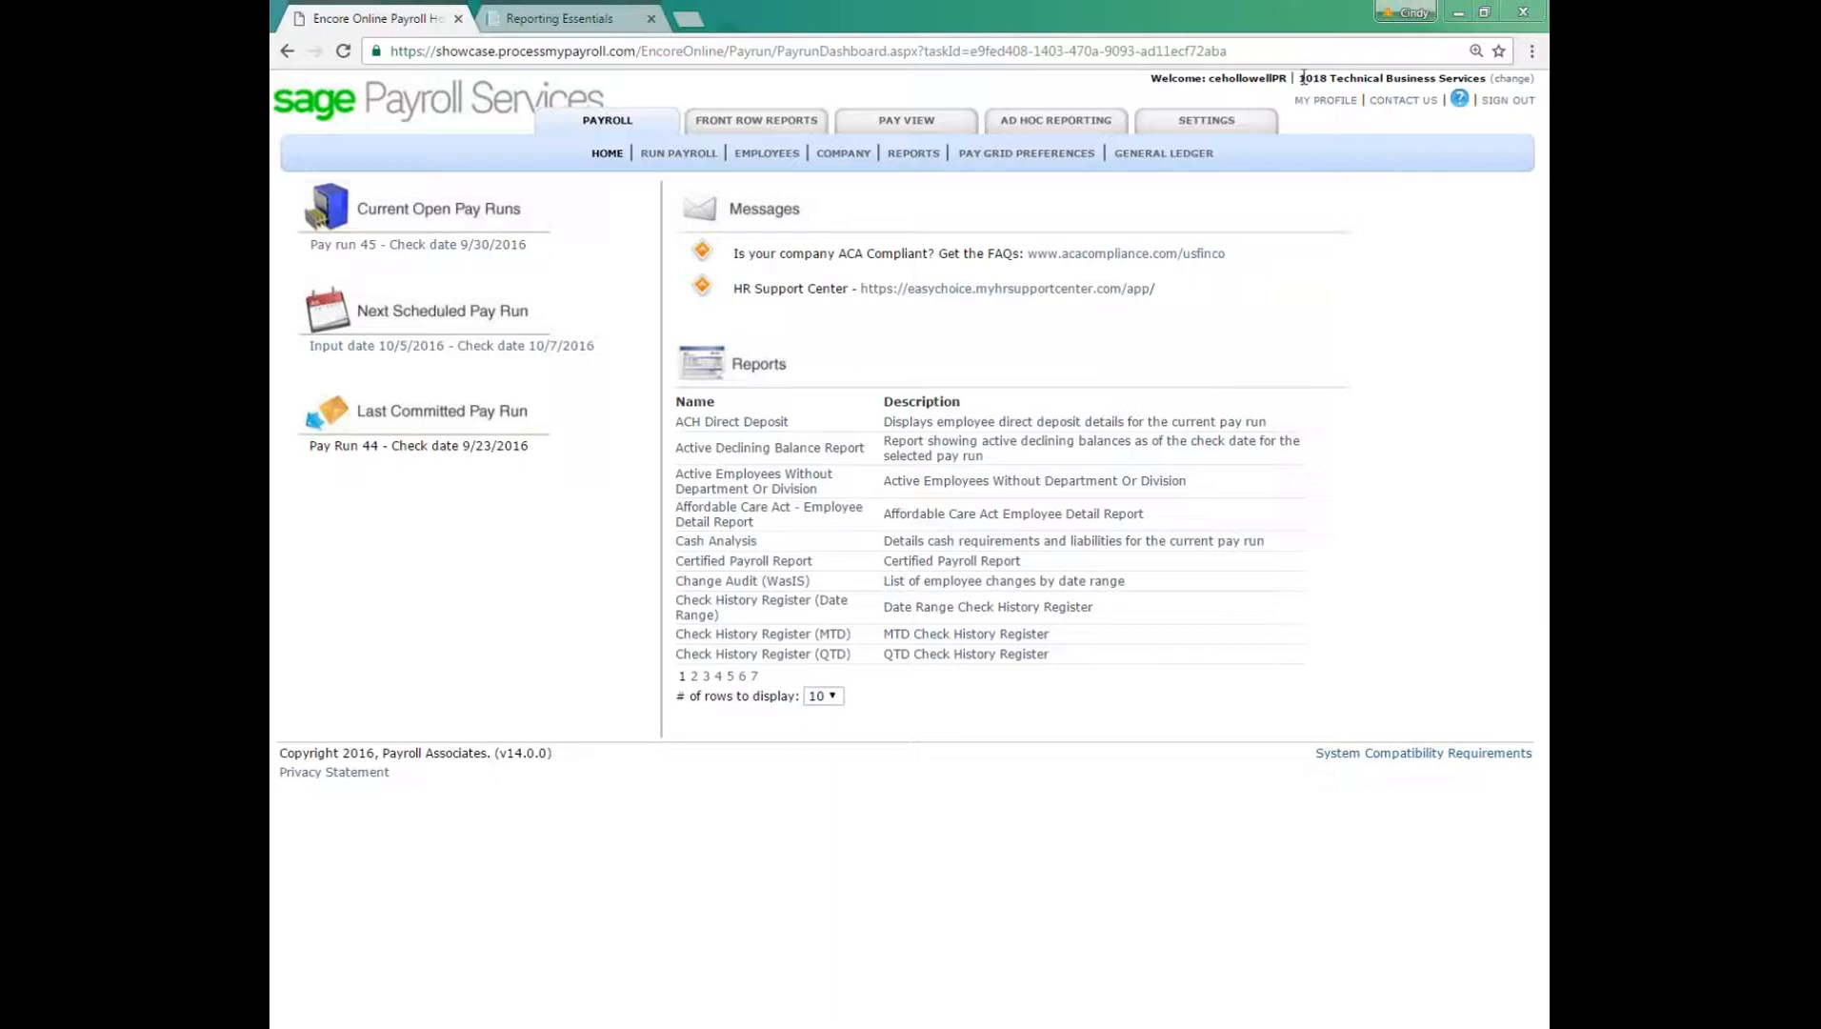
left_click_drag(1300, 77, 1488, 84)
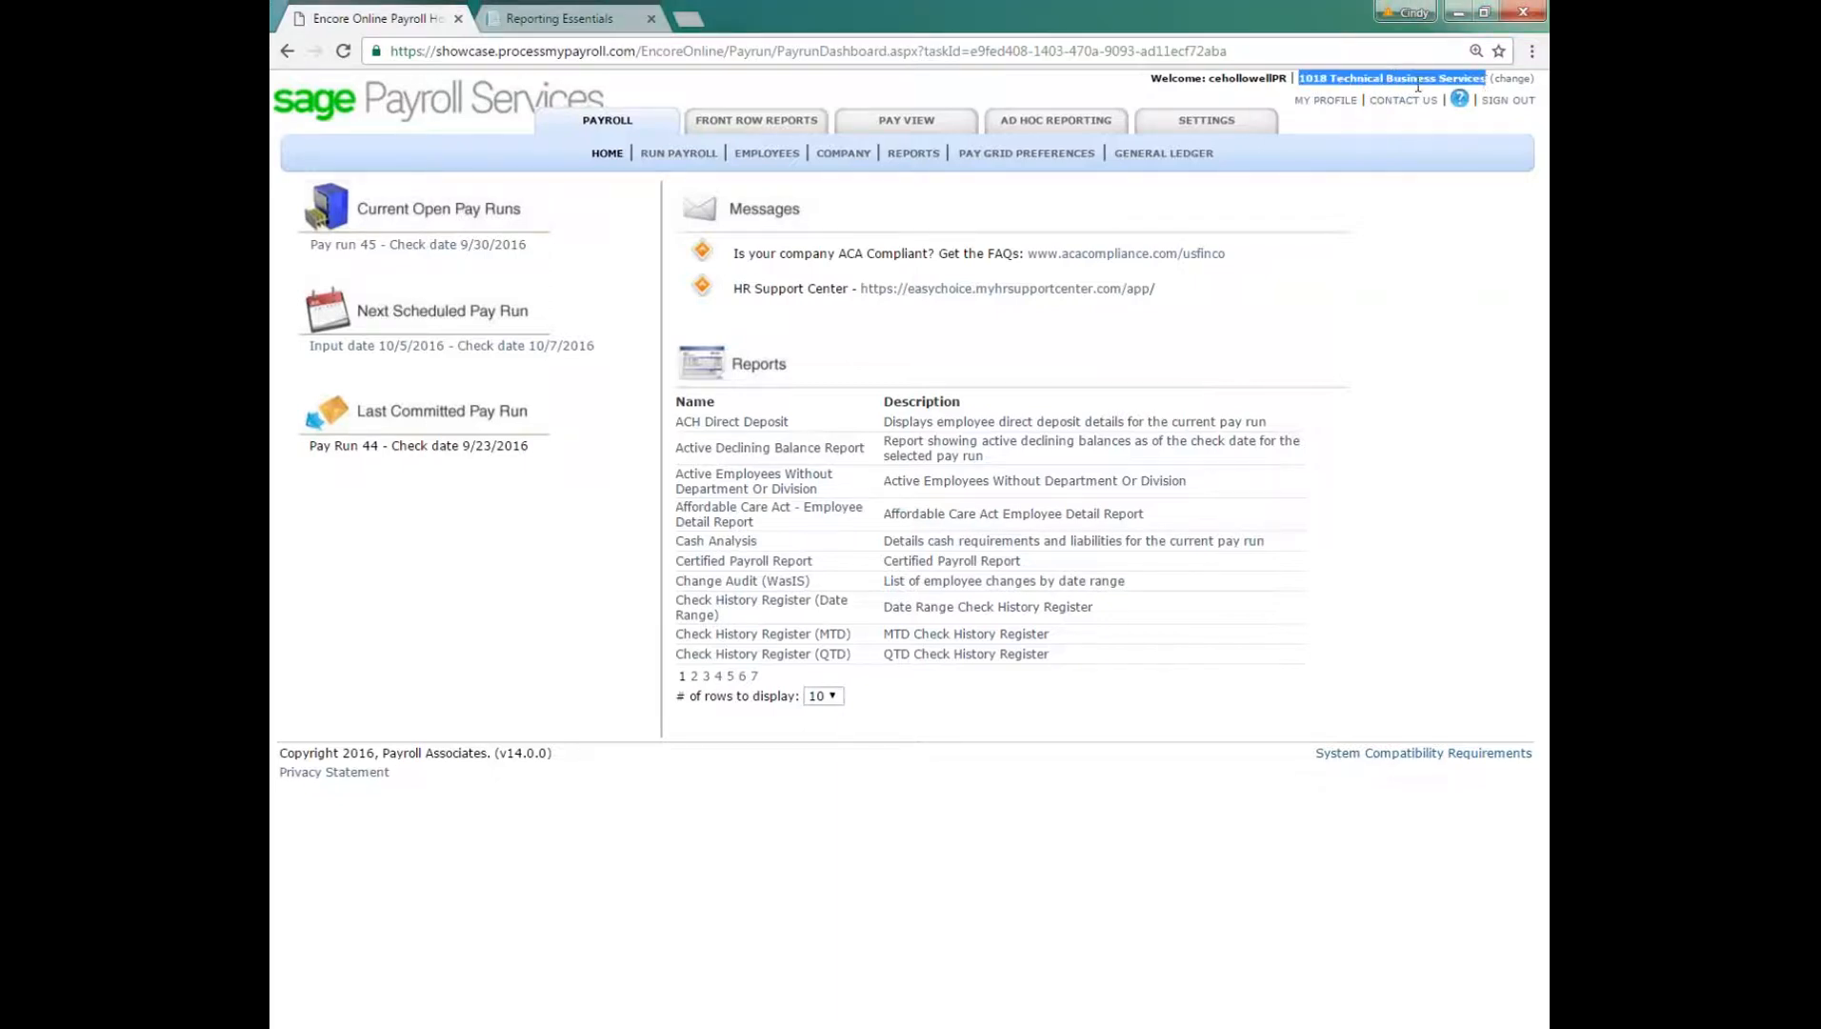
left_click(1491, 78)
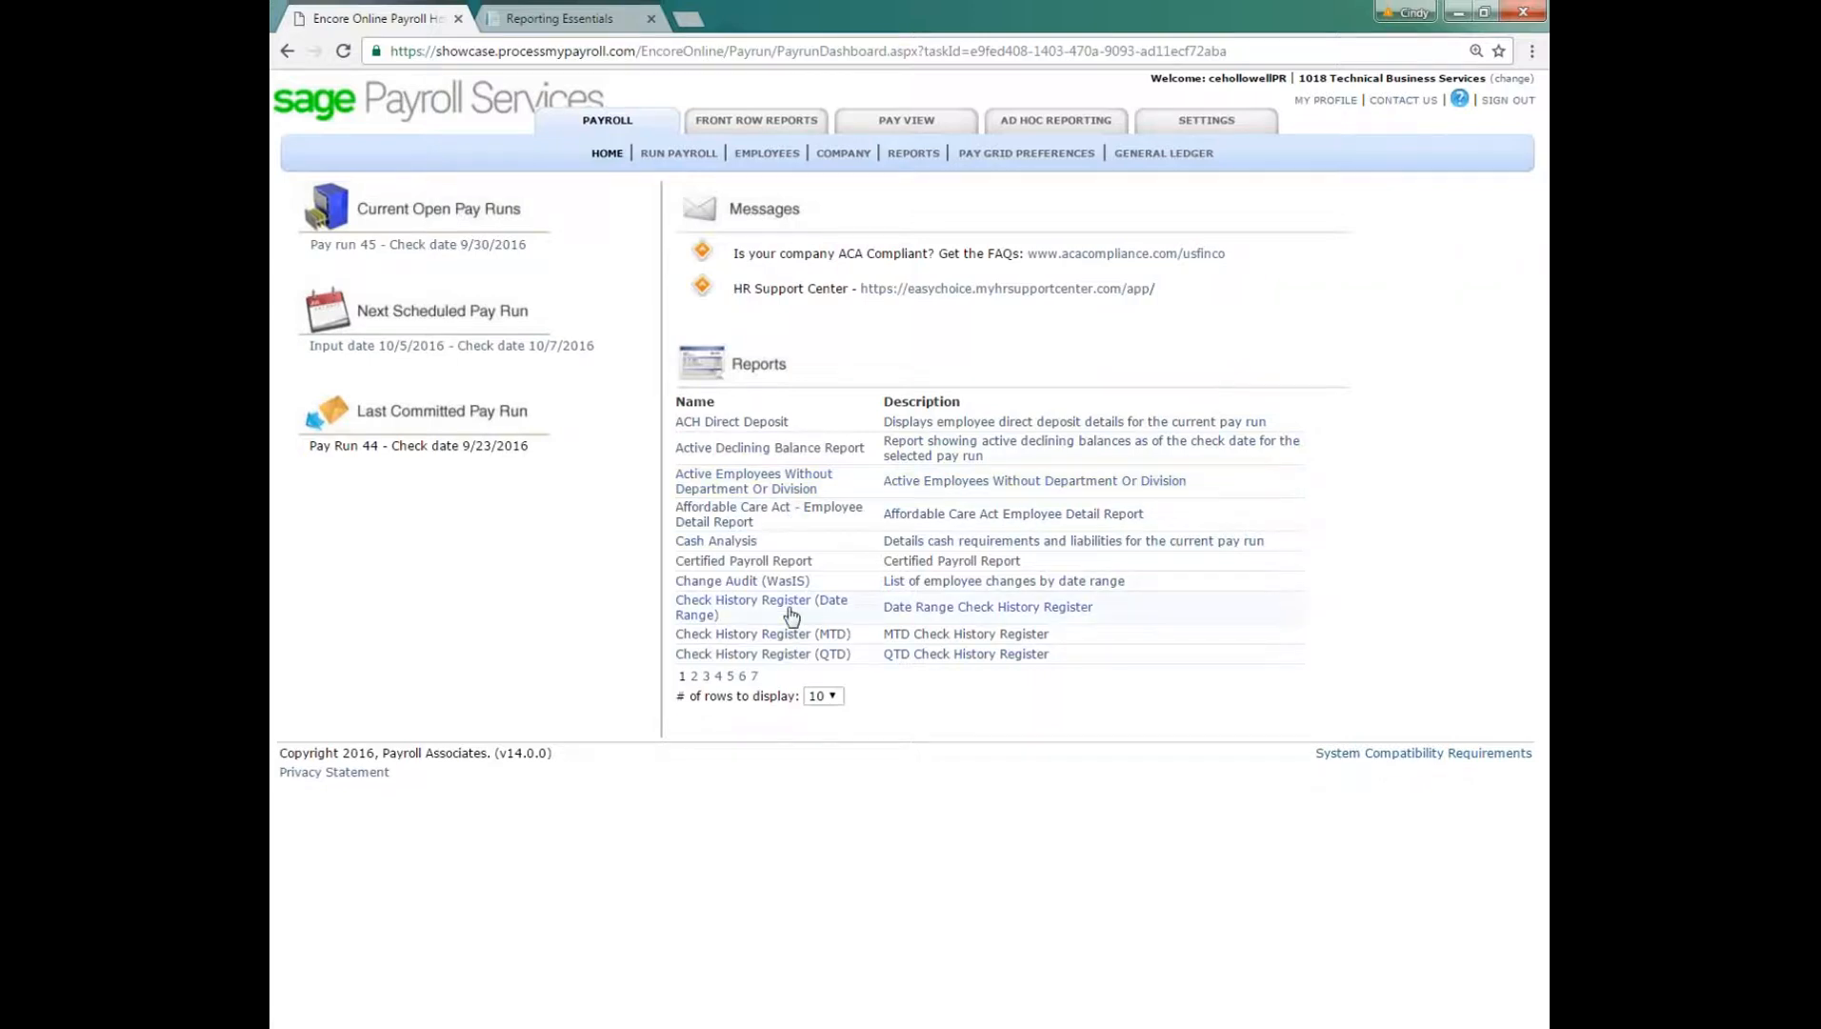
Step: Open the Employee List report from page 4 of the dashboard's reports list
left_click(694, 676)
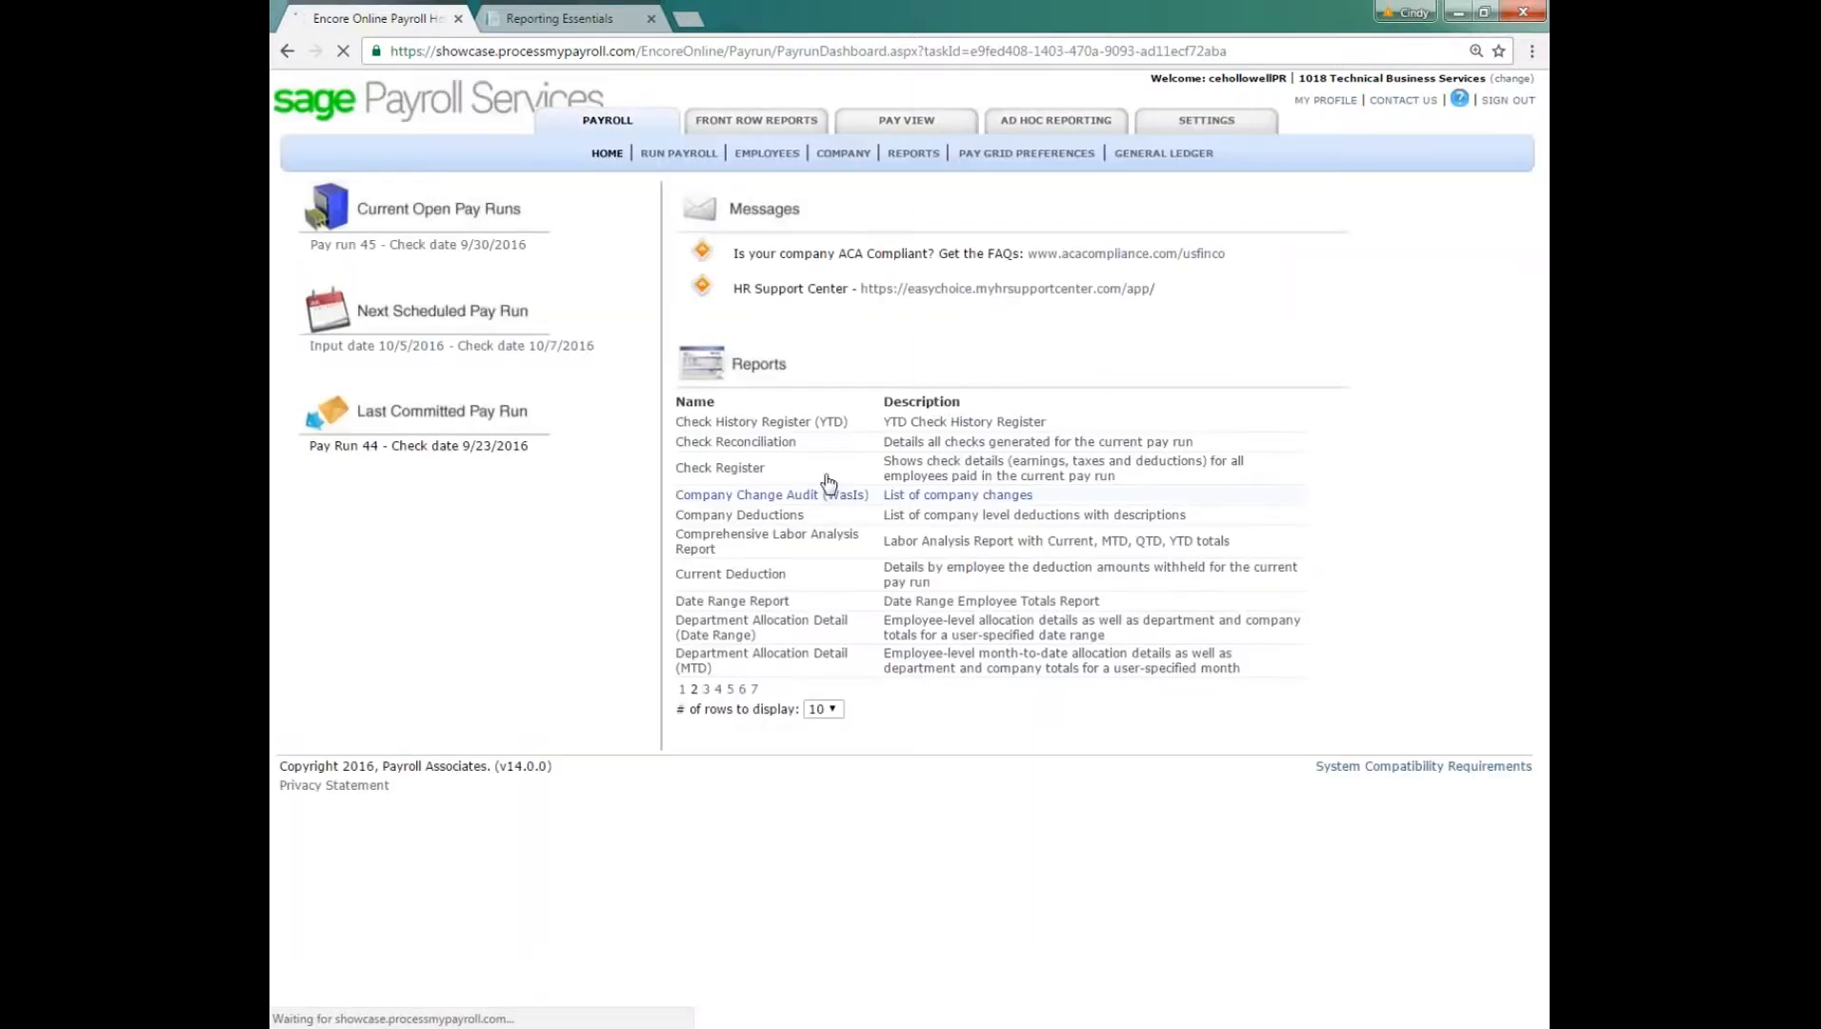
left_click(718, 688)
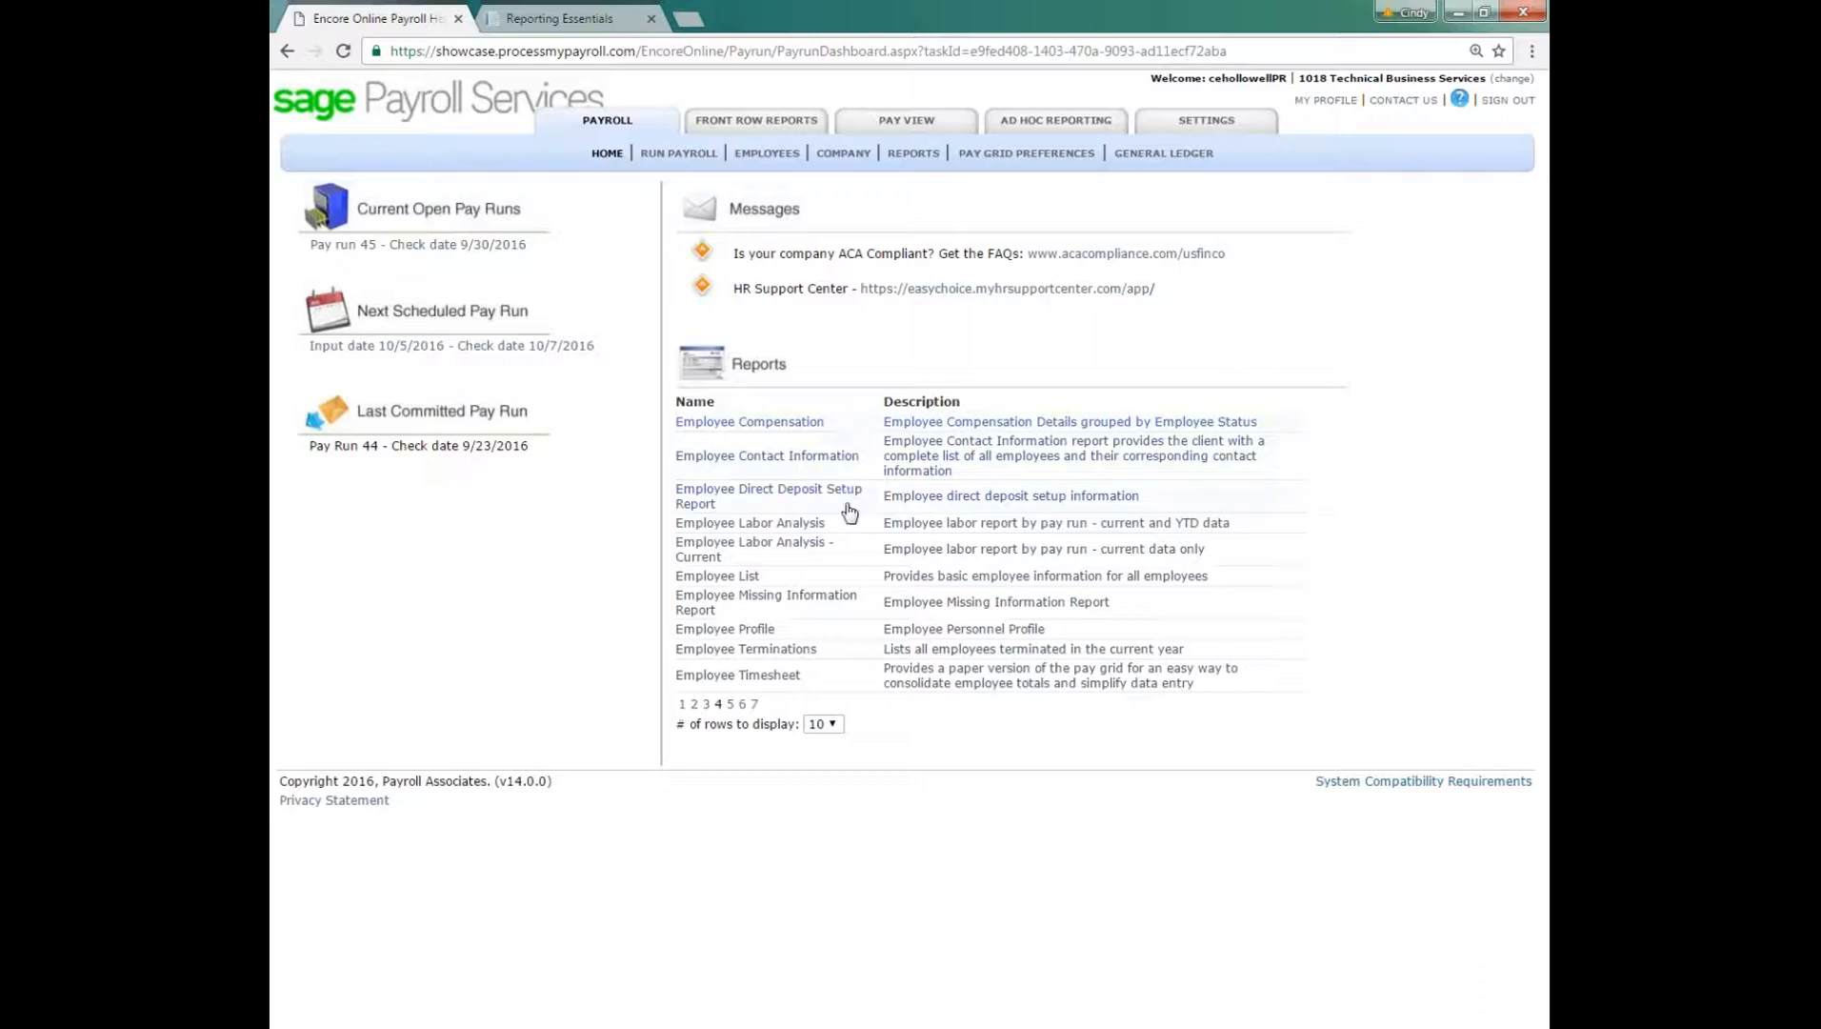
left_click(731, 577)
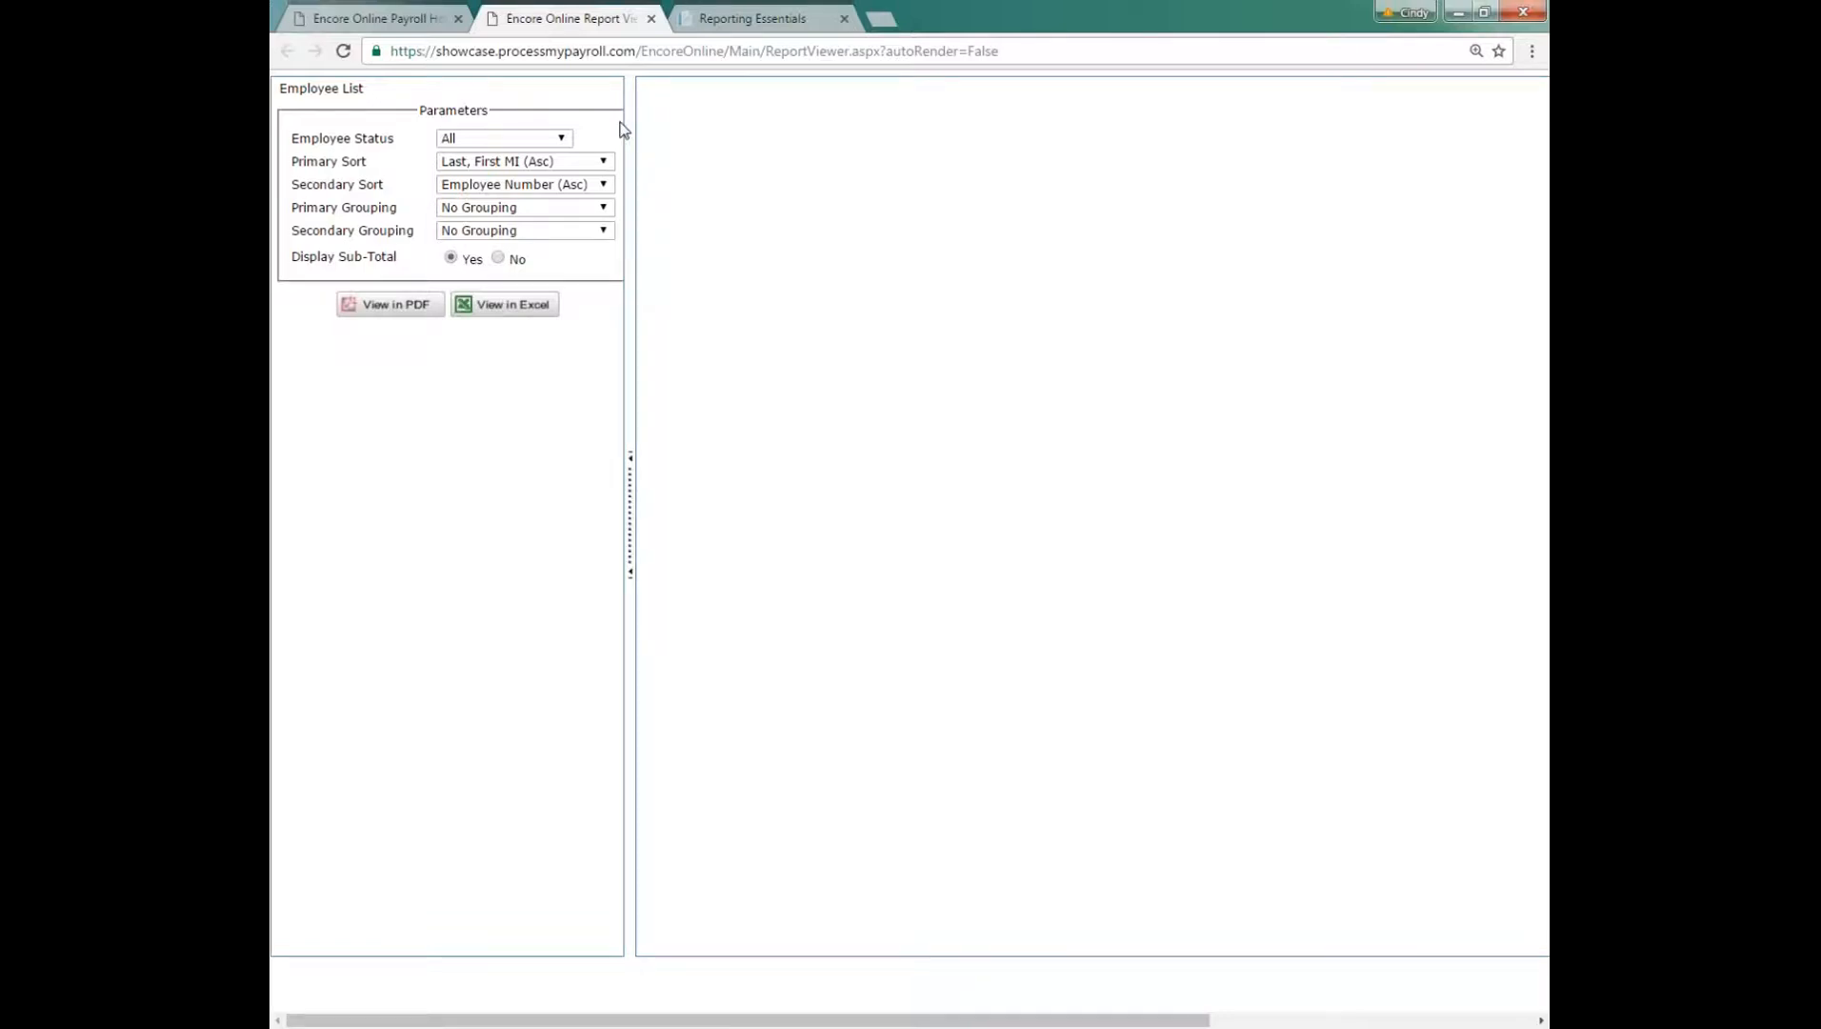
Step: Set the Employee List report's Employee Status parameter to All but Terminated
left_click(564, 141)
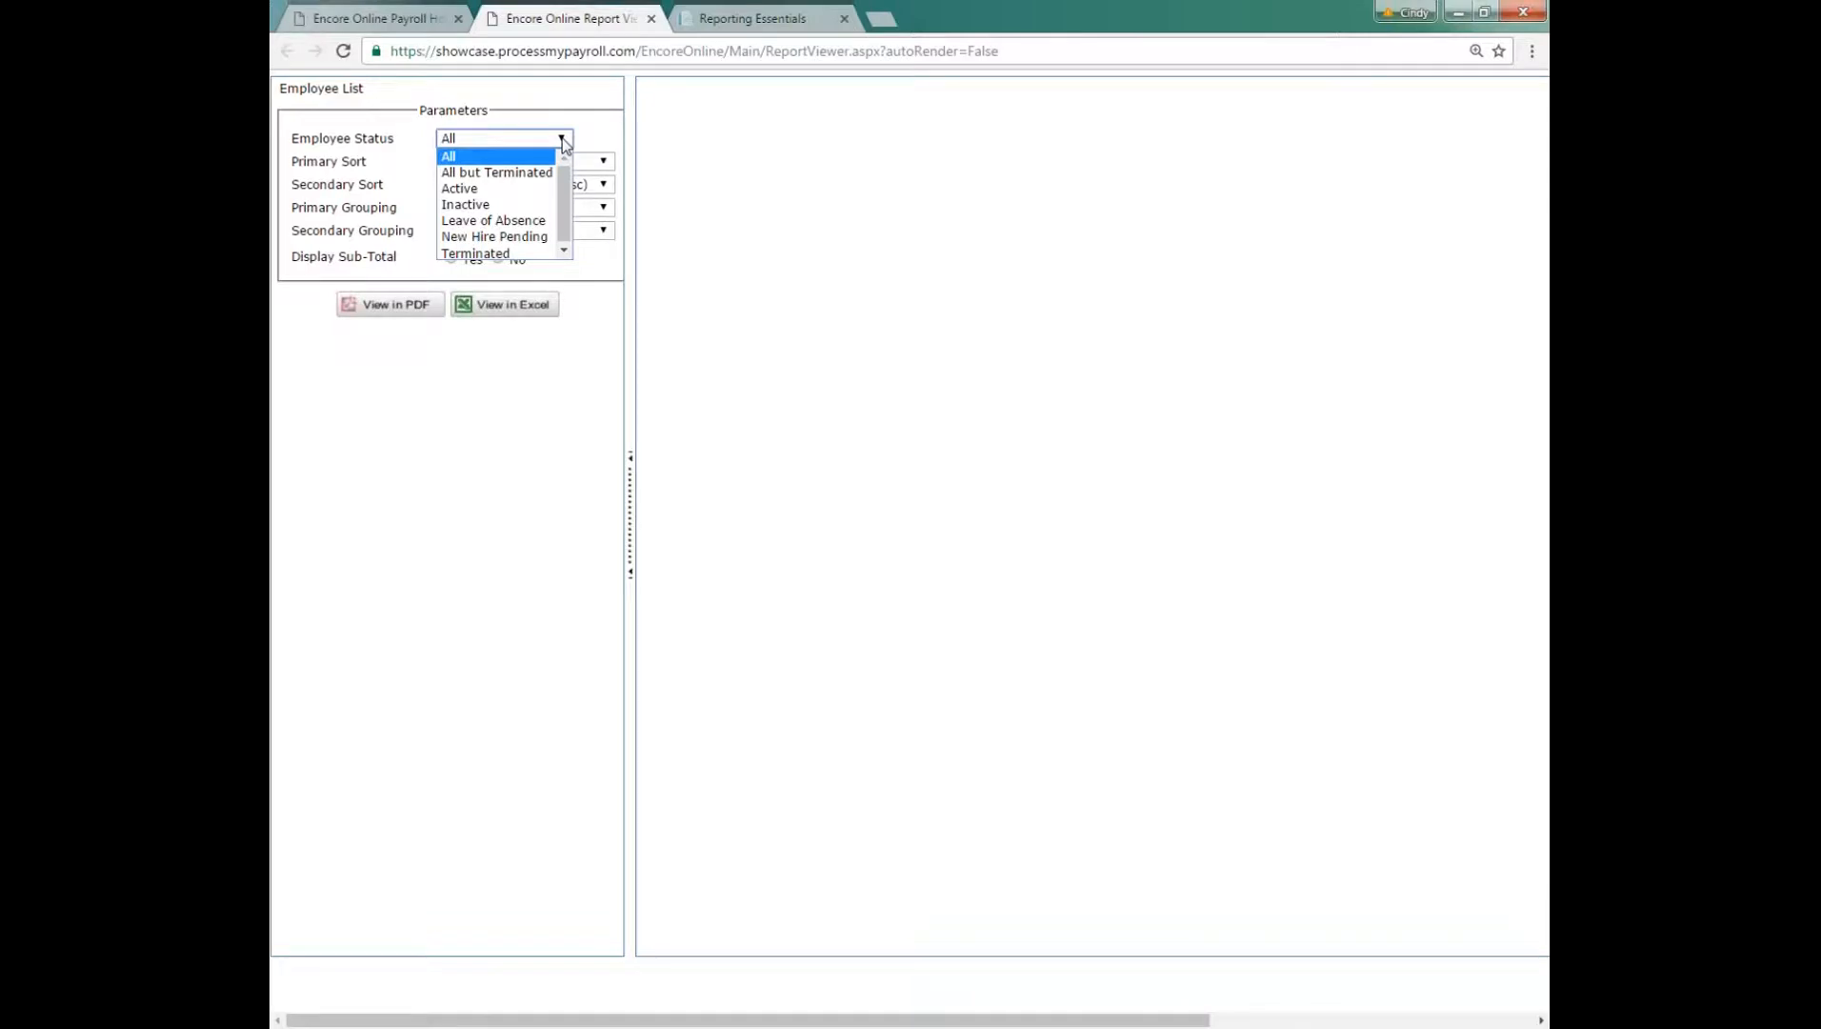
left_click(532, 172)
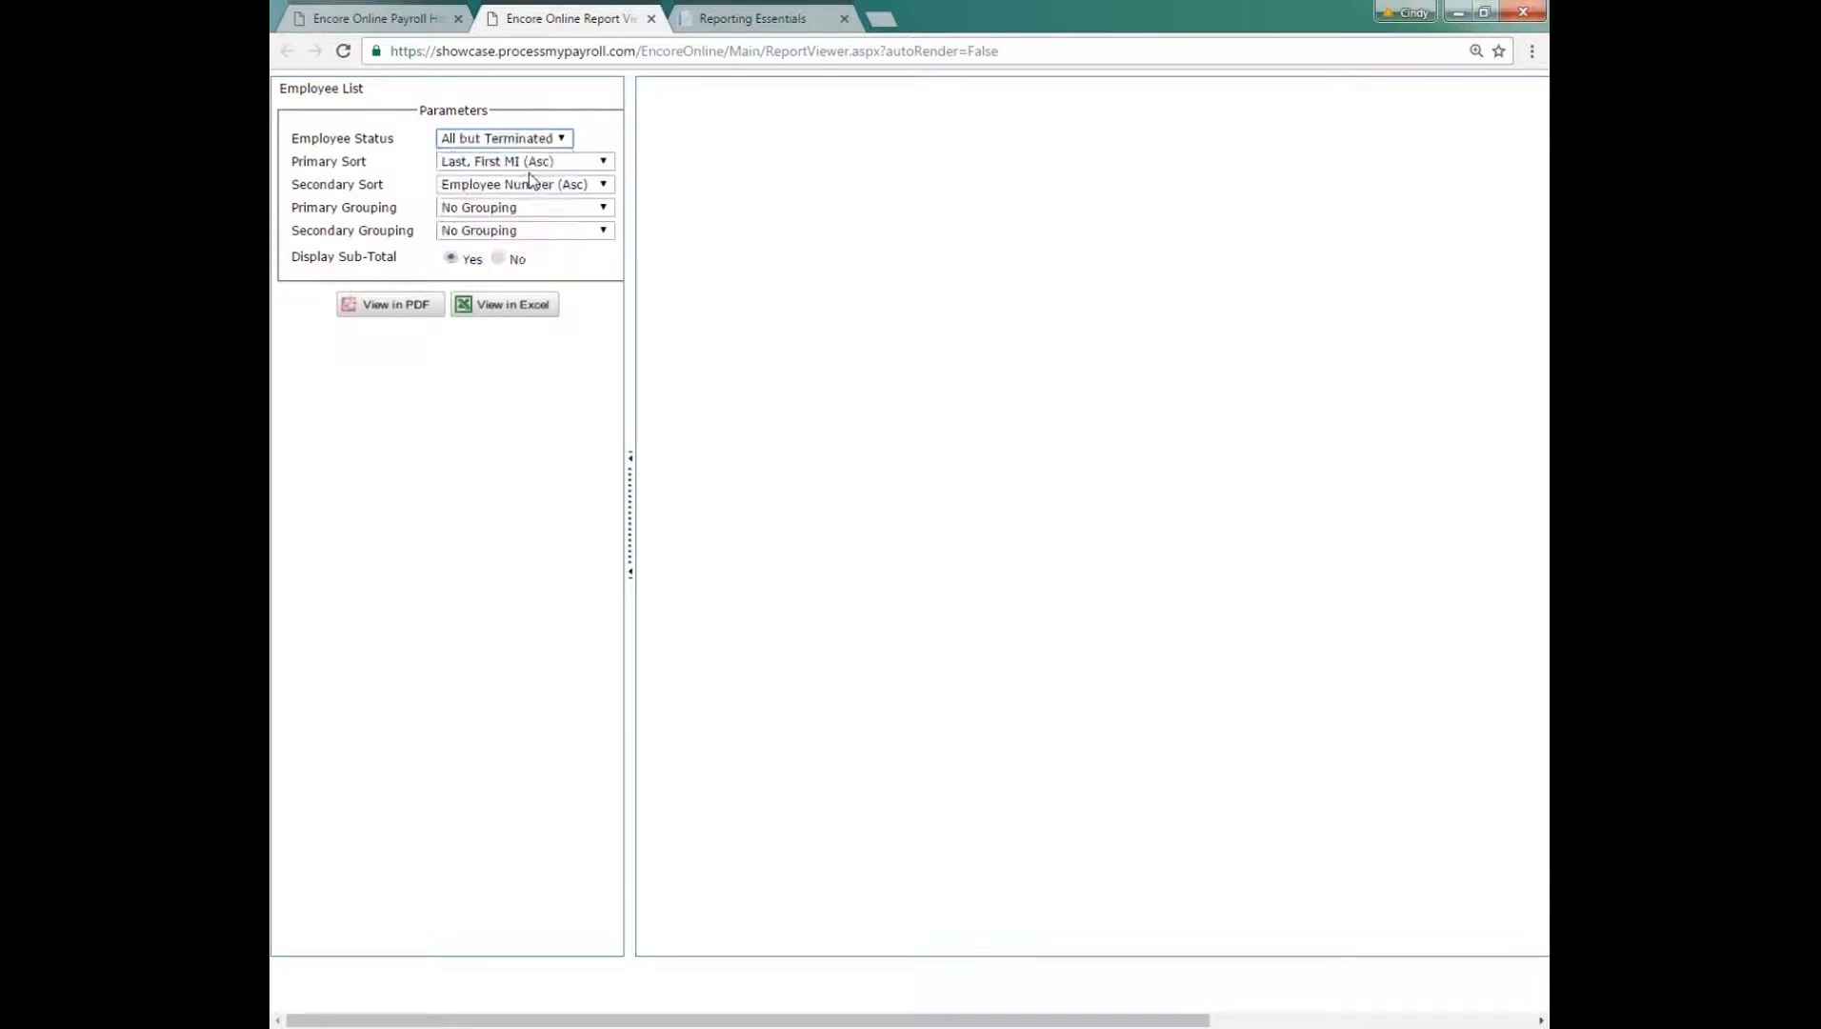
left_click(567, 139)
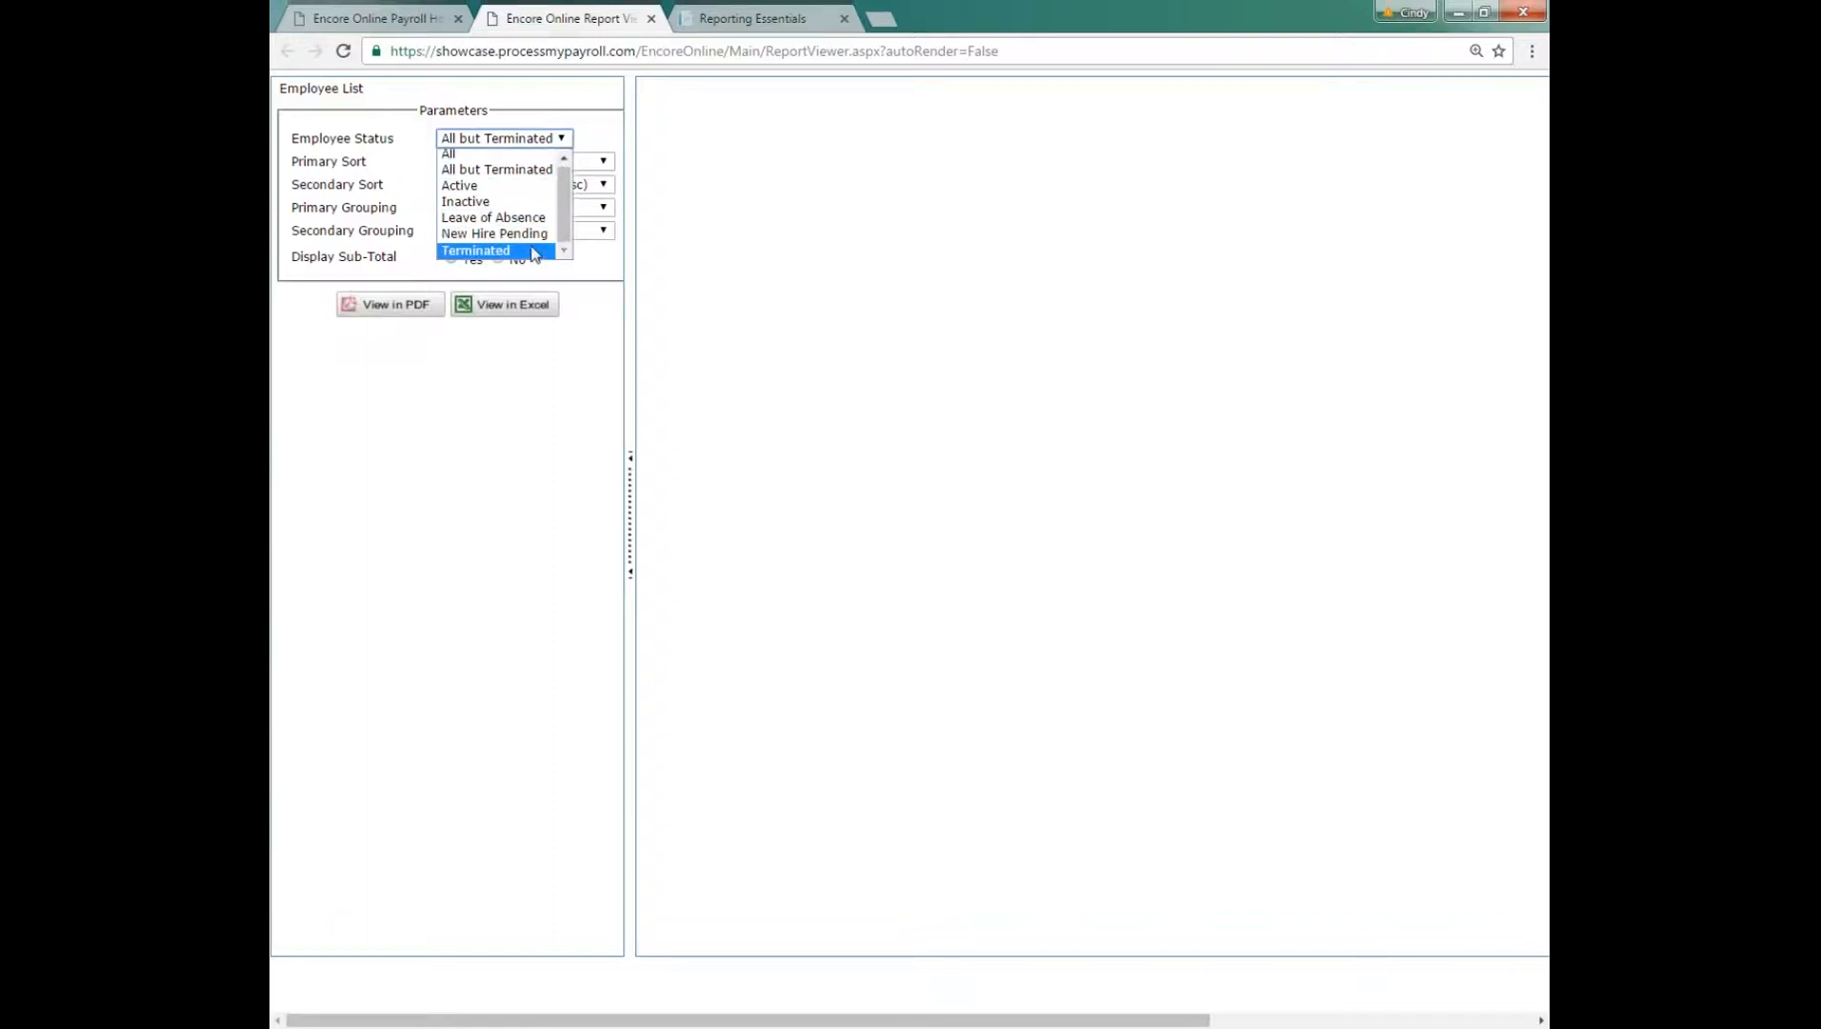
left_click(580, 139)
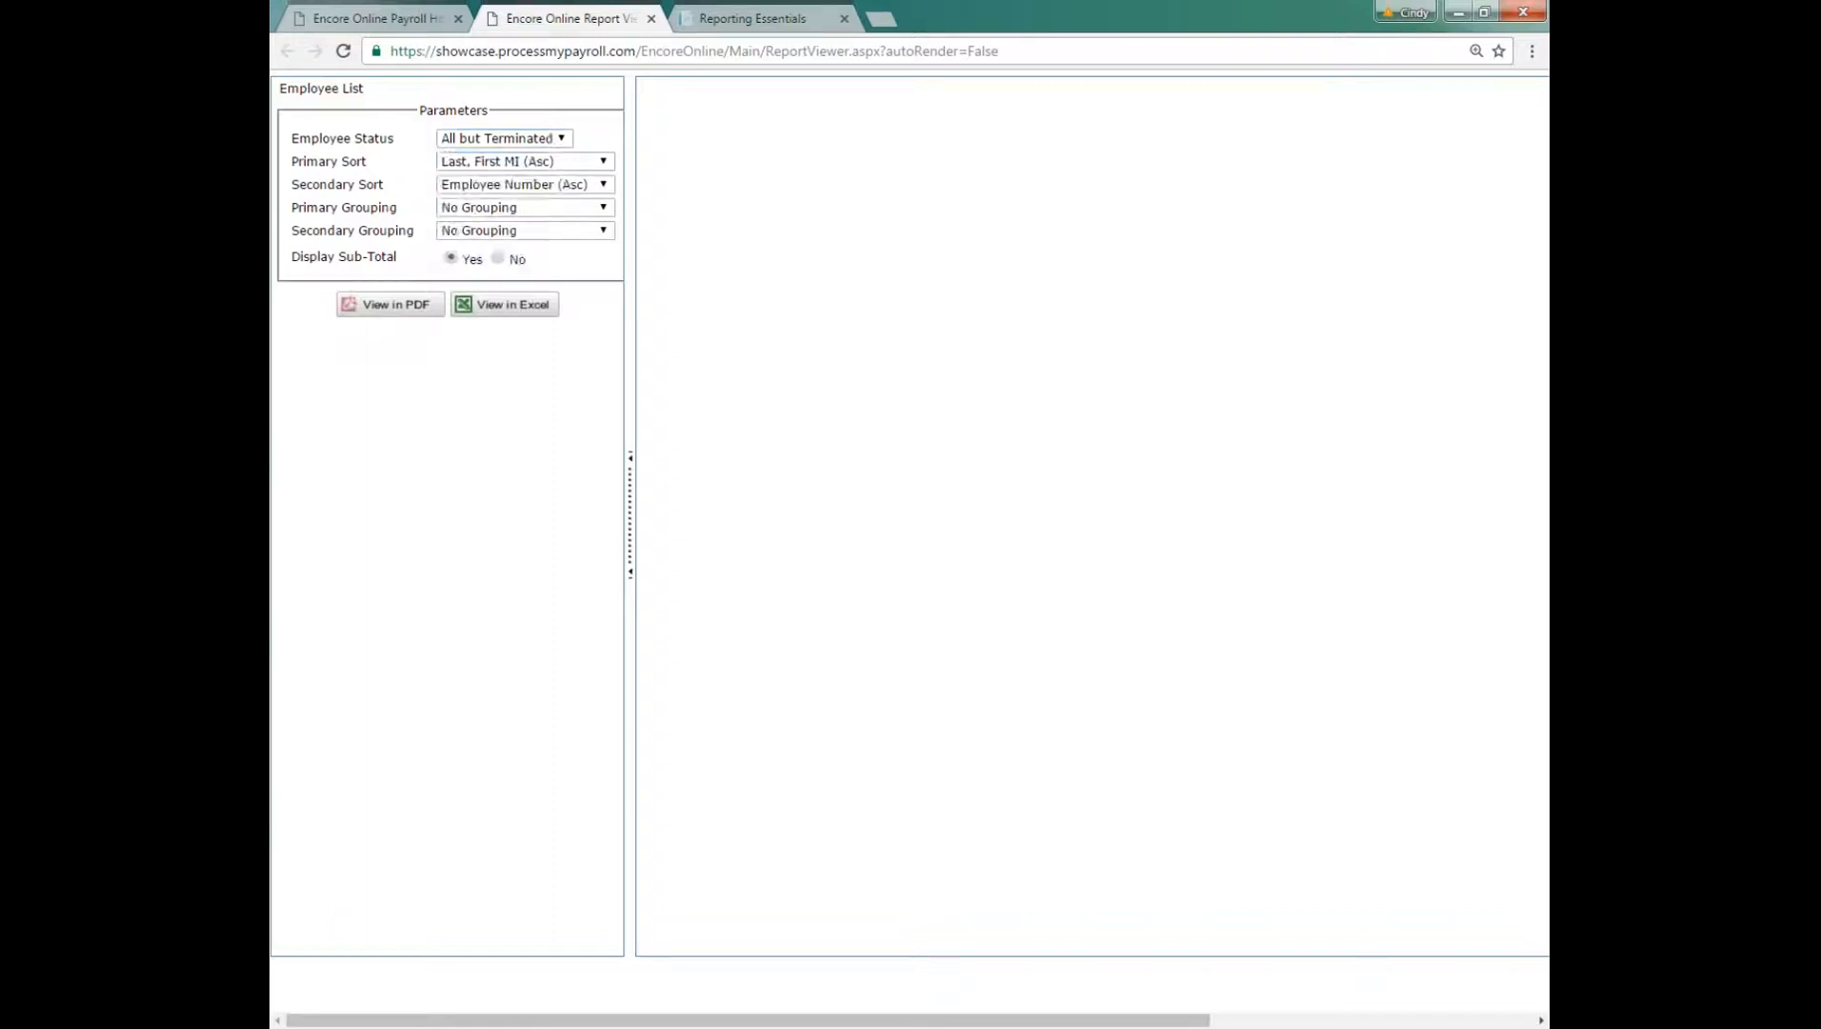
Step: Generate the Employee List report in Excel format and open the downloaded workbook for editing
left_click(1533, 52)
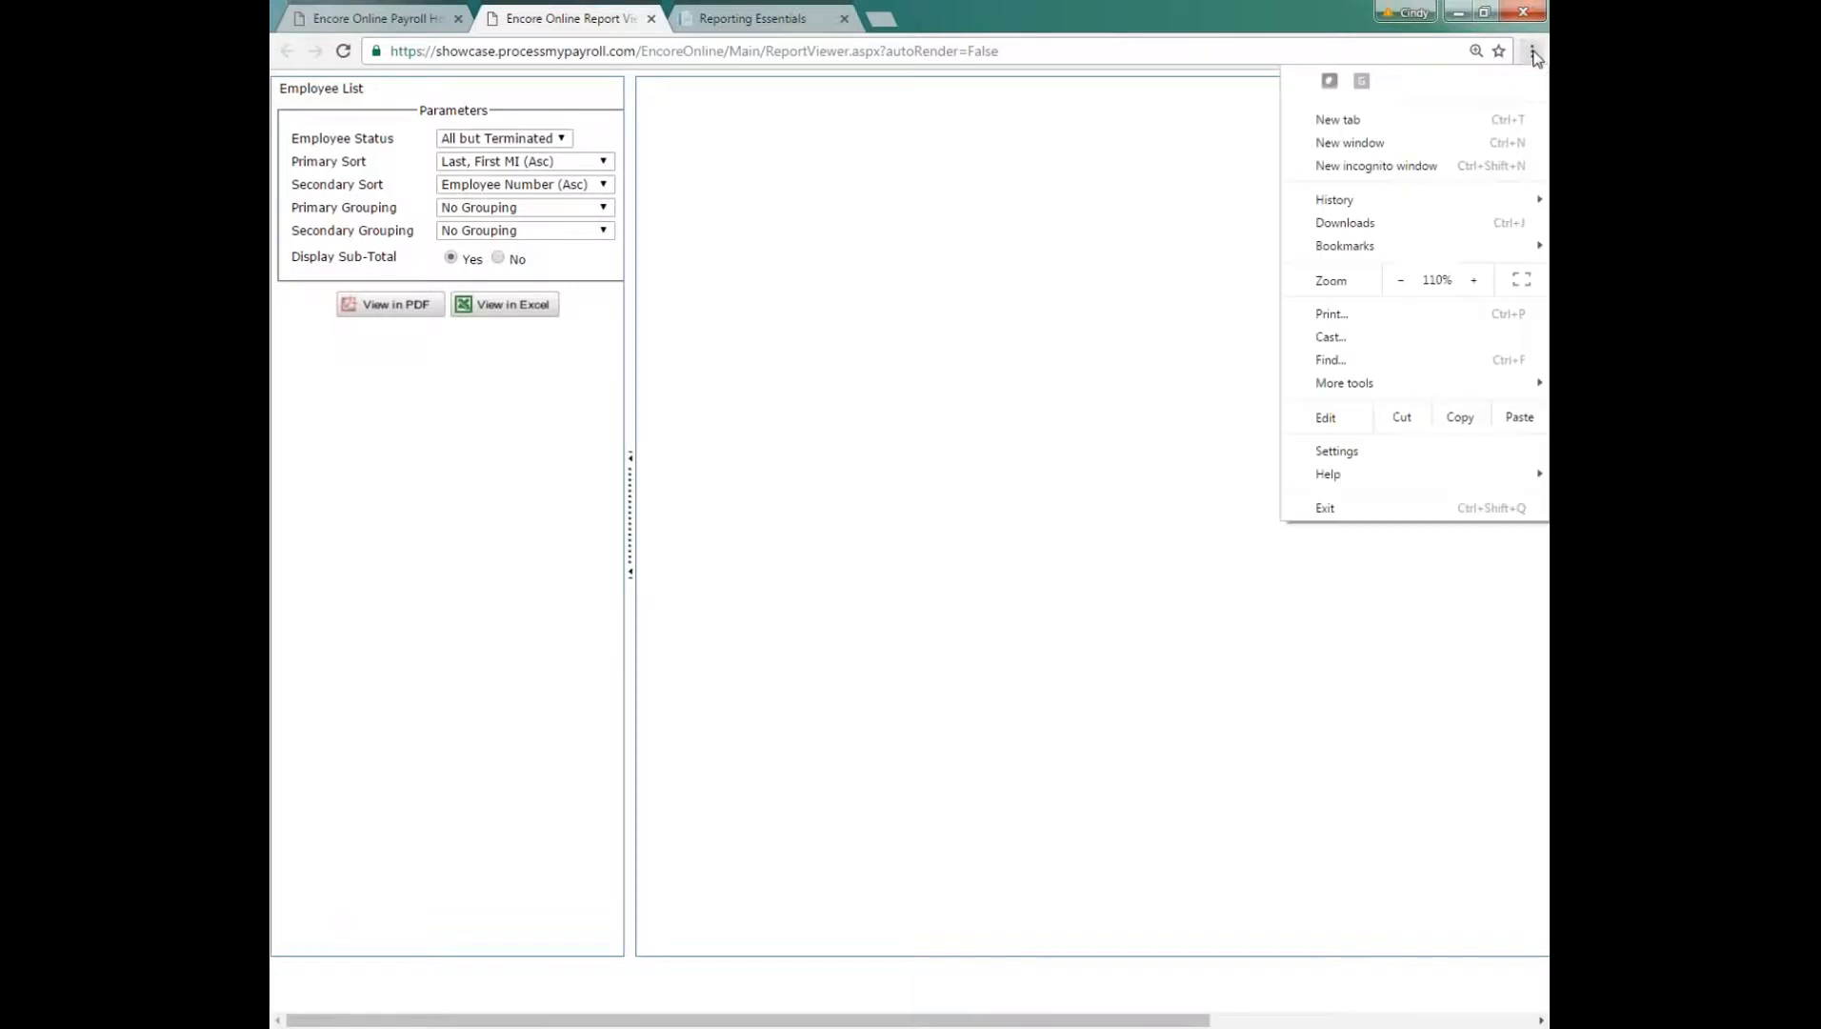
left_click(1474, 285)
left_click(1081, 316)
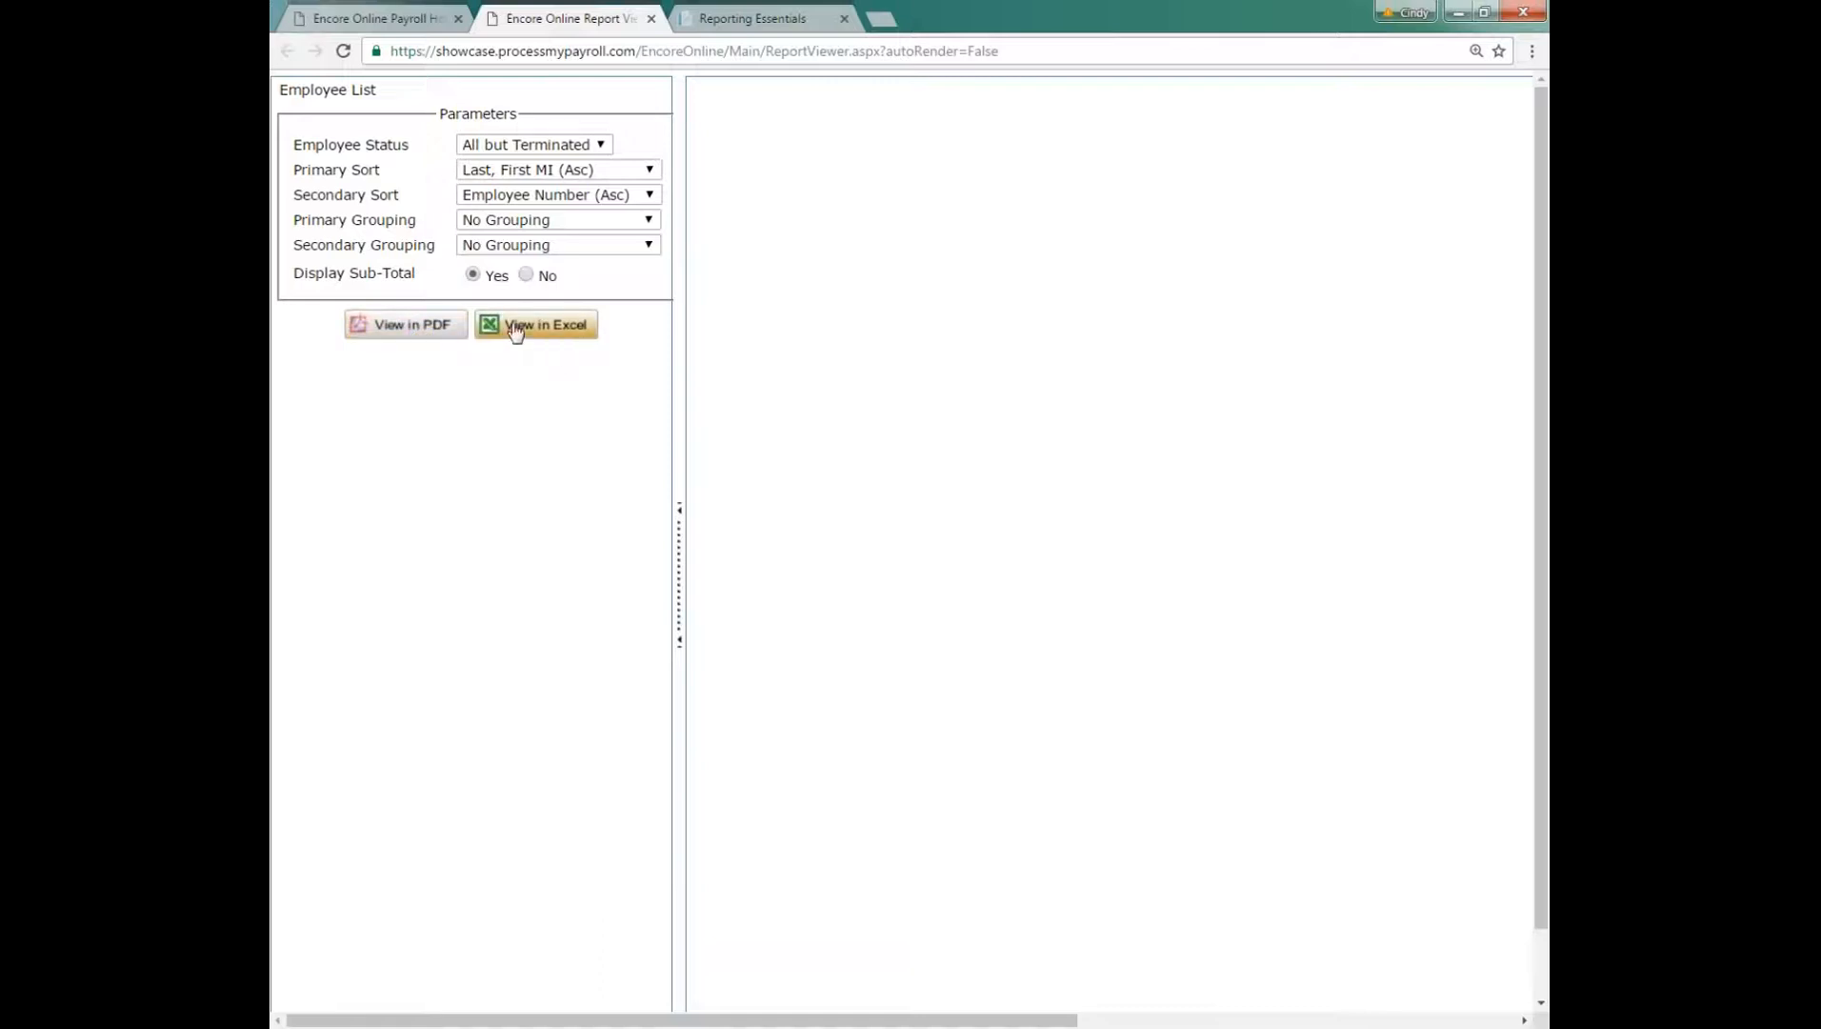
left_click(552, 329)
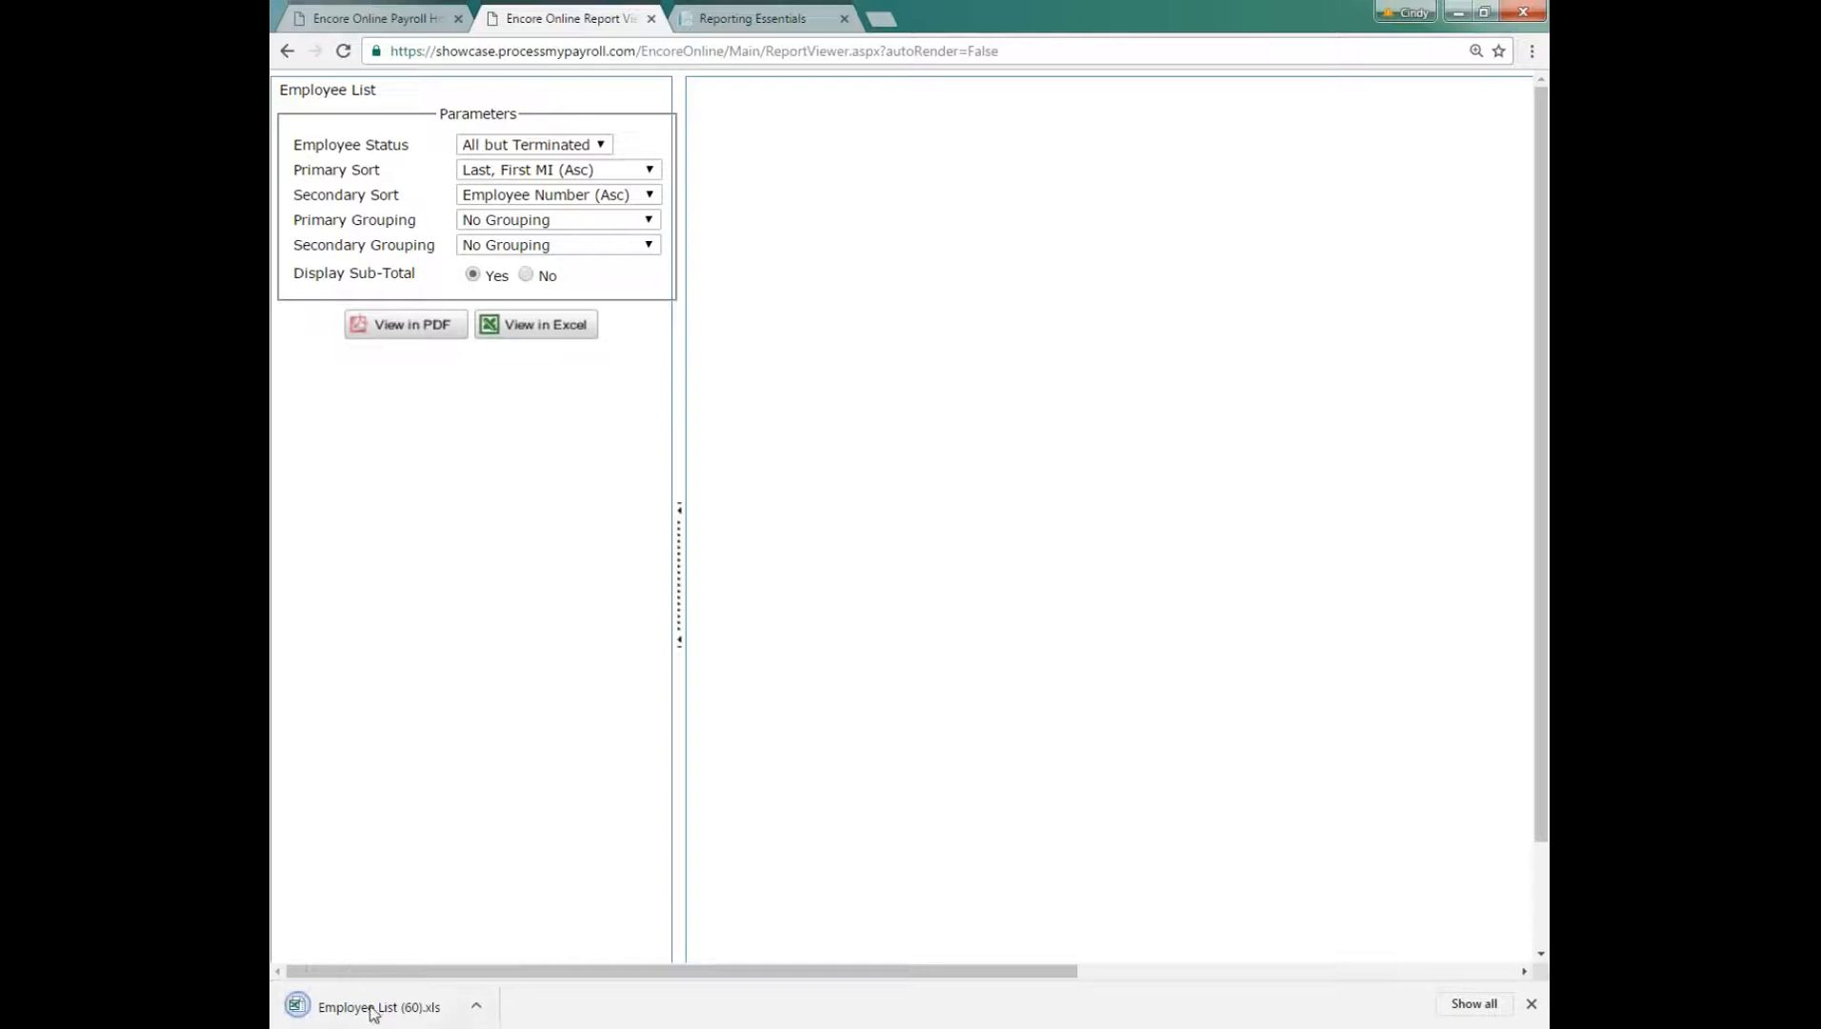
left_click(381, 1009)
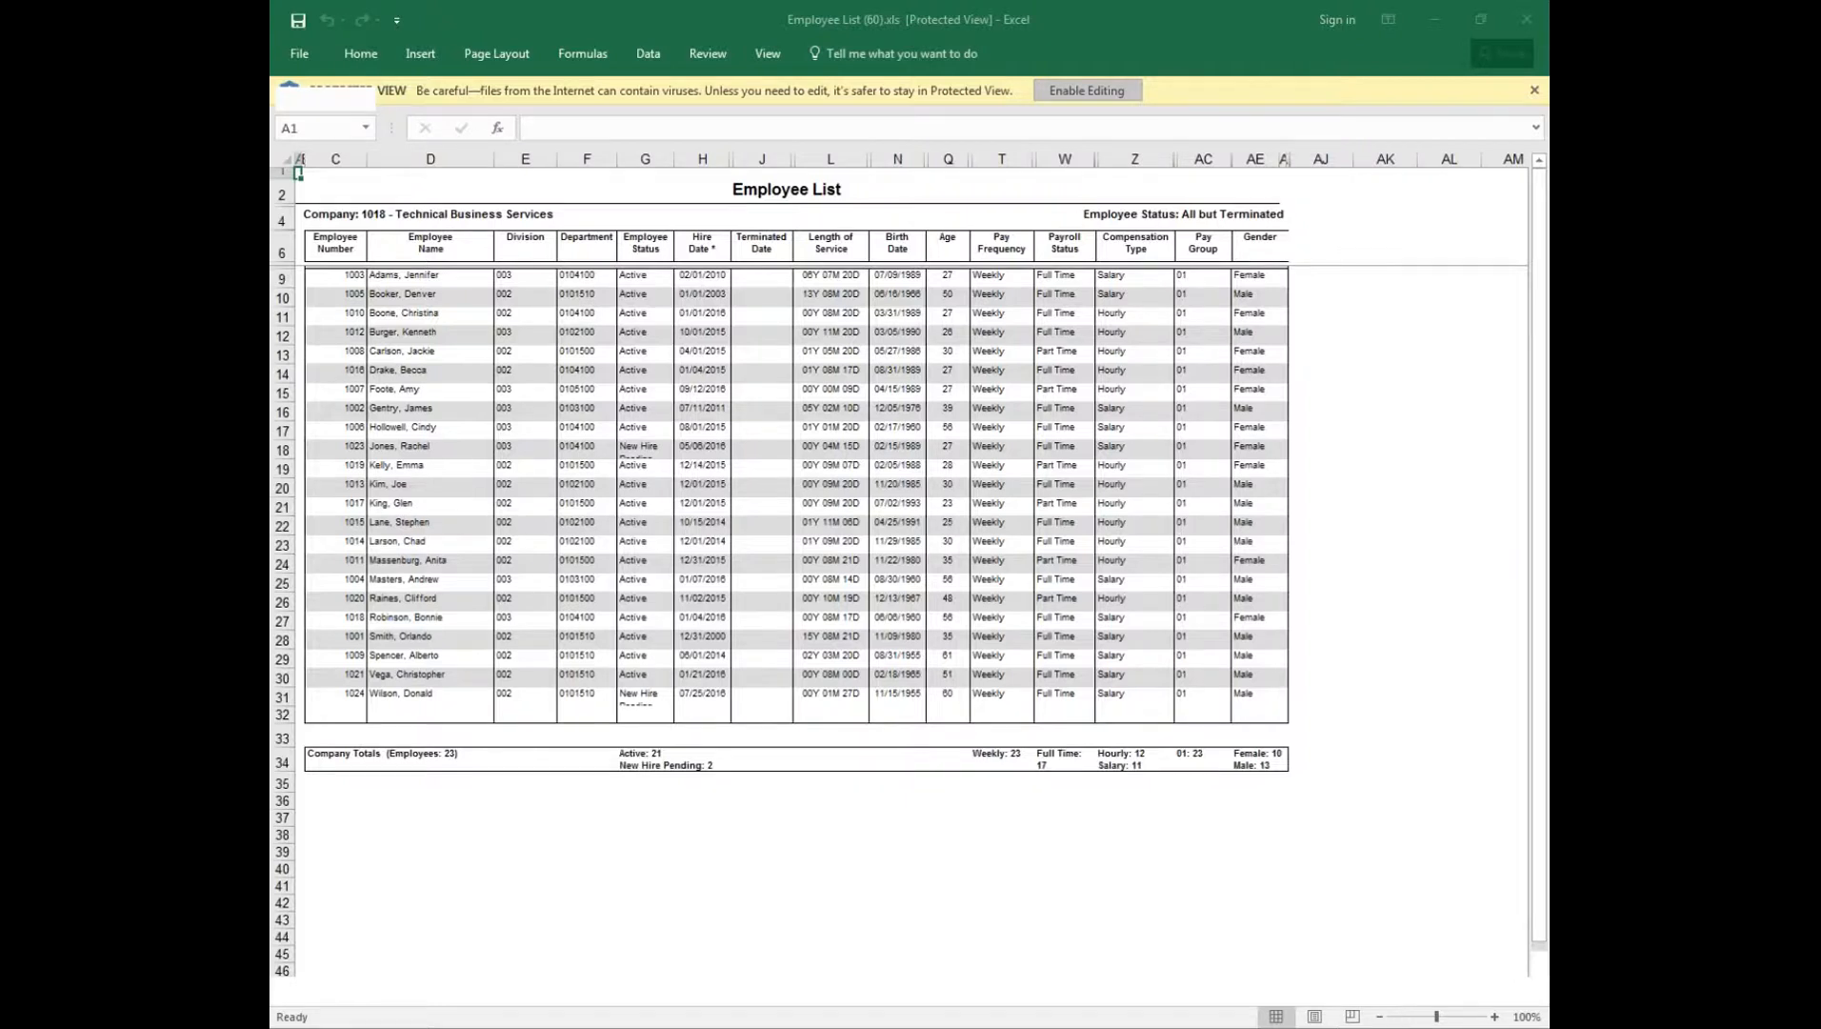
left_click(1086, 89)
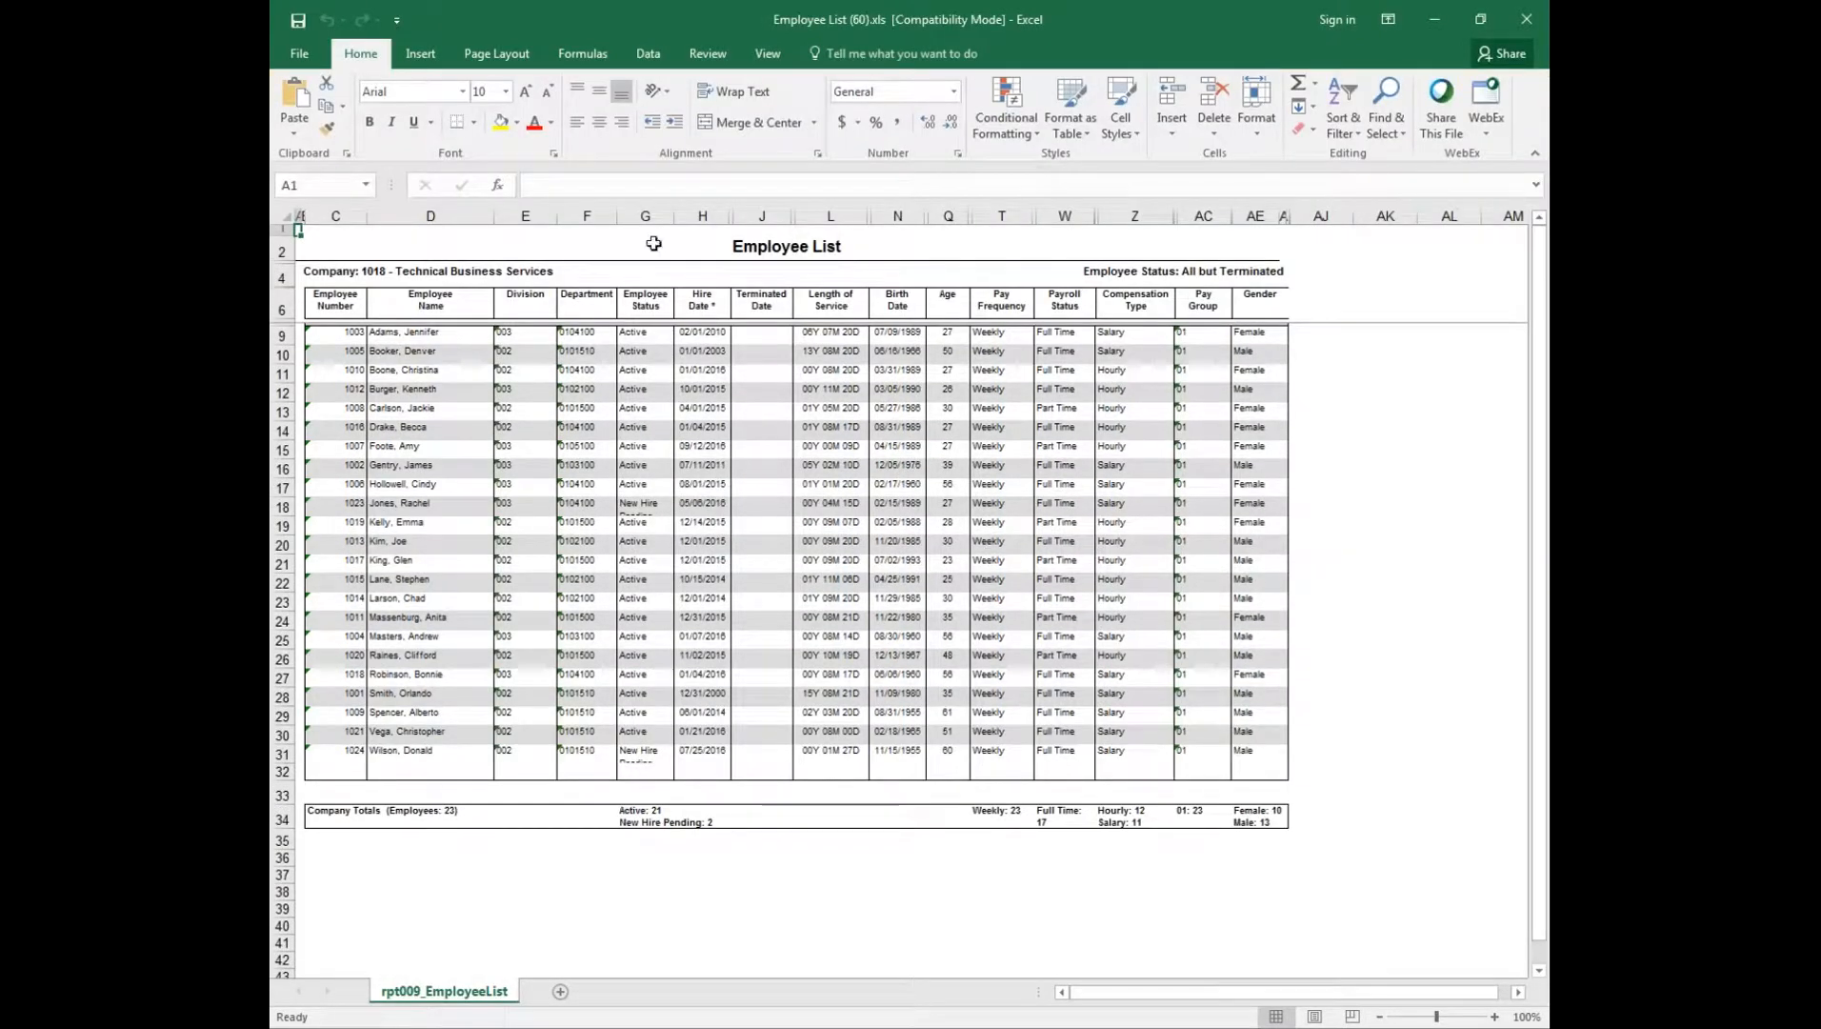
Step: Examine the Employee Status, Terminated Date and Length of Service columns and rows 12, 14 and 16, and close the workbook and report viewer
left_click(631, 214)
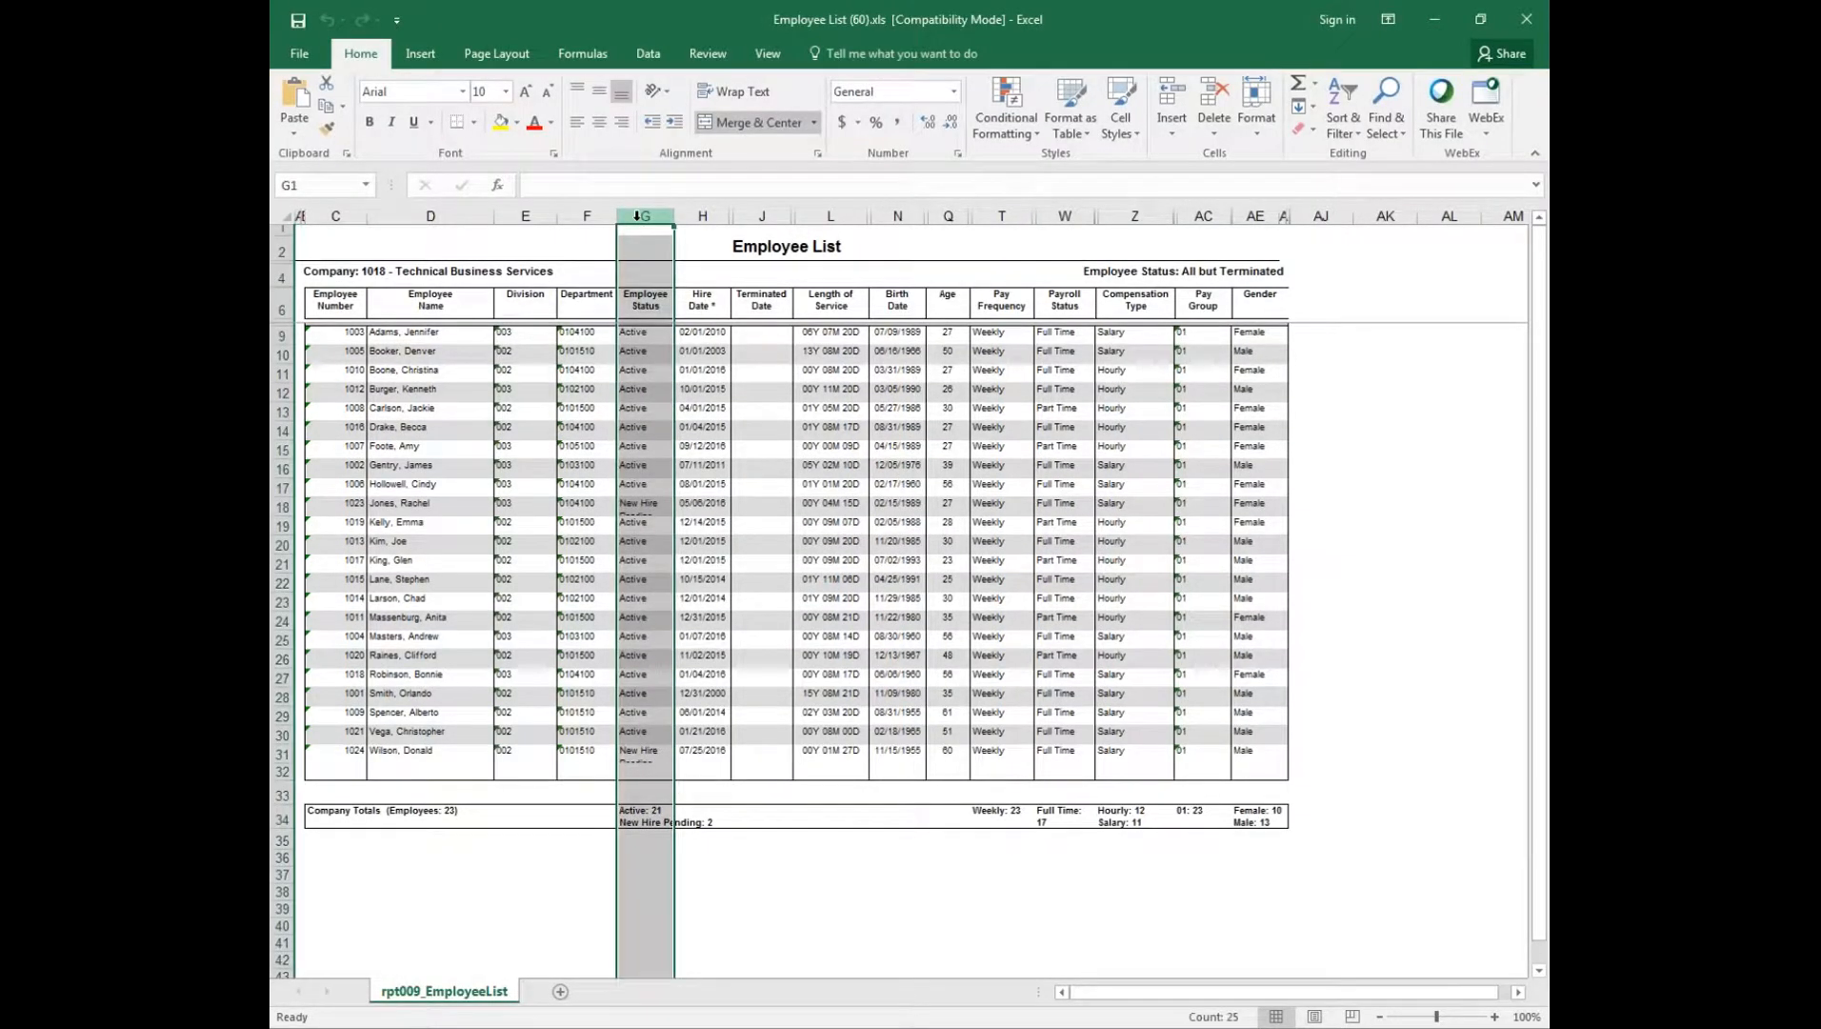
left_click(760, 217)
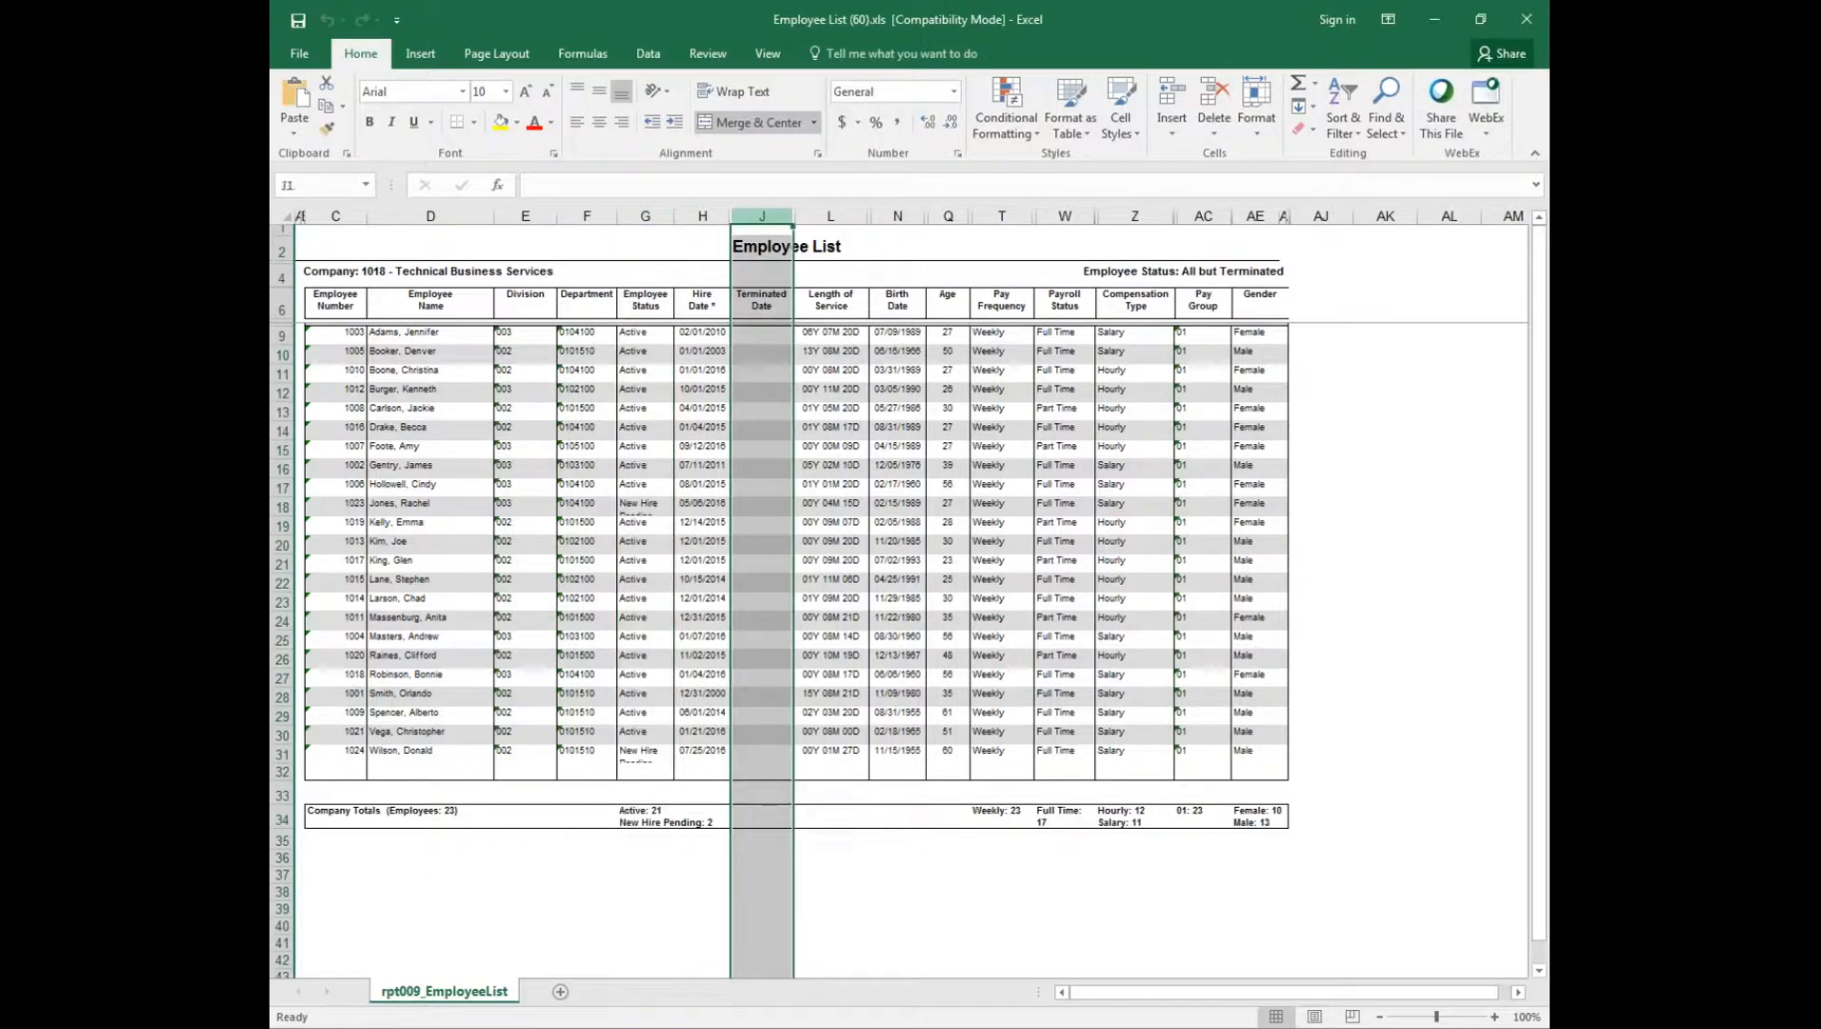
left_click(831, 216)
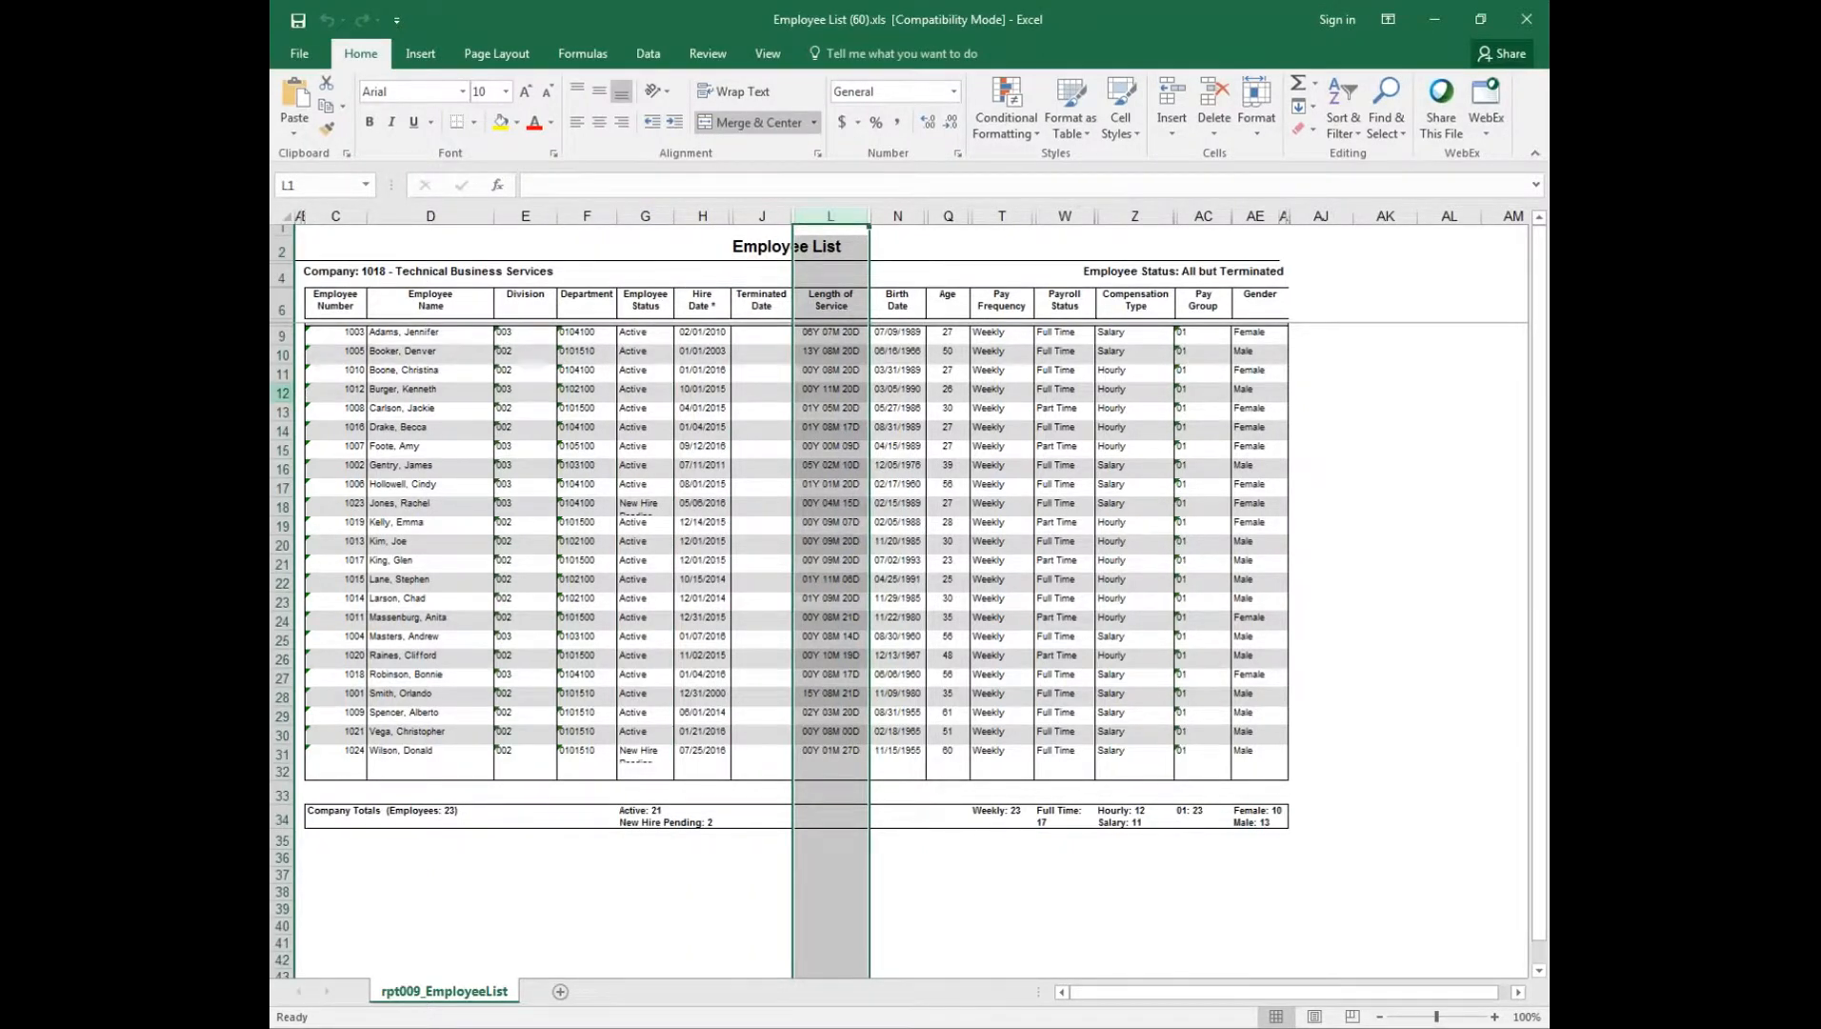
left_click(283, 393)
left_click(283, 431)
left_click(283, 469)
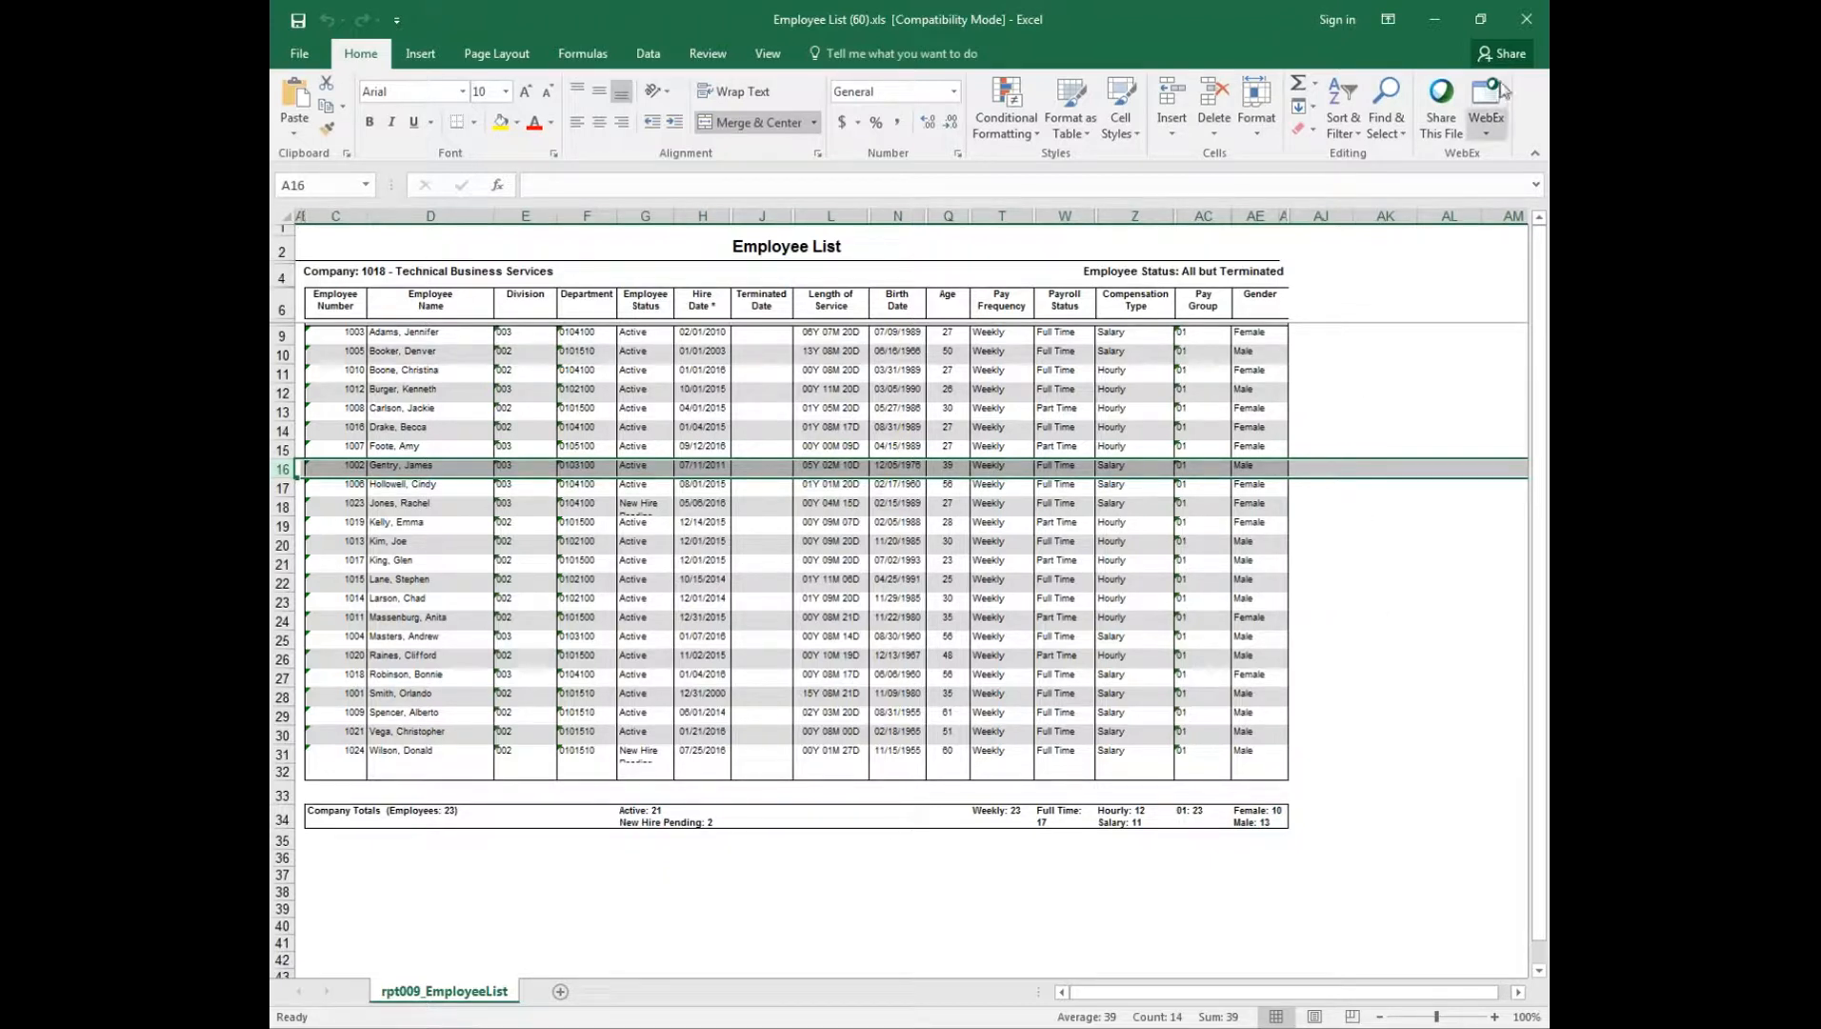
left_click(1526, 19)
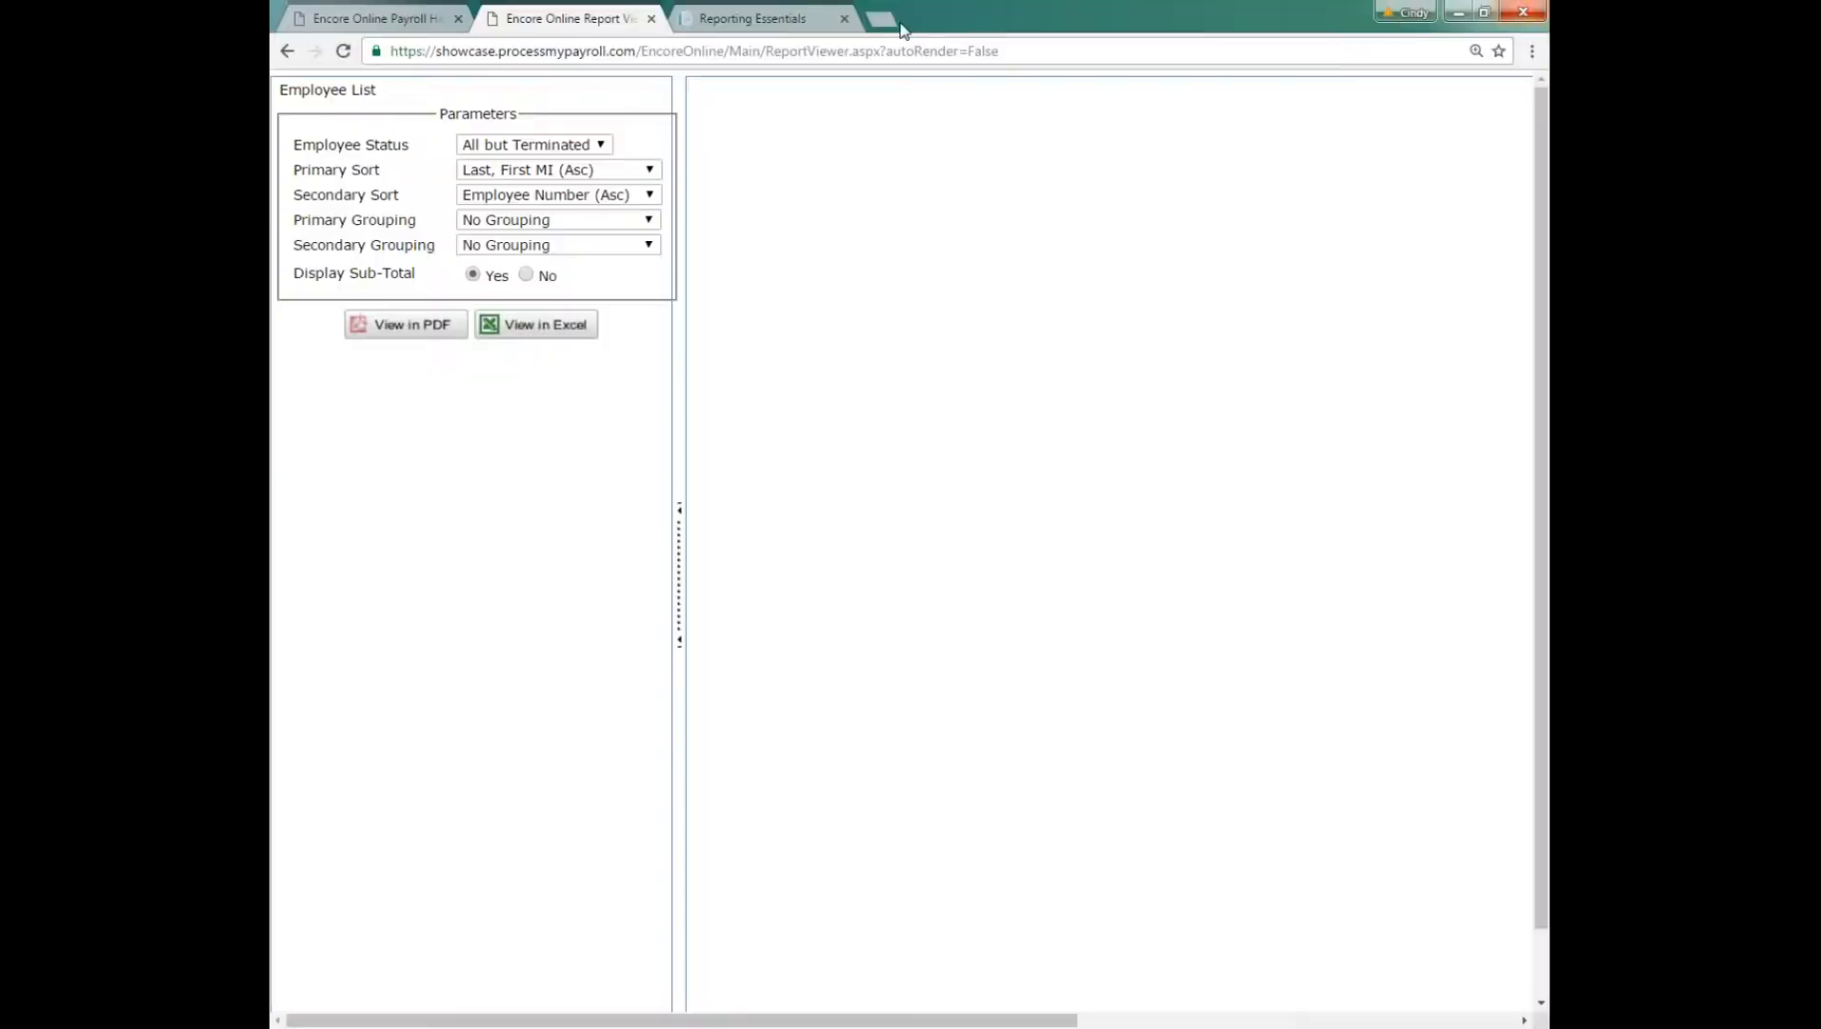
left_click(651, 19)
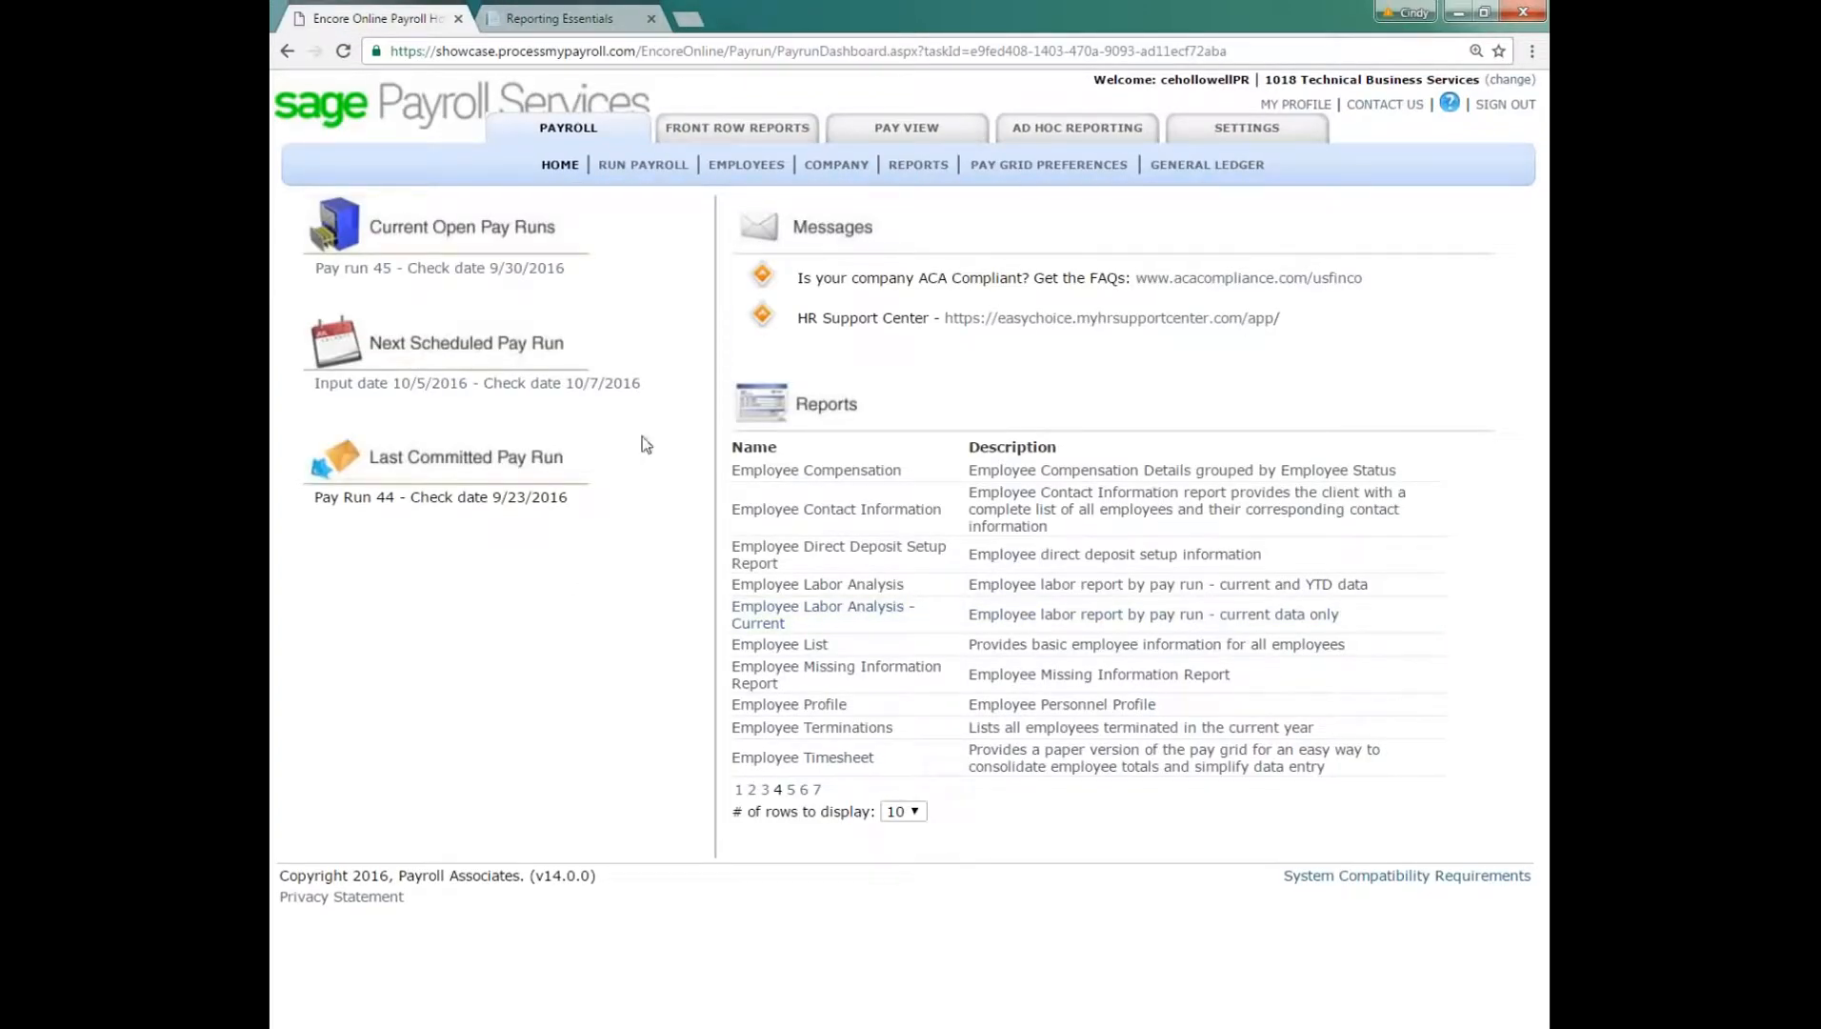
Step: Open the payroll employee list and filter it by department 0104100-Finance
left_click(727, 170)
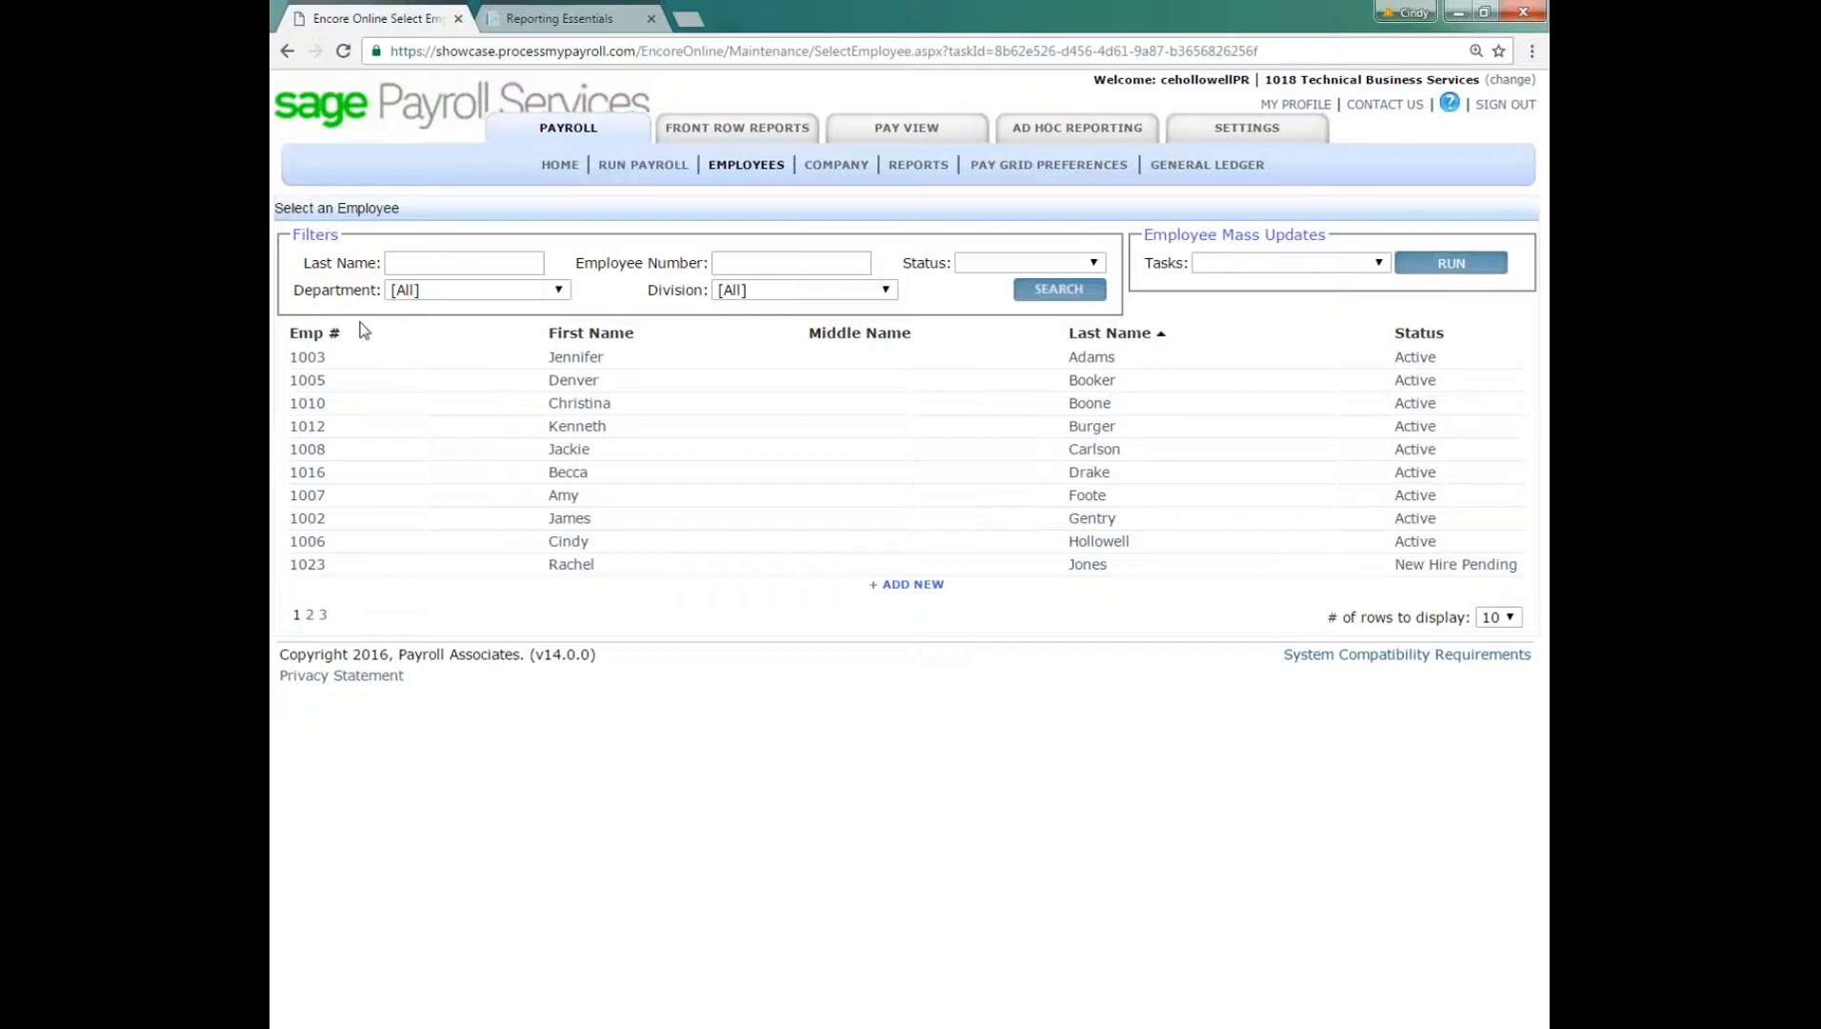
left_click(484, 286)
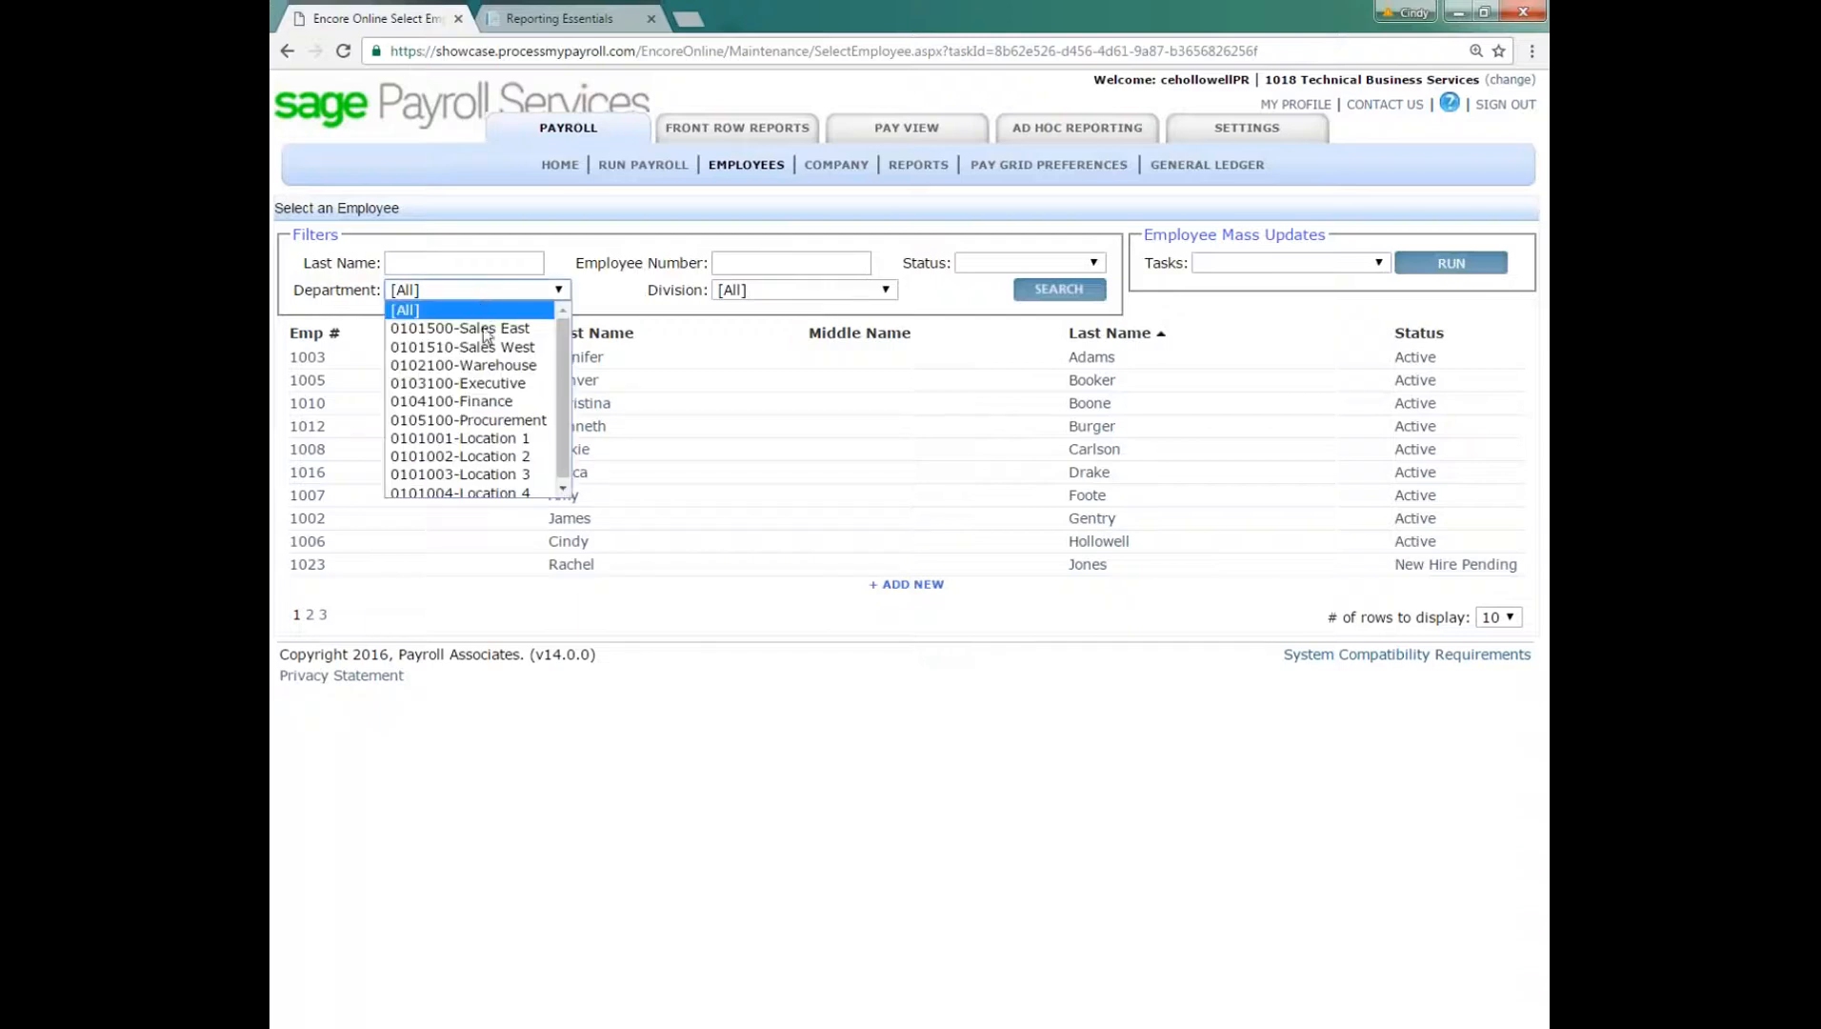
left_click(484, 401)
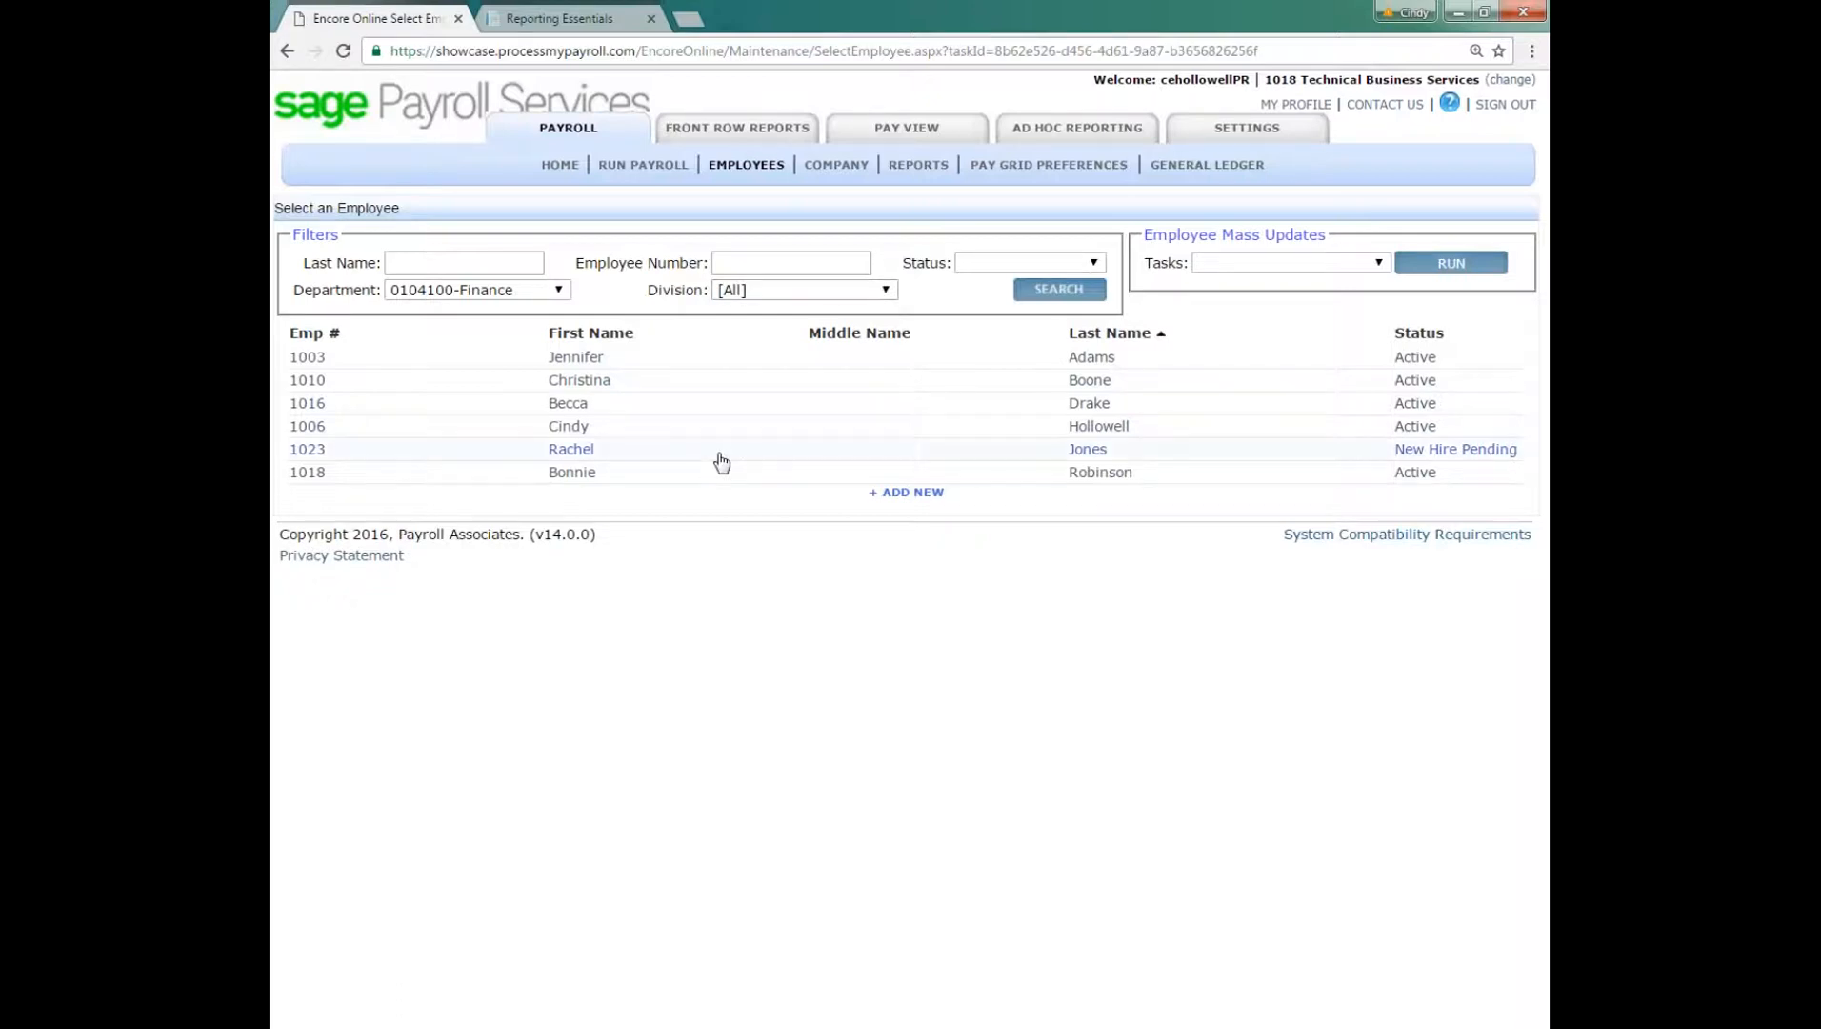
Step: Open the record of the first employee in the filtered list and go to its Employment Info page
left_click(576, 358)
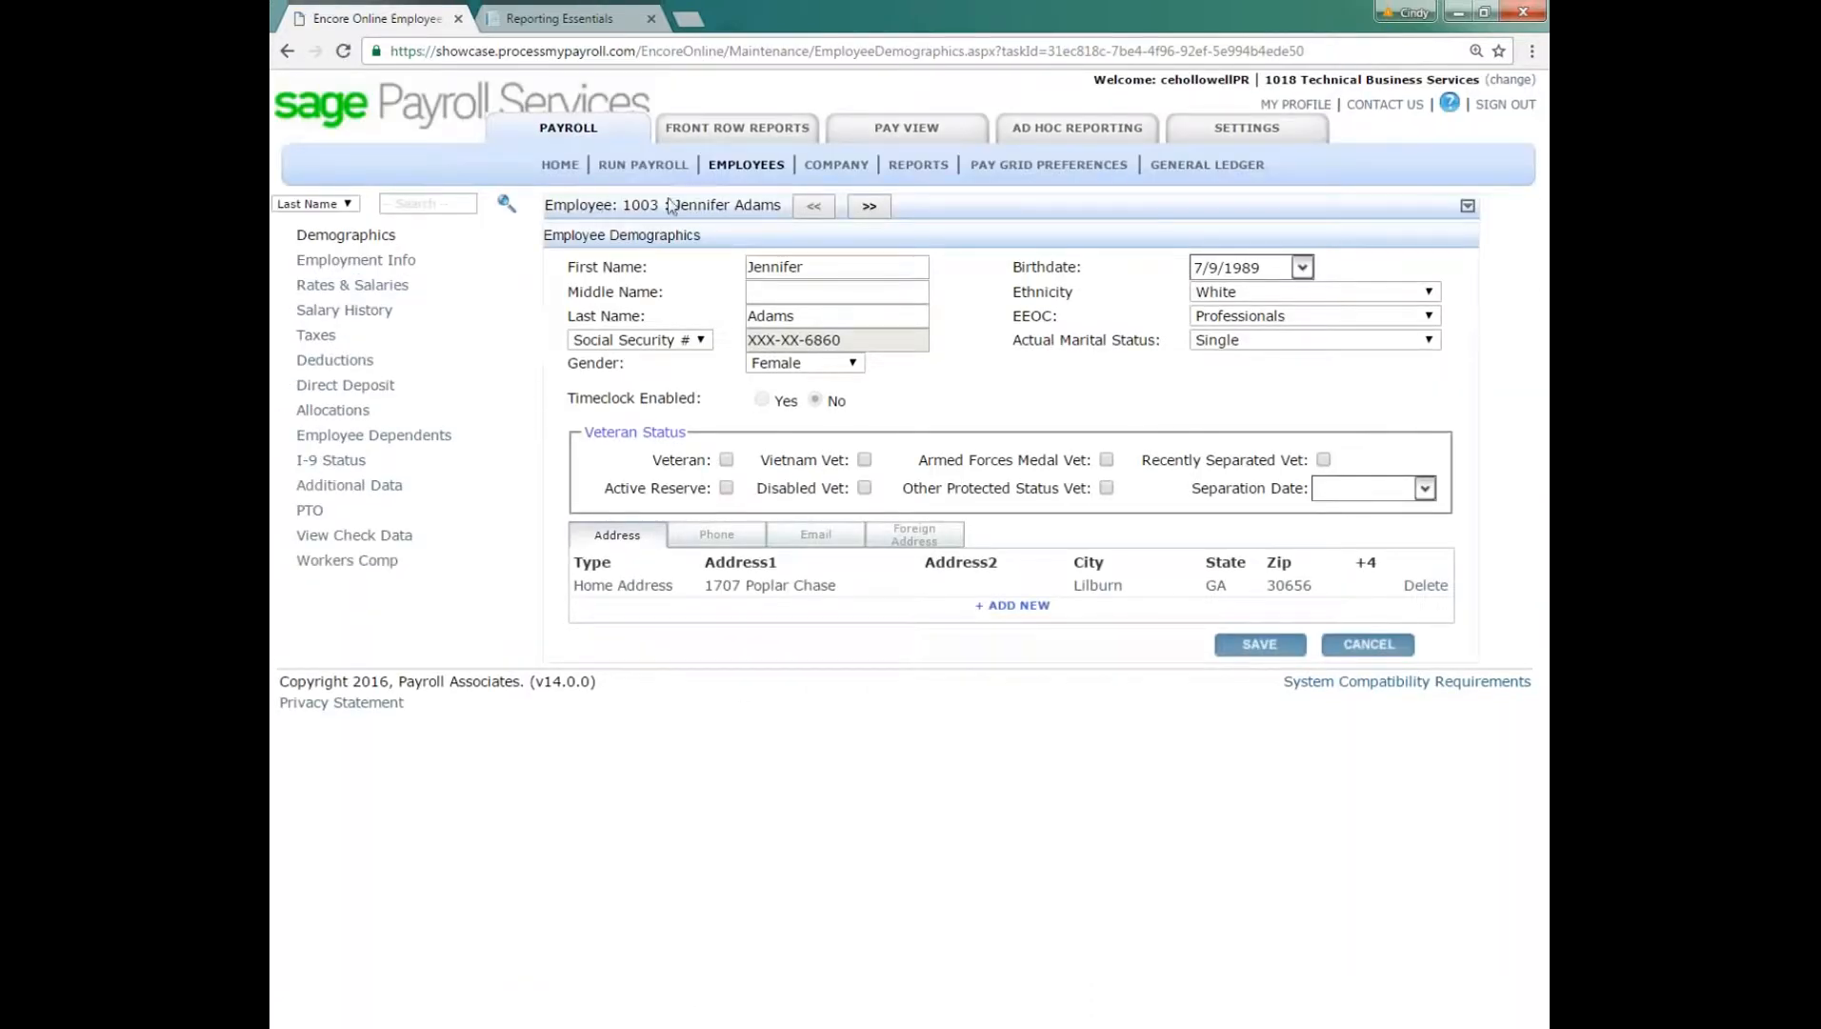
left_click_drag(675, 205, 782, 211)
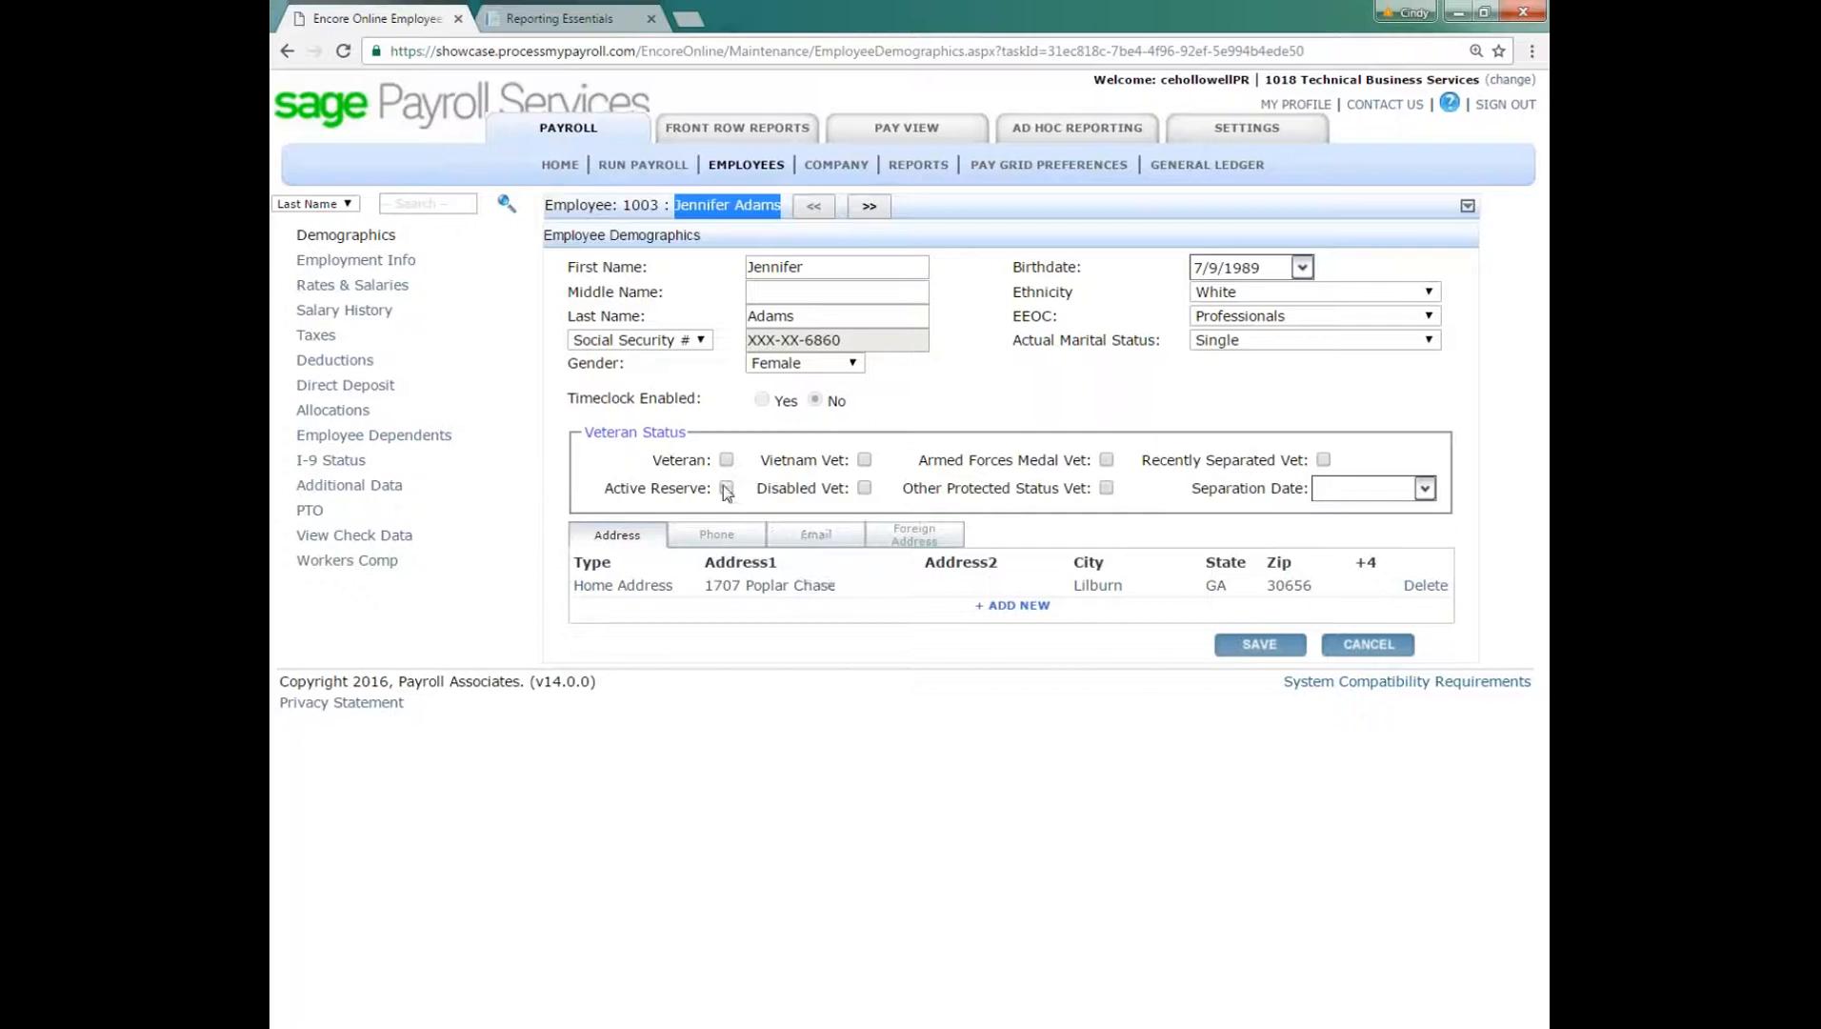
left_click(362, 263)
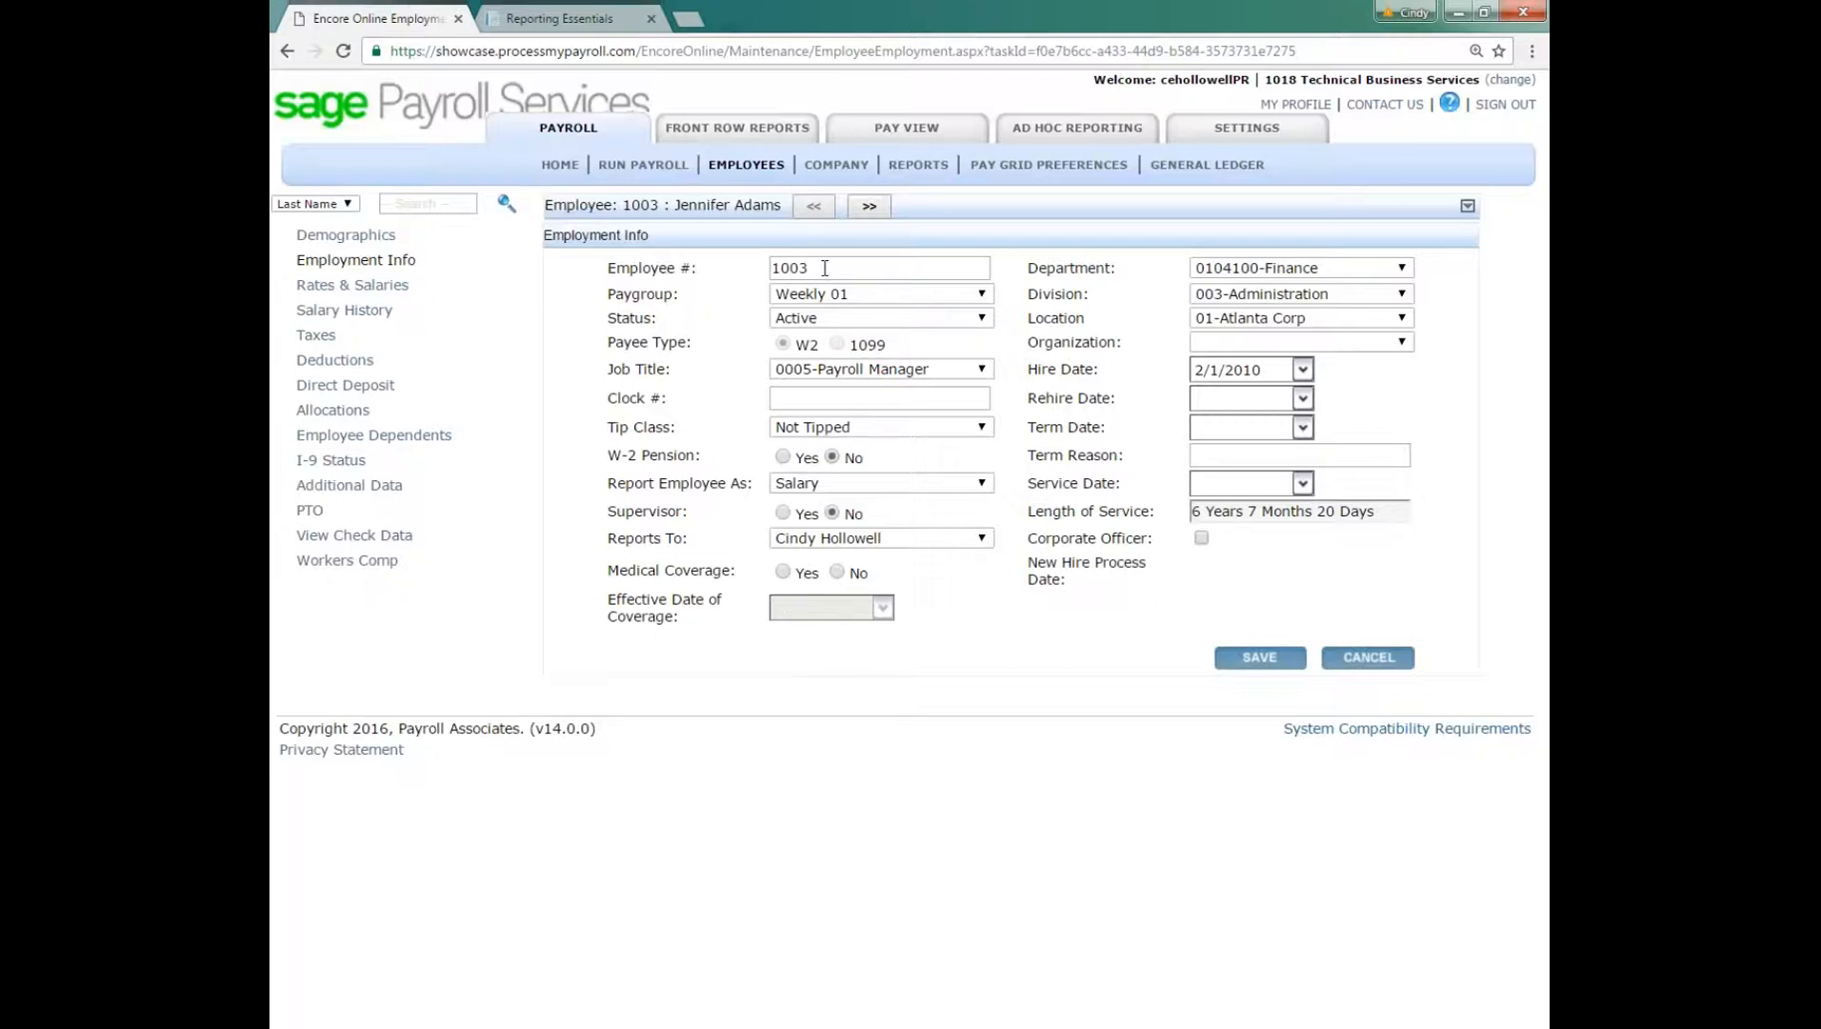
Step: Review the employee's Paygroup, Payee Type, Job Title and Reports To settings, keeping the existing selections
left_click(866, 294)
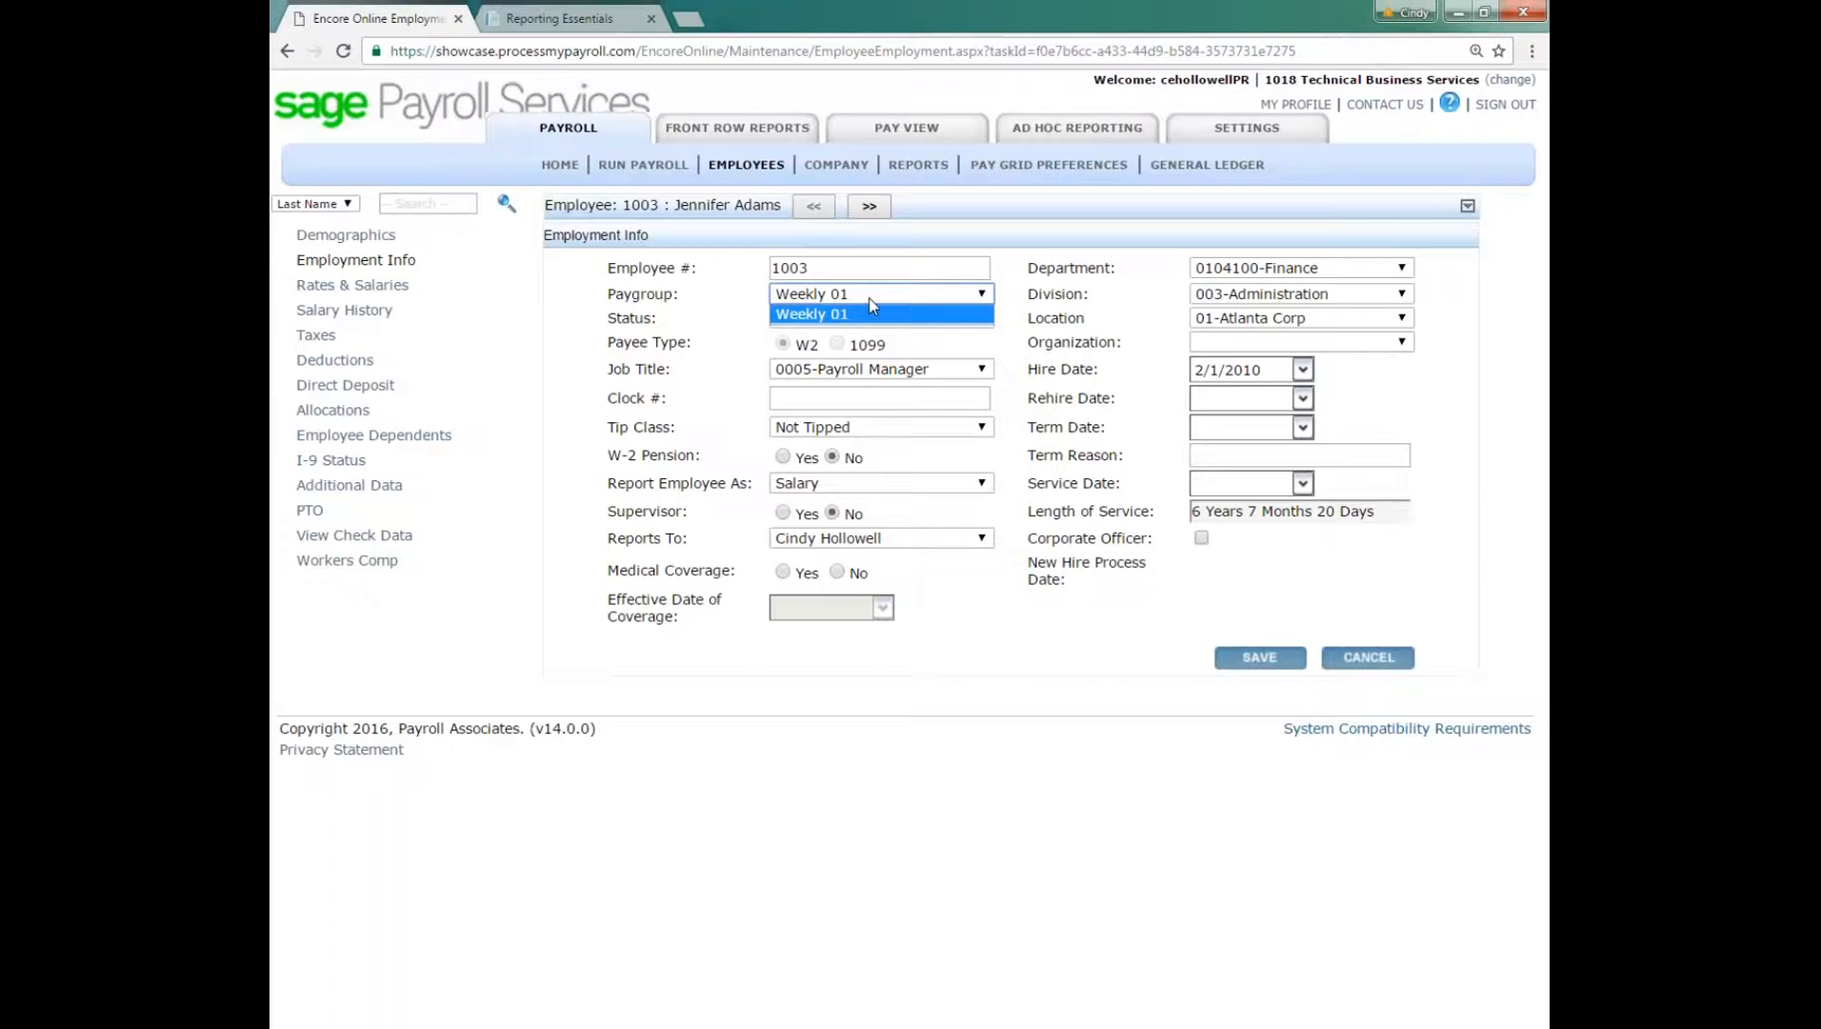
left_click(870, 303)
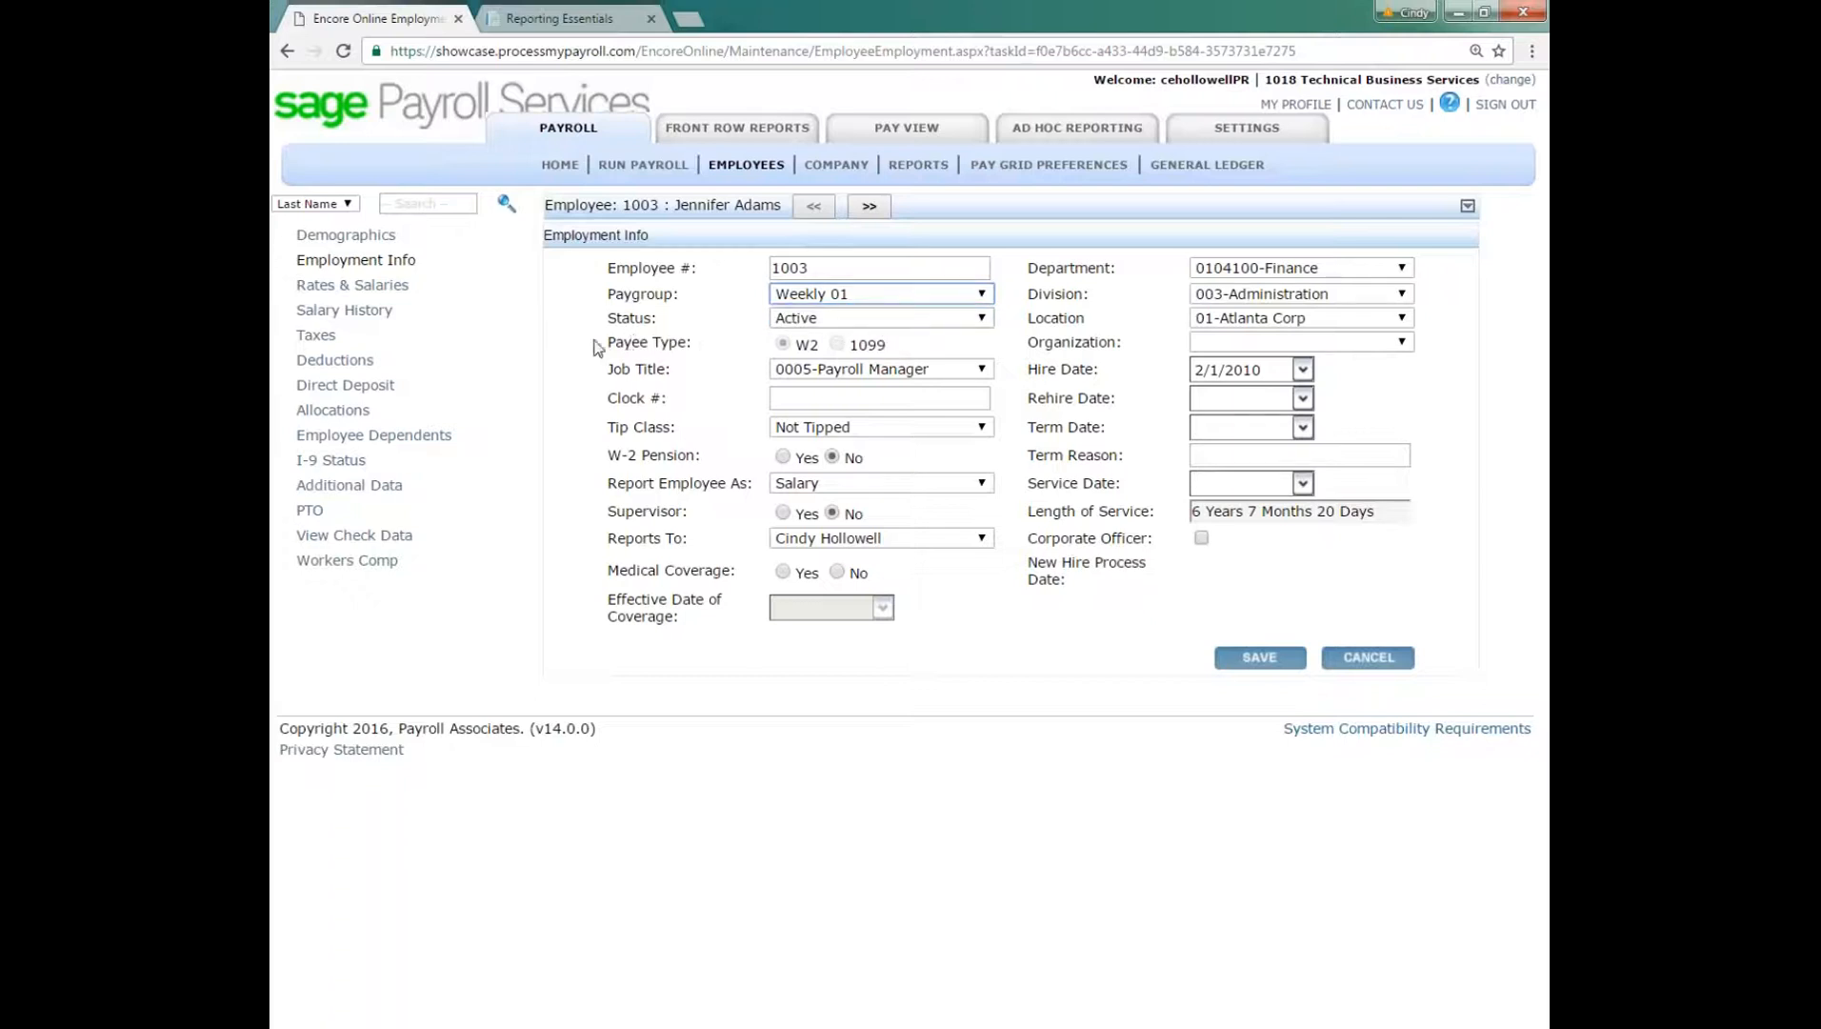
left_click_drag(614, 341, 895, 348)
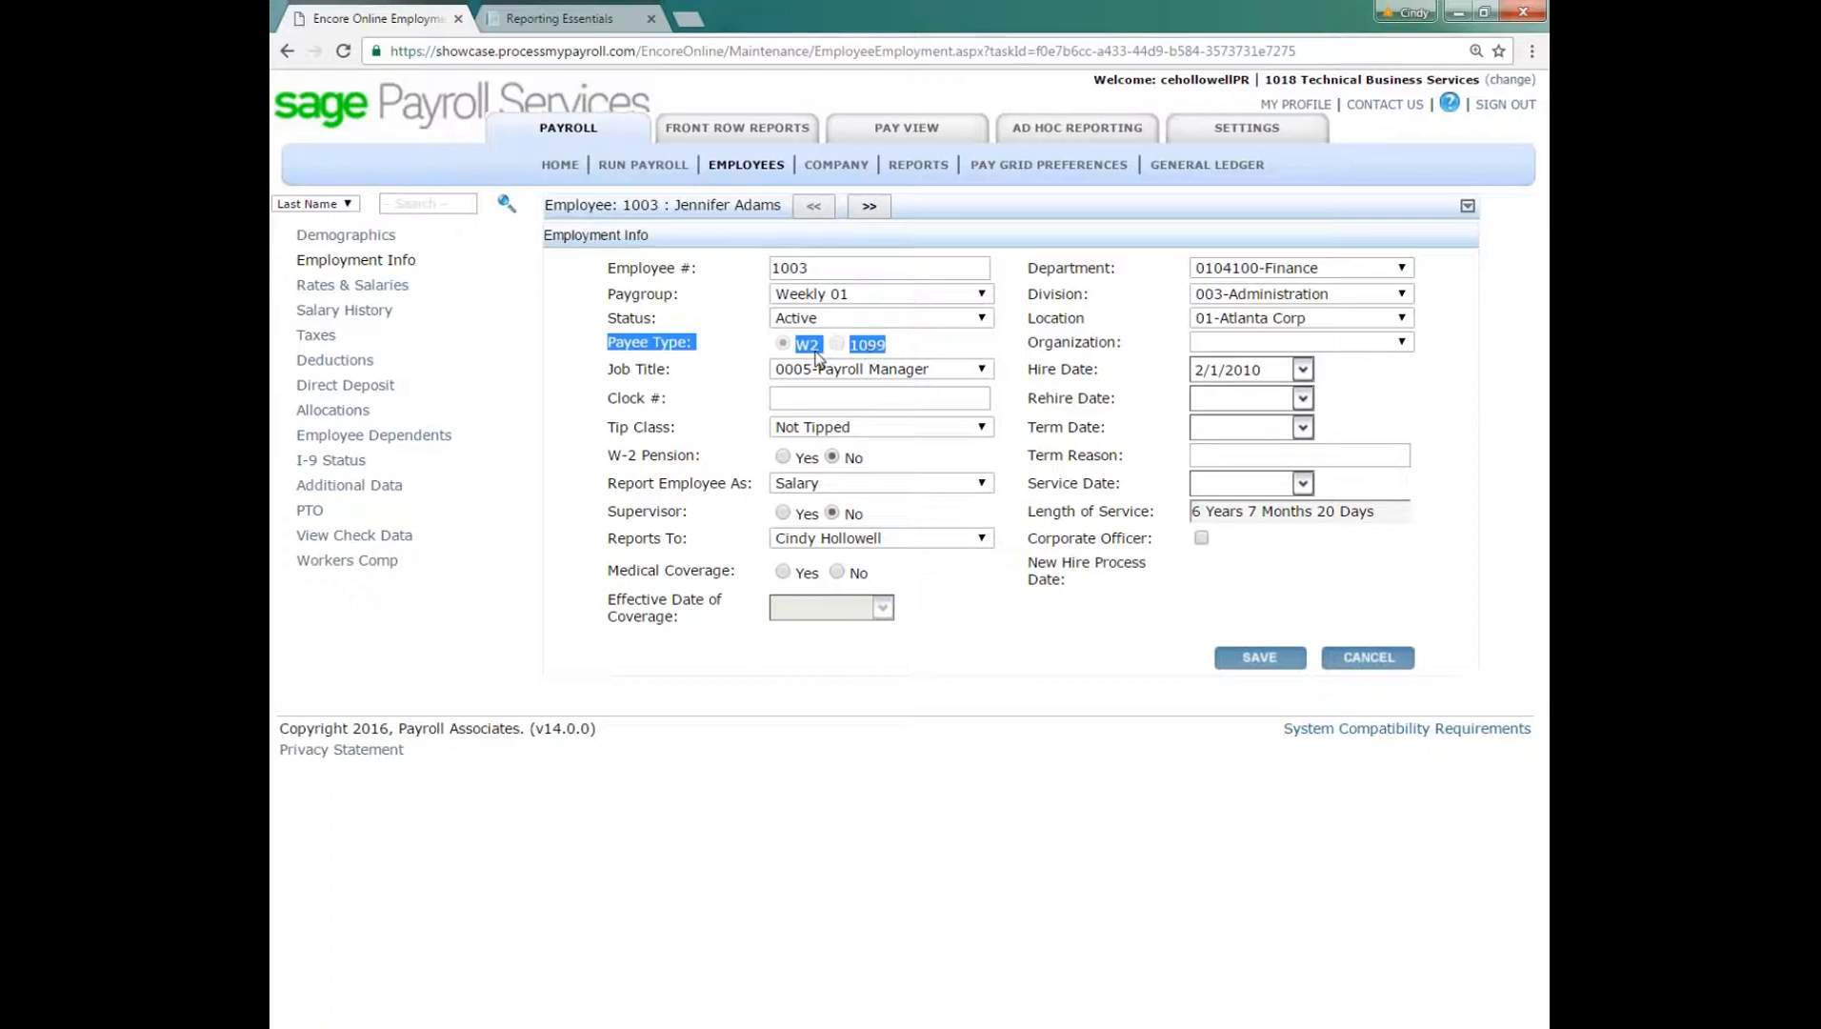
left_click(895, 345)
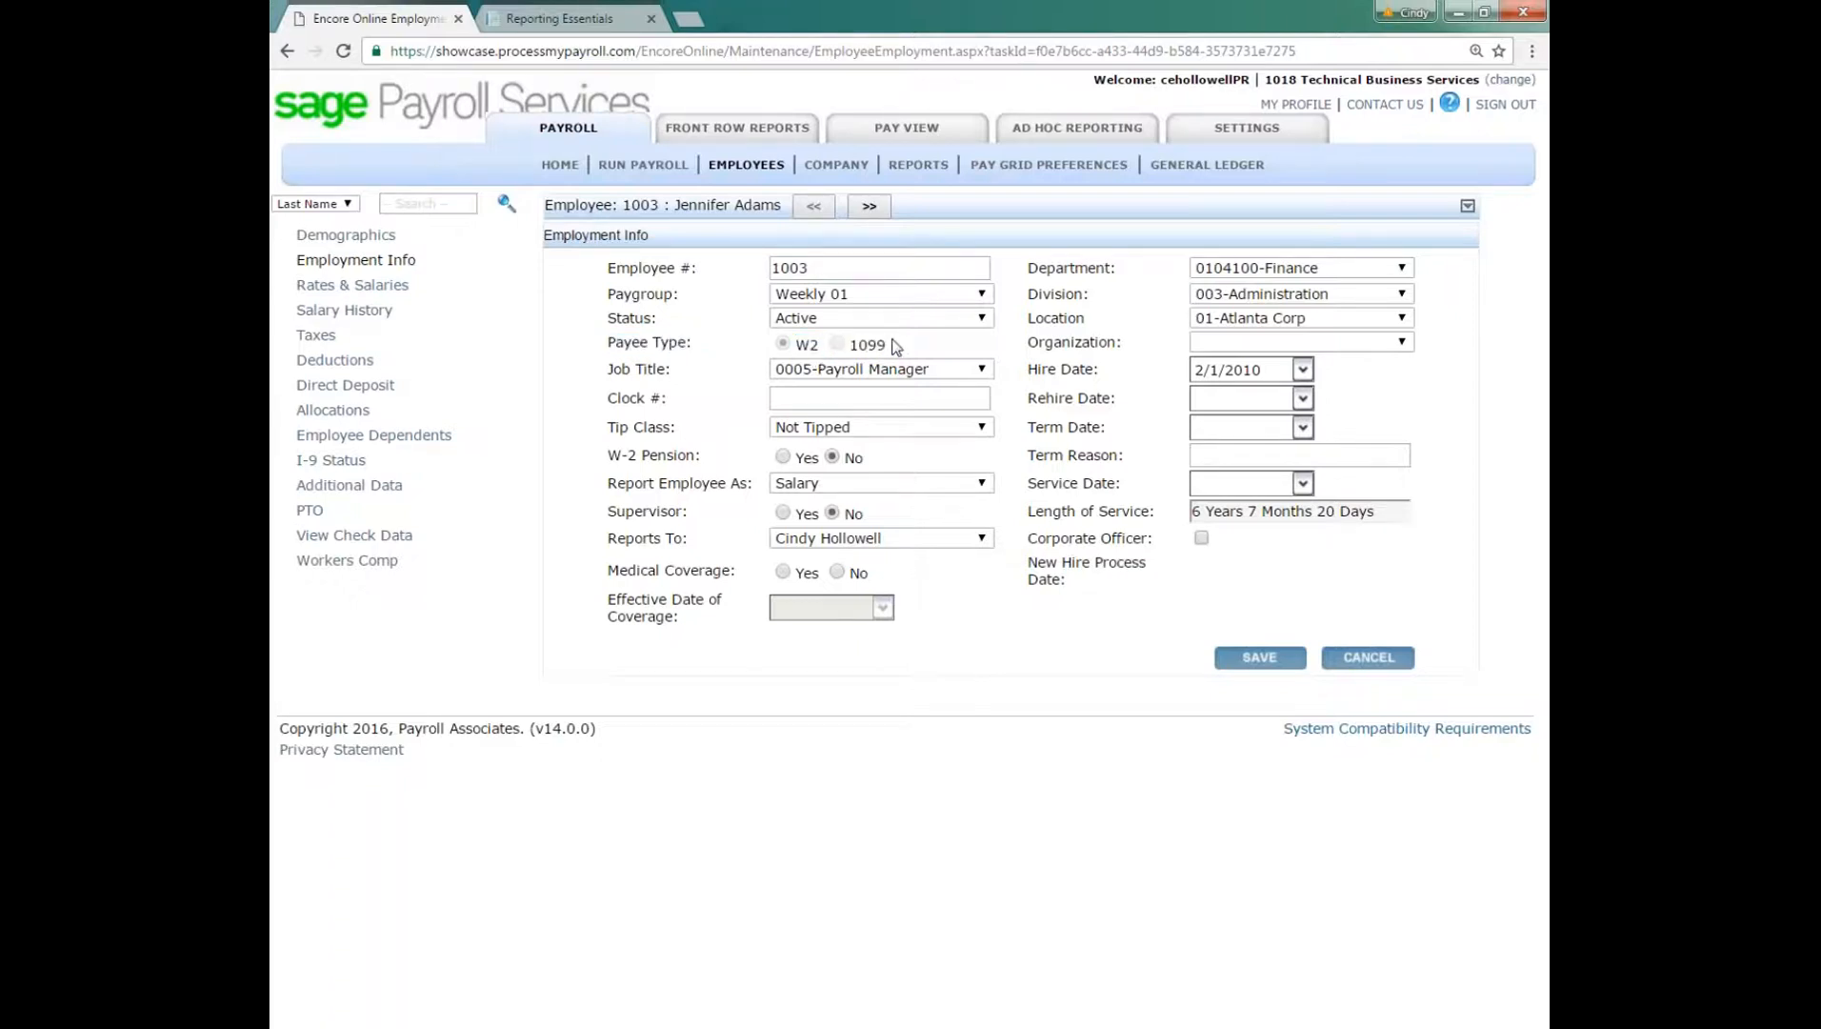
left_click(958, 371)
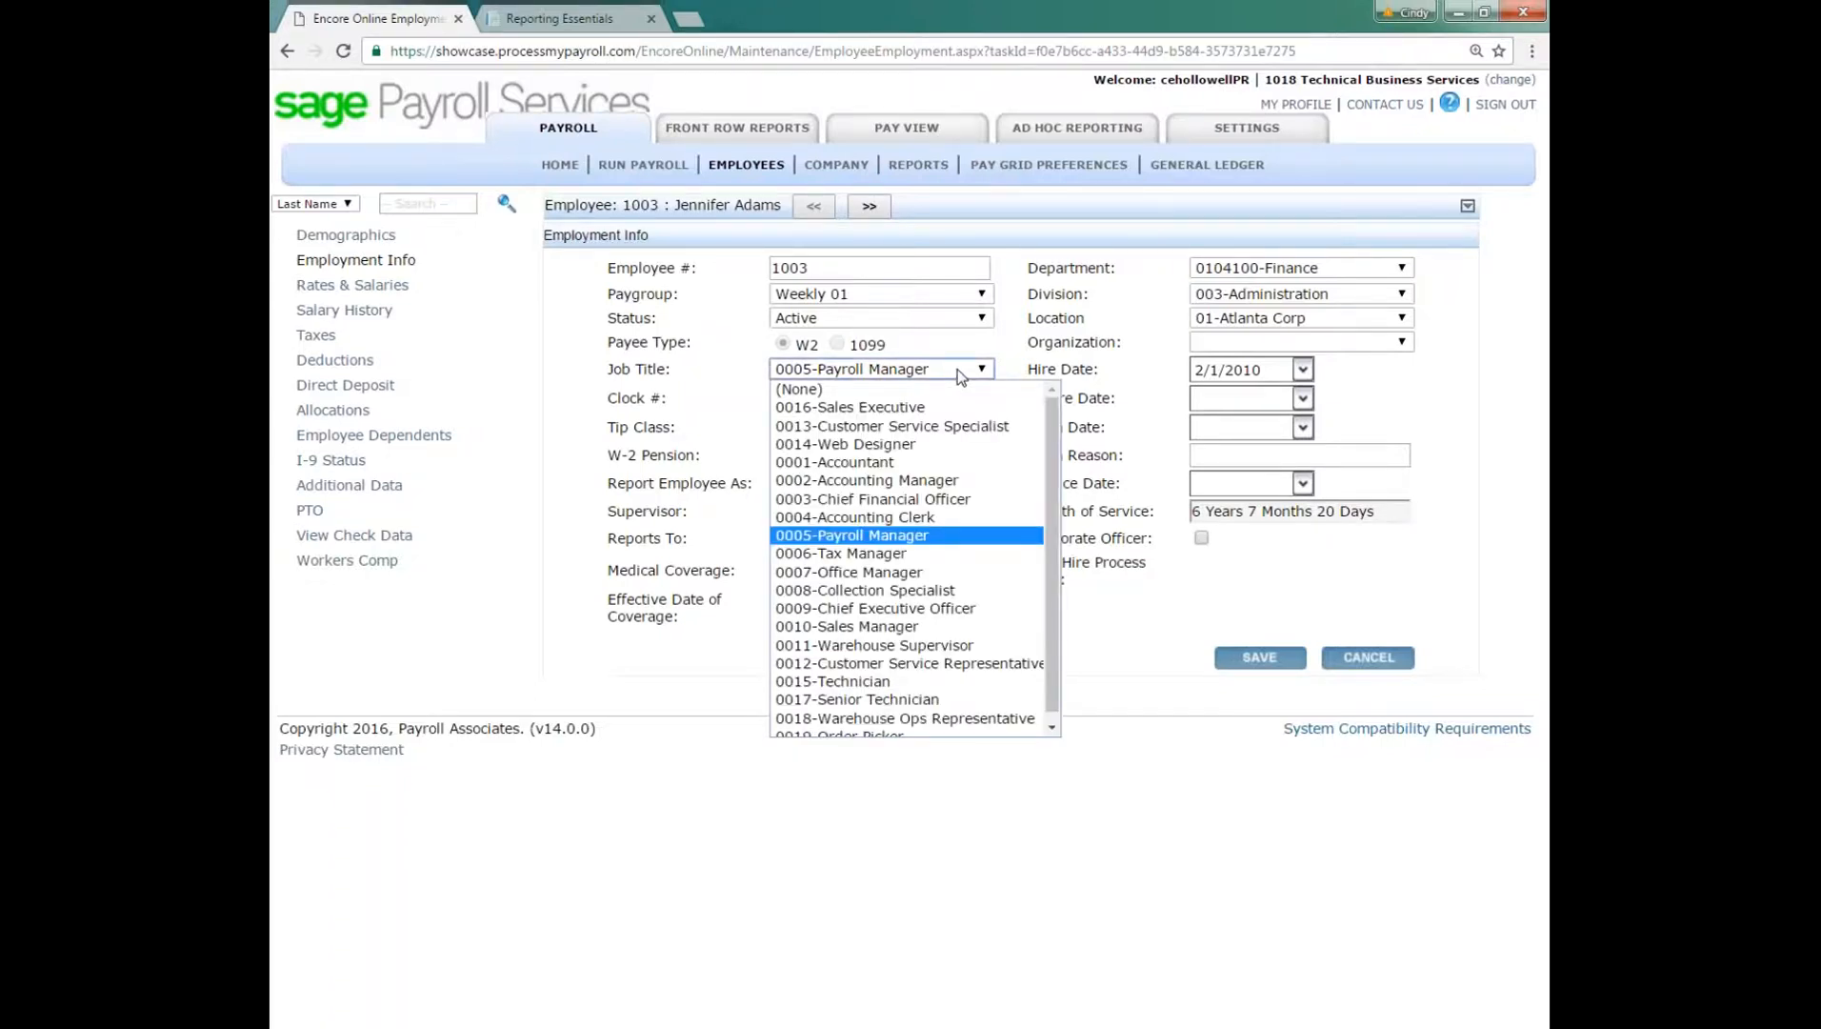
left_click(957, 368)
left_click(953, 541)
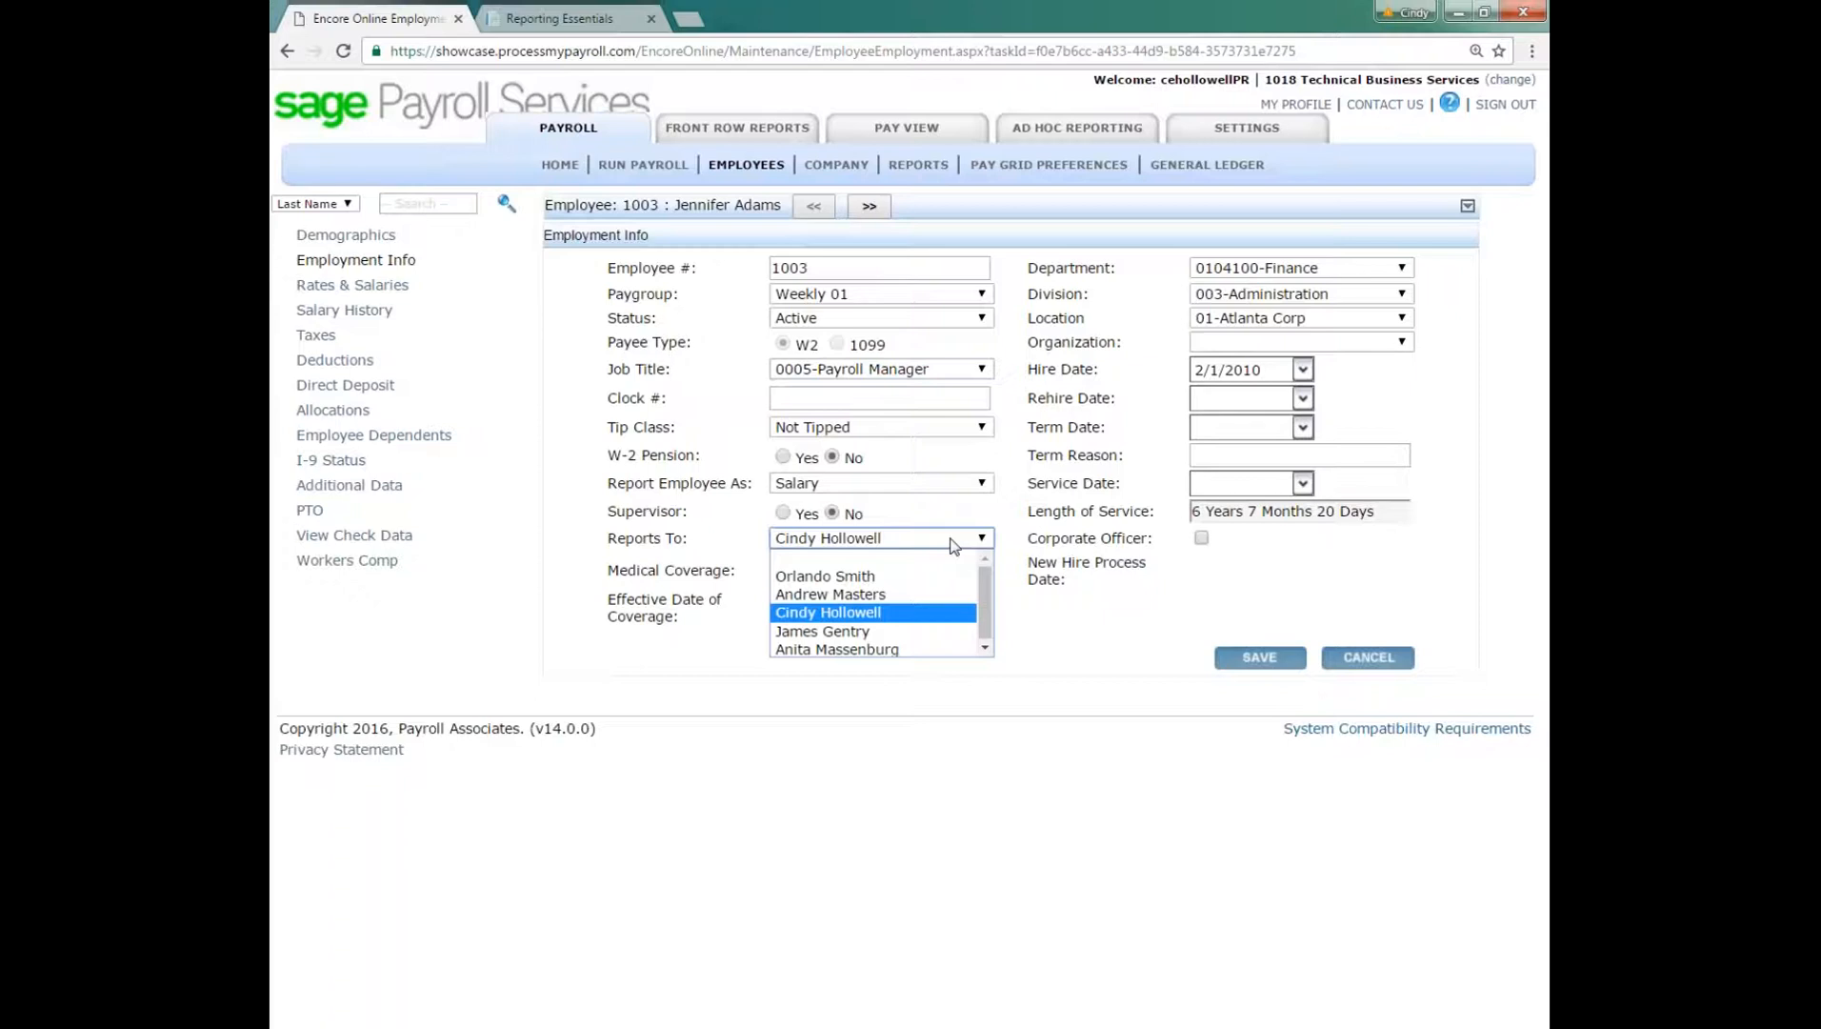
left_click(953, 541)
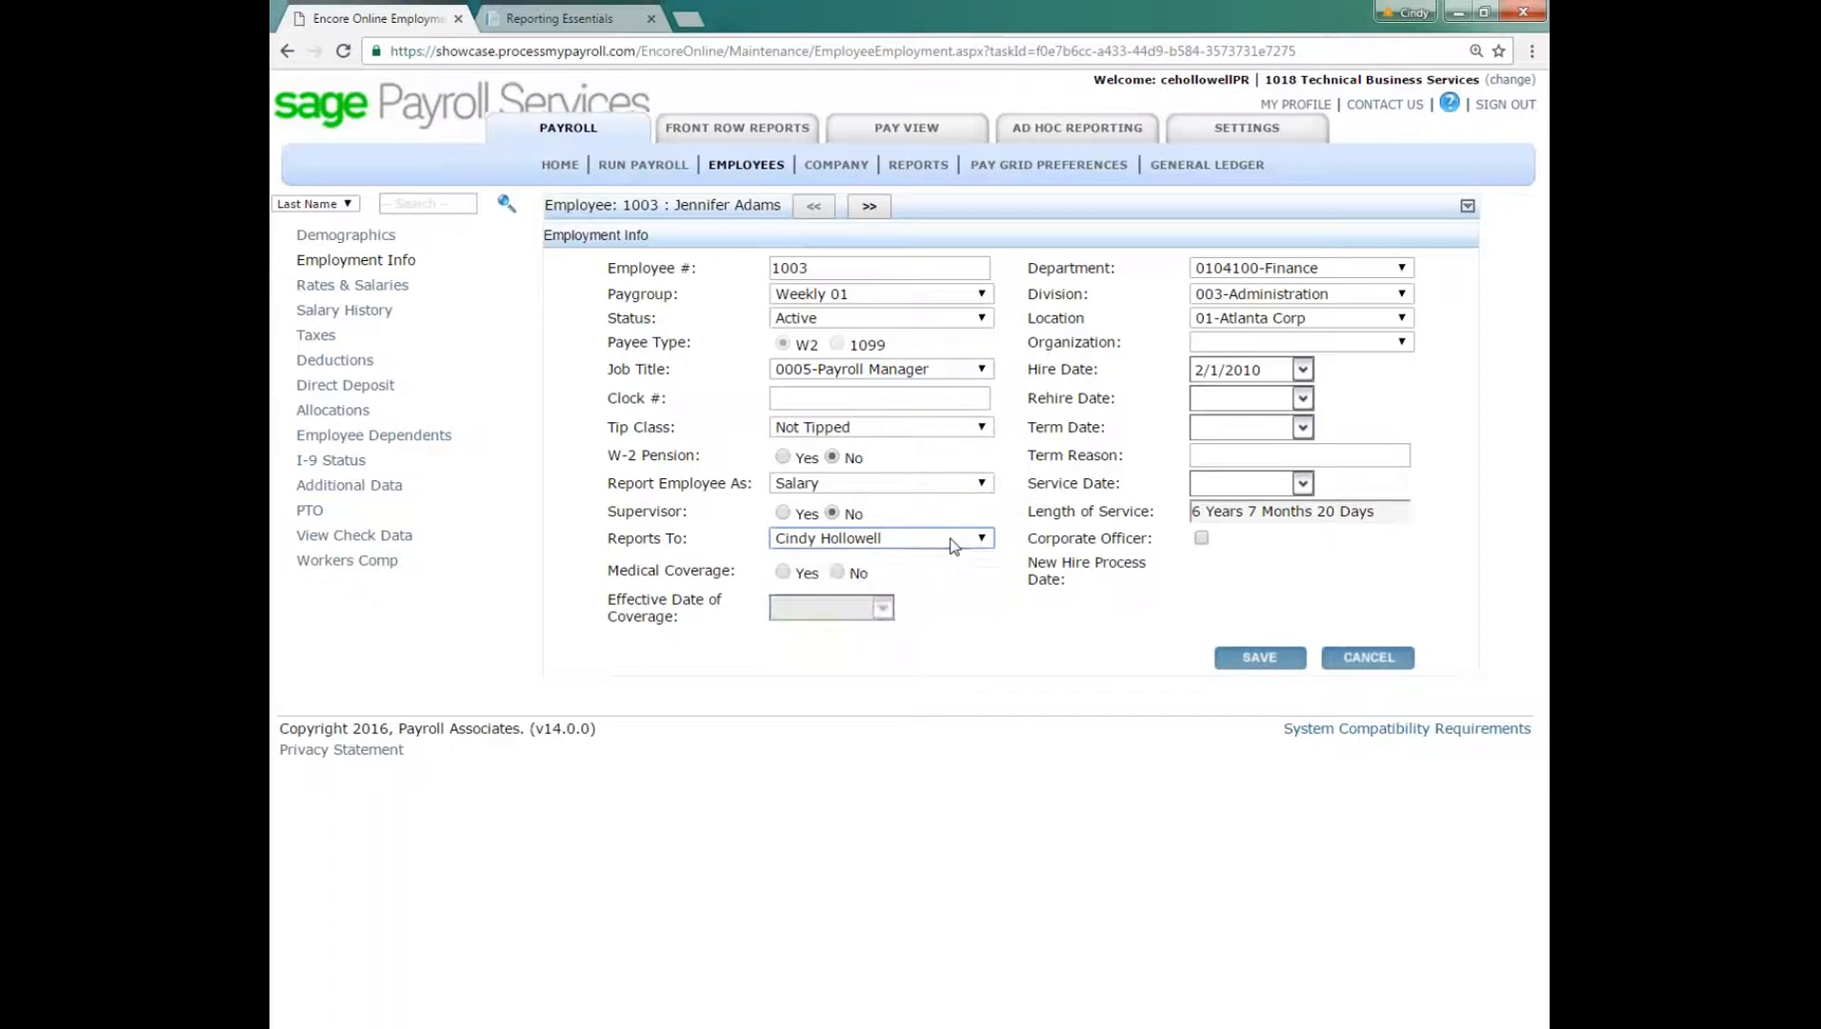
left_click(954, 541)
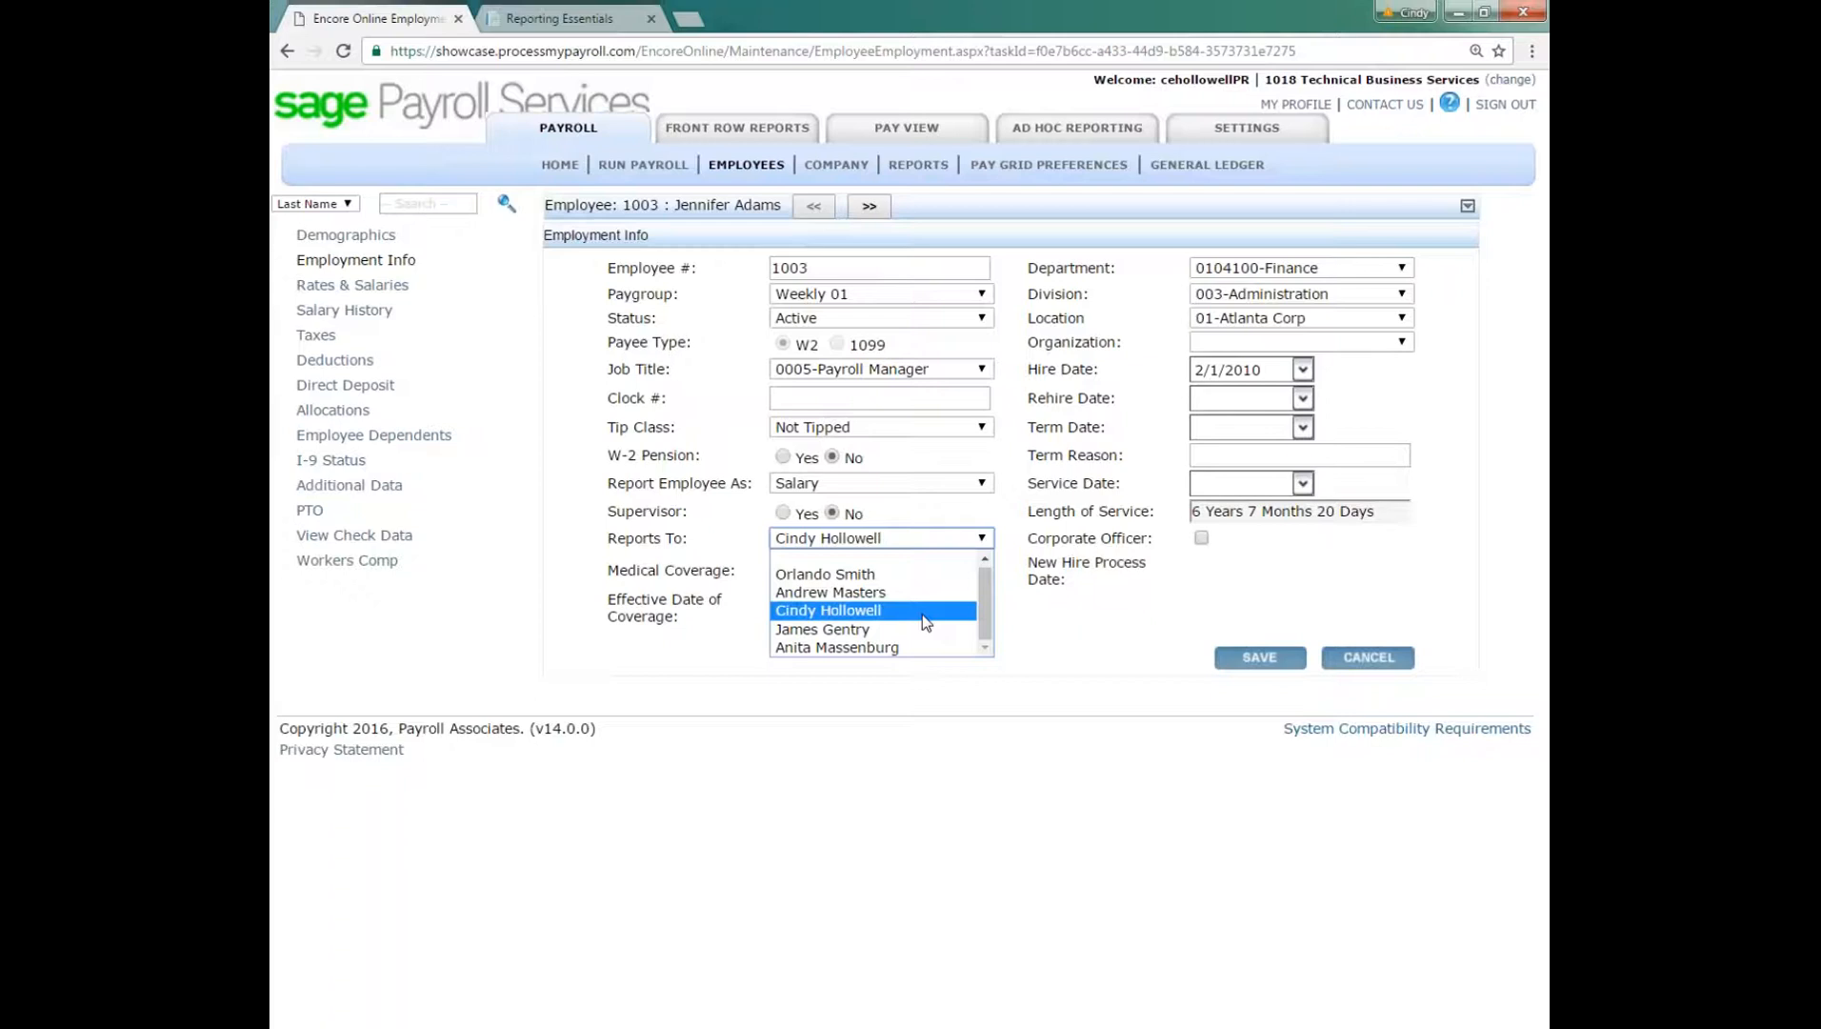
left_click(916, 611)
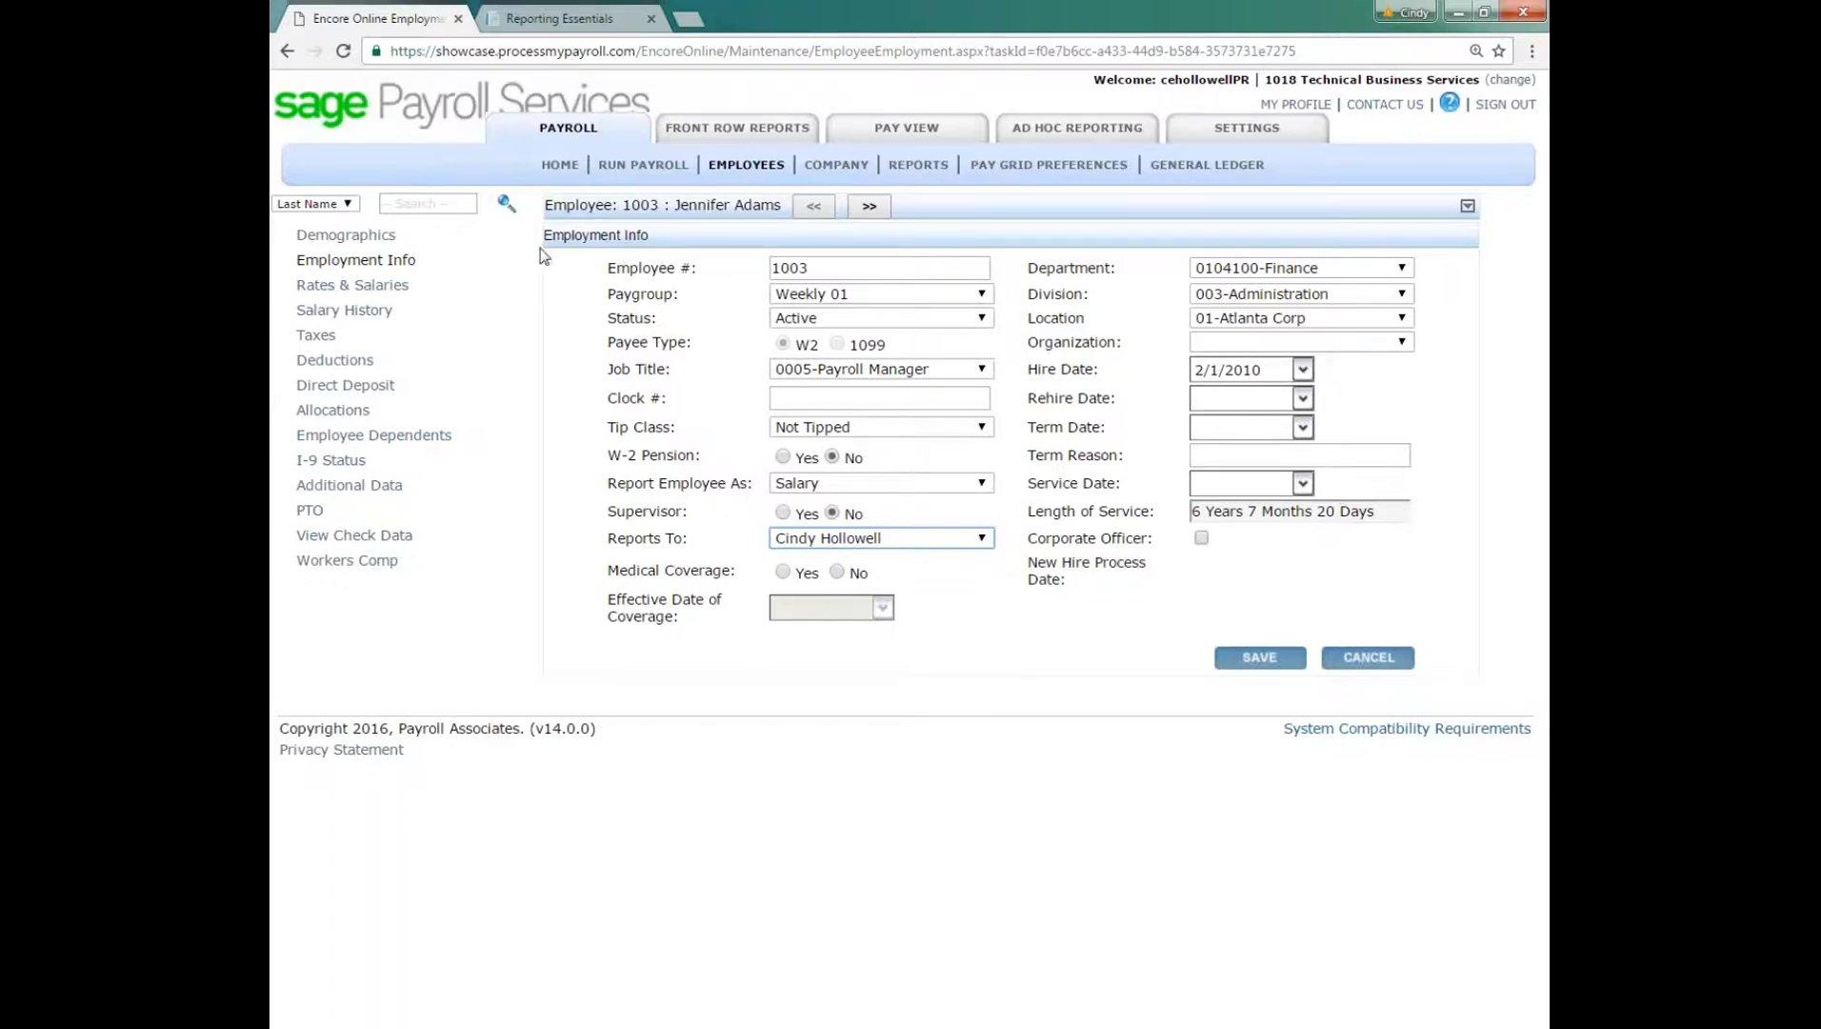
Step: Review the employee's Rates & Salaries page, checking the annual salary and the Dollar Amounts and Rates lists
left_click(352, 288)
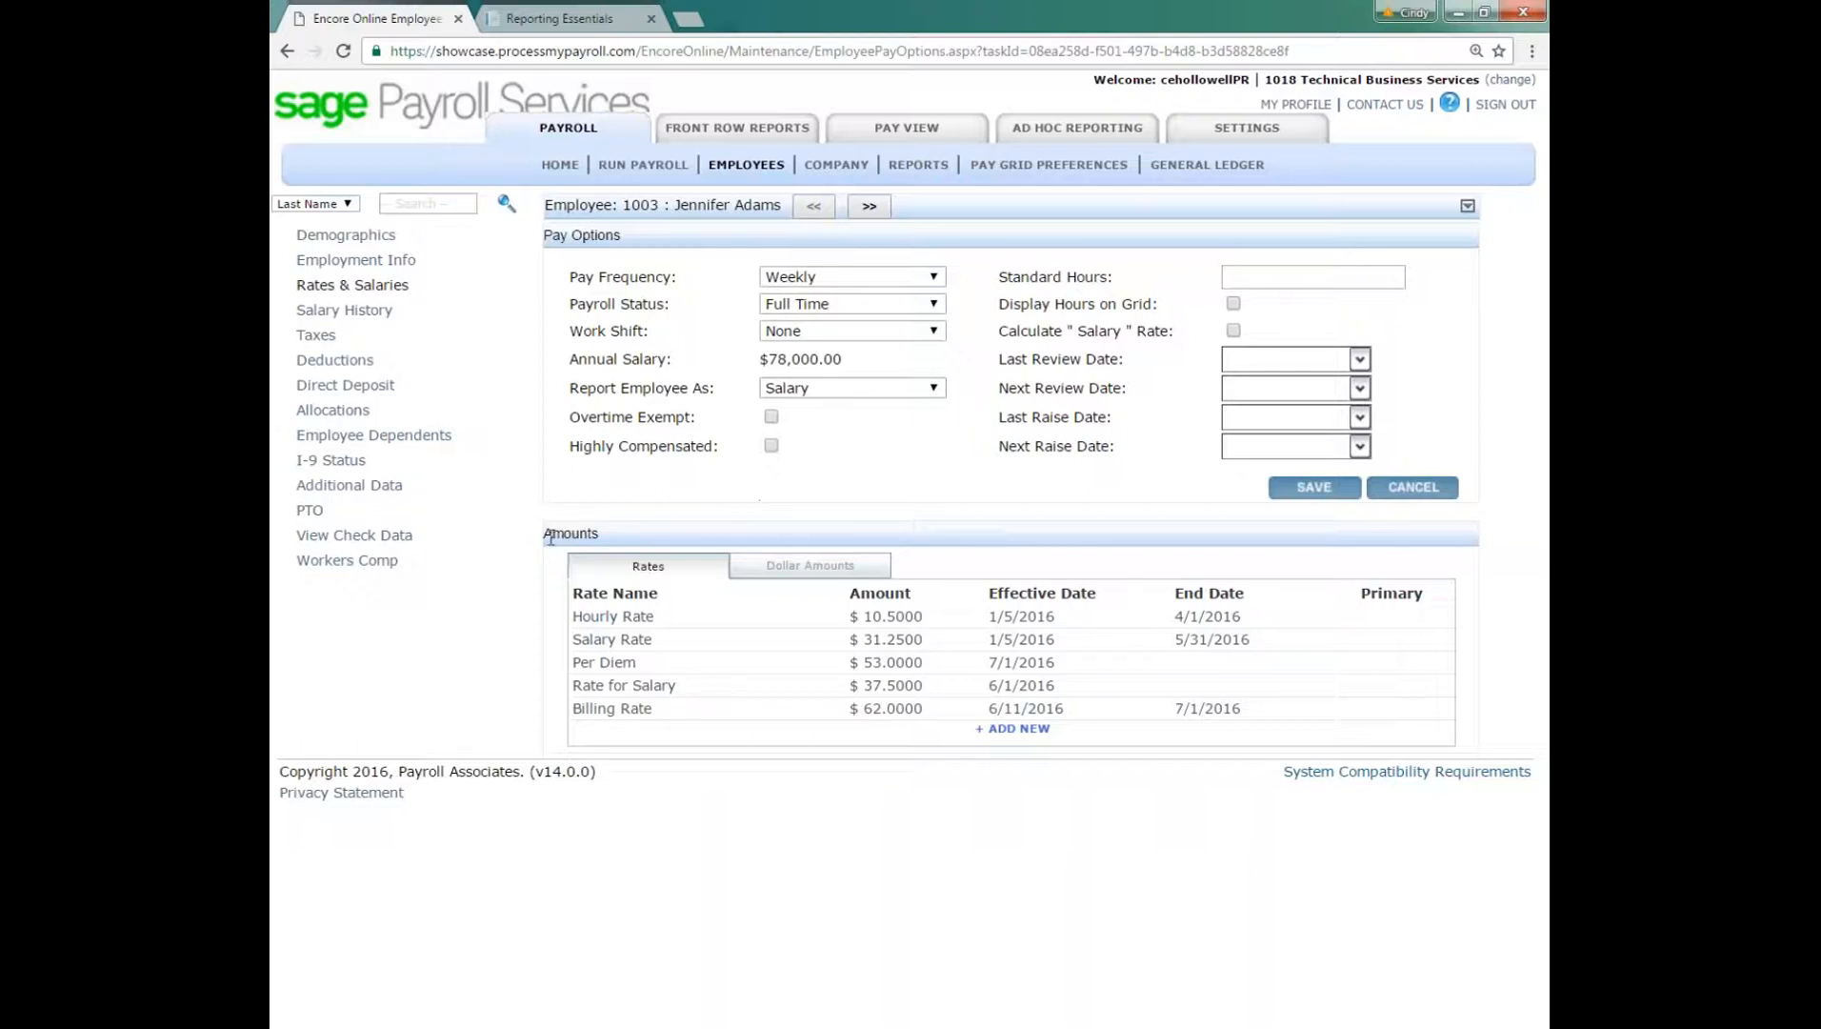
left_click_drag(547, 531, 608, 534)
left_click(807, 569)
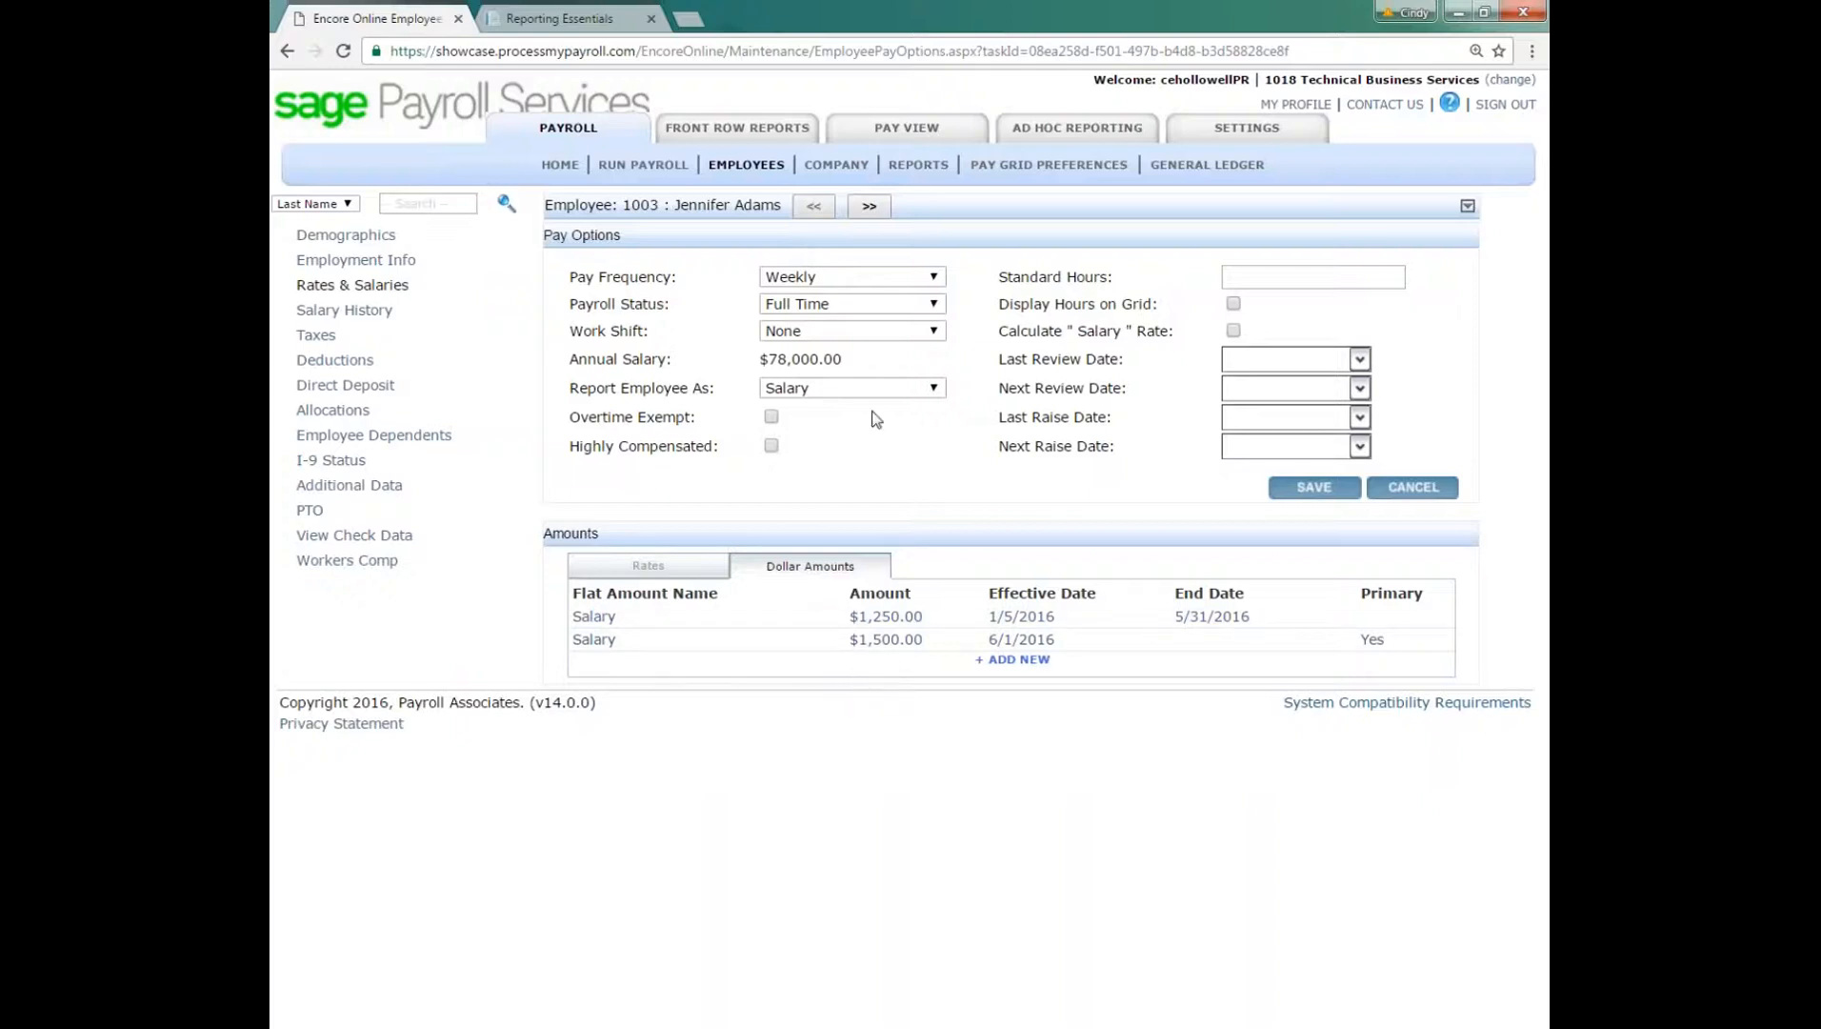
left_click_drag(842, 359, 759, 359)
left_click(882, 659)
left_click(667, 572)
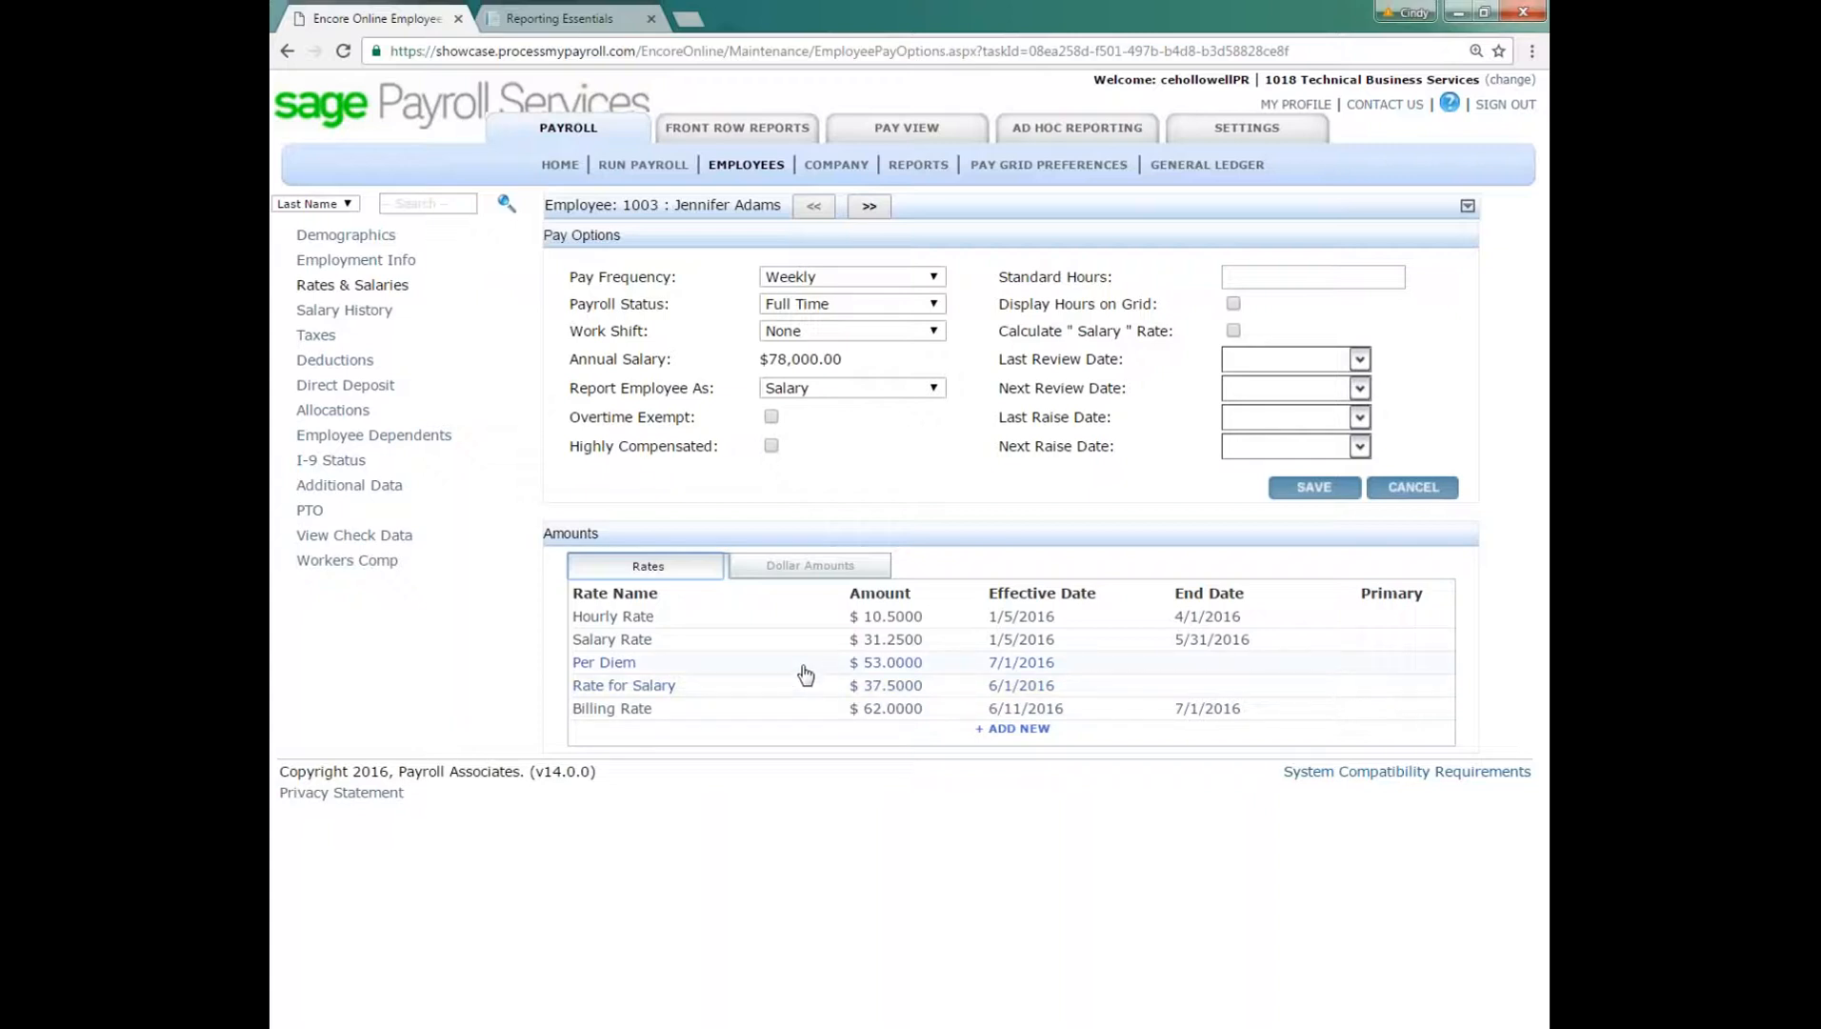
Step: View the employee's Salary History sorted by Effective Date from newest to oldest, and examine its columns through Input Date
left_click(386, 312)
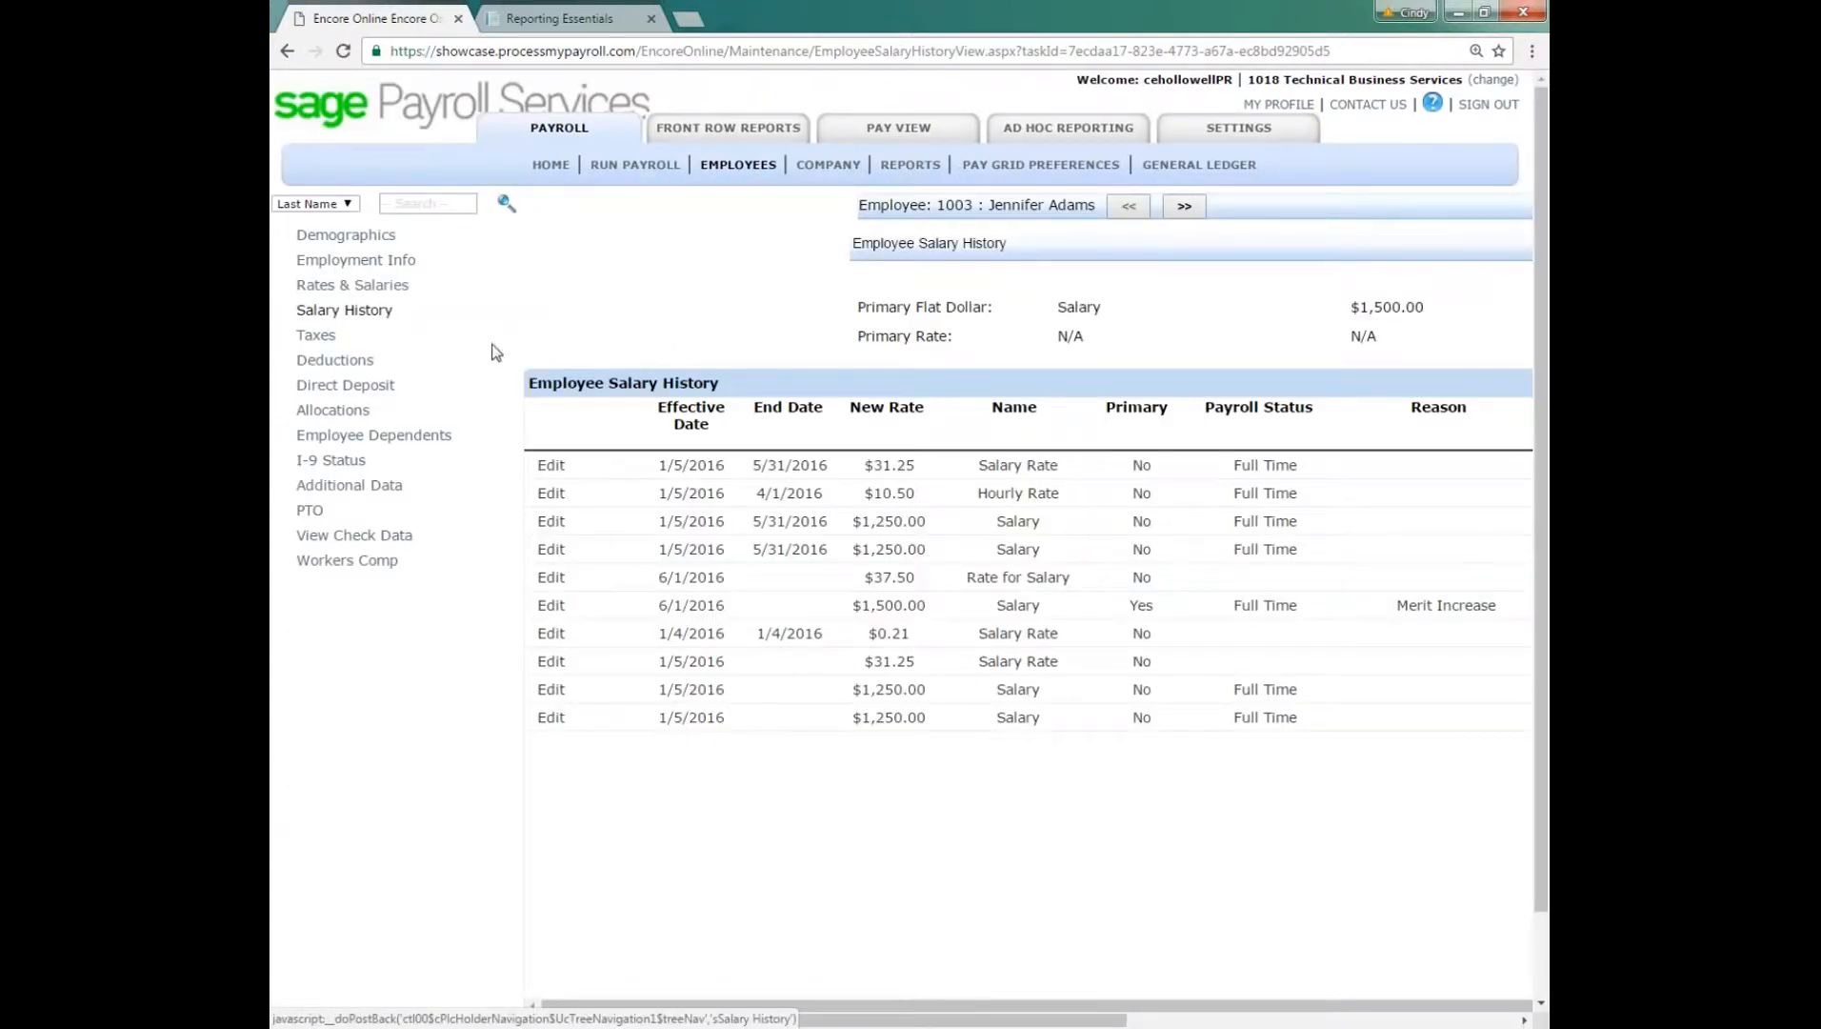
left_click(688, 421)
left_click(719, 434)
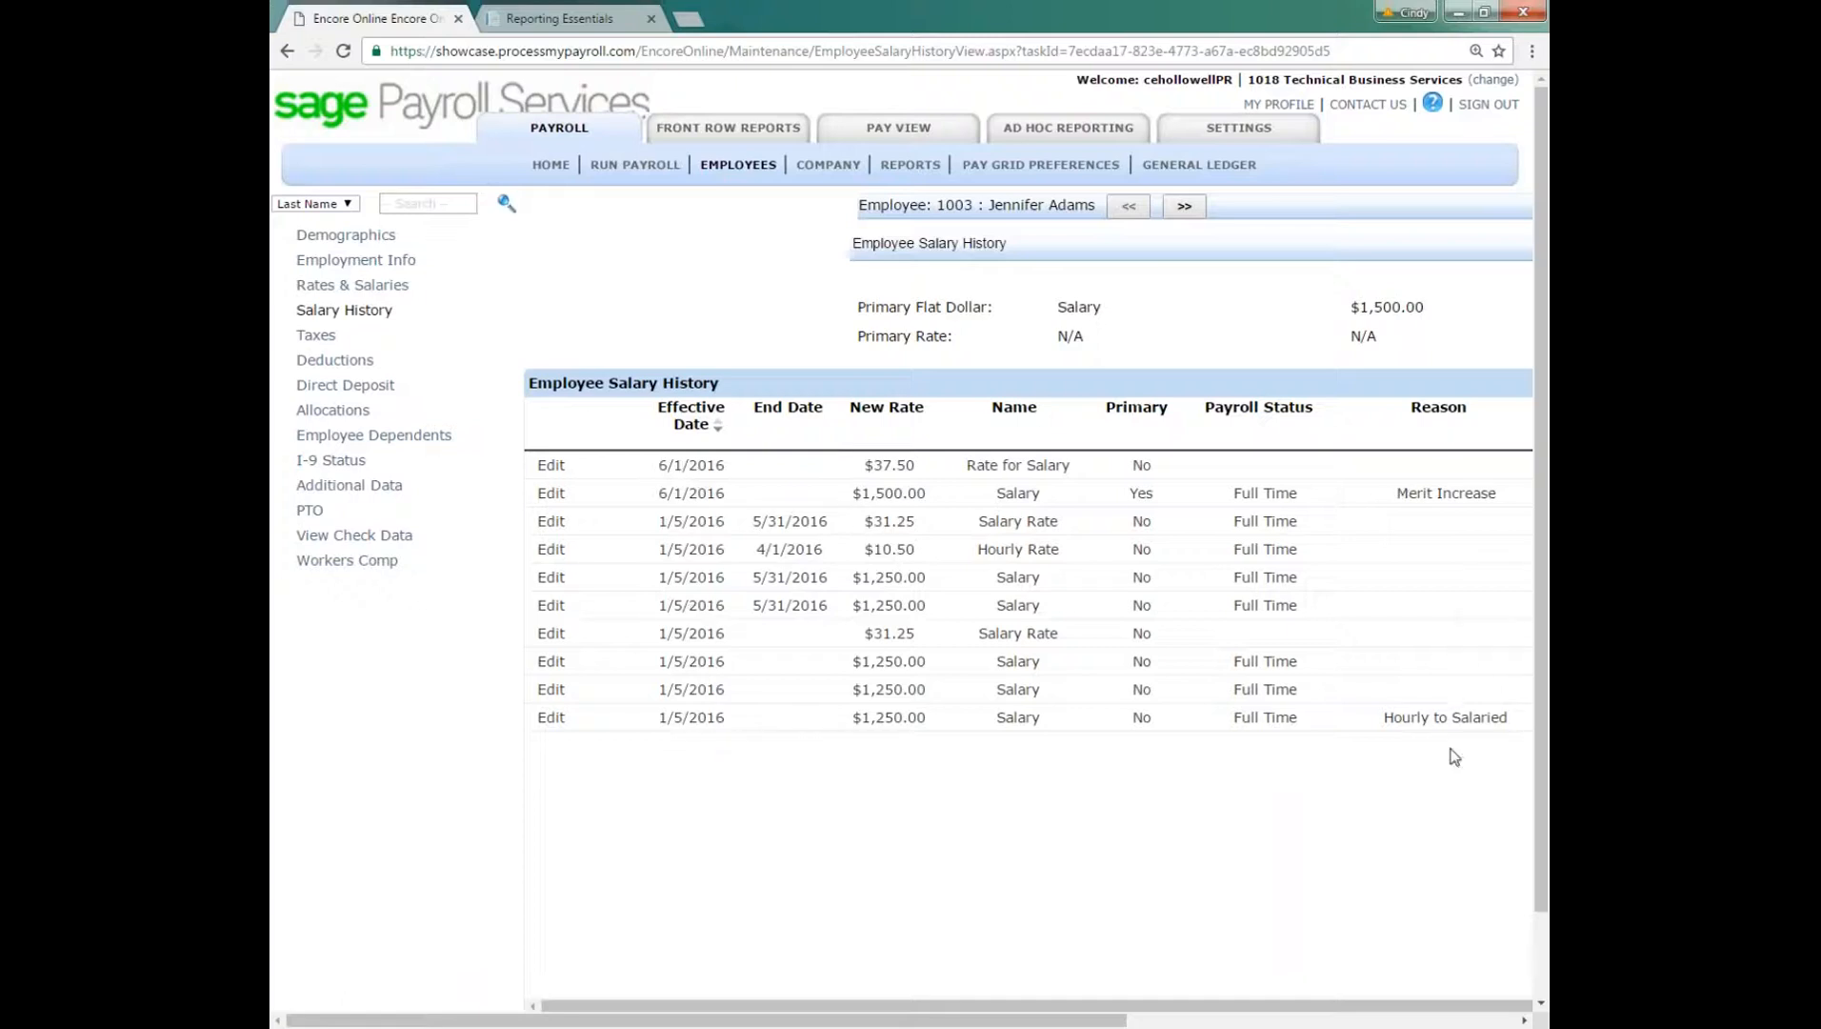
left_click(1430, 1021)
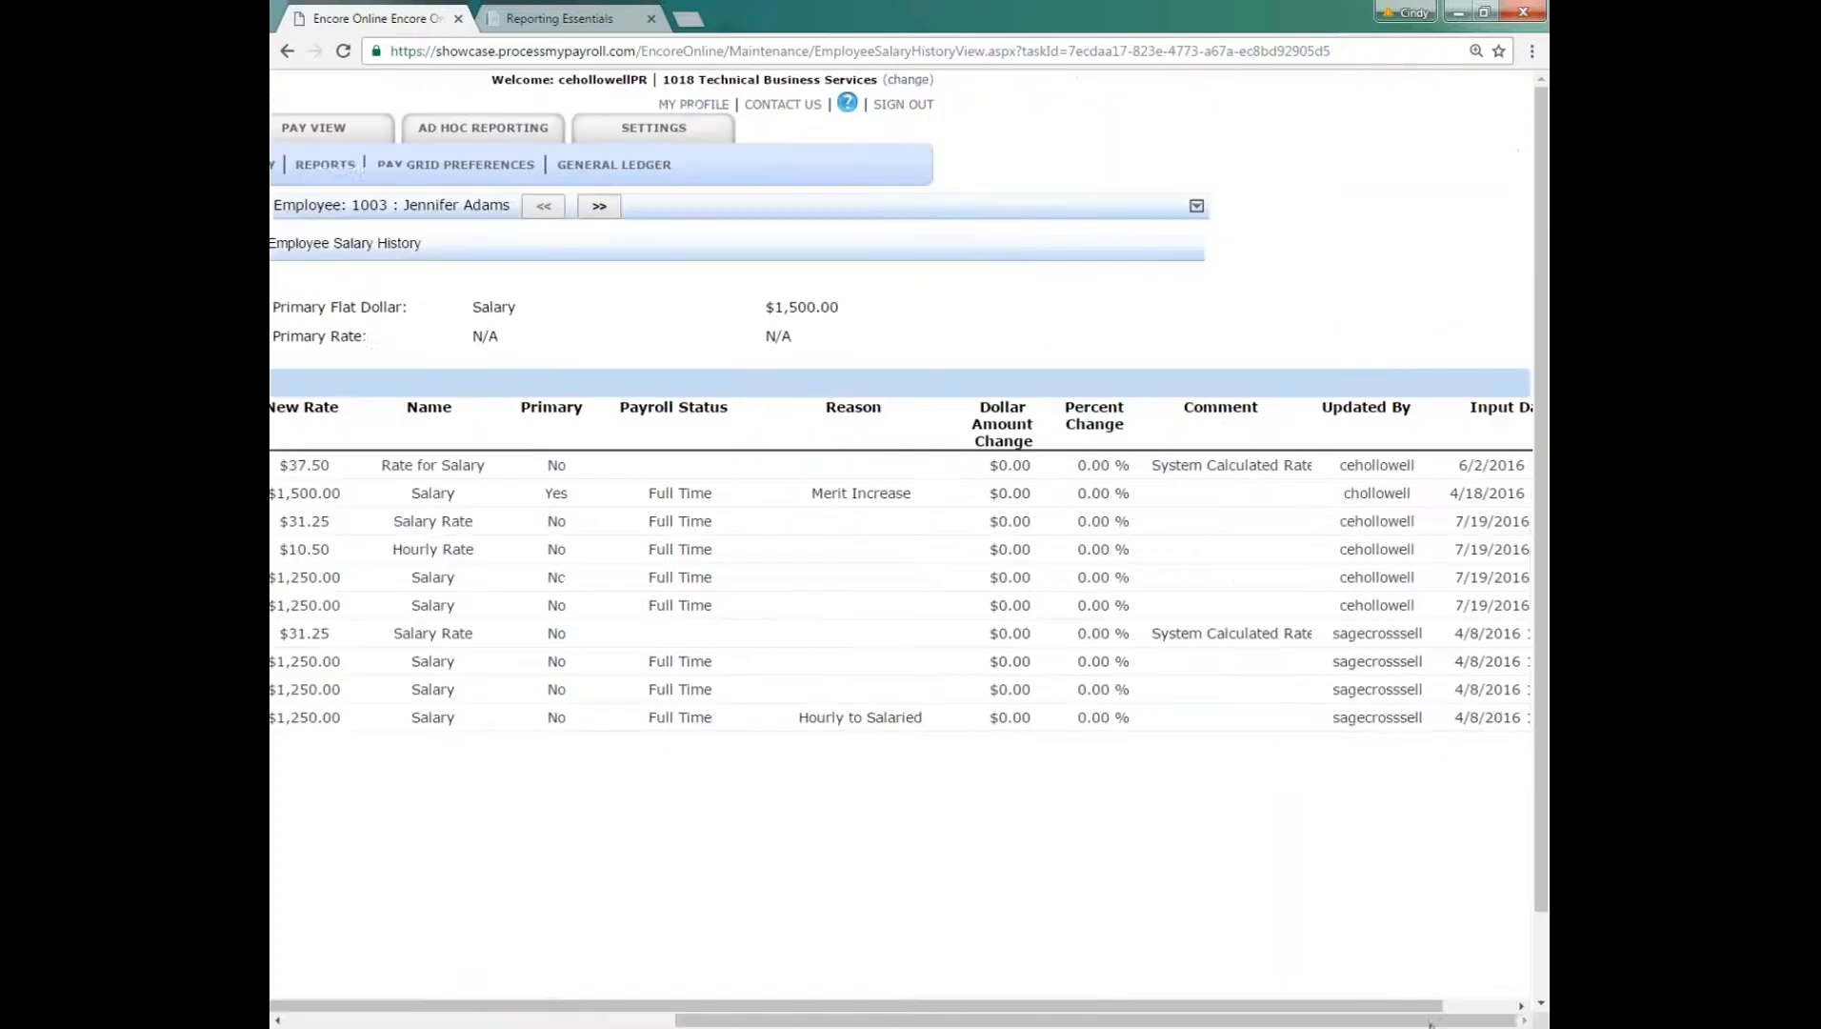
left_click(1499, 1005)
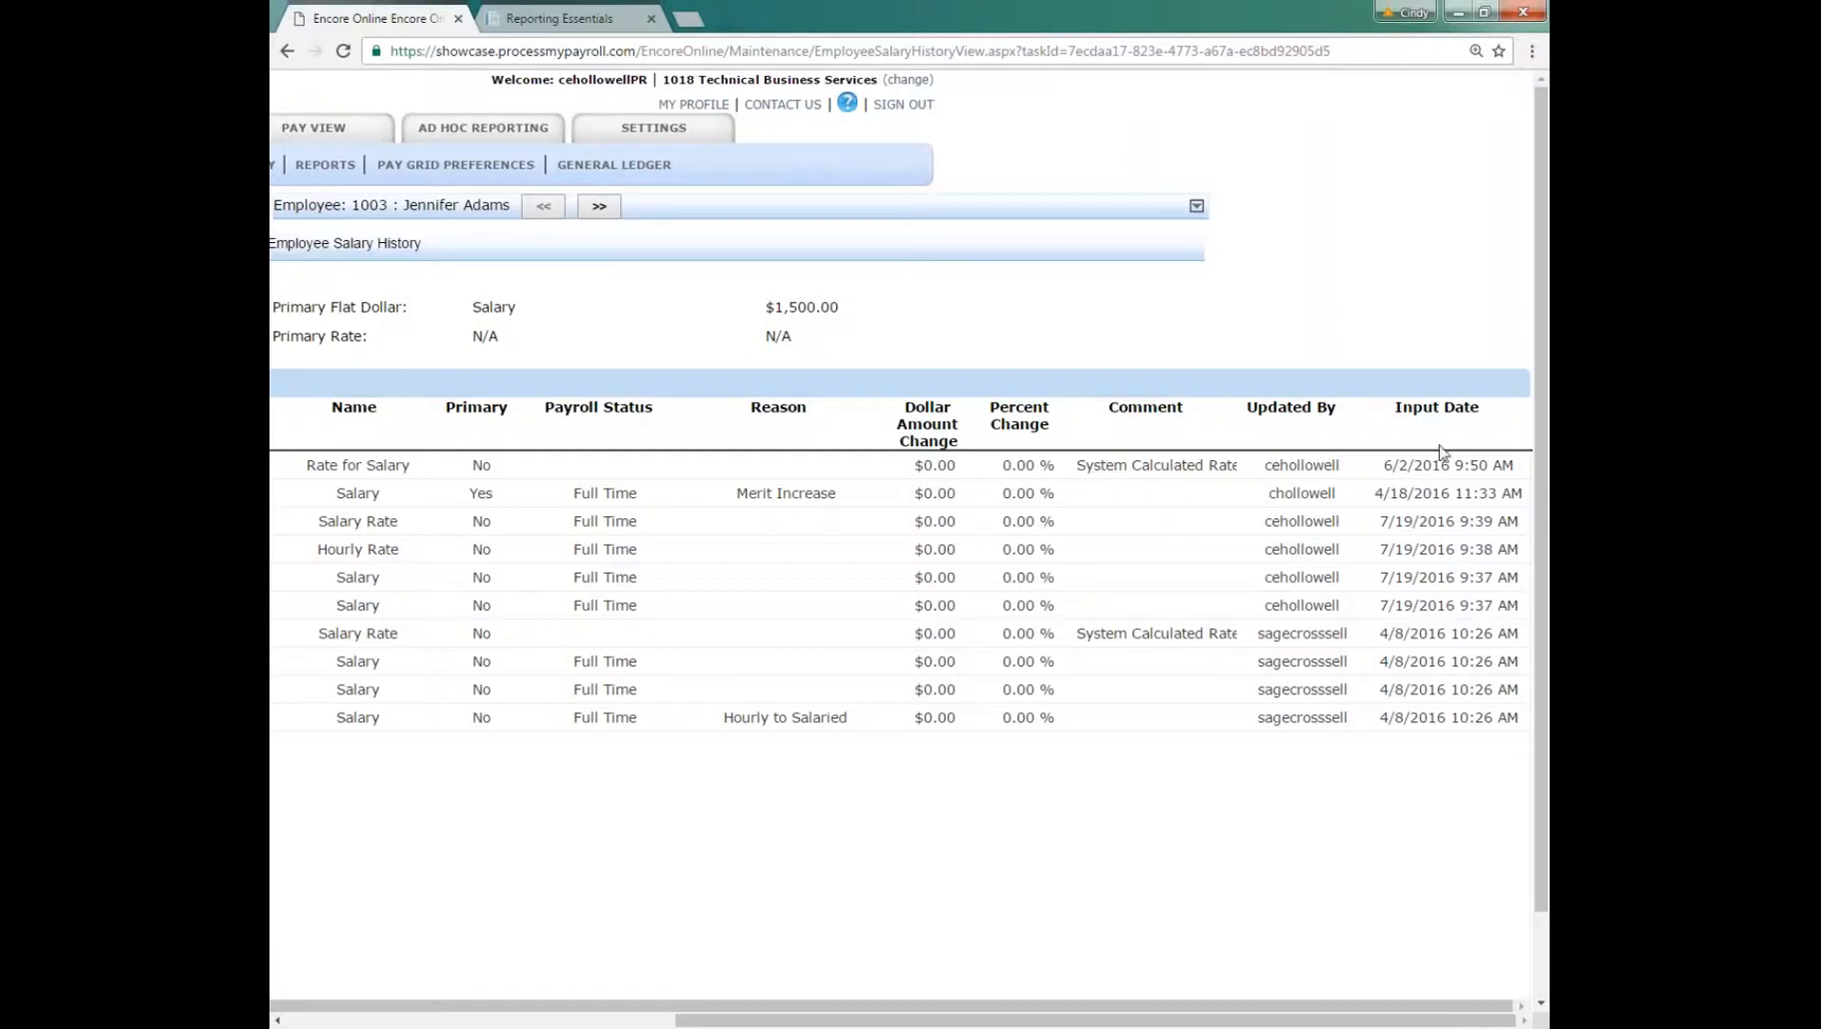
left_click(324, 1019)
left_click(560, 1006)
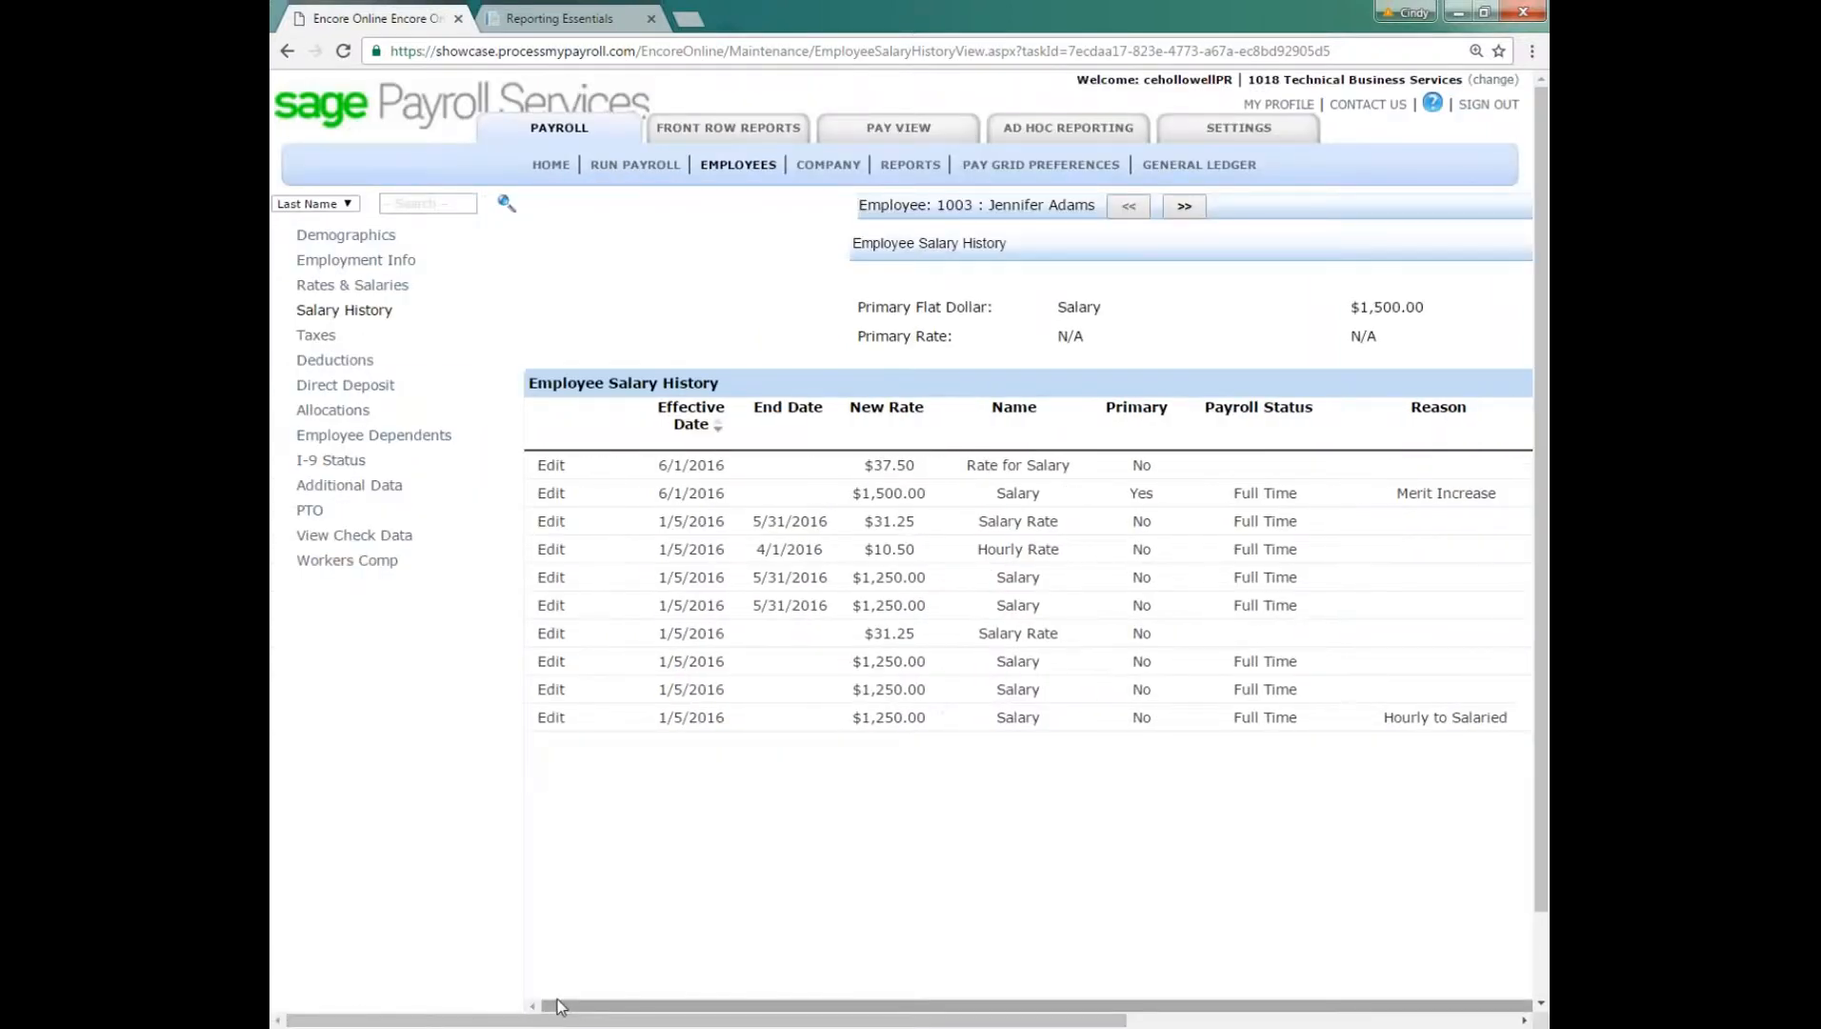
Step: Review the employee's tax setup and active deductions
left_click(315, 337)
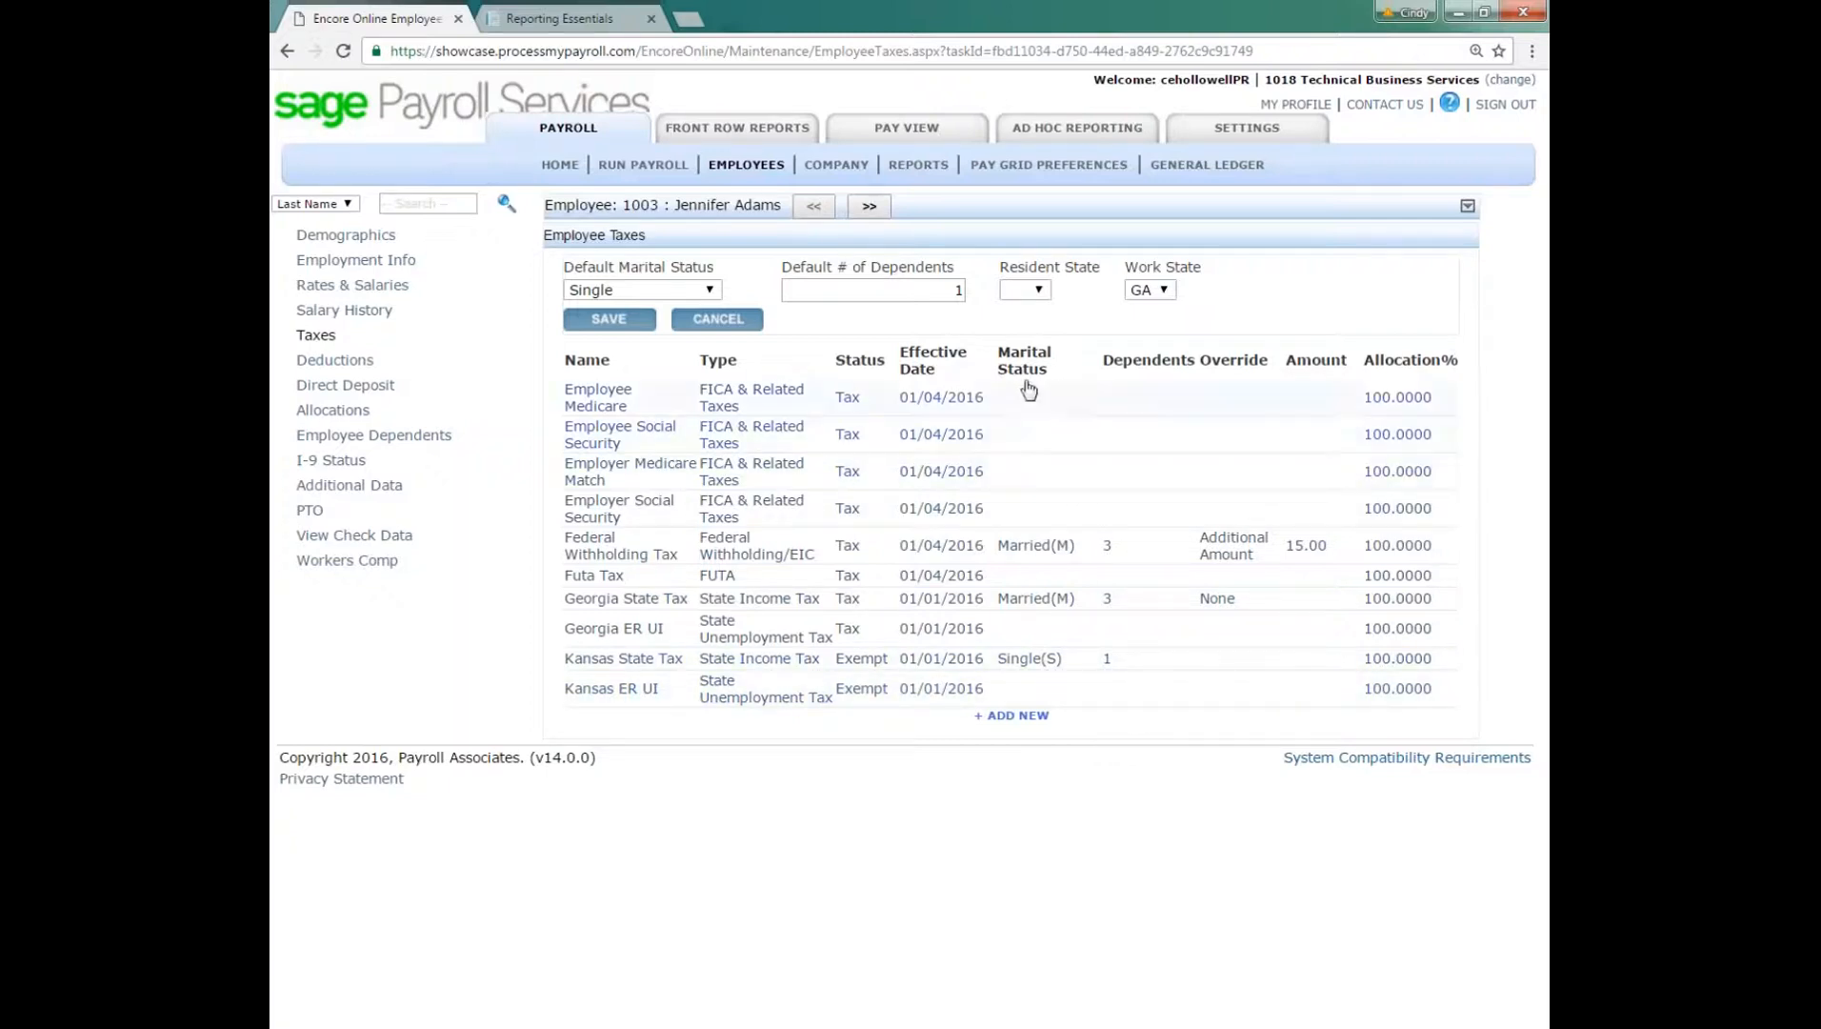
left_click(334, 360)
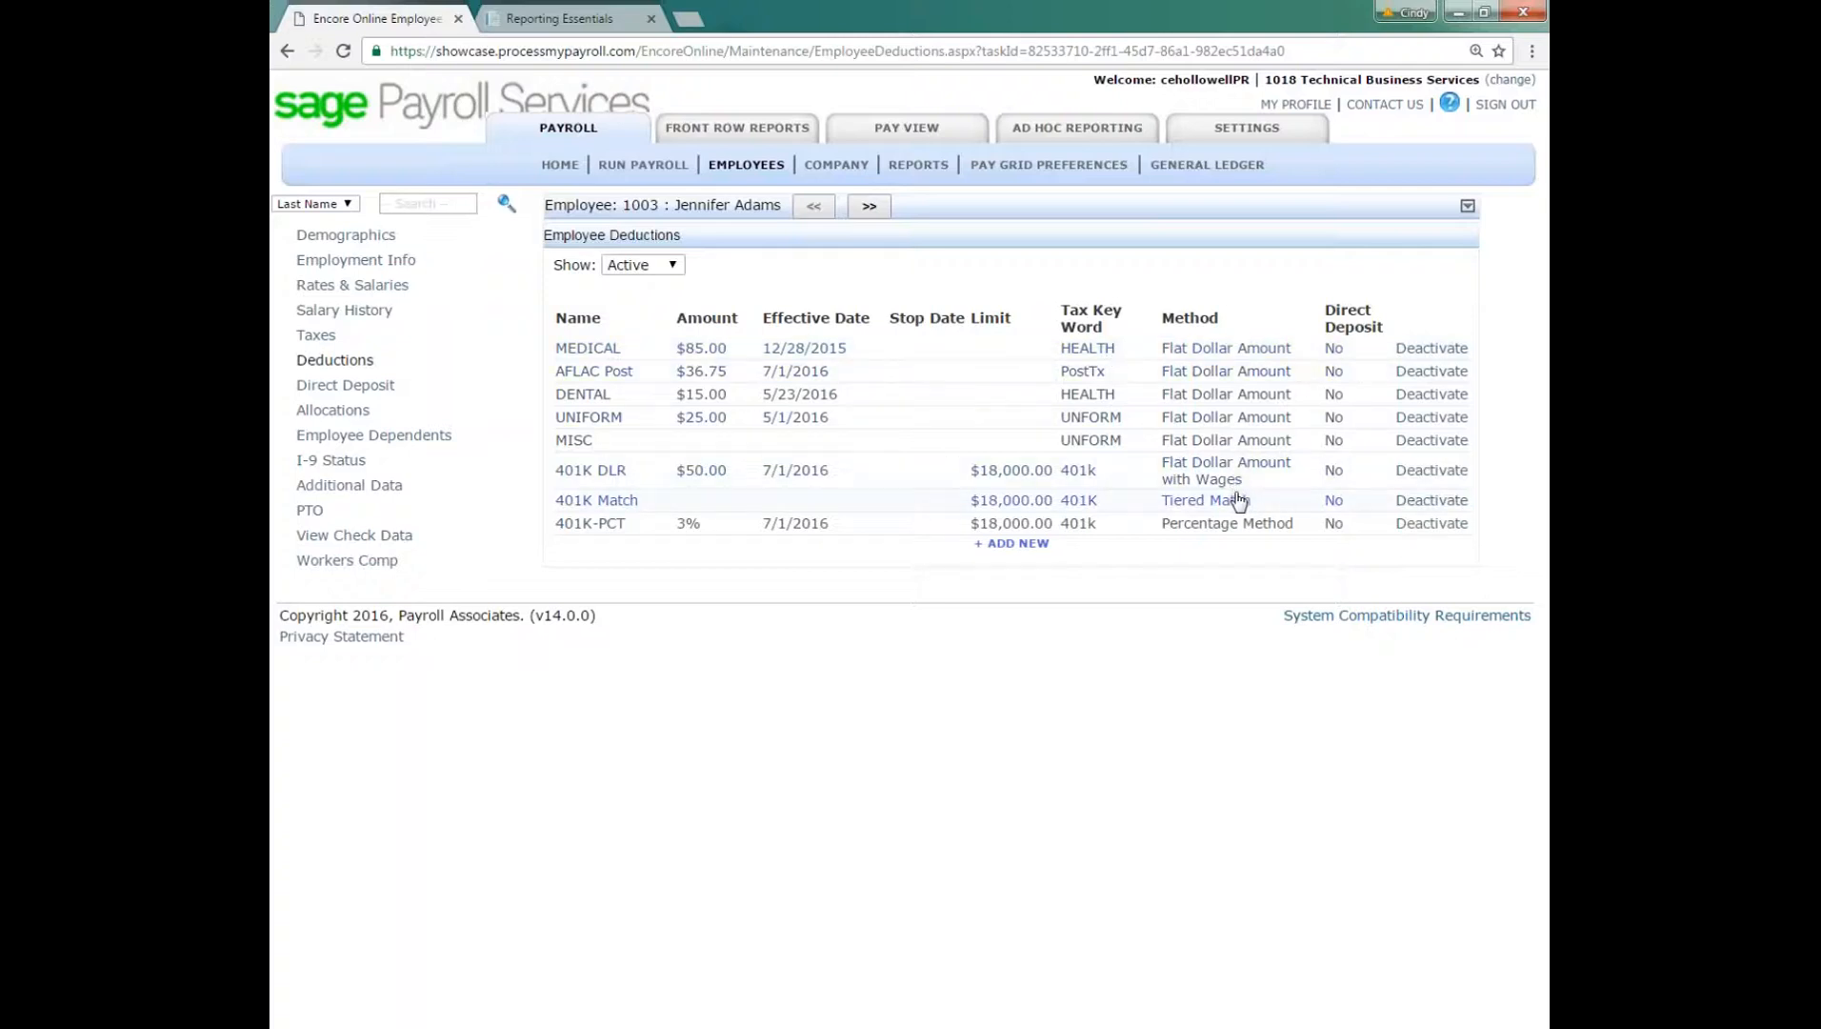
left_click(1013, 553)
Step: Look through the employee's Direct Deposit, Allocations, Employee Dependents and I-9 Status pages
left_click(329, 386)
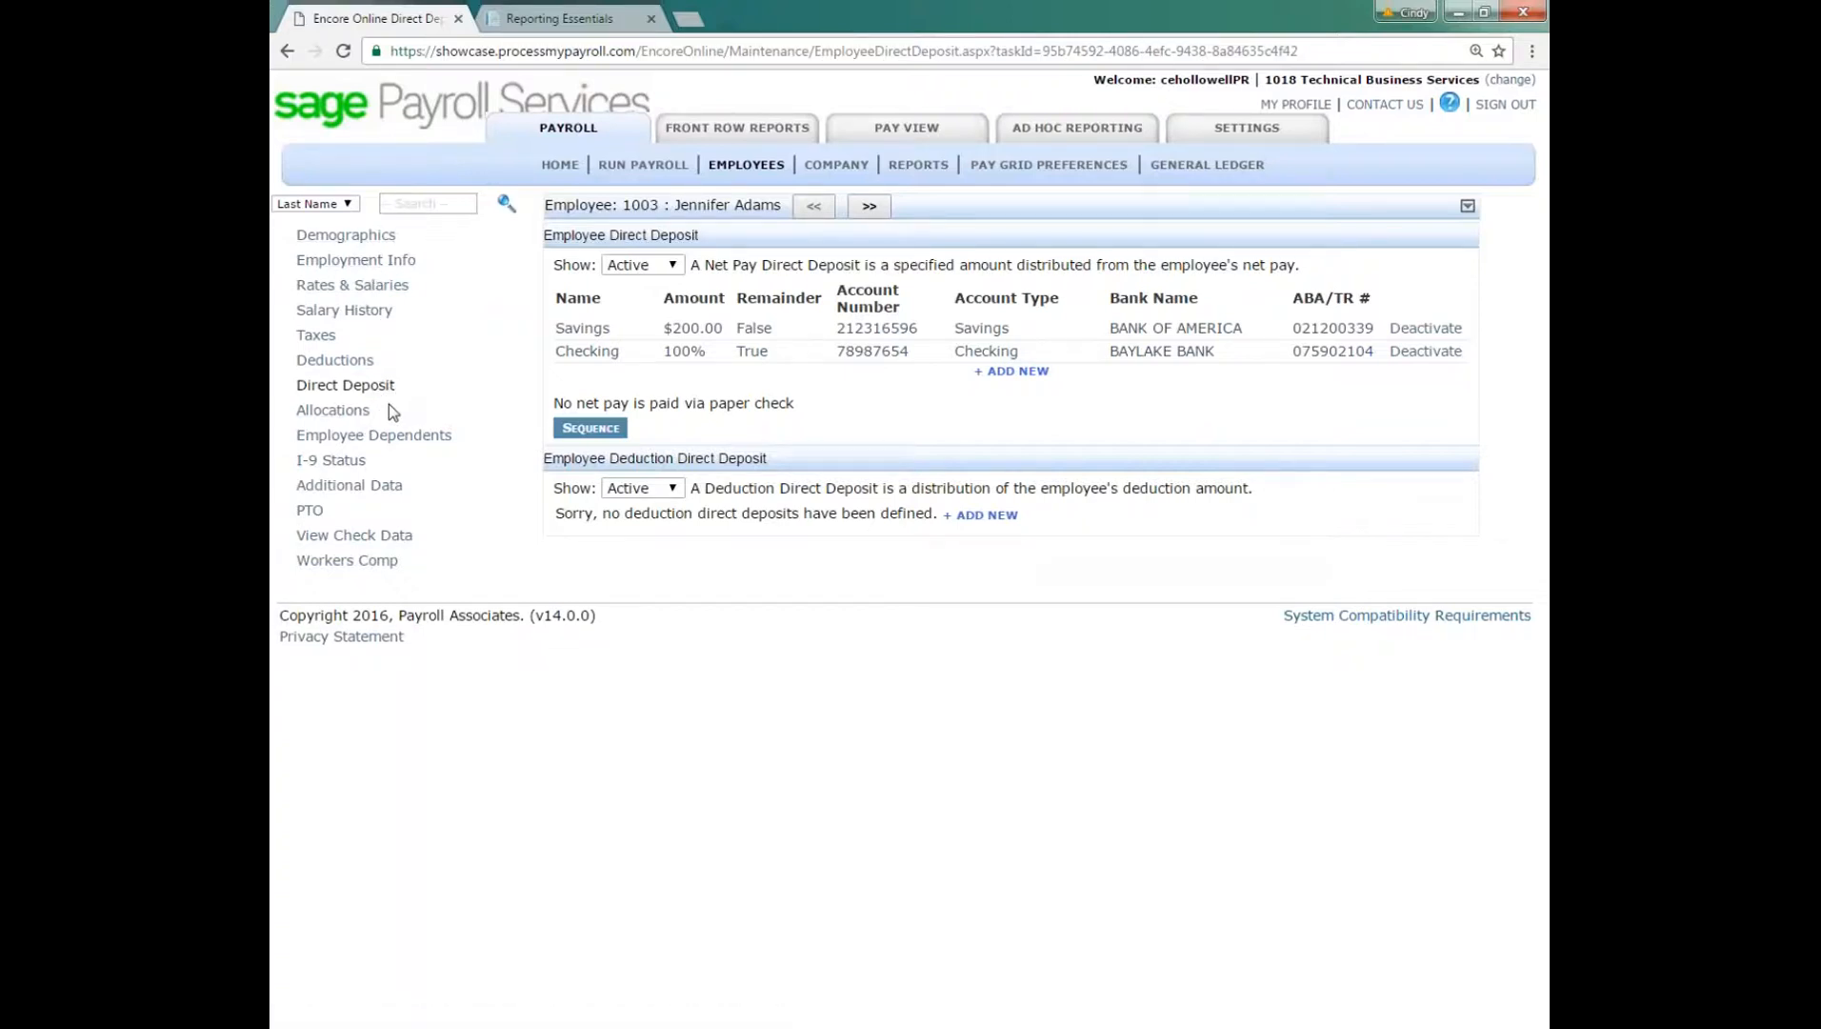
left_click(367, 417)
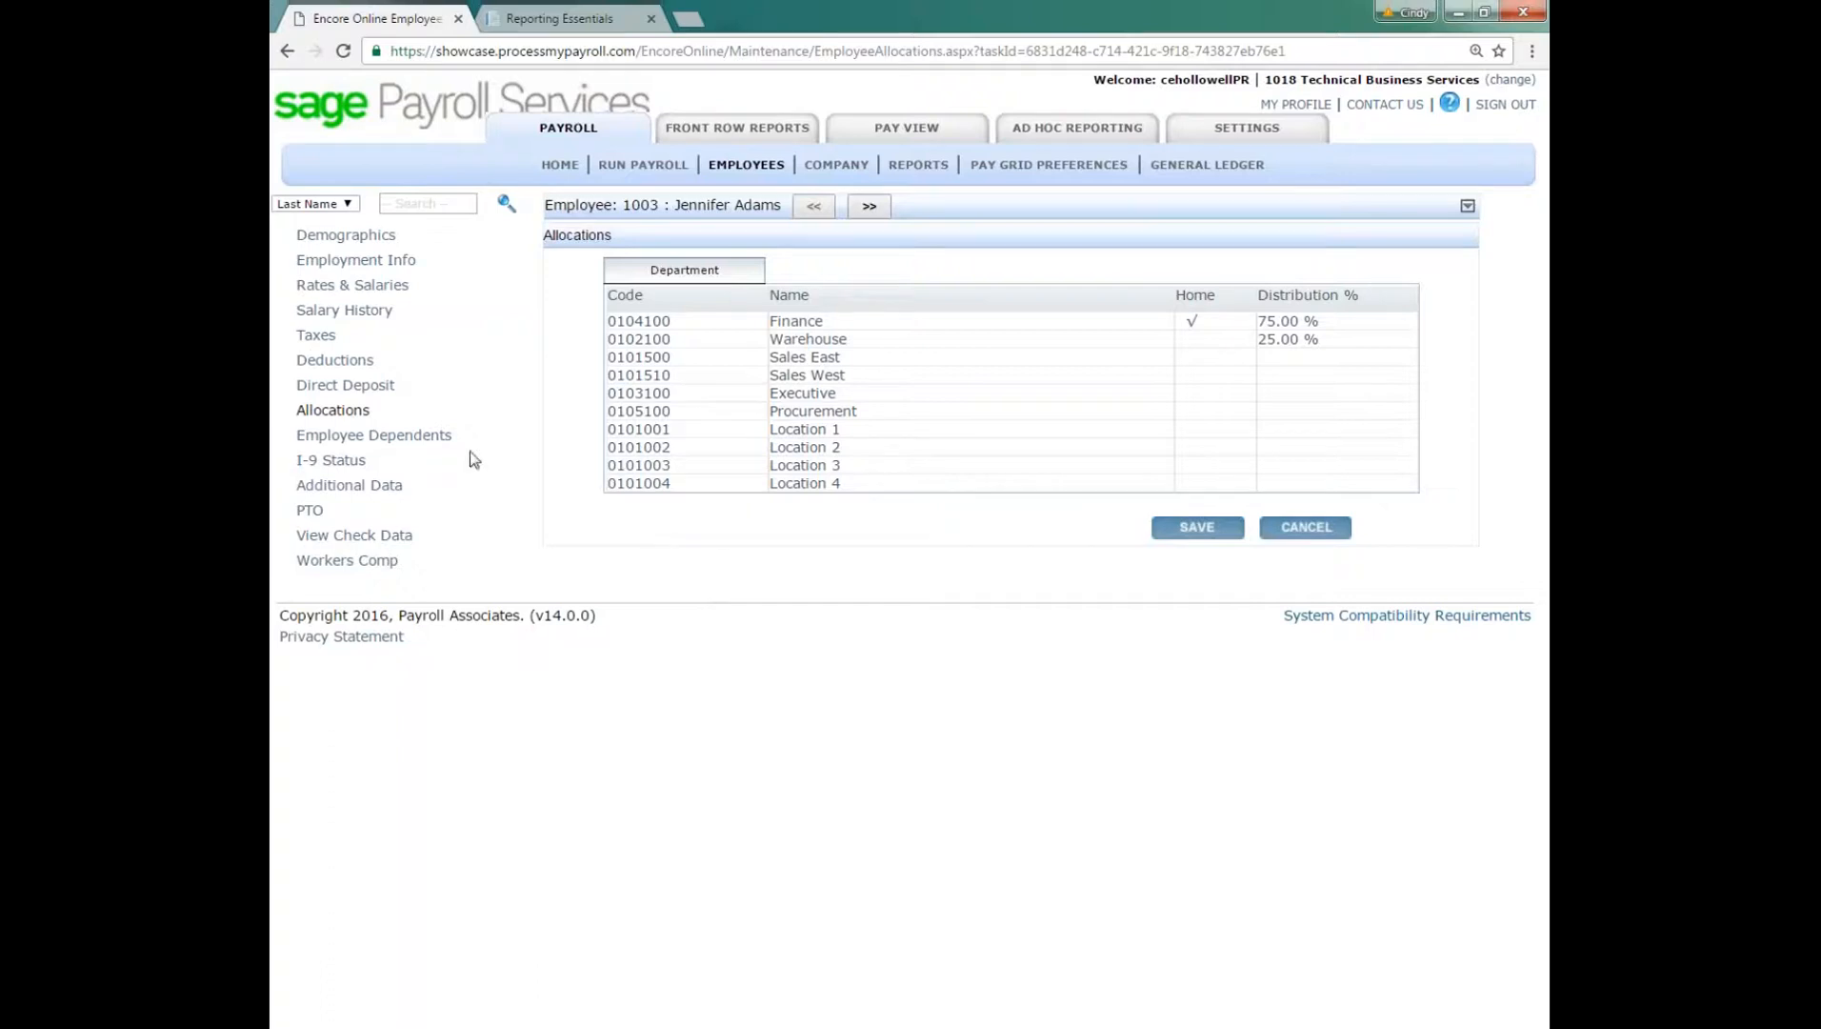
left_click(431, 436)
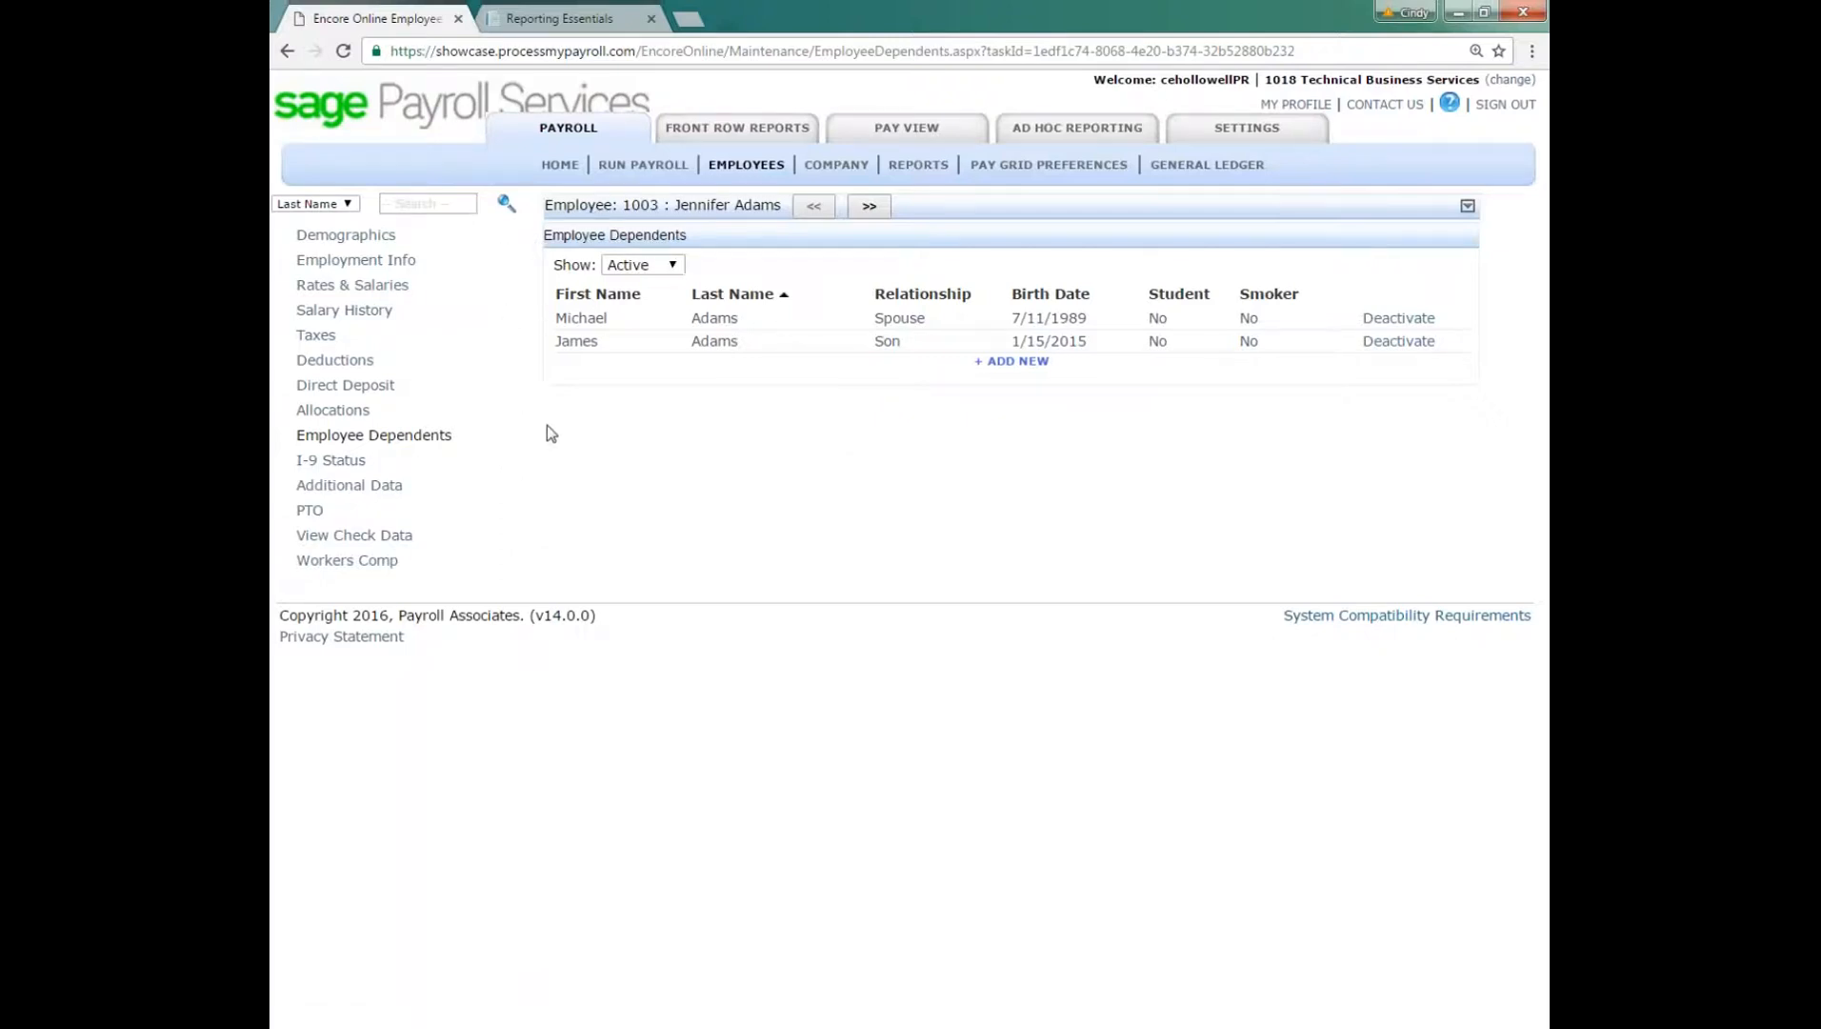
left_click(328, 462)
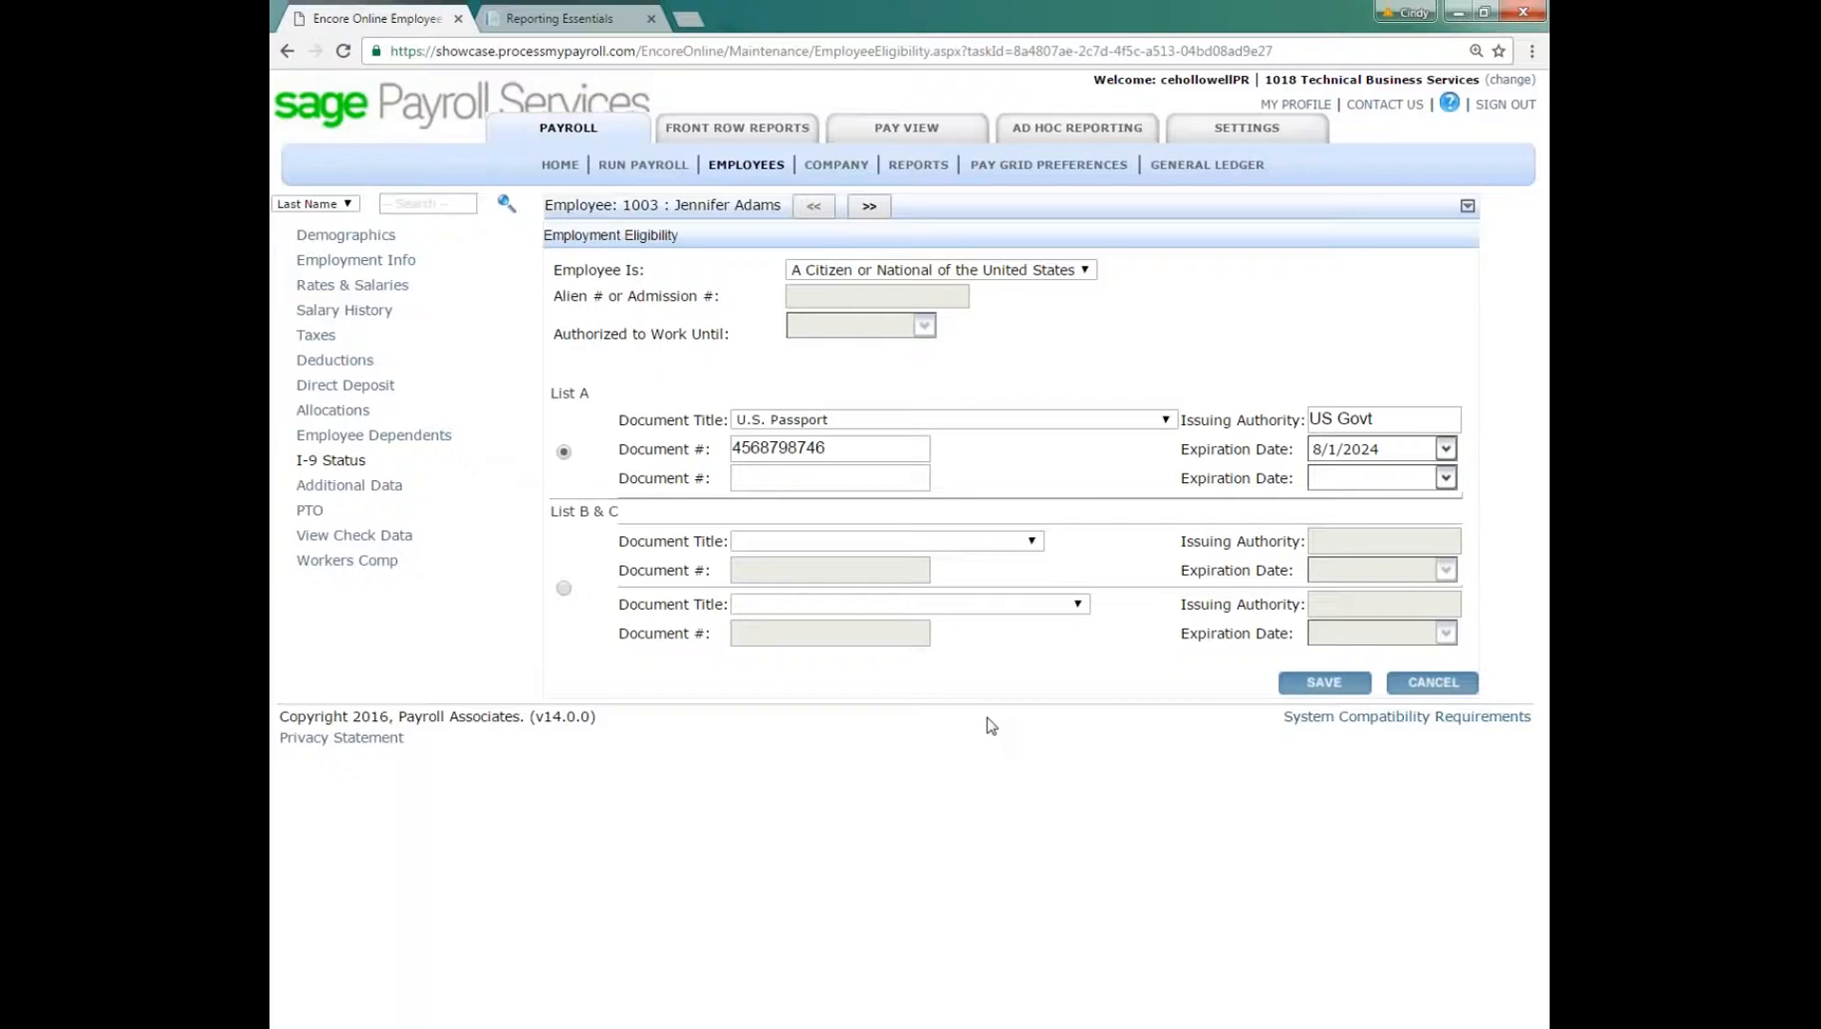
Step: View the Certification Info and Drivers License categories in the employee's Additional Data
left_click(375, 488)
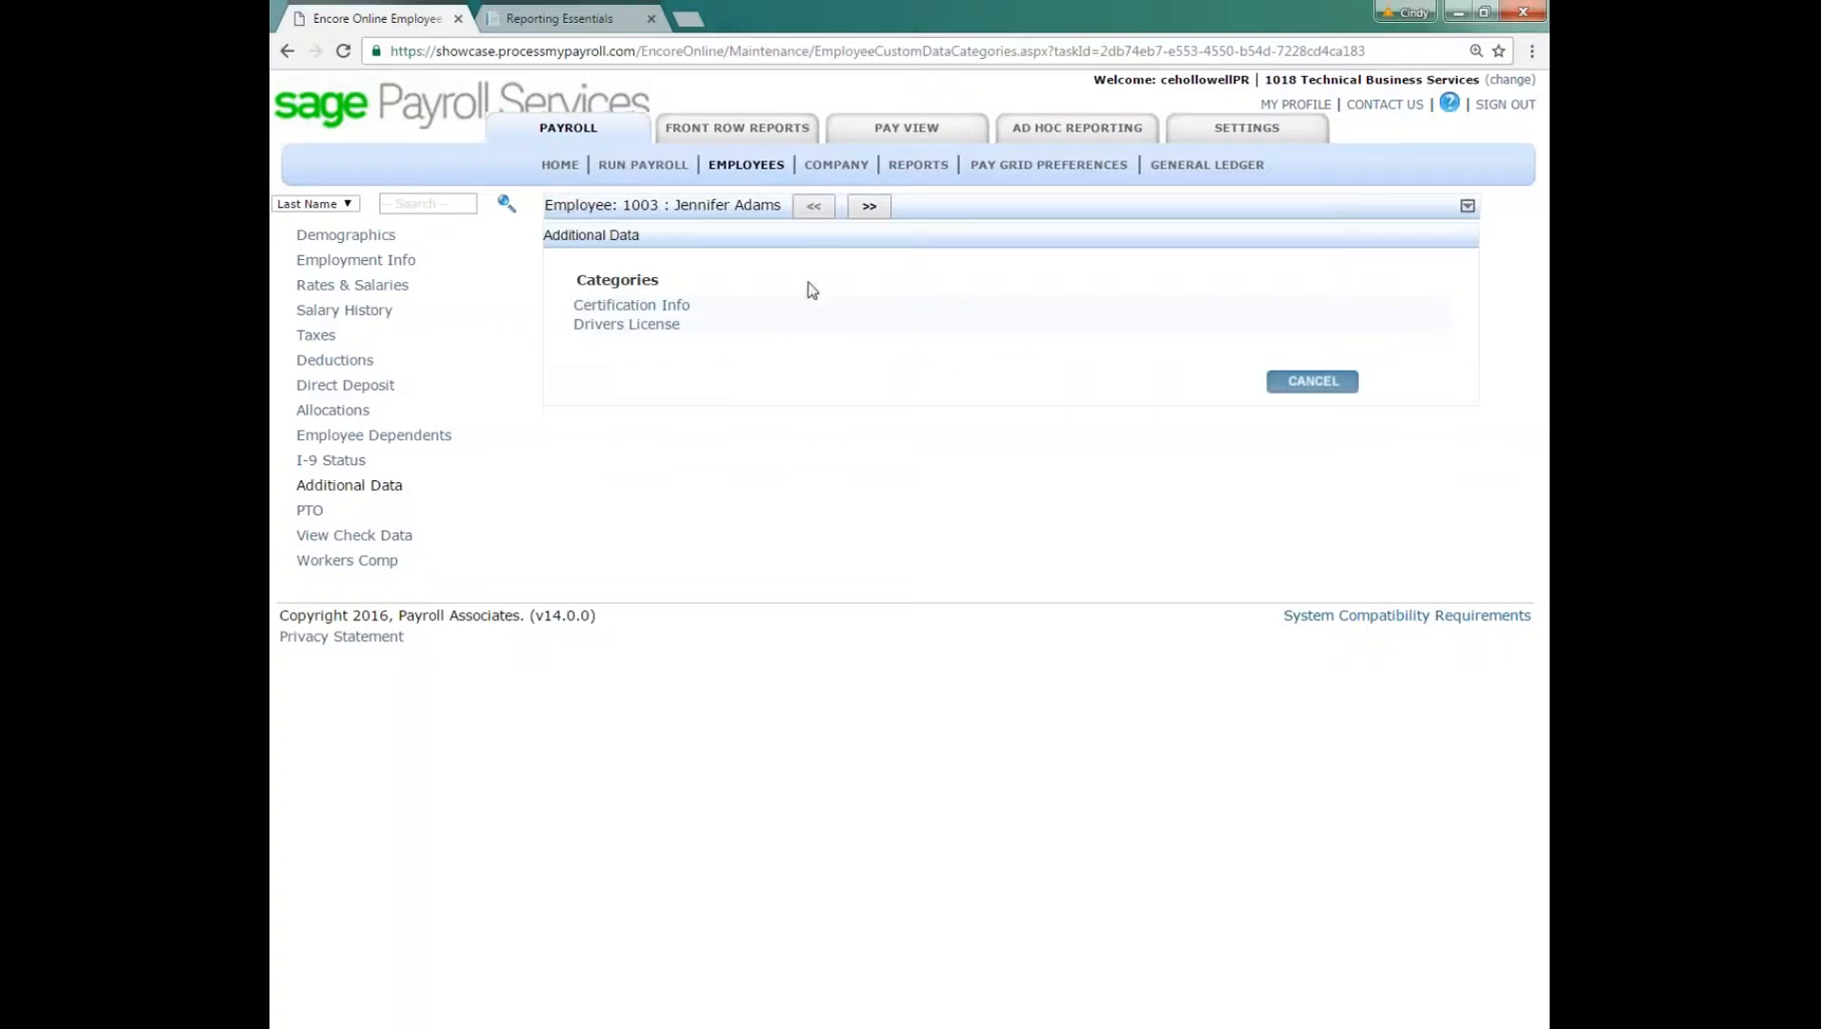
left_click(624, 306)
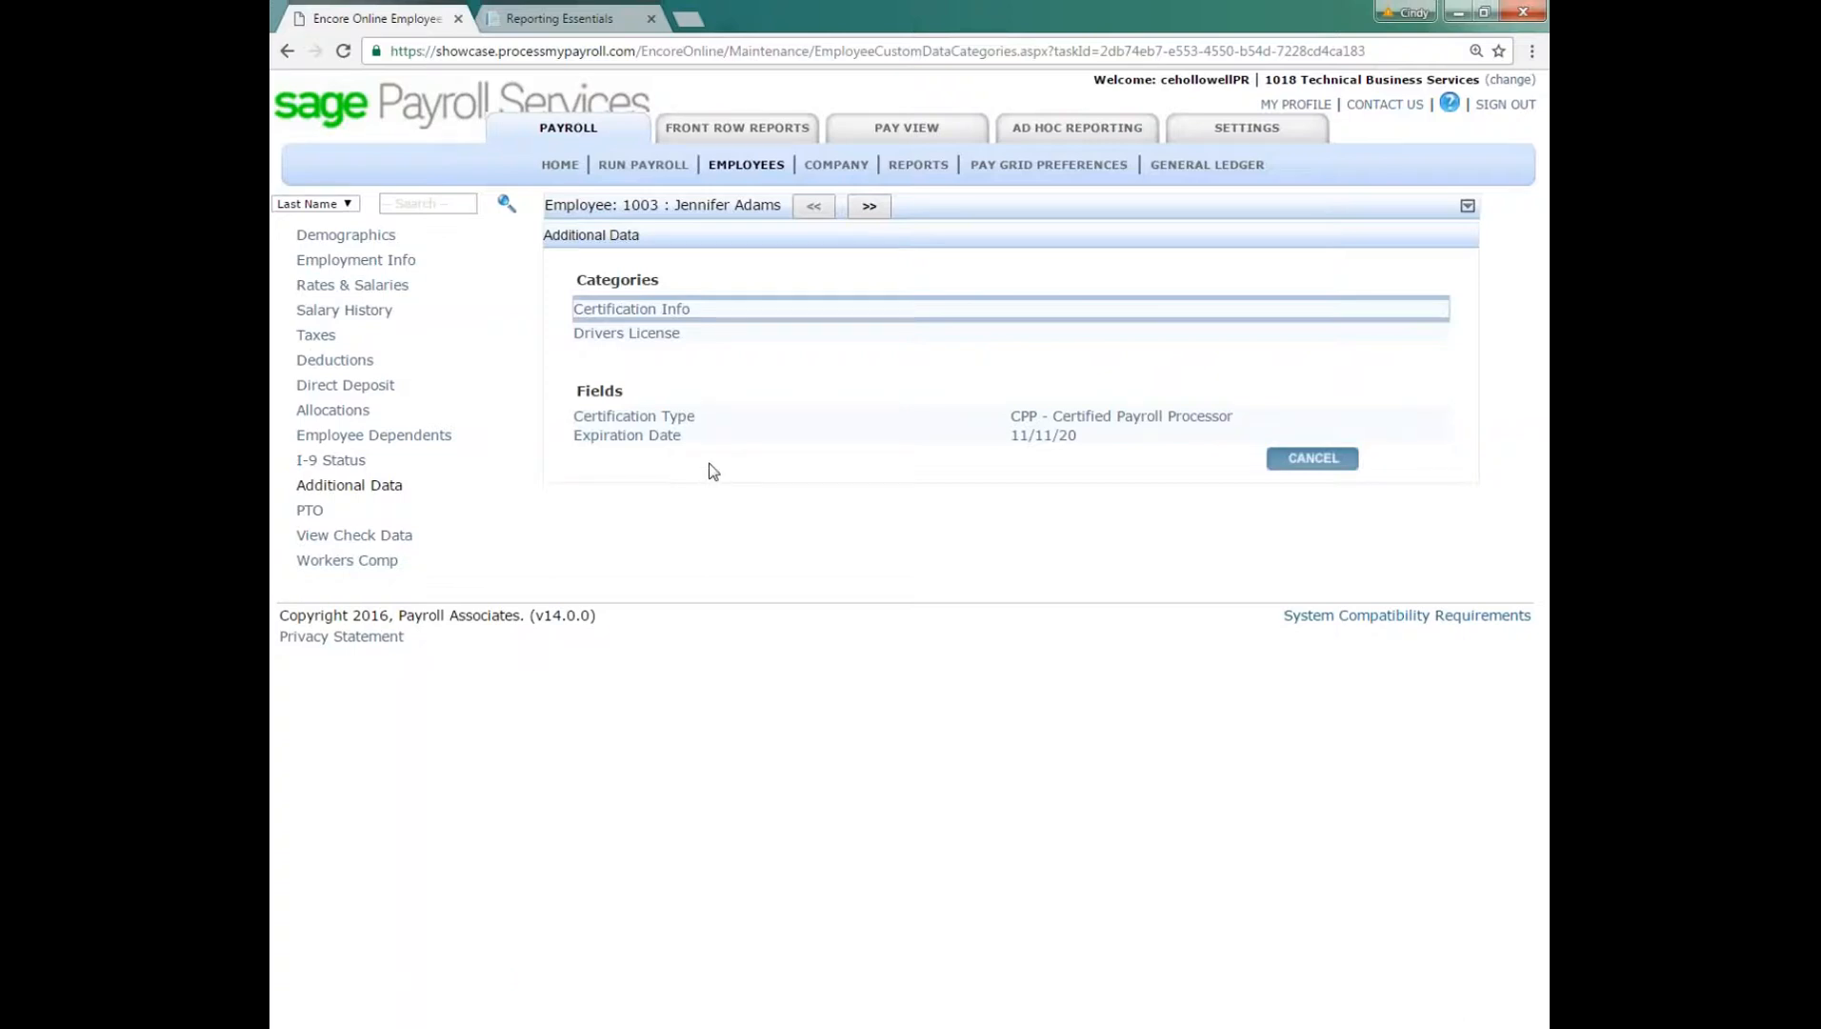
left_click(648, 337)
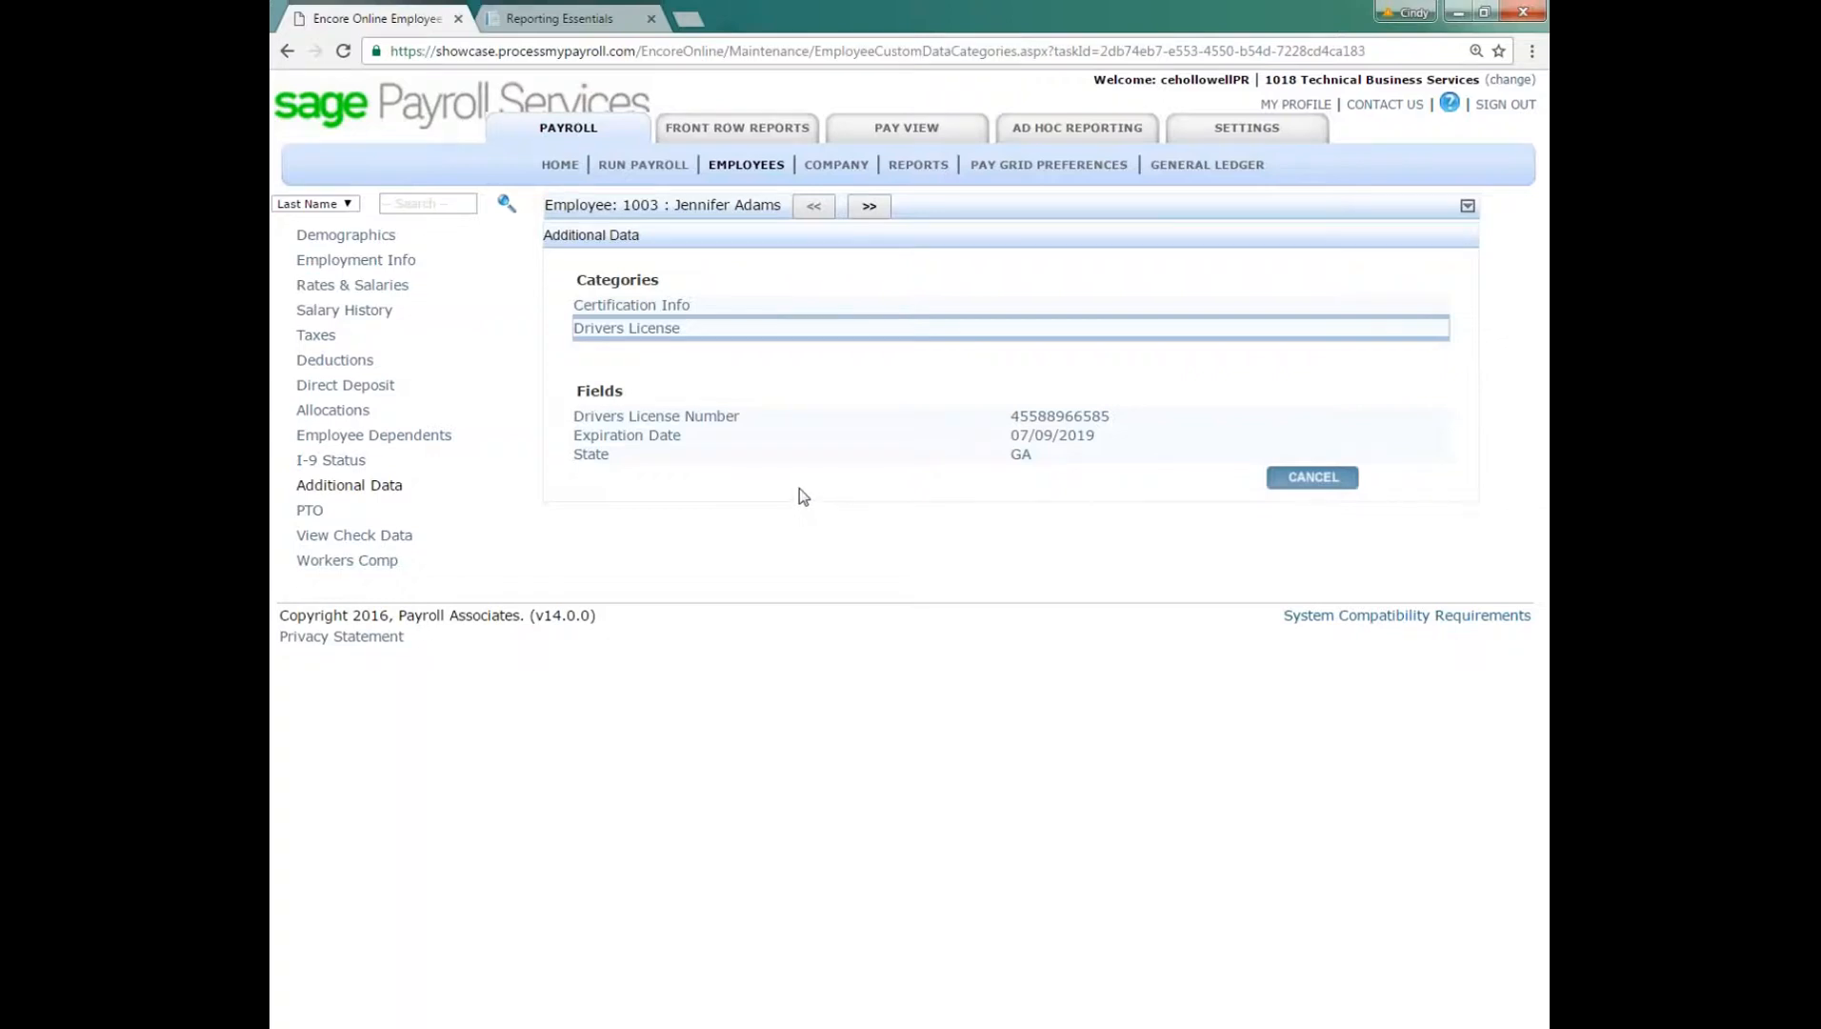
Step: Open the employee's Vacation Plan under PTO and examine its carry over, amount taken, balance and maximum allowed balance
left_click(310, 512)
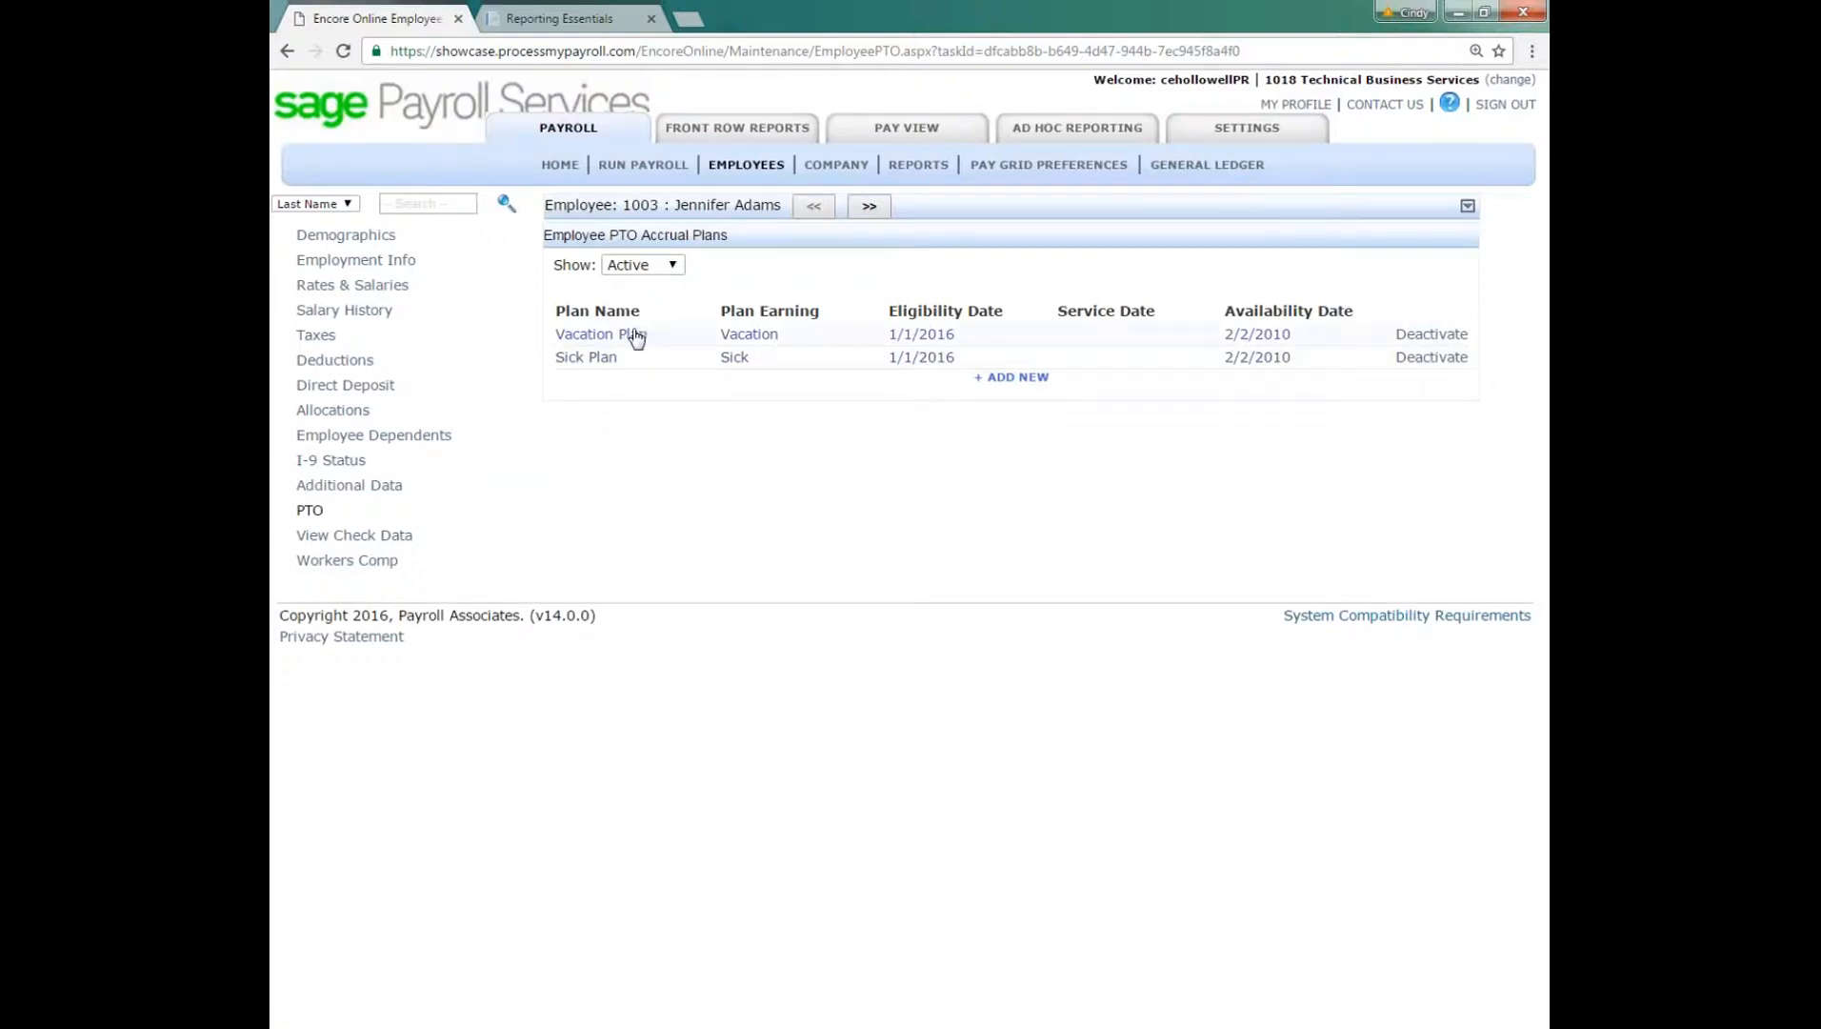
left_click(808, 363)
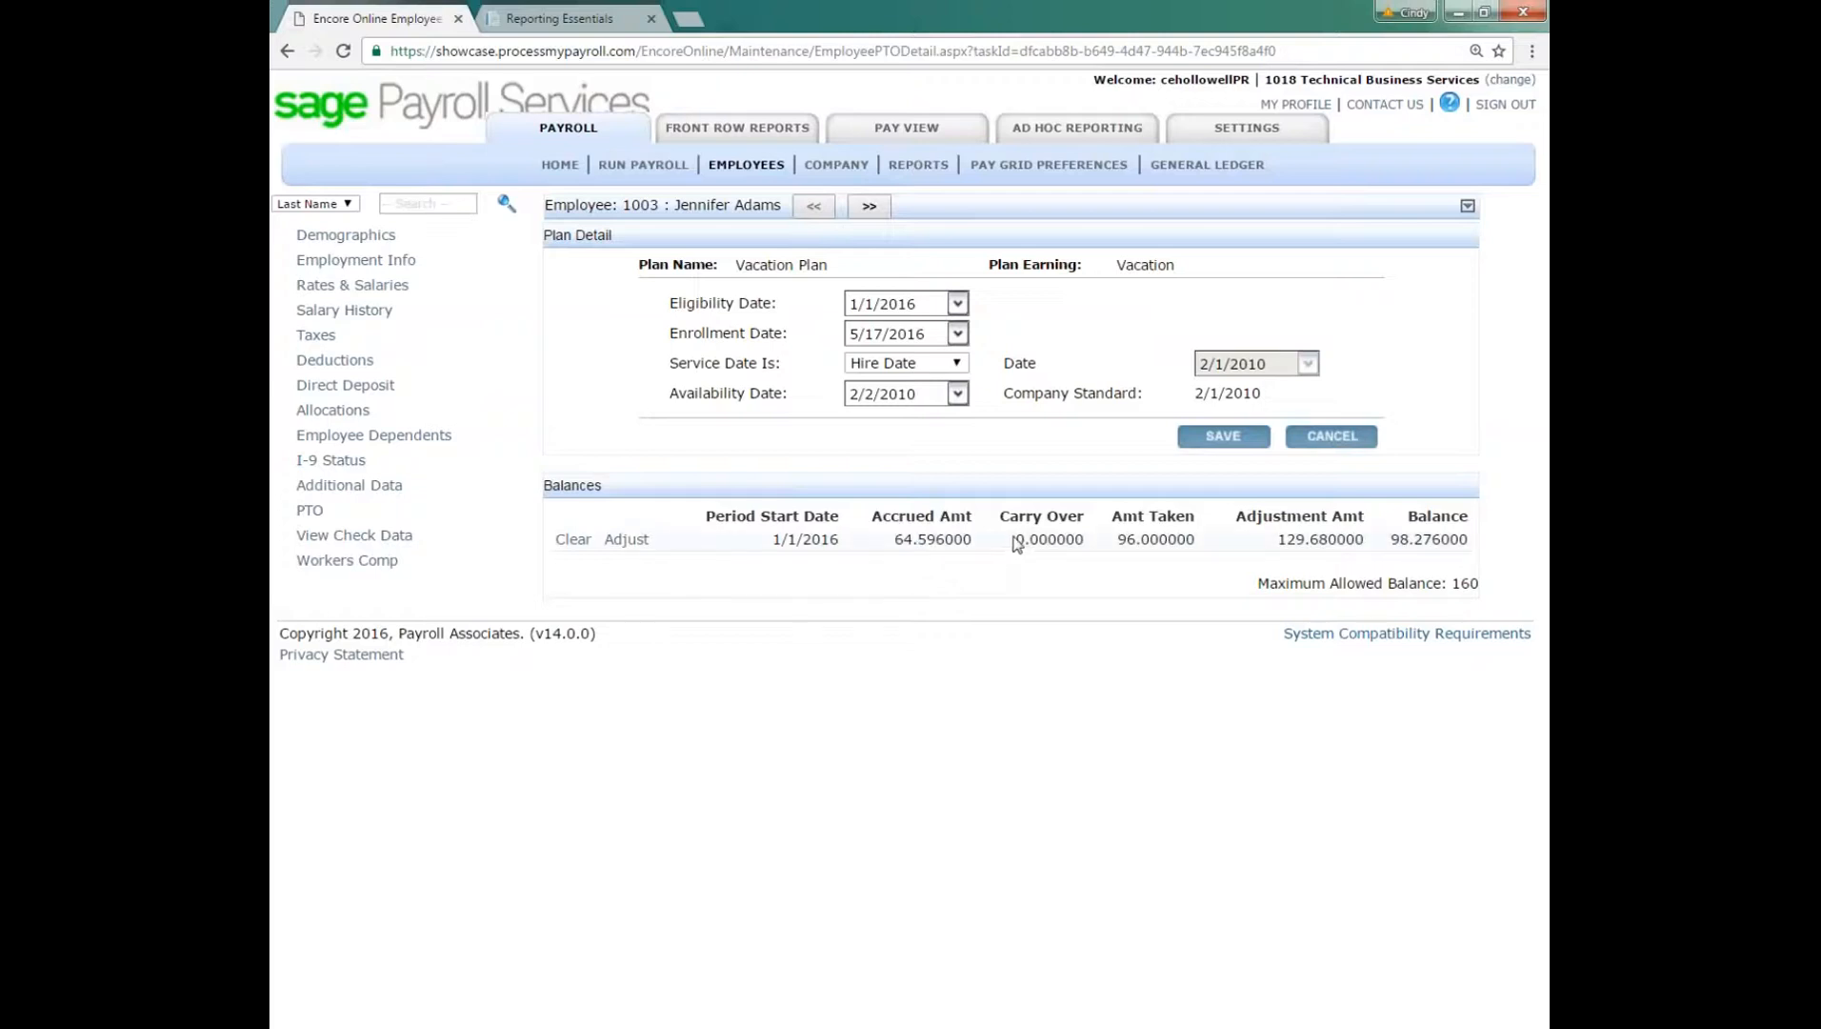
left_click_drag(1017, 539, 1085, 539)
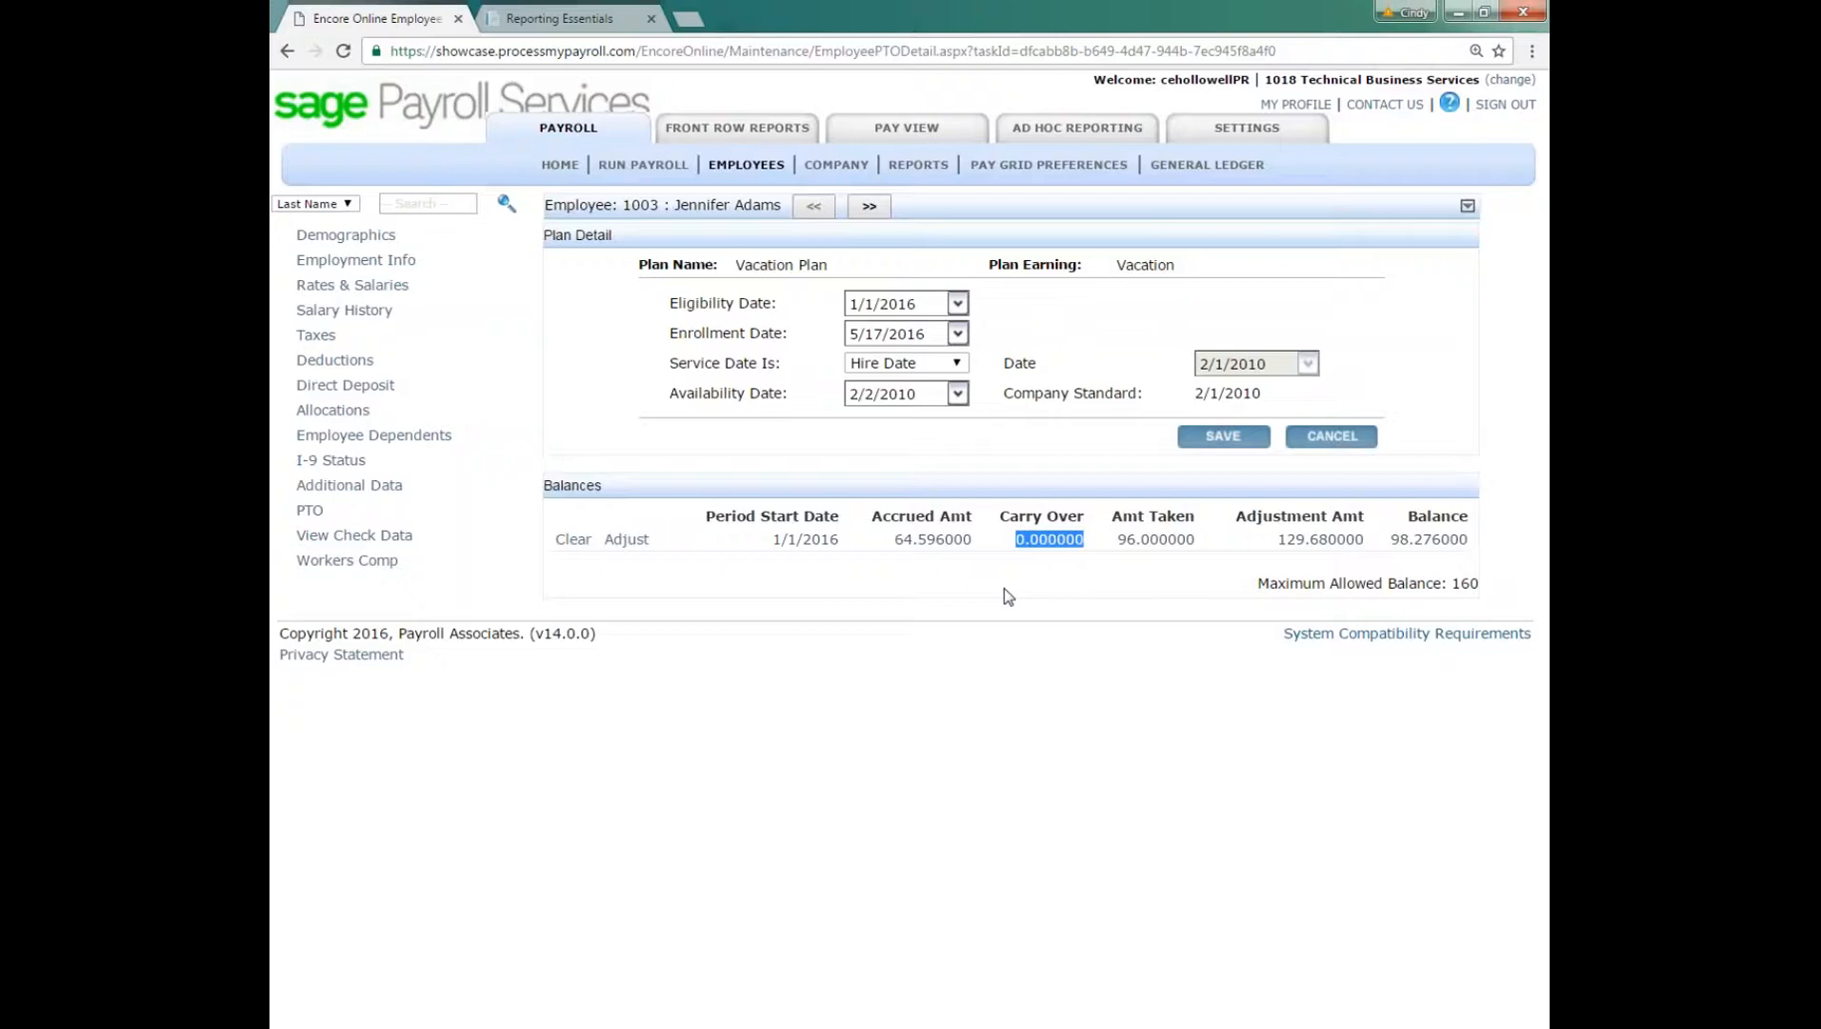
left_click_drag(1122, 536, 1475, 546)
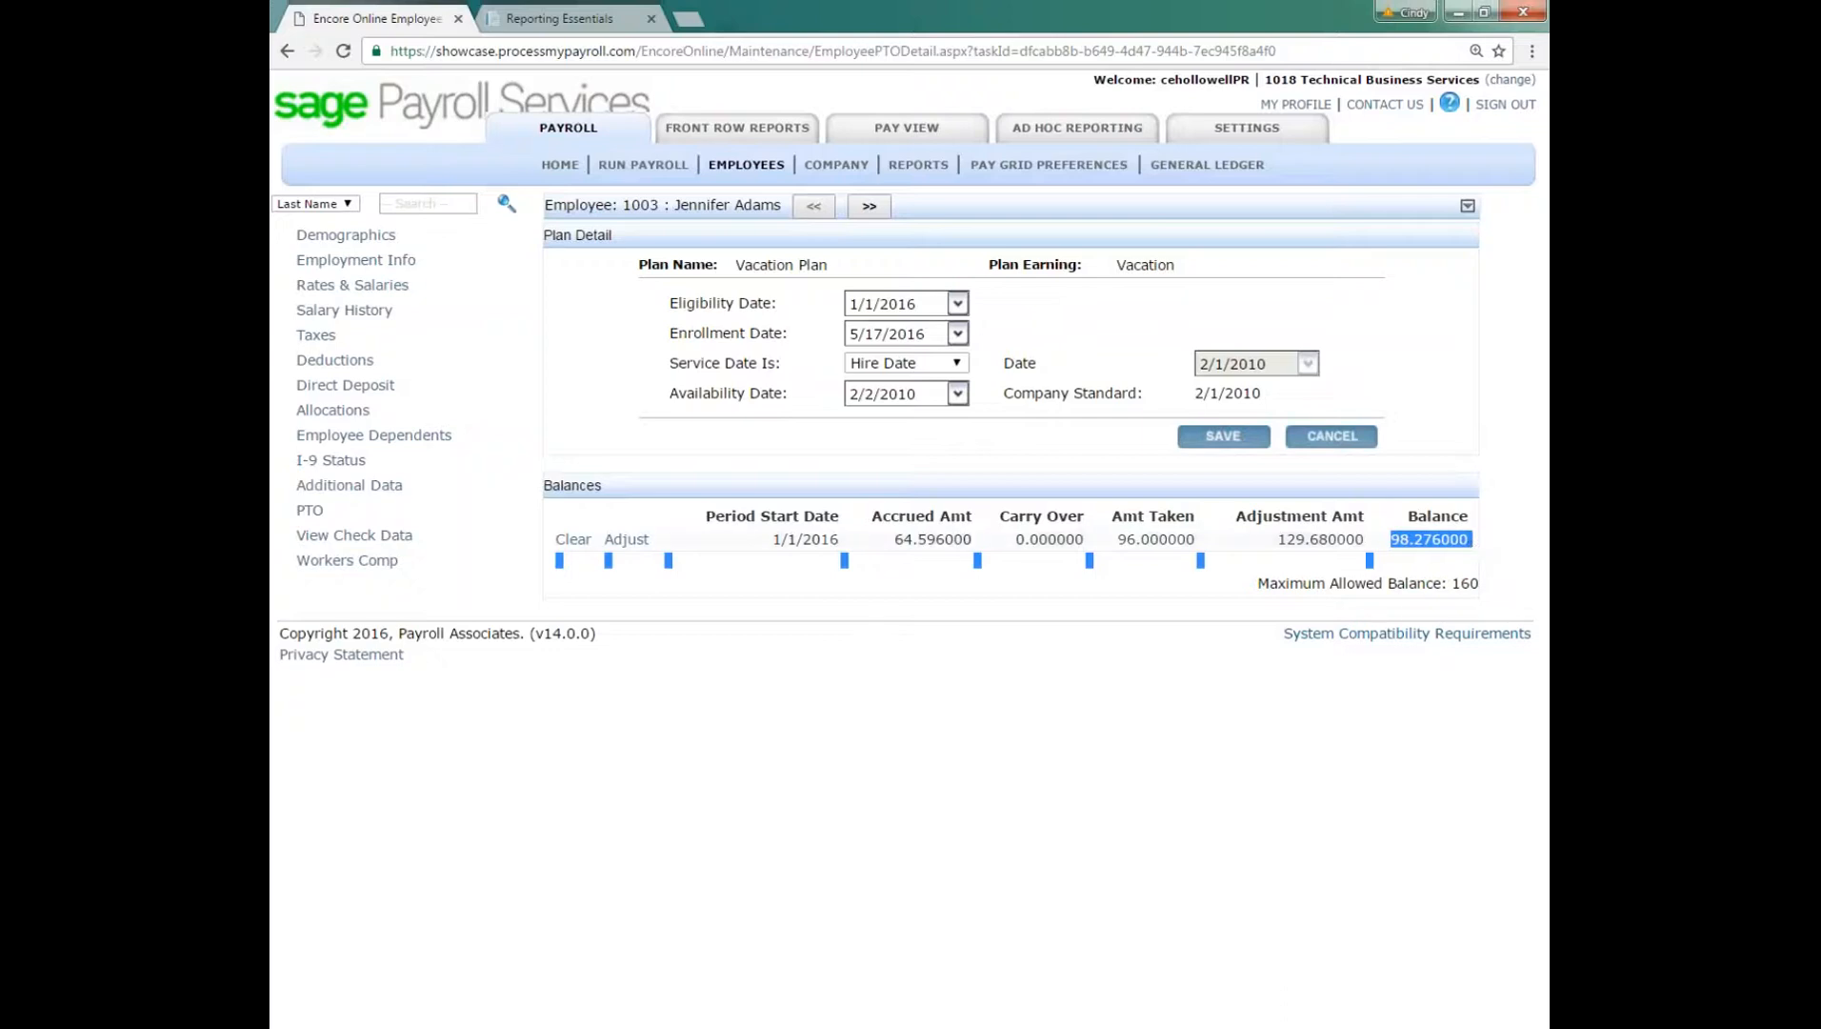
left_click(1477, 540)
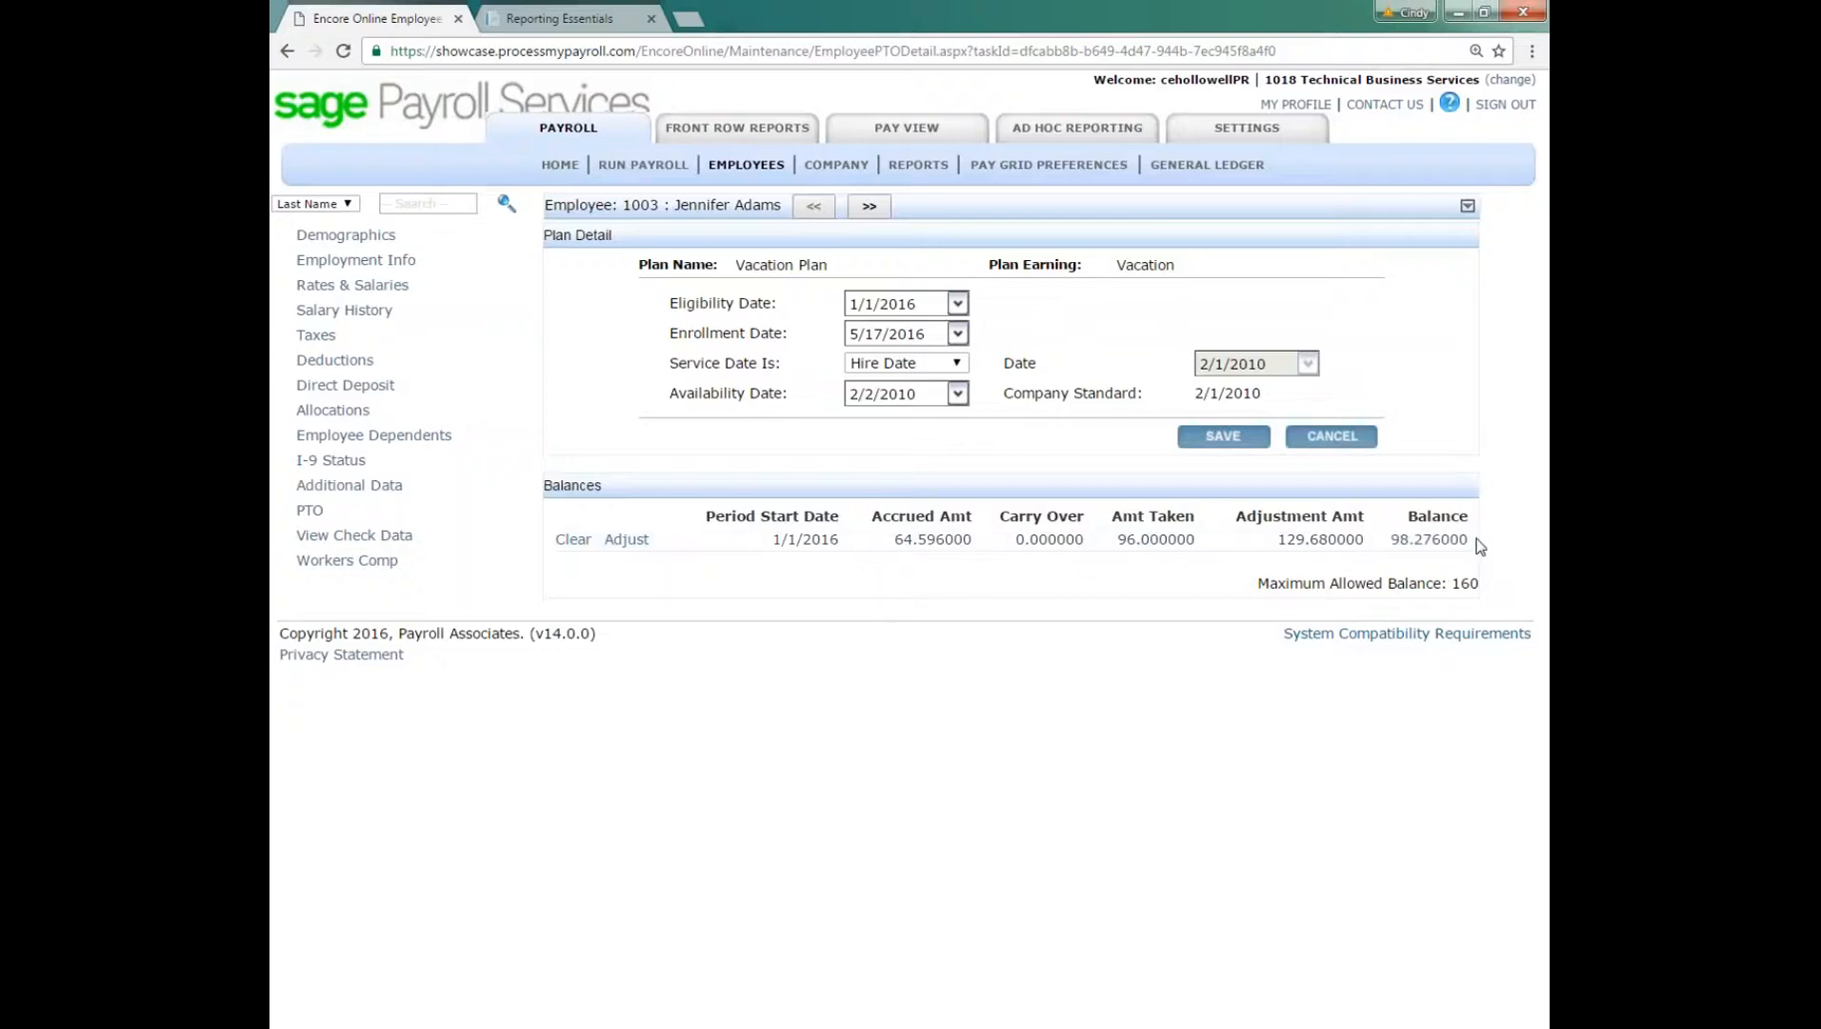
left_click_drag(1256, 583, 1478, 588)
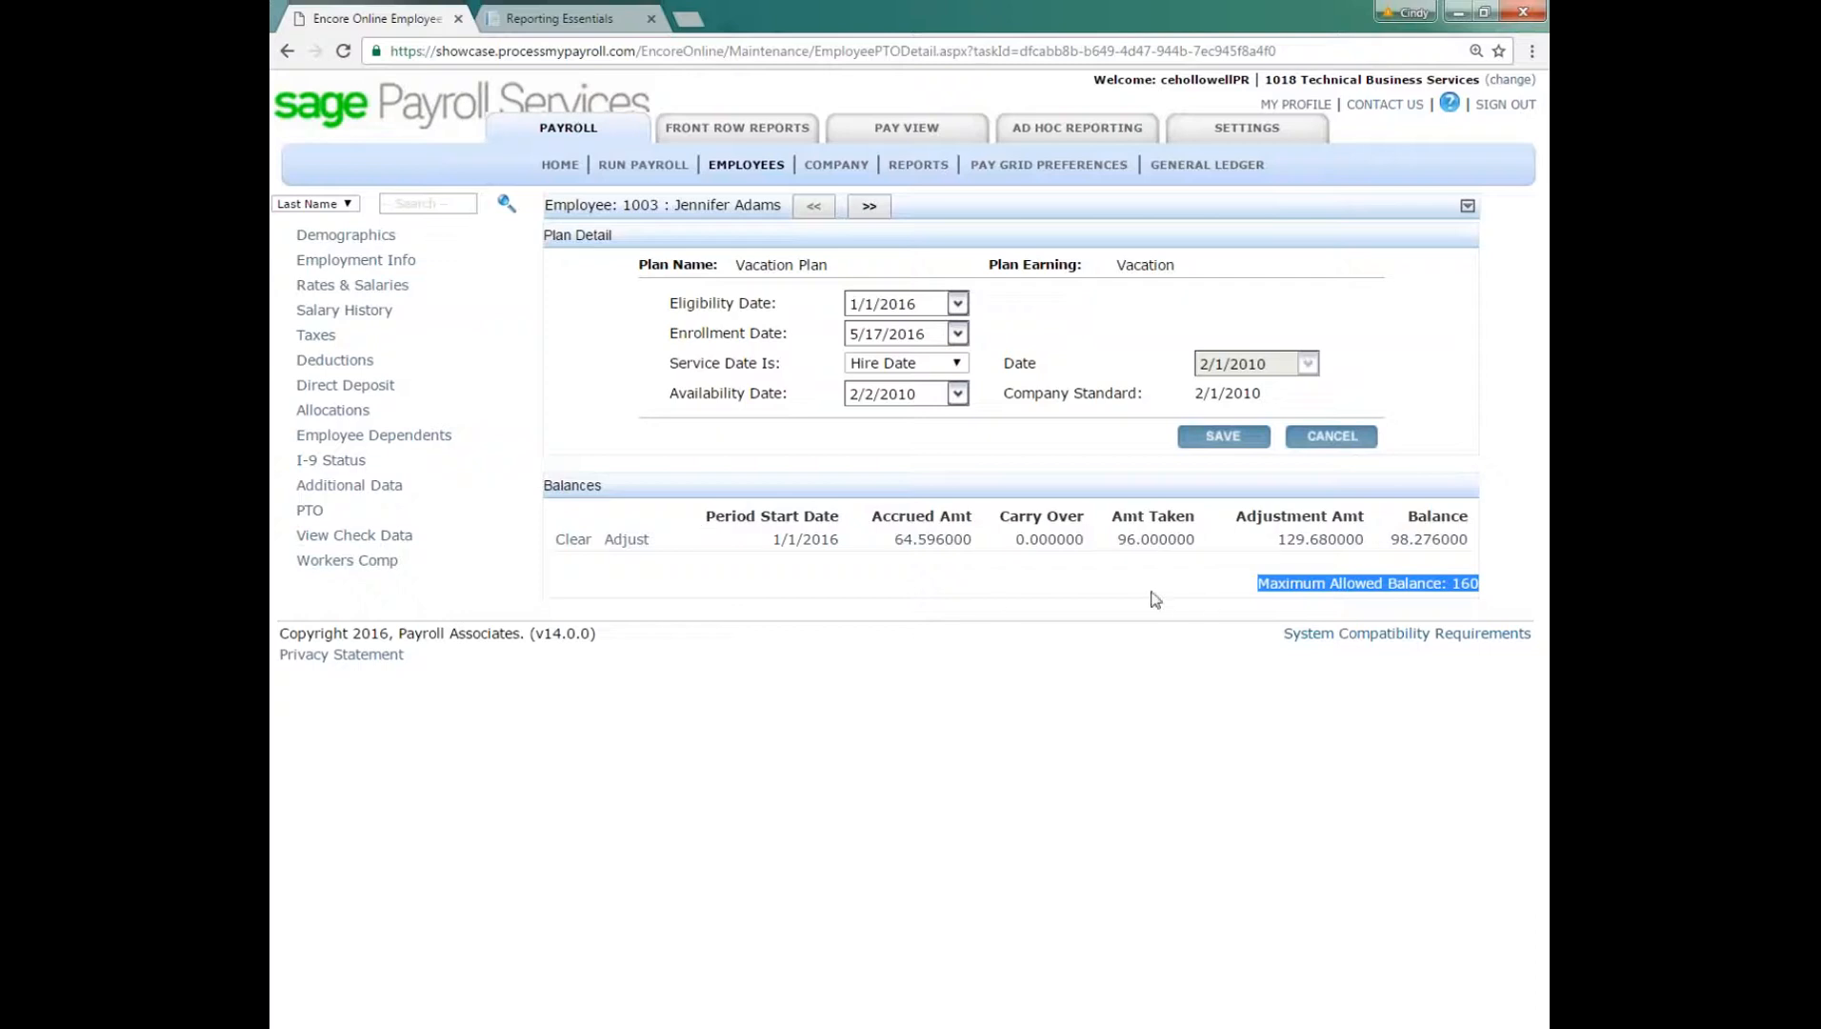
left_click(838, 598)
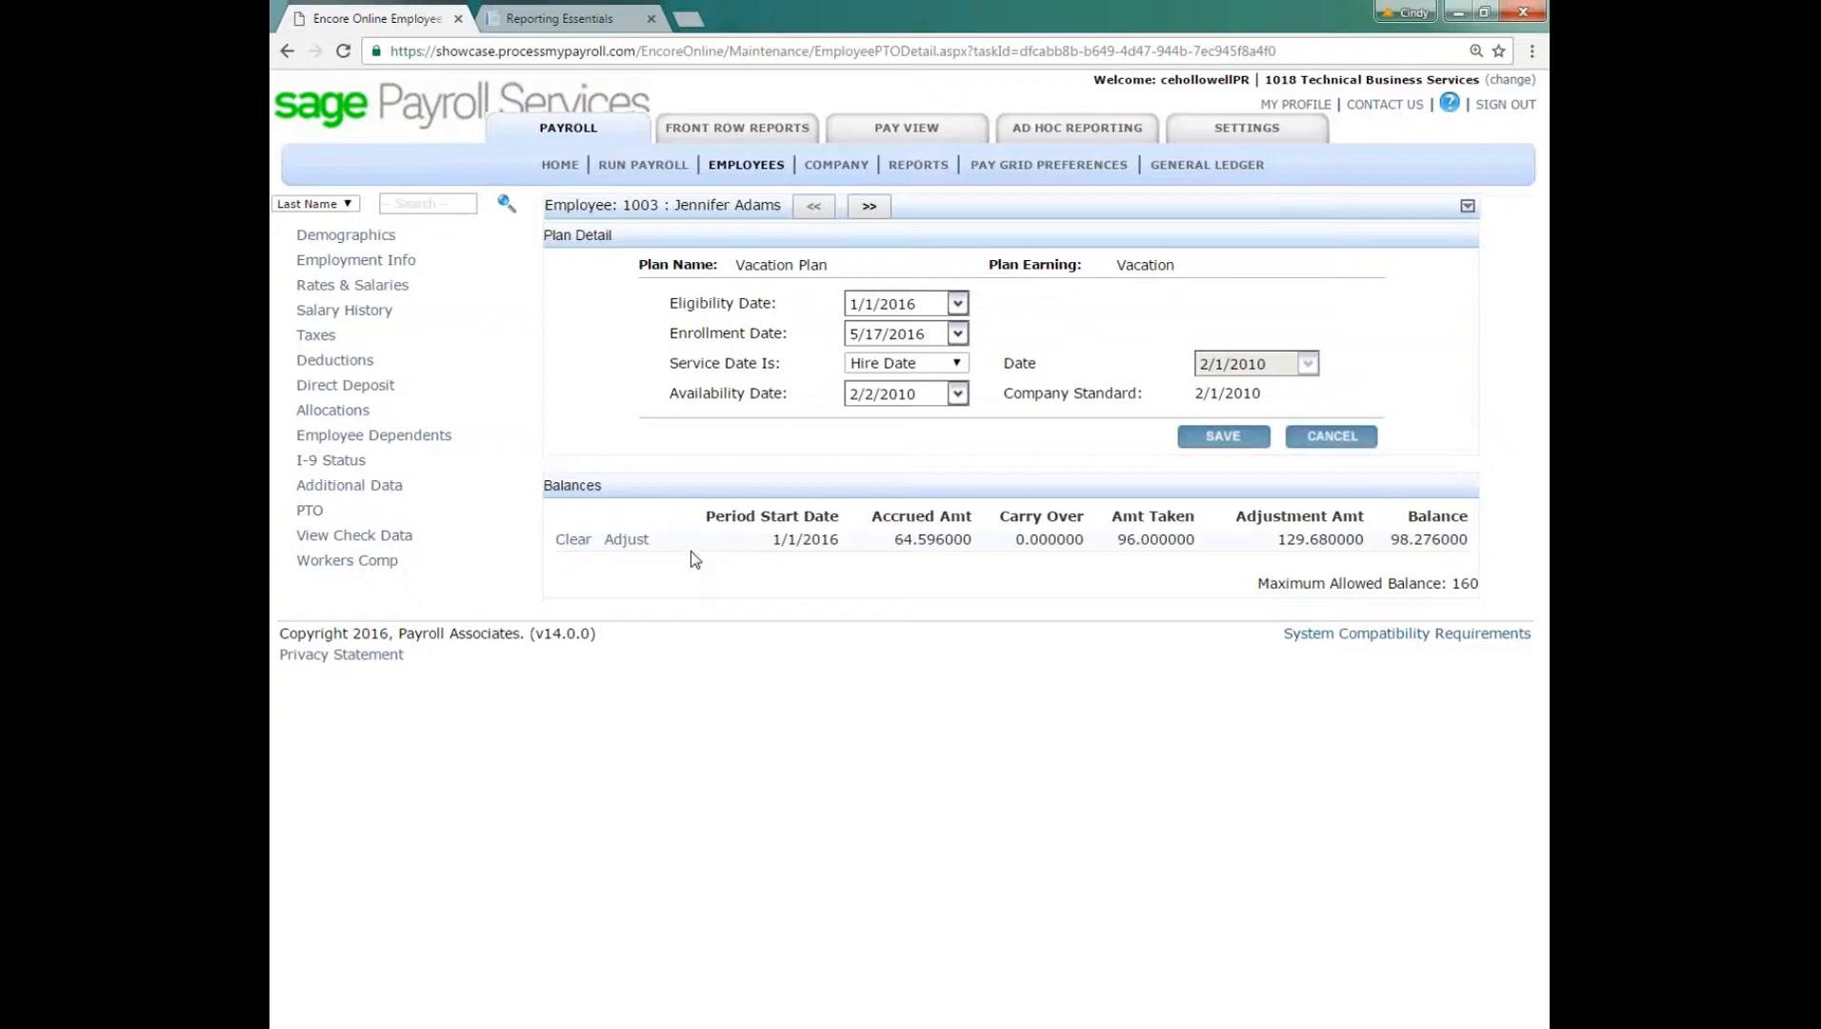
Step: Check the employee's Workers Comp settings, and open the check stub dated 9/16/2016 from the check data
left_click(351, 562)
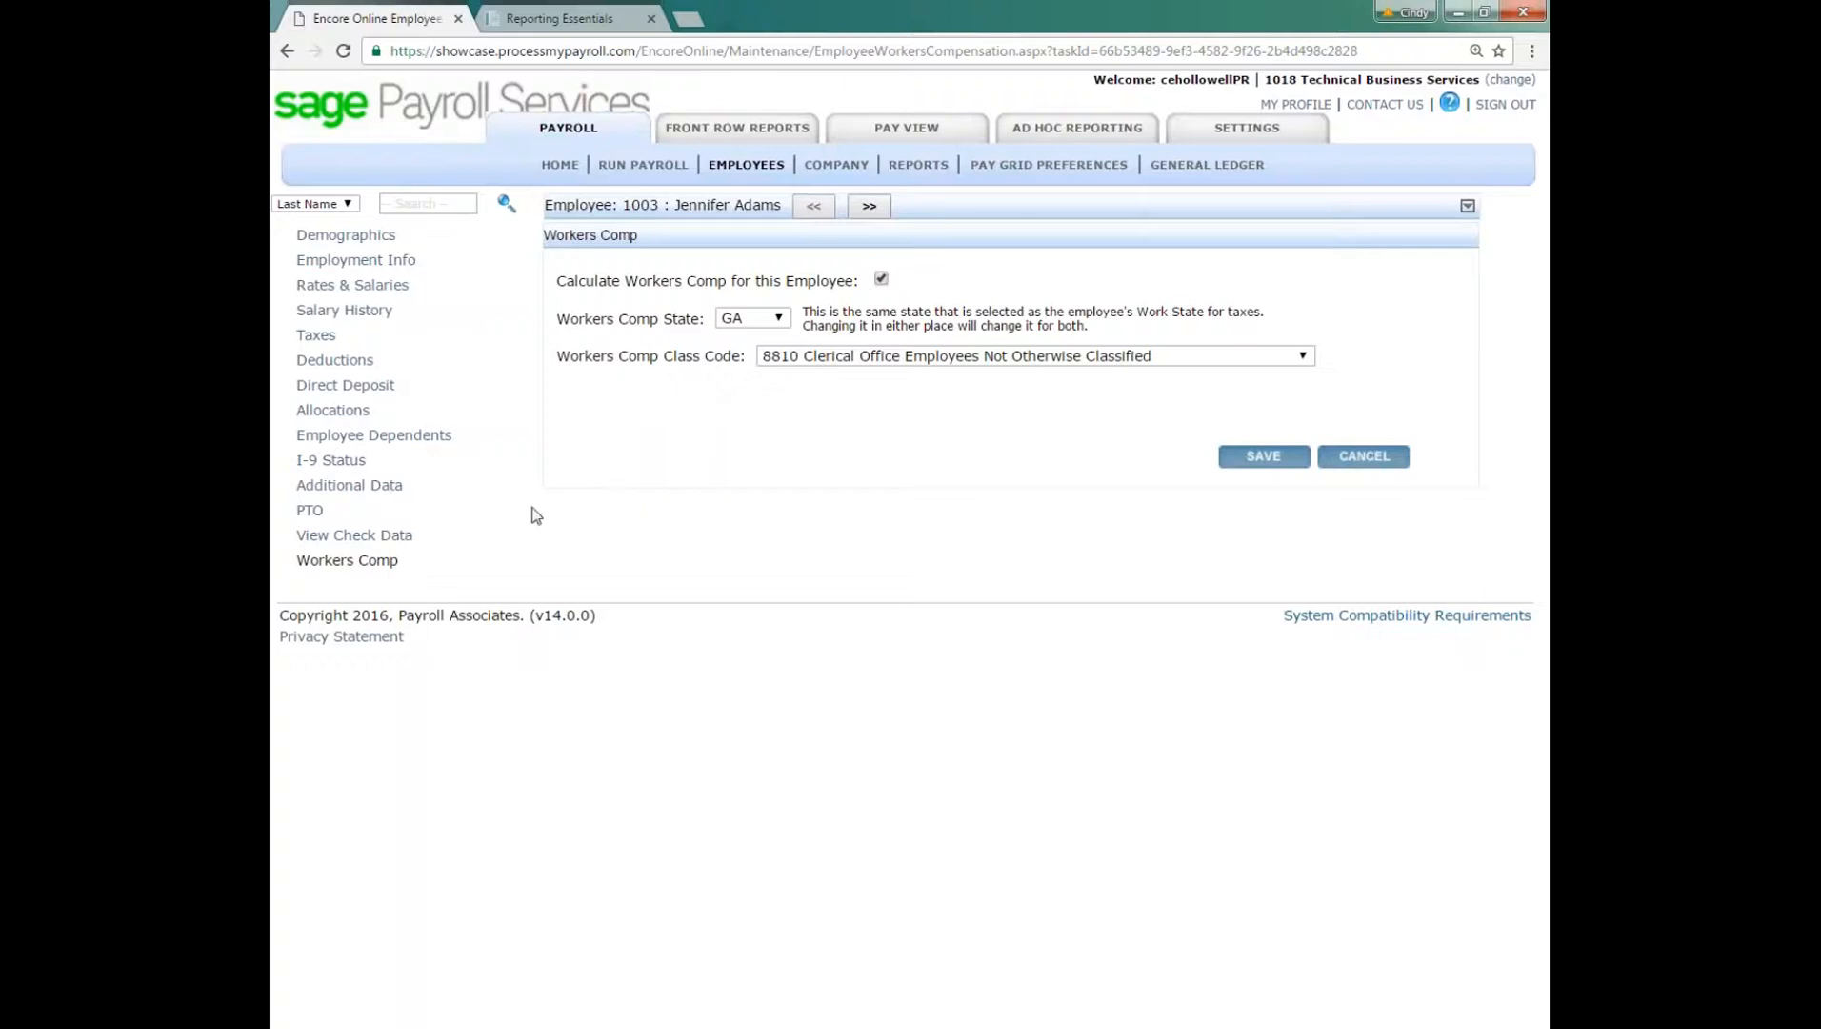
left_click(332, 543)
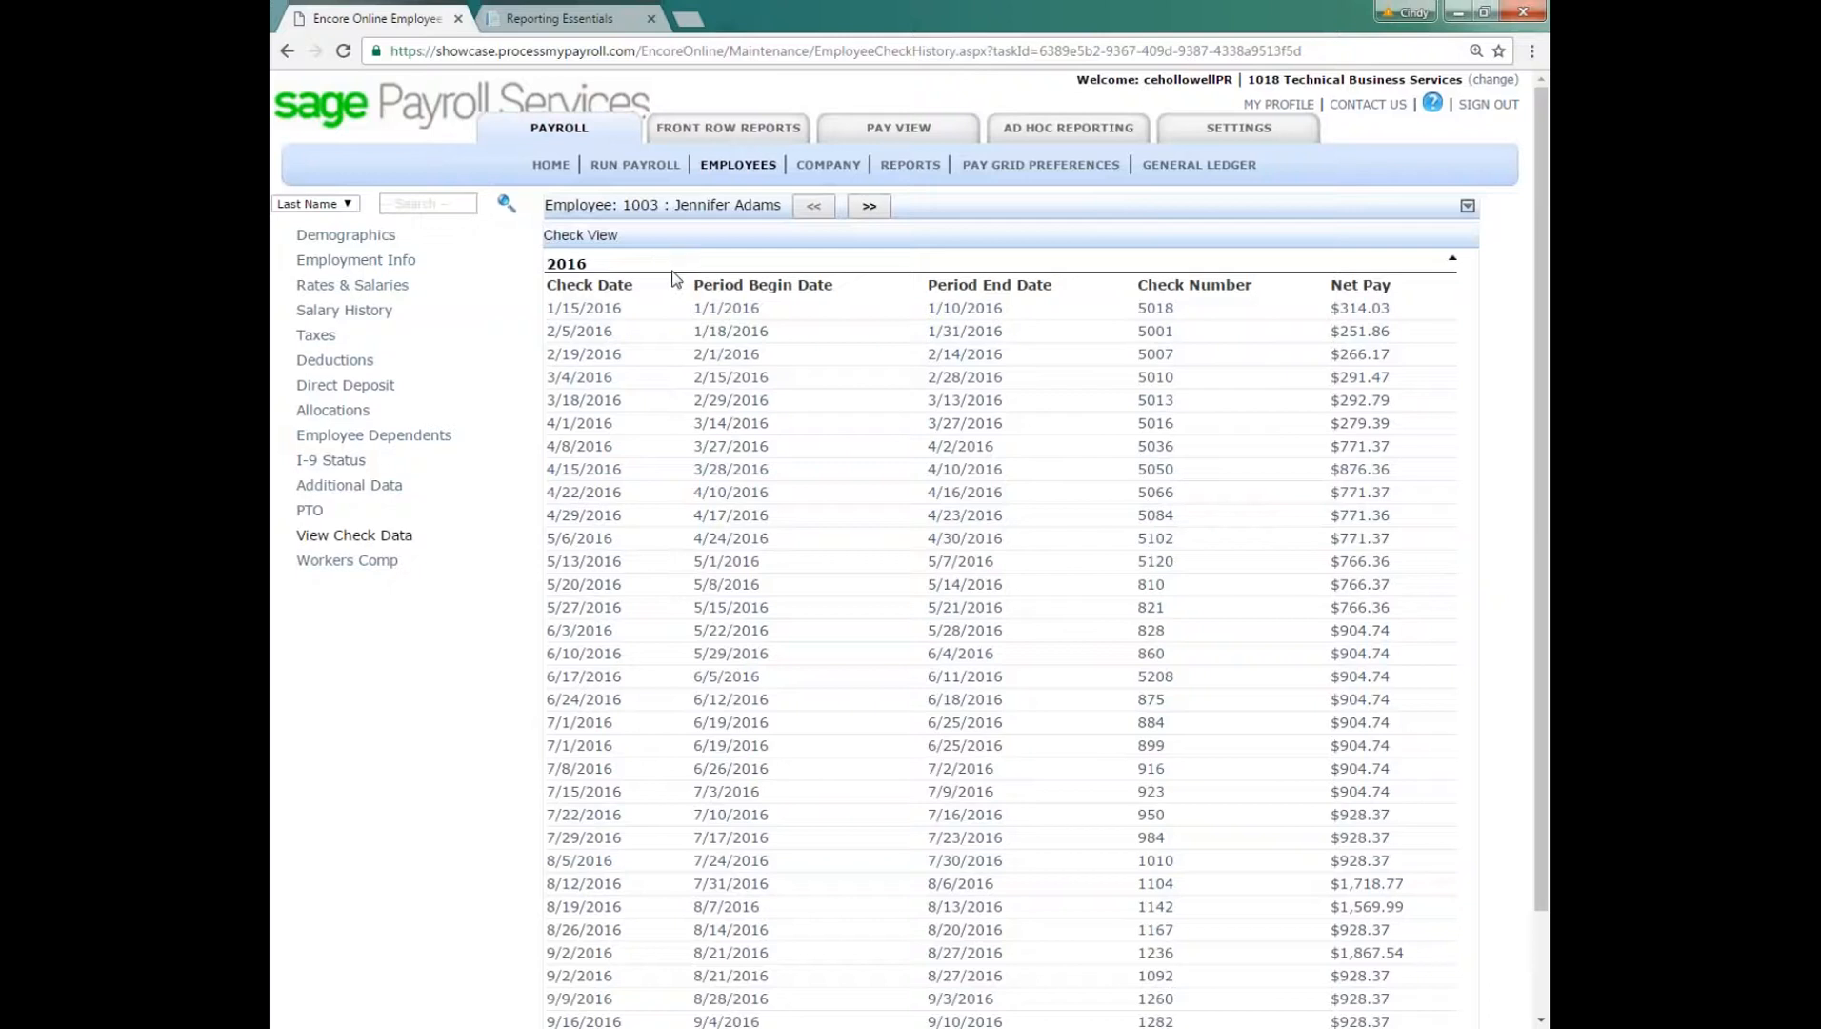
scroll(964, 732, "down", 2)
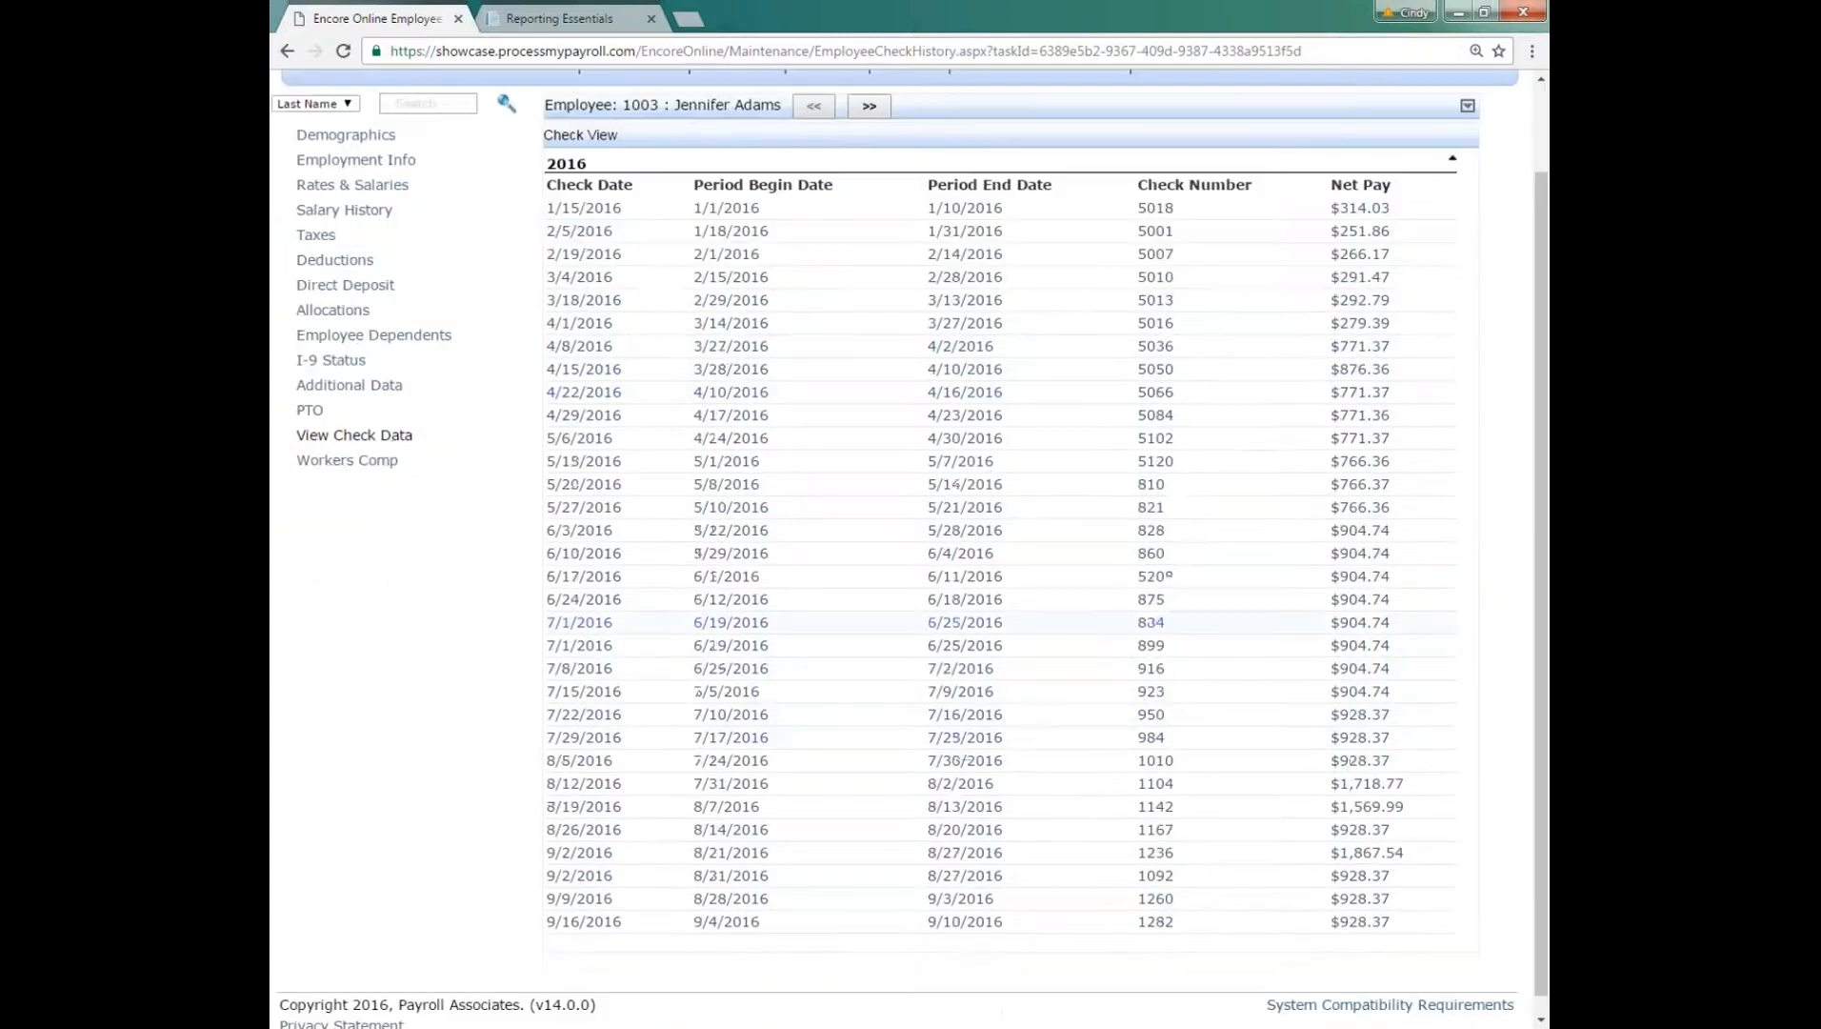
scroll(972, 905, "down", 1)
left_click(966, 905)
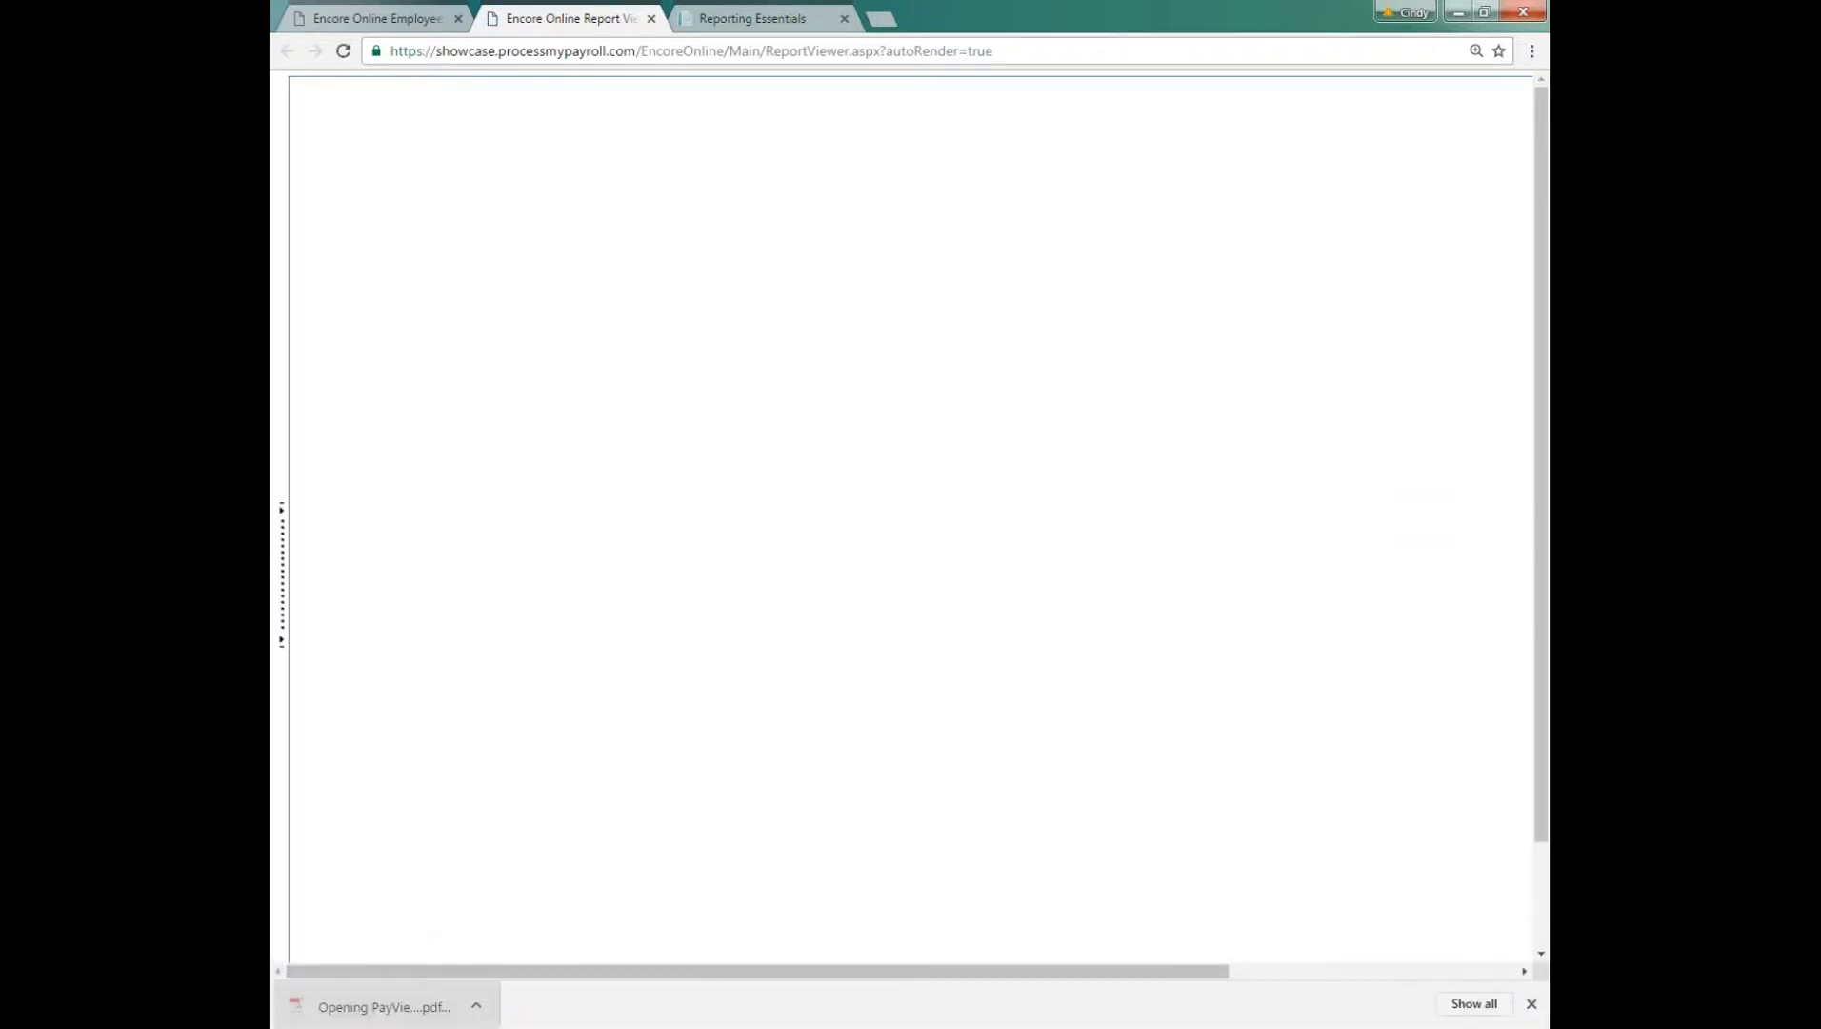
left_click(1313, 579)
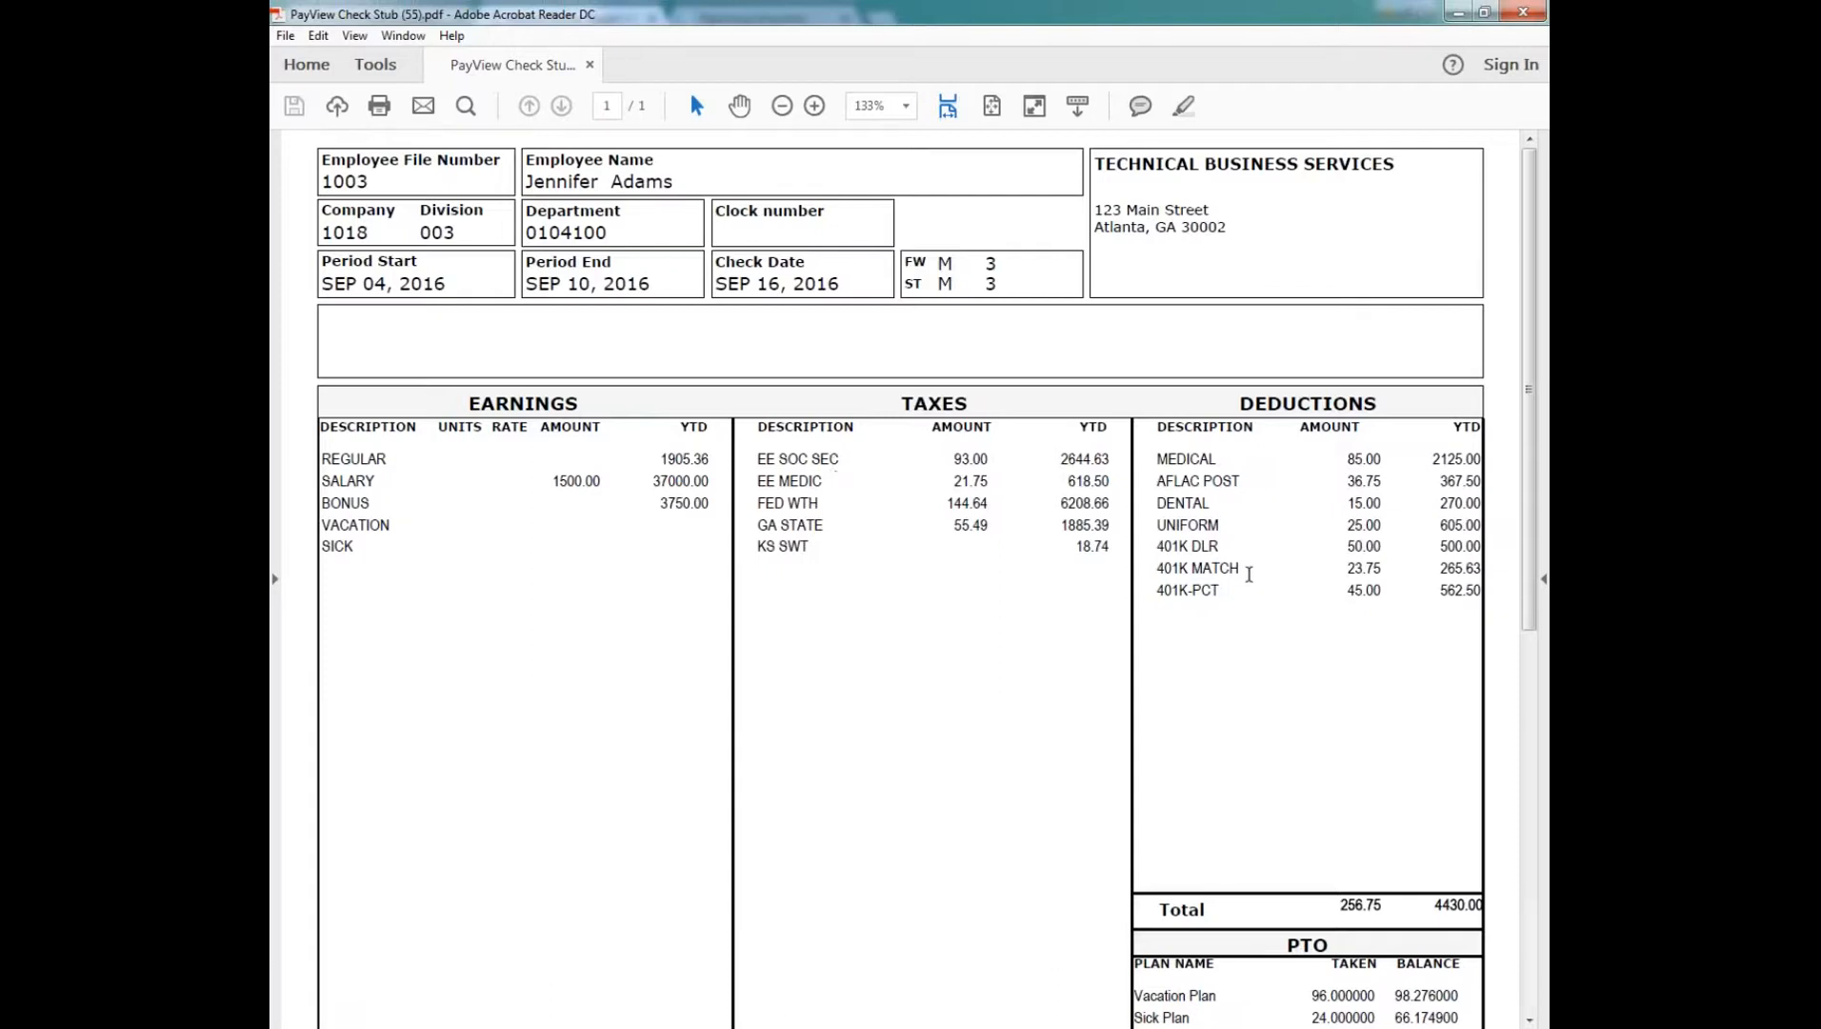
Step: Examine the check stub's earnings, taxes, deductions and PTO sections down to the net pay and distribution accounts
scroll(1271, 653, "down", 3)
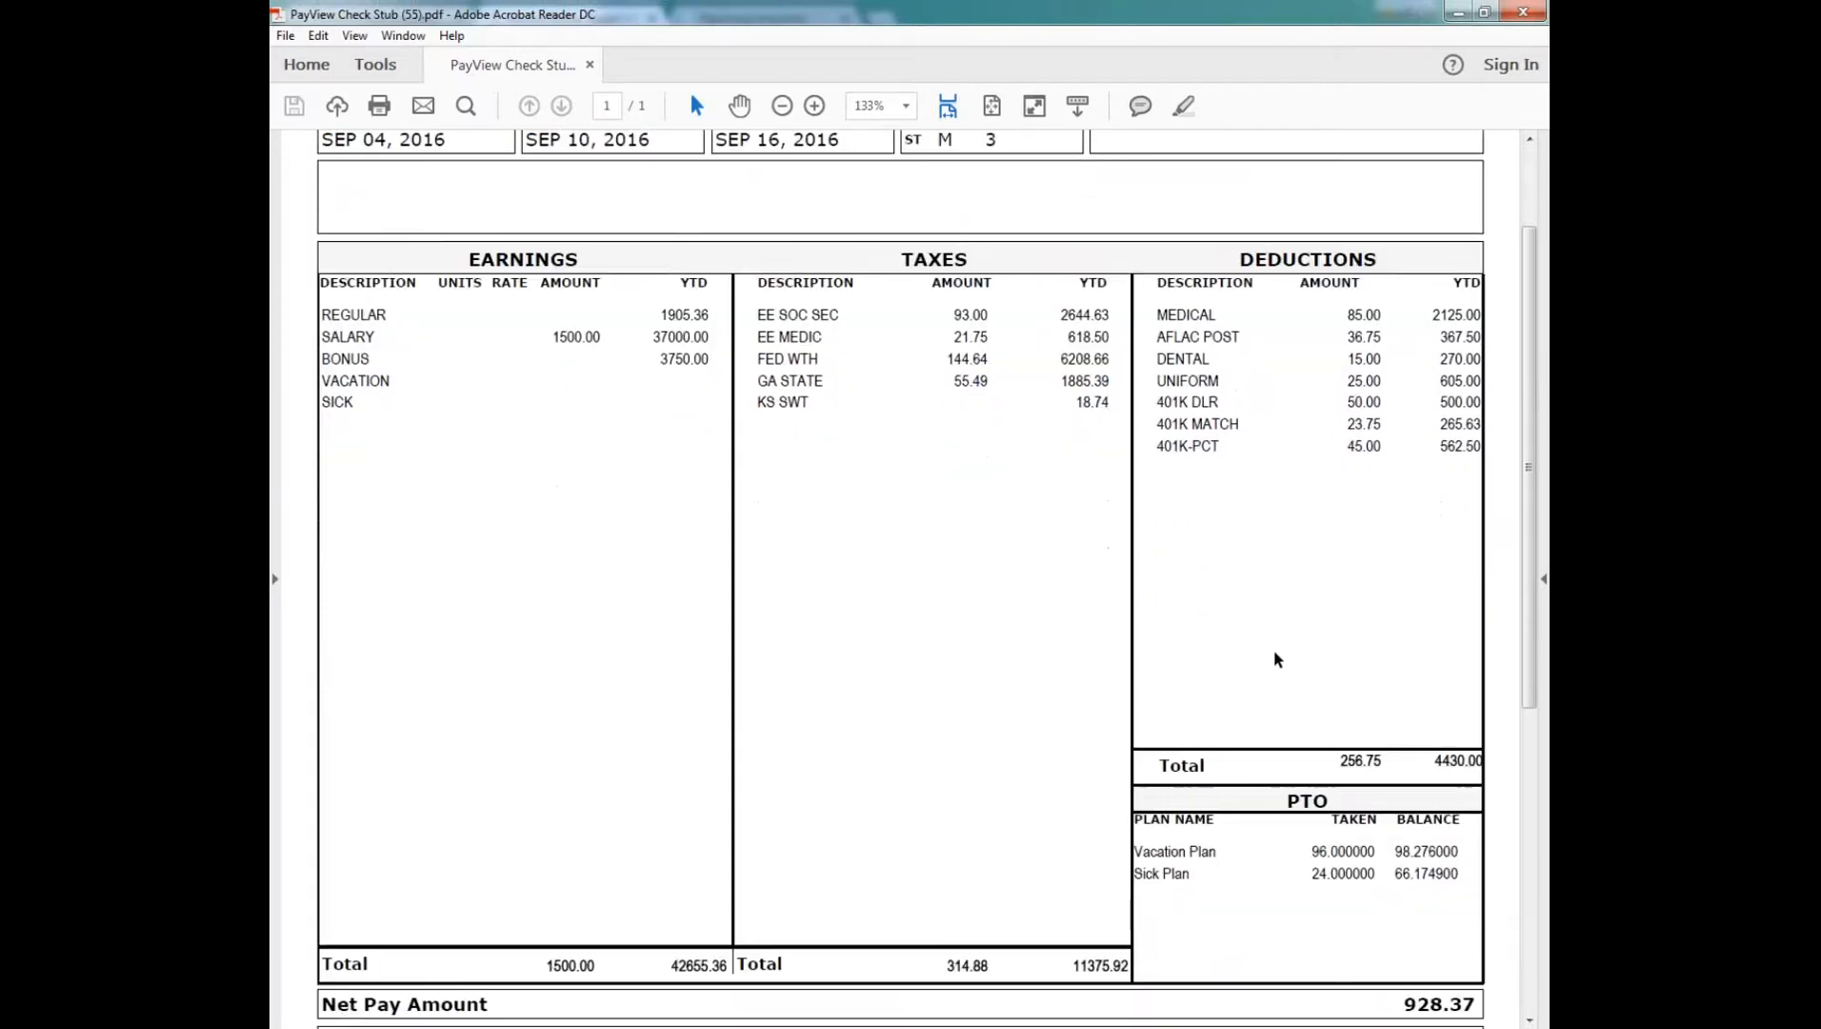
scroll(1276, 657, "down", 6)
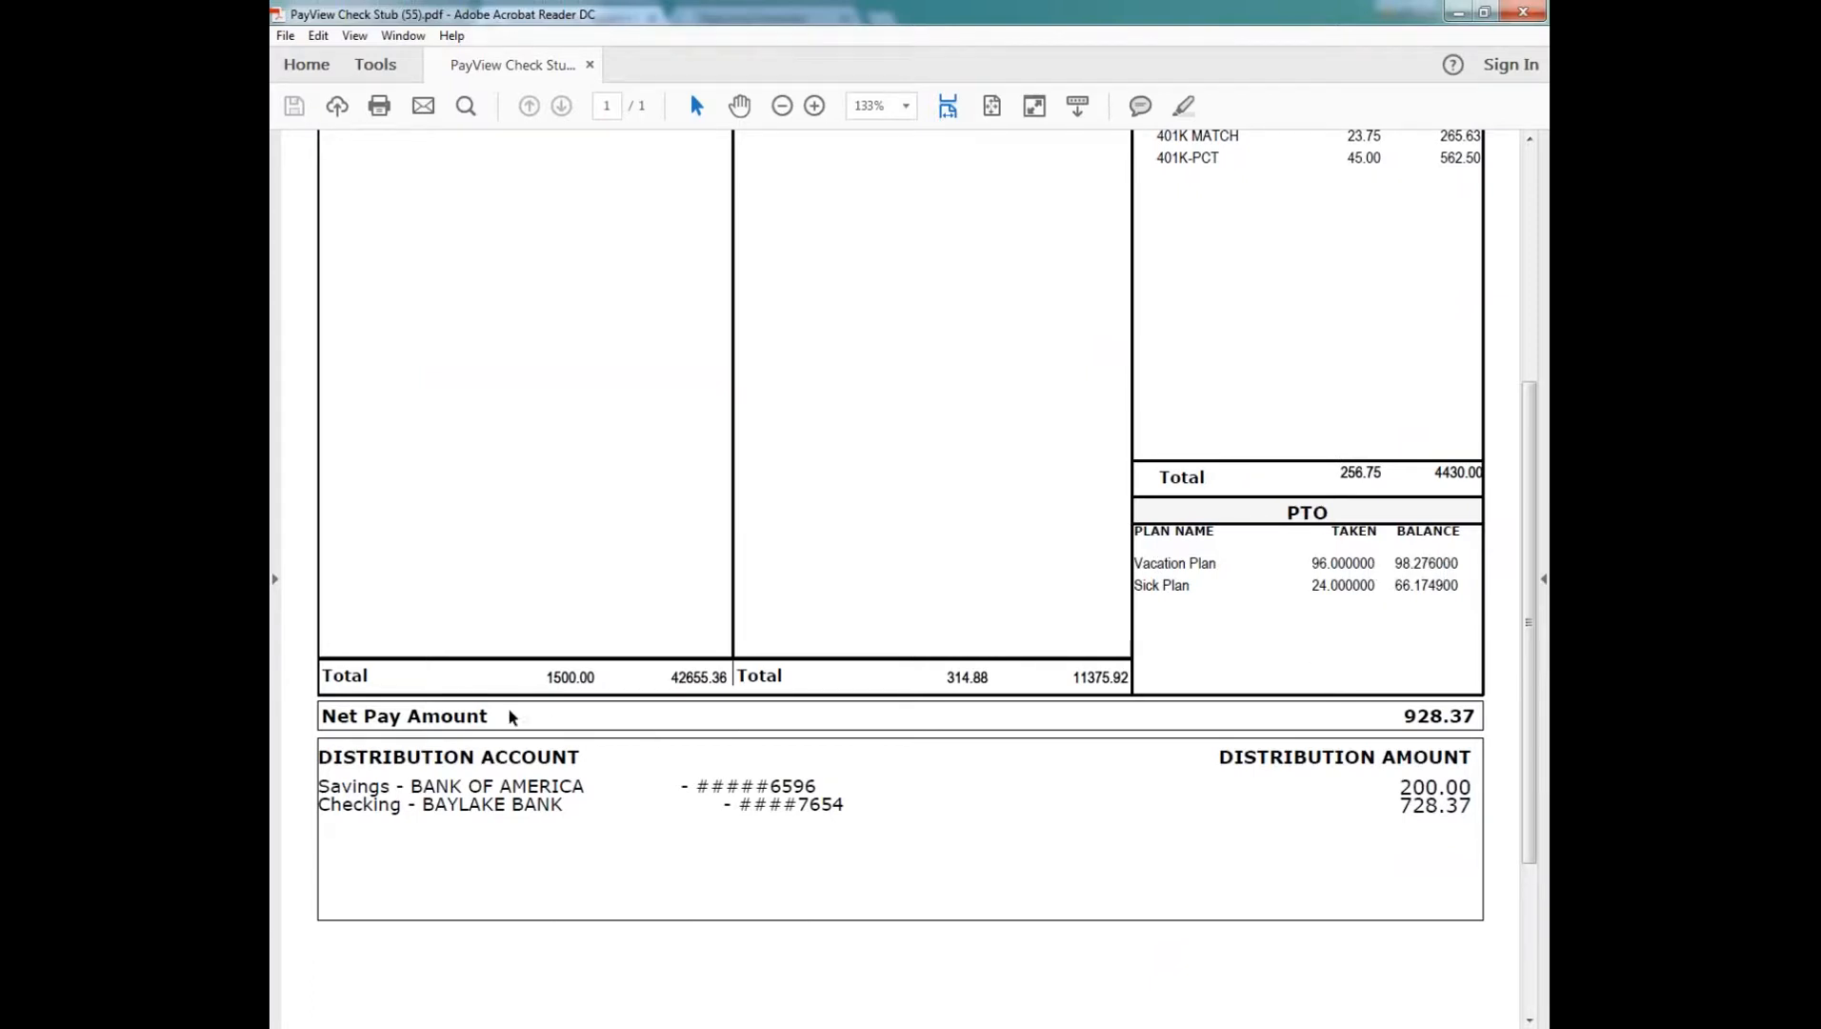
left_click_drag(488, 716, 577, 757)
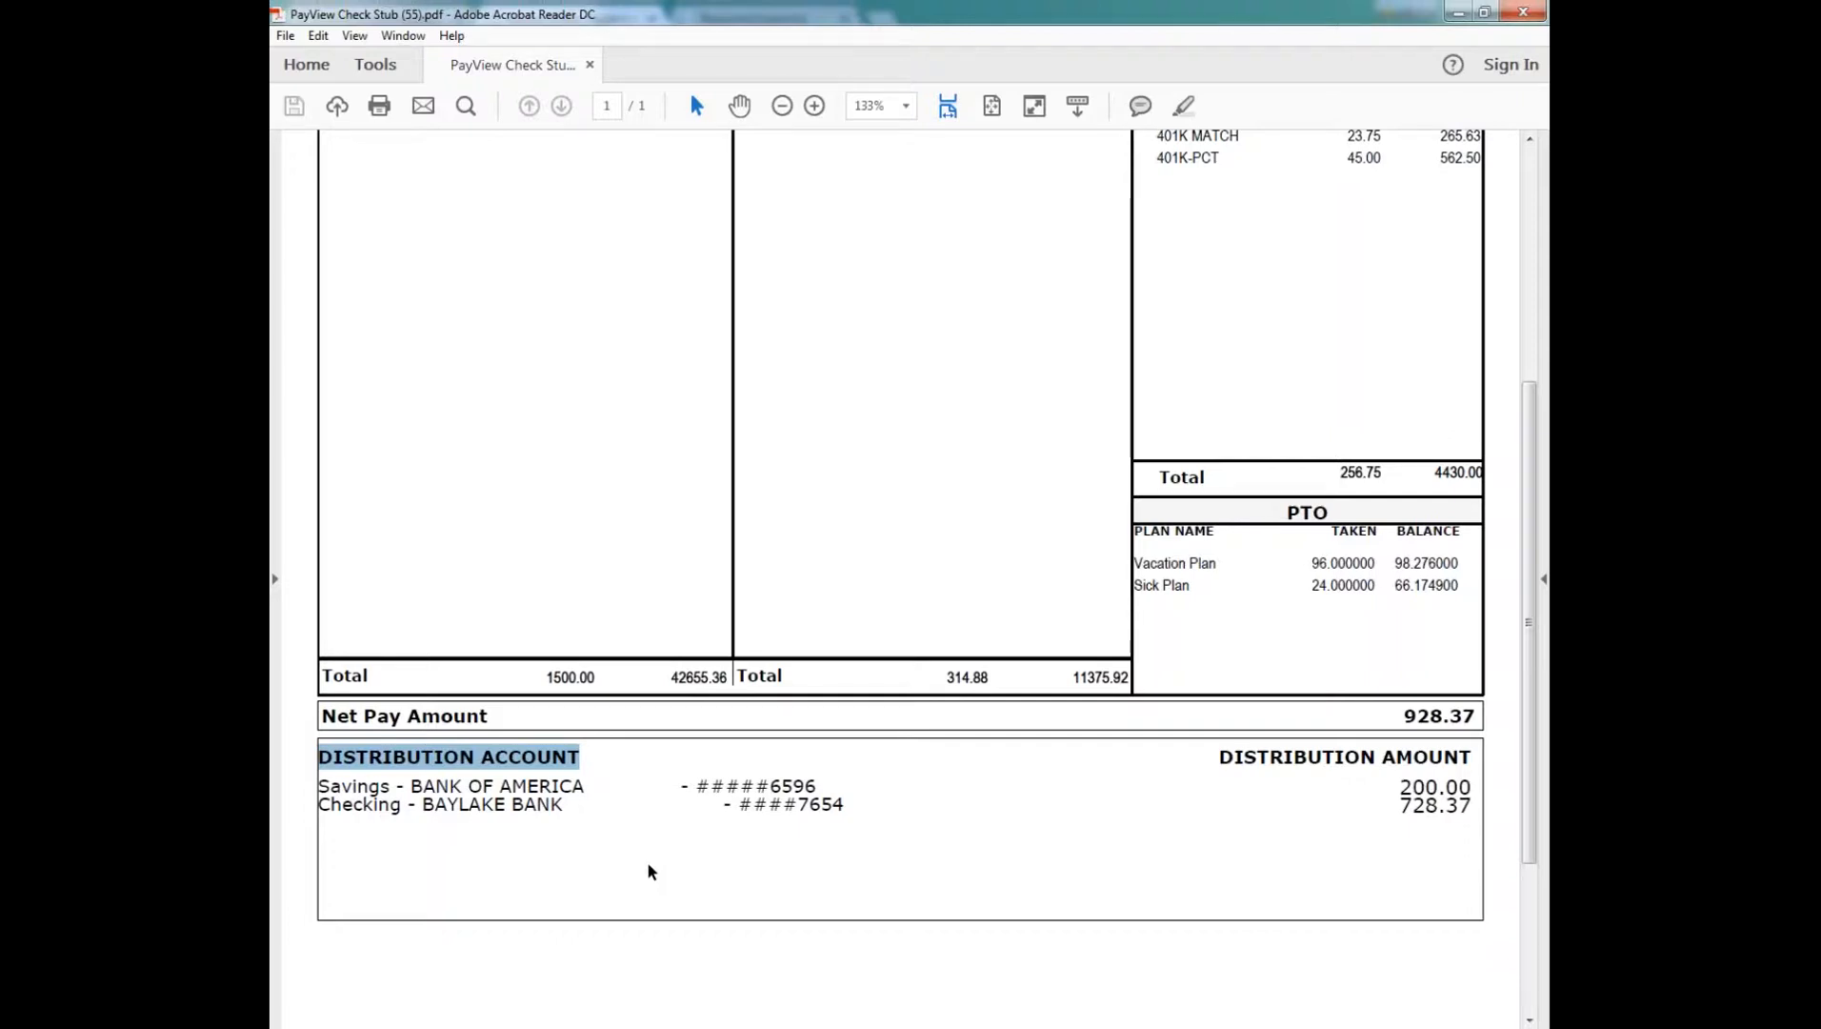
Step: Return to the browser, close the report viewer, and open the Pay View page of paystubs and W2s
key("alt+Tab")
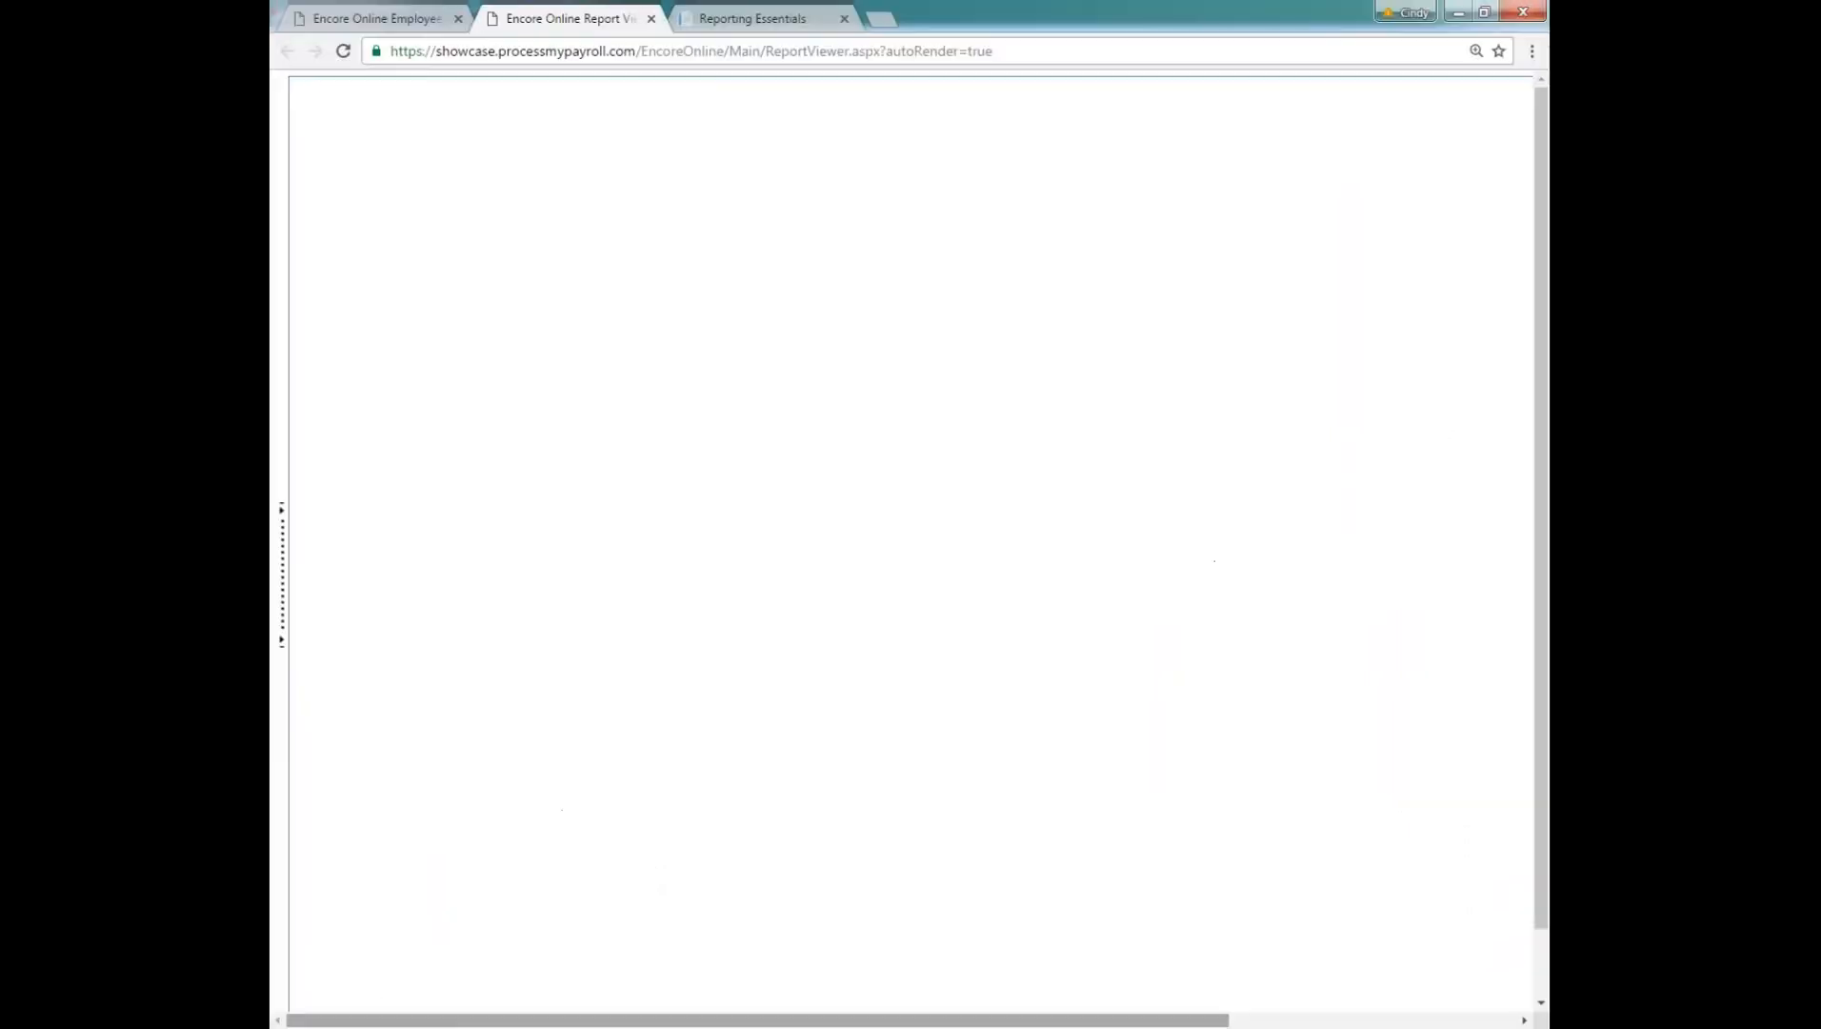
left_click(651, 19)
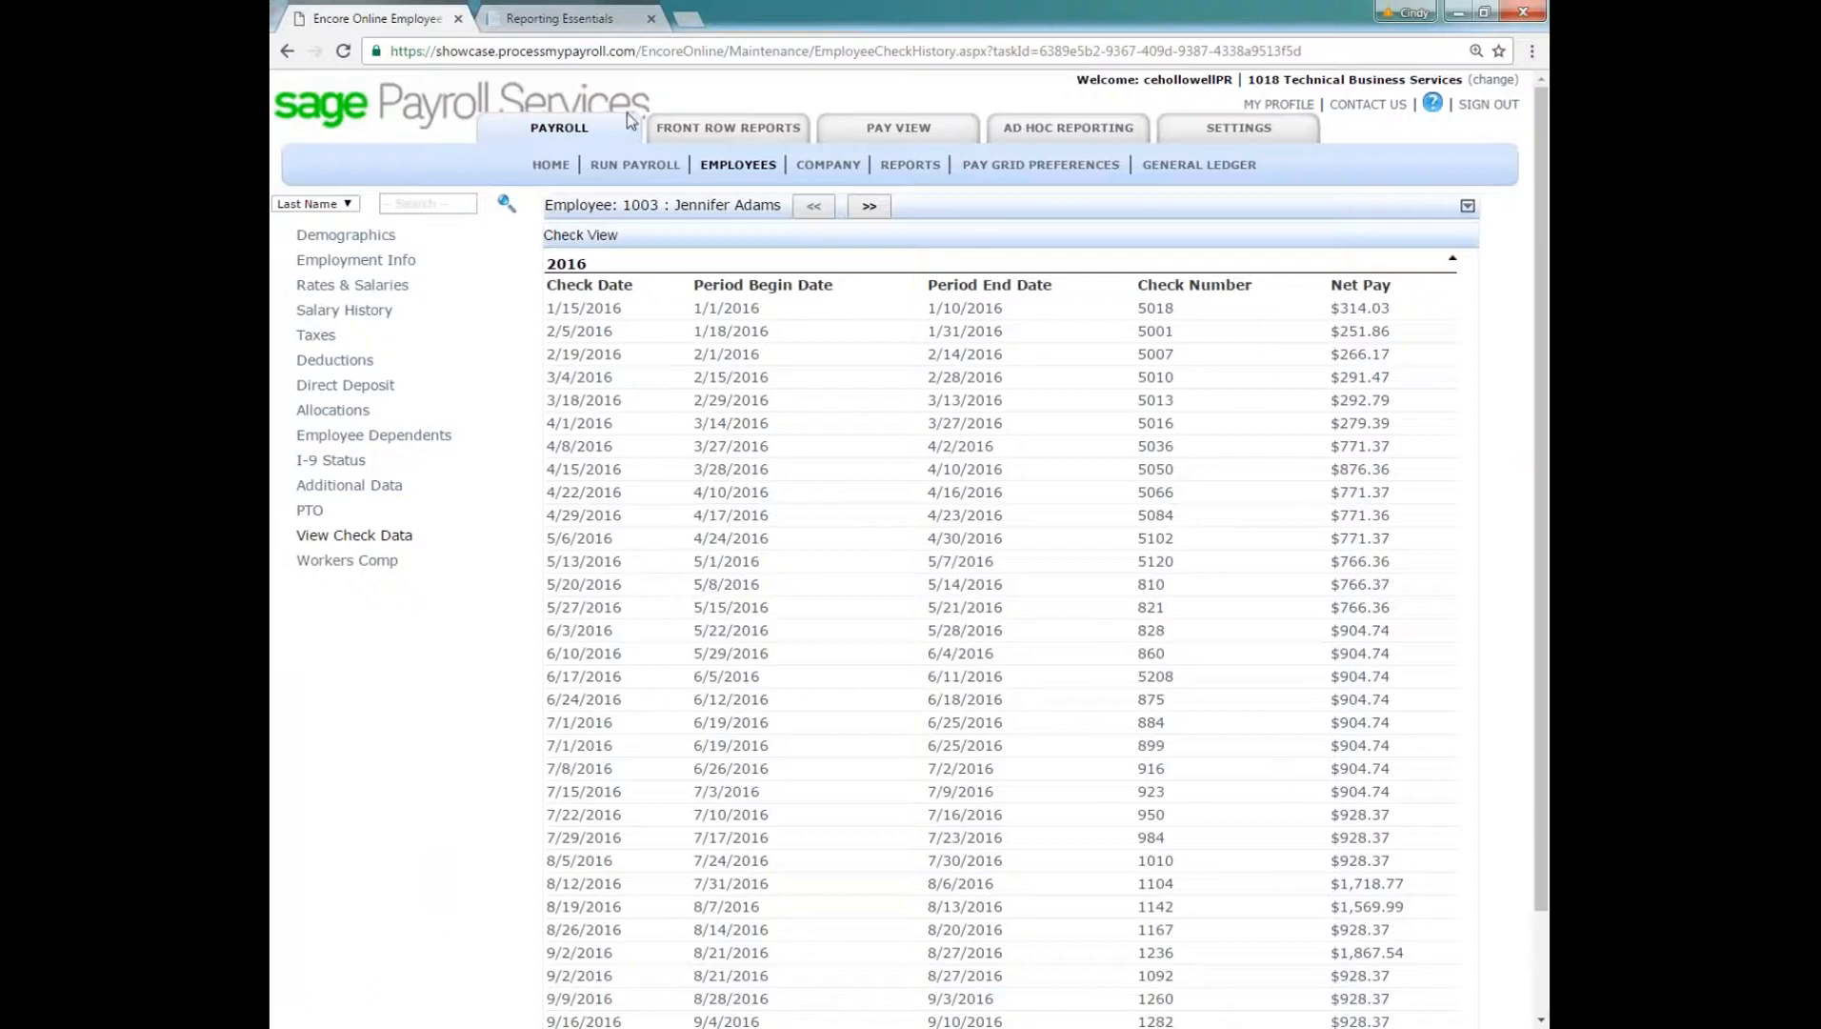
left_click(905, 130)
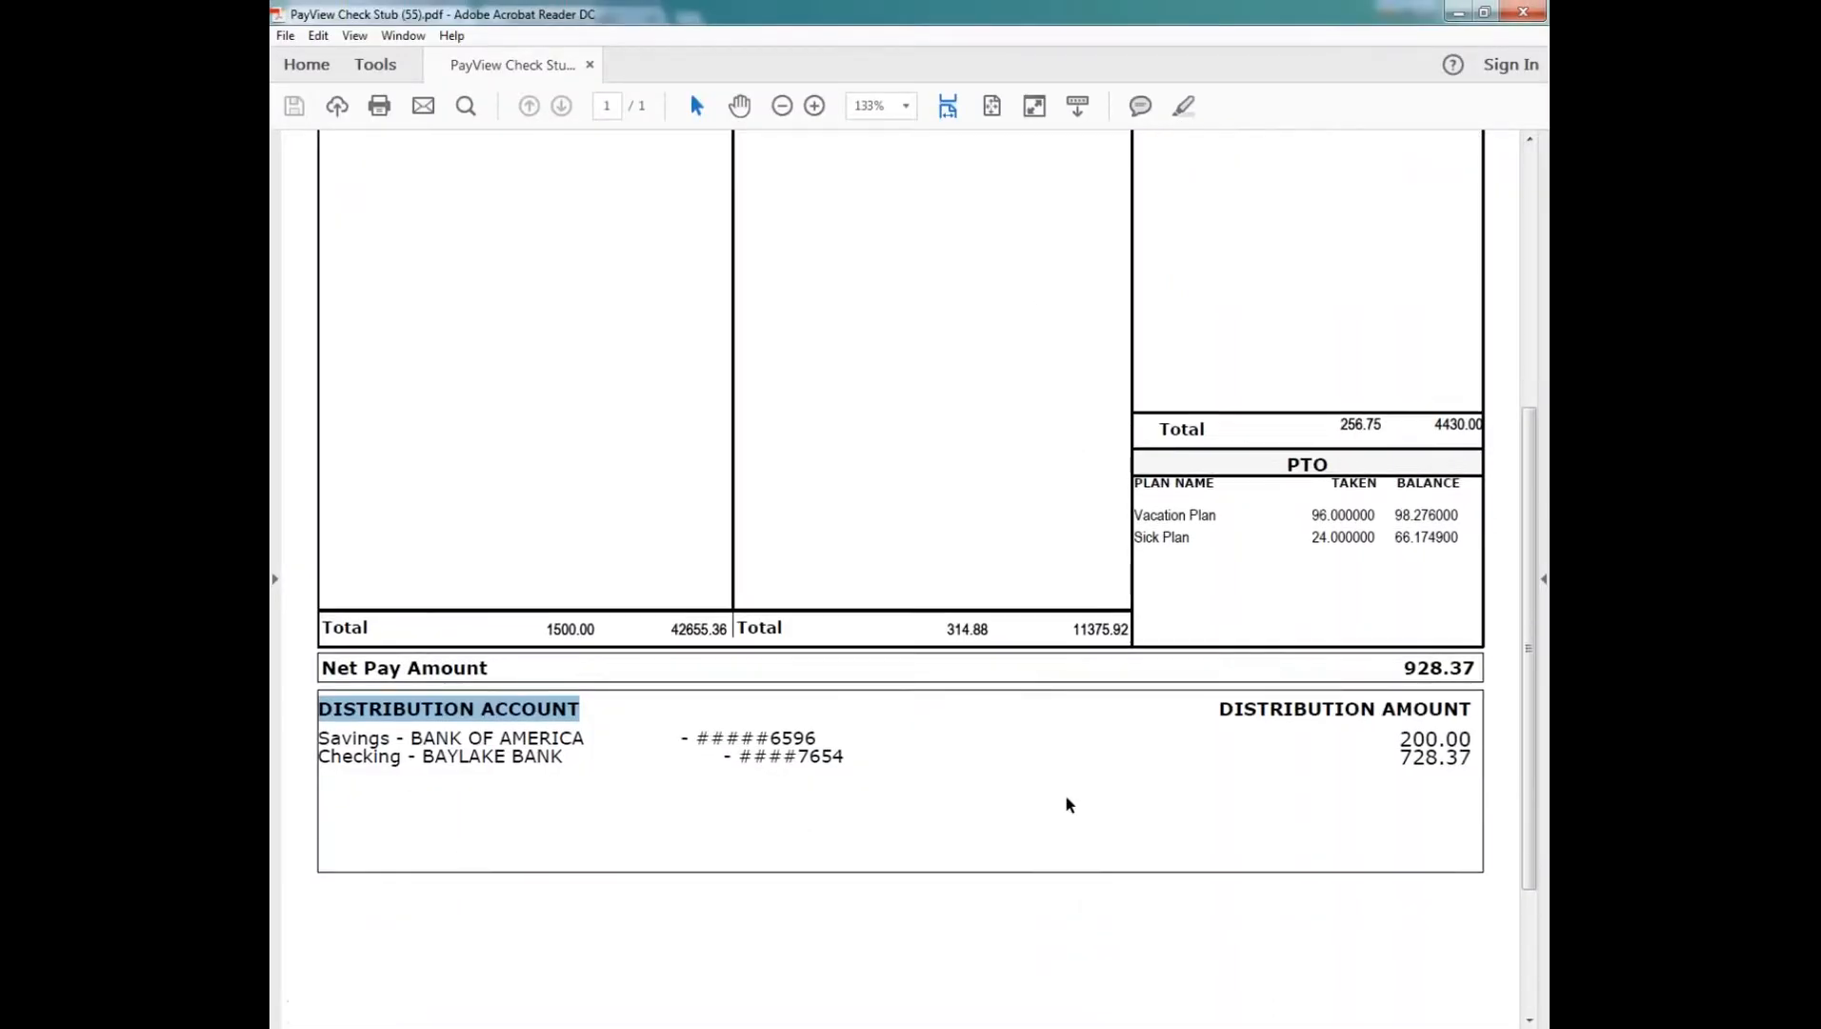
Step: Examine the check stub's savings and checking distribution accounts with their amounts, and close the PDF
scroll(1067, 803, "down", 2)
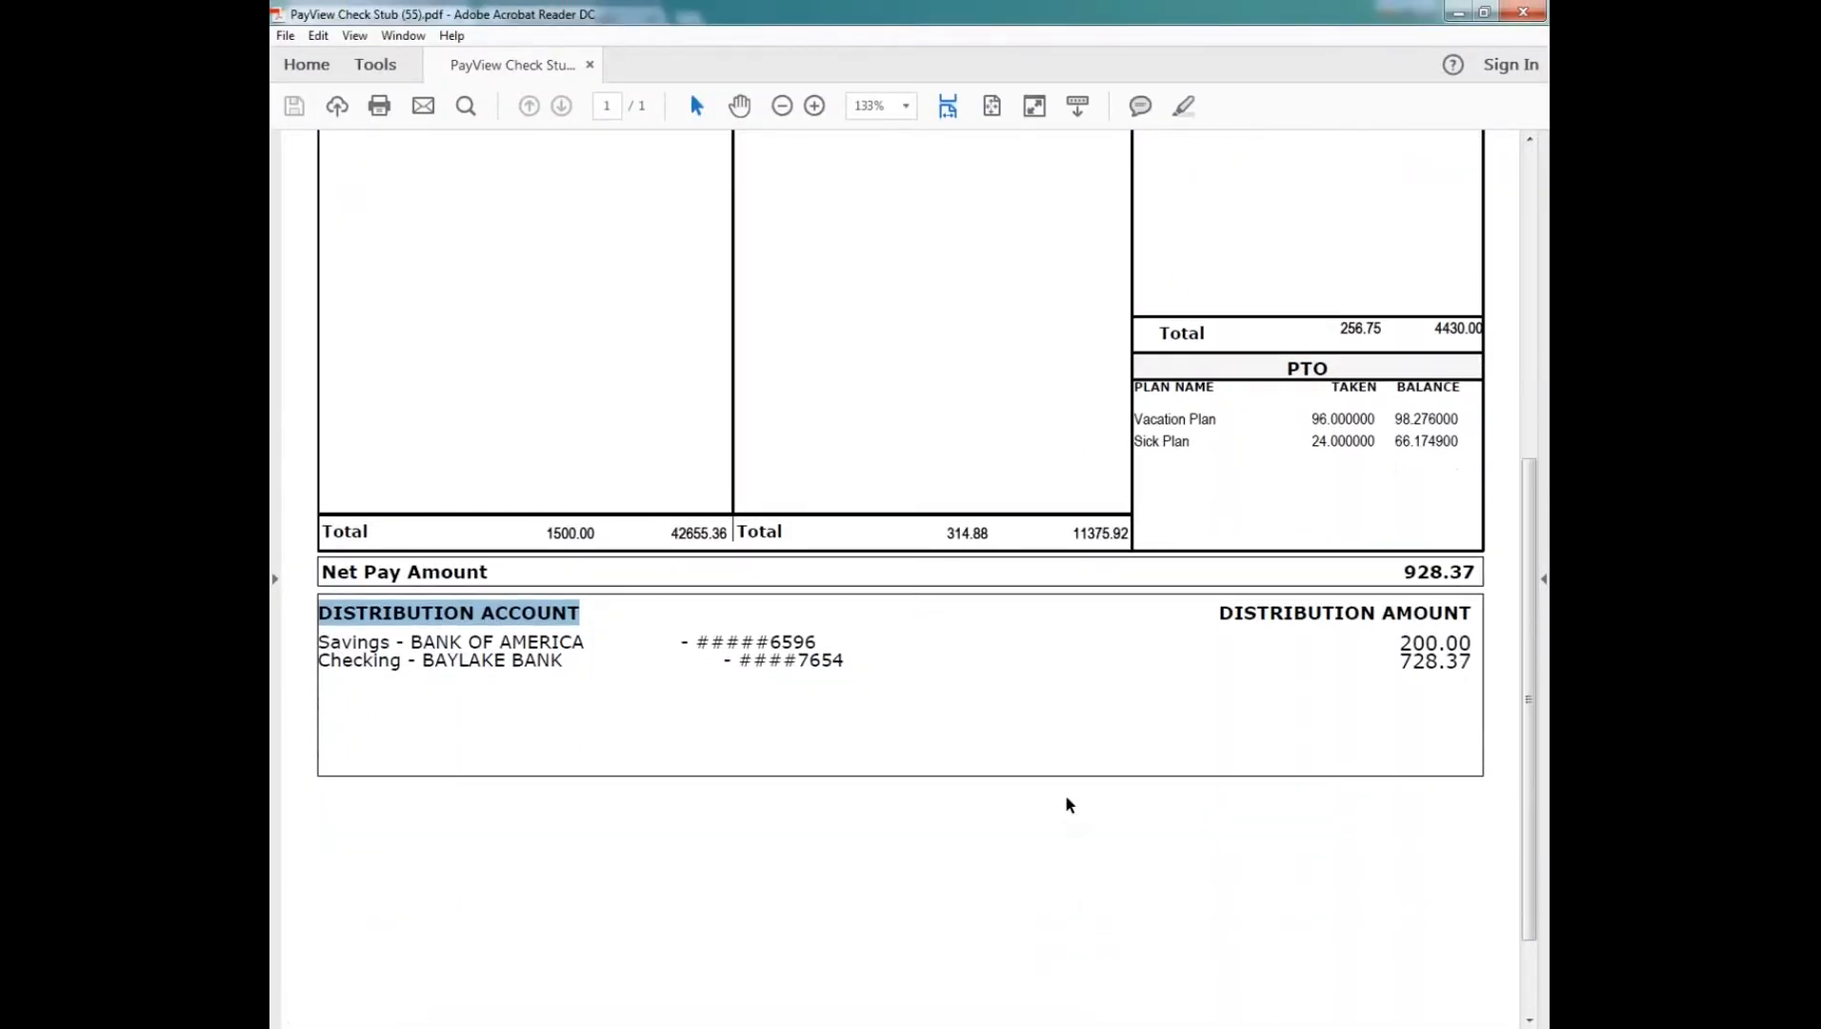
scroll(1069, 783, "down", 1)
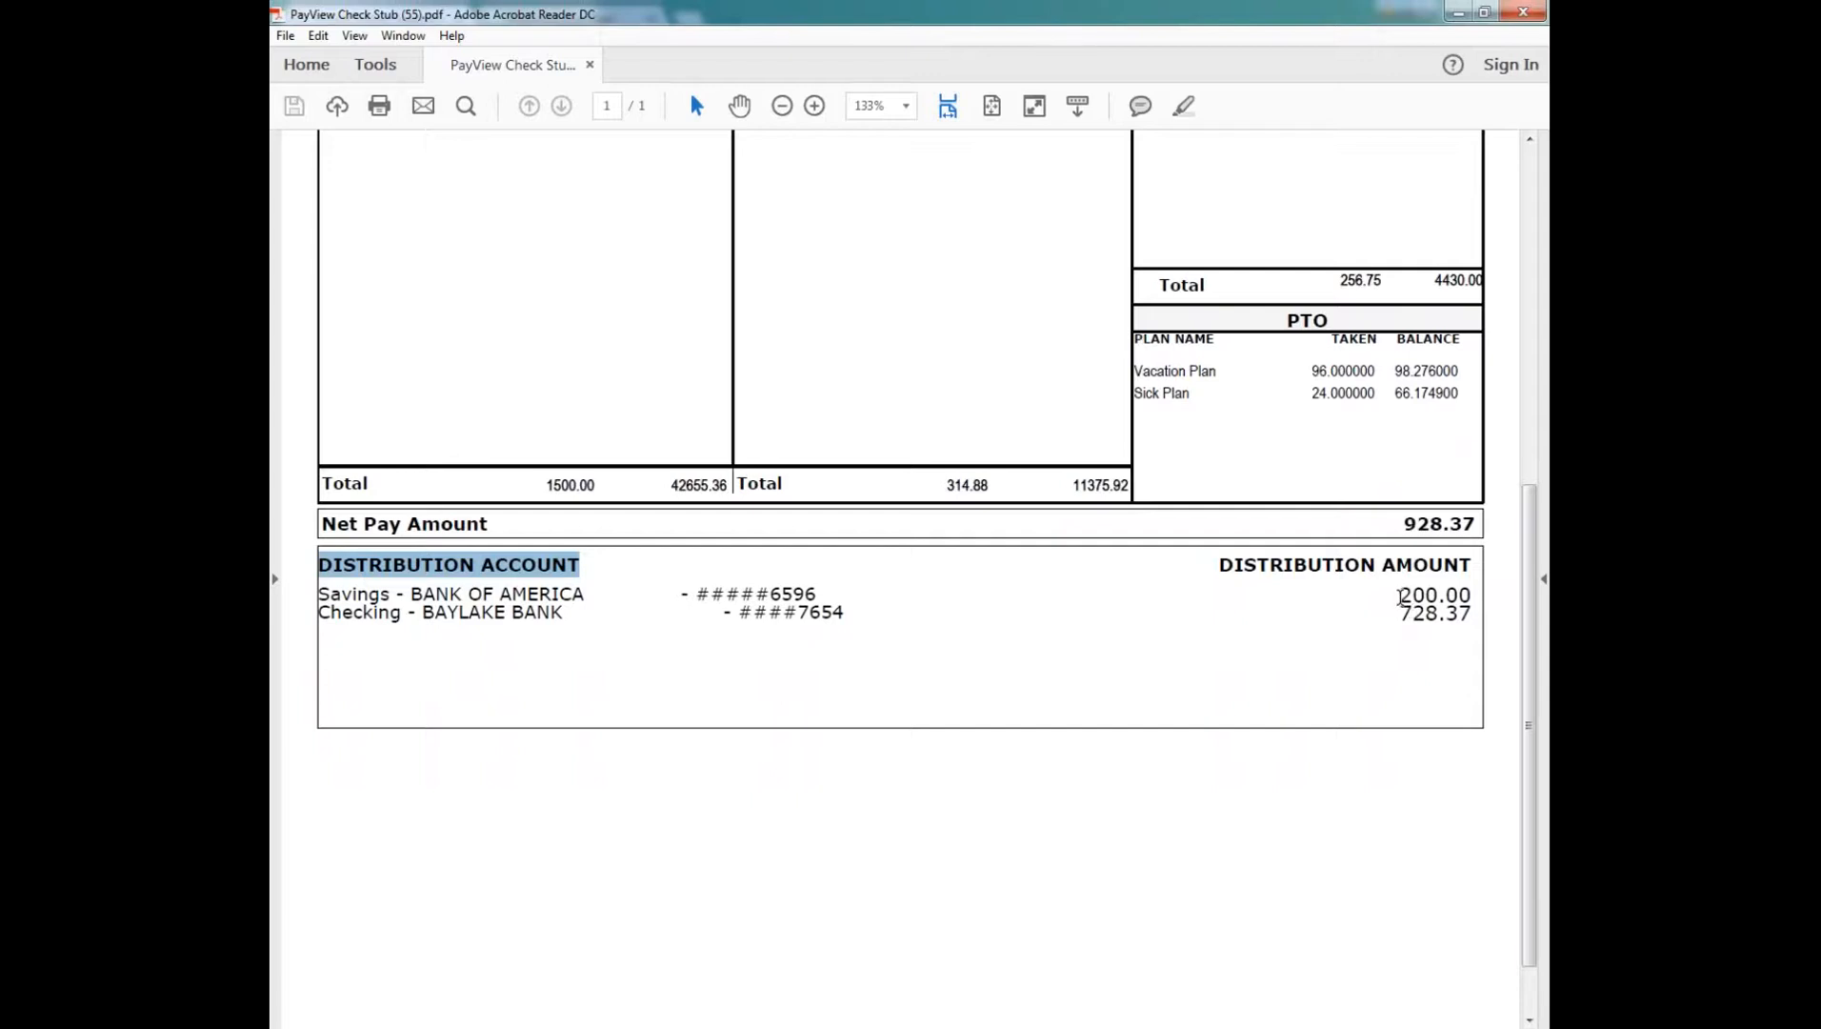
left_click_drag(1400, 597, 1469, 593)
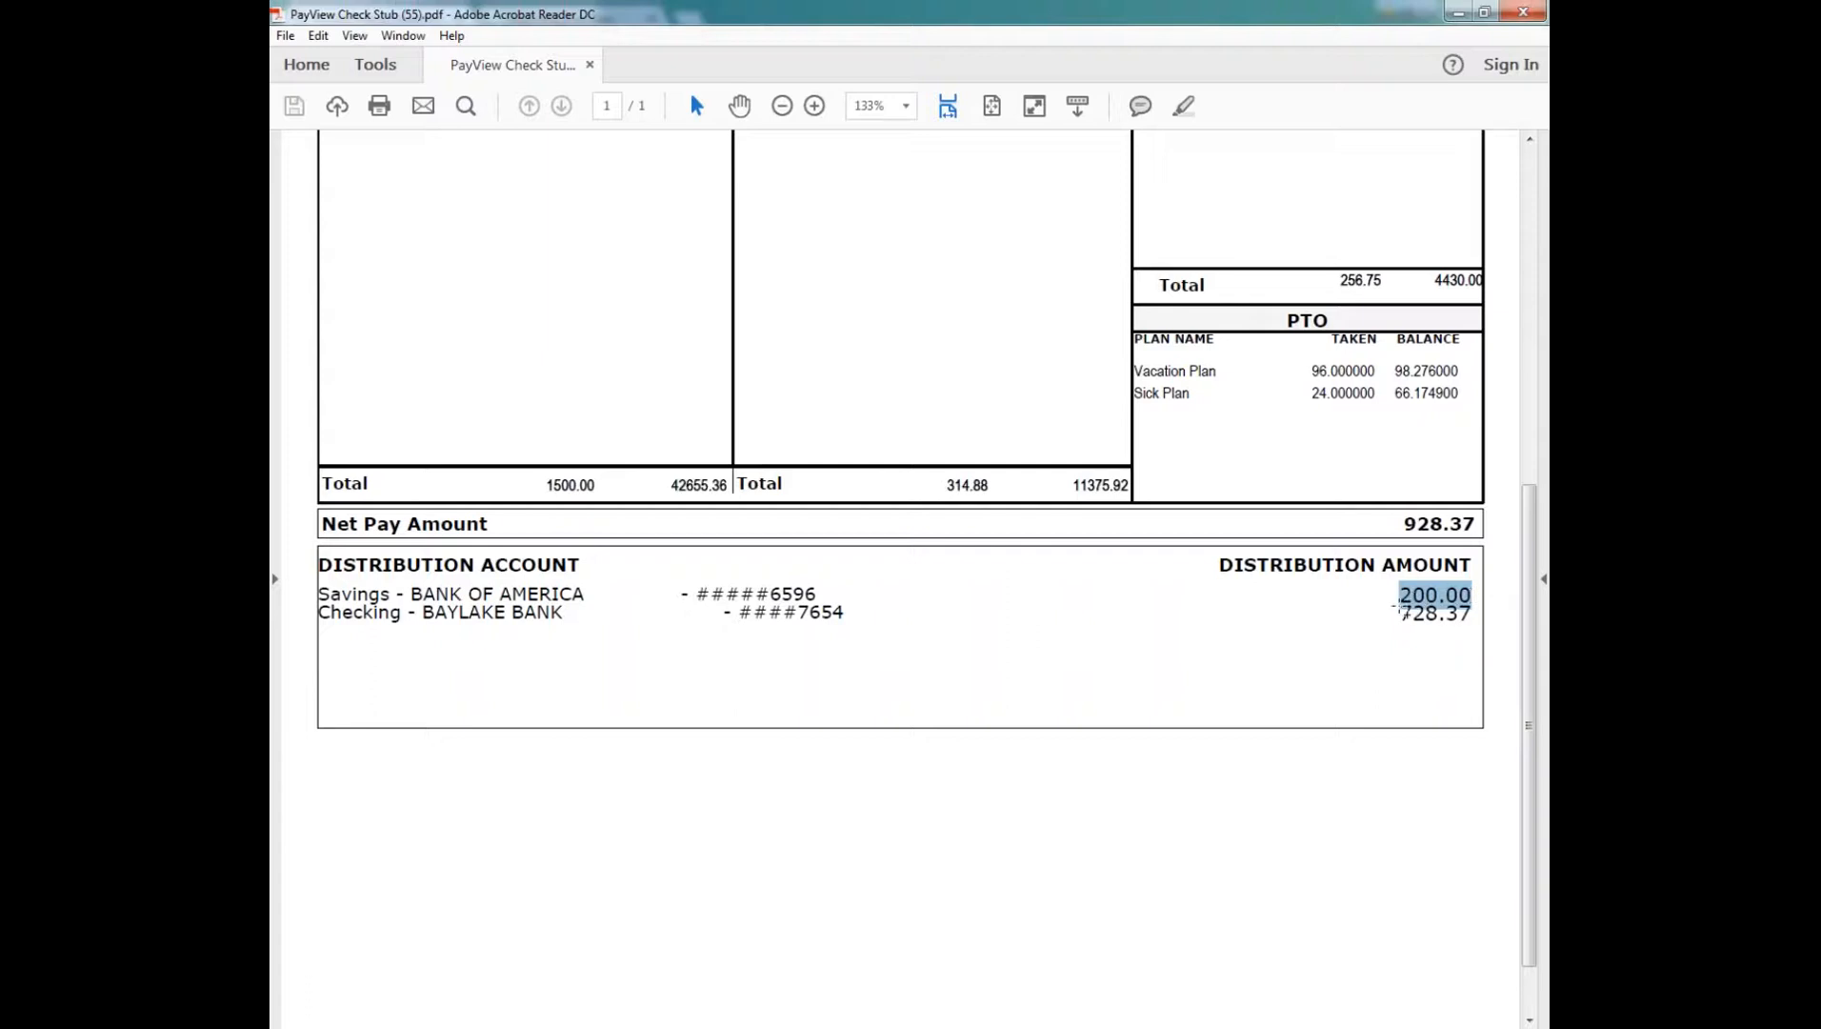
left_click_drag(696, 591, 823, 592)
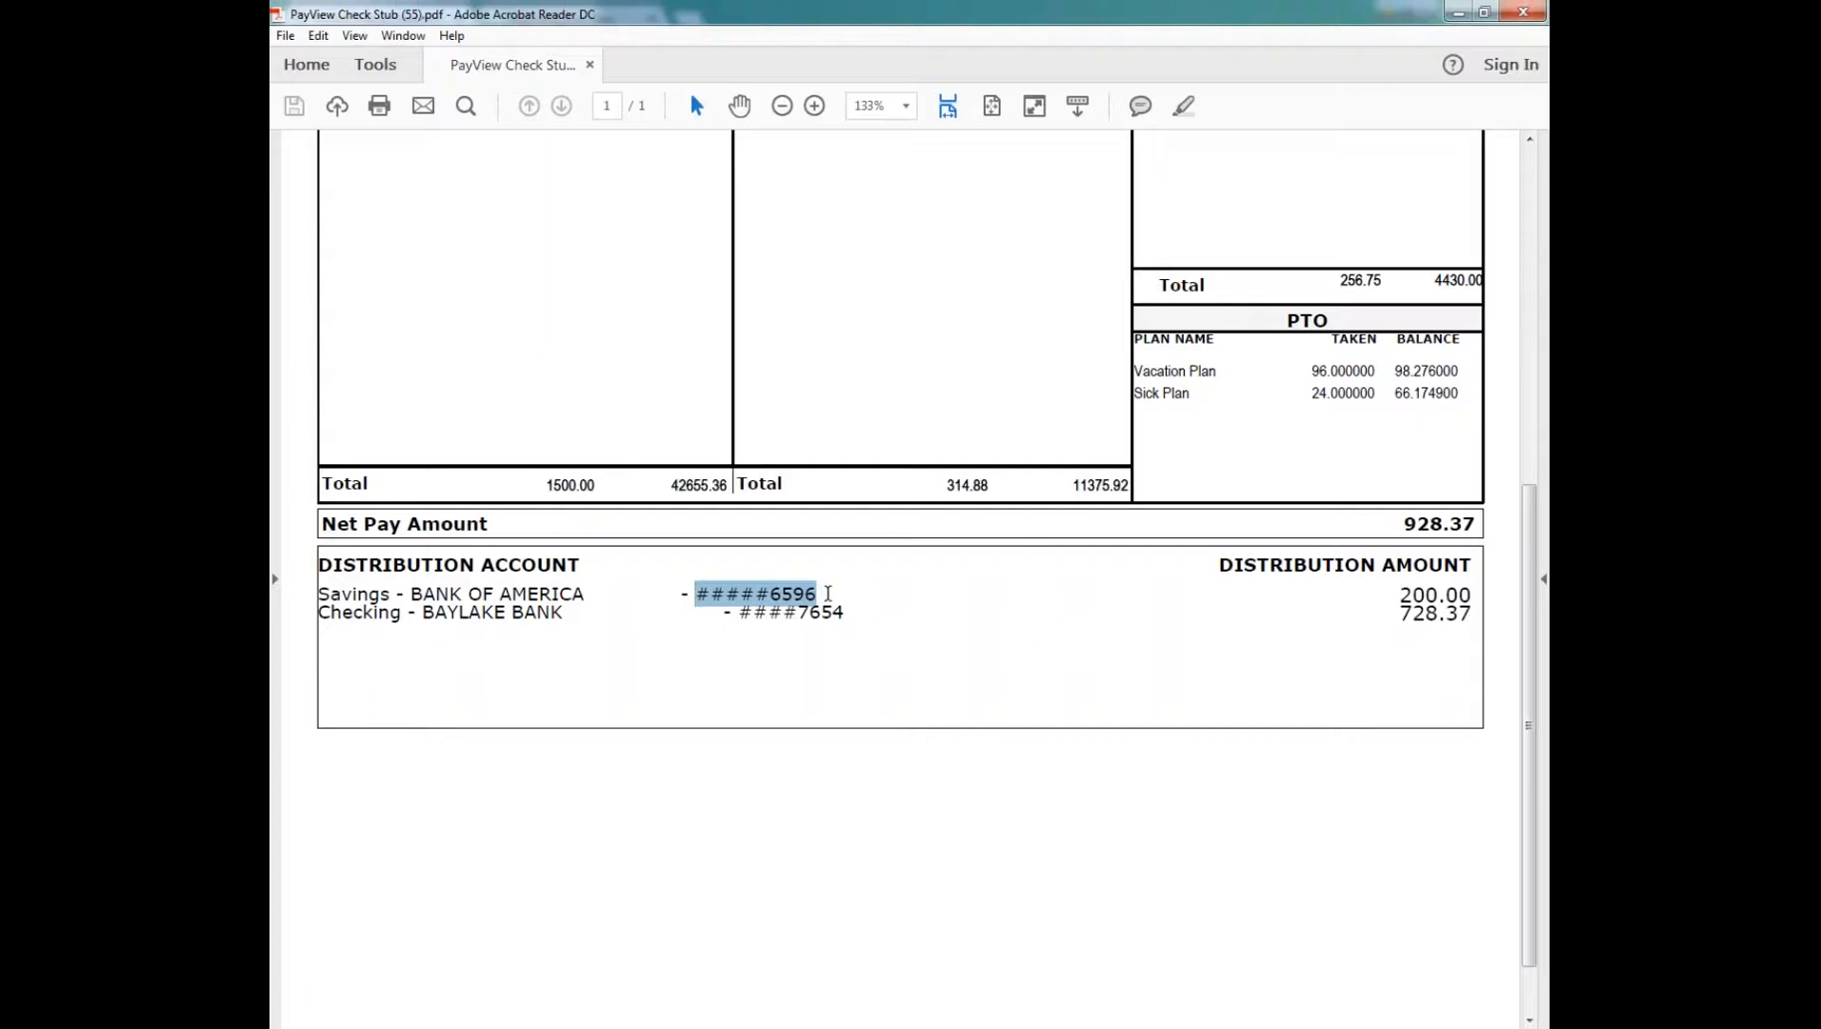
left_click(825, 593)
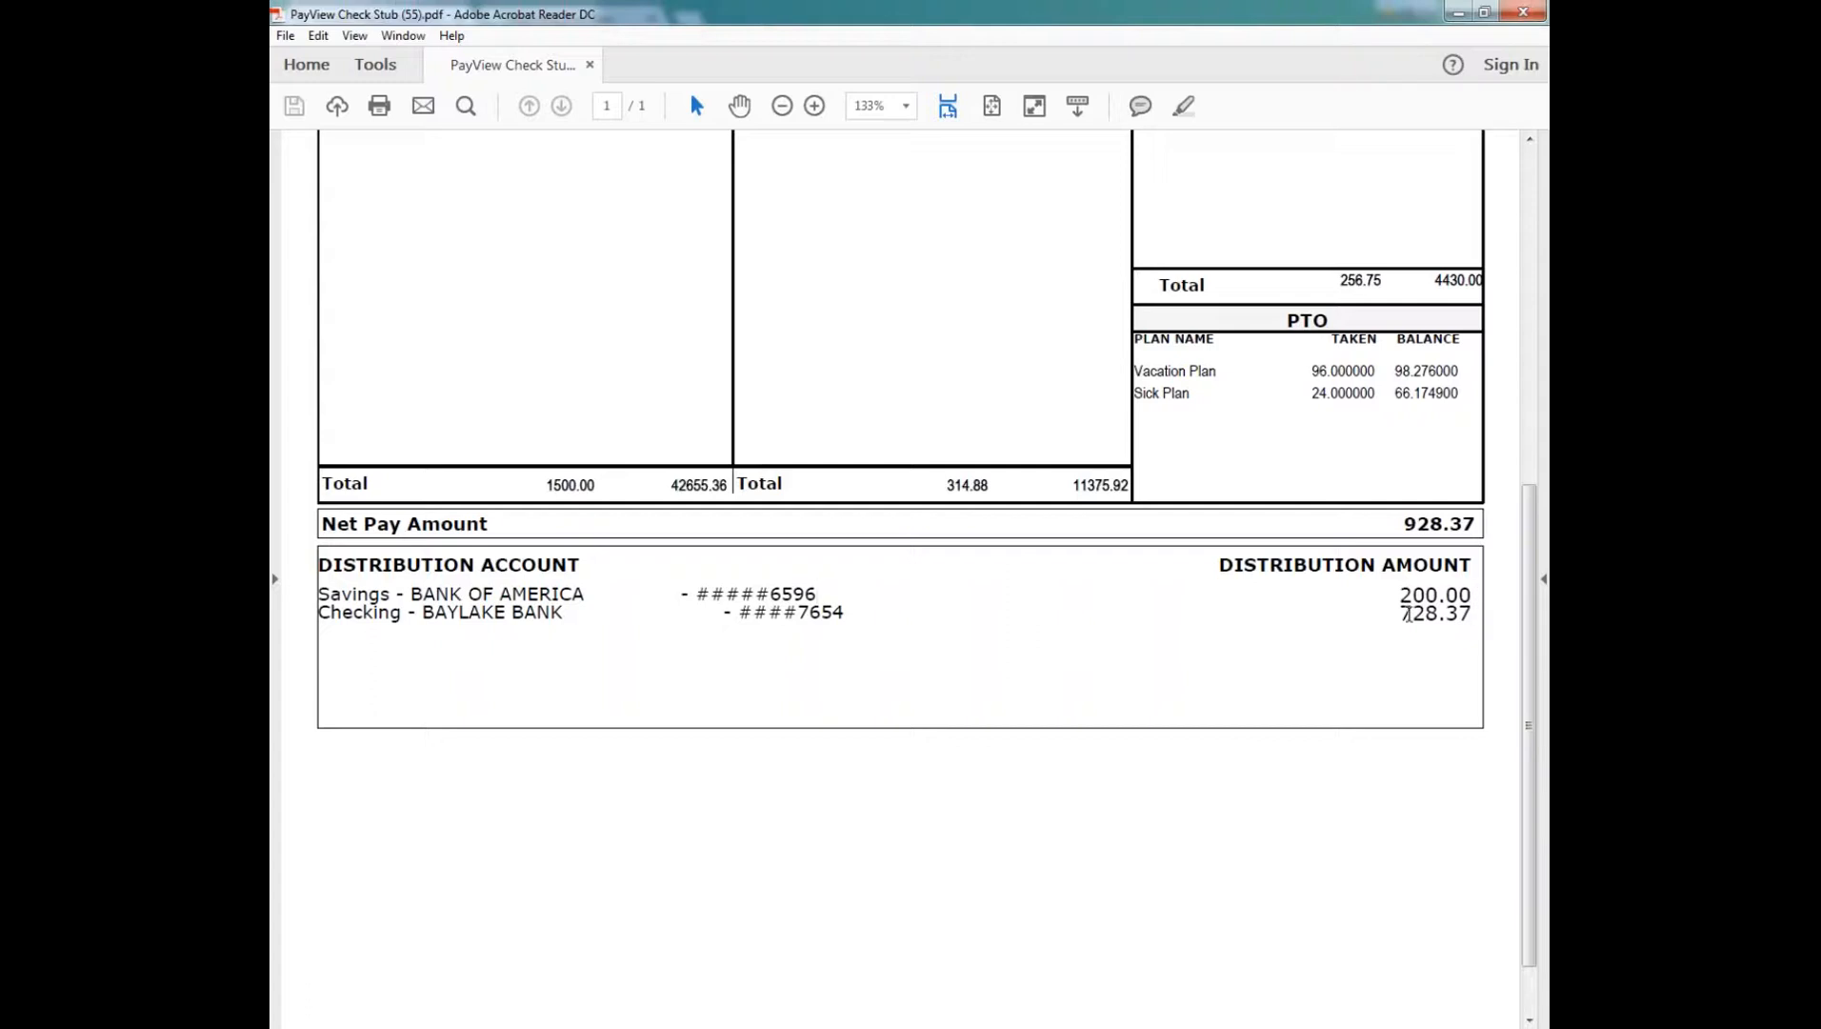
left_click_drag(741, 614, 851, 610)
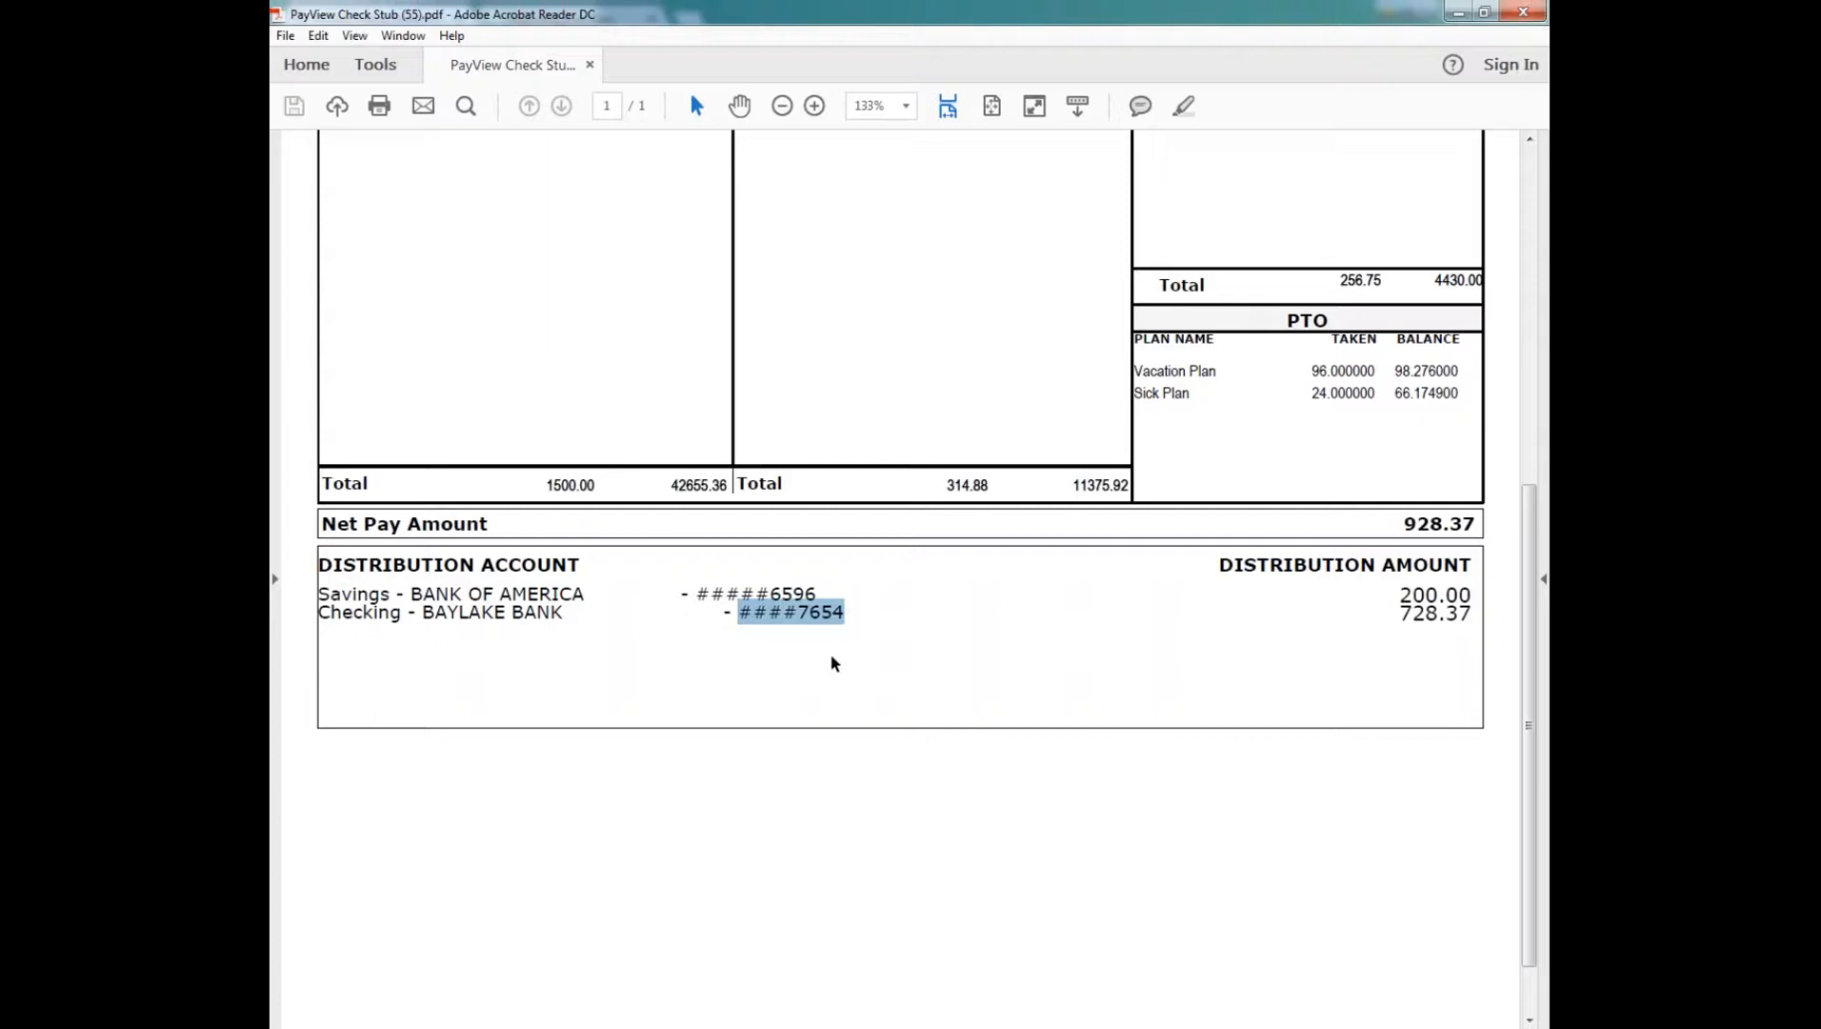
key("Right")
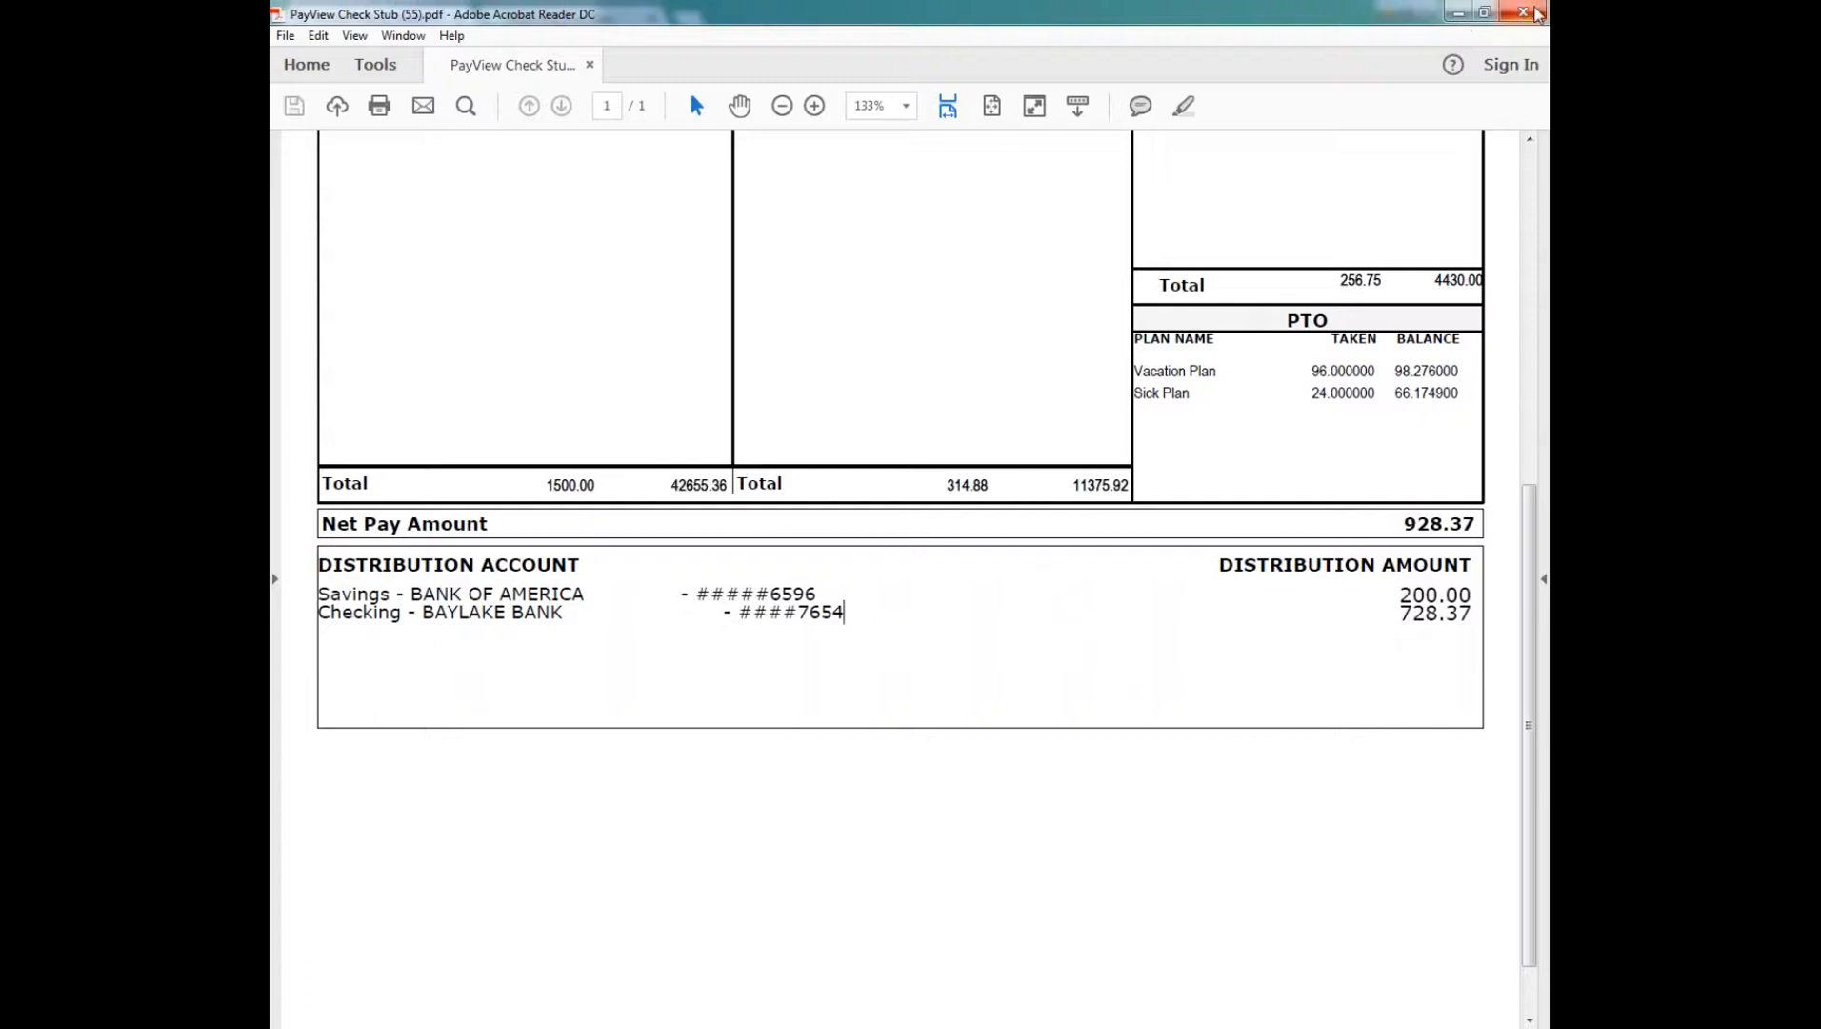
left_click(1524, 12)
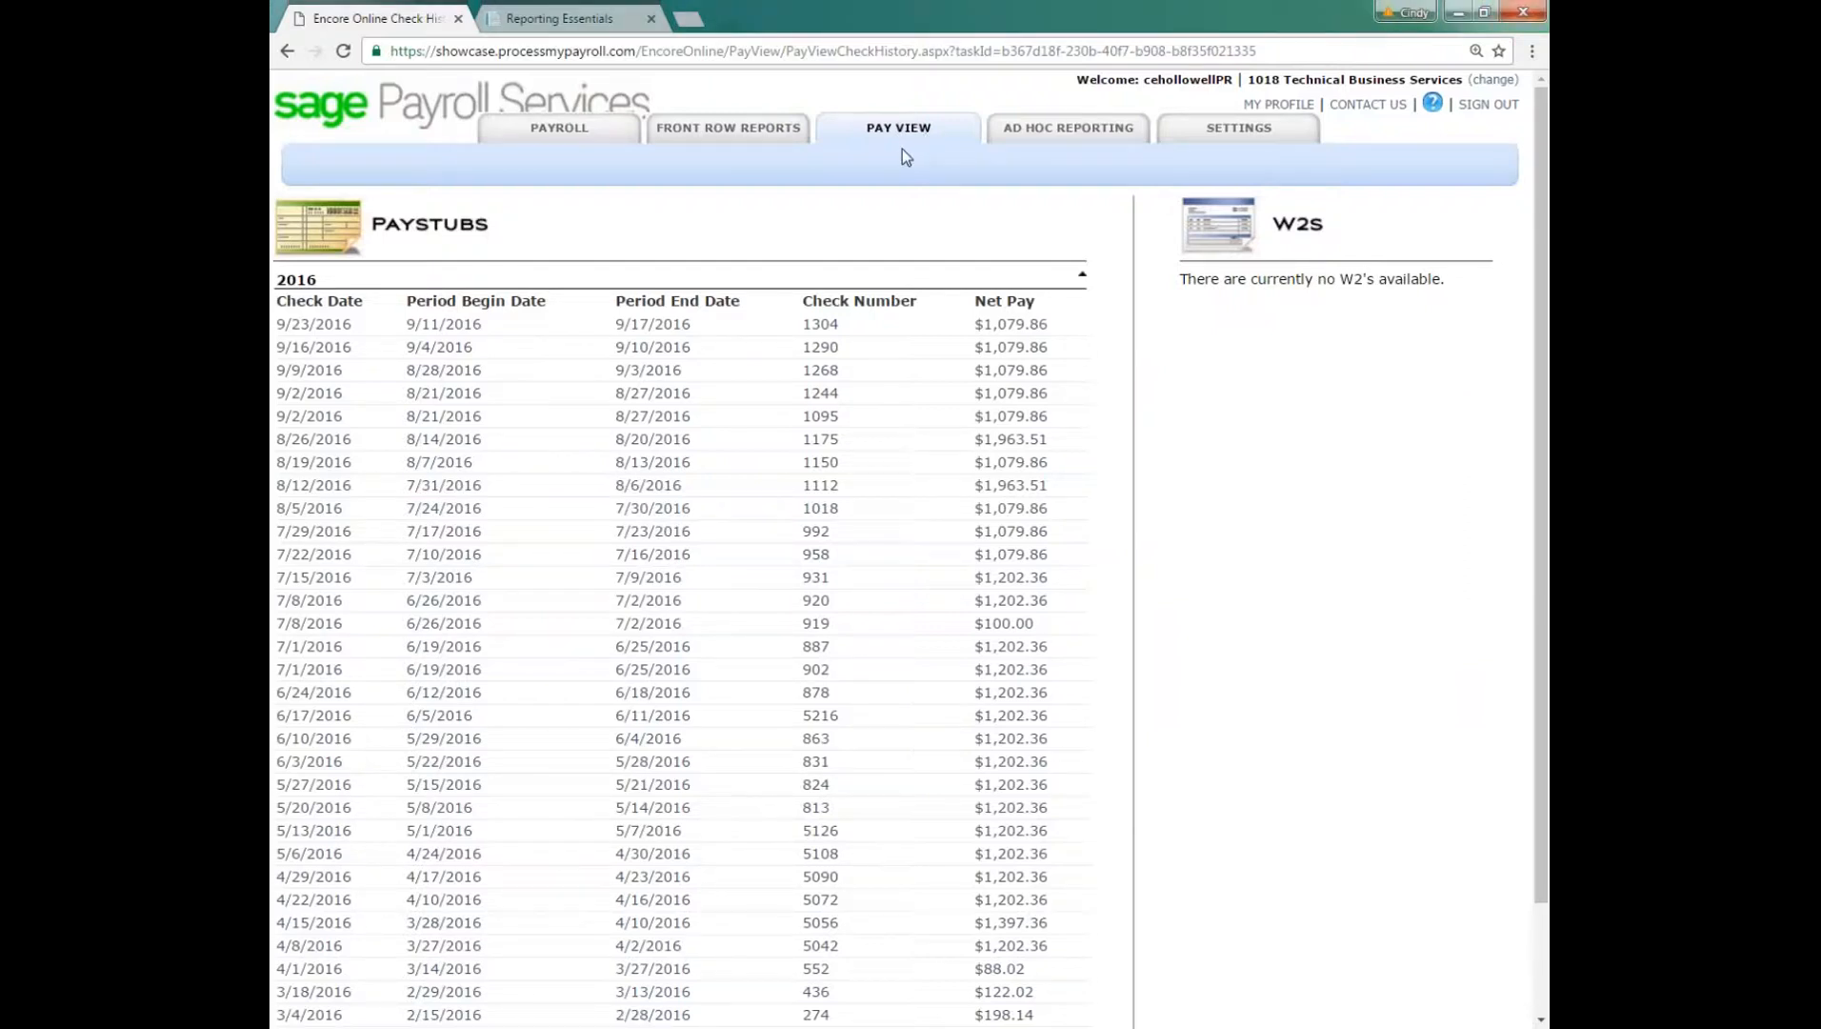
Step: Open current pay run 45 with check date 9/30/2016 from the payroll home page and review its paygrid columns
left_click(562, 131)
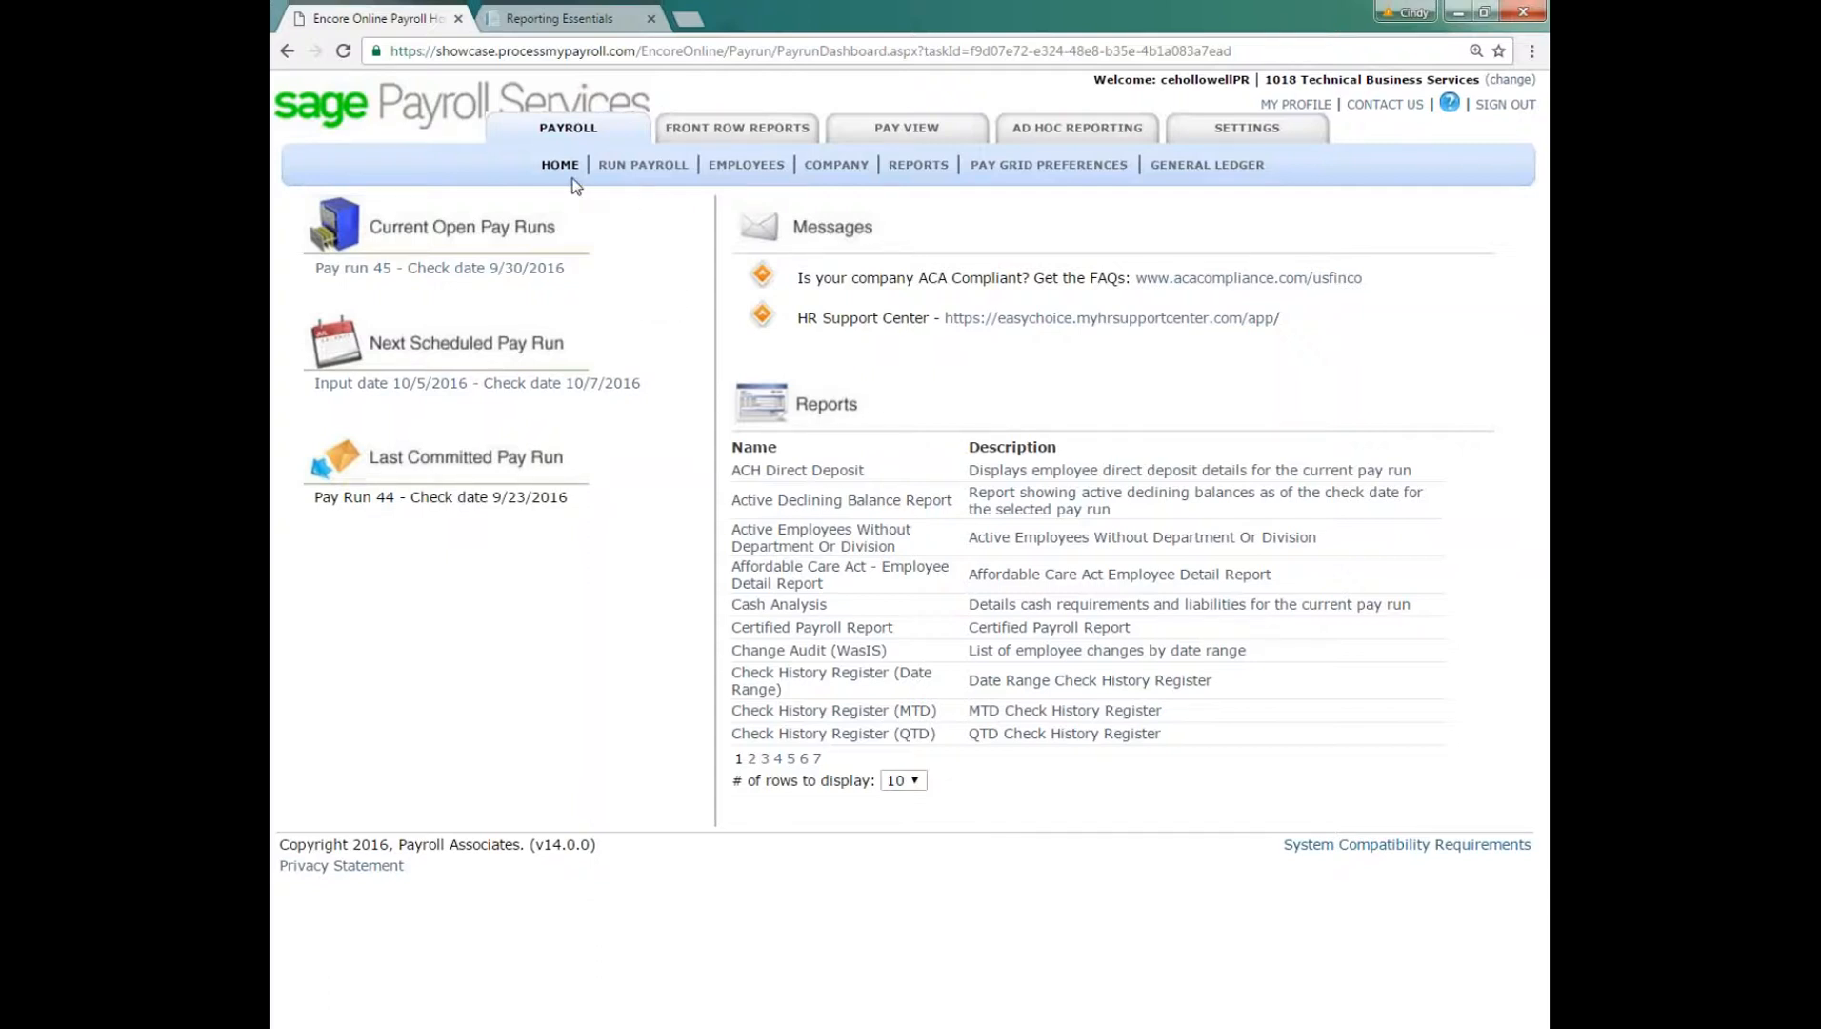
left_click(433, 270)
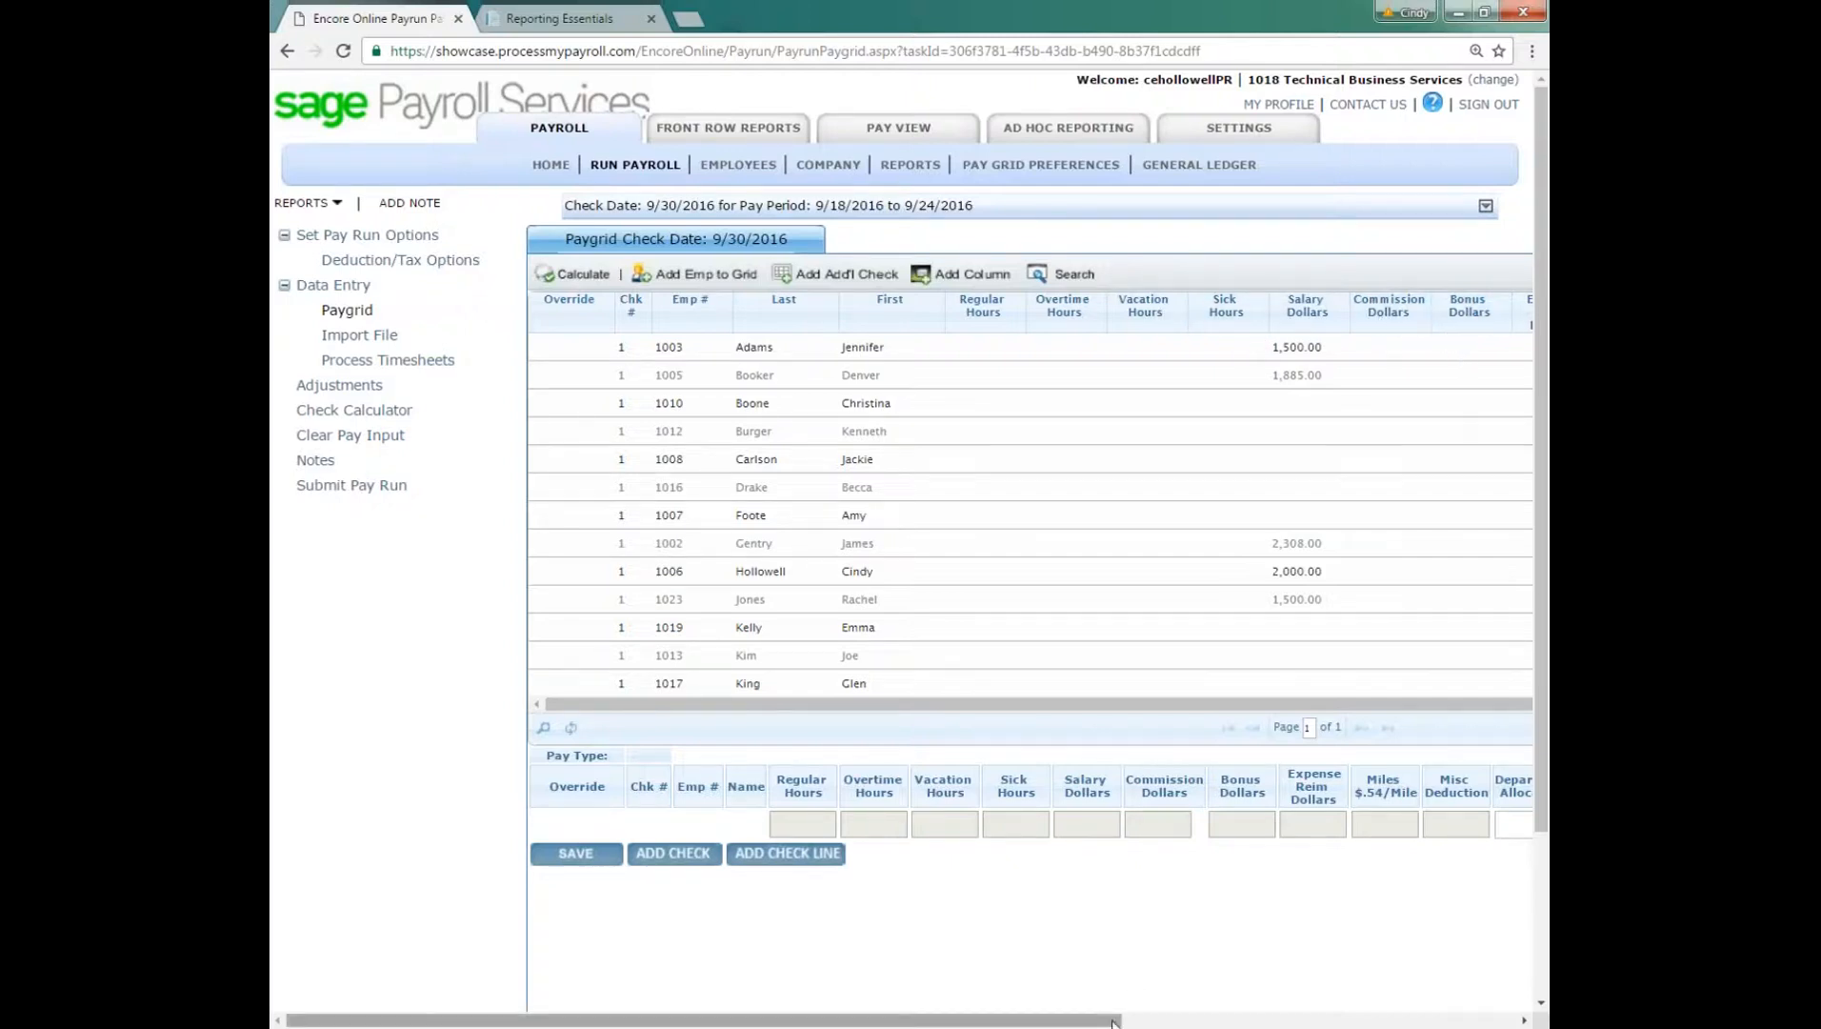
left_click_drag(1117, 1022, 1215, 1025)
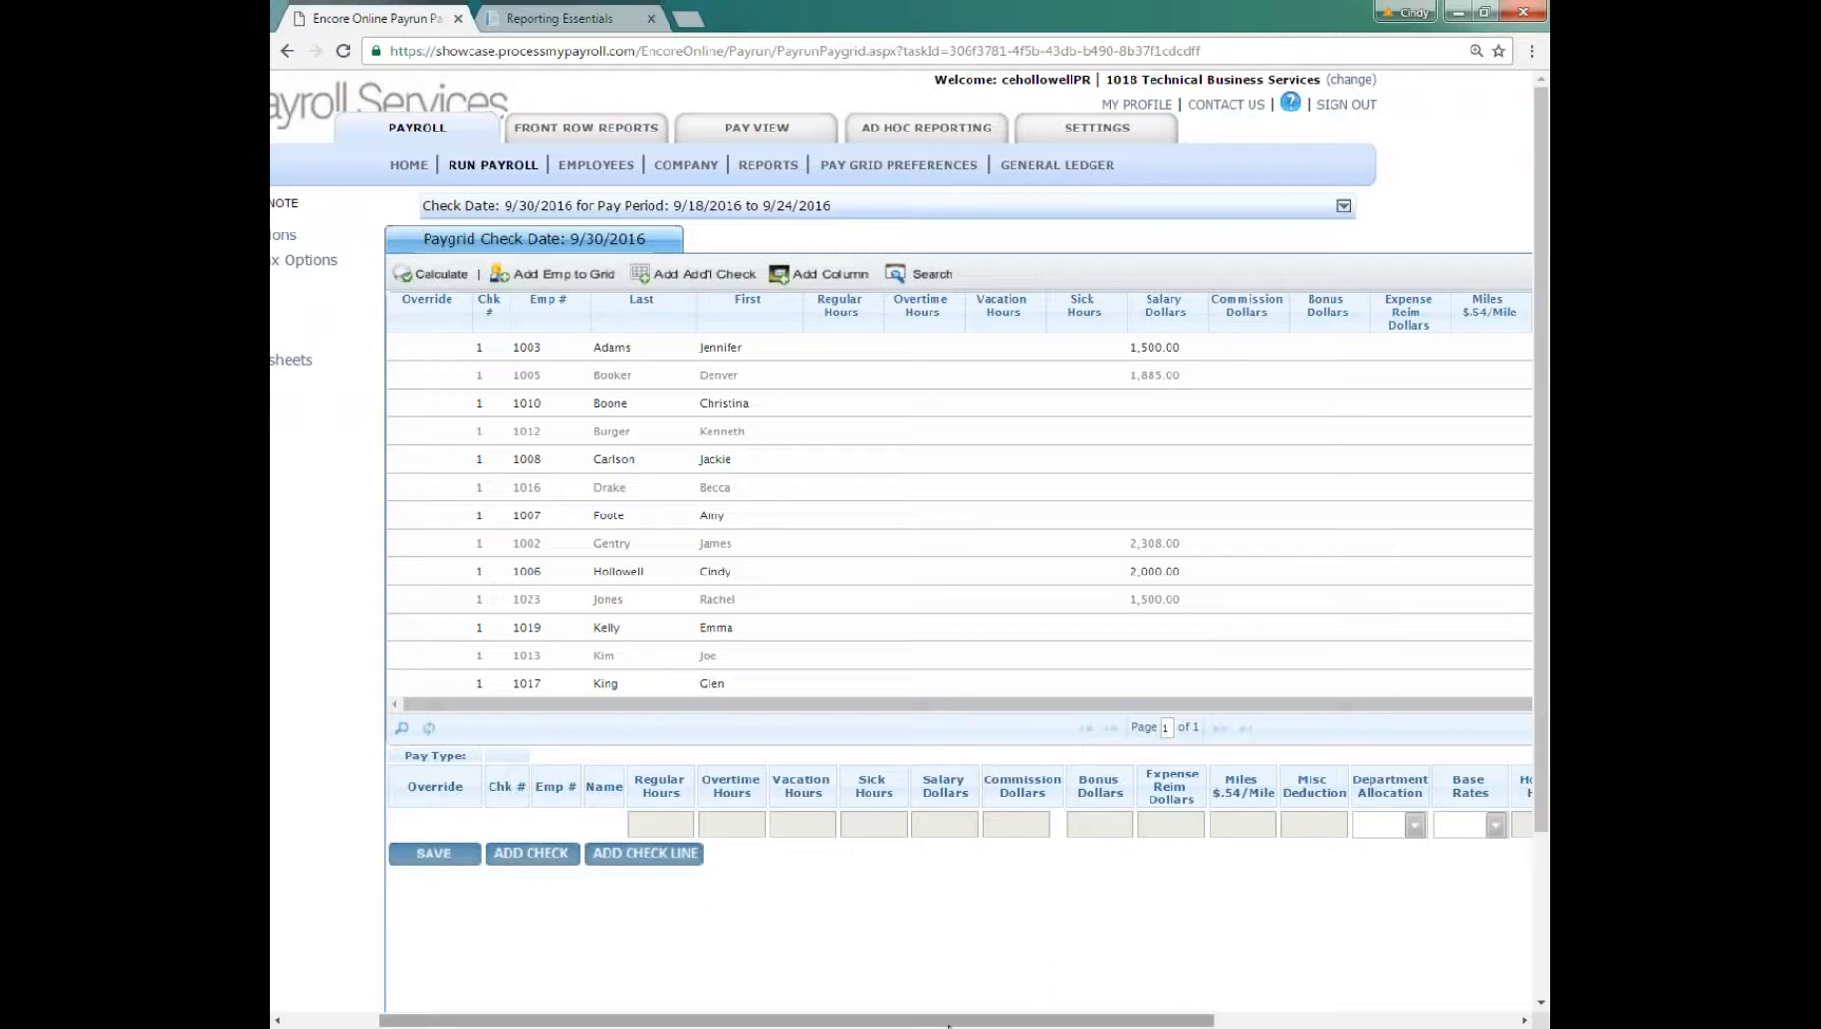
left_click_drag(947, 1025, 853, 1025)
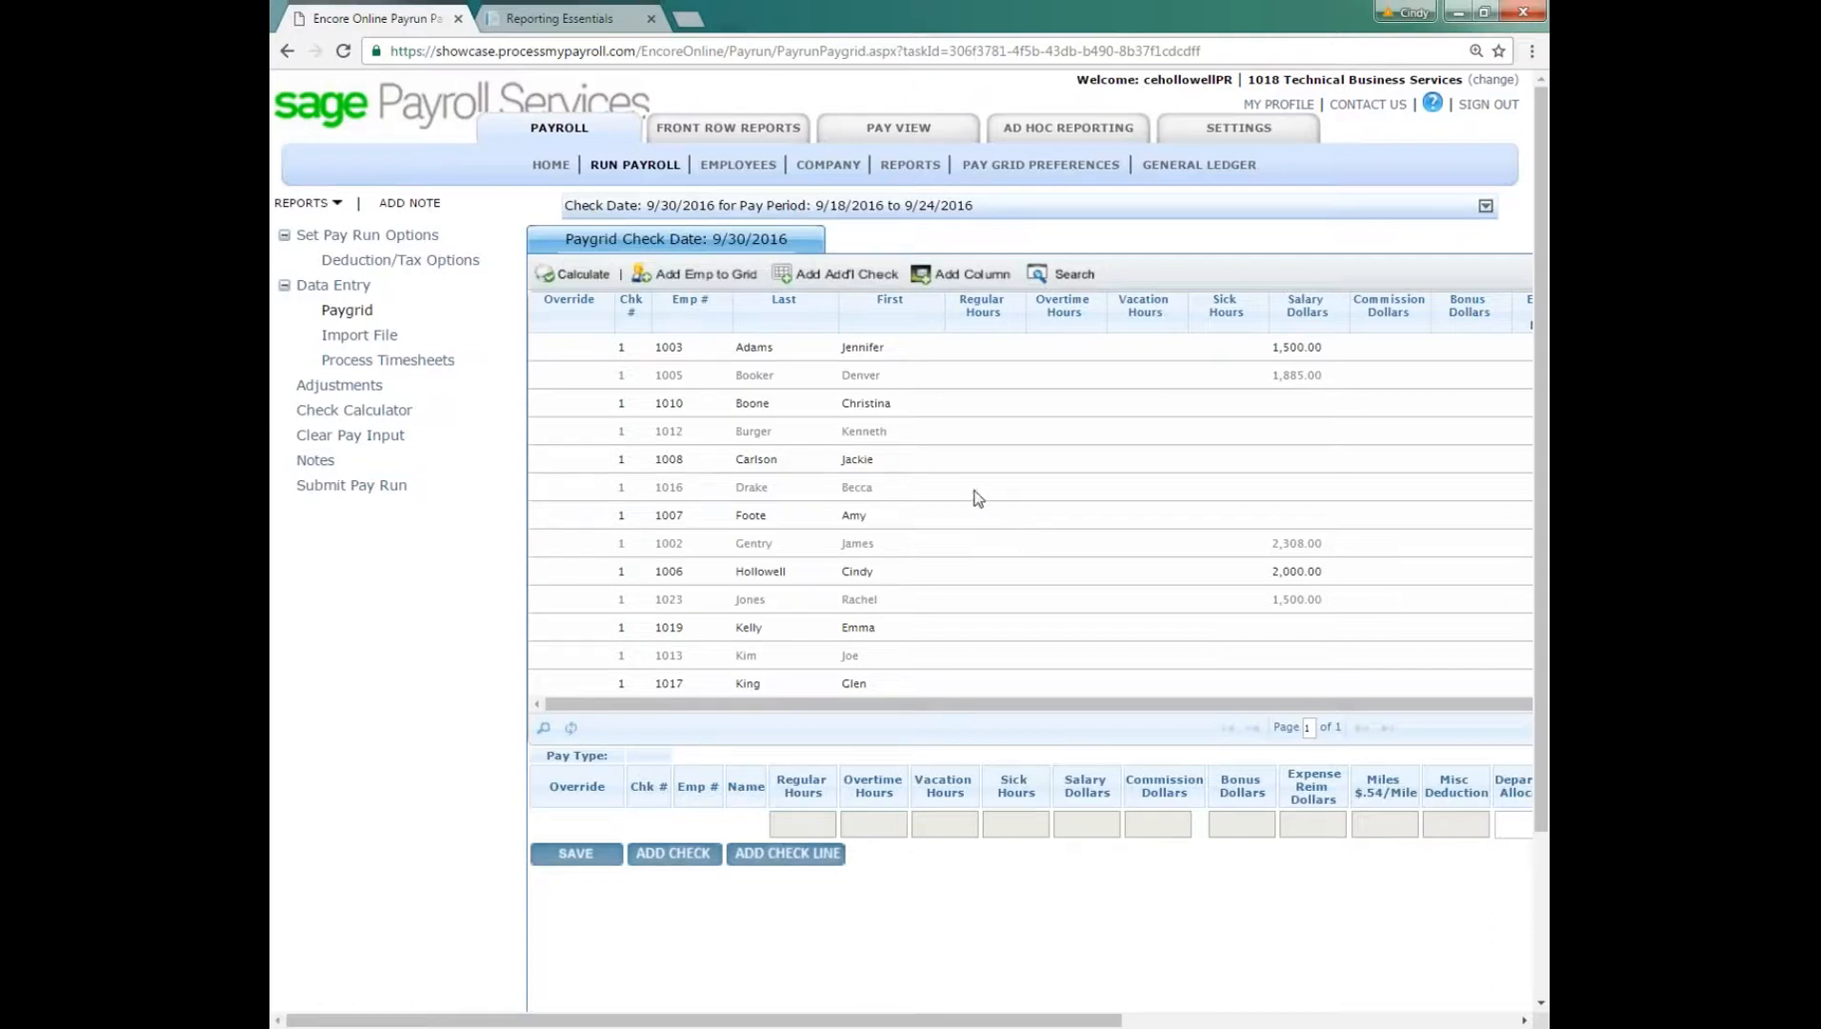
Step: Import Pay Grid Import.LTS.csv from the Desktop into the pay run, and dismiss the import result
left_click(358, 338)
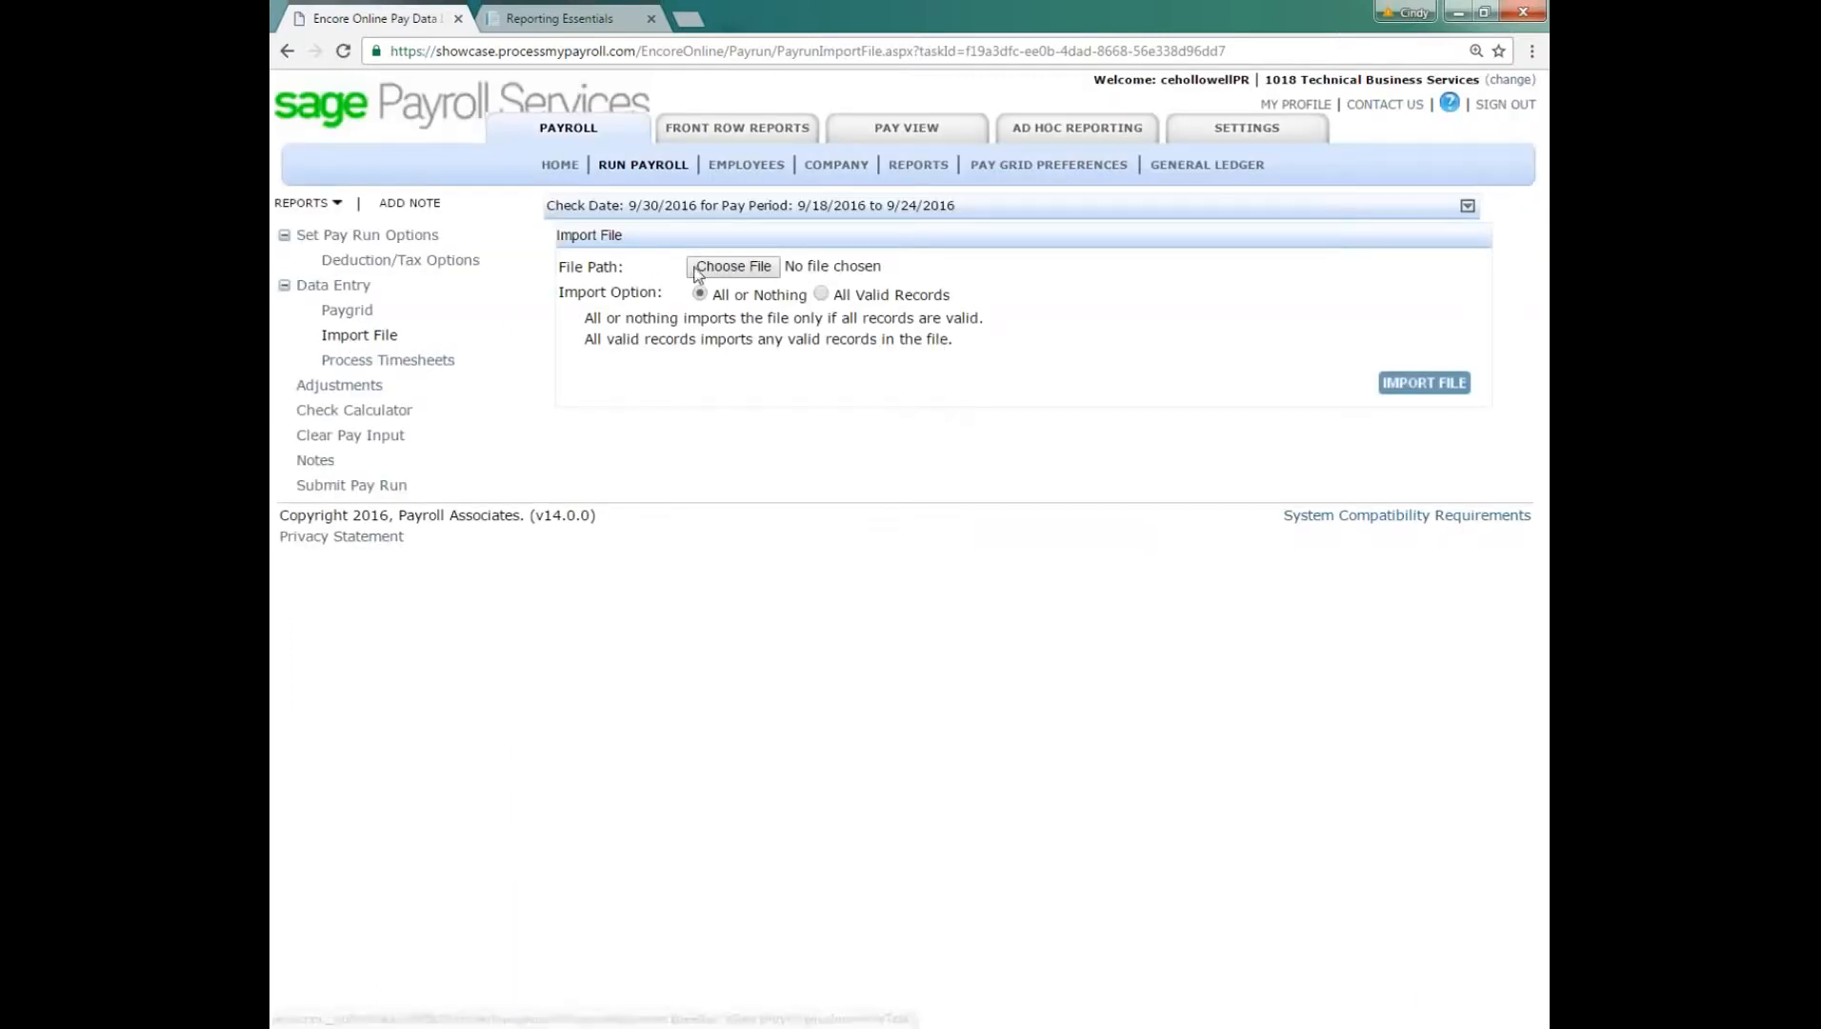
left_click(735, 267)
left_click(862, 368)
double_click(530, 373)
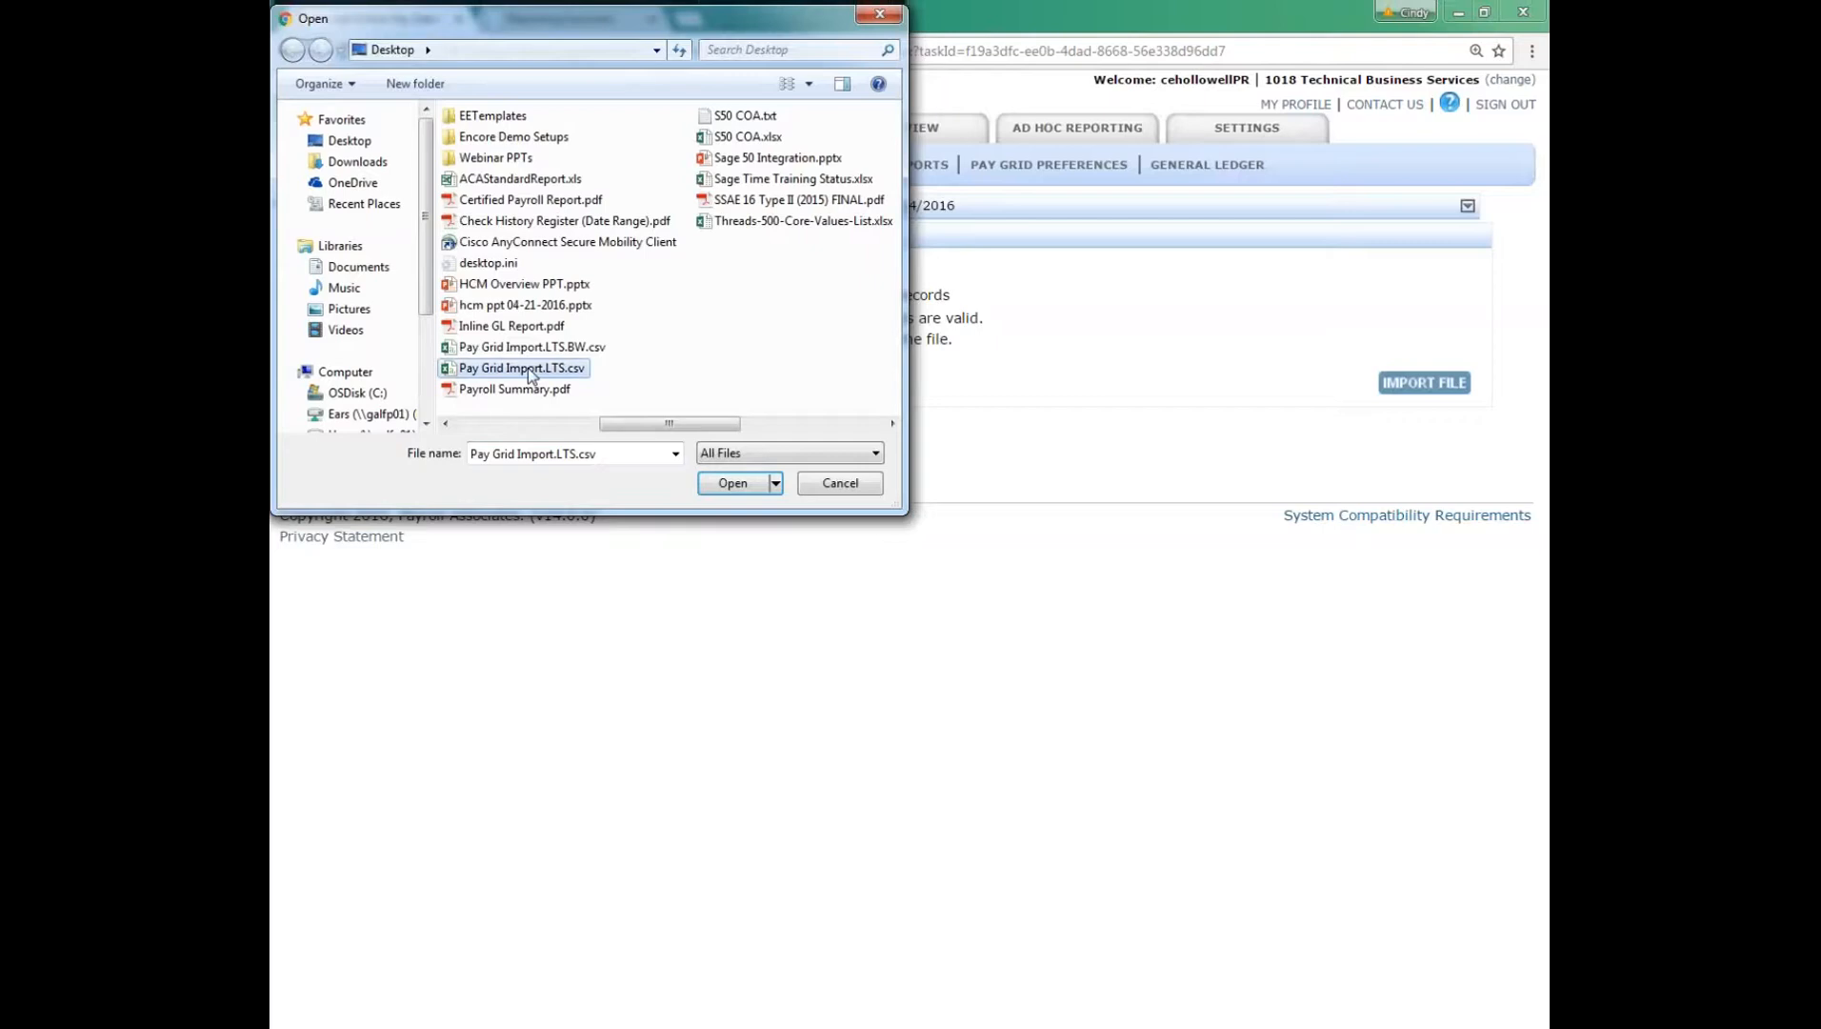
left_click(1419, 384)
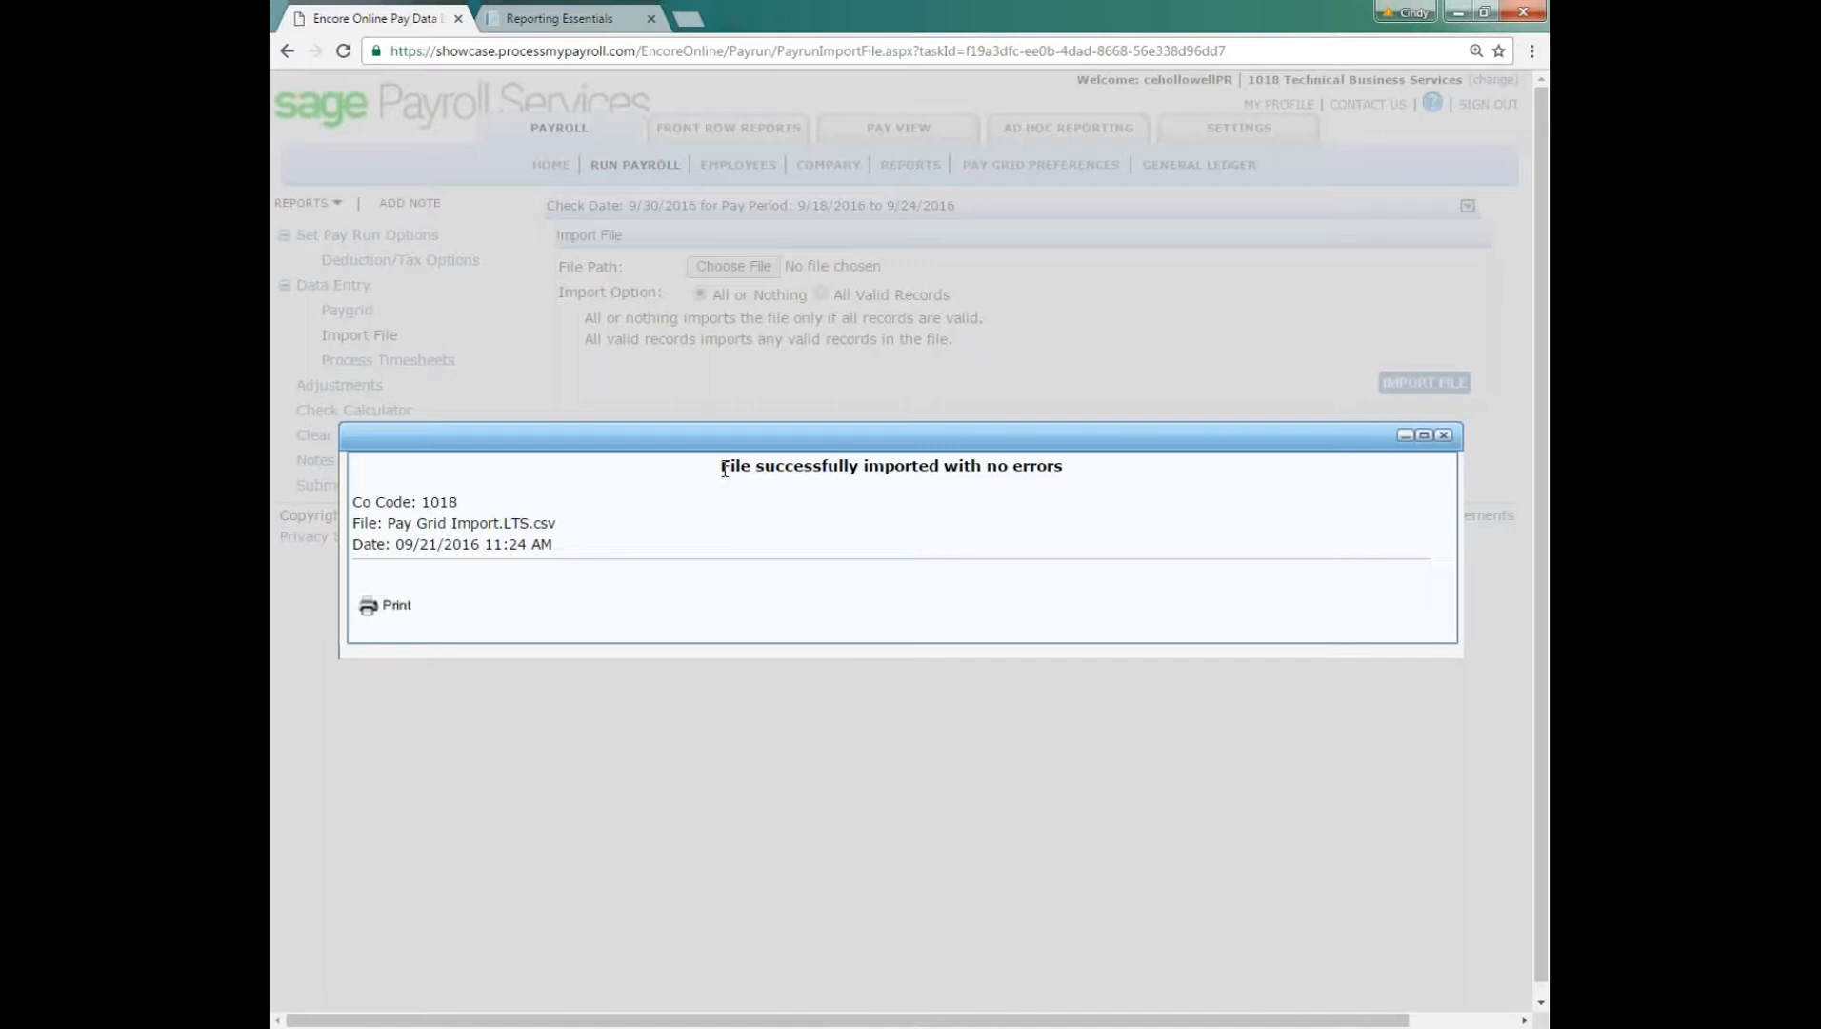
left_click_drag(725, 468, 1074, 469)
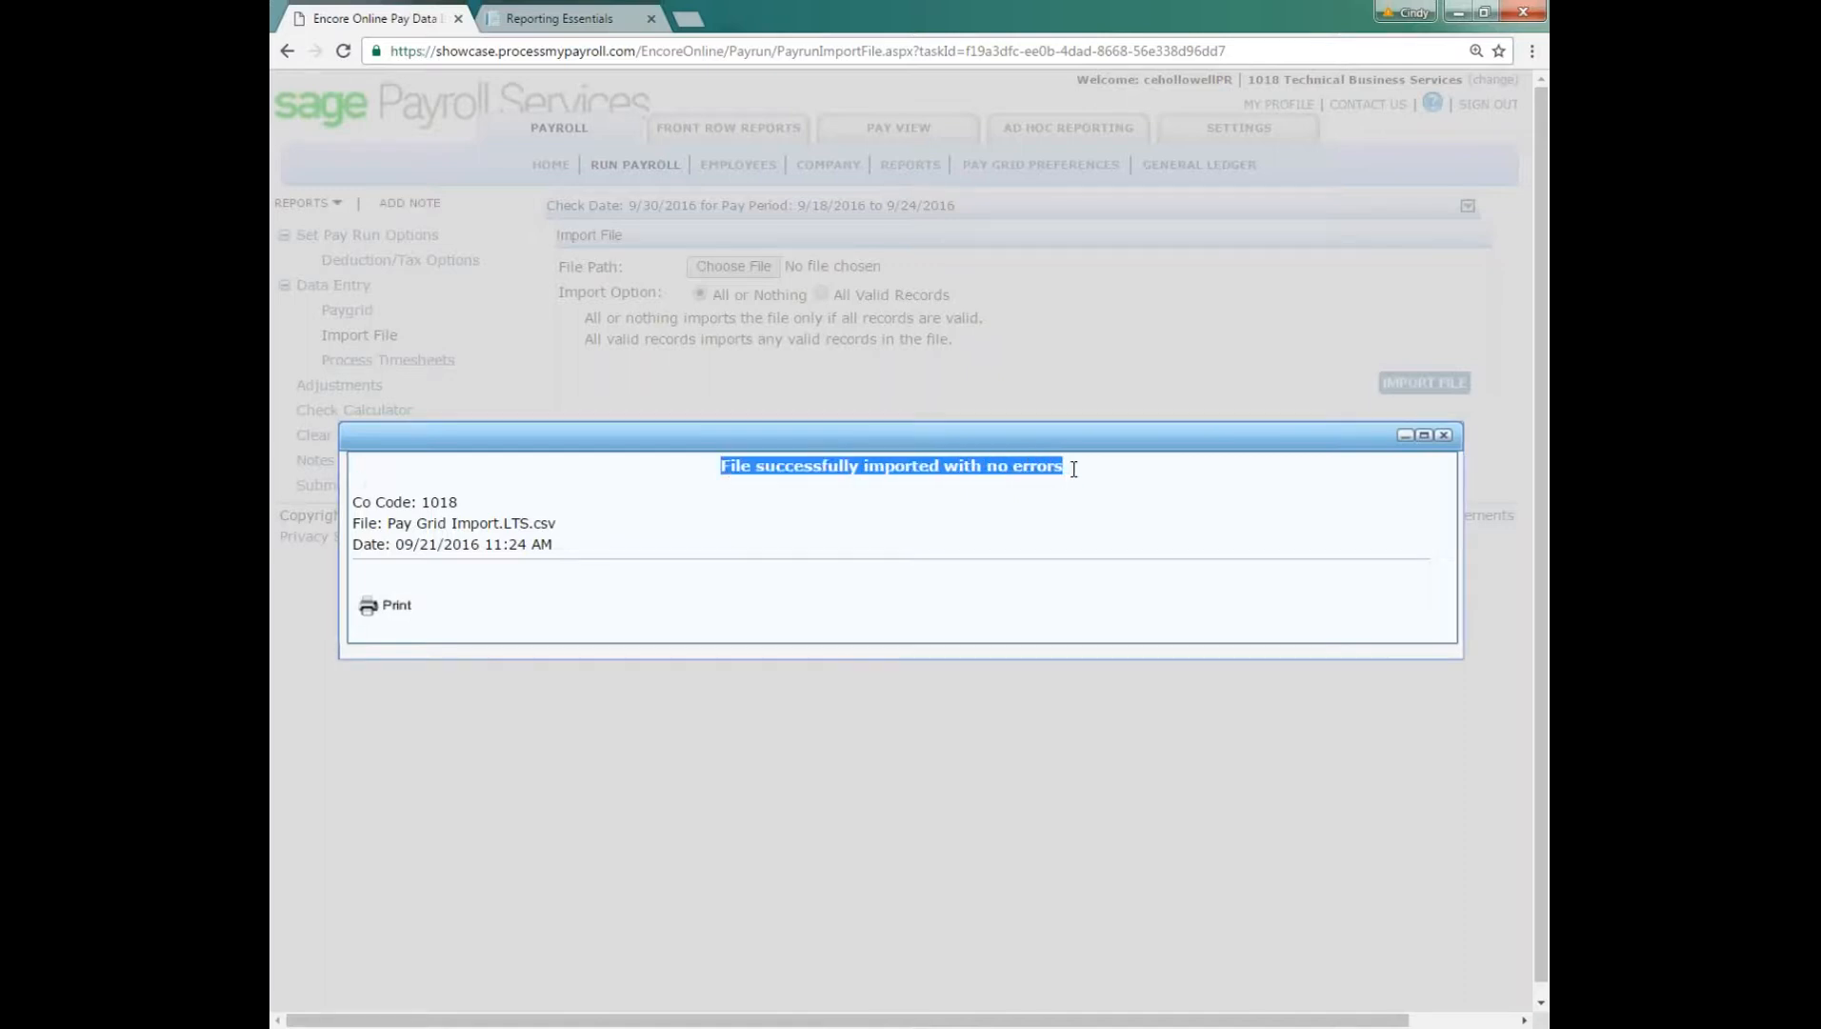
left_click(1442, 436)
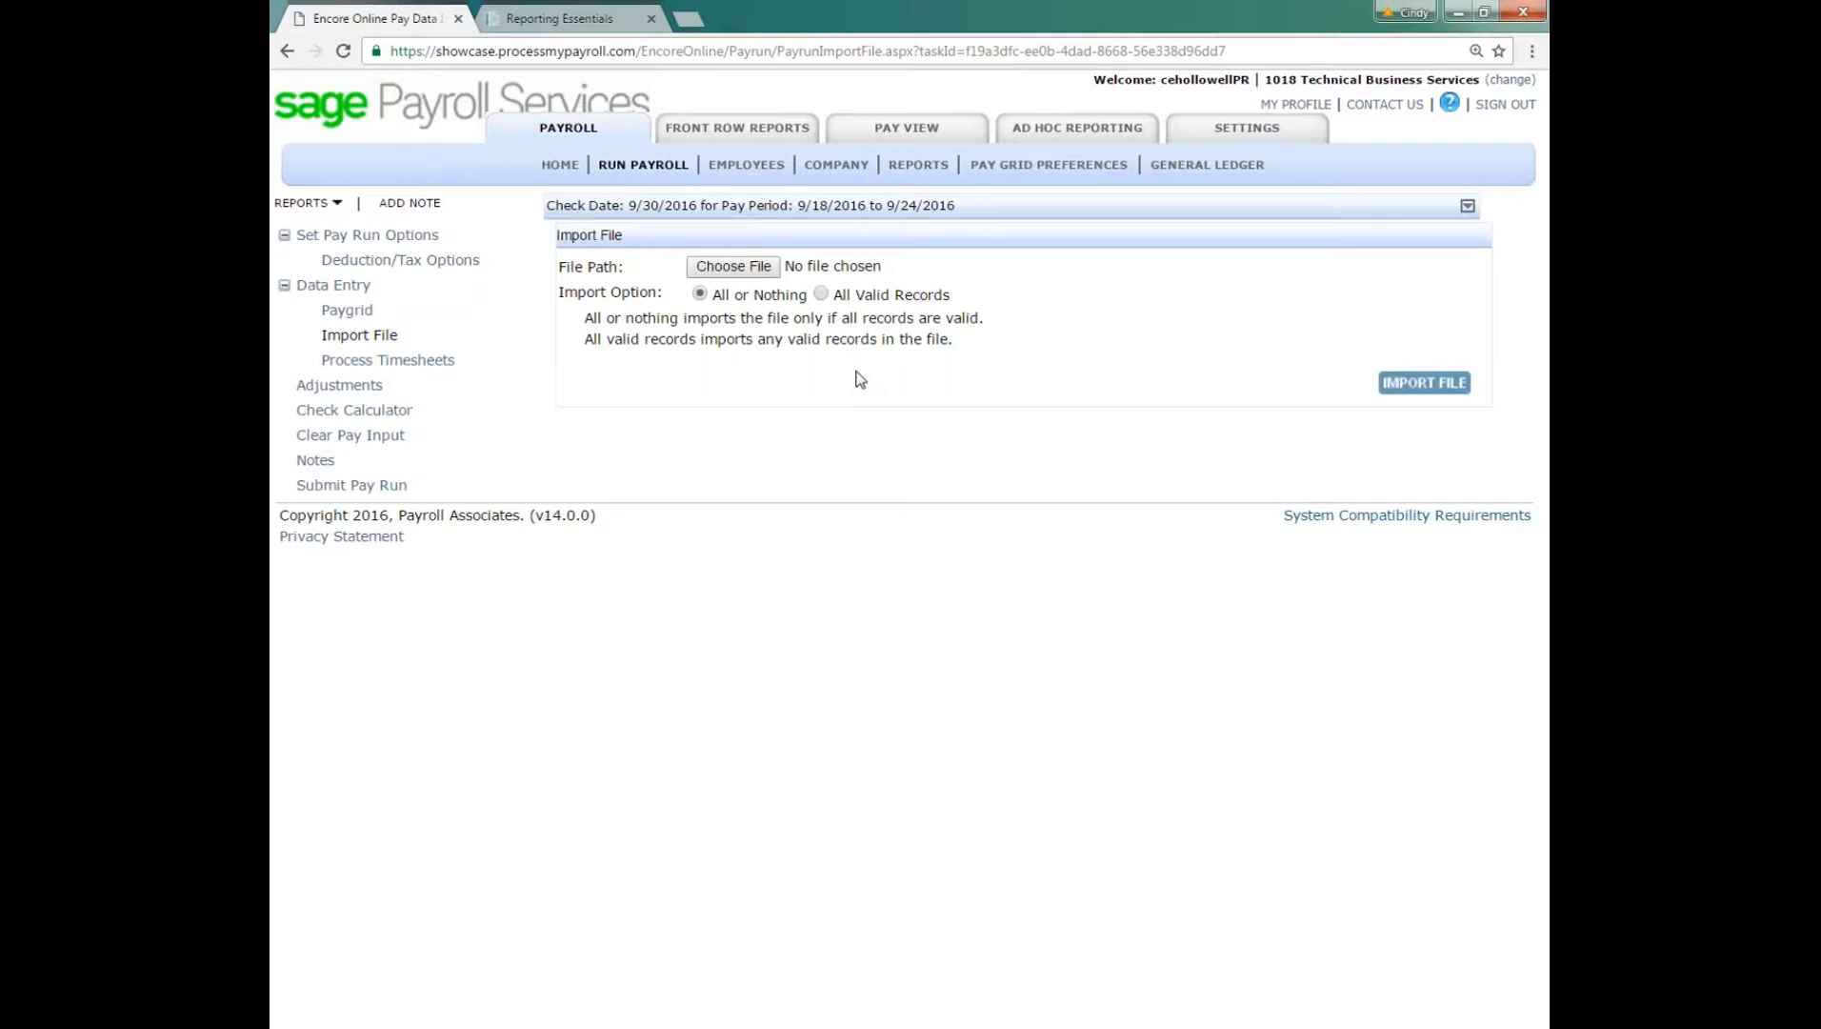
Step: Return to the paygrid and enter 250 bonus dollars for the employee in the third row
left_click(376, 314)
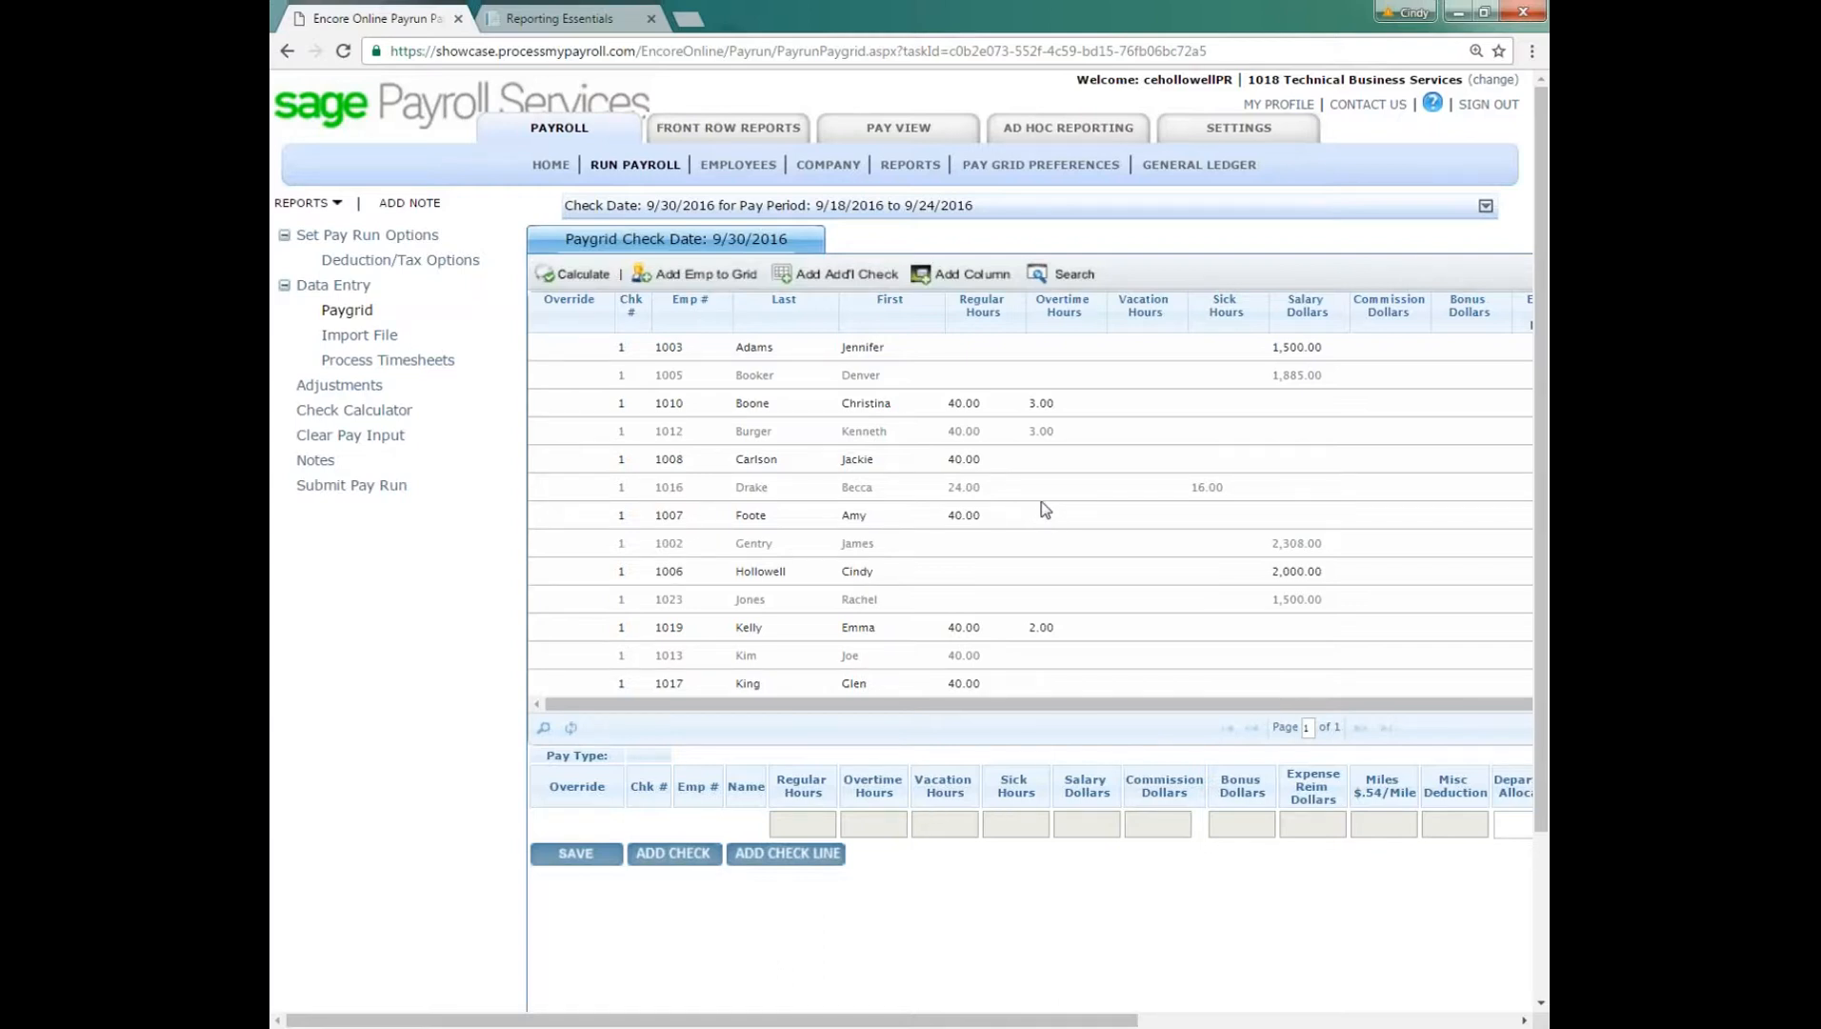
left_click(865, 404)
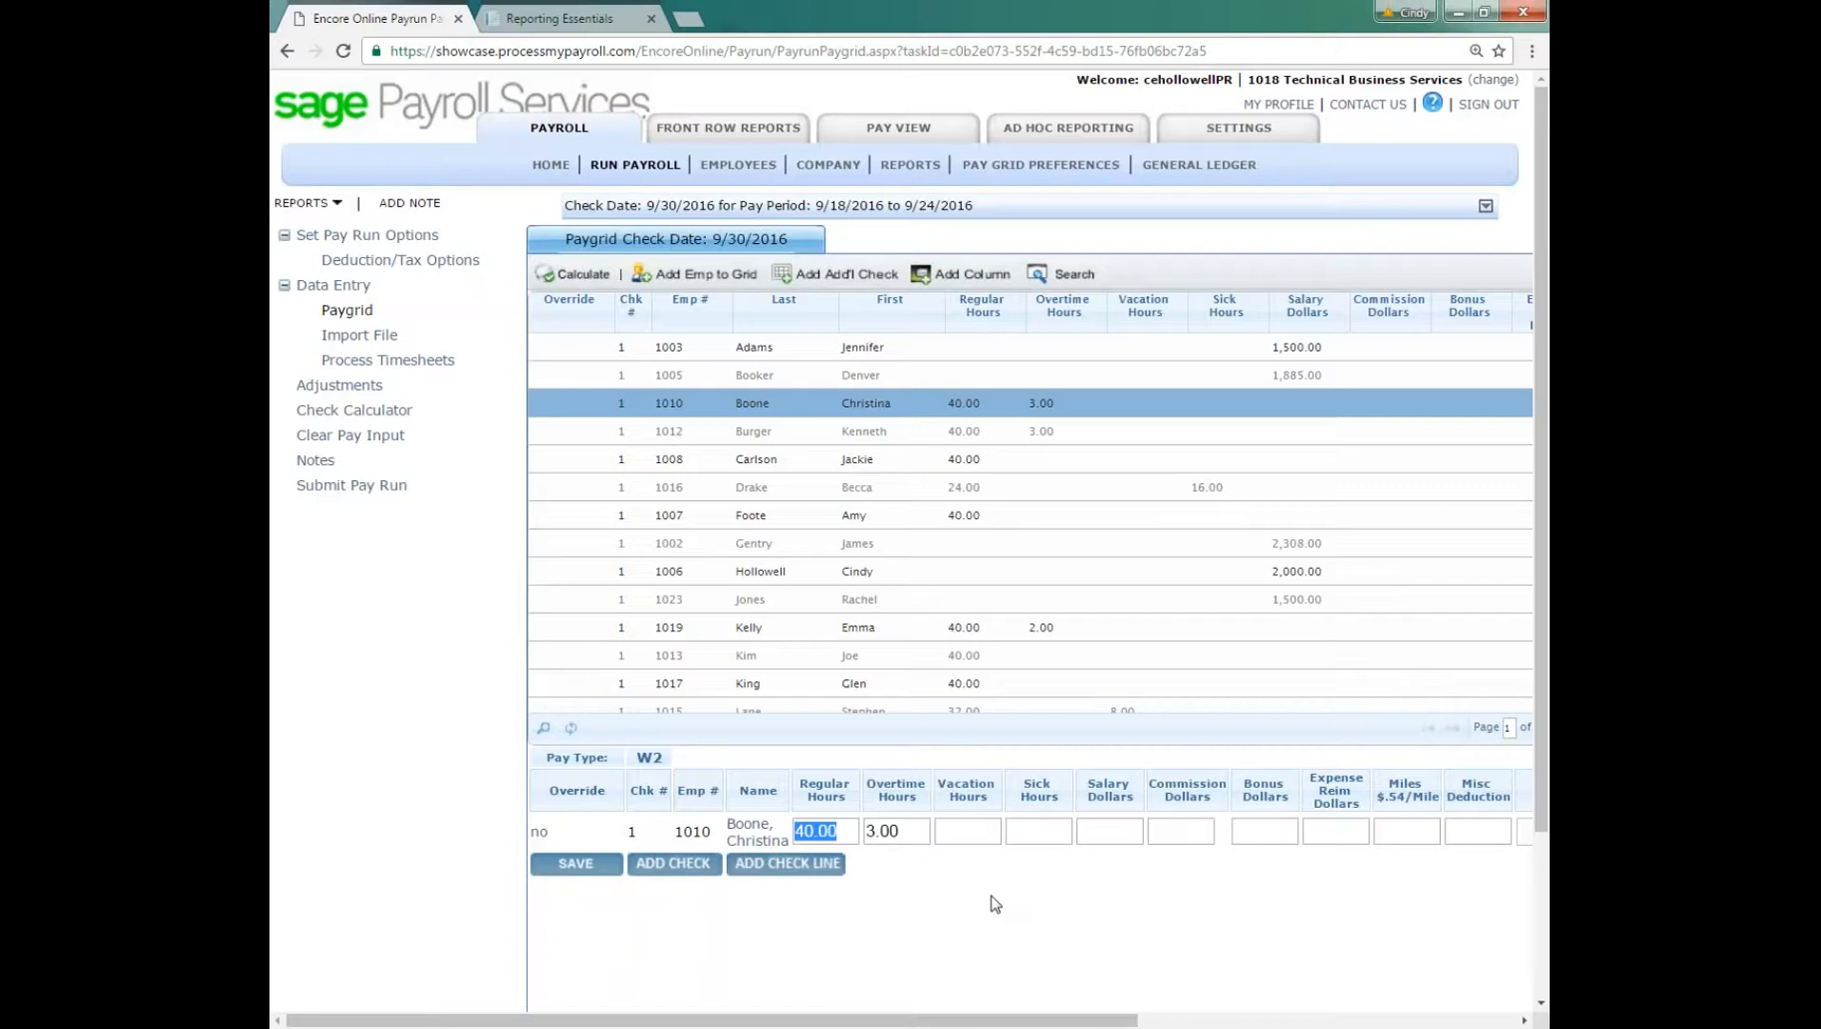
key("Tab")
key("Tab")
key("Tab")
key("Tab")
type("250")
key("Return")
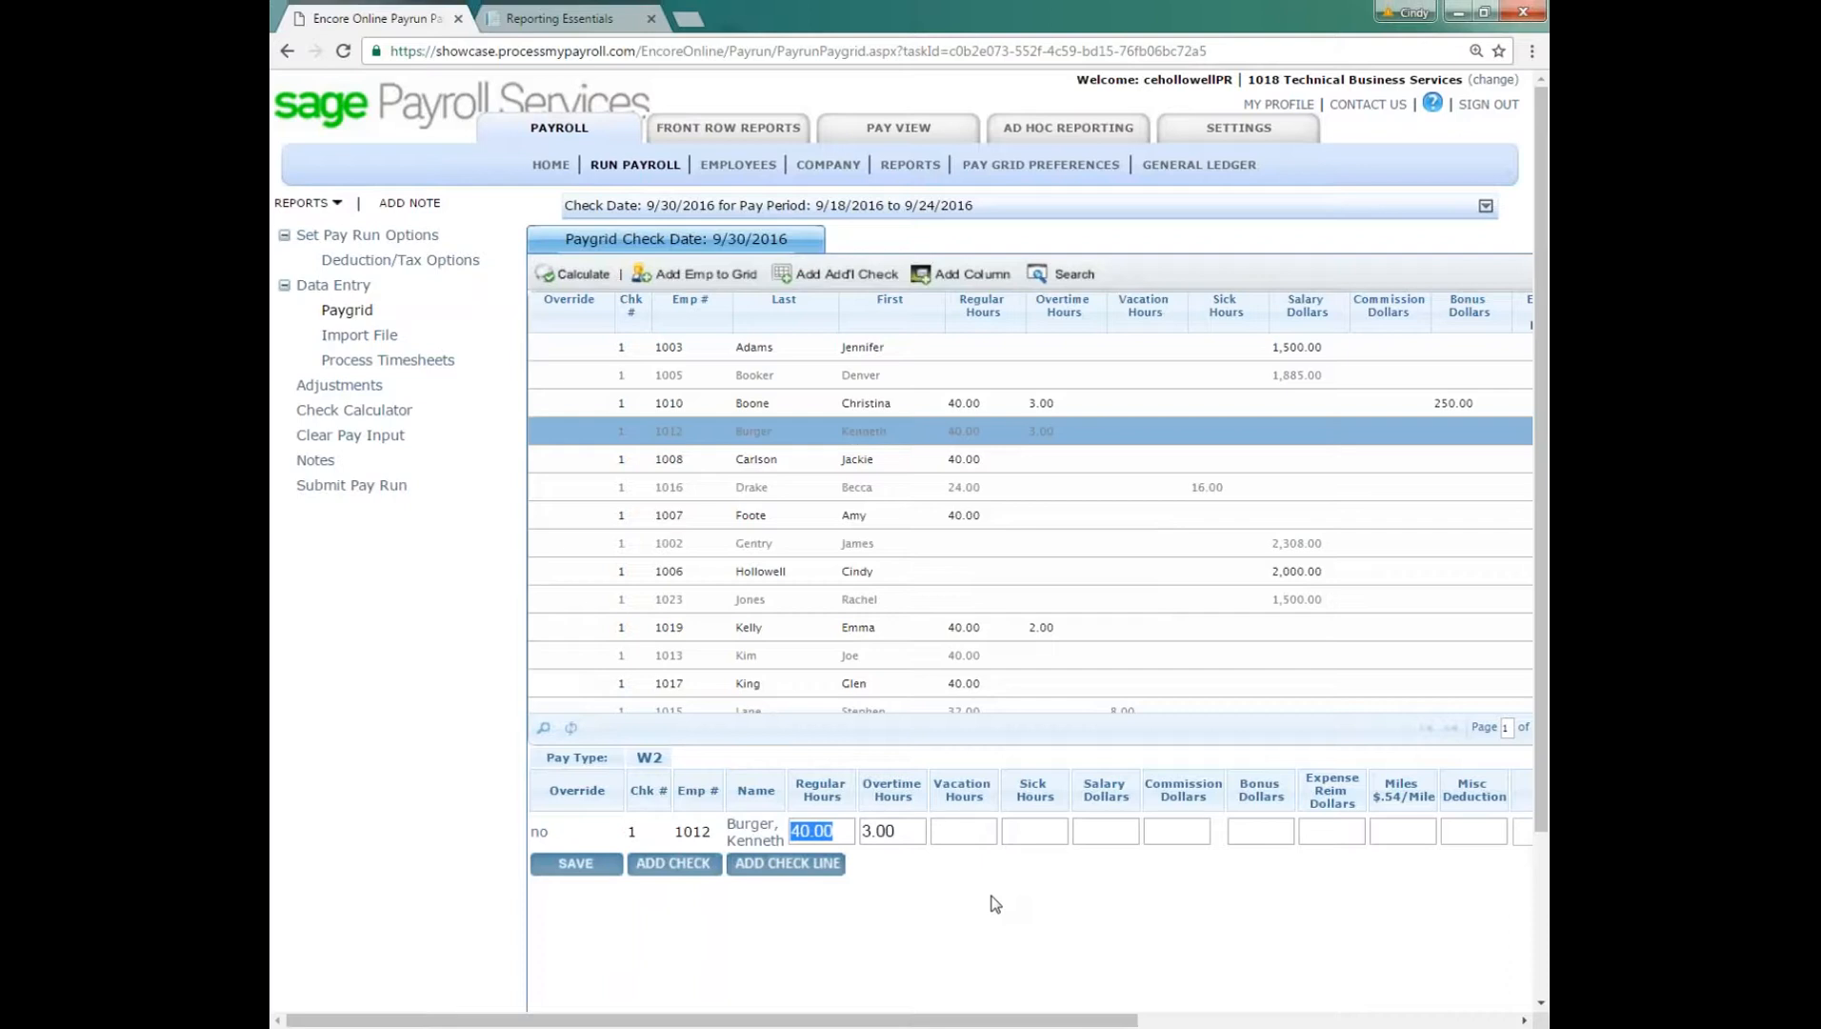
Step: Skip the fourth row's employee and enter 250 bonus dollars for the employee in the fifth row
key("Return")
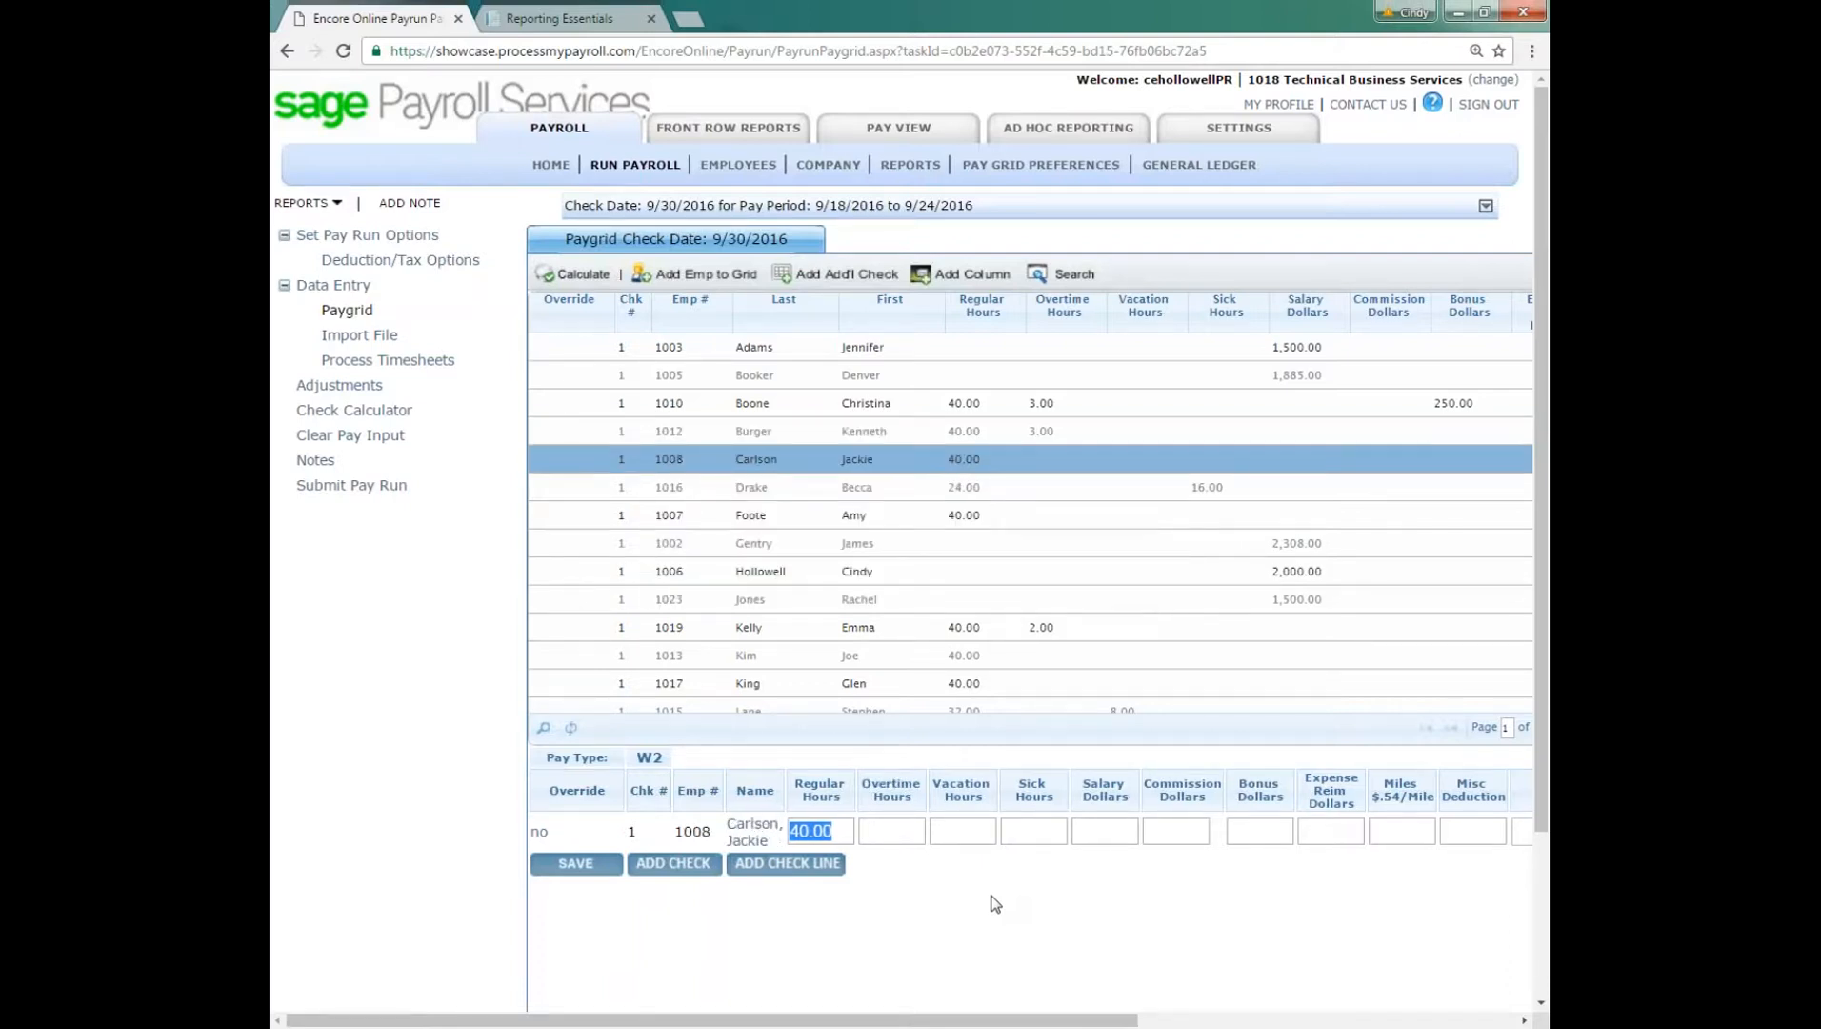
key("Tab")
key("Tab")
type("250")
key("Return")
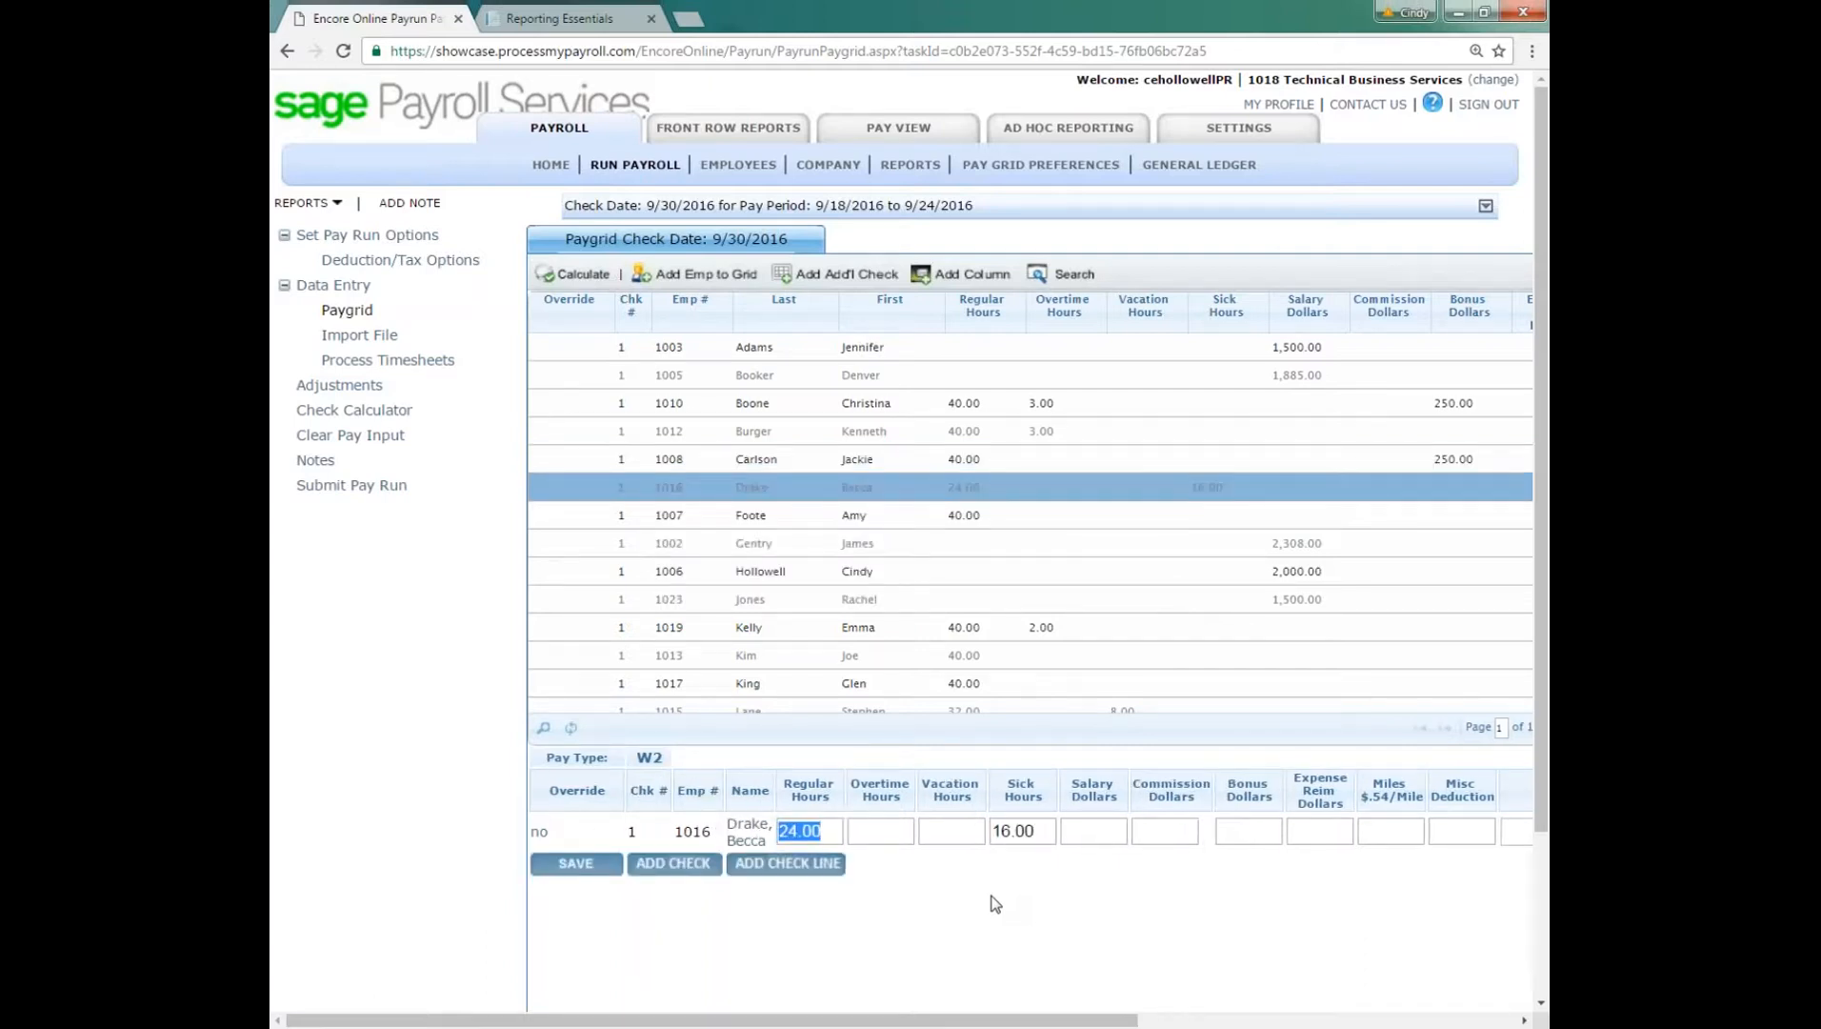
Step: Enter 40 regular hours and 2 overtime hours for the first employee in the grid who has no hours or salary
scroll(1050, 610, "down", 1)
scroll(1049, 610, "down", 1)
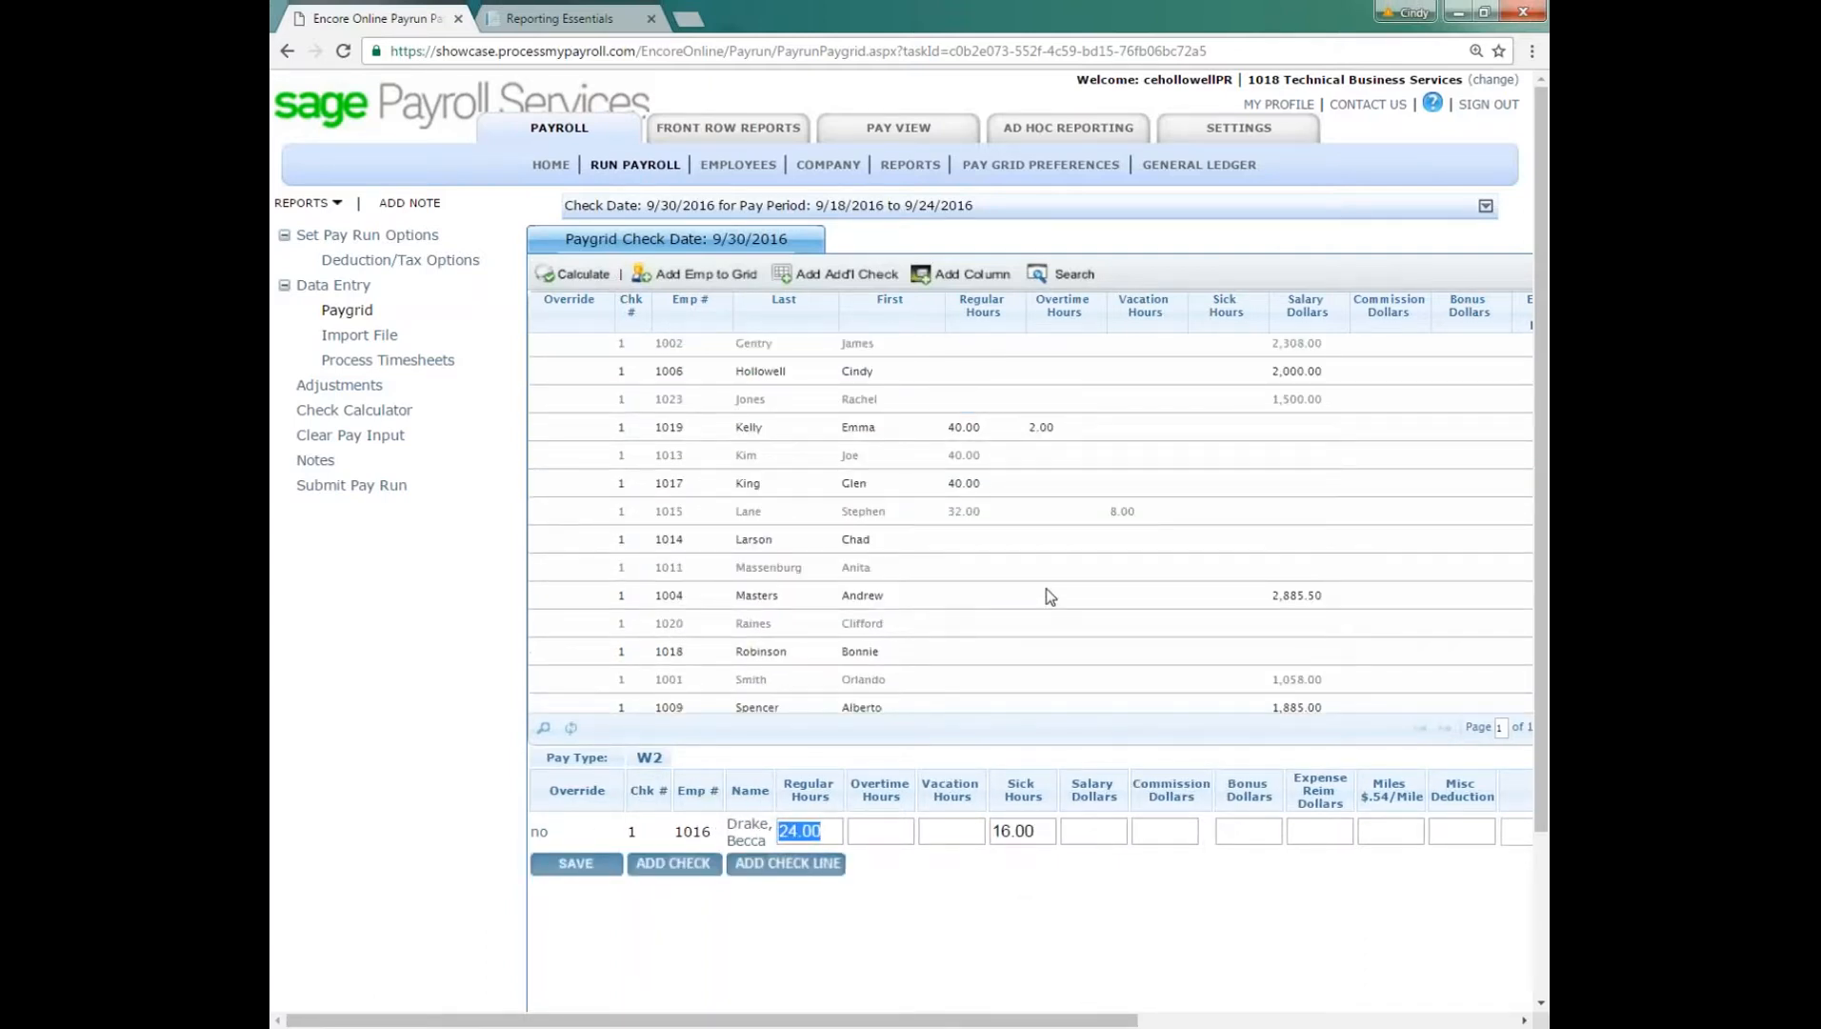
scroll(1046, 587, "down", 1)
left_click(865, 476)
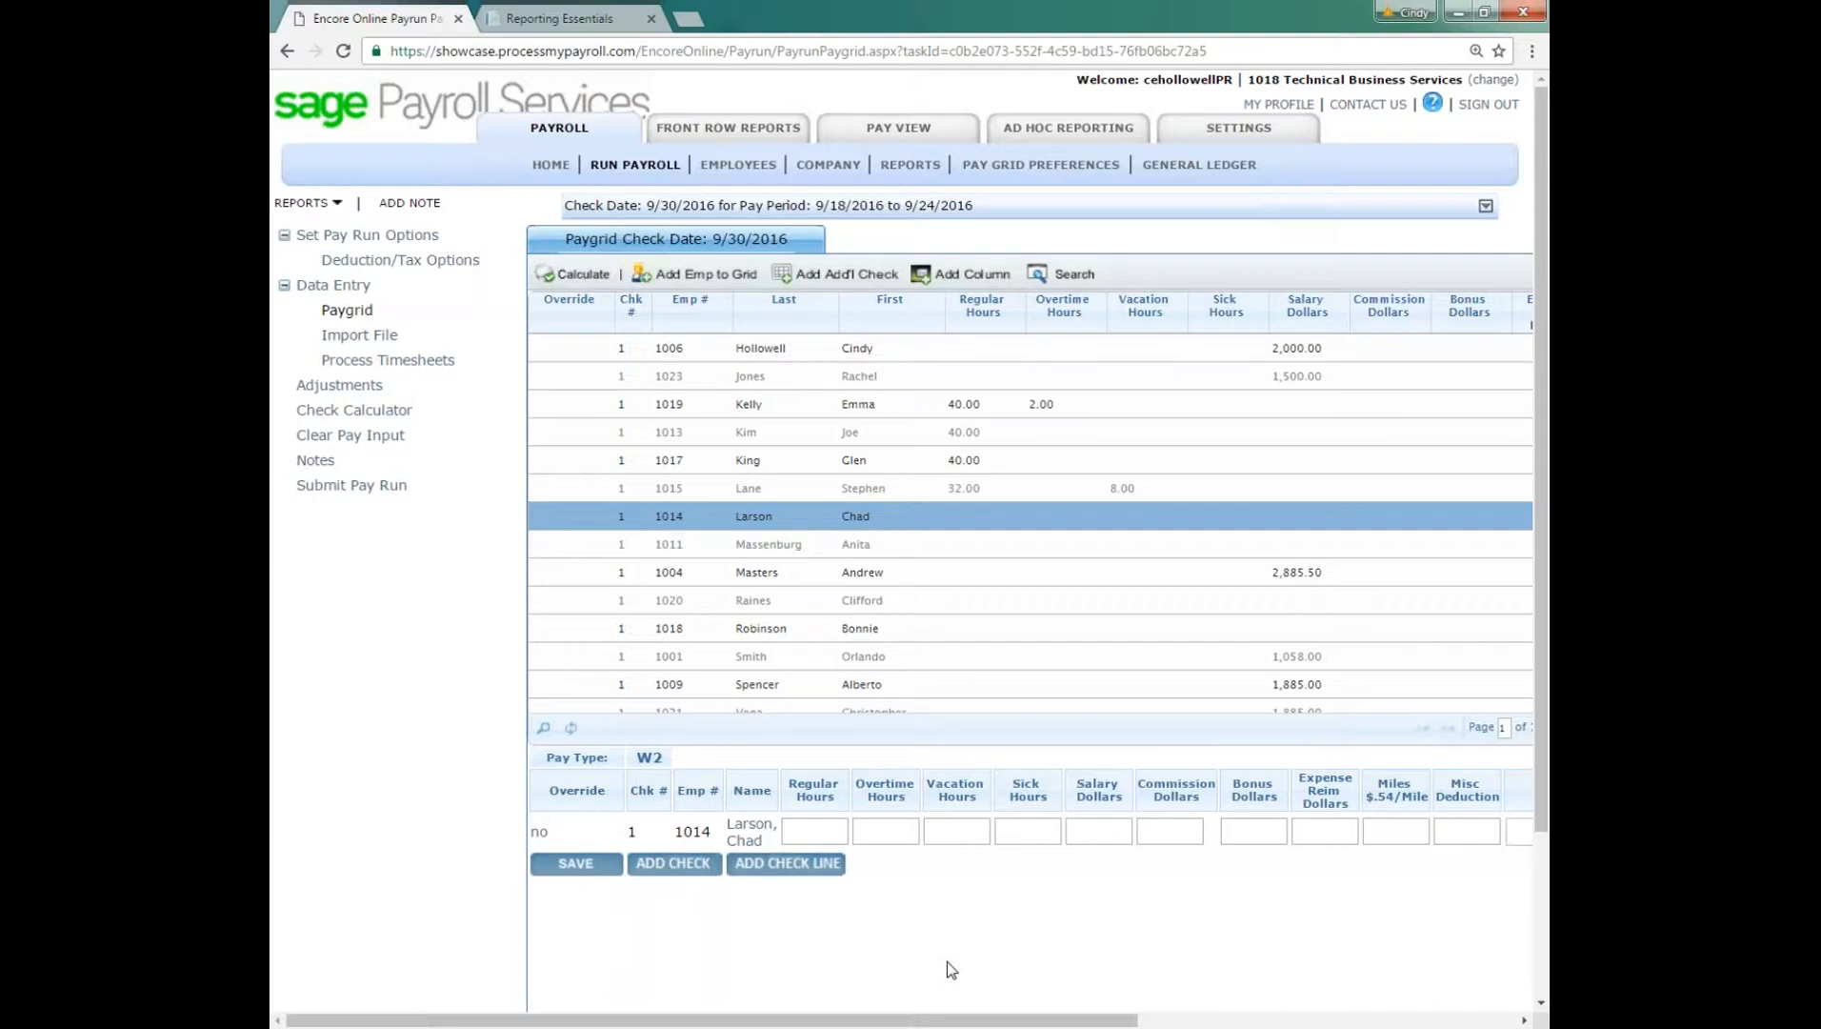
type("40")
key("Tab")
type("2")
key("Return")
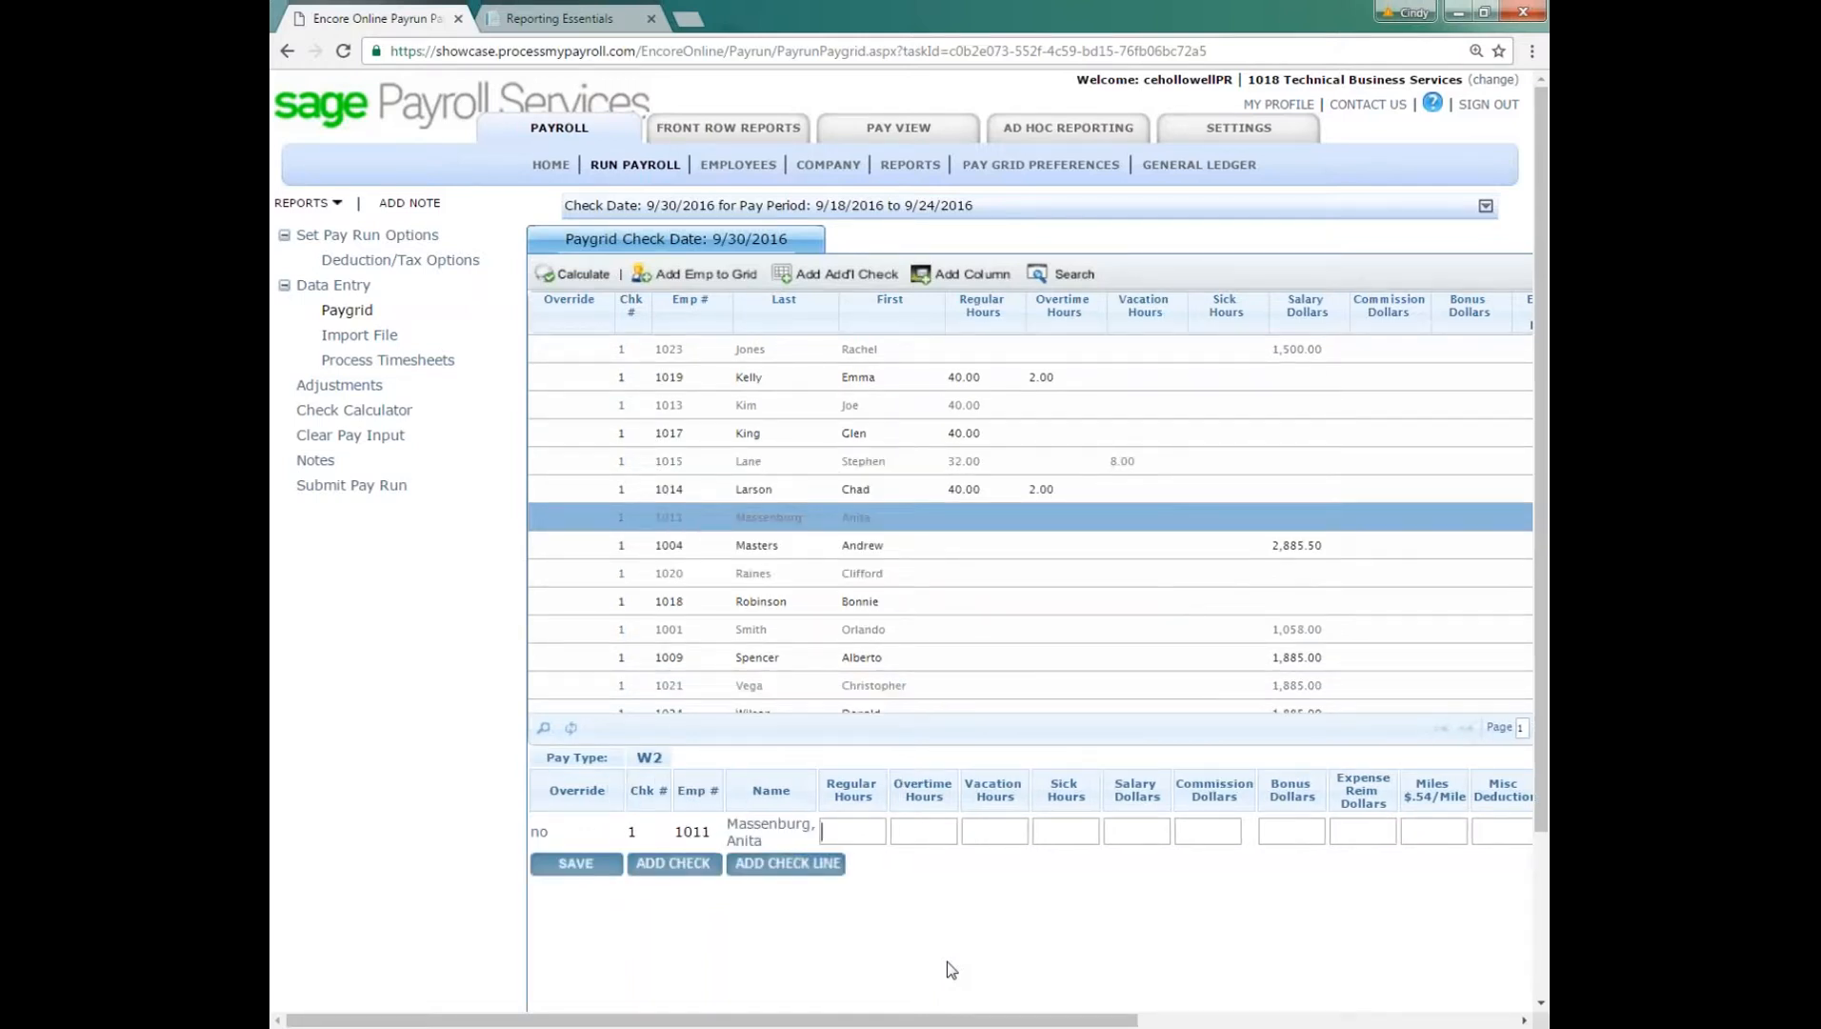
Step: Enter 32 regular hours and 8 vacation hours for the next employee without hours
type("32")
key("Tab")
key("Tab")
type("8")
key("Return")
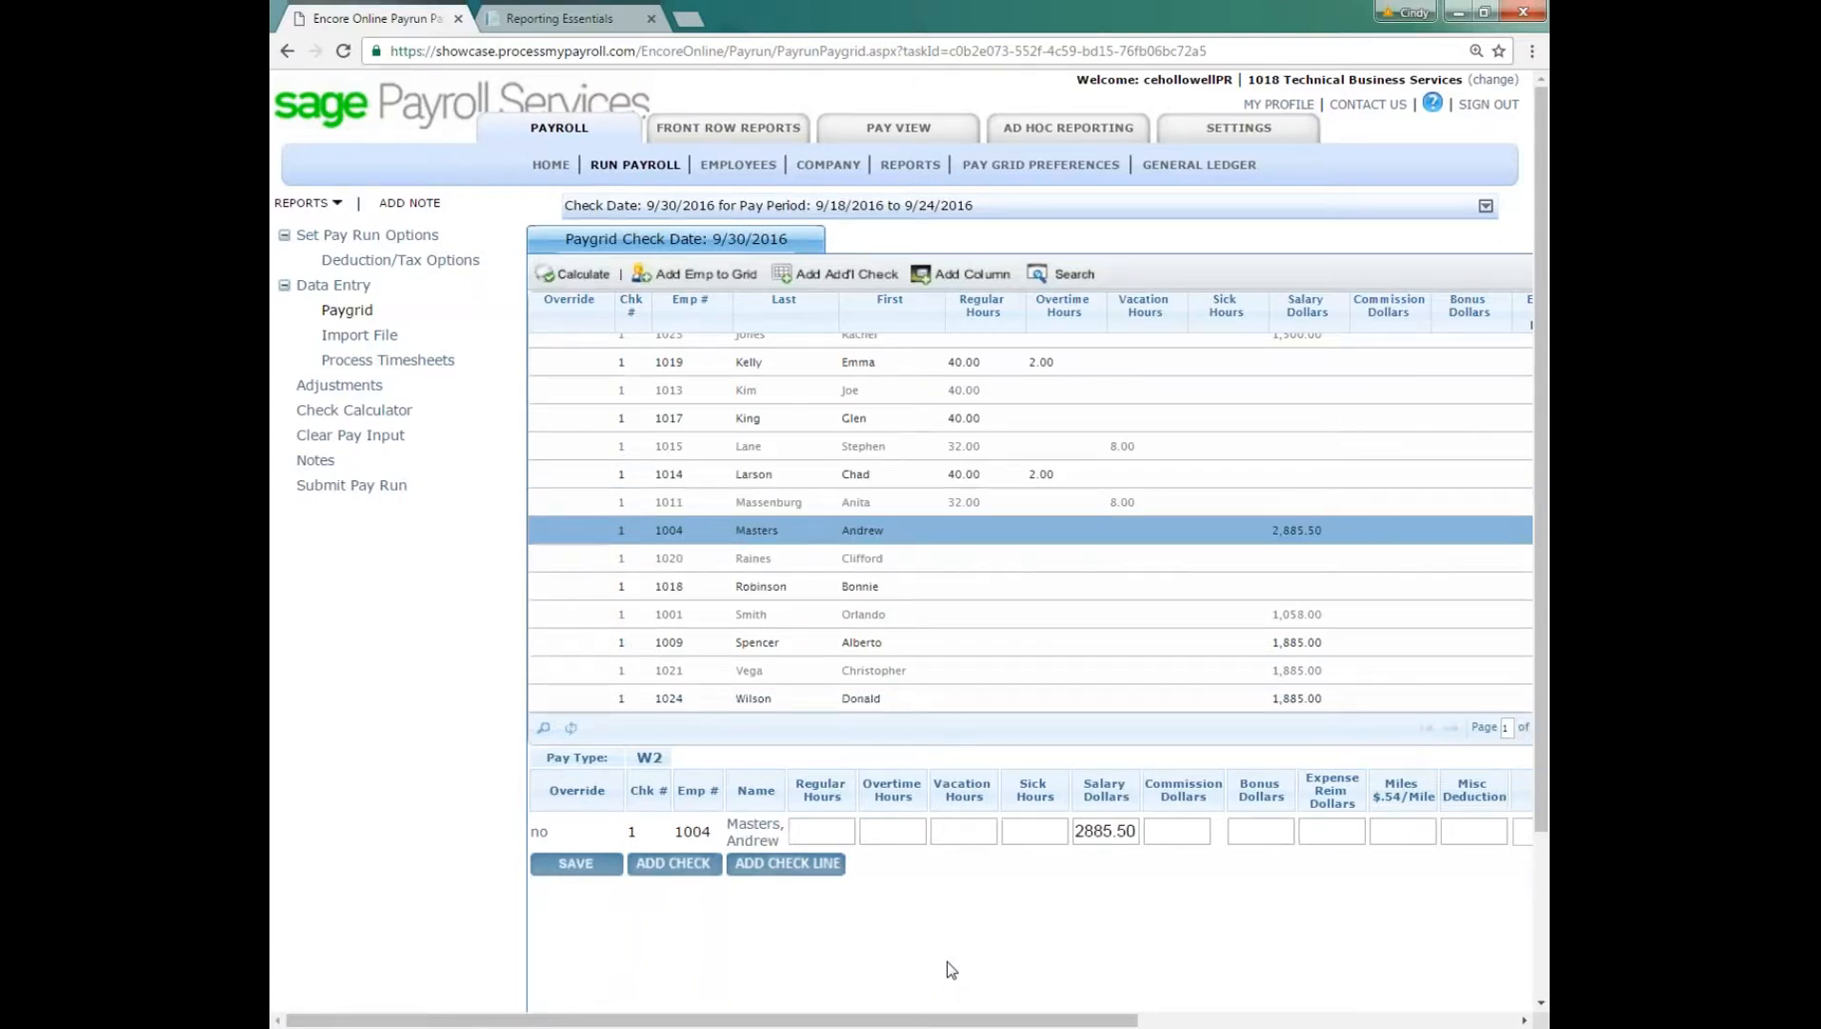
Step: Skip the salaried employee and enter 24 regular hours and 16 sick hours for the employee in the following row
key("Return")
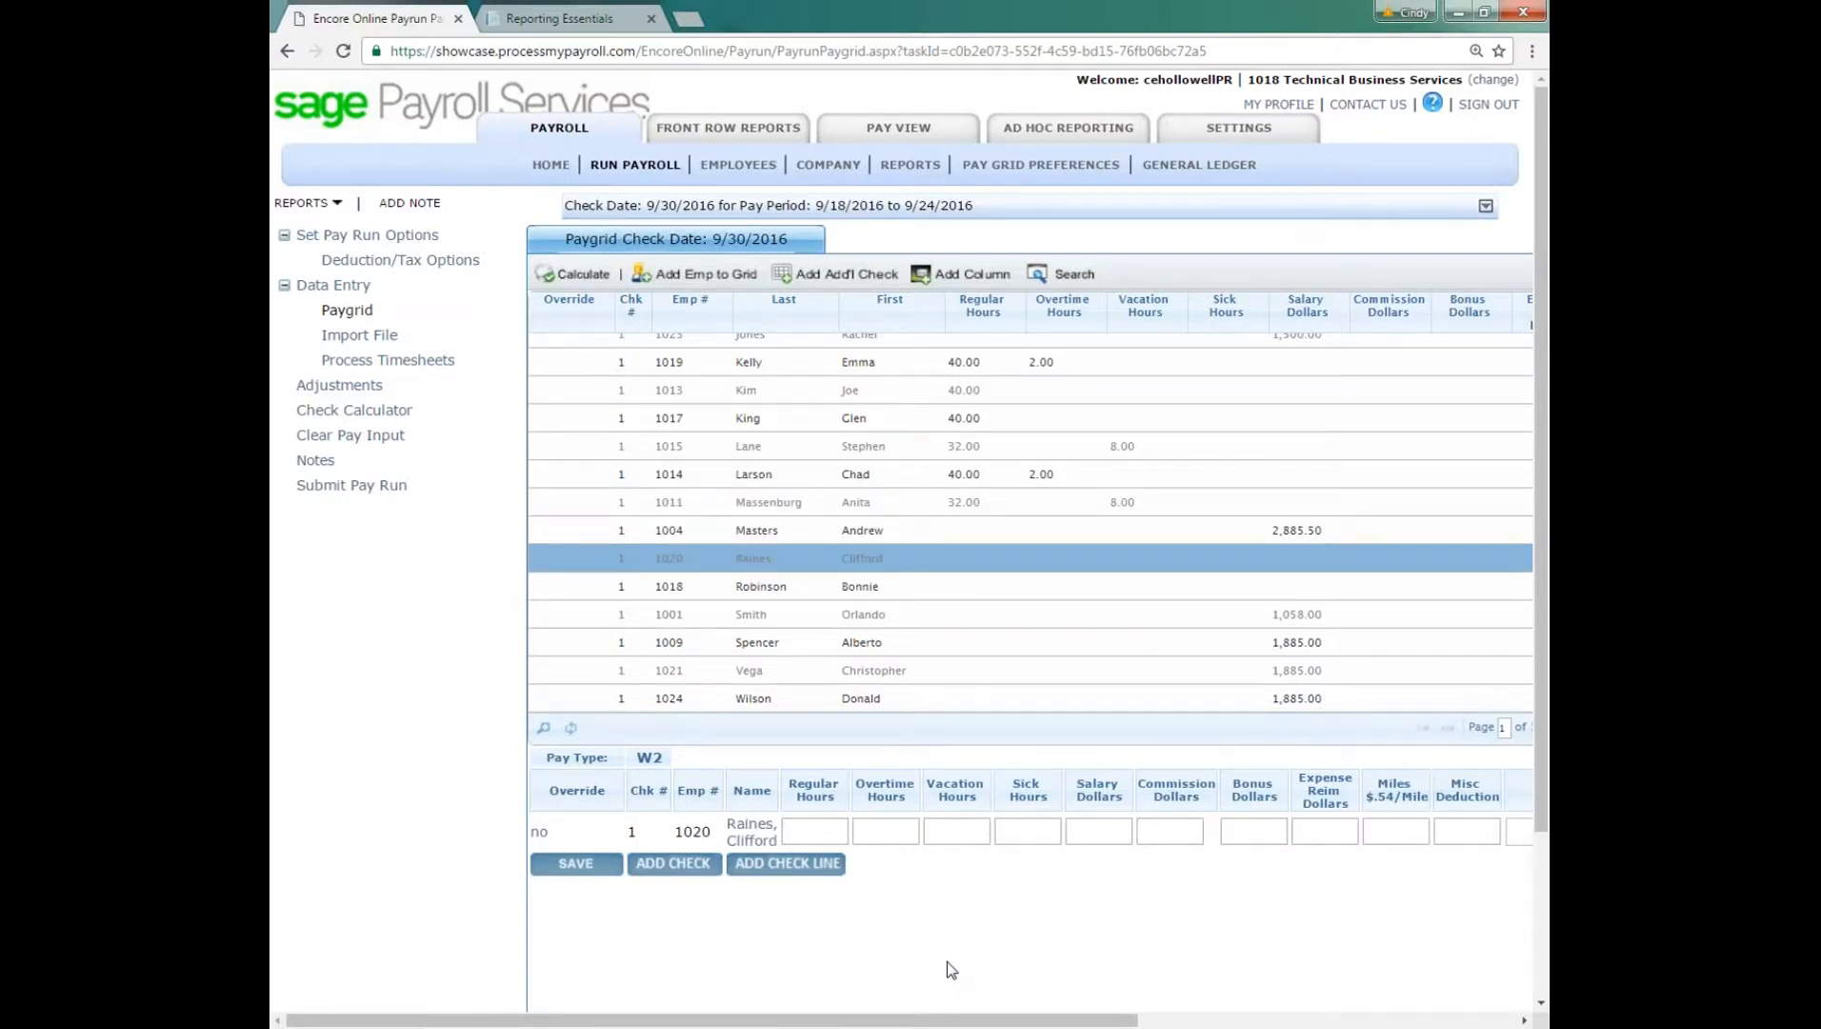
type("24")
key("Tab")
key("Tab")
type("16")
key("Return")
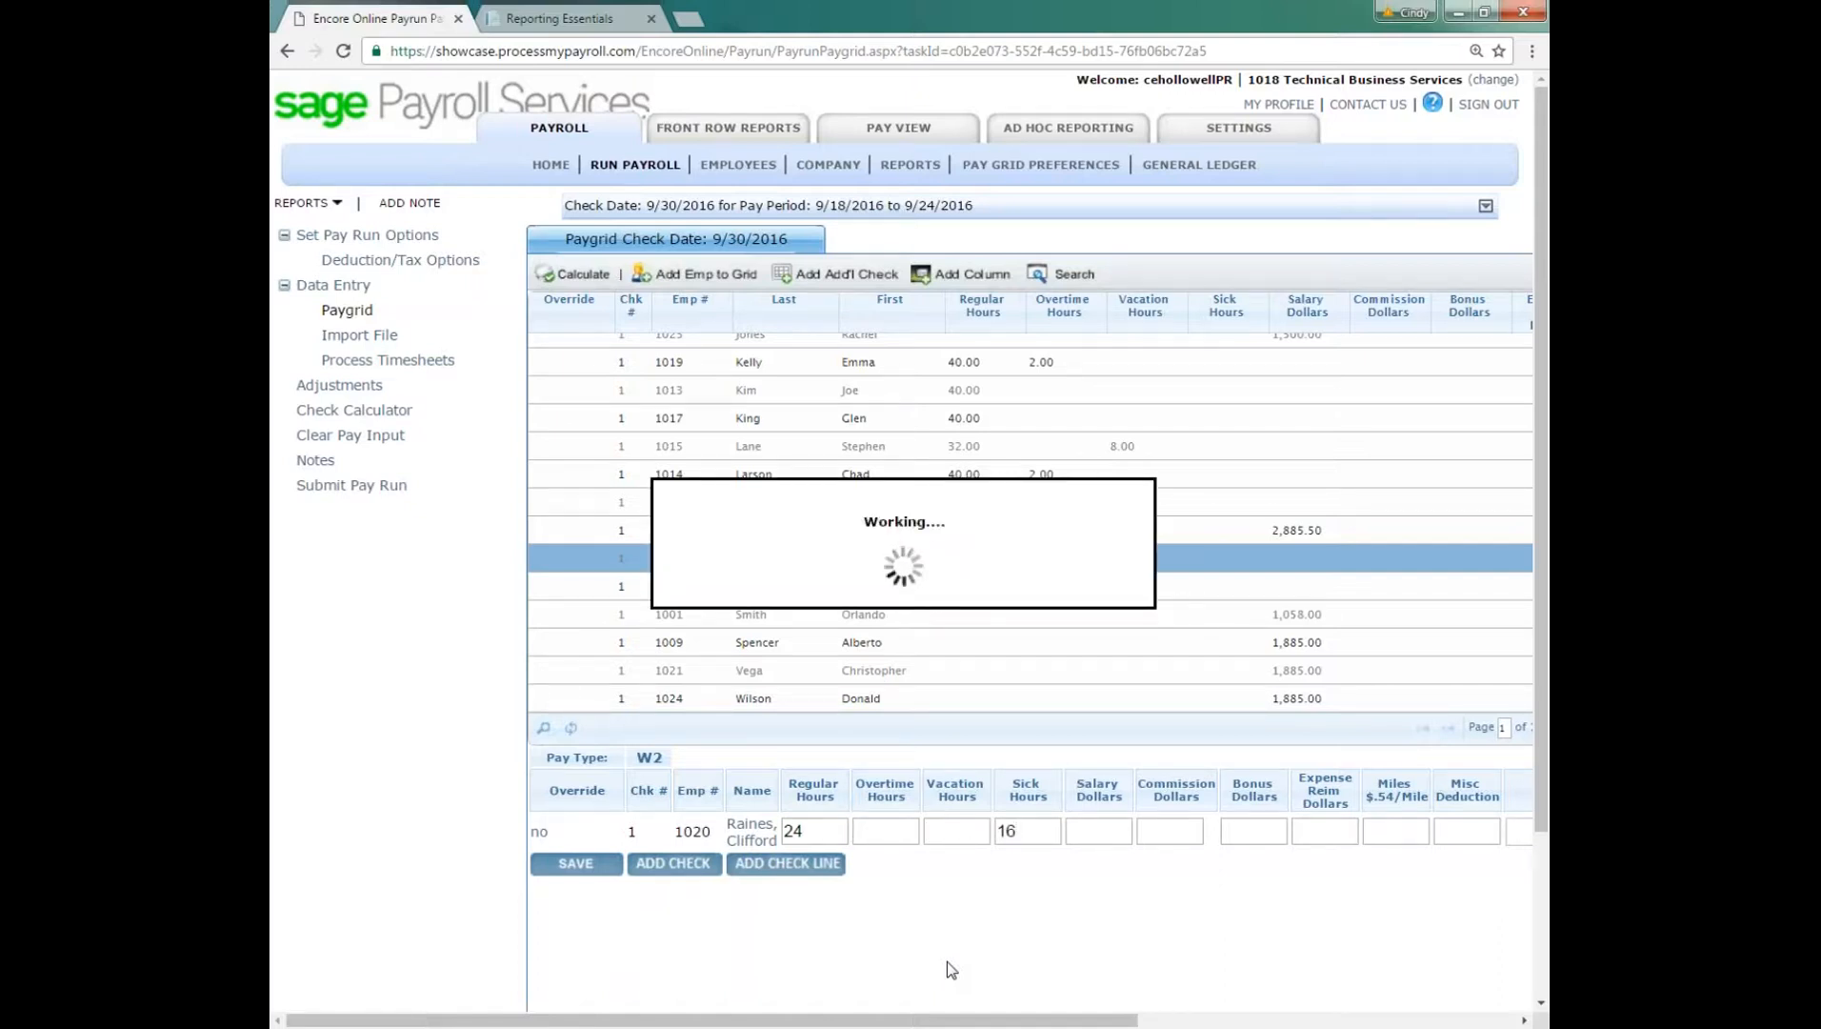
Step: Enter 40 regular hours and 5 overtime hours for the last employee still without hours
type("40")
key("Tab")
type("5")
key("Return")
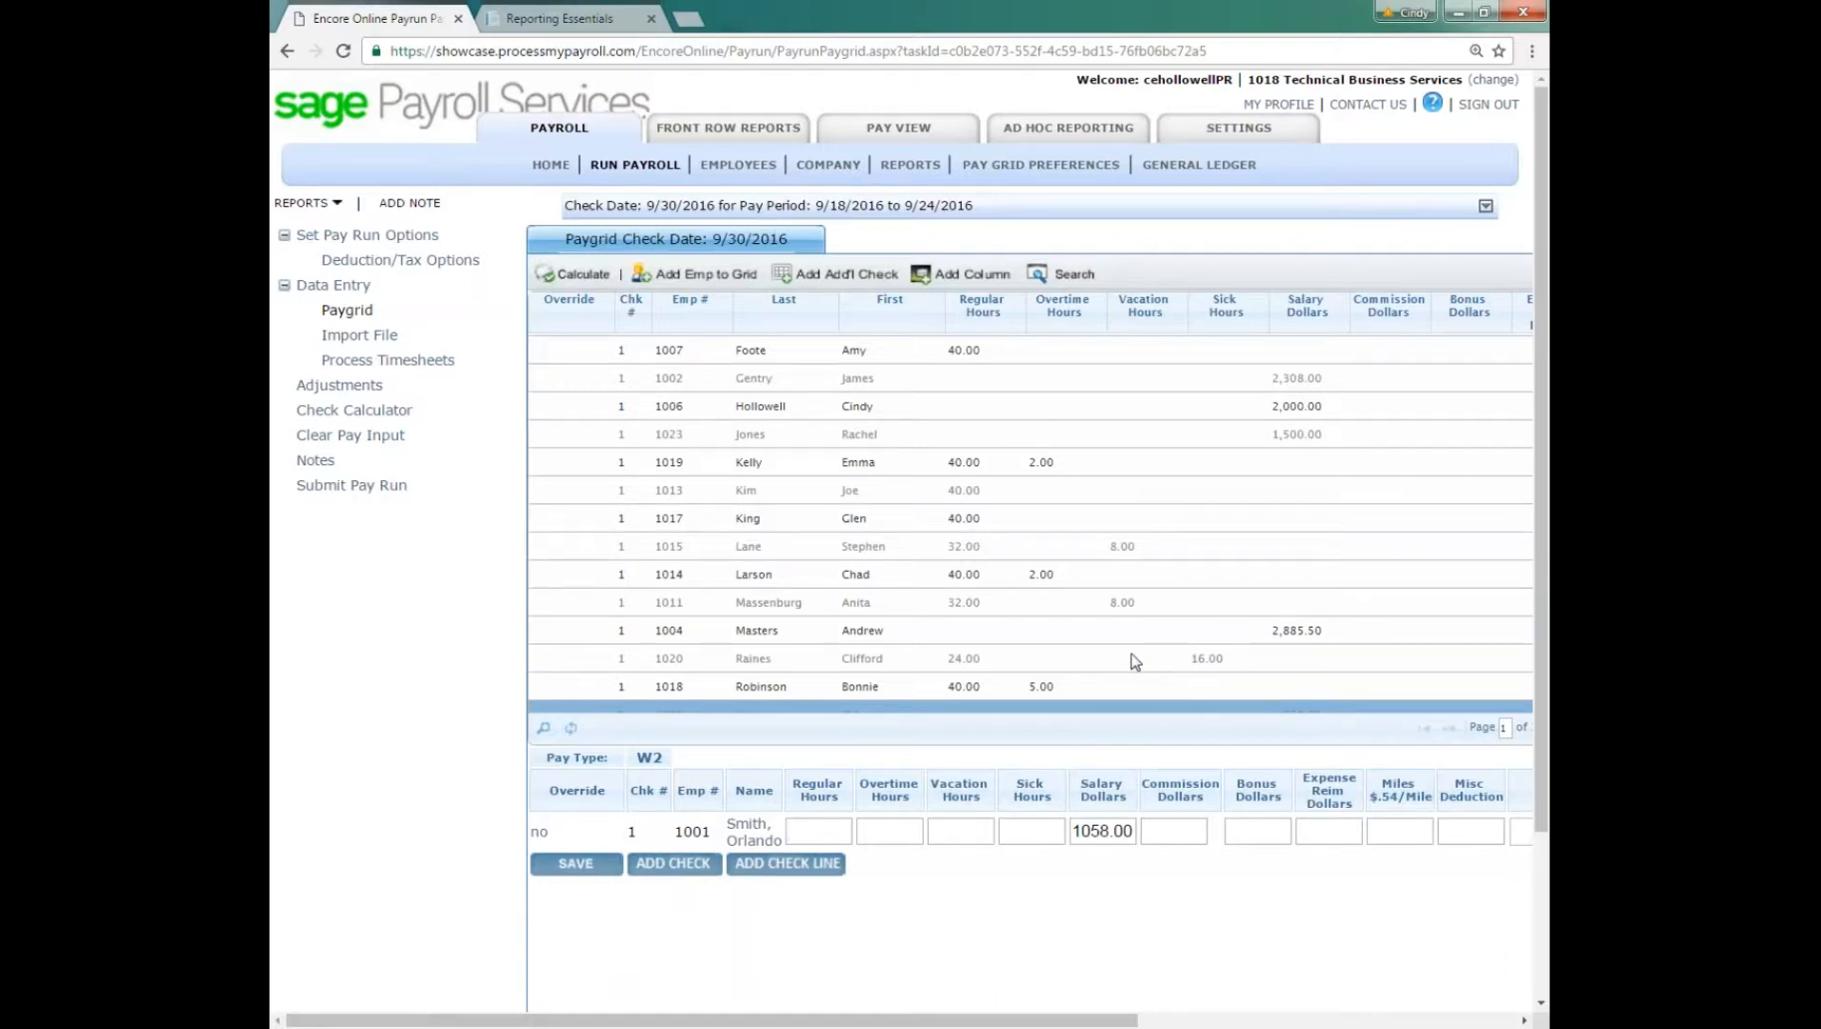
Step: Calculate the pay run's checks, and open the Pre-Commit Register report as a PDF
scroll(1133, 657, "up", 2)
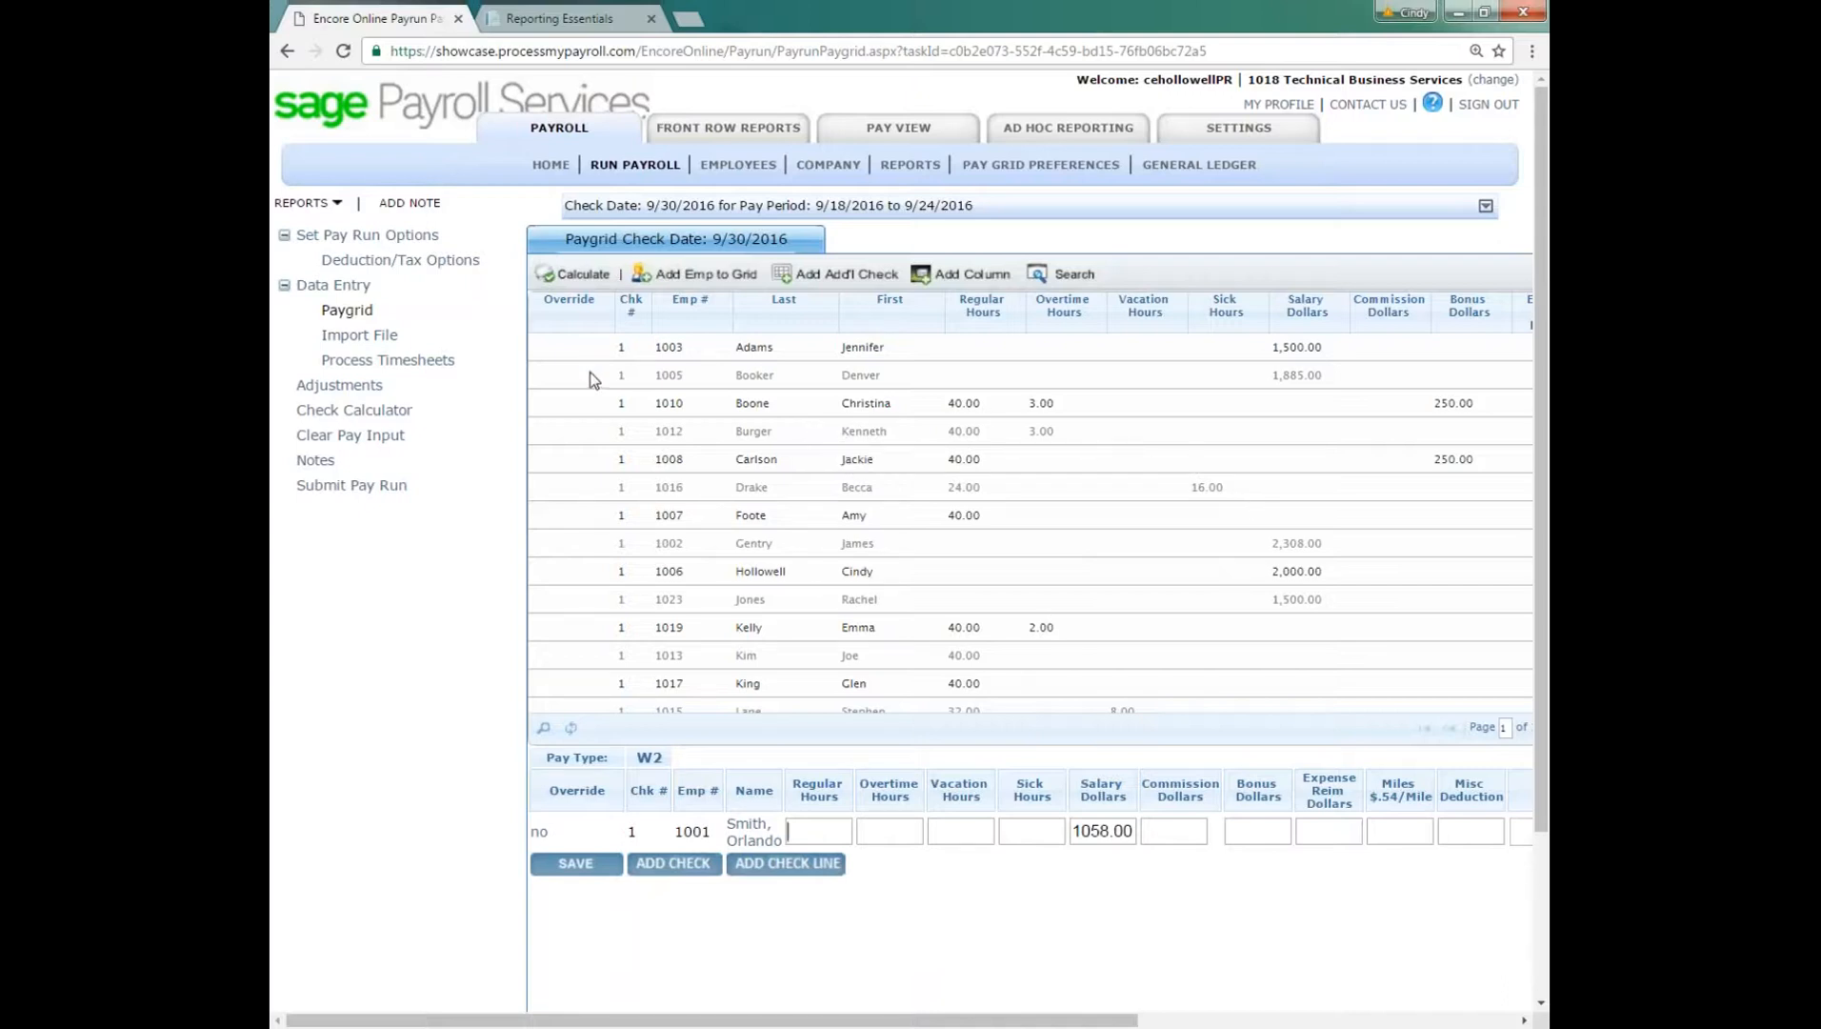
left_click(577, 276)
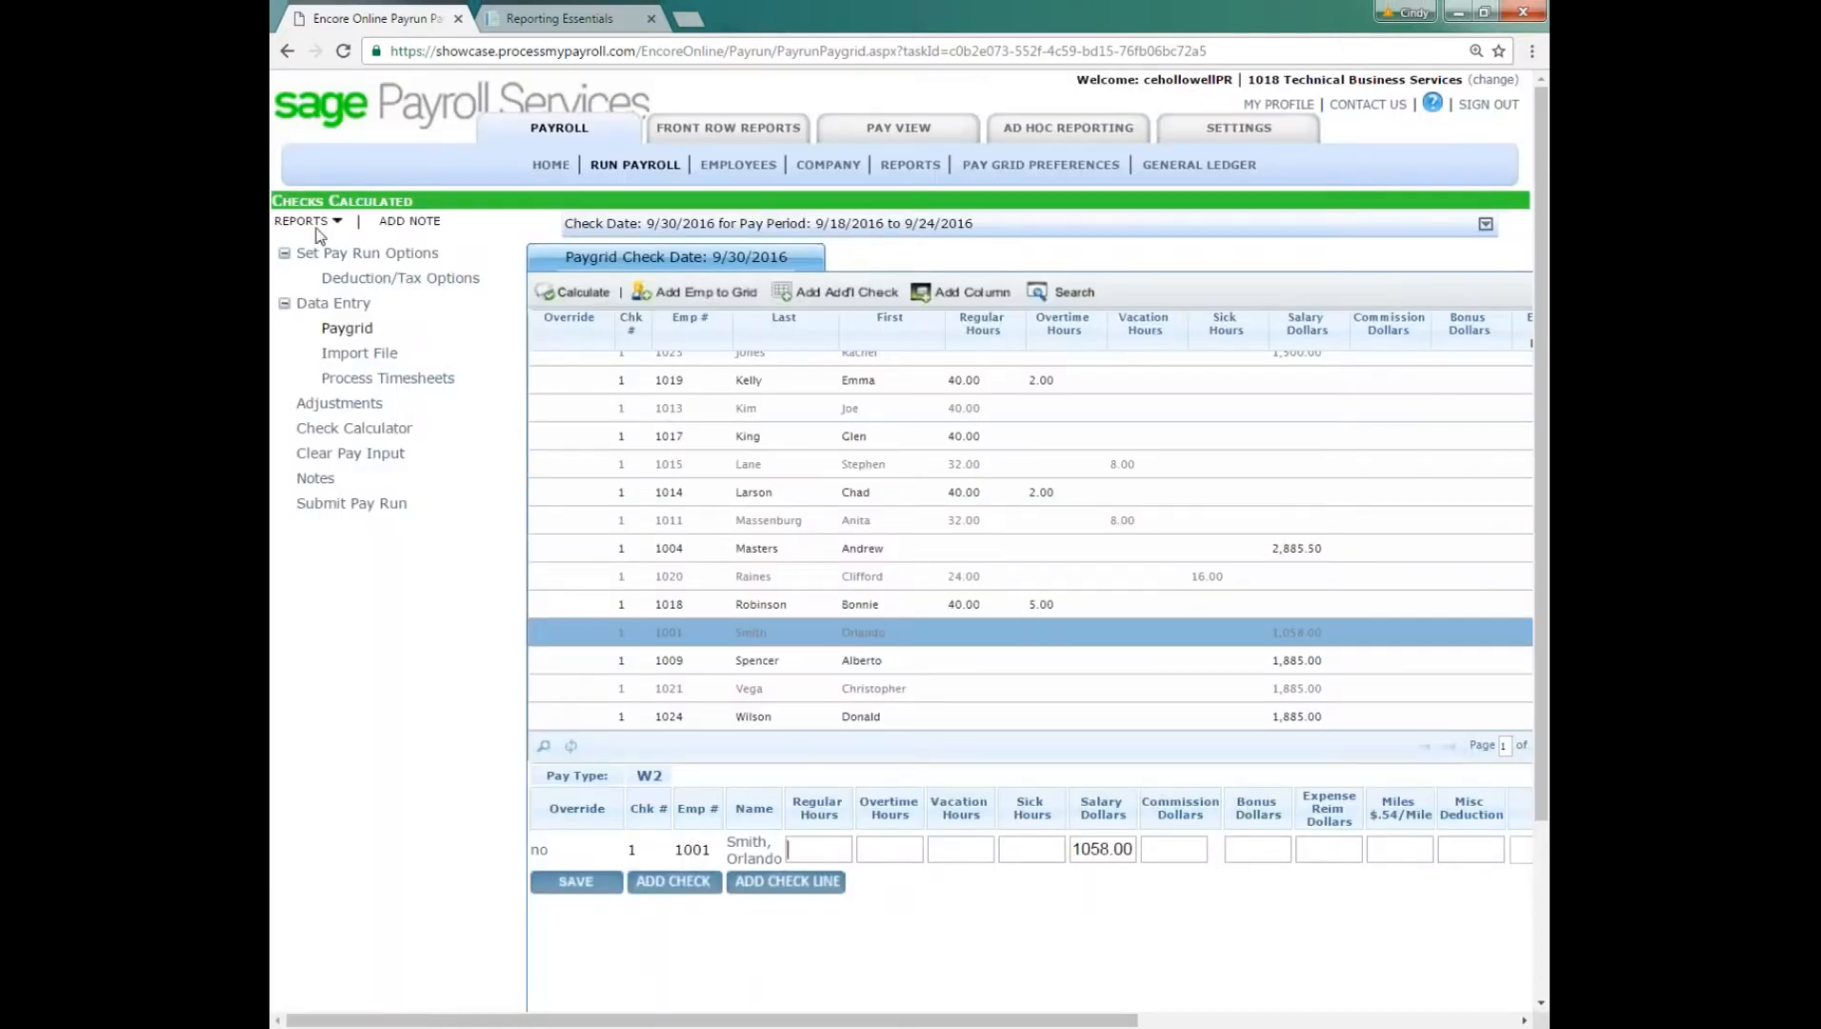
left_click(304, 224)
left_click(303, 223)
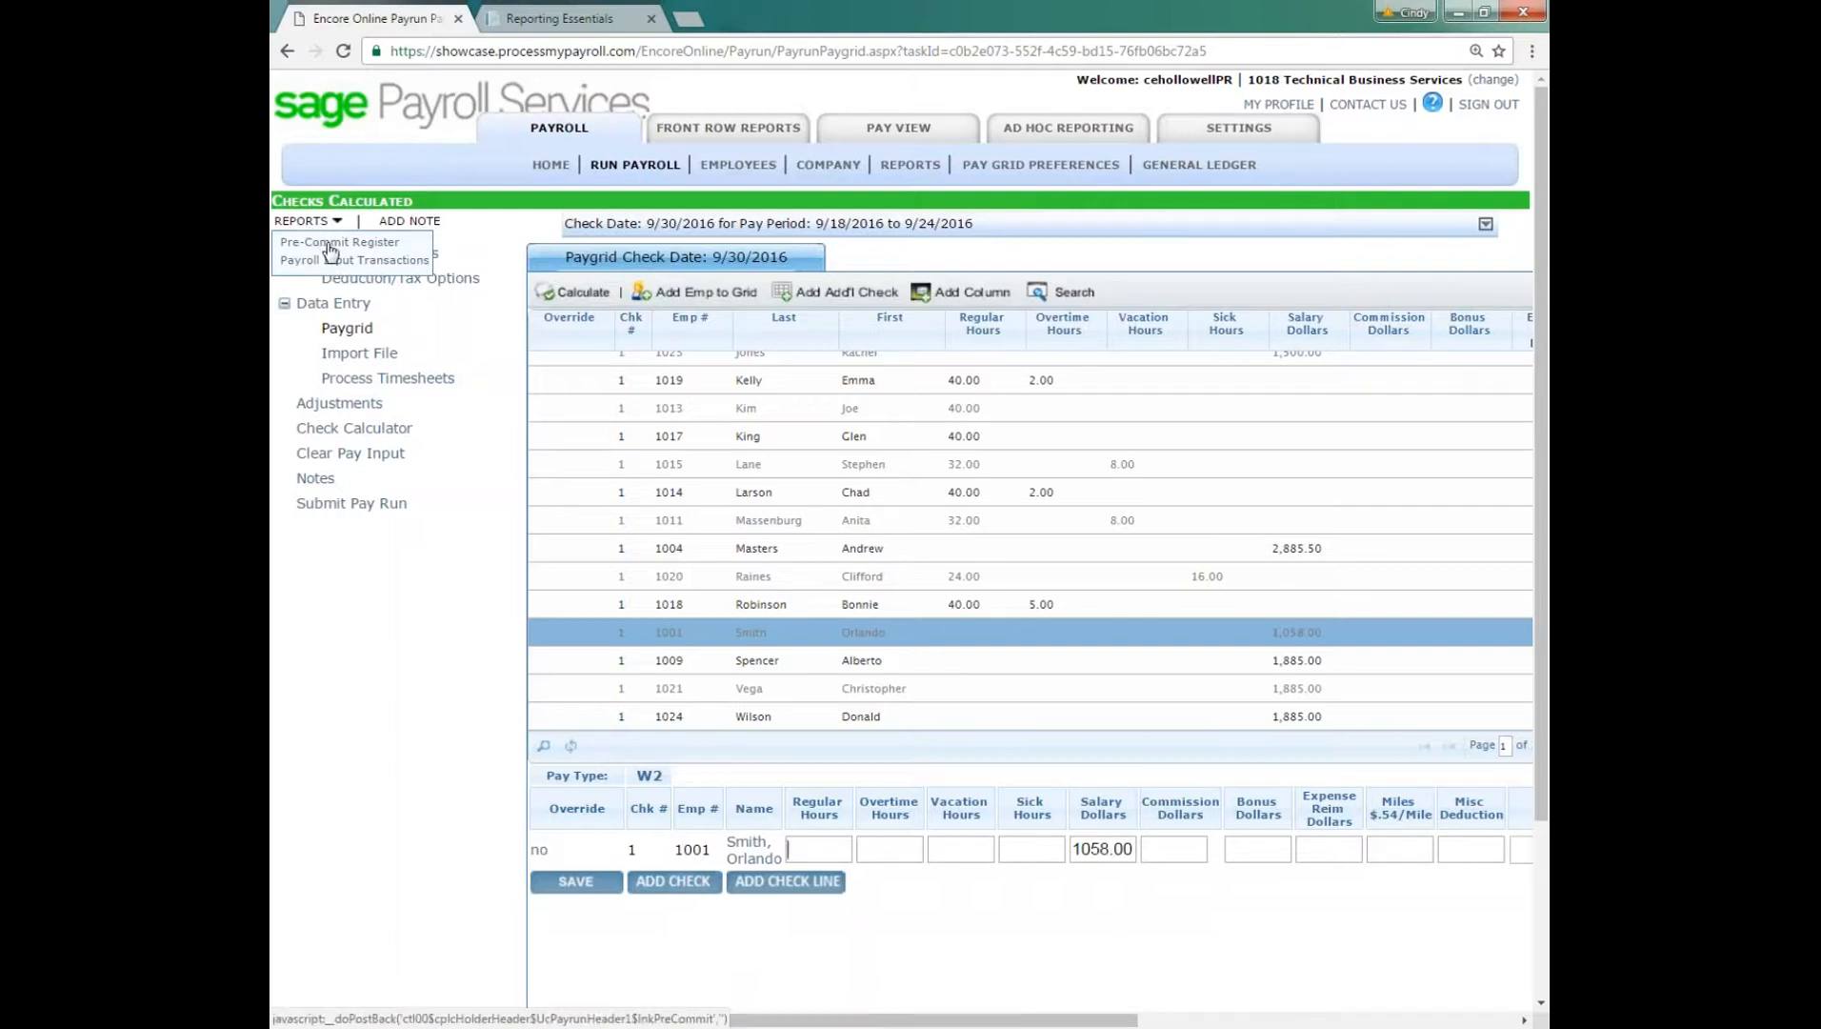
left_click(330, 244)
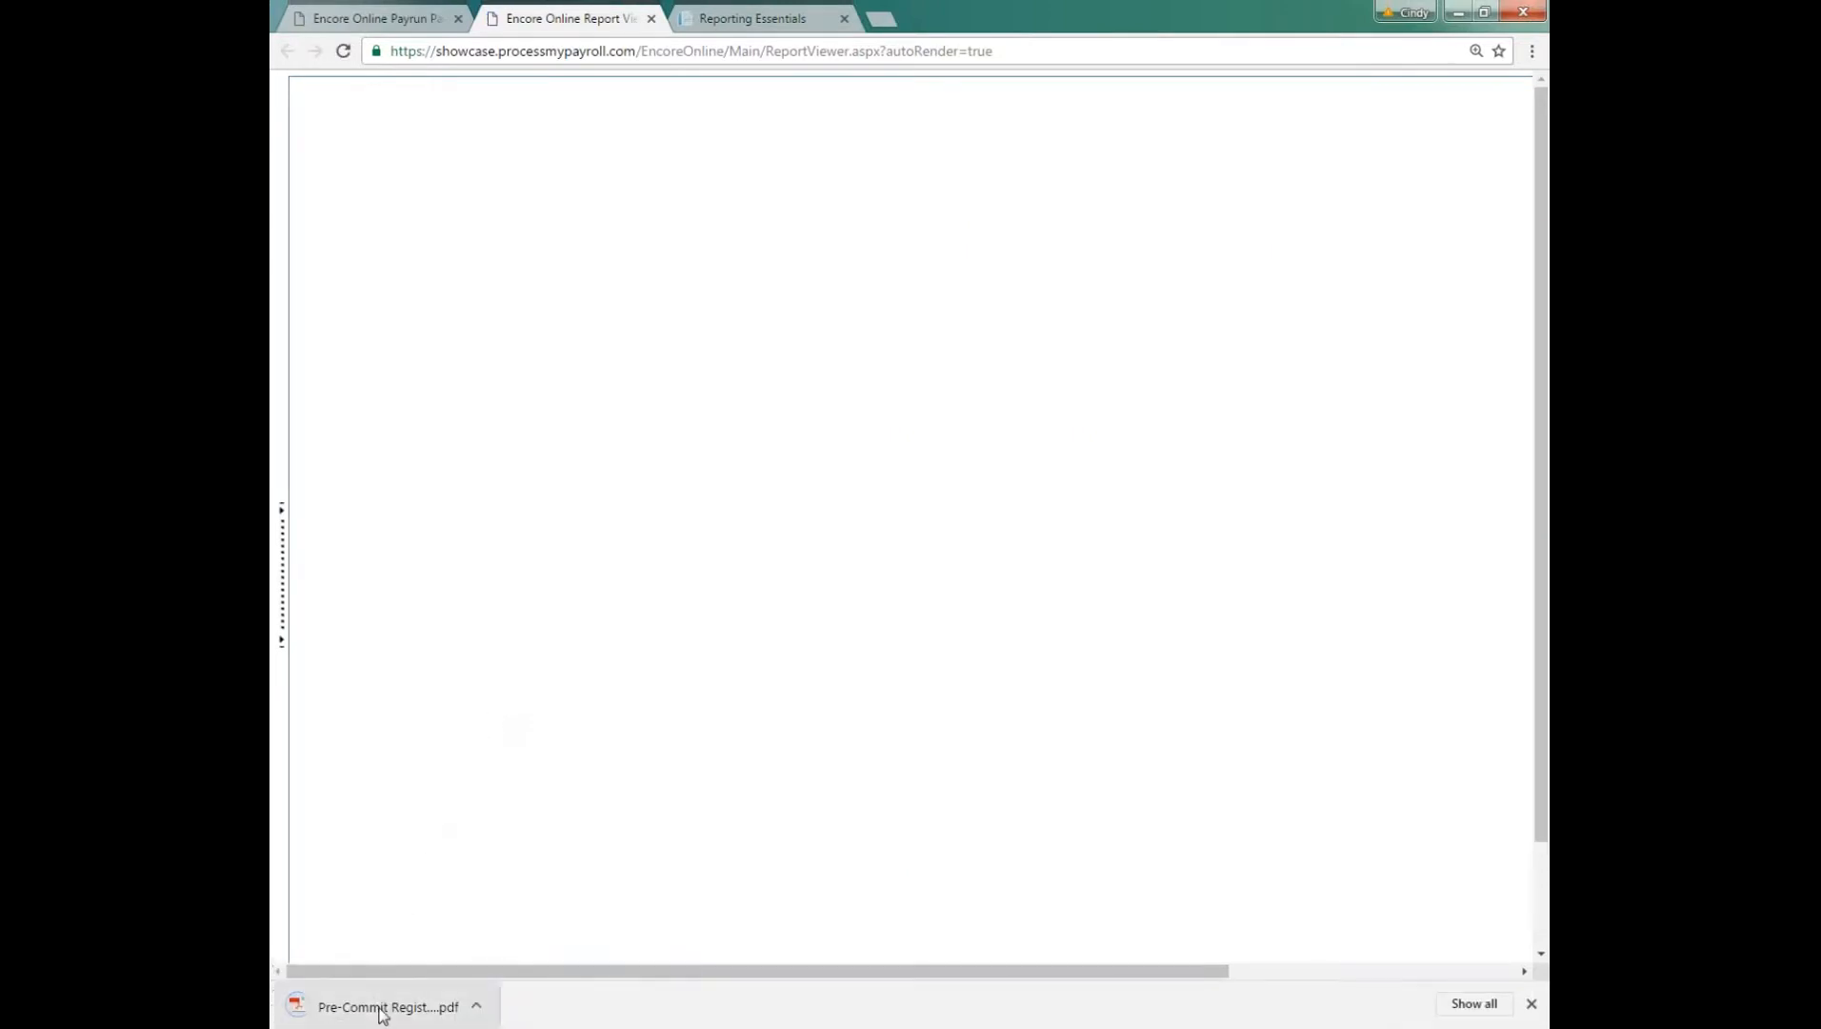
left_click(392, 1011)
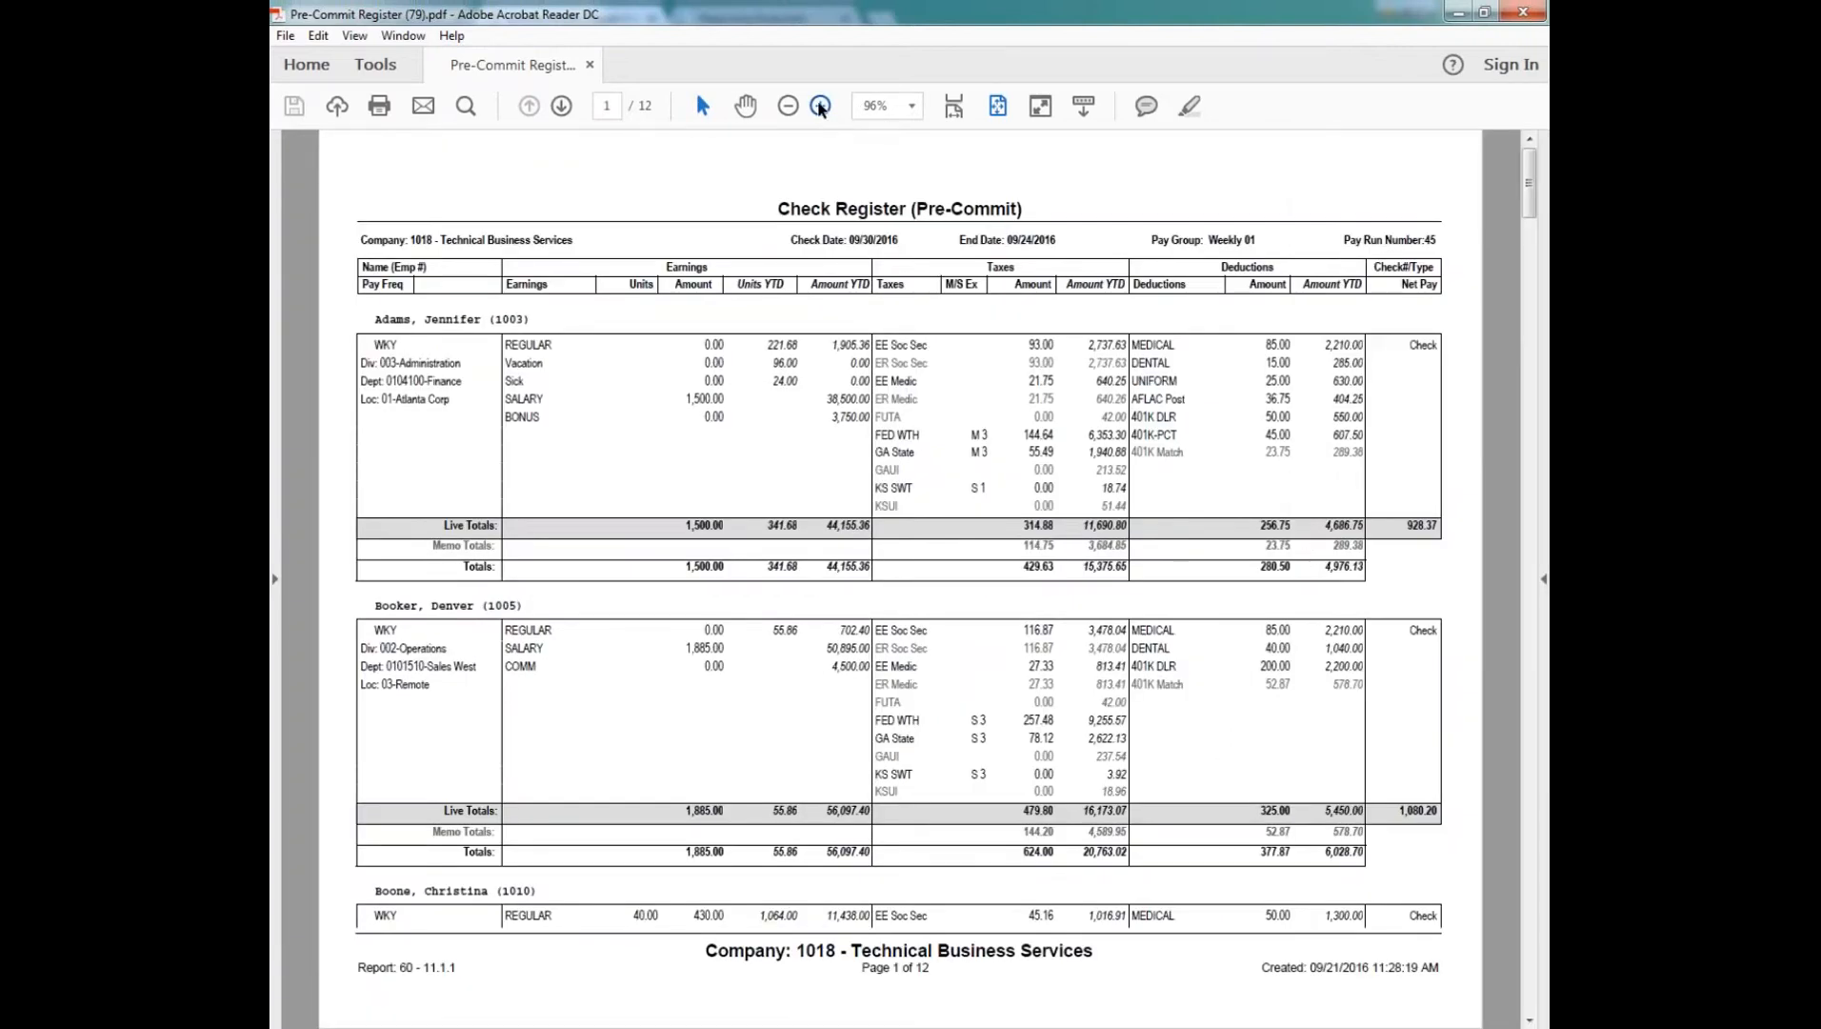
Step: Examine the individual employees' earnings, taxes, deductions and net pay in the Pre-Commit Register for pay run 45
left_click(819, 106)
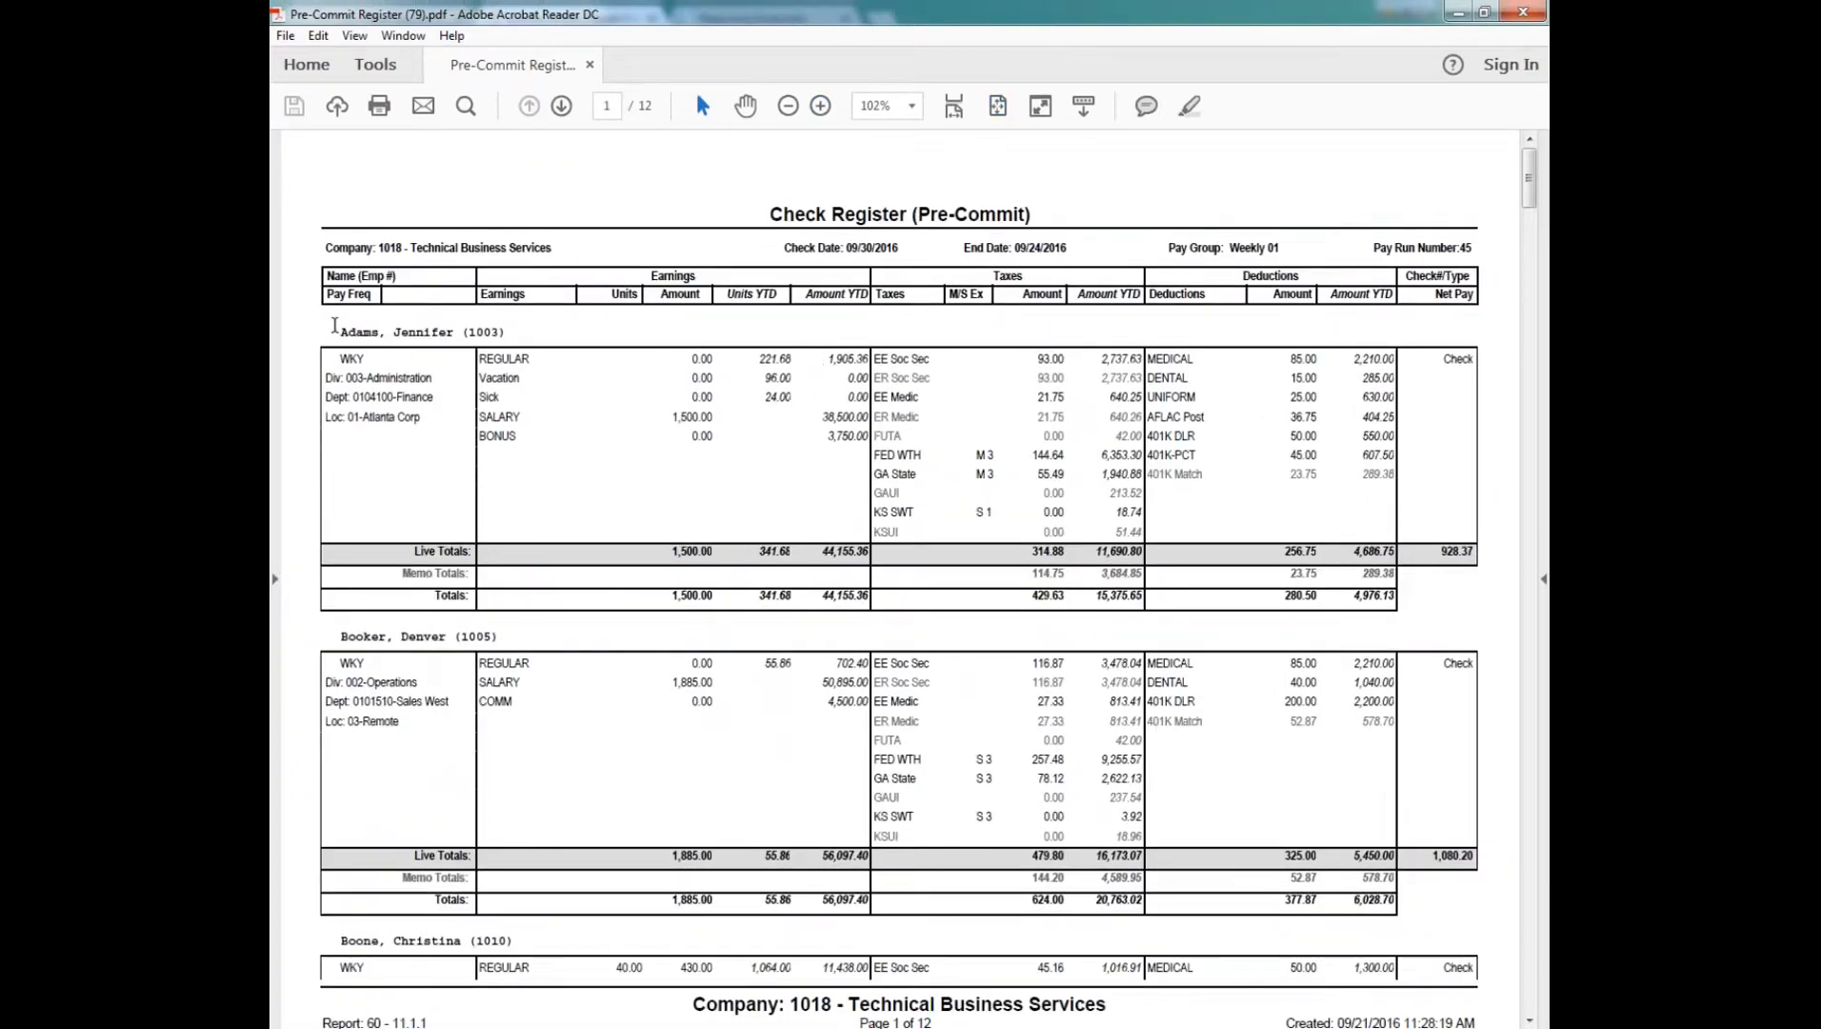
left_click_drag(340, 331, 508, 332)
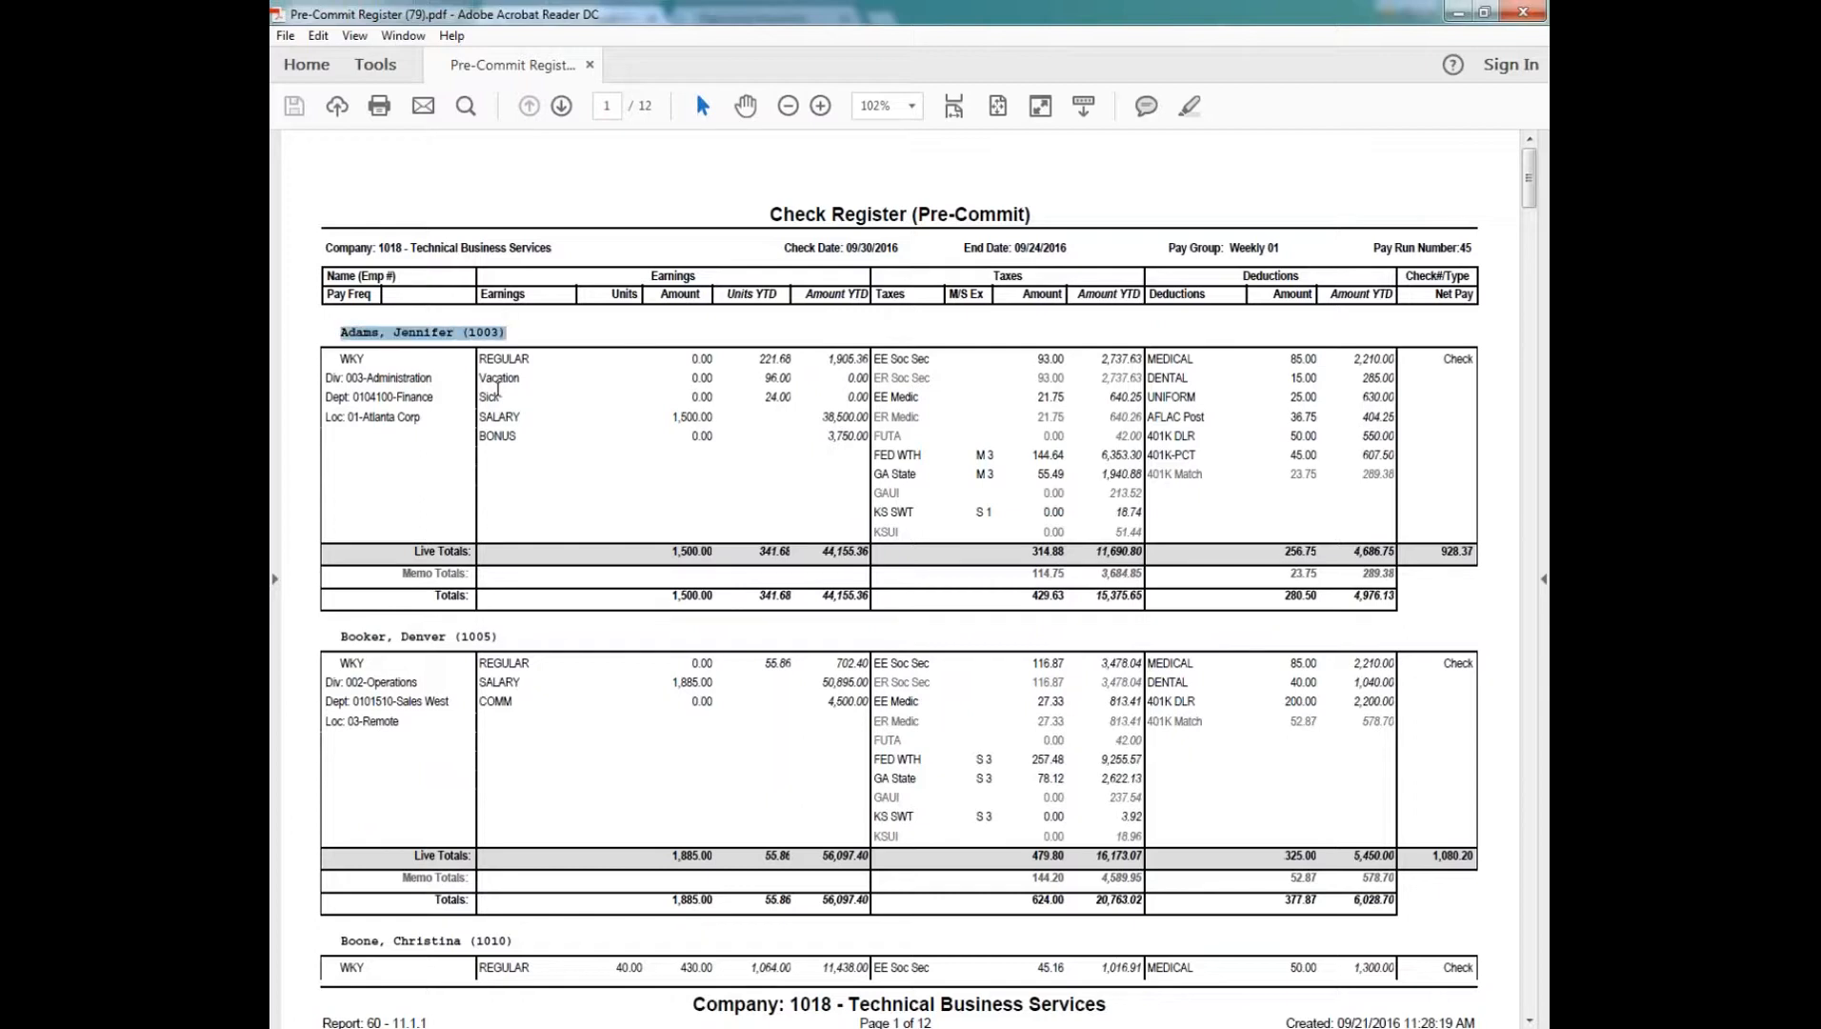
left_click_drag(340, 636, 501, 636)
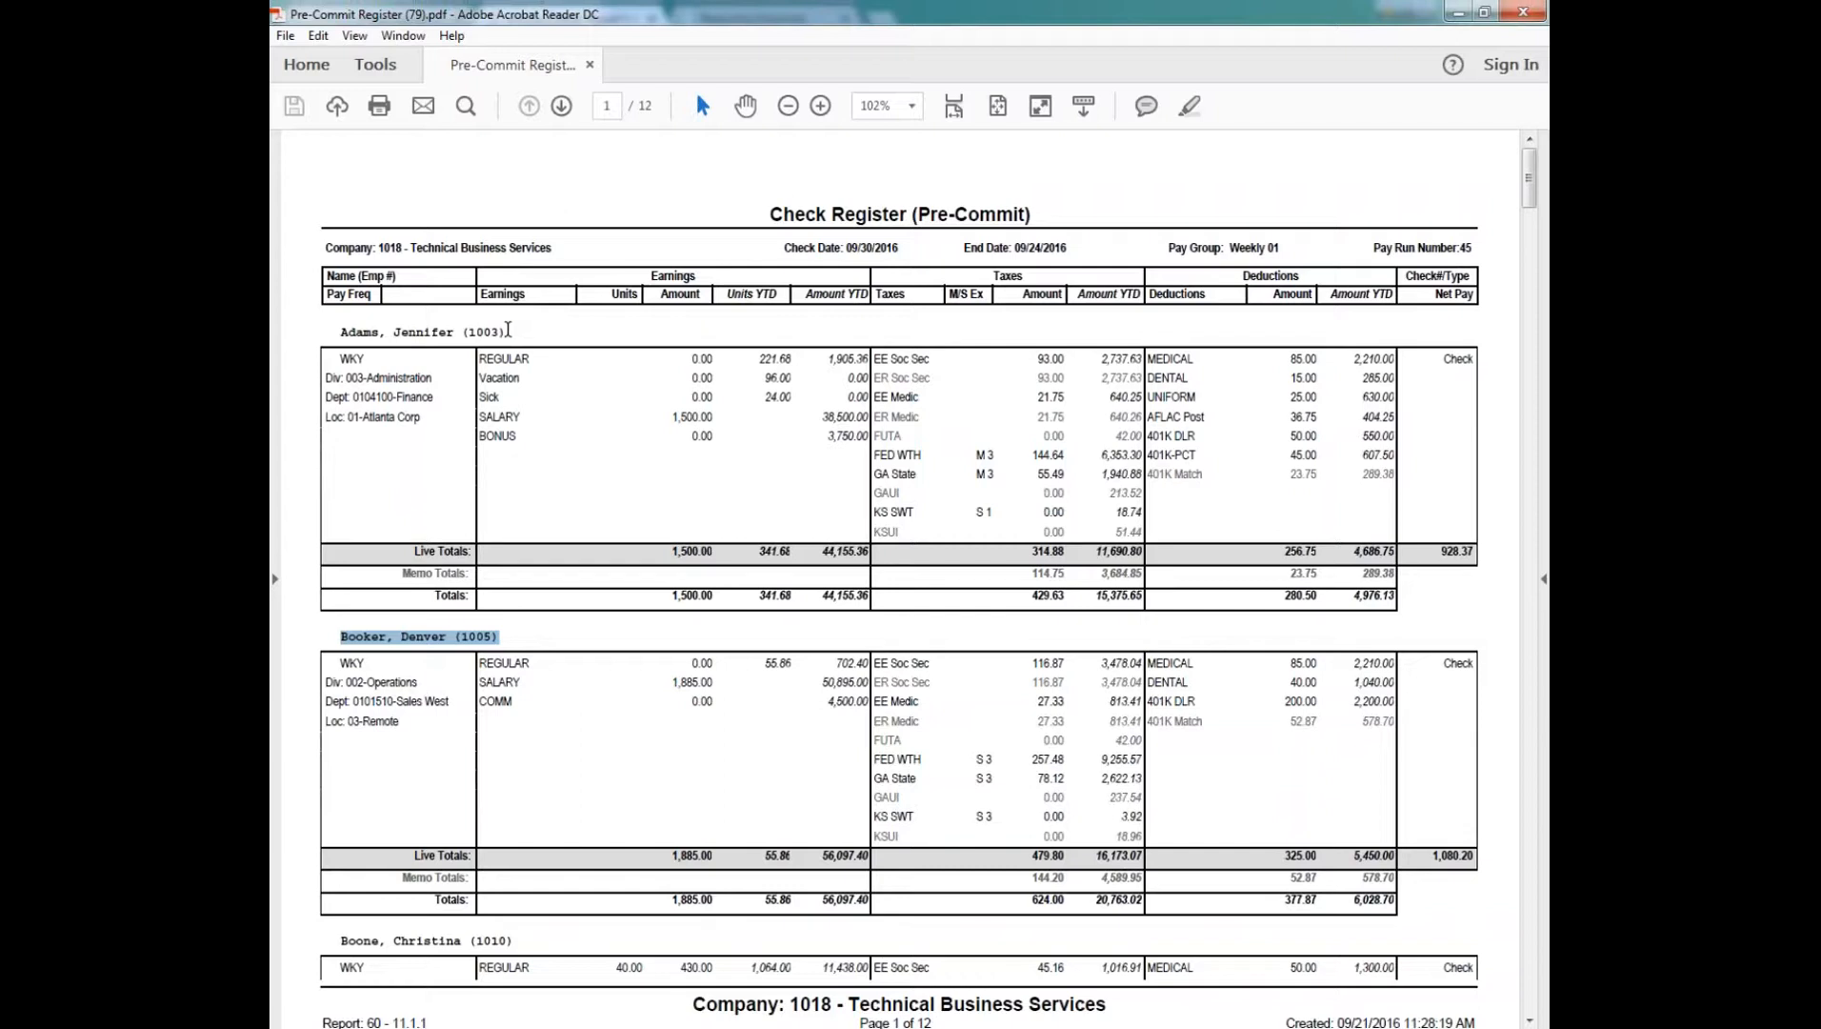
left_click(508, 332)
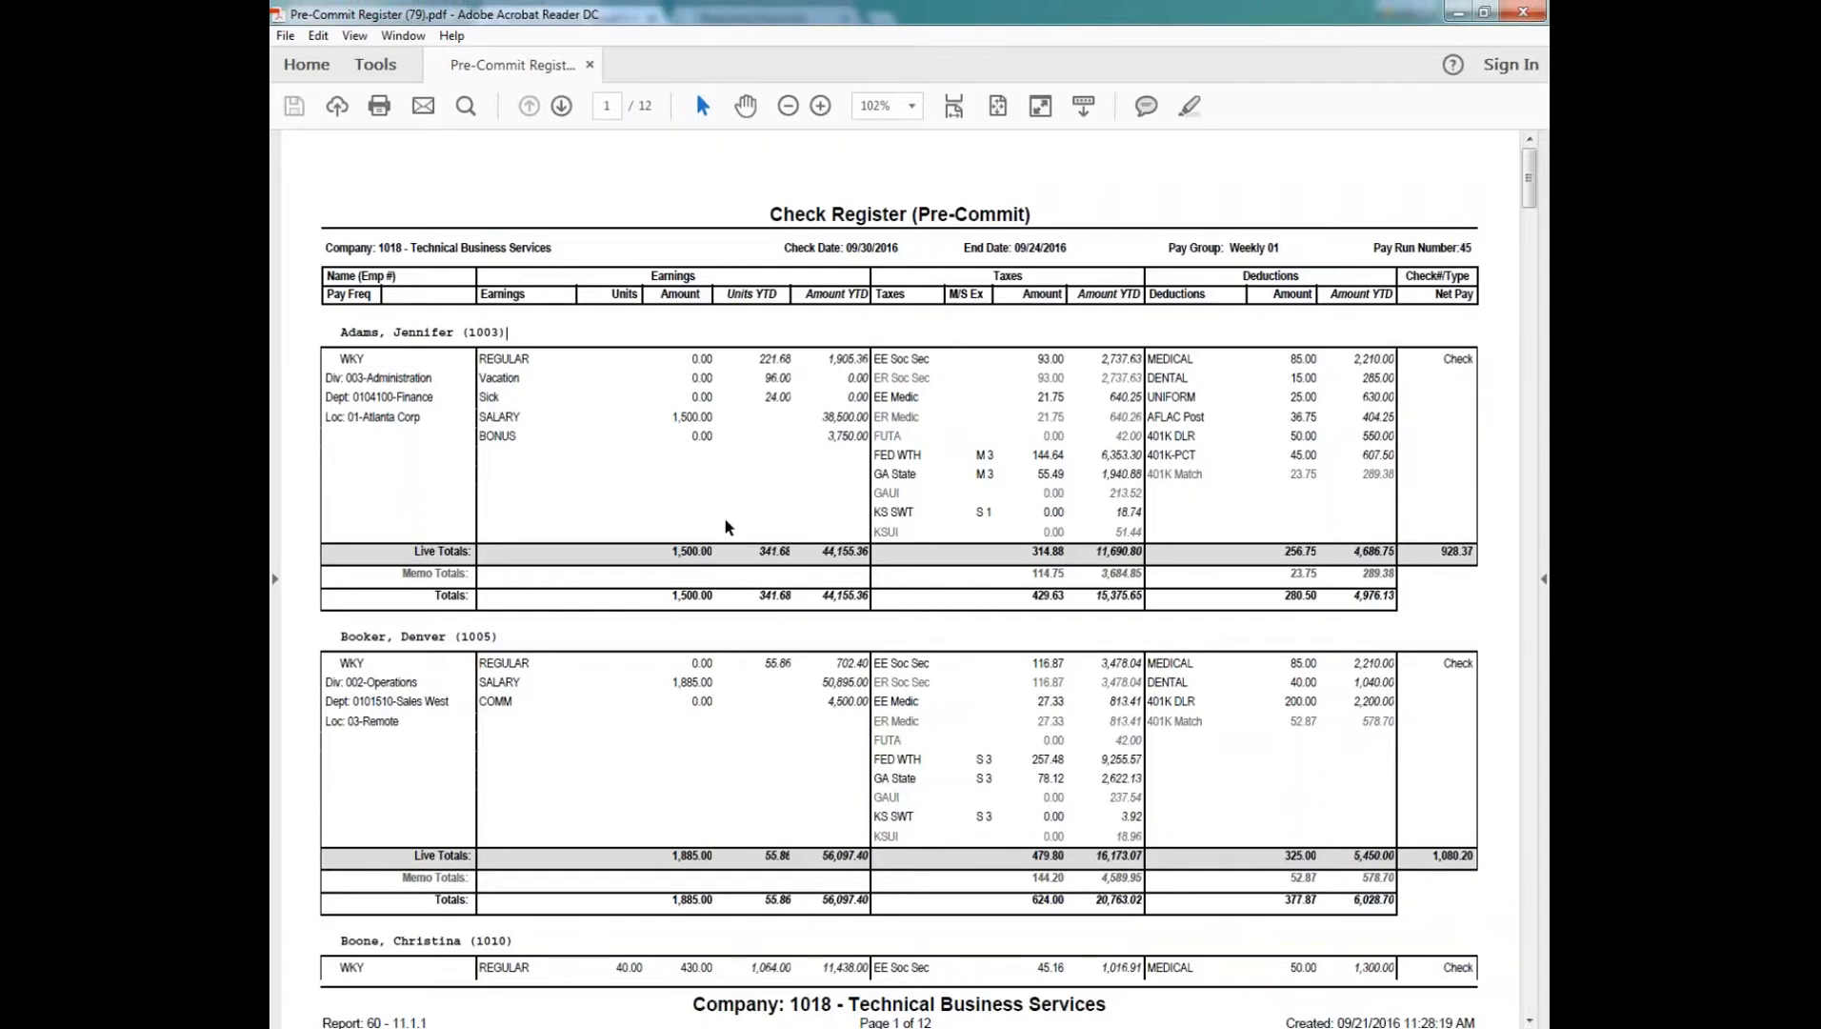
scroll(728, 521, "down", 1)
scroll(730, 541, "down", 1)
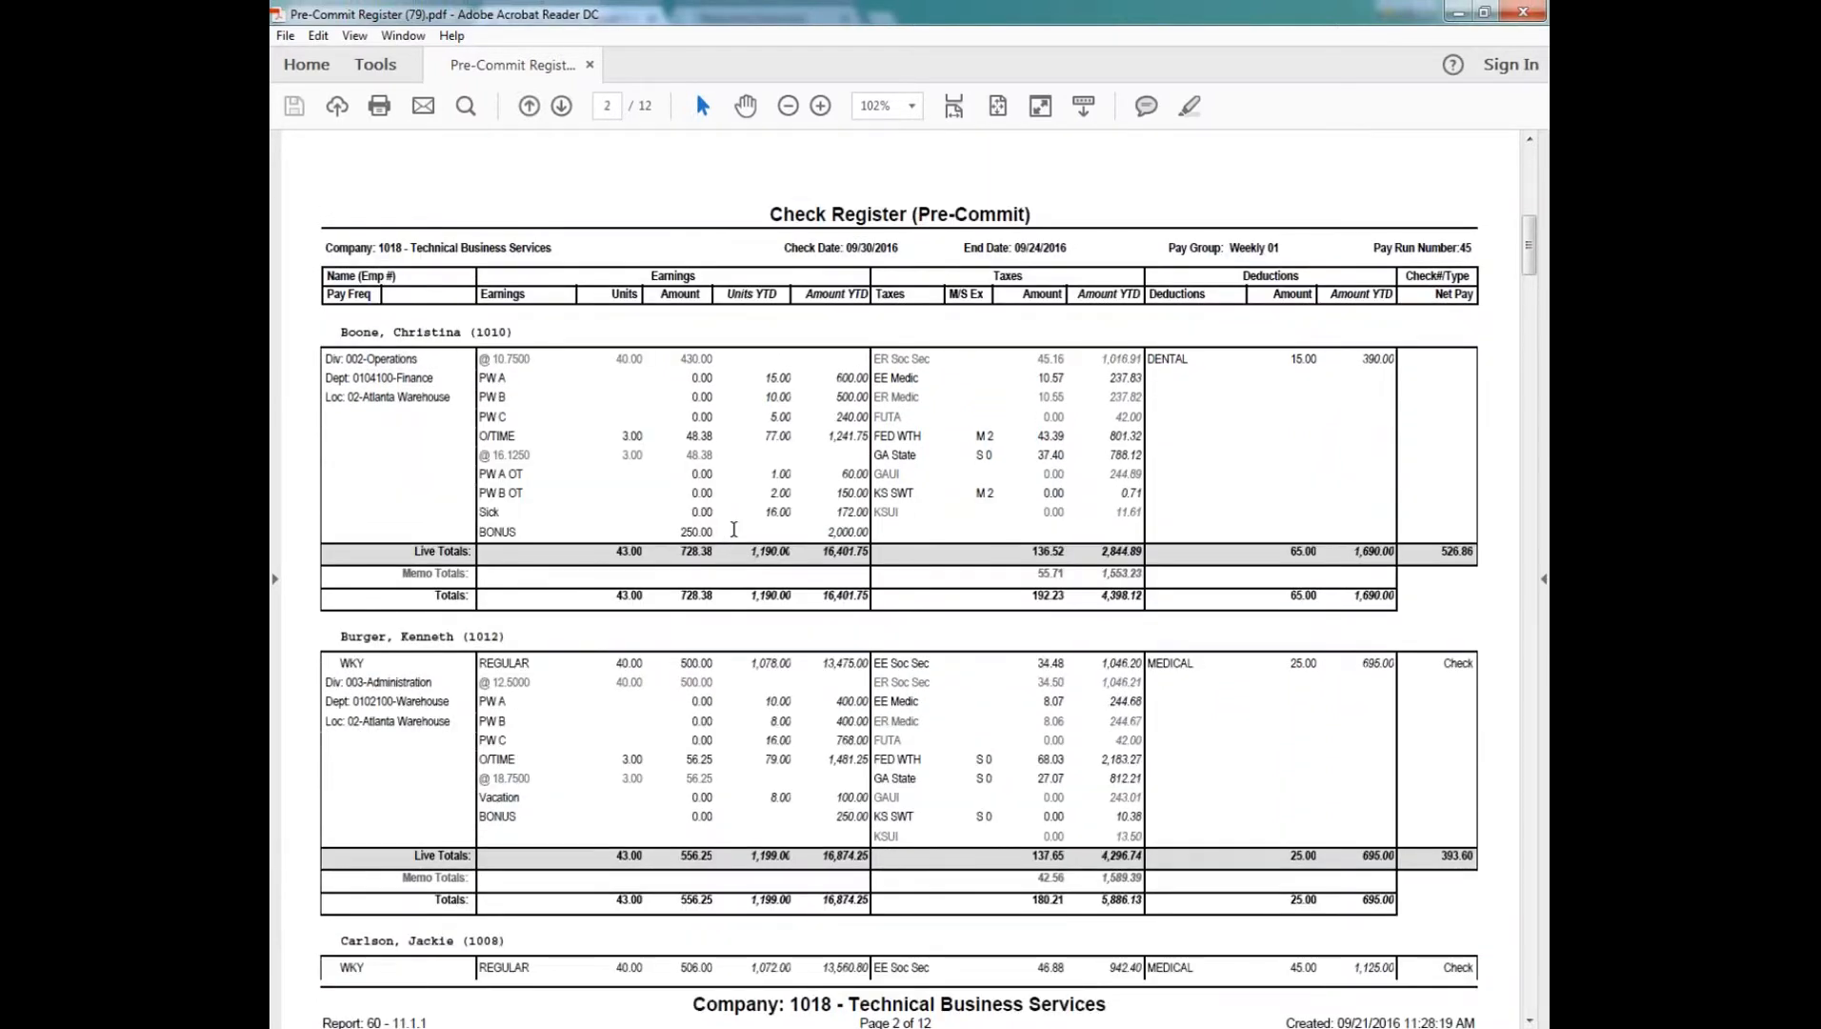
scroll(733, 528, "down", 1)
scroll(762, 649, "down", 1)
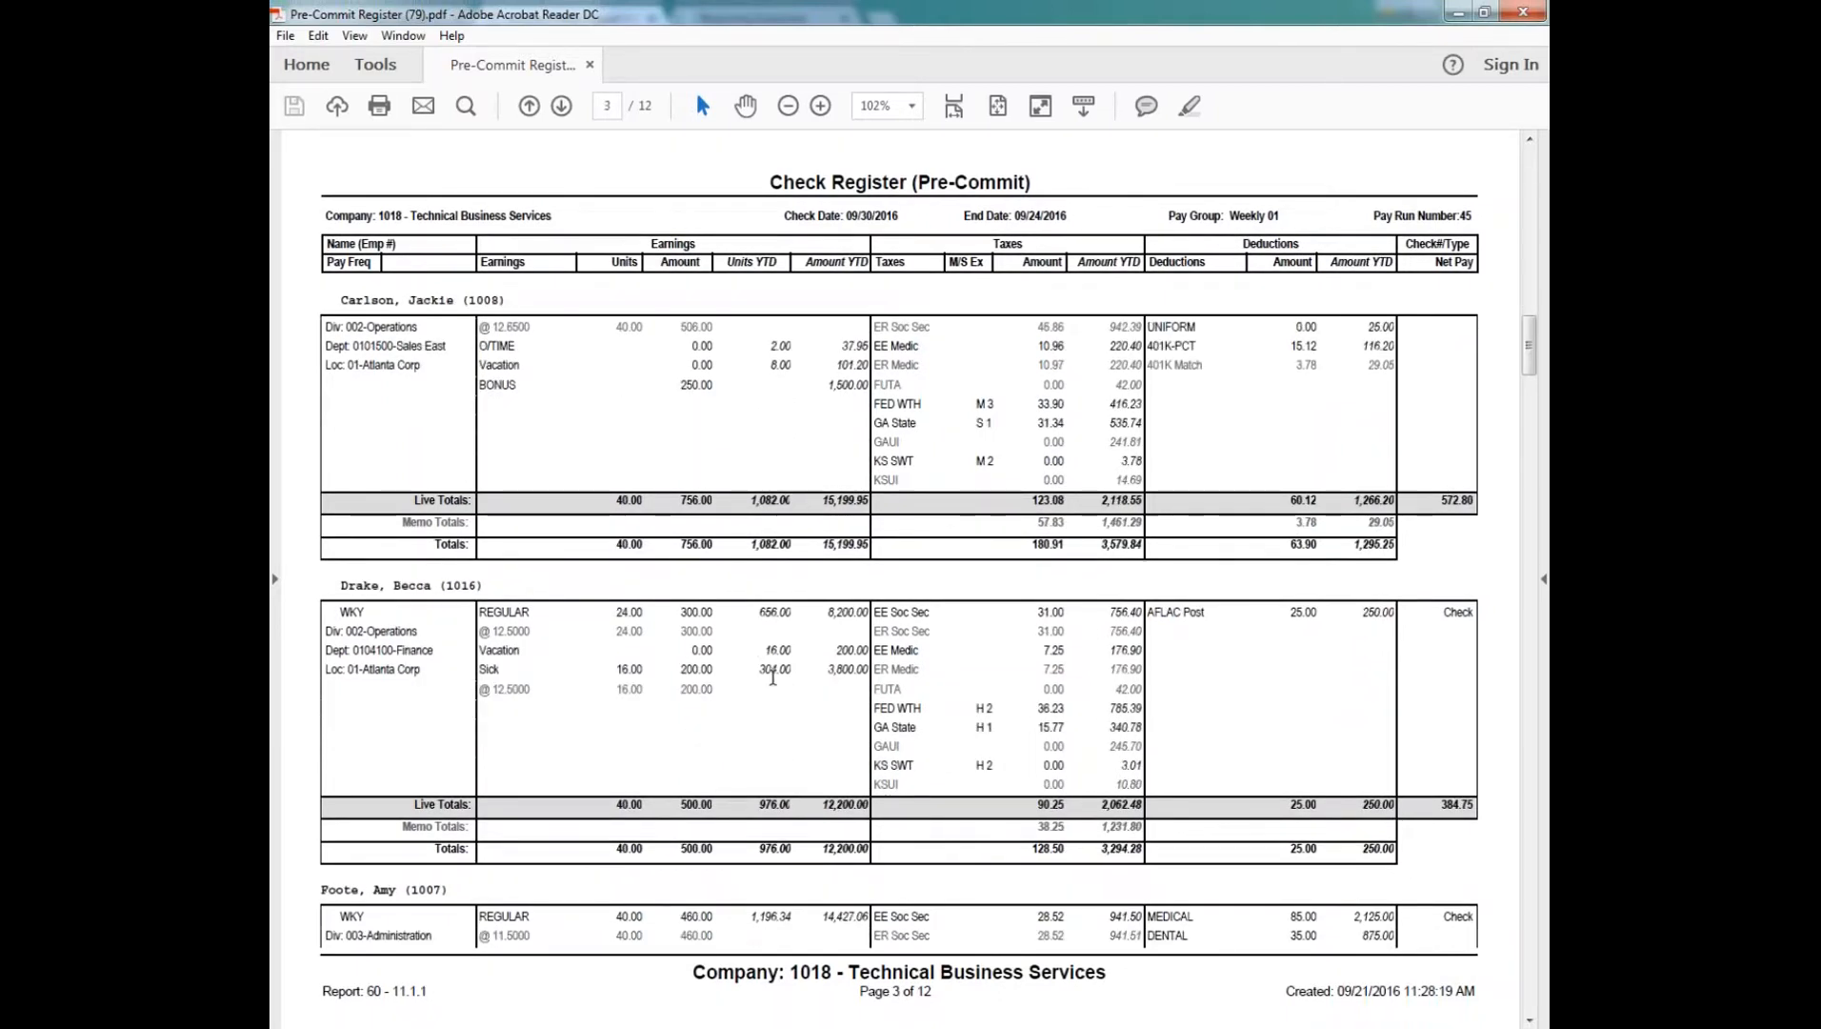
scroll(772, 677, "down", 2)
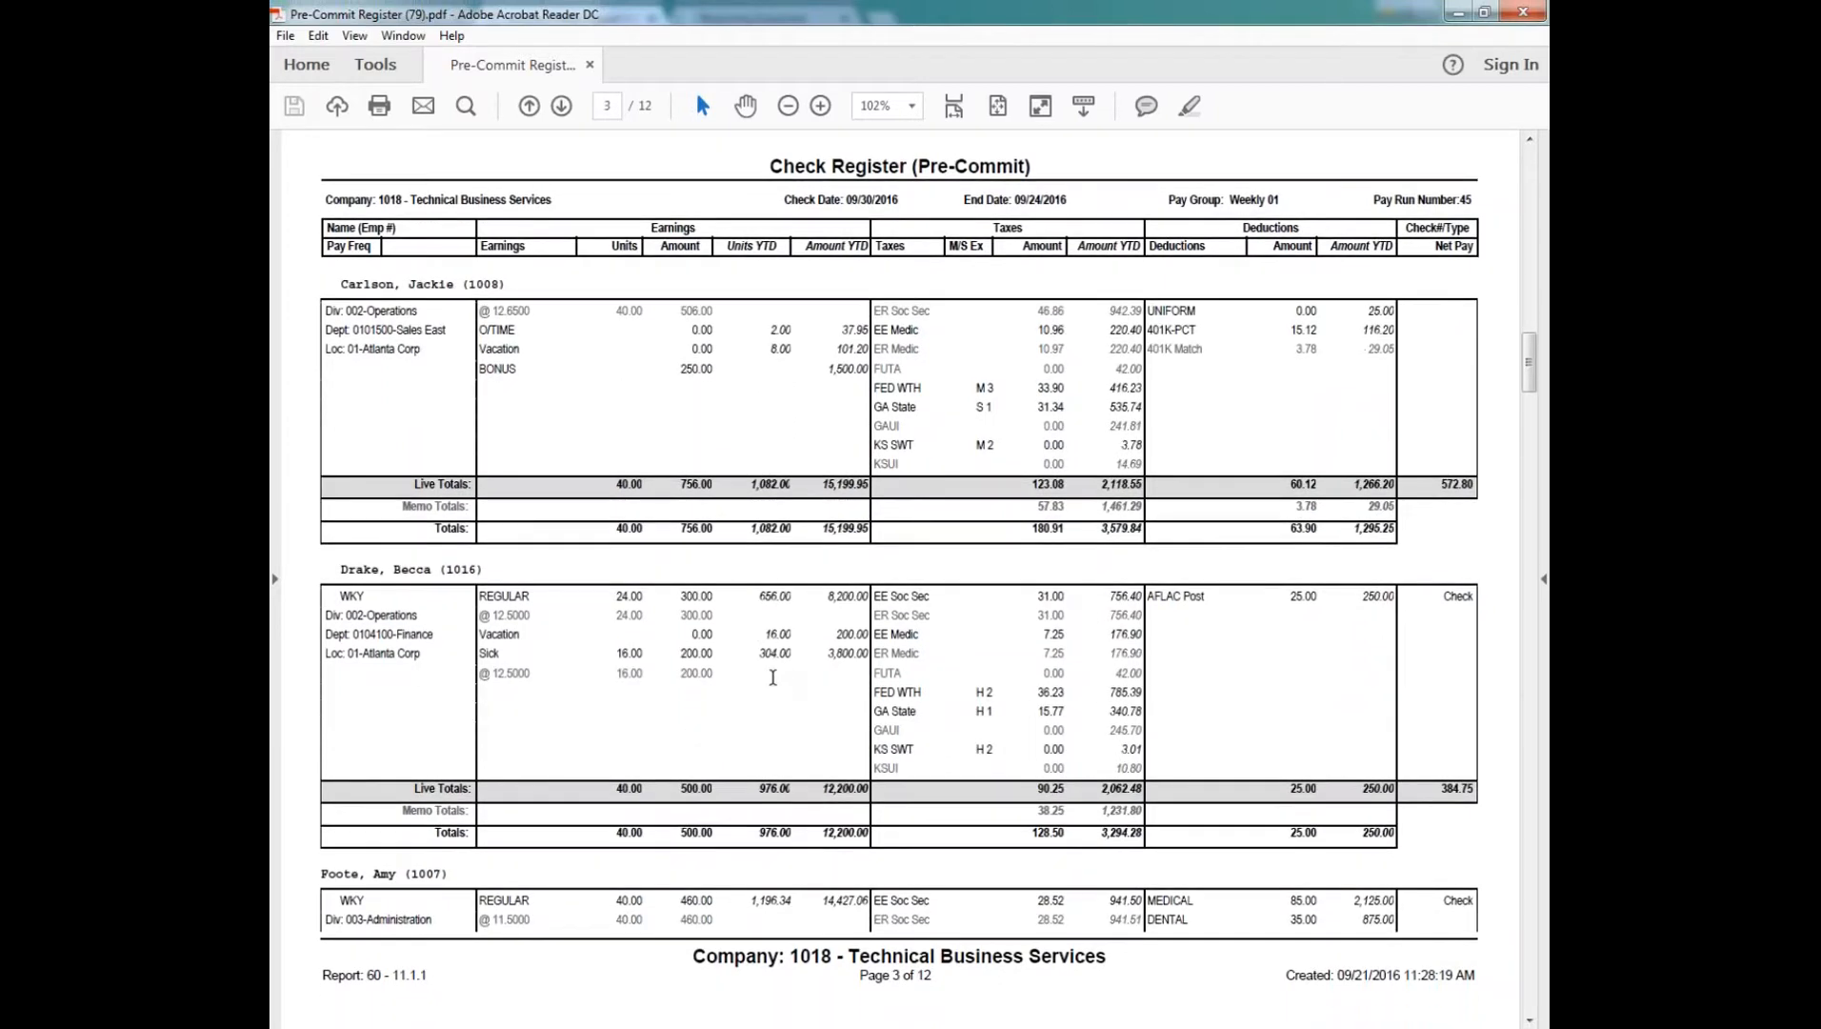
scroll(771, 676, "down", 2)
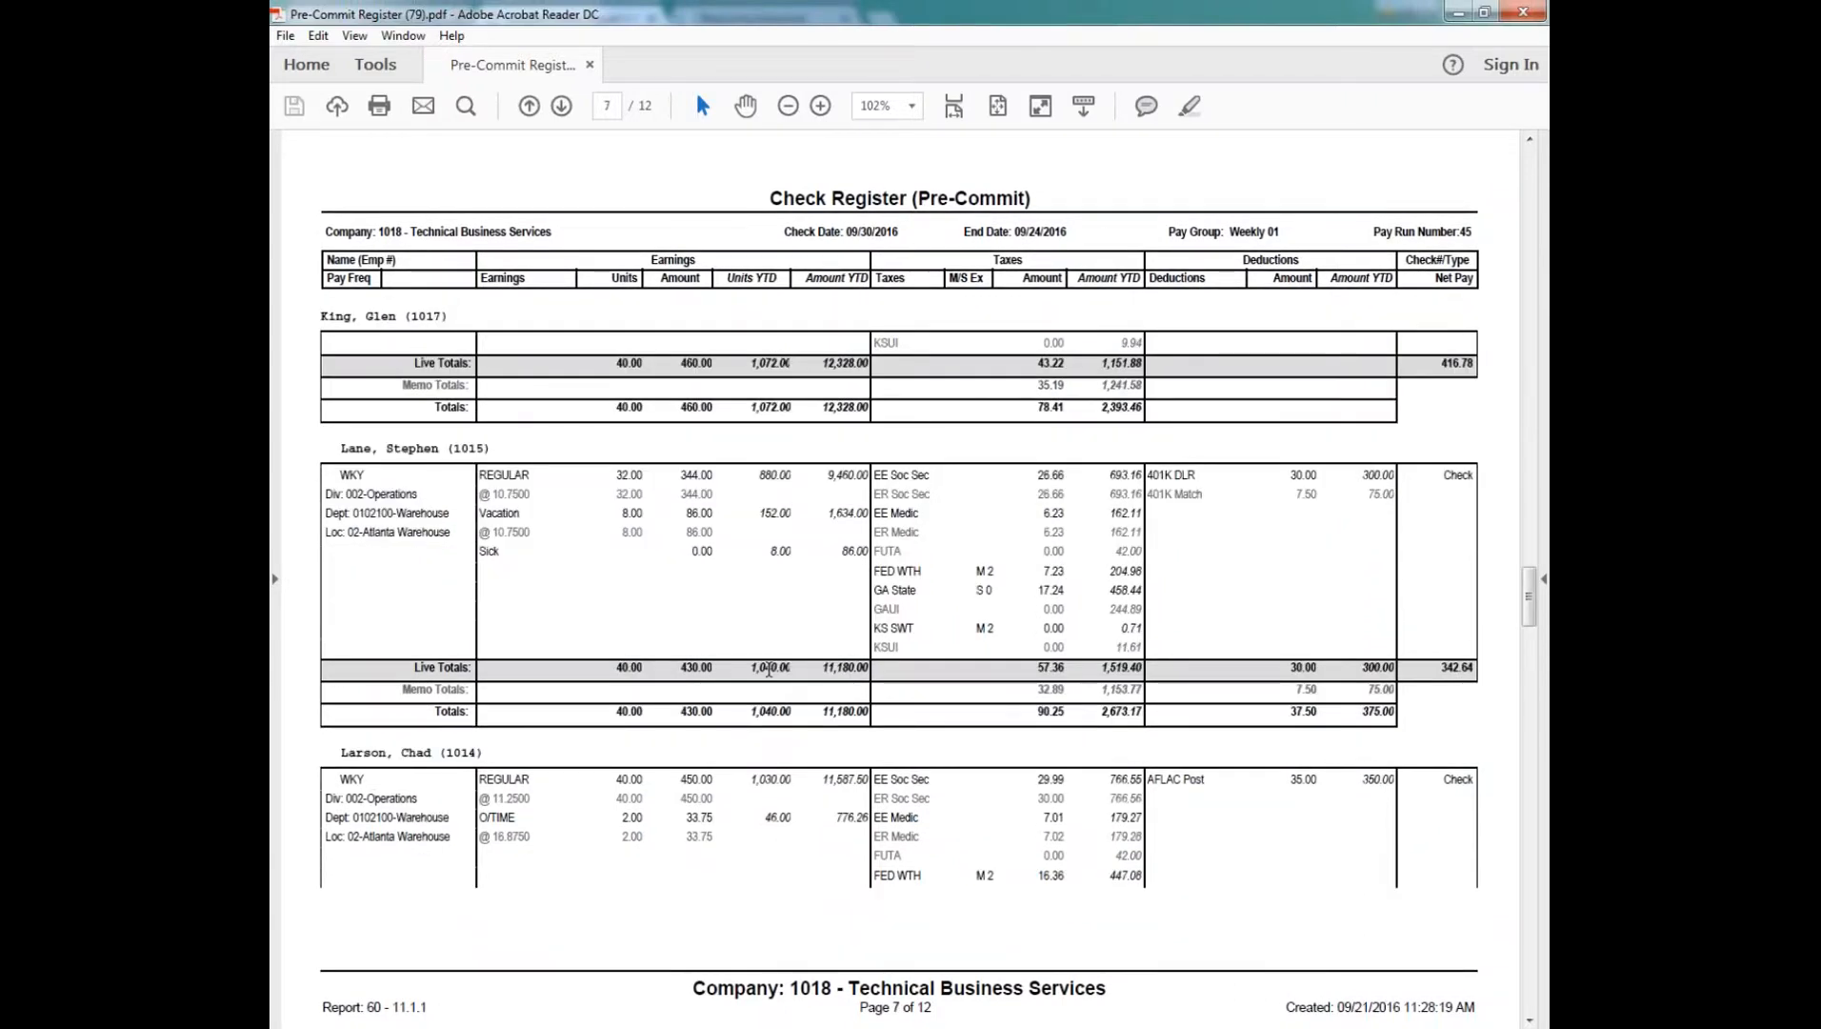
scroll(768, 669, "down", 4)
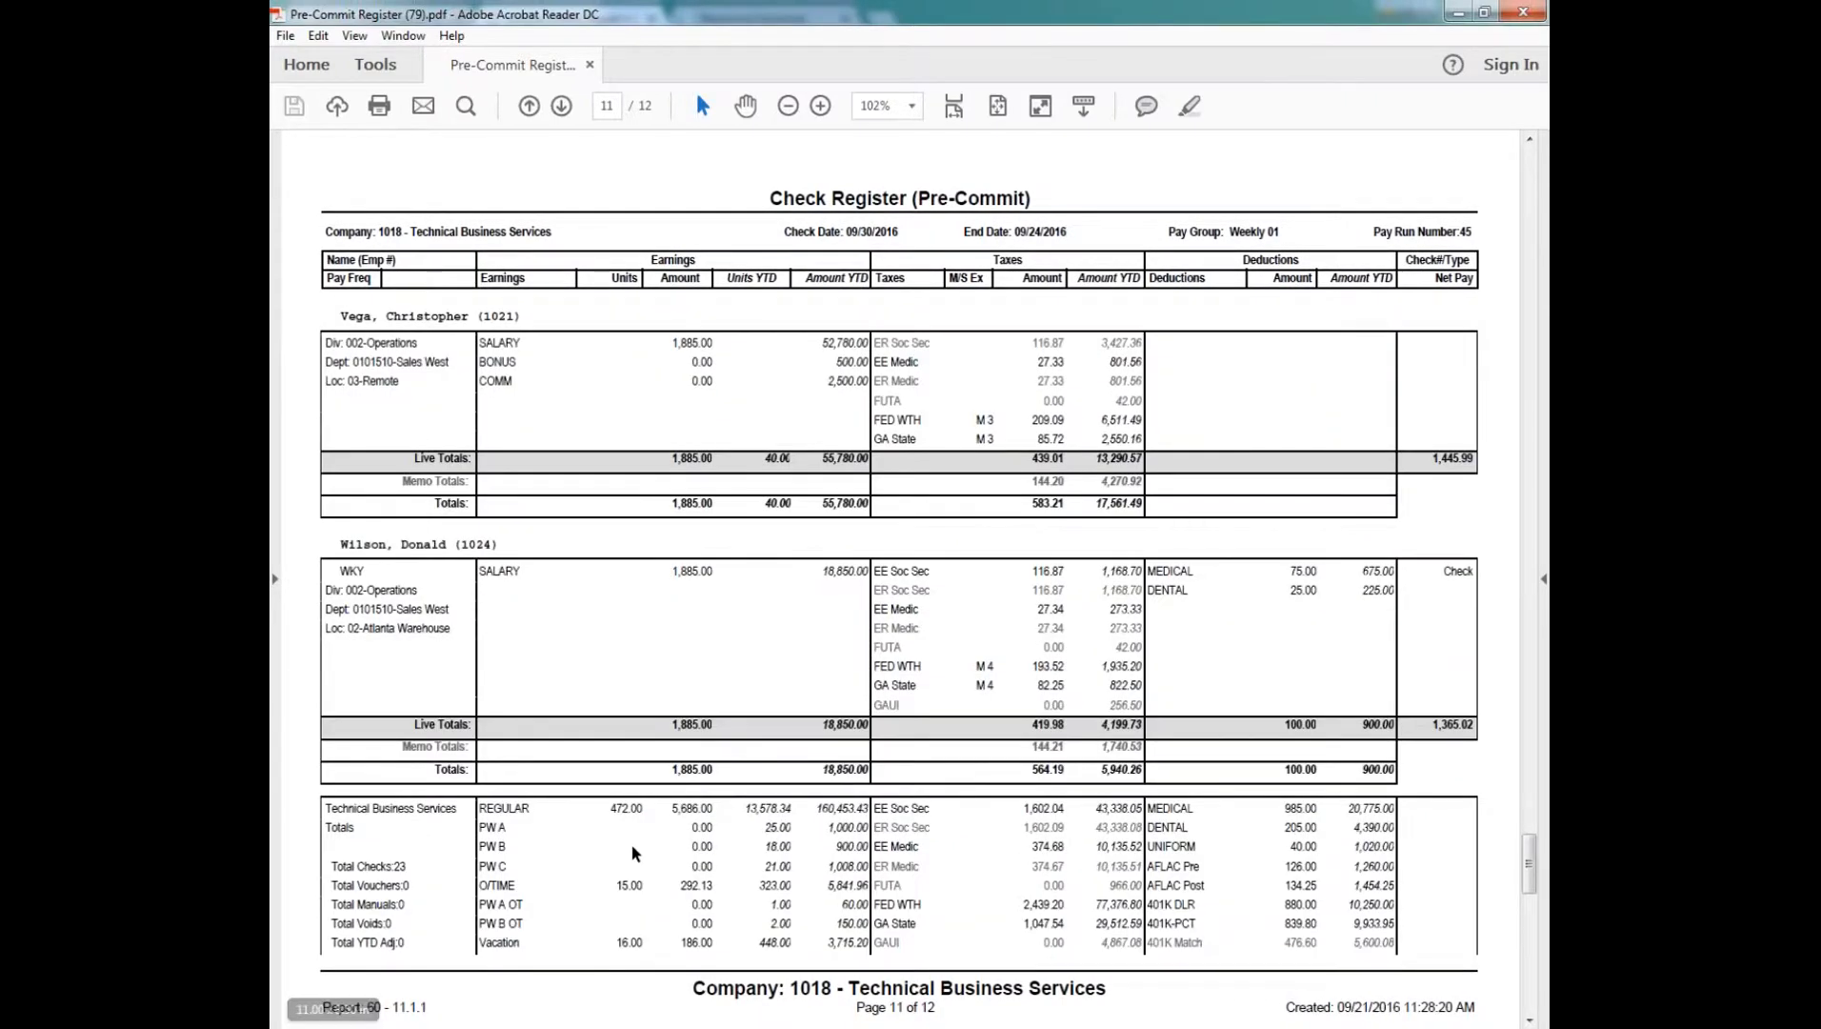
Step: Check the company totals and total net pay at the end of the register, and close the PDF and its report viewer
scroll(635, 855, "down", 1)
left_click_drag(323, 792, 457, 793)
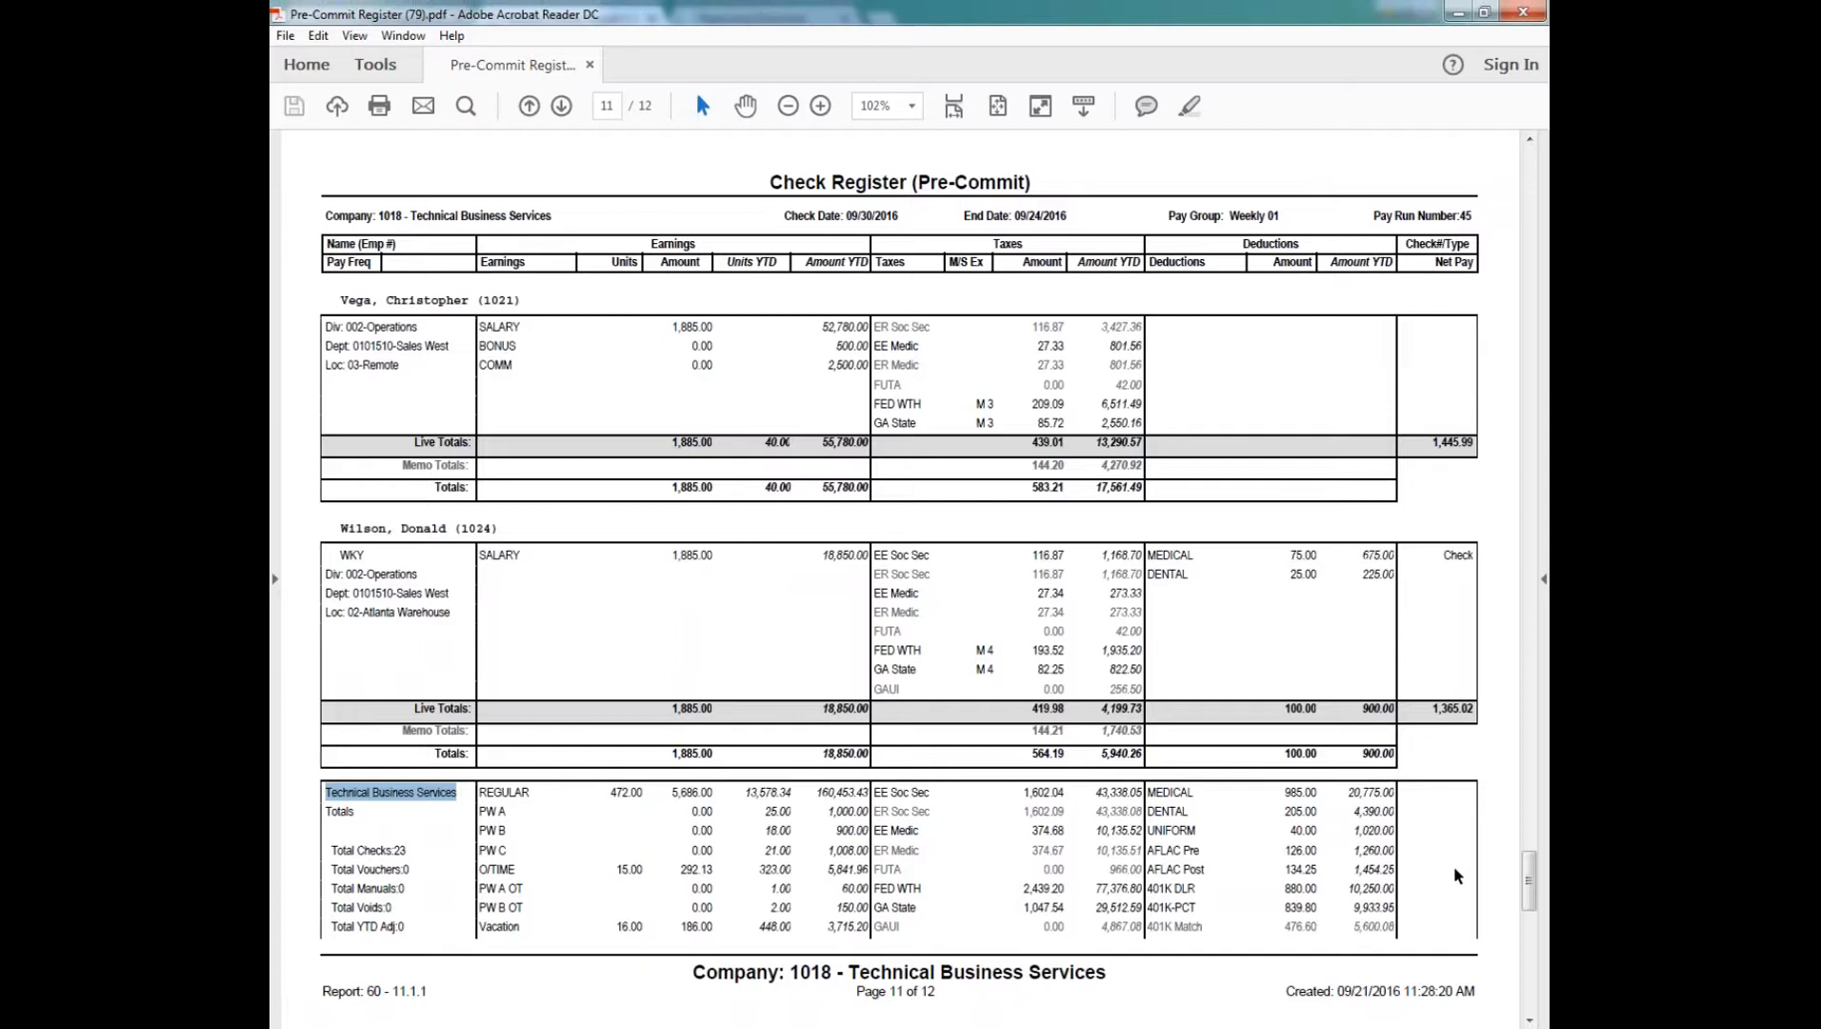
scroll(550, 325, "down", 5)
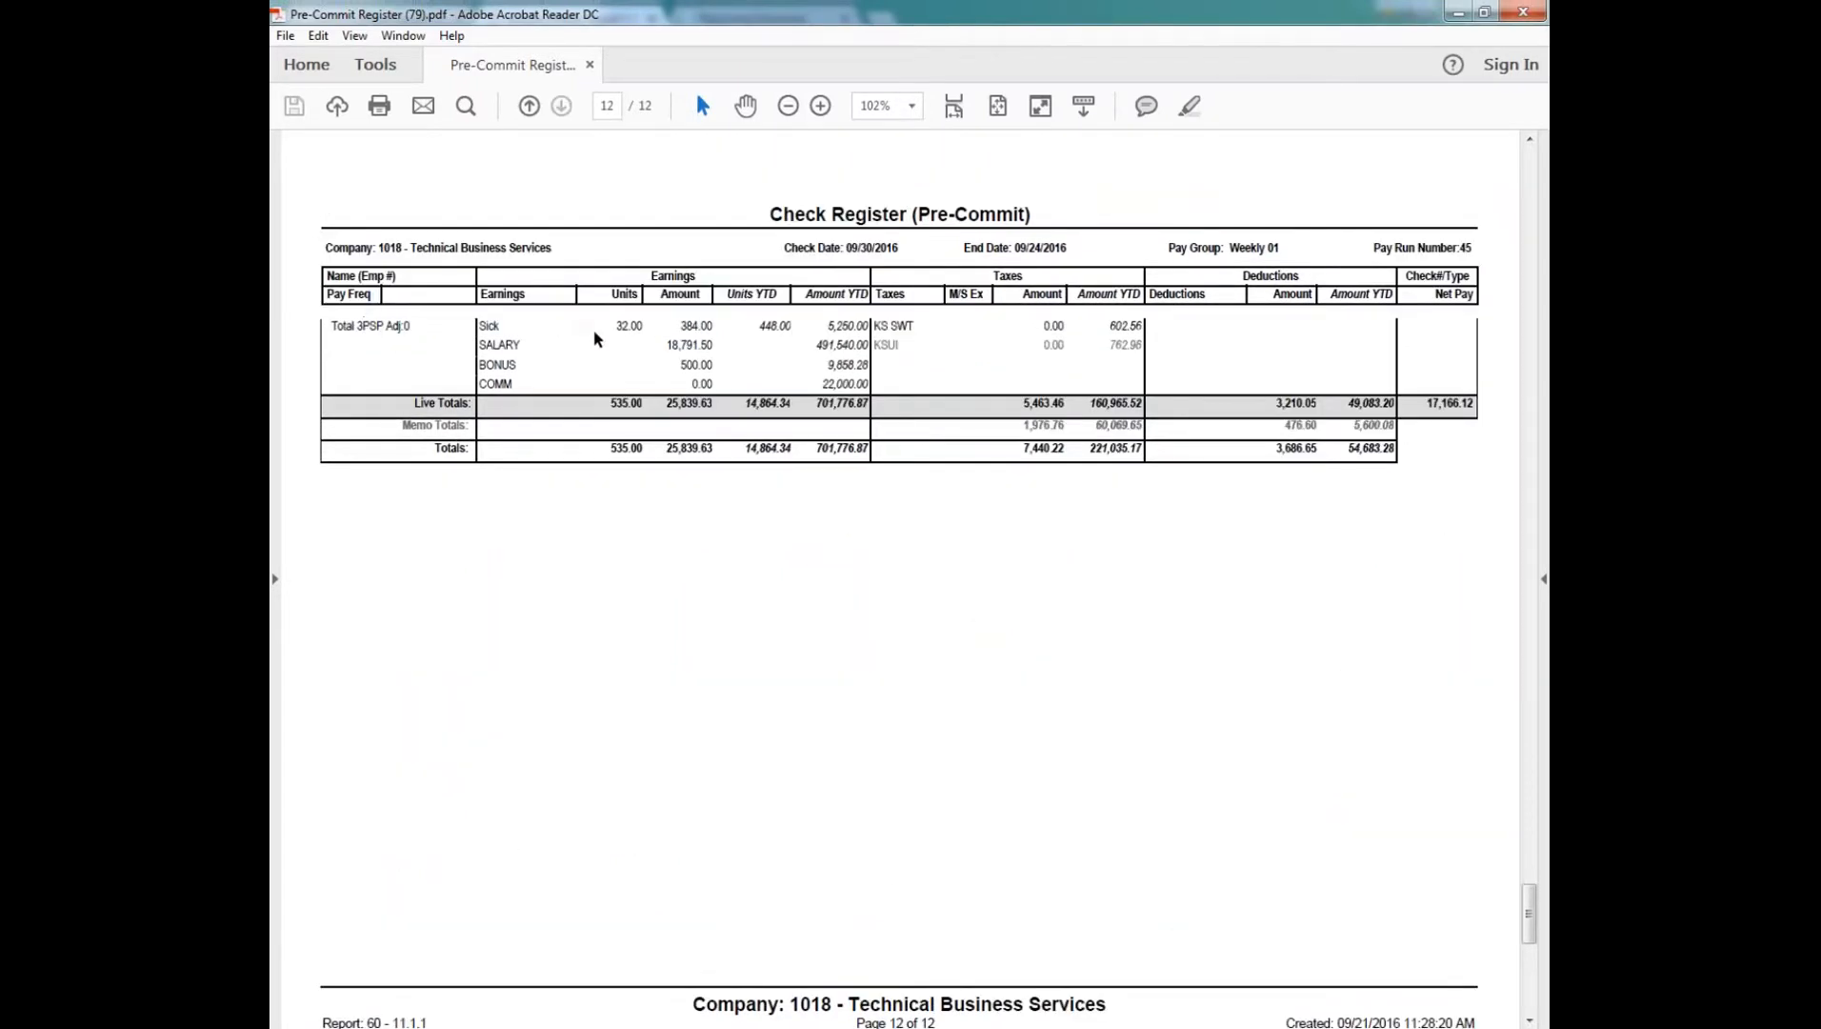
left_click_drag(1425, 403, 1485, 405)
left_click(1461, 448)
left_click(1521, 13)
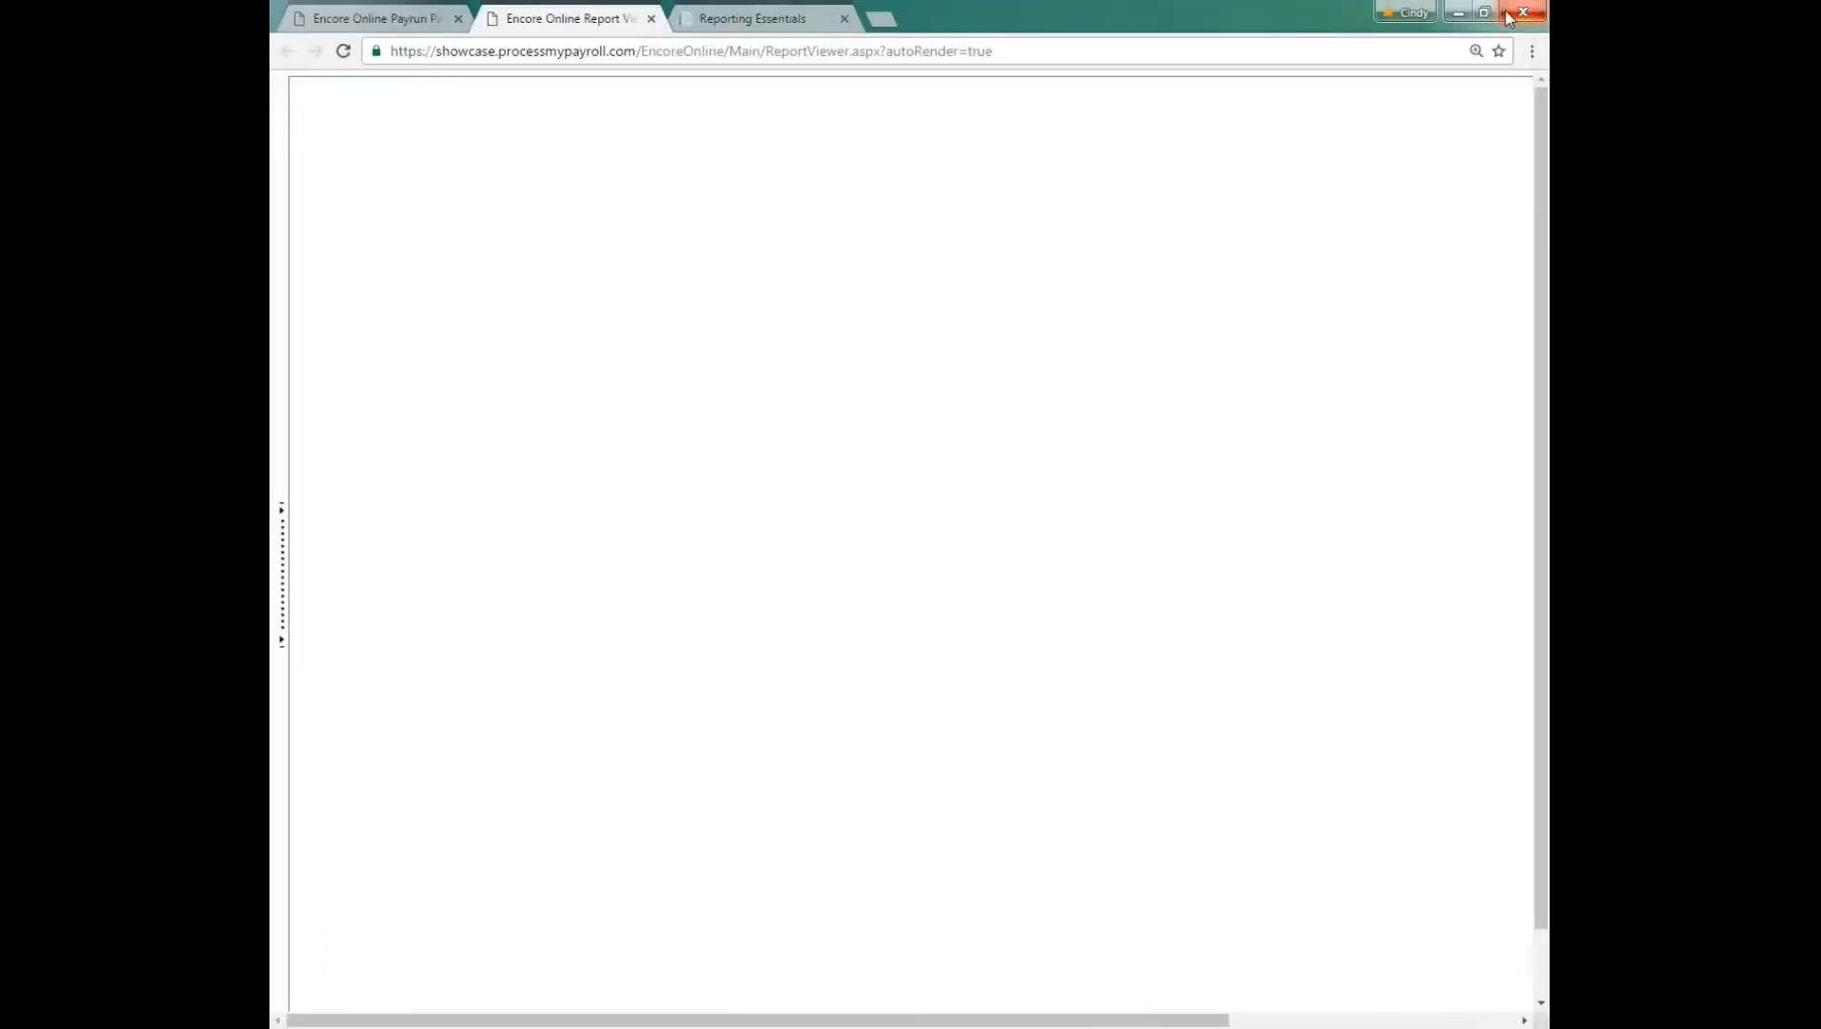
left_click(652, 21)
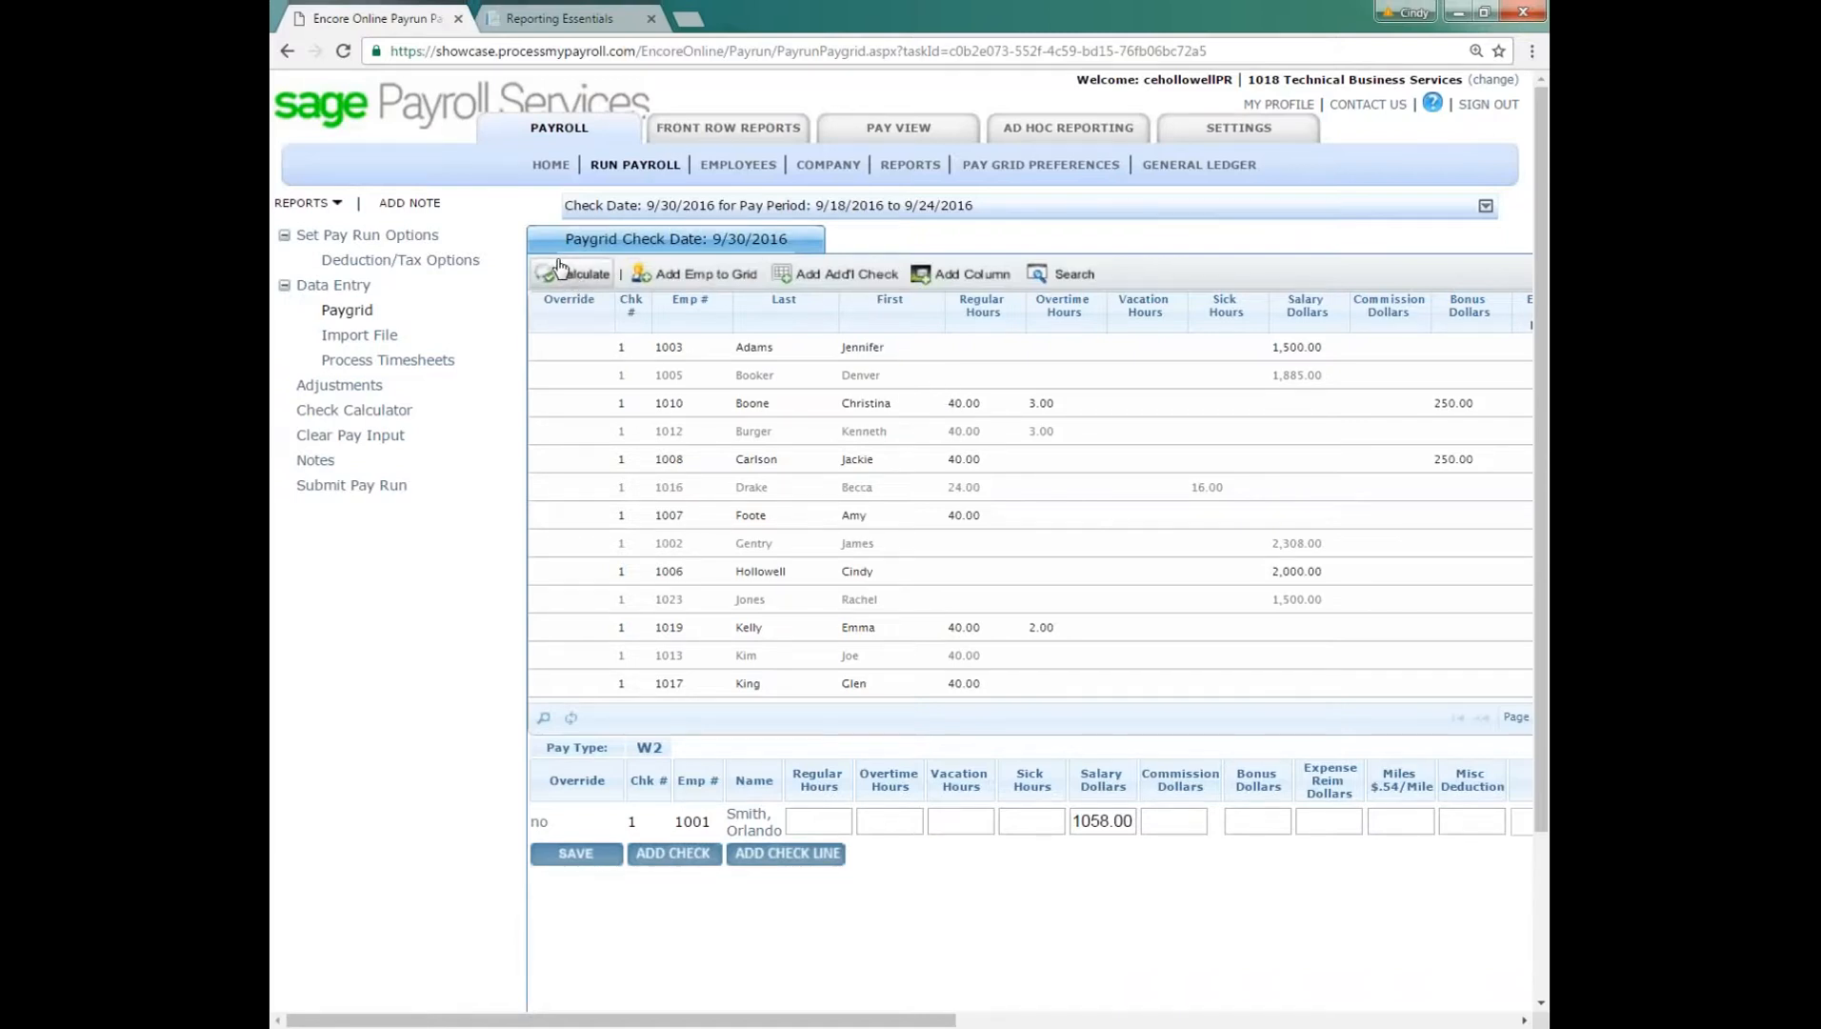
Step: Review the archived payroll and end-of-period packages in Front Row Reports, including the archive start date calendar, and return to the Payroll area
left_click(564, 271)
left_click(733, 136)
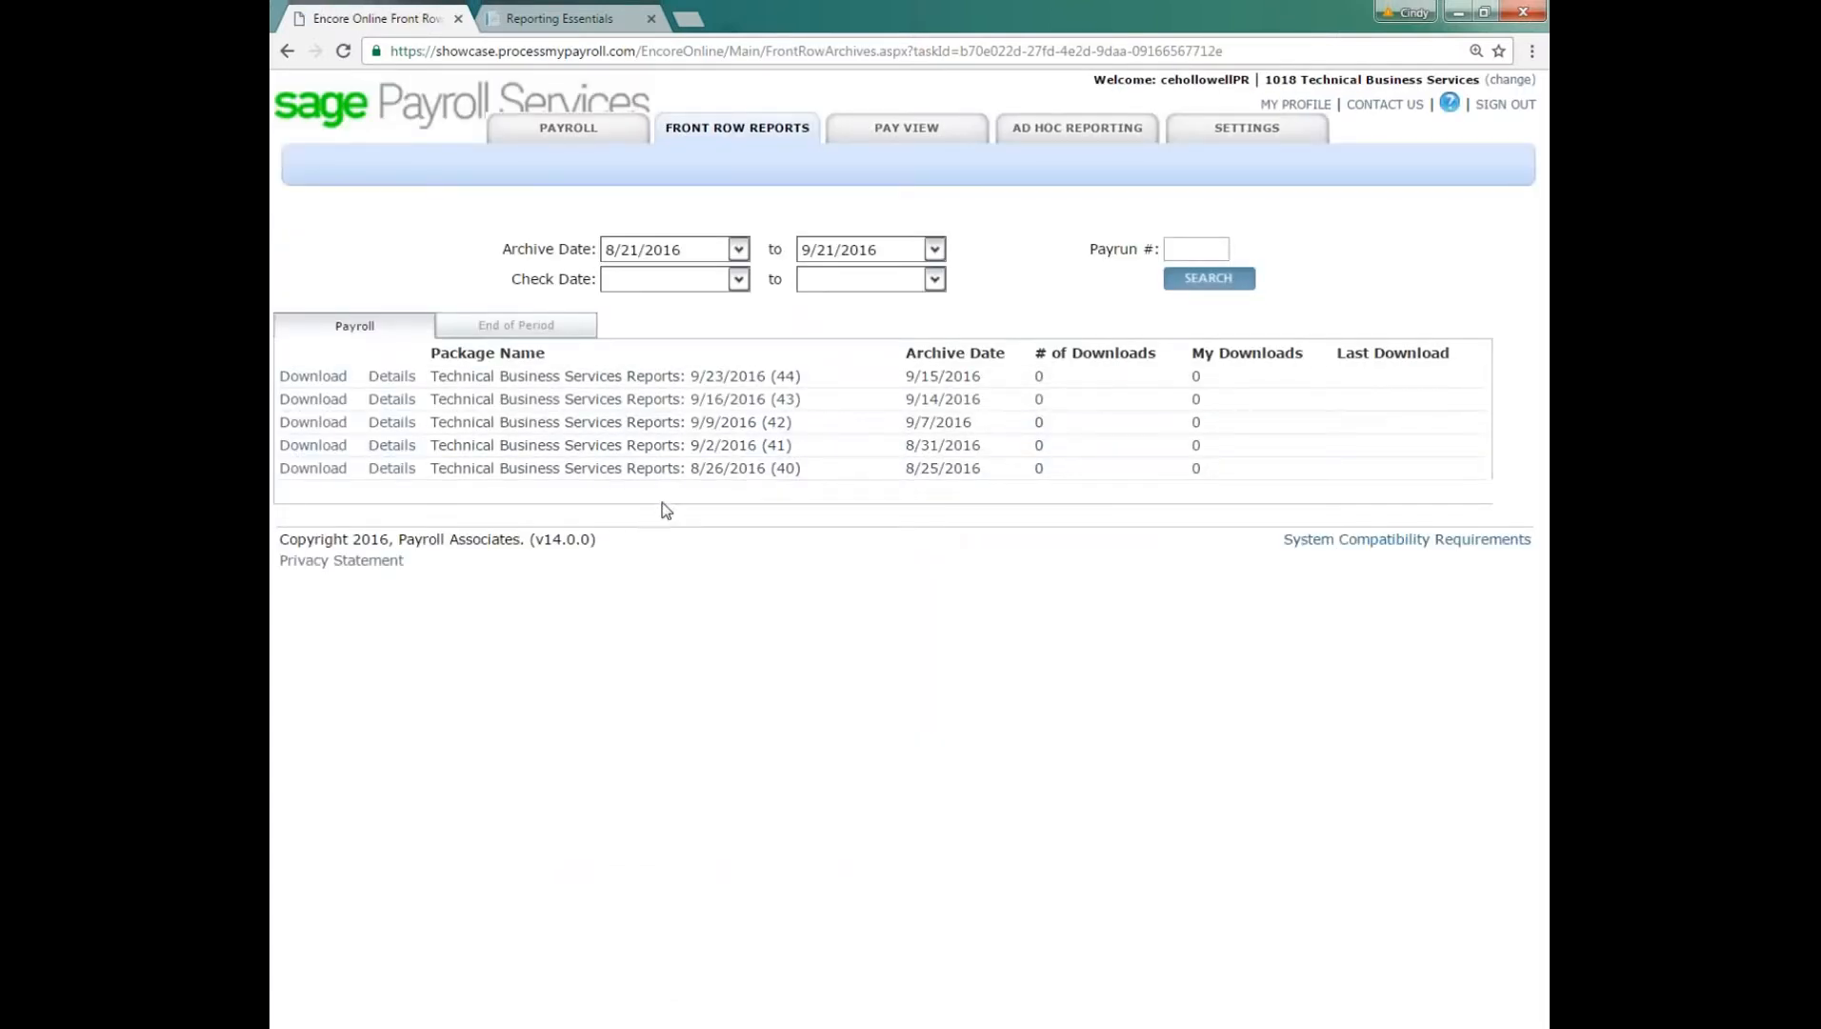
left_click(742, 249)
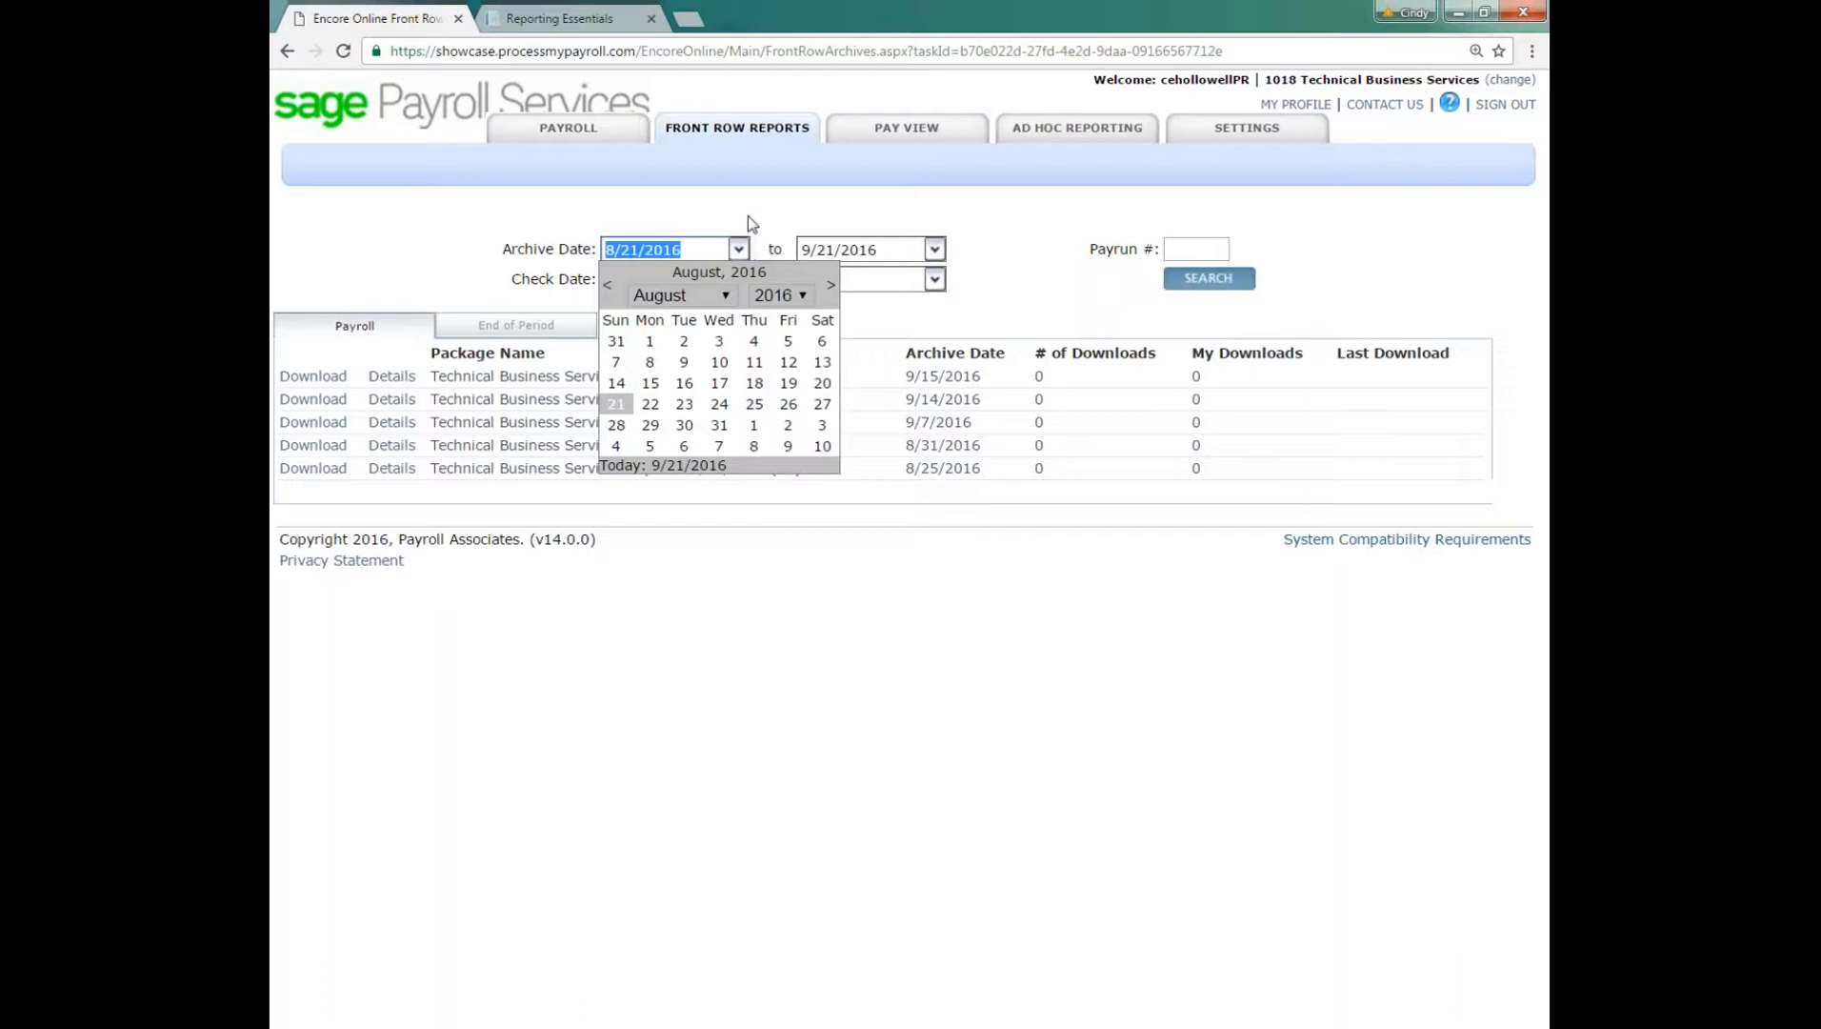
left_click(748, 220)
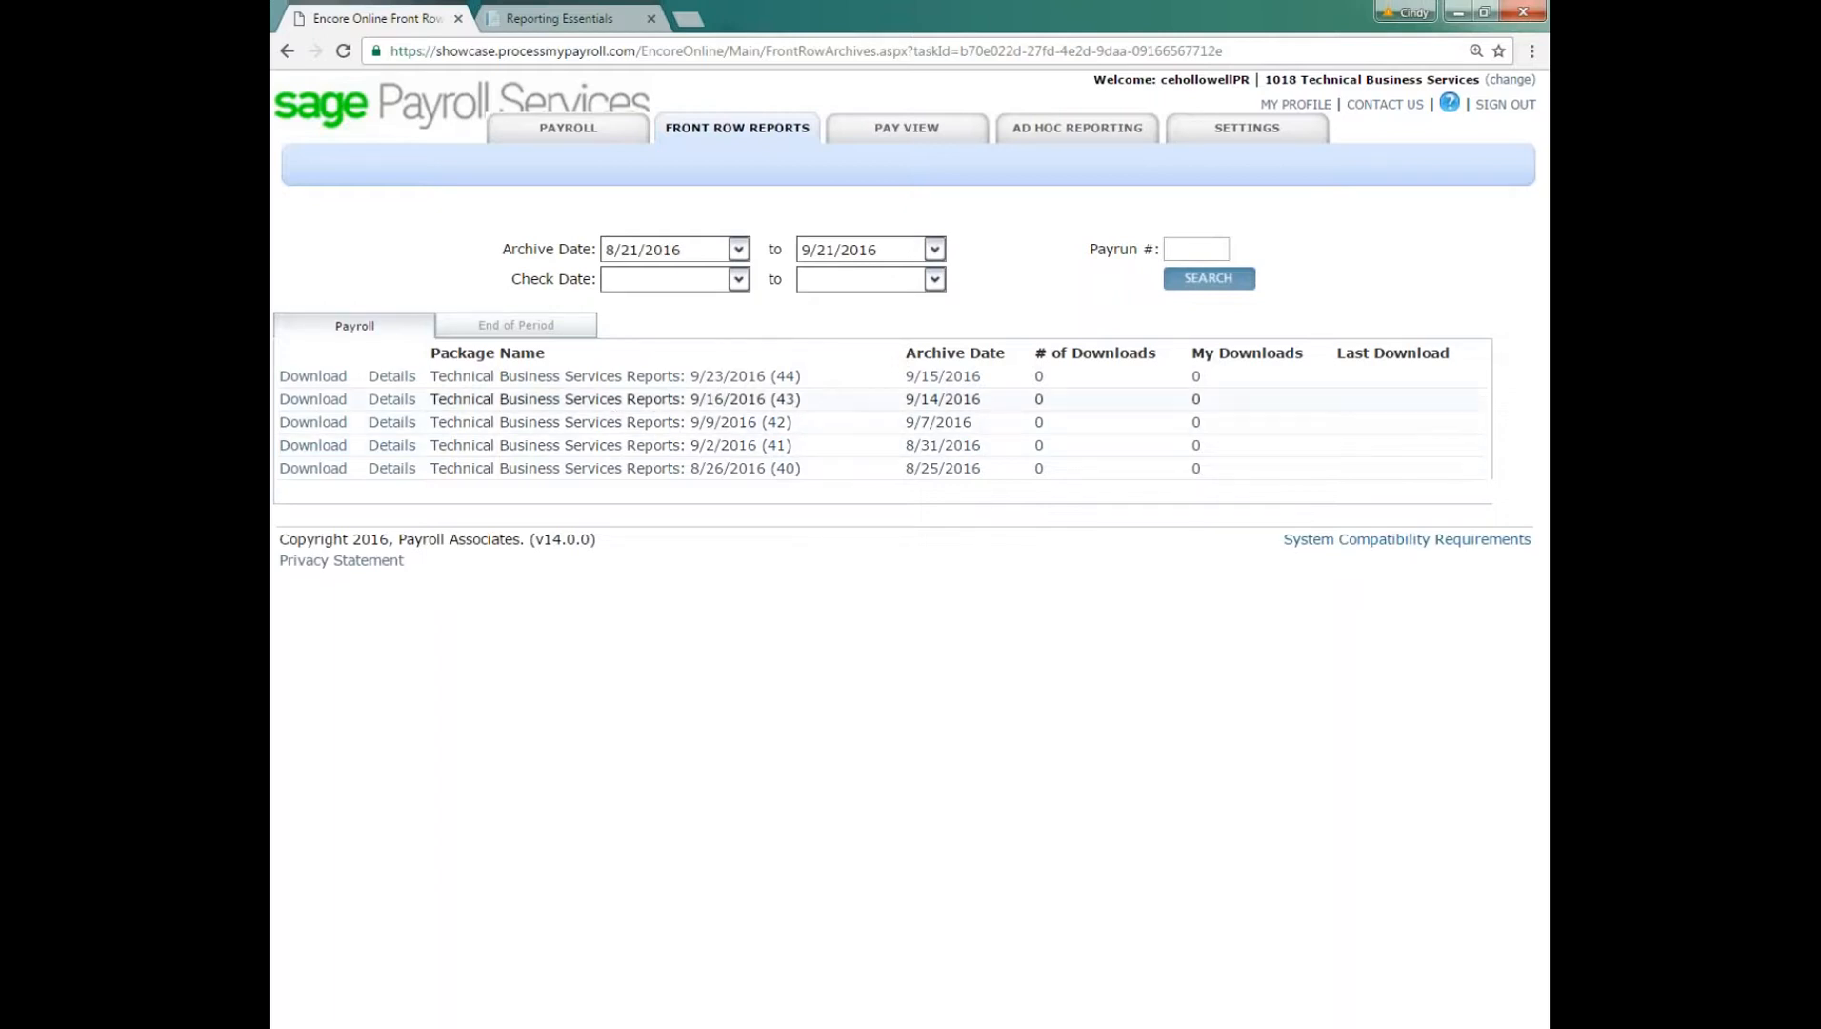
left_click(512, 328)
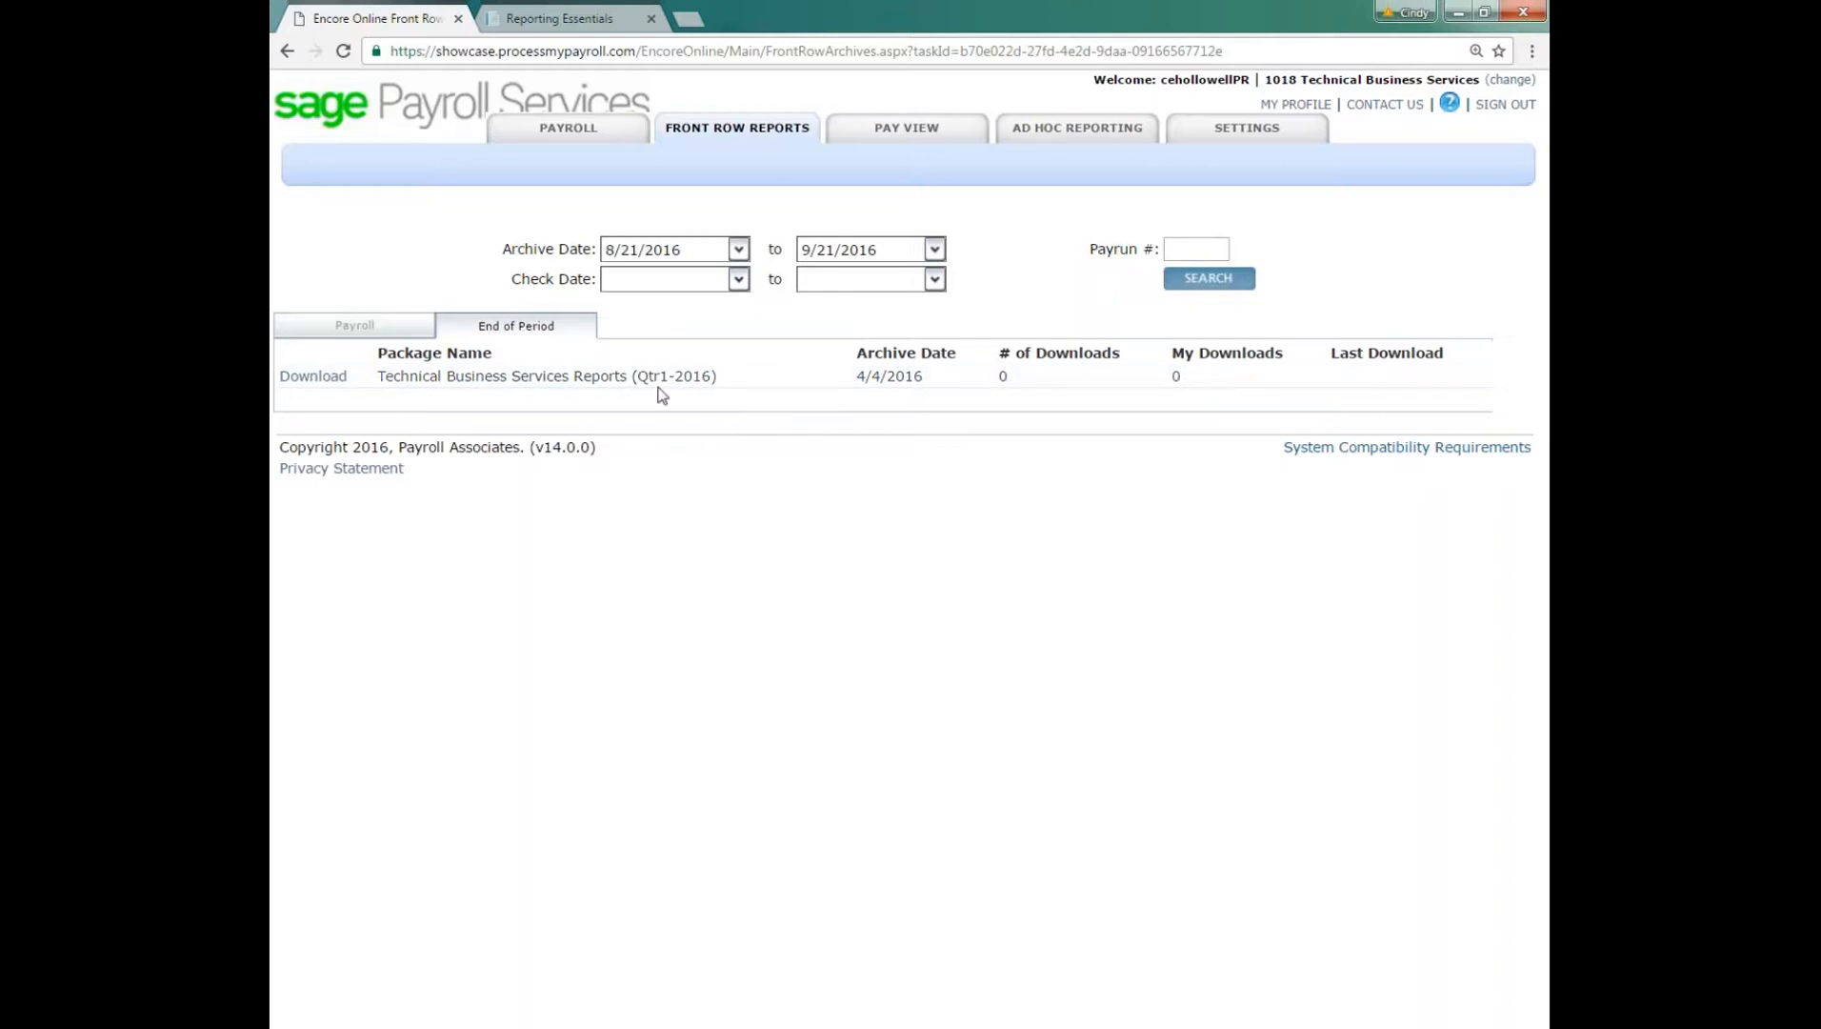
left_click(569, 127)
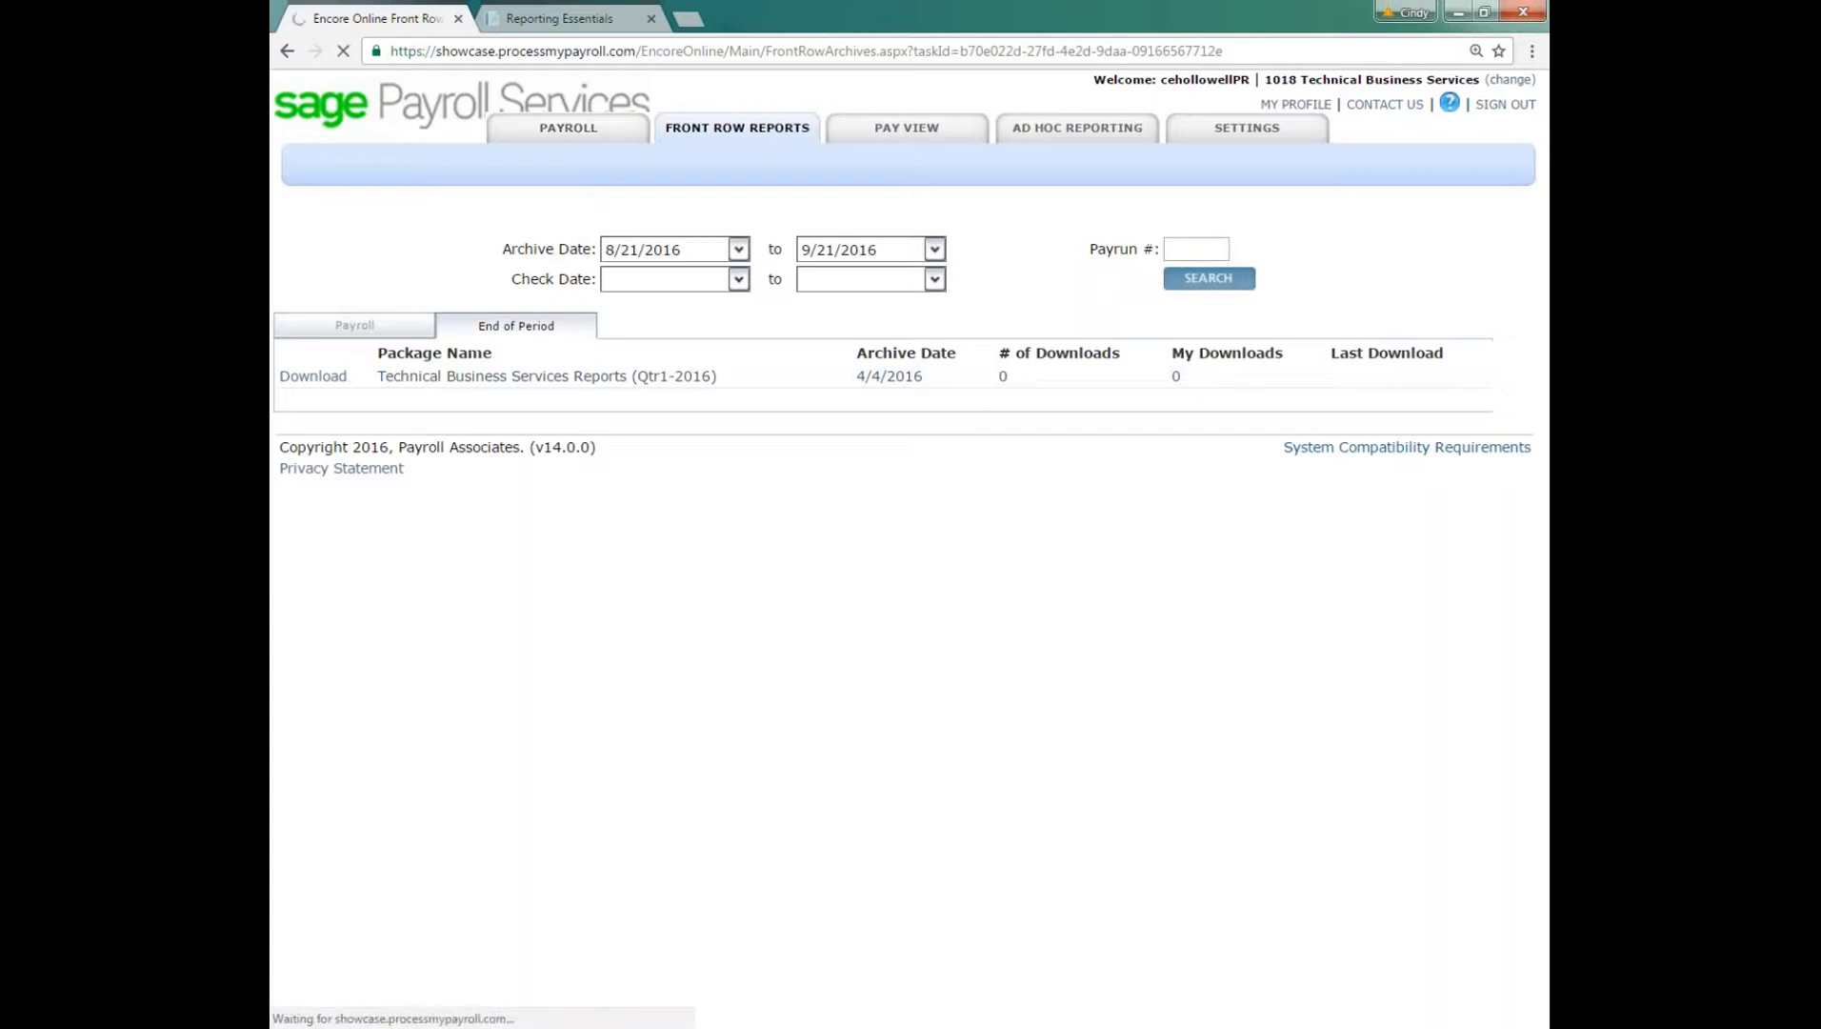
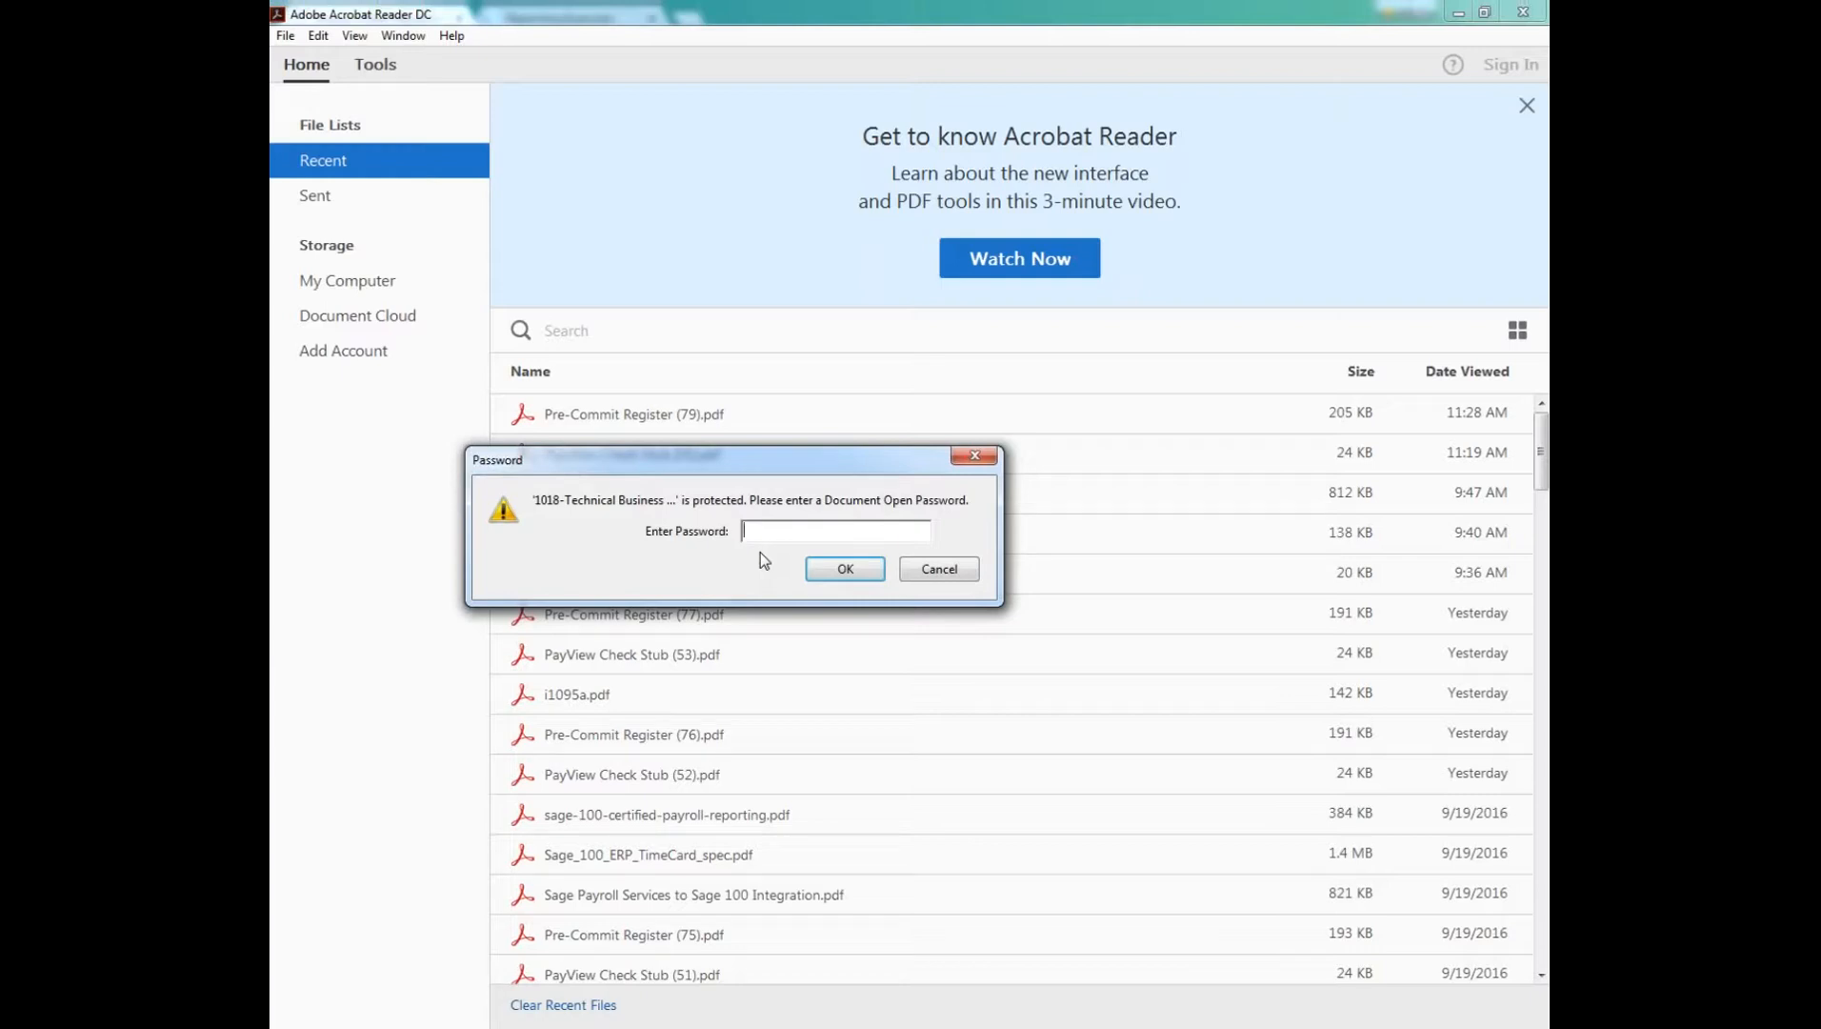
Step: Unlock the pay run 43 report package with the document open password, and open its ACH Direct Deposit report
type("************")
key("Return")
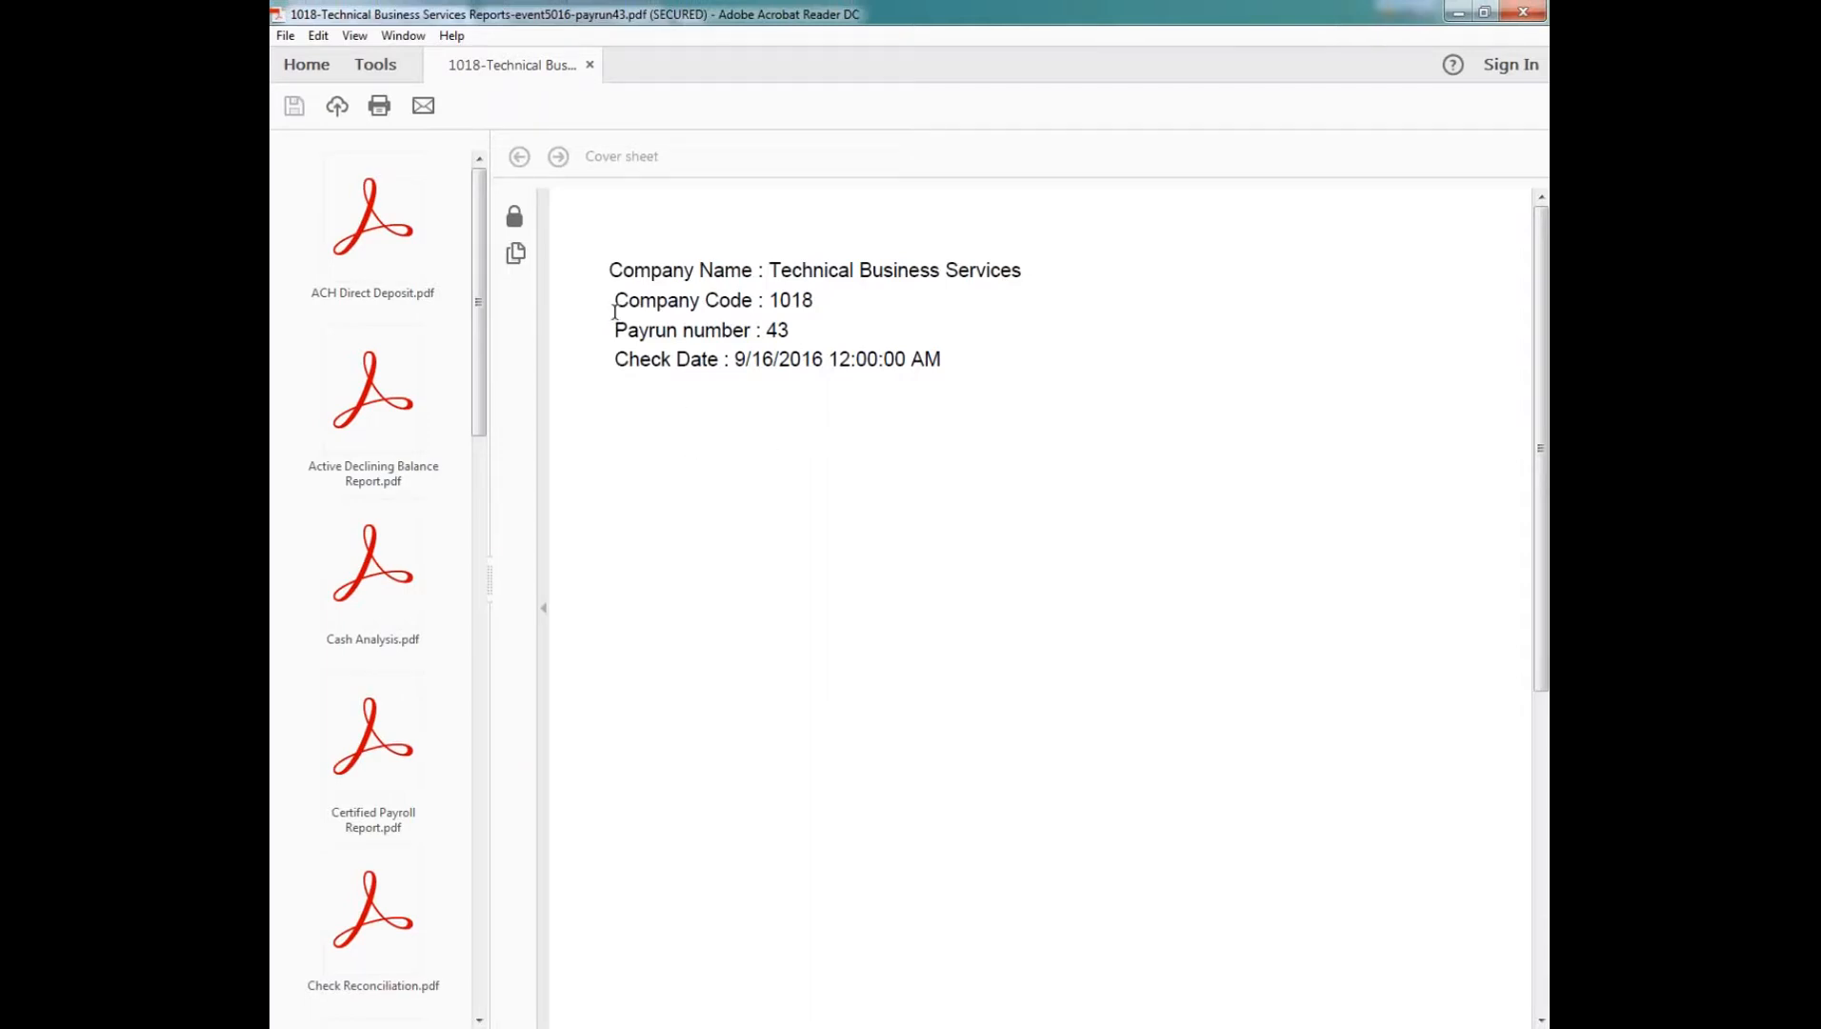
left_click(376, 236)
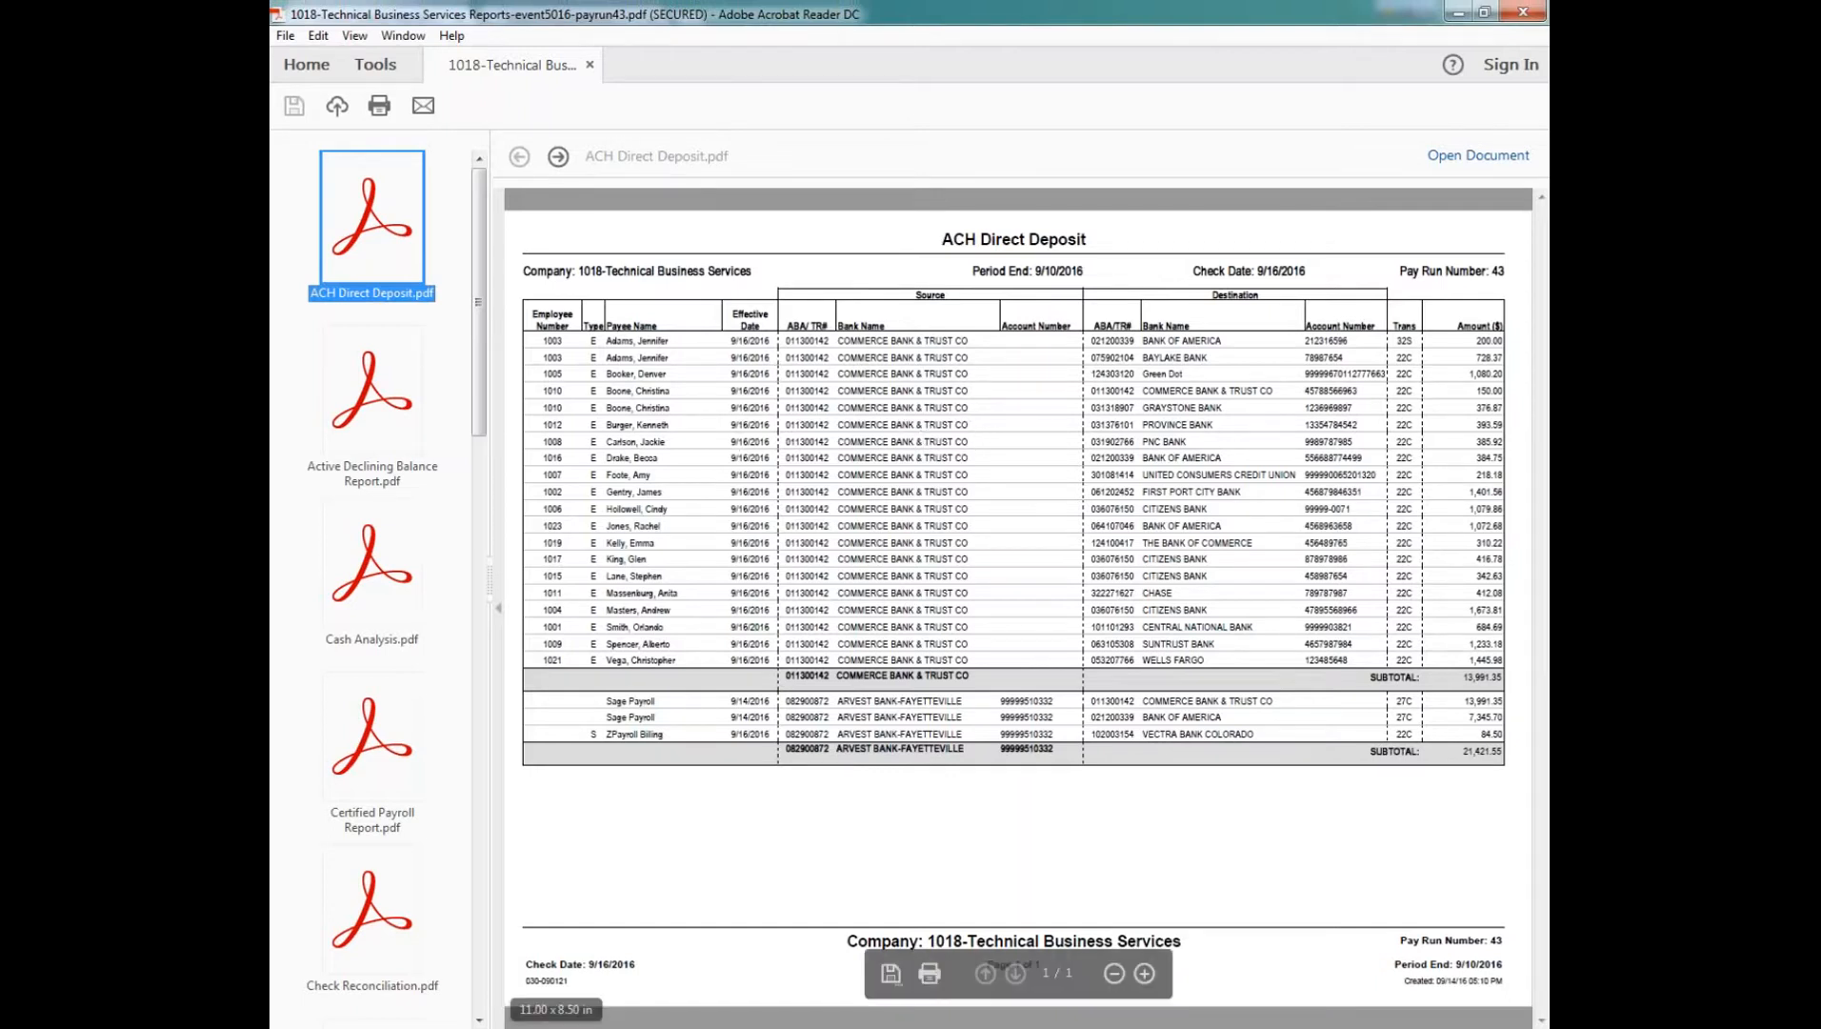
Step: Review the Check Reconciliation report, and examine the check net pay and EFT net pay, service charge and tax in the Cash Analysis report
left_click(388, 929)
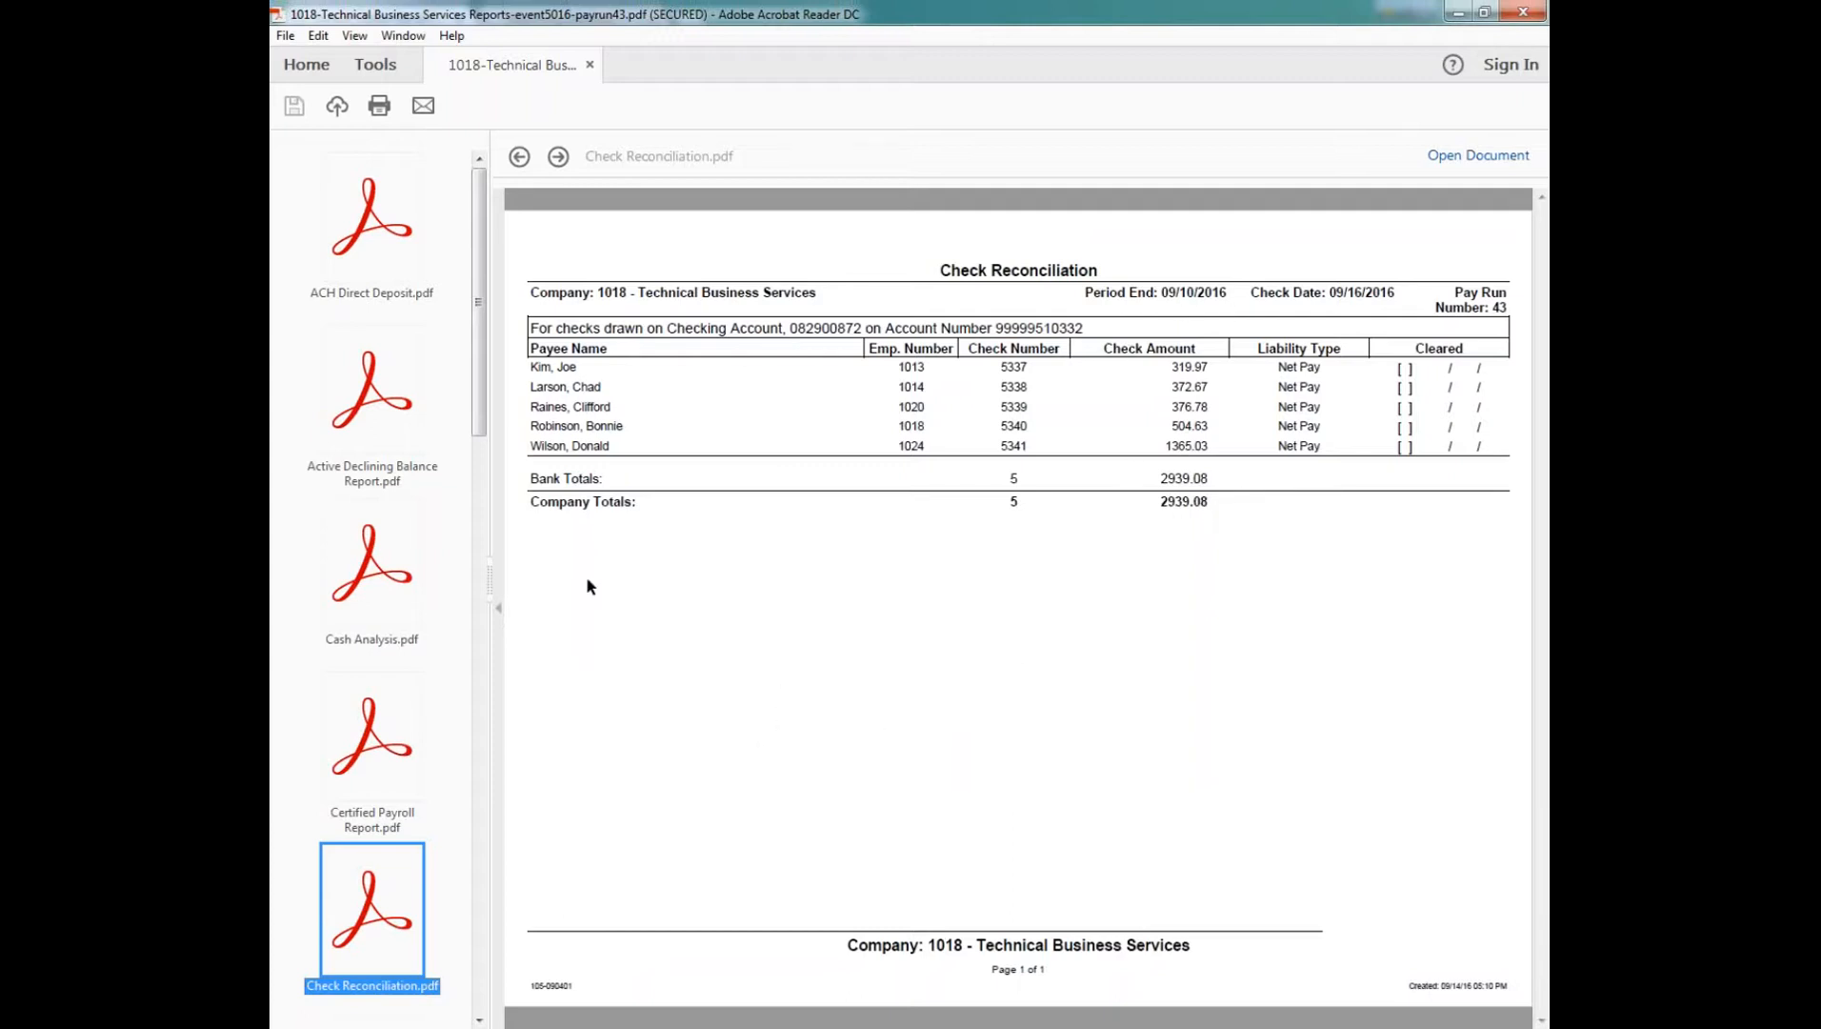
left_click(374, 567)
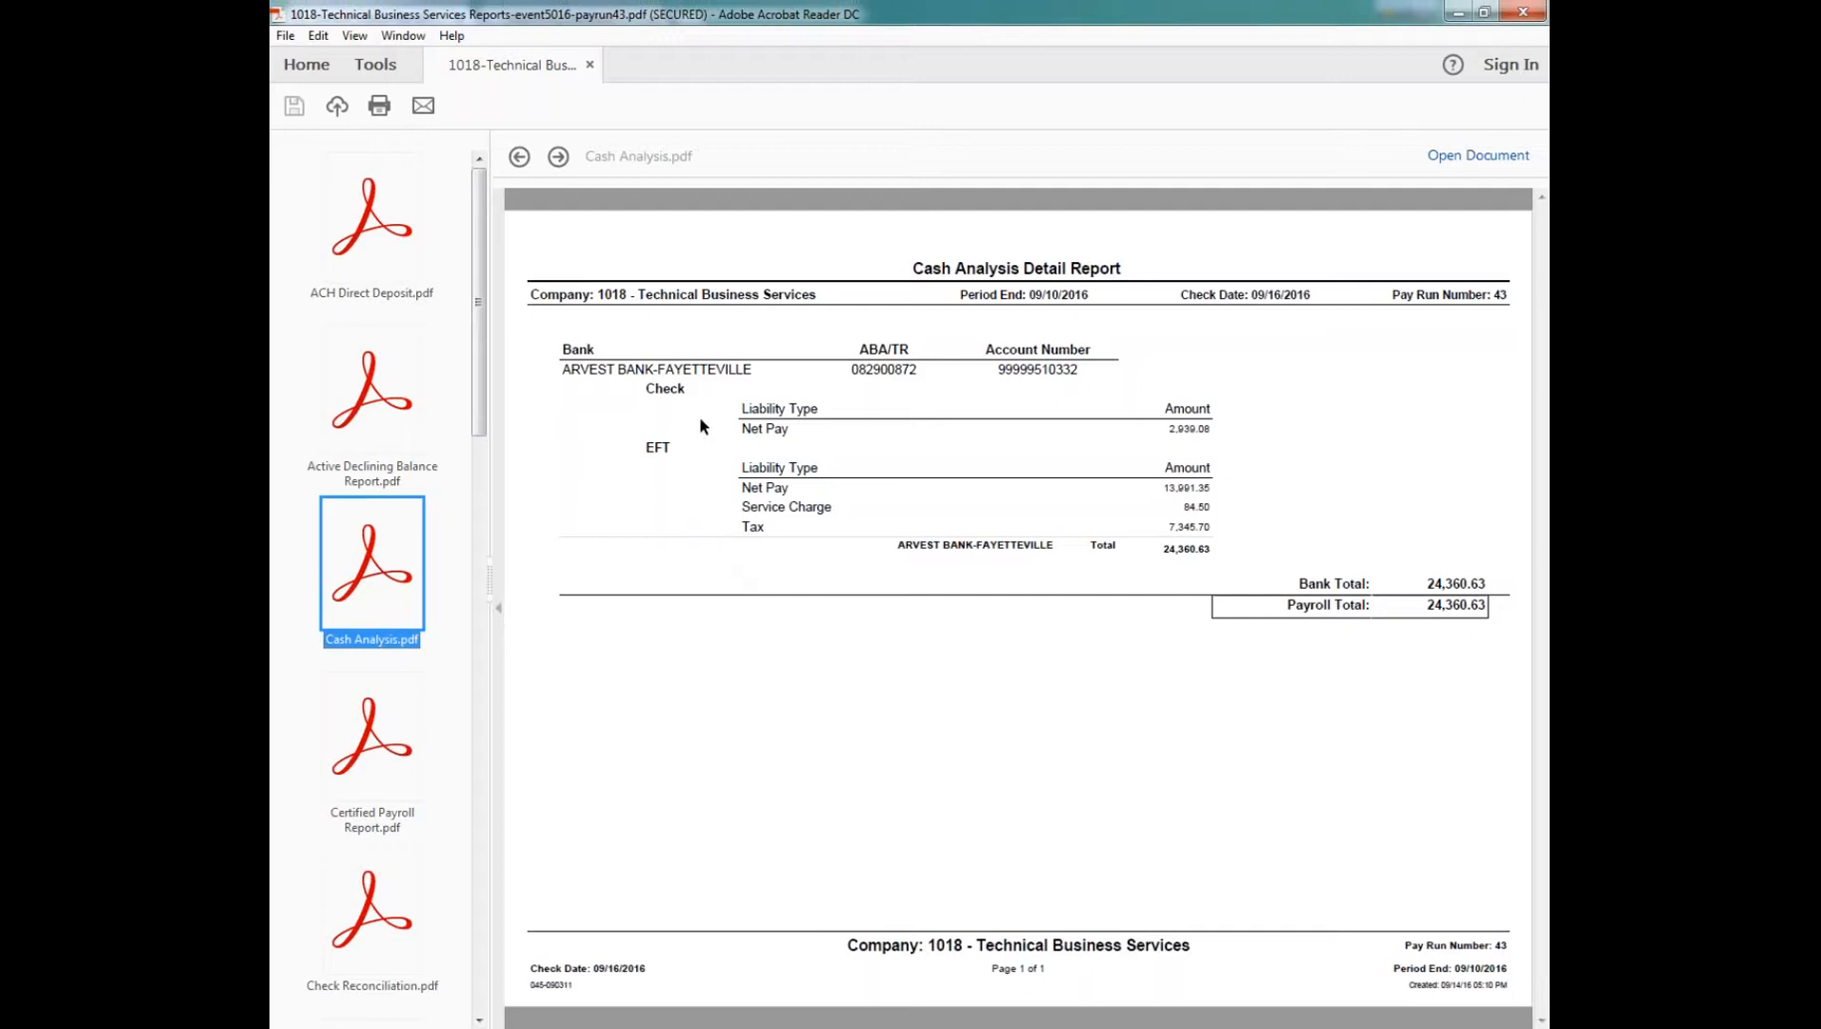
left_click_drag(648, 384, 689, 384)
left_click(1172, 427)
left_click_drag(1174, 428, 1214, 429)
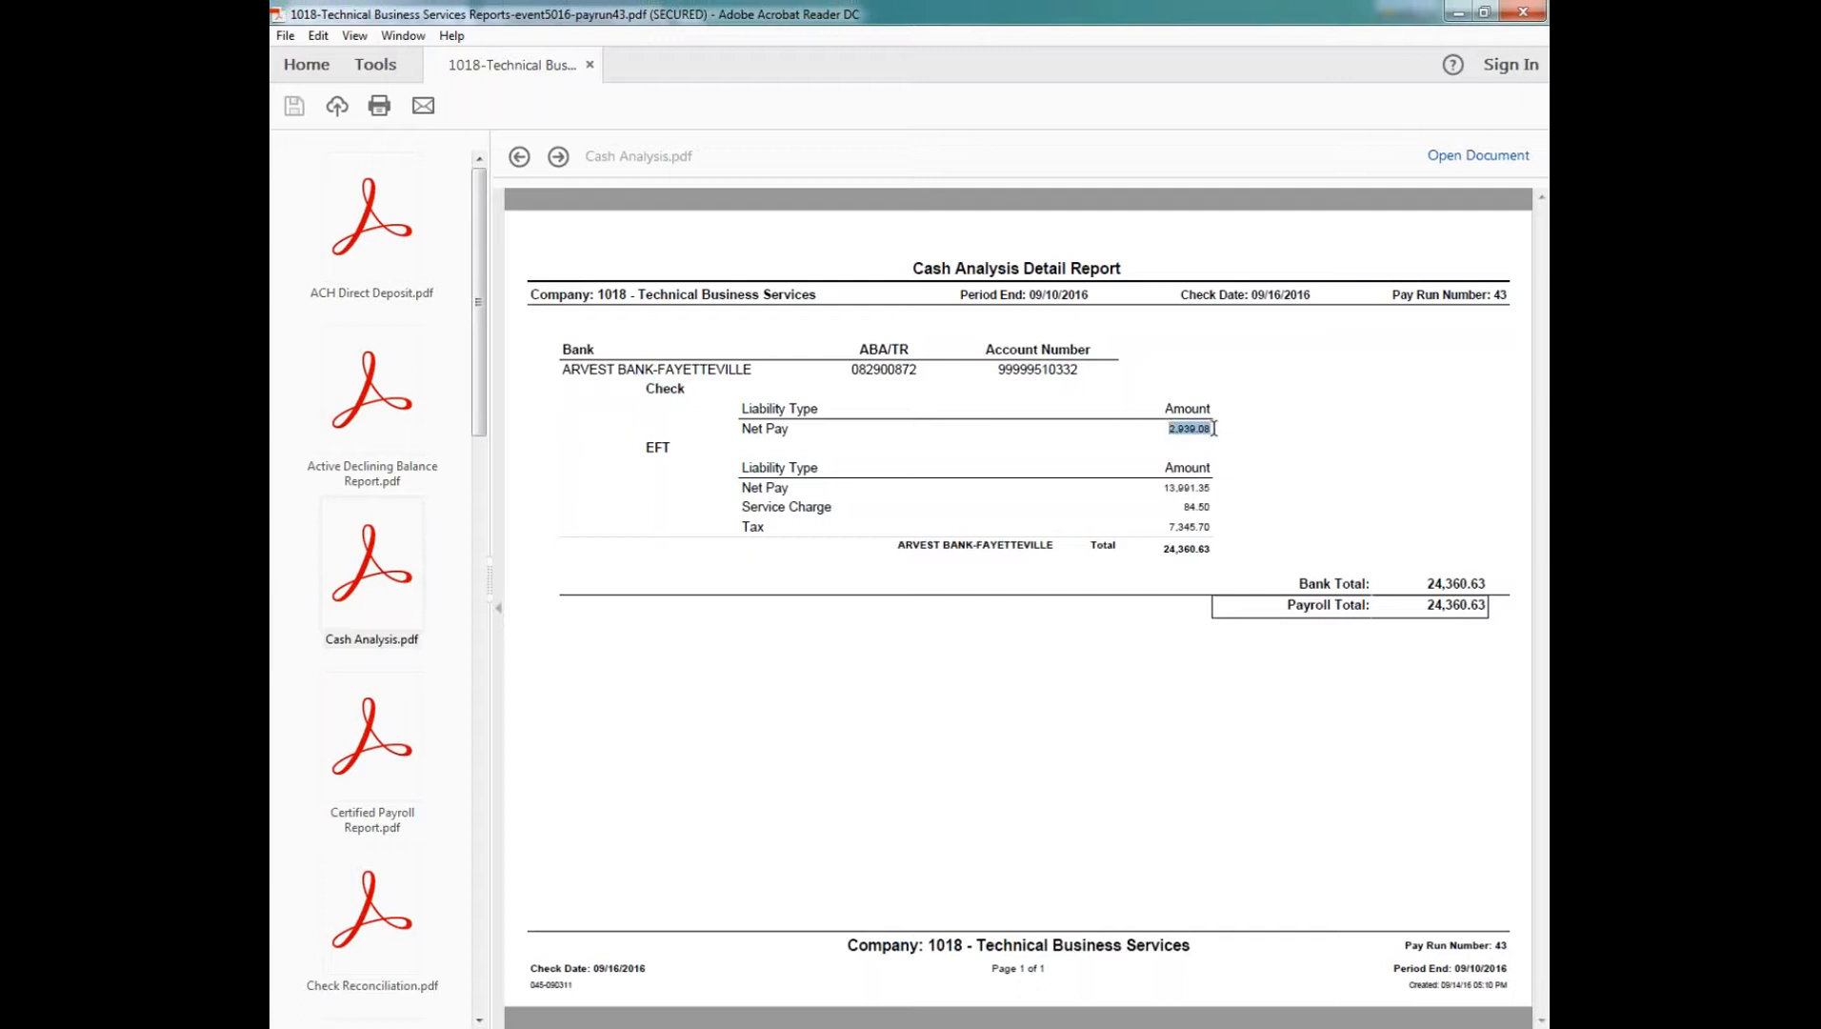
left_click(1215, 428)
left_click_drag(646, 448, 674, 449)
left_click(743, 488)
left_click_drag(743, 488, 1217, 522)
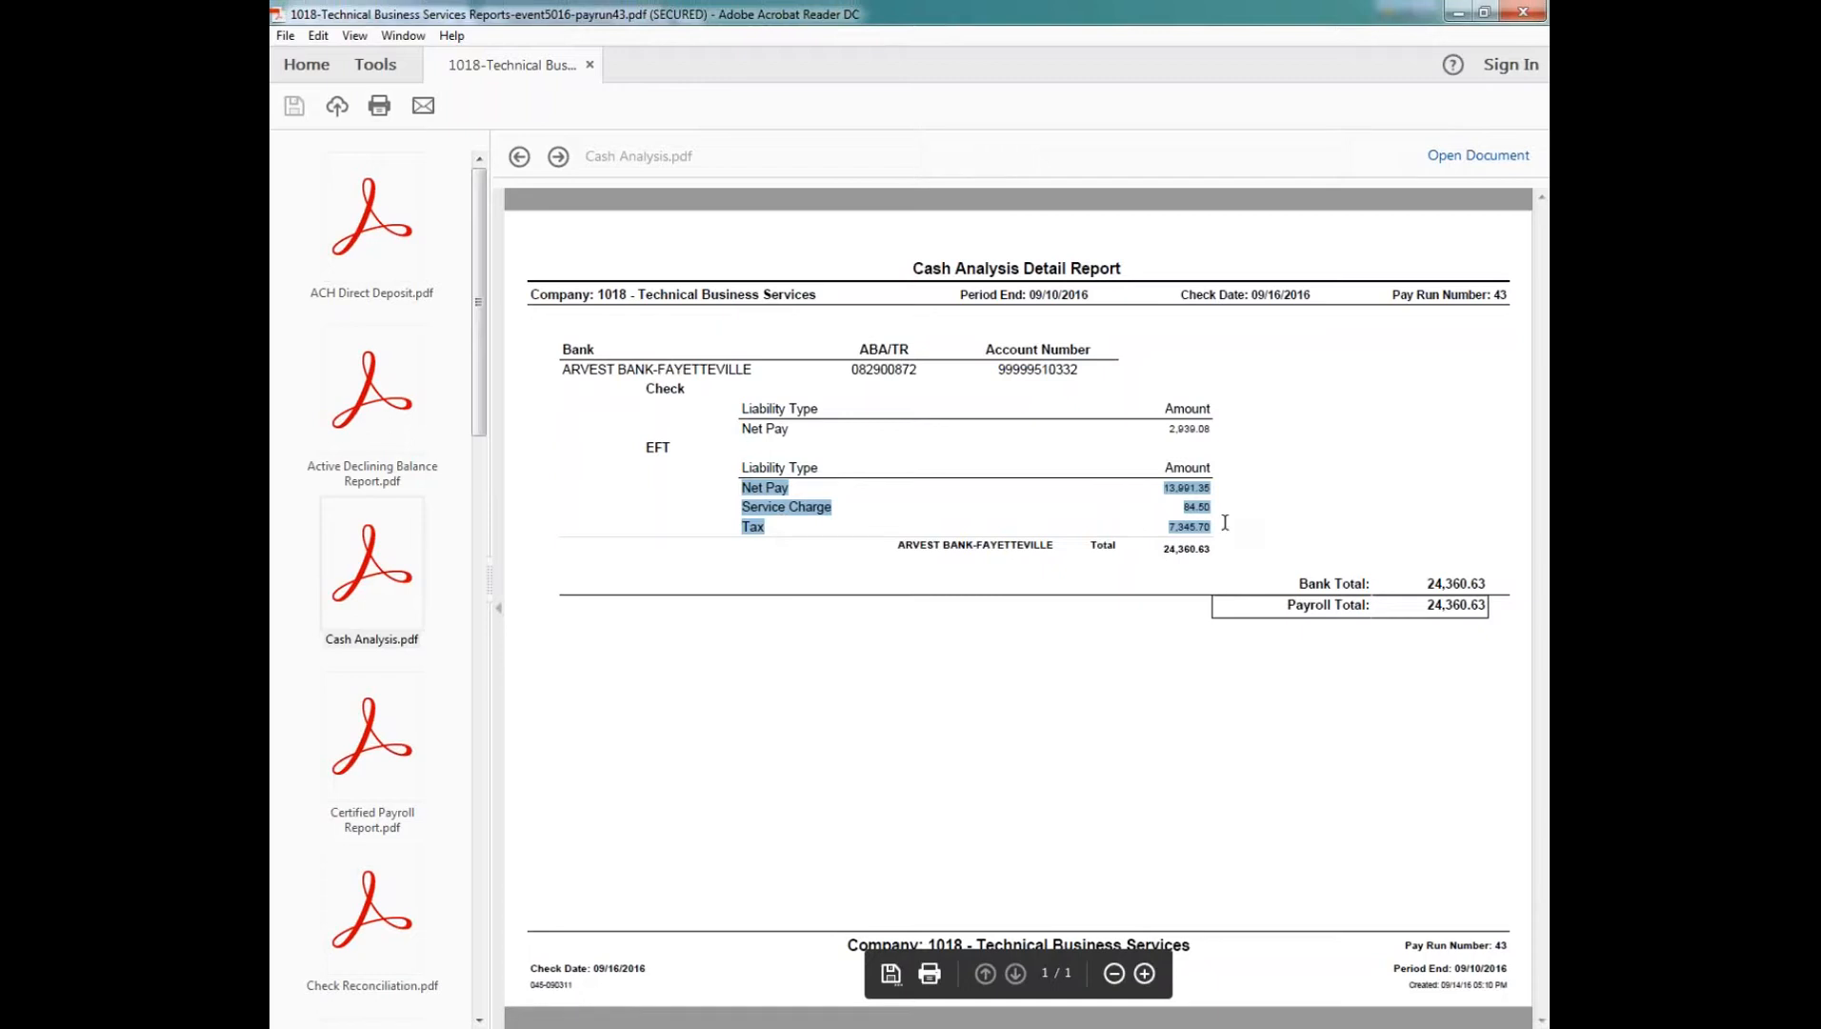
left_click(1219, 526)
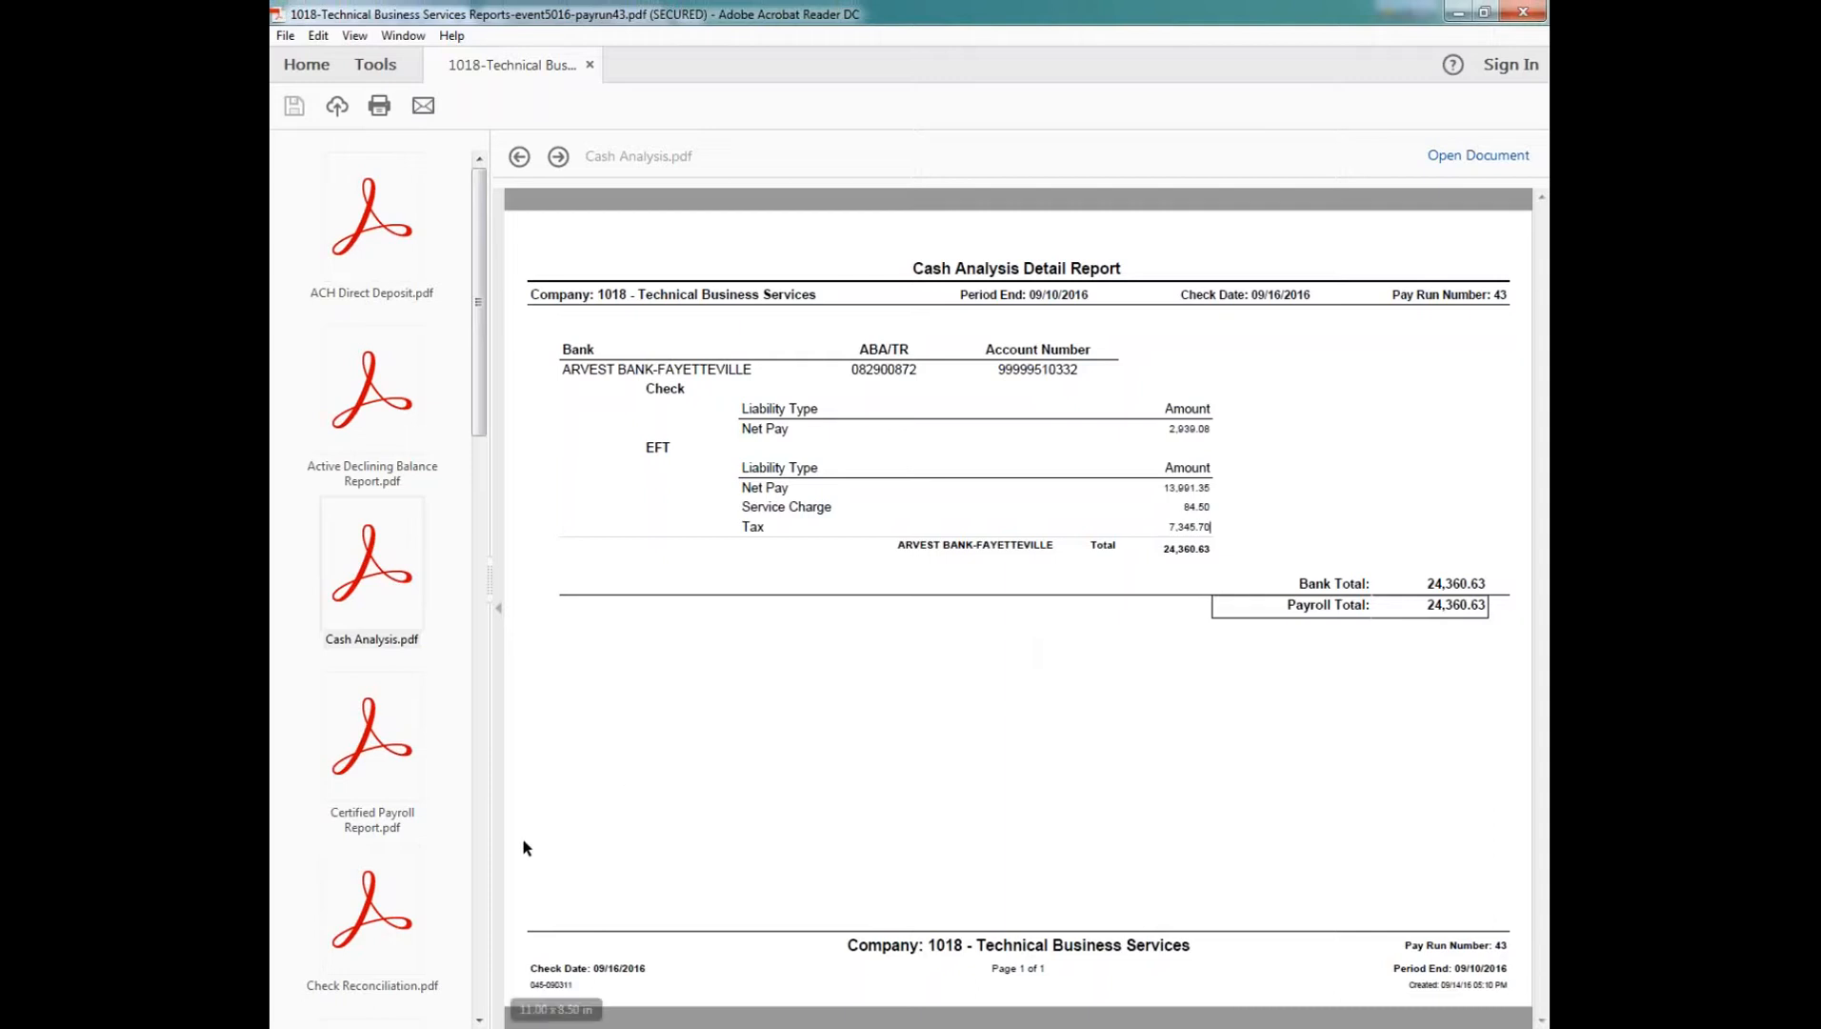
Step: Open the Check Register, and examine the first employee's voucher number and the last employee's check number
scroll(389, 757, "down", 4)
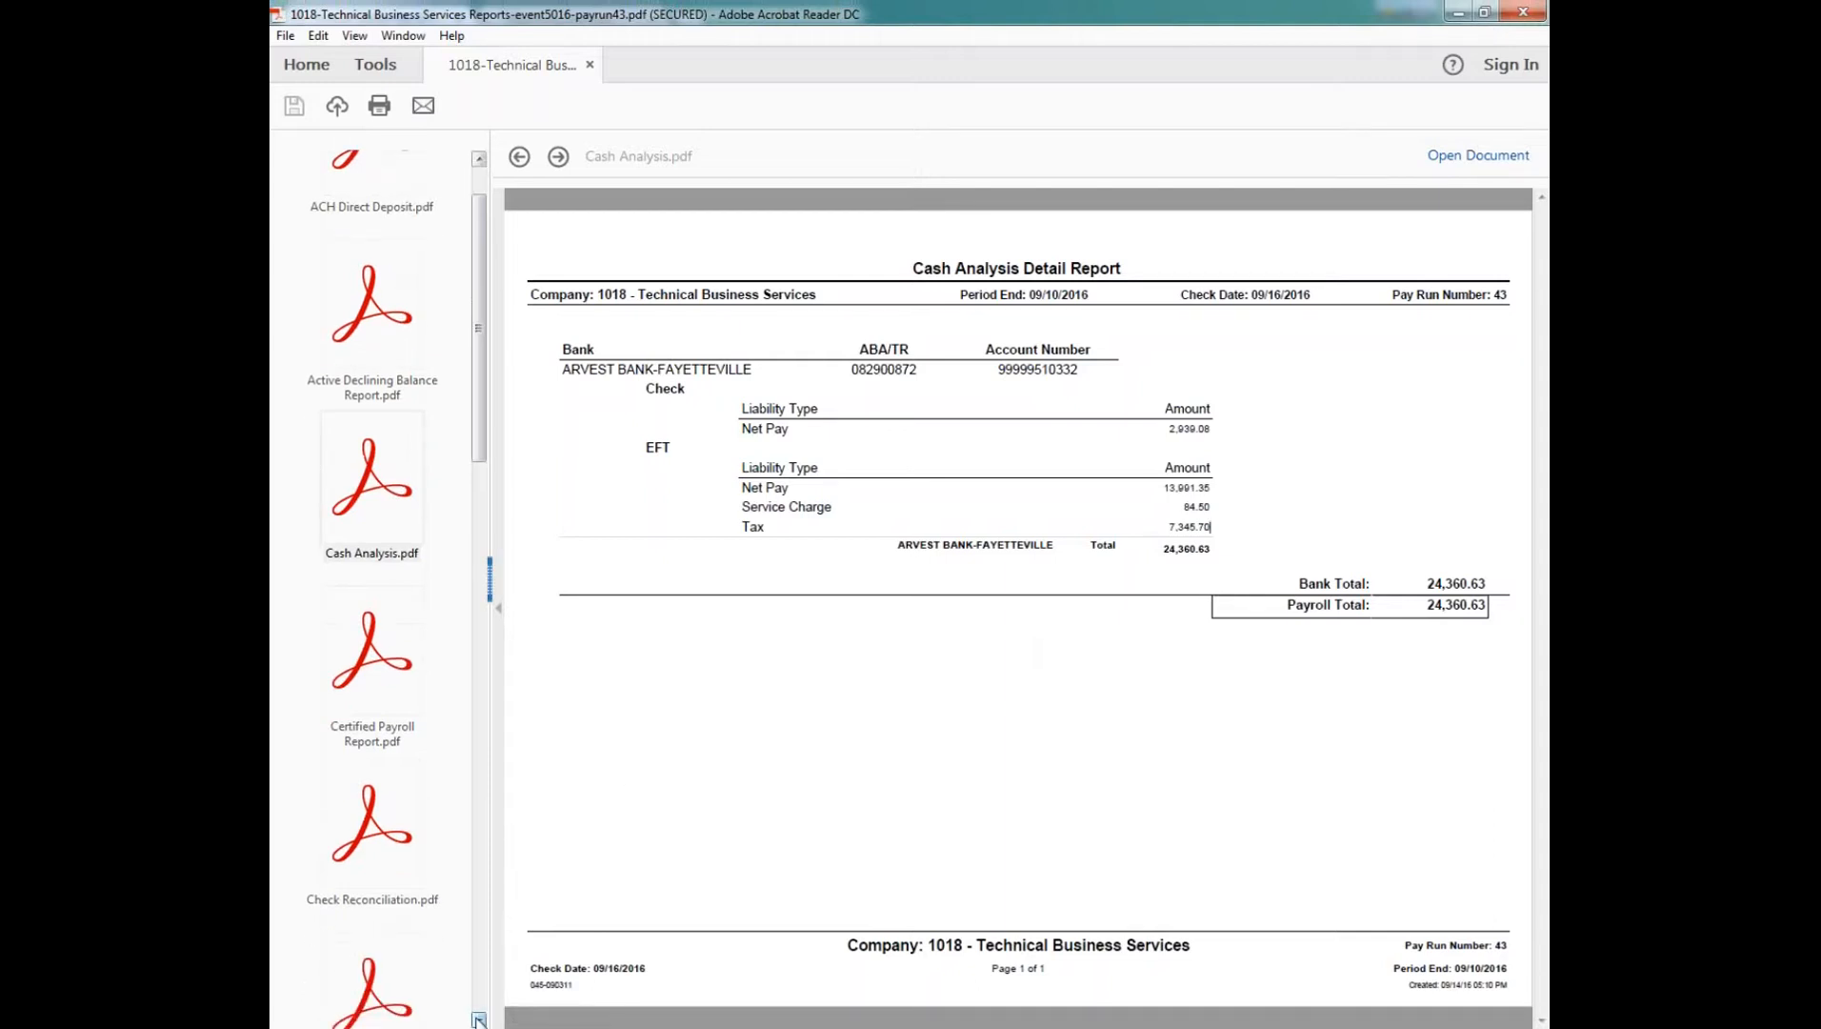
left_click(380, 758)
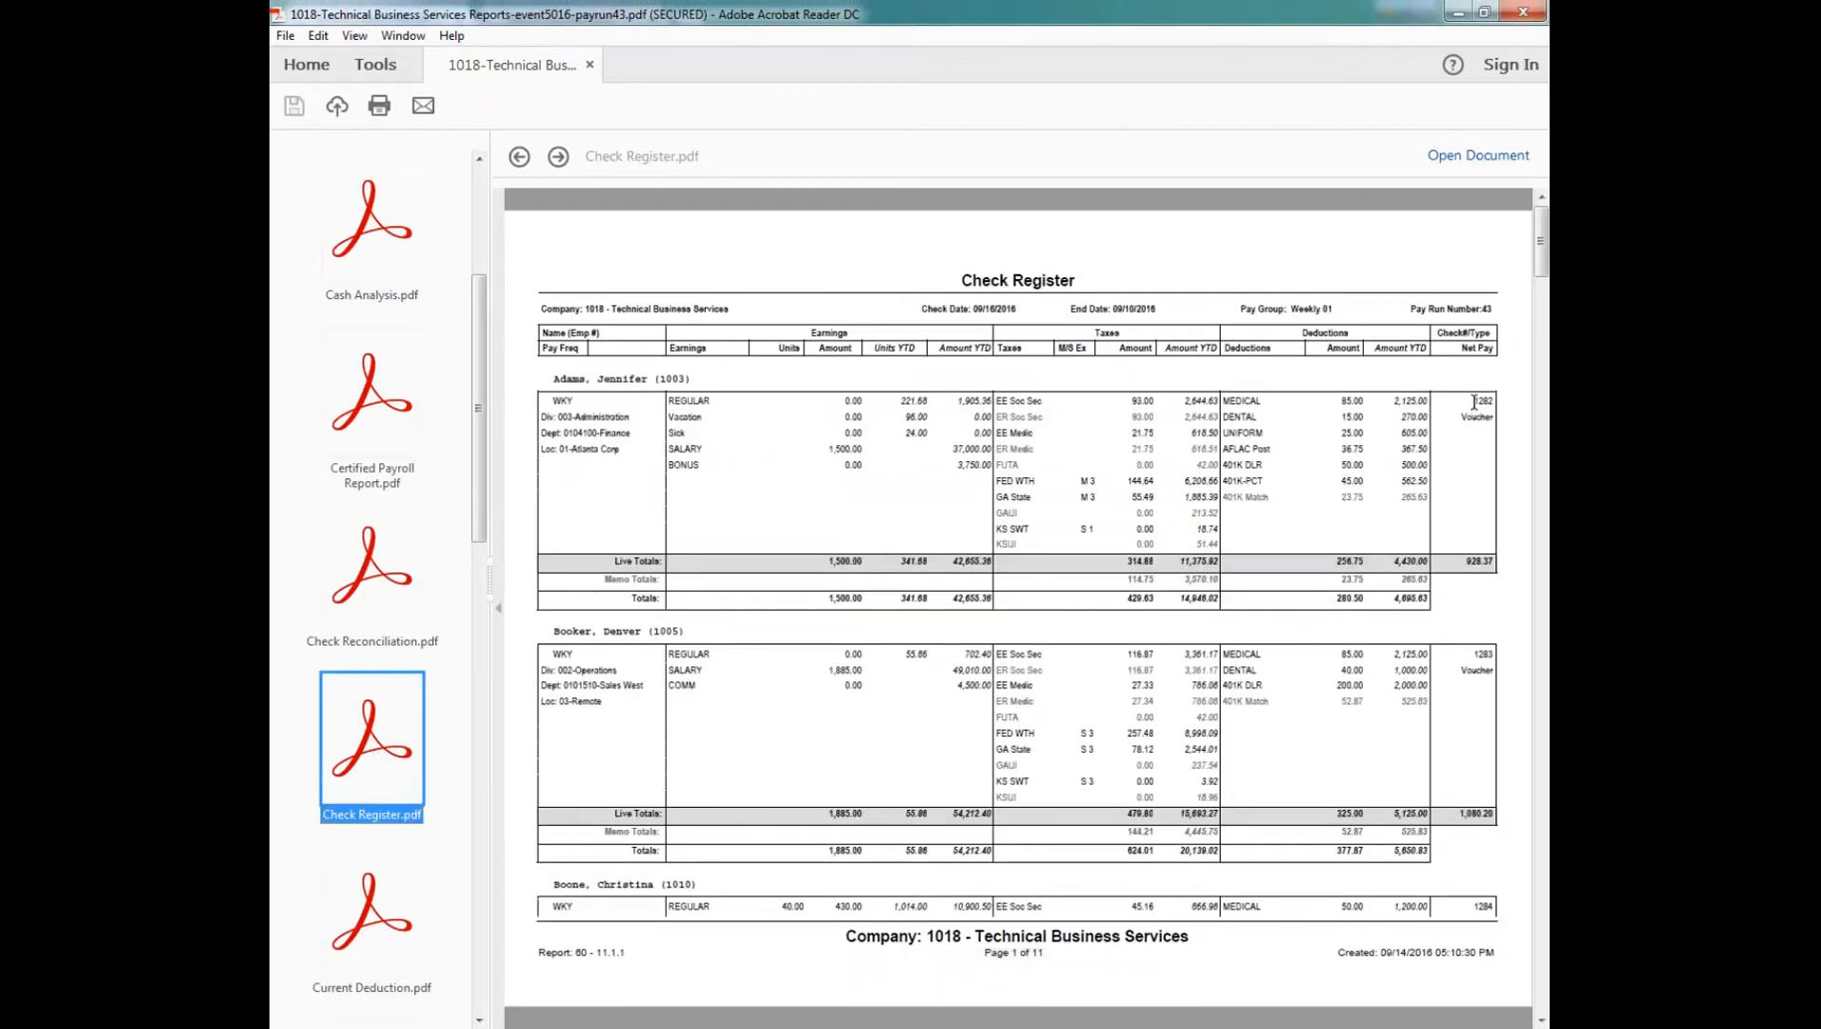
left_click_drag(1474, 401, 1503, 403)
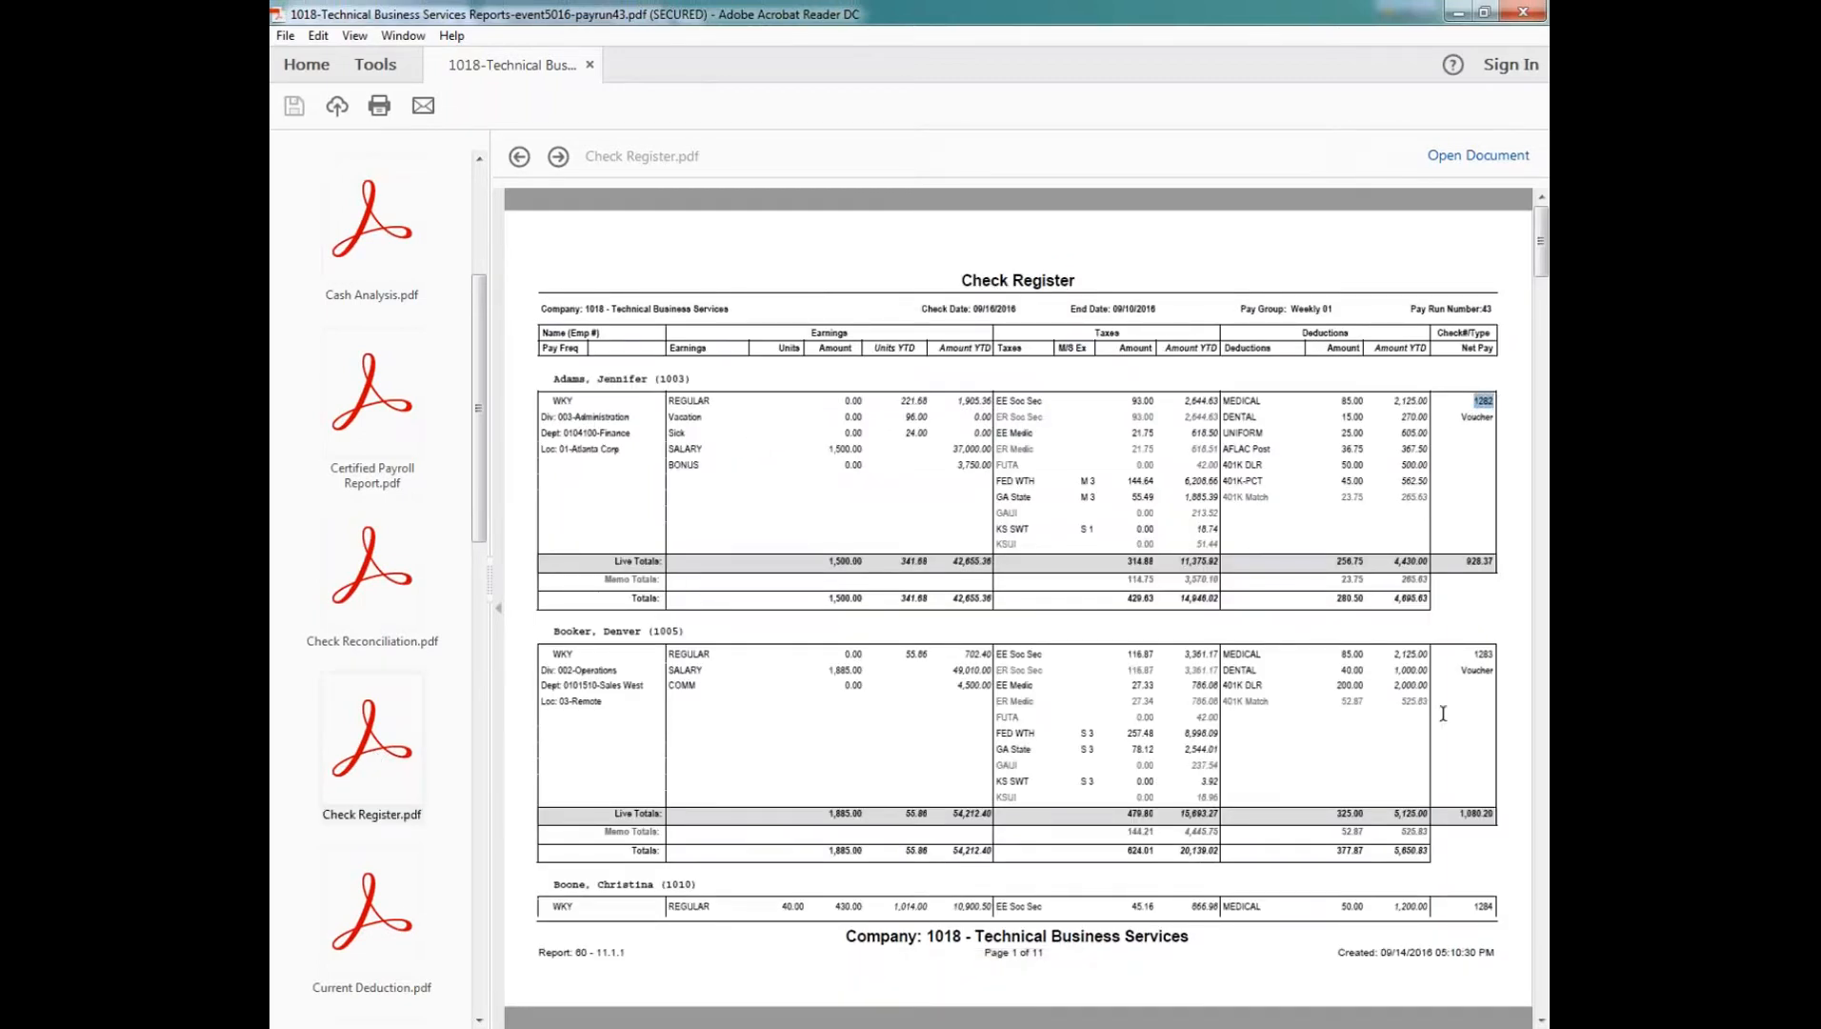
scroll(1456, 724, "down", 15)
left_click_drag(1472, 483, 1496, 483)
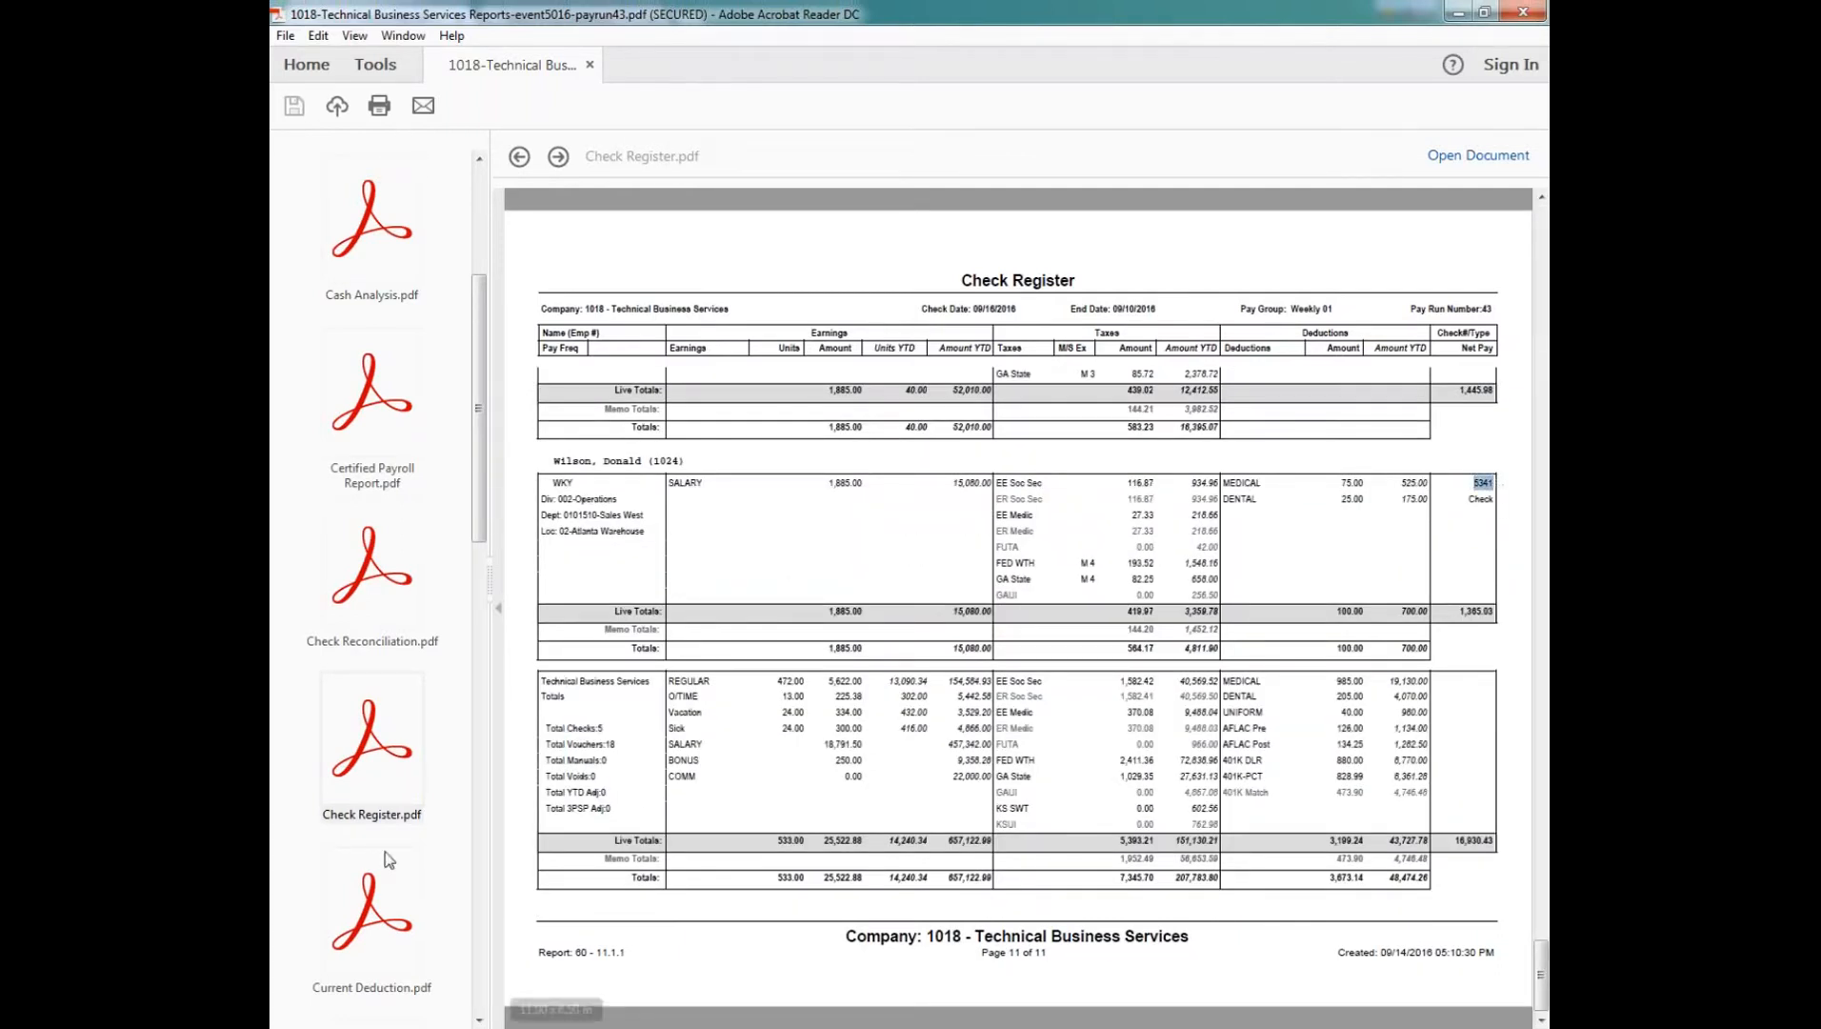
Step: Open the Current Deduction report, and look through the employee amounts for each deduction code, starting with medical
left_click(372, 932)
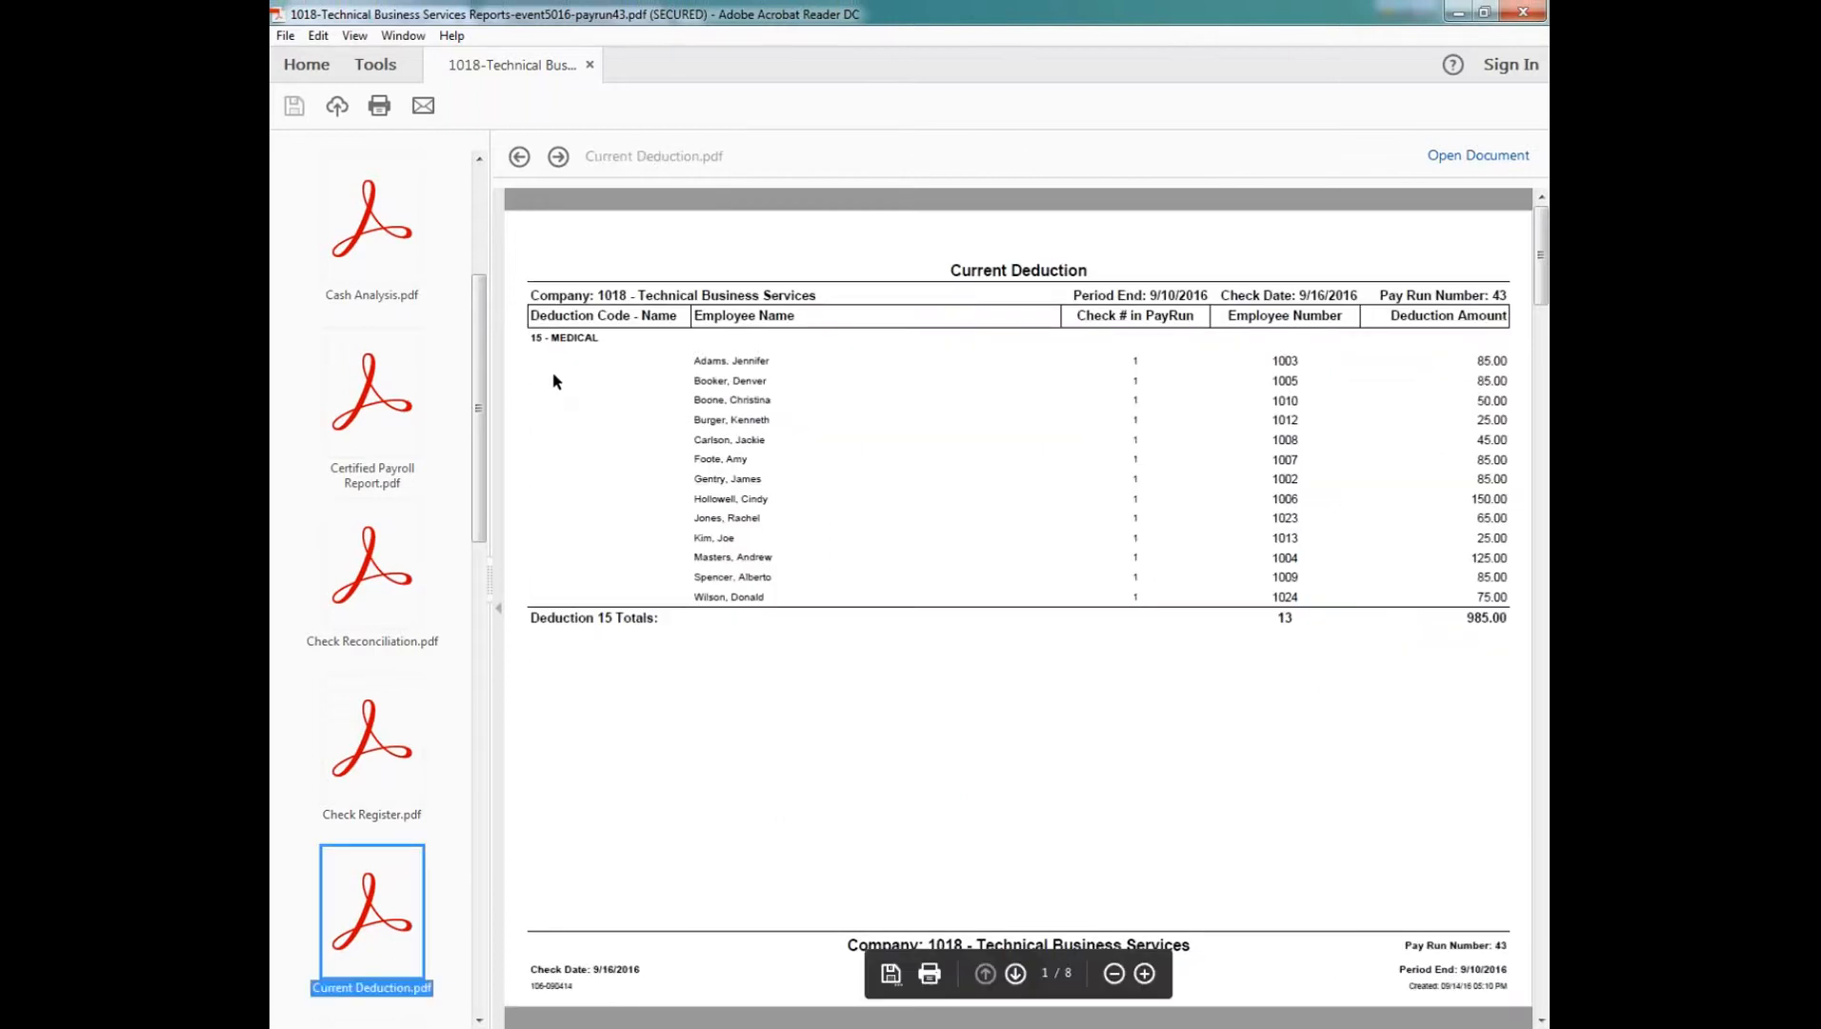
left_click_drag(533, 338, 600, 339)
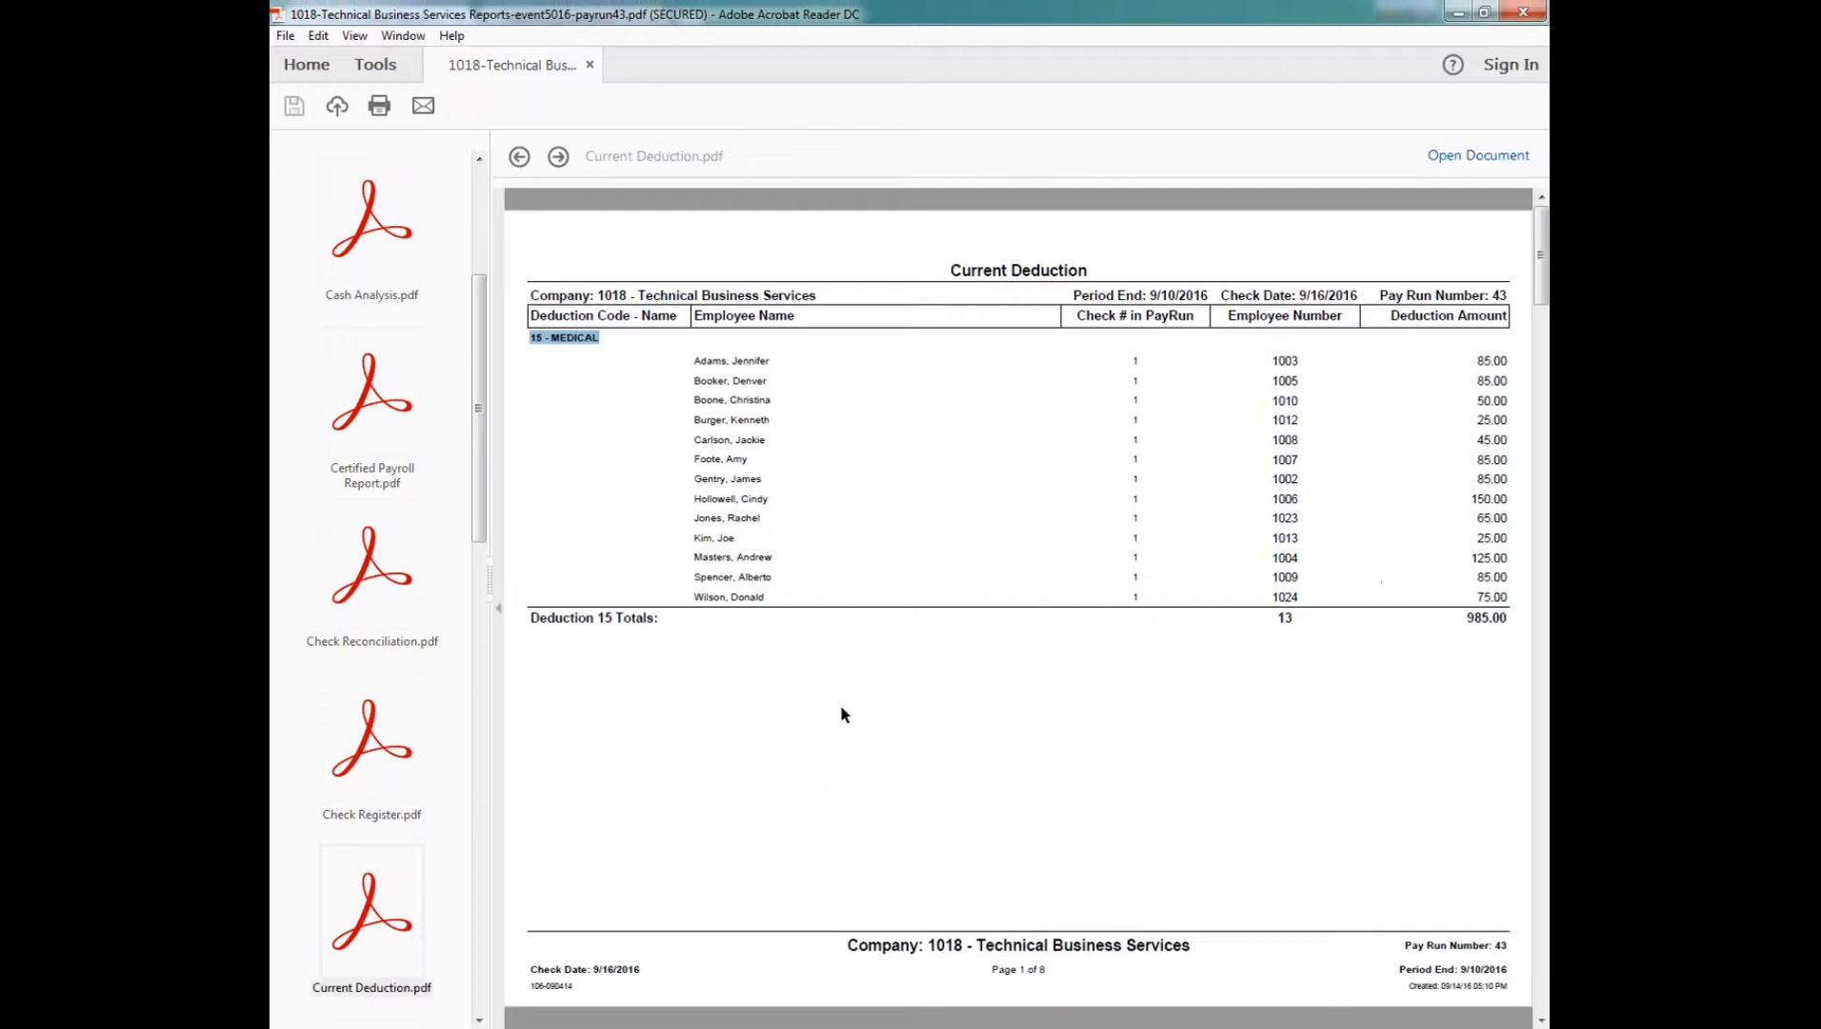
scroll(837, 609, "down", 1)
scroll(844, 424, "down", 1)
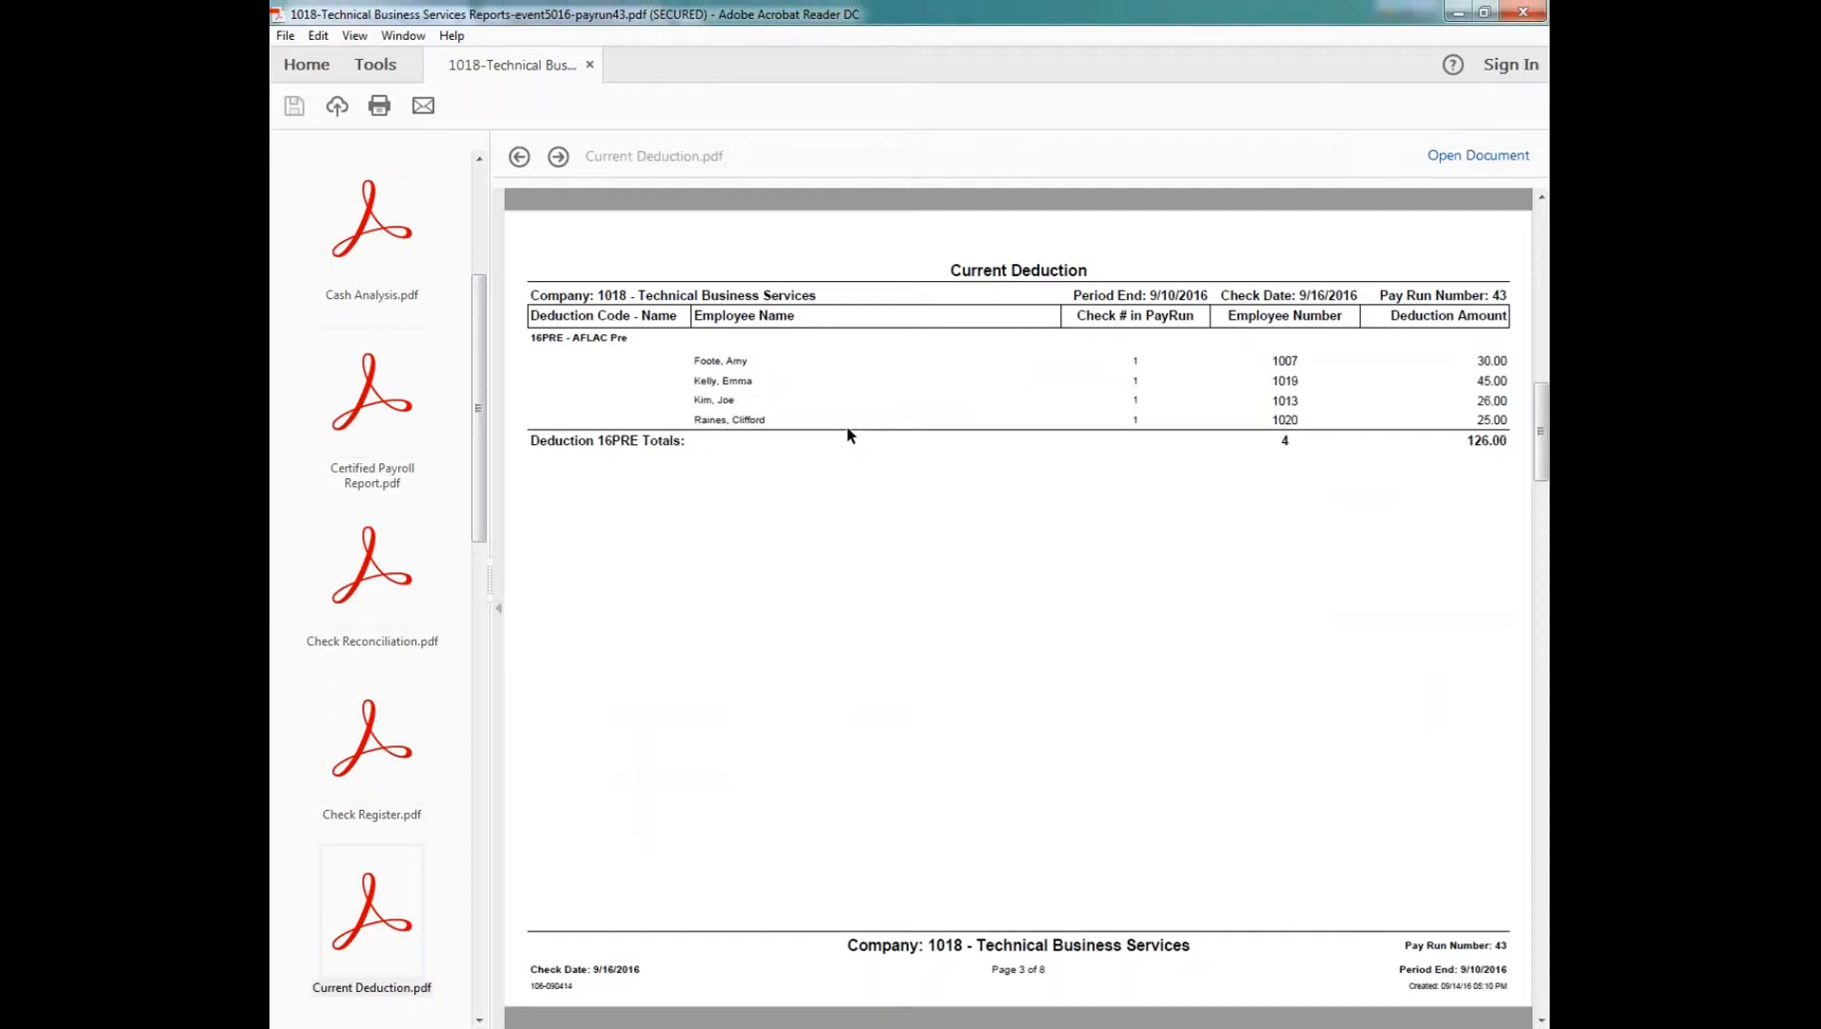
Step: Open the Employee Voucher 1 Up Without Dep Div report, and examine the first employee's voucher down to its non-negotiable section
scroll(480, 1019, "down", 6)
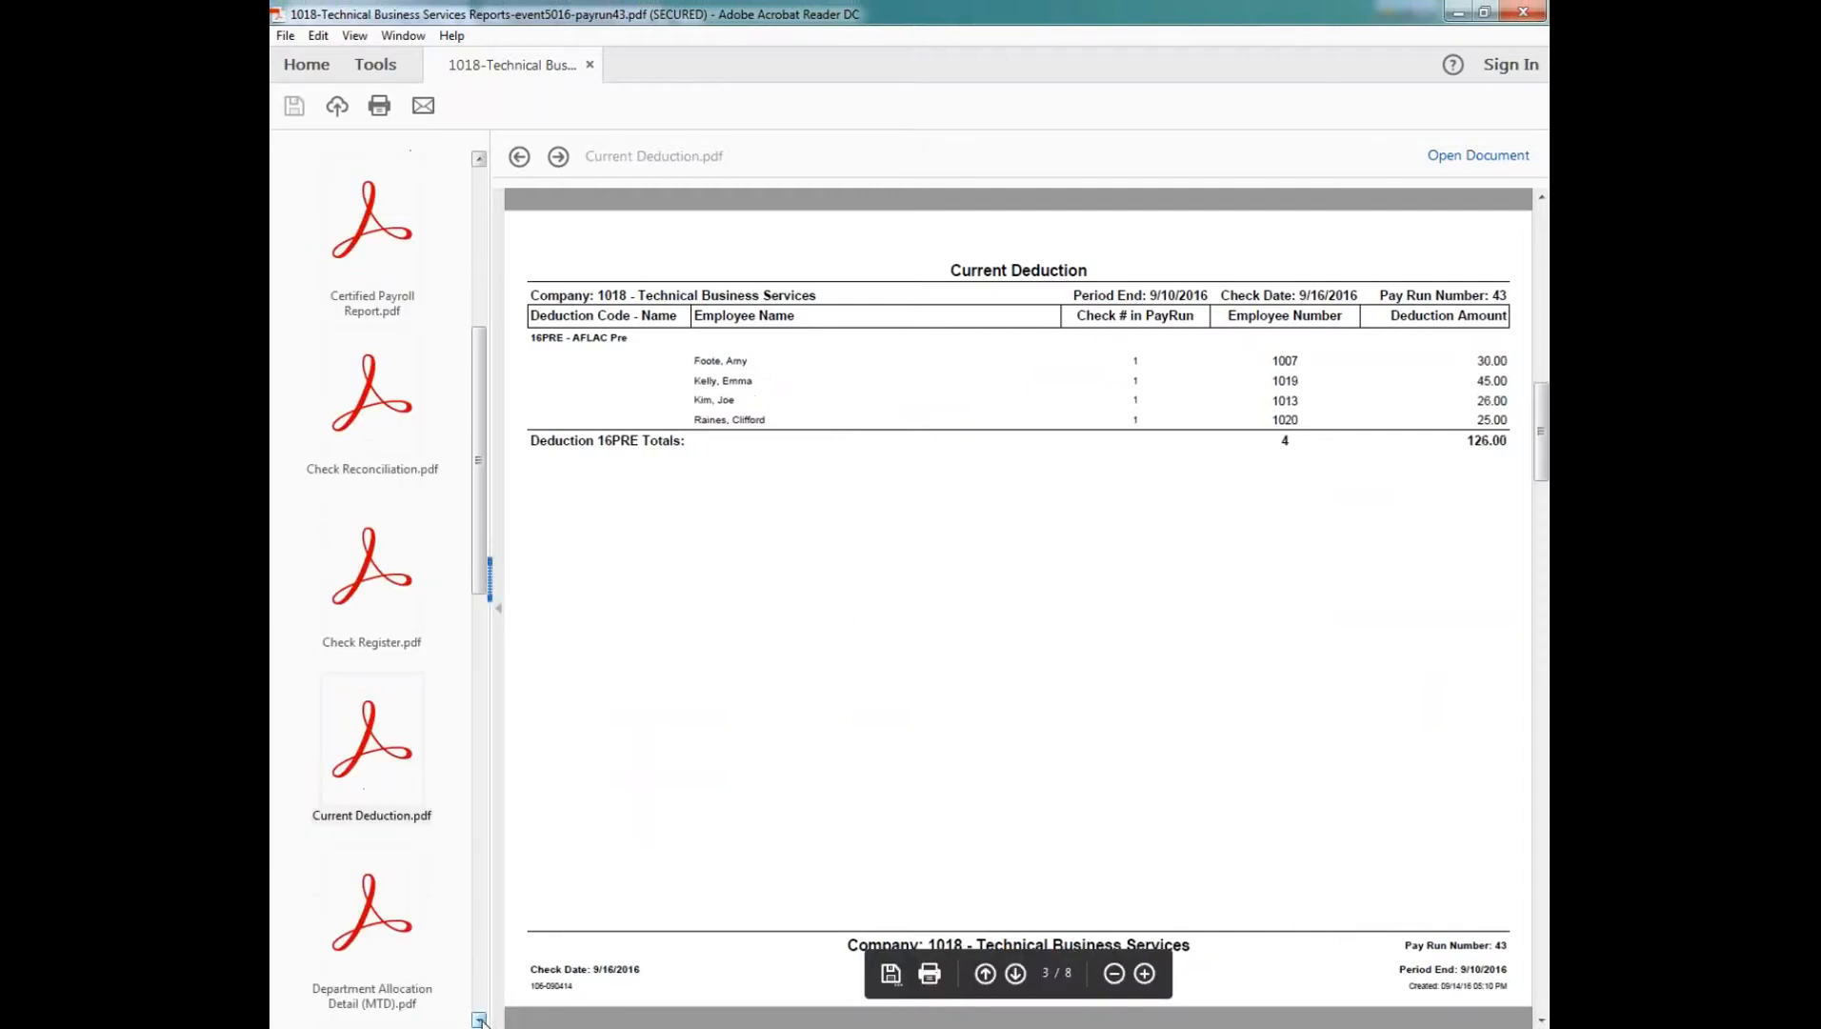
scroll(479, 1019, "down", 1)
left_click(380, 758)
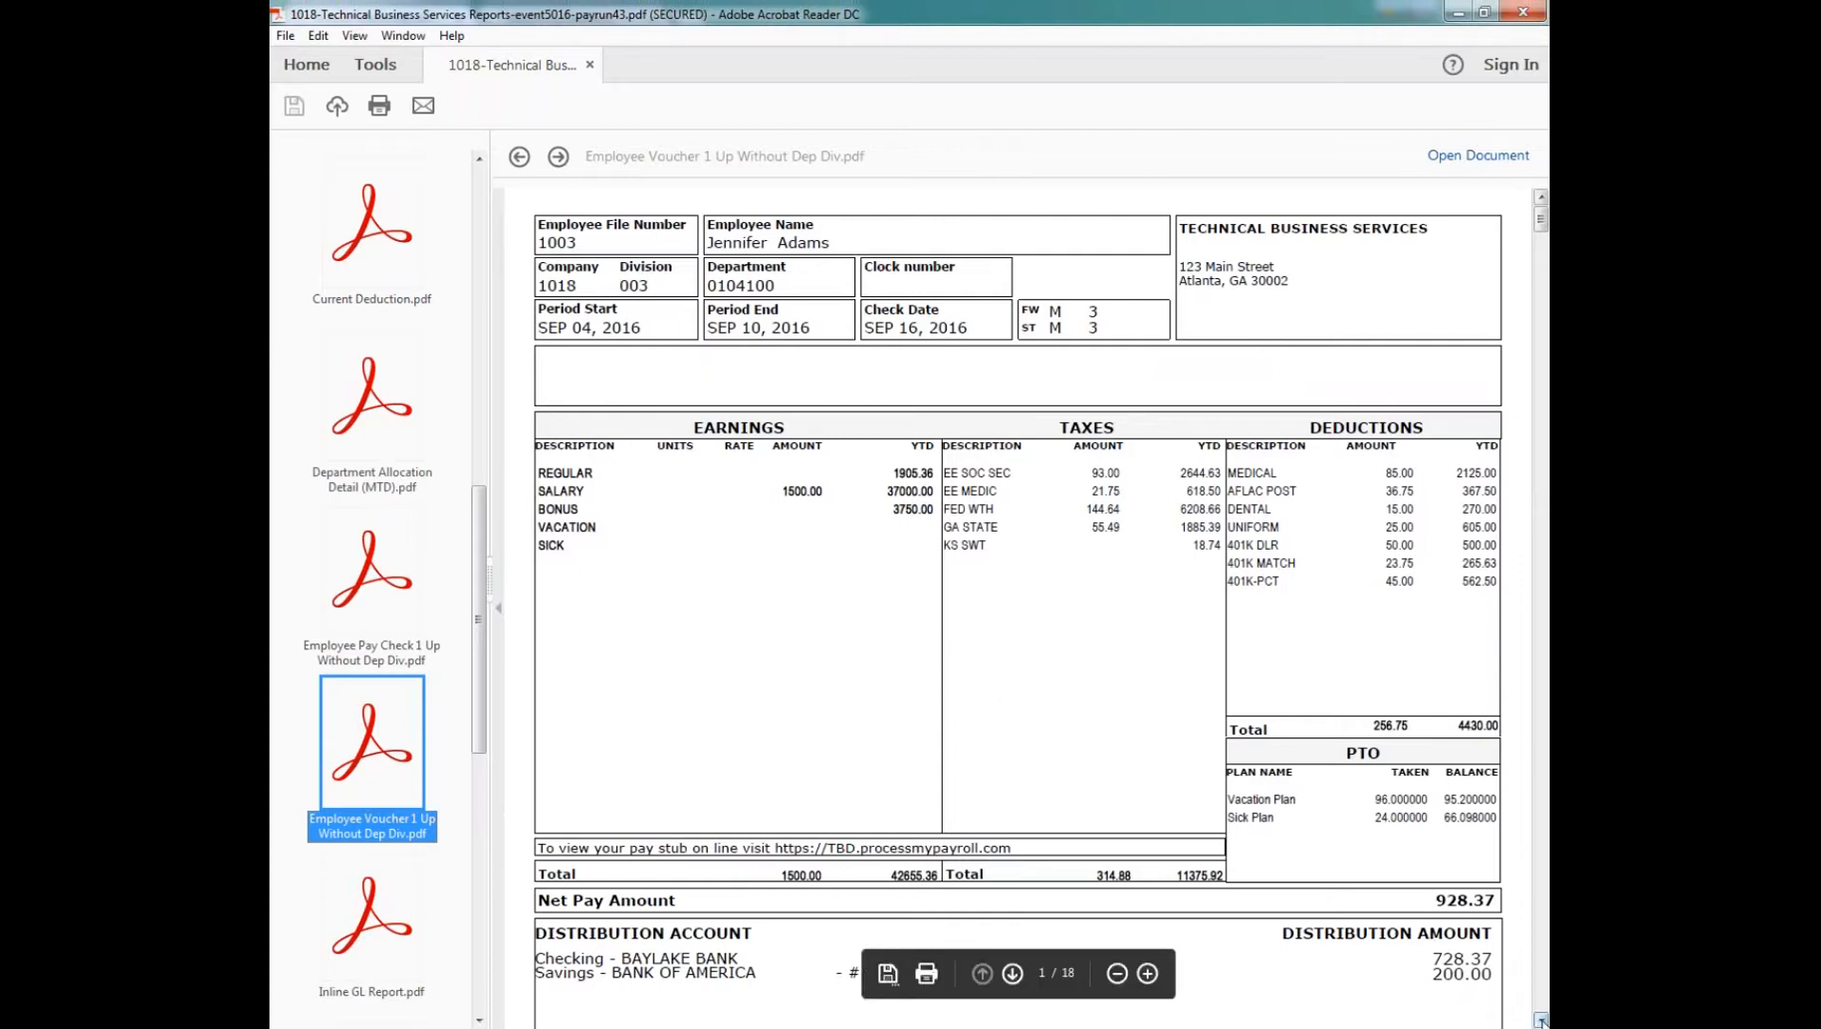
left_click(1540, 1020)
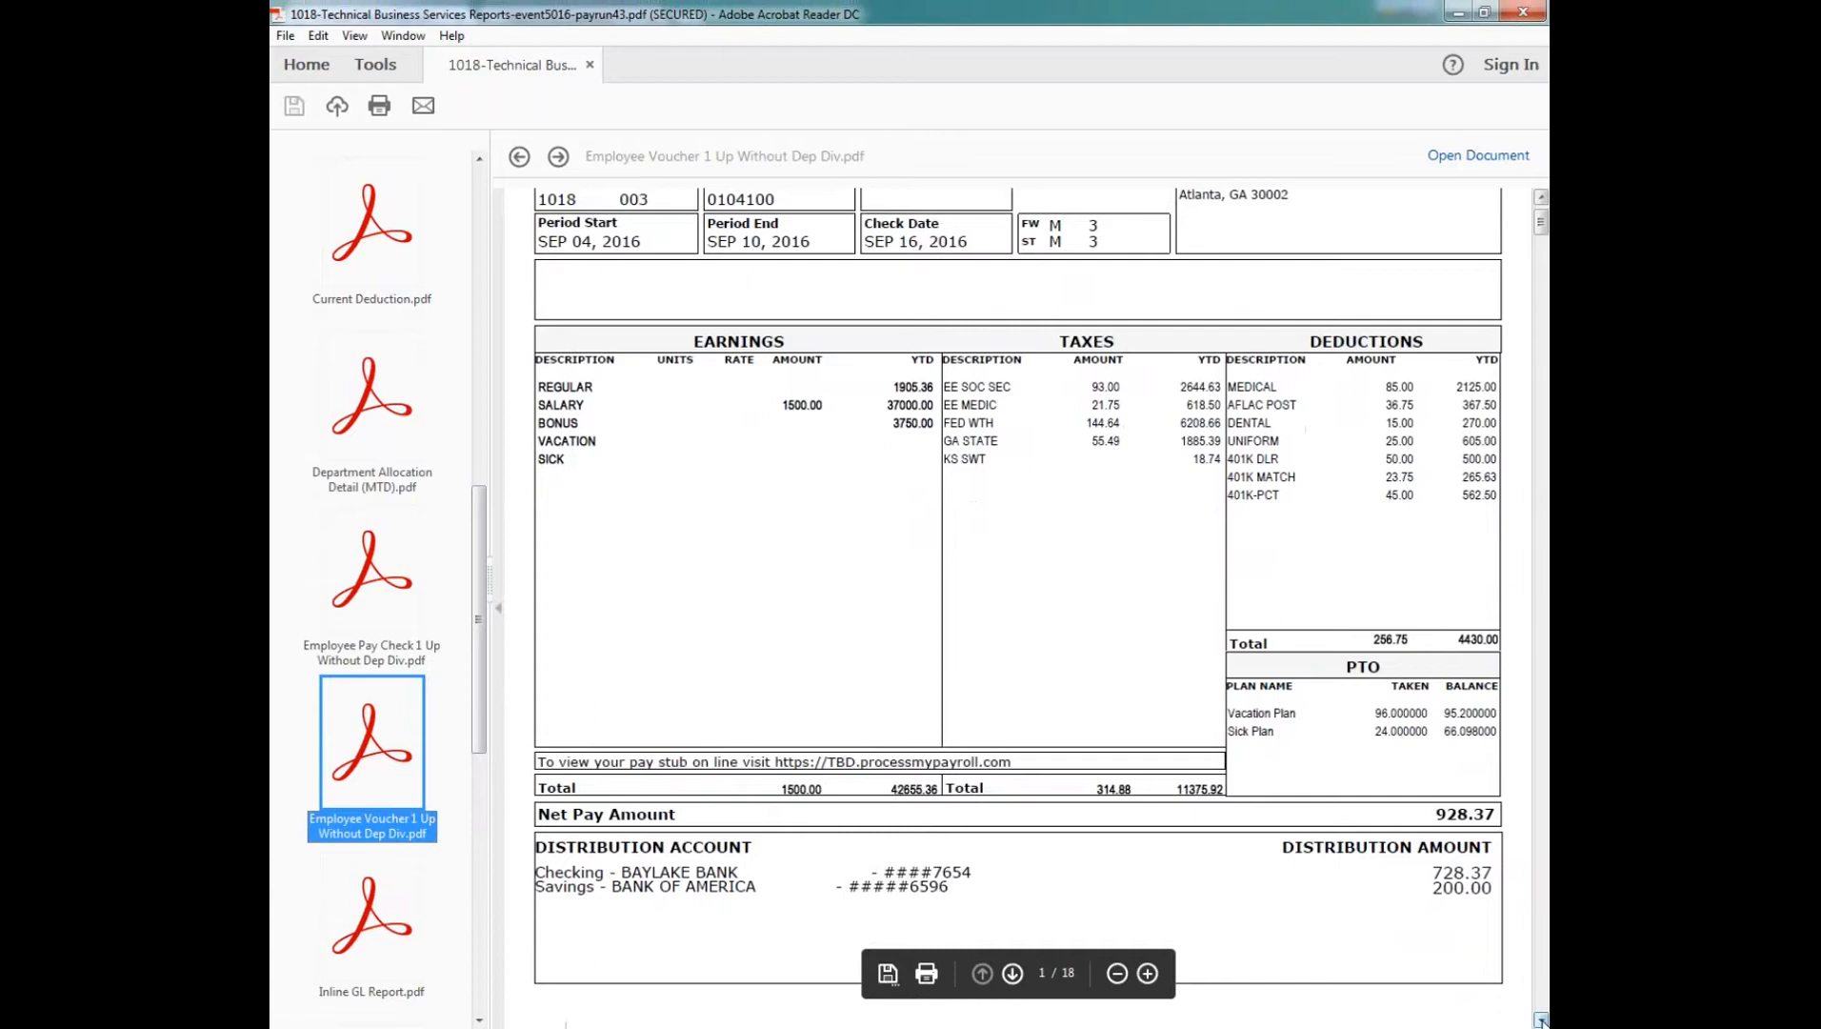
scroll(724, 459, "down", 5)
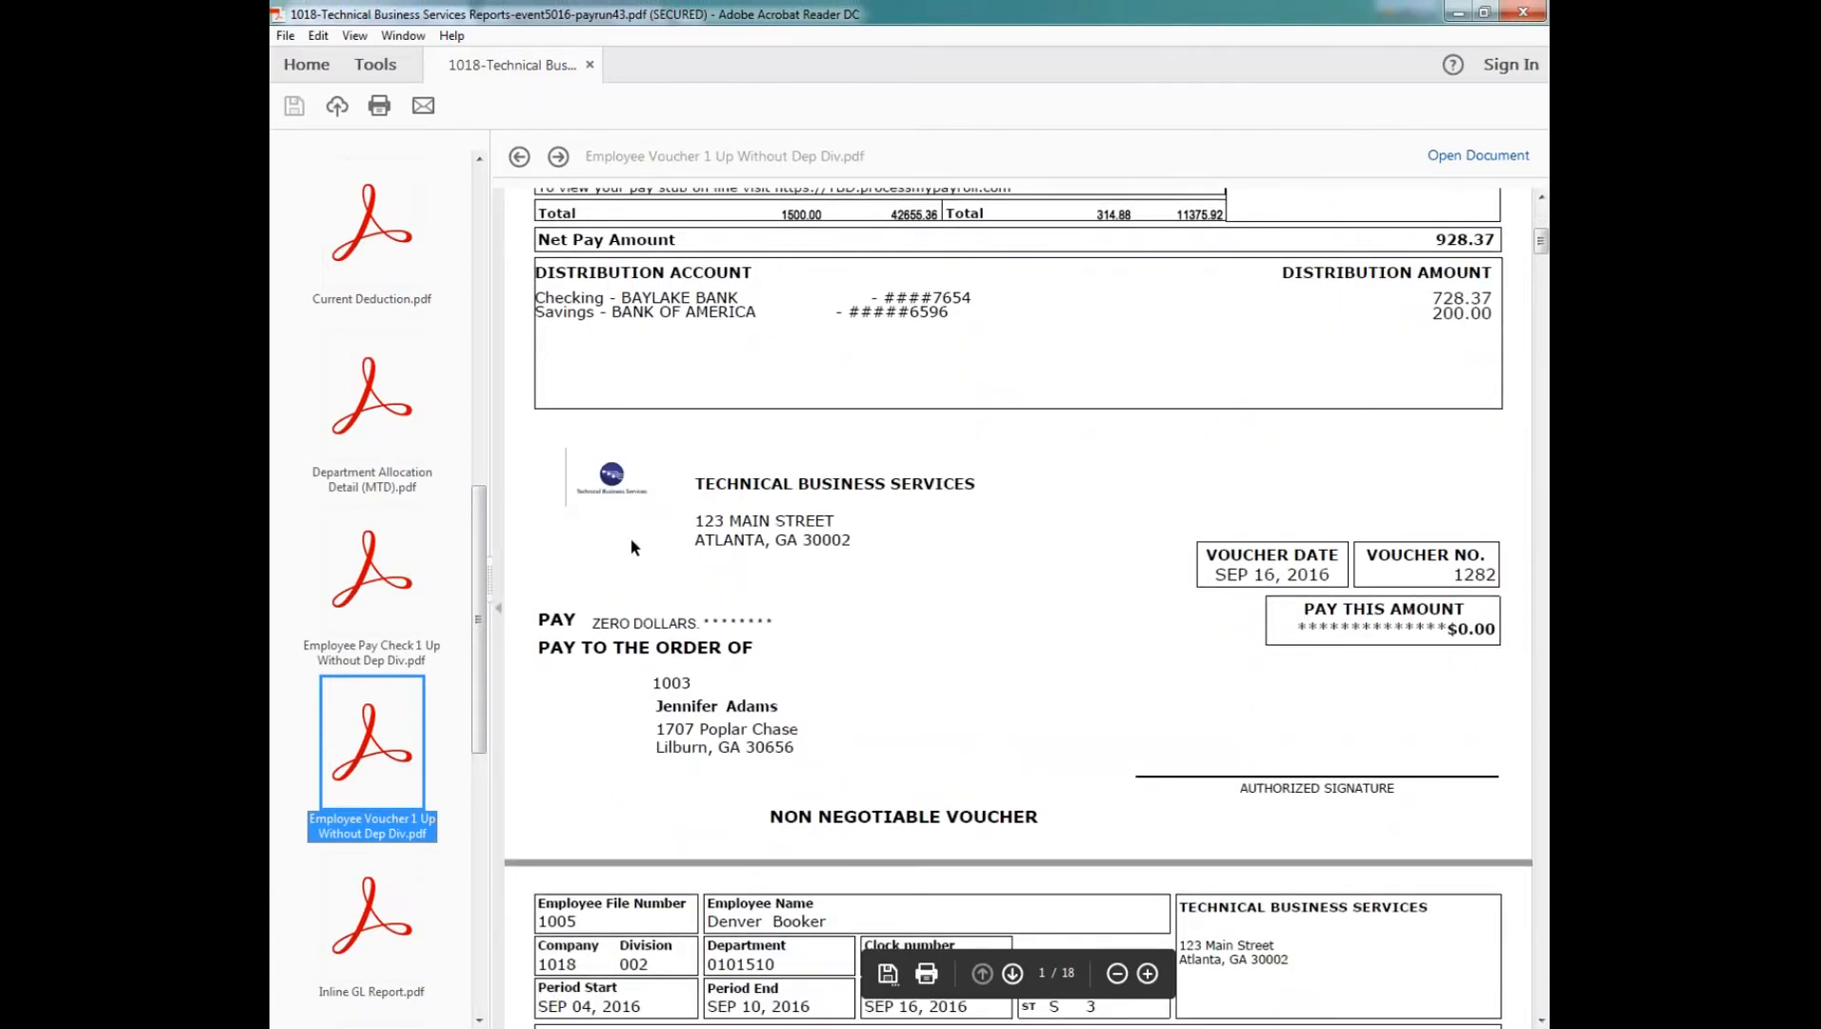
left_click_drag(771, 817, 1024, 821)
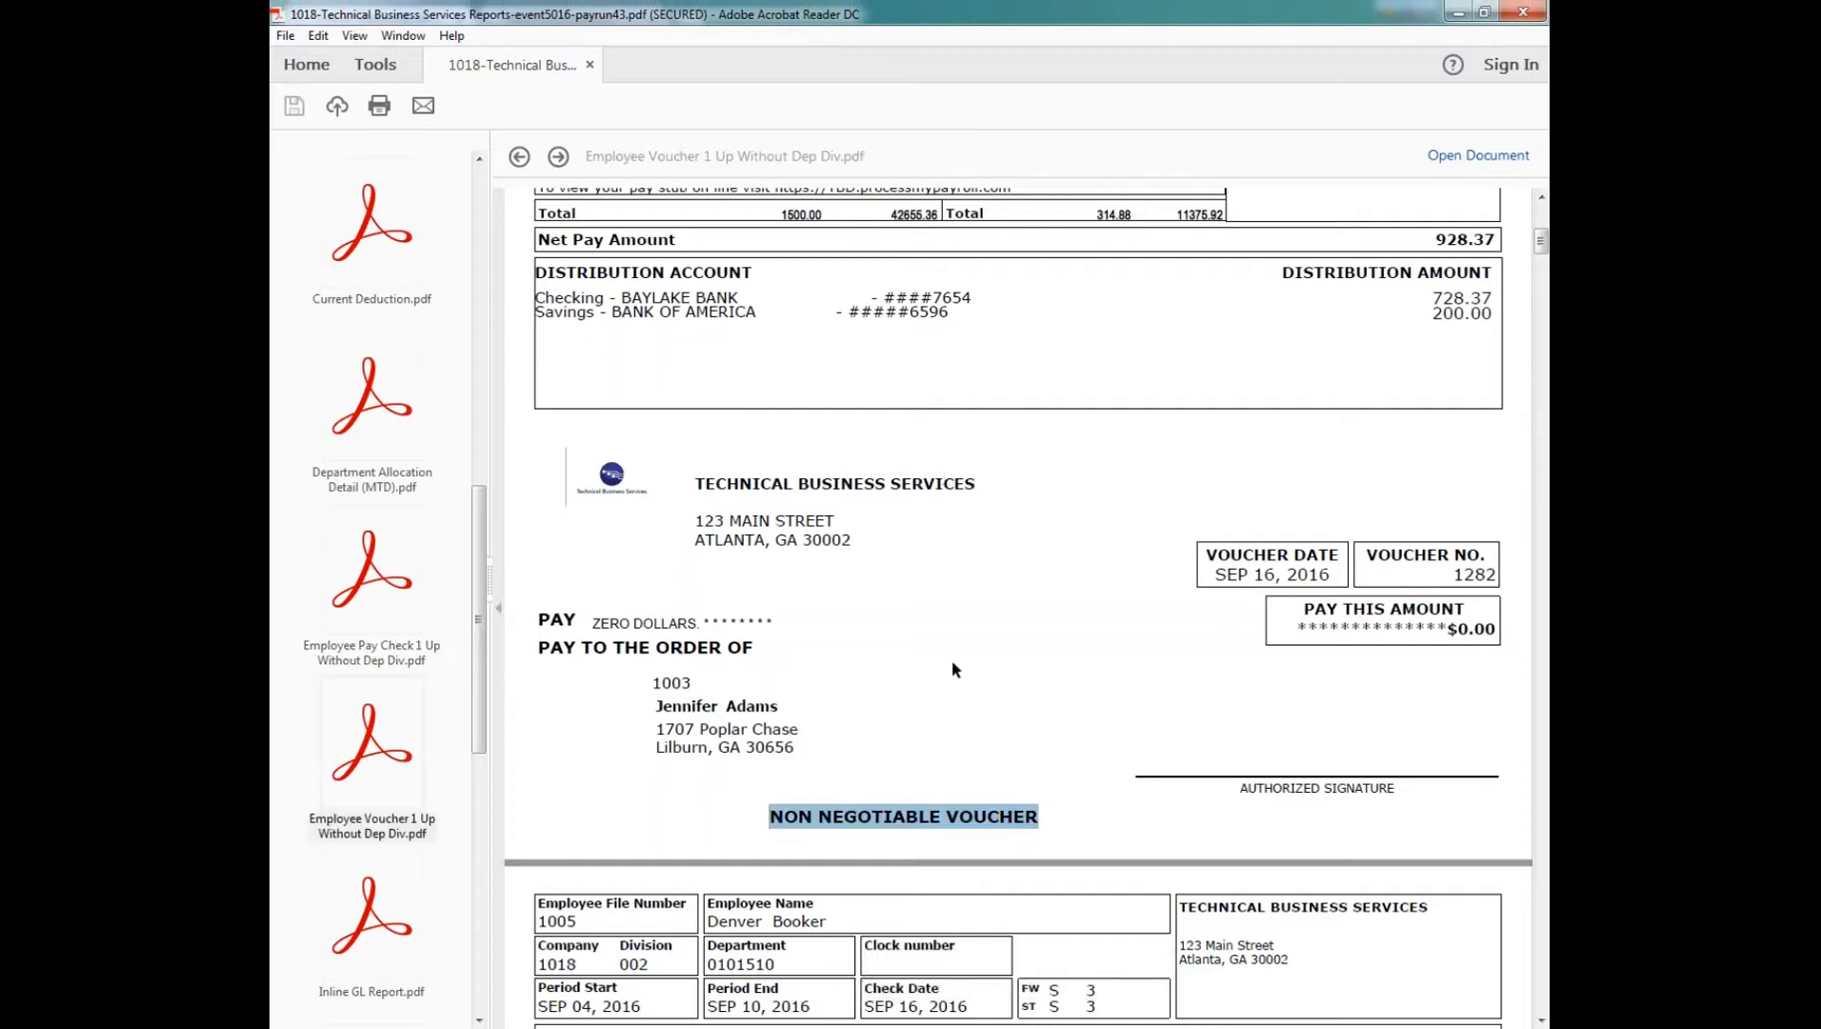
left_click(1031, 634)
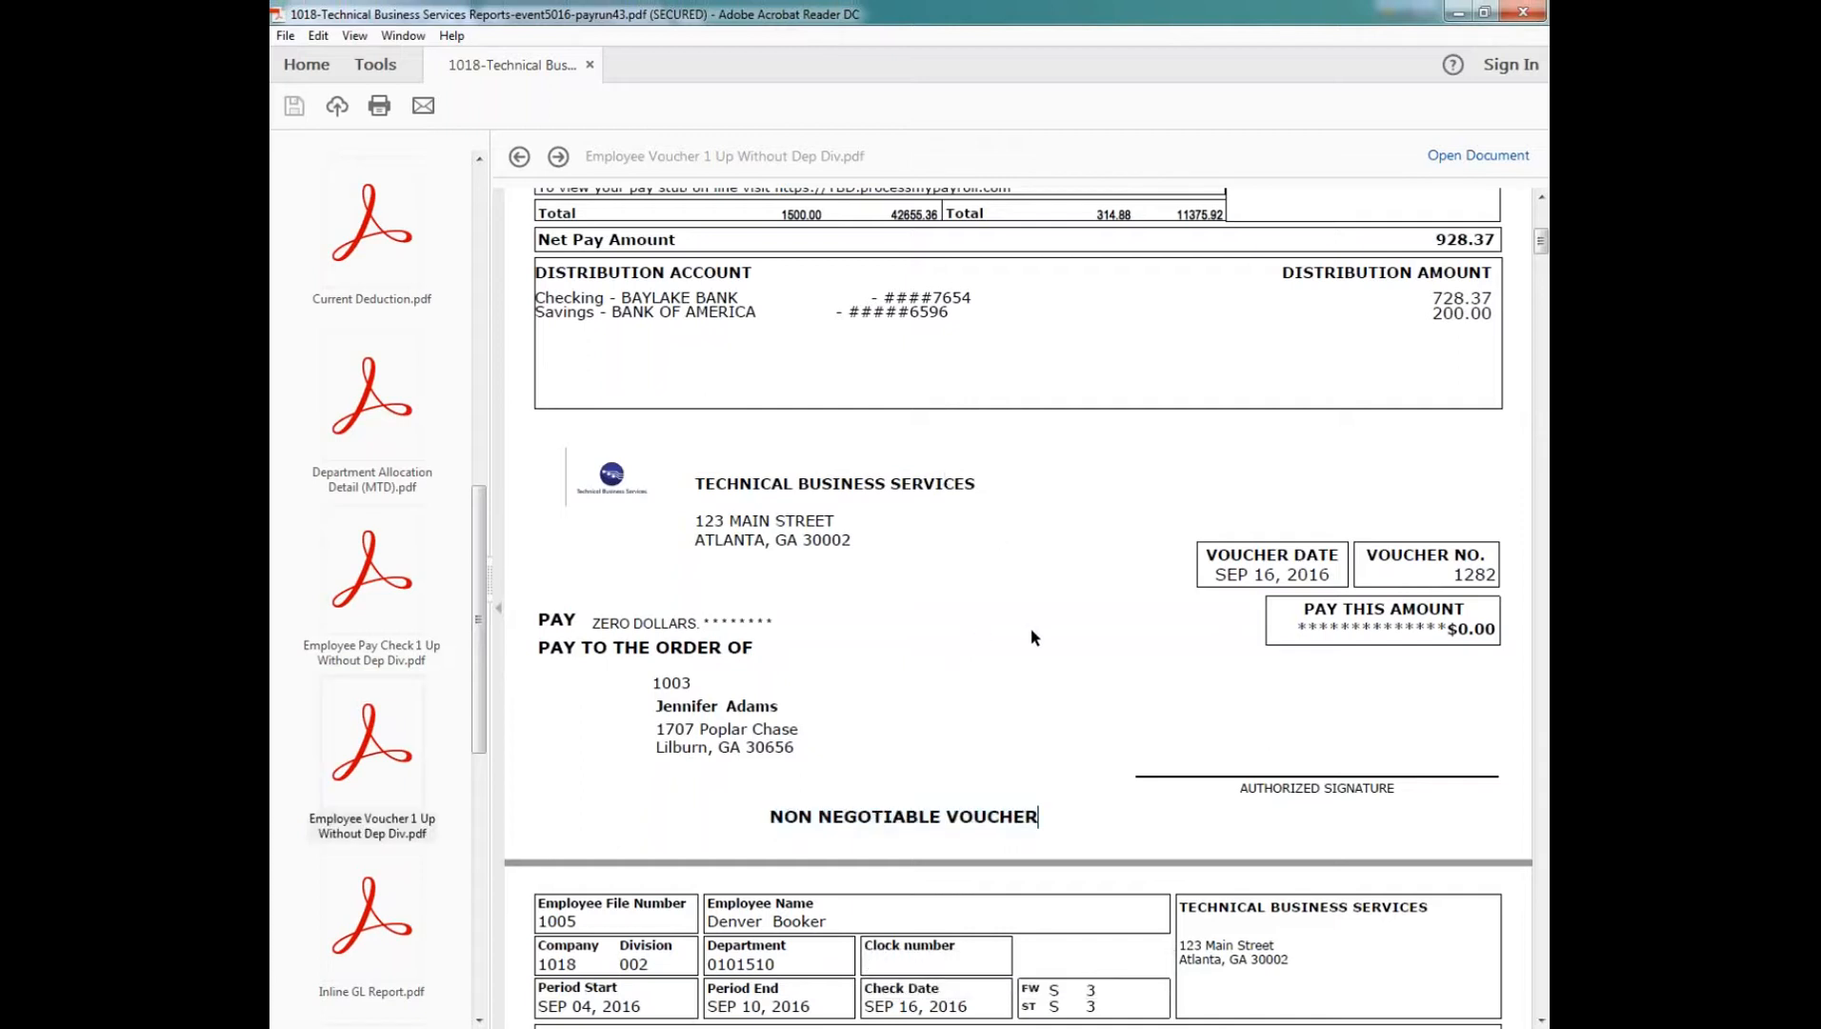
scroll(1024, 597, "up", 2)
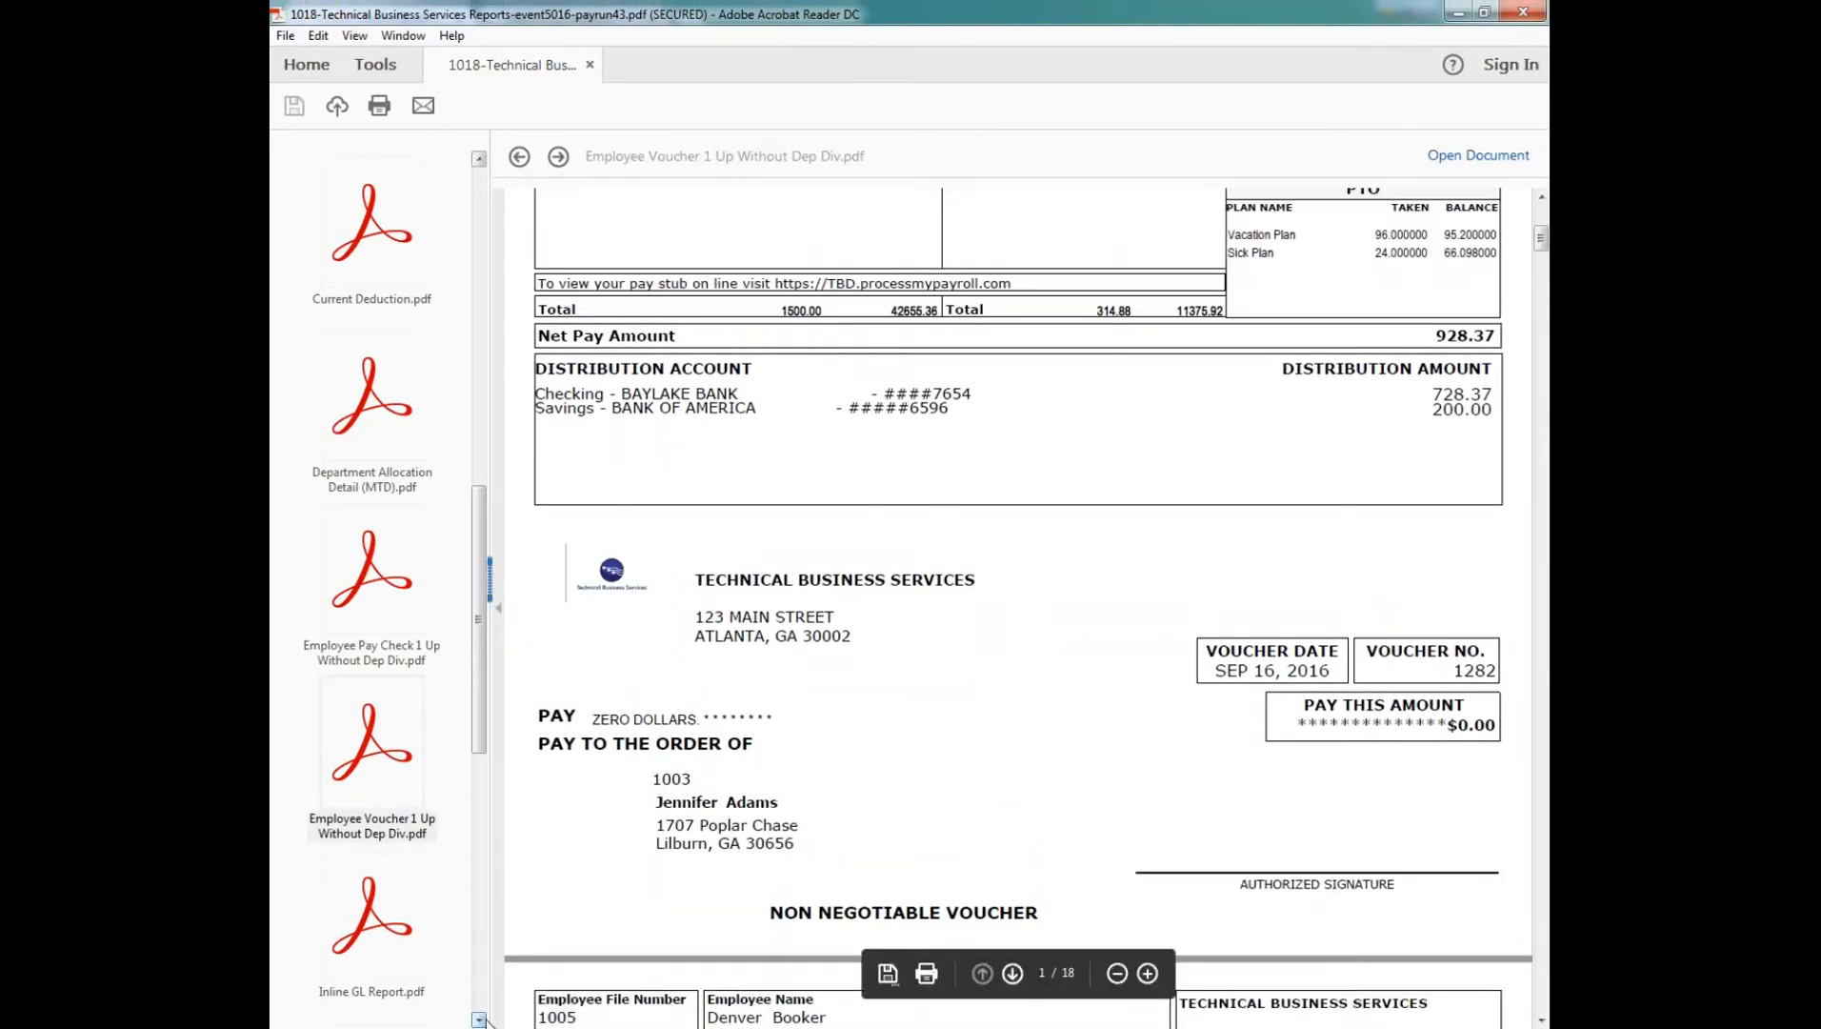
Step: Review the package's Invoice and Tax Liability Report, and close the PDF to return to the payroll home page
scroll(482, 985, "down", 5)
left_click(396, 655)
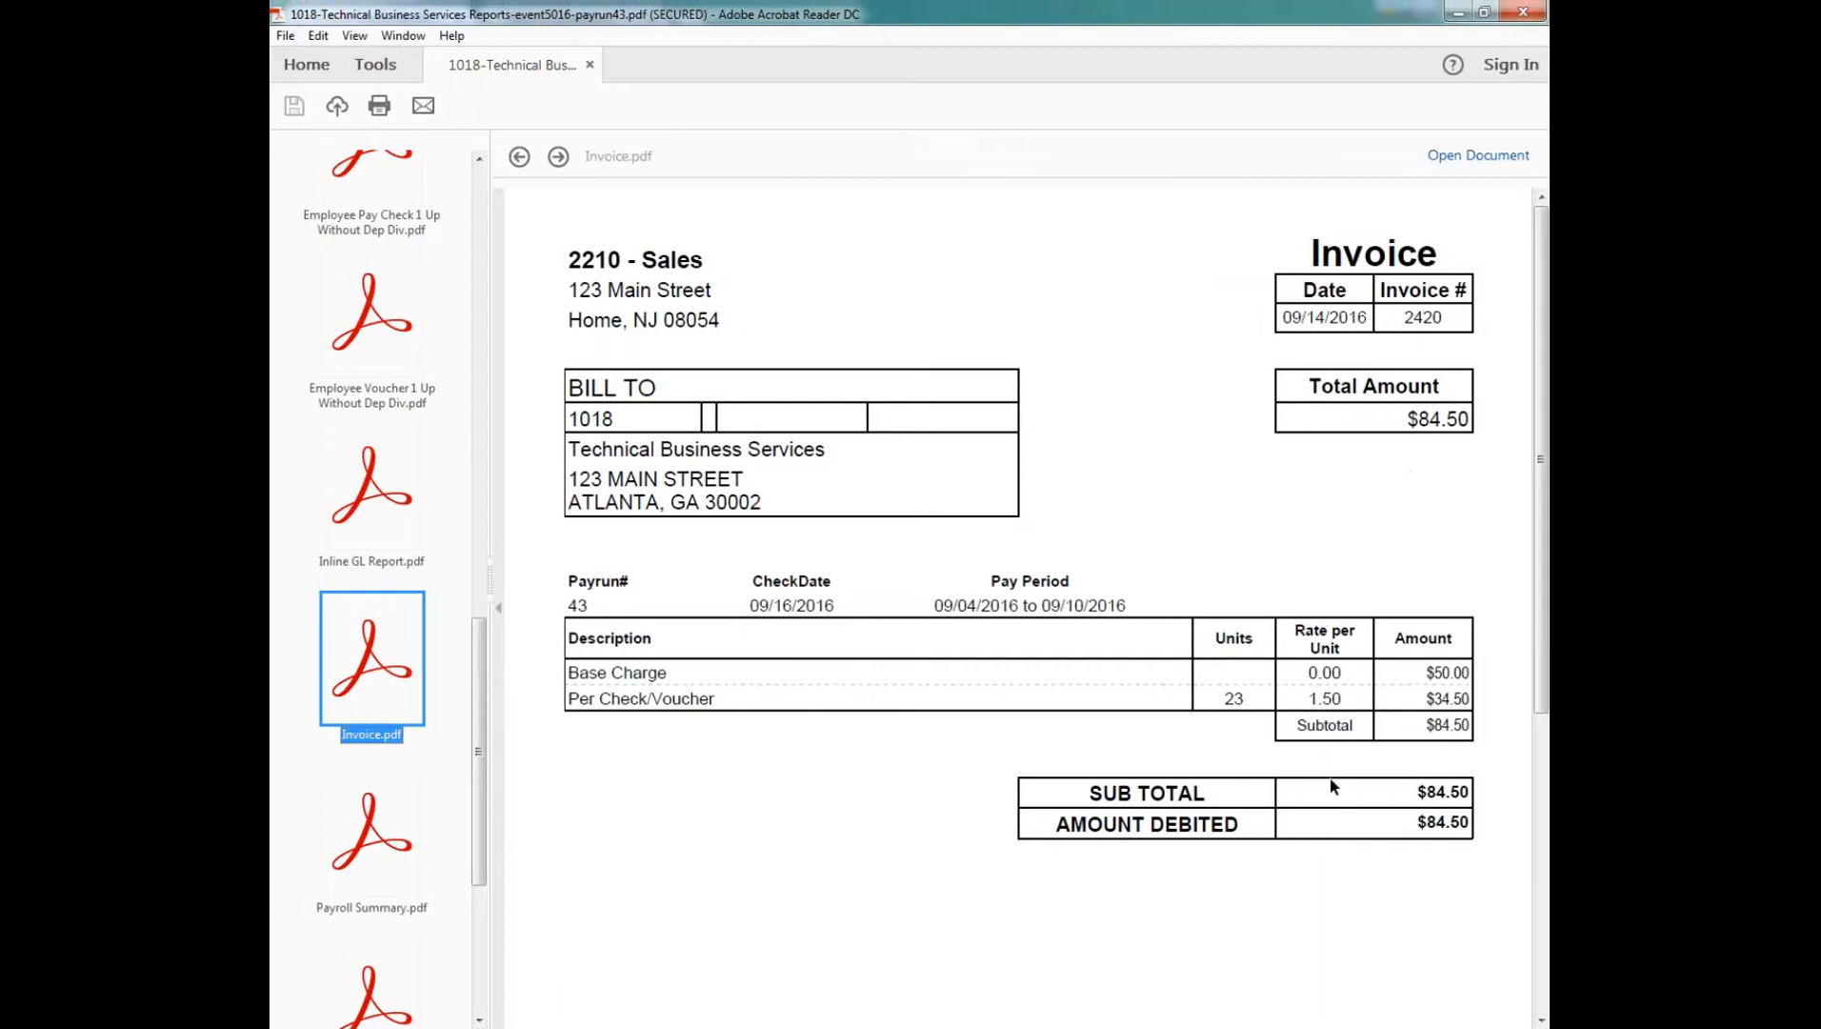
left_click(480, 1020)
left_click(376, 943)
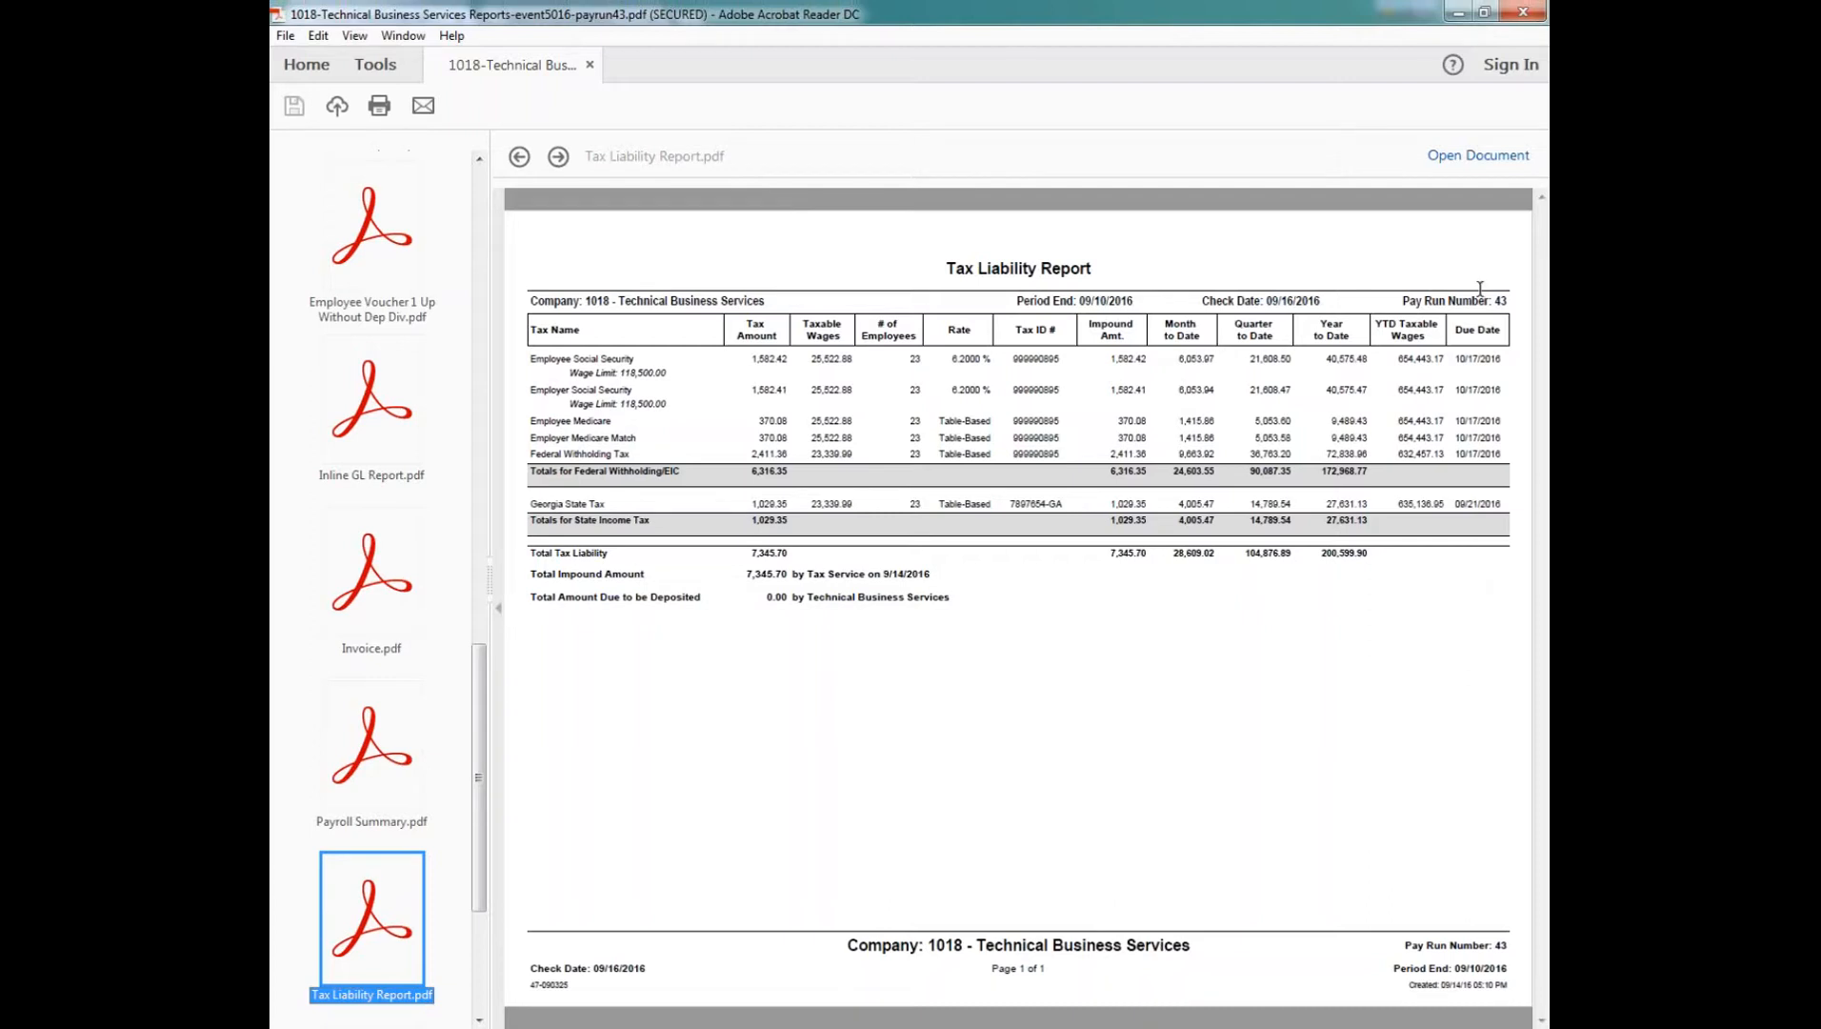
left_click(1524, 13)
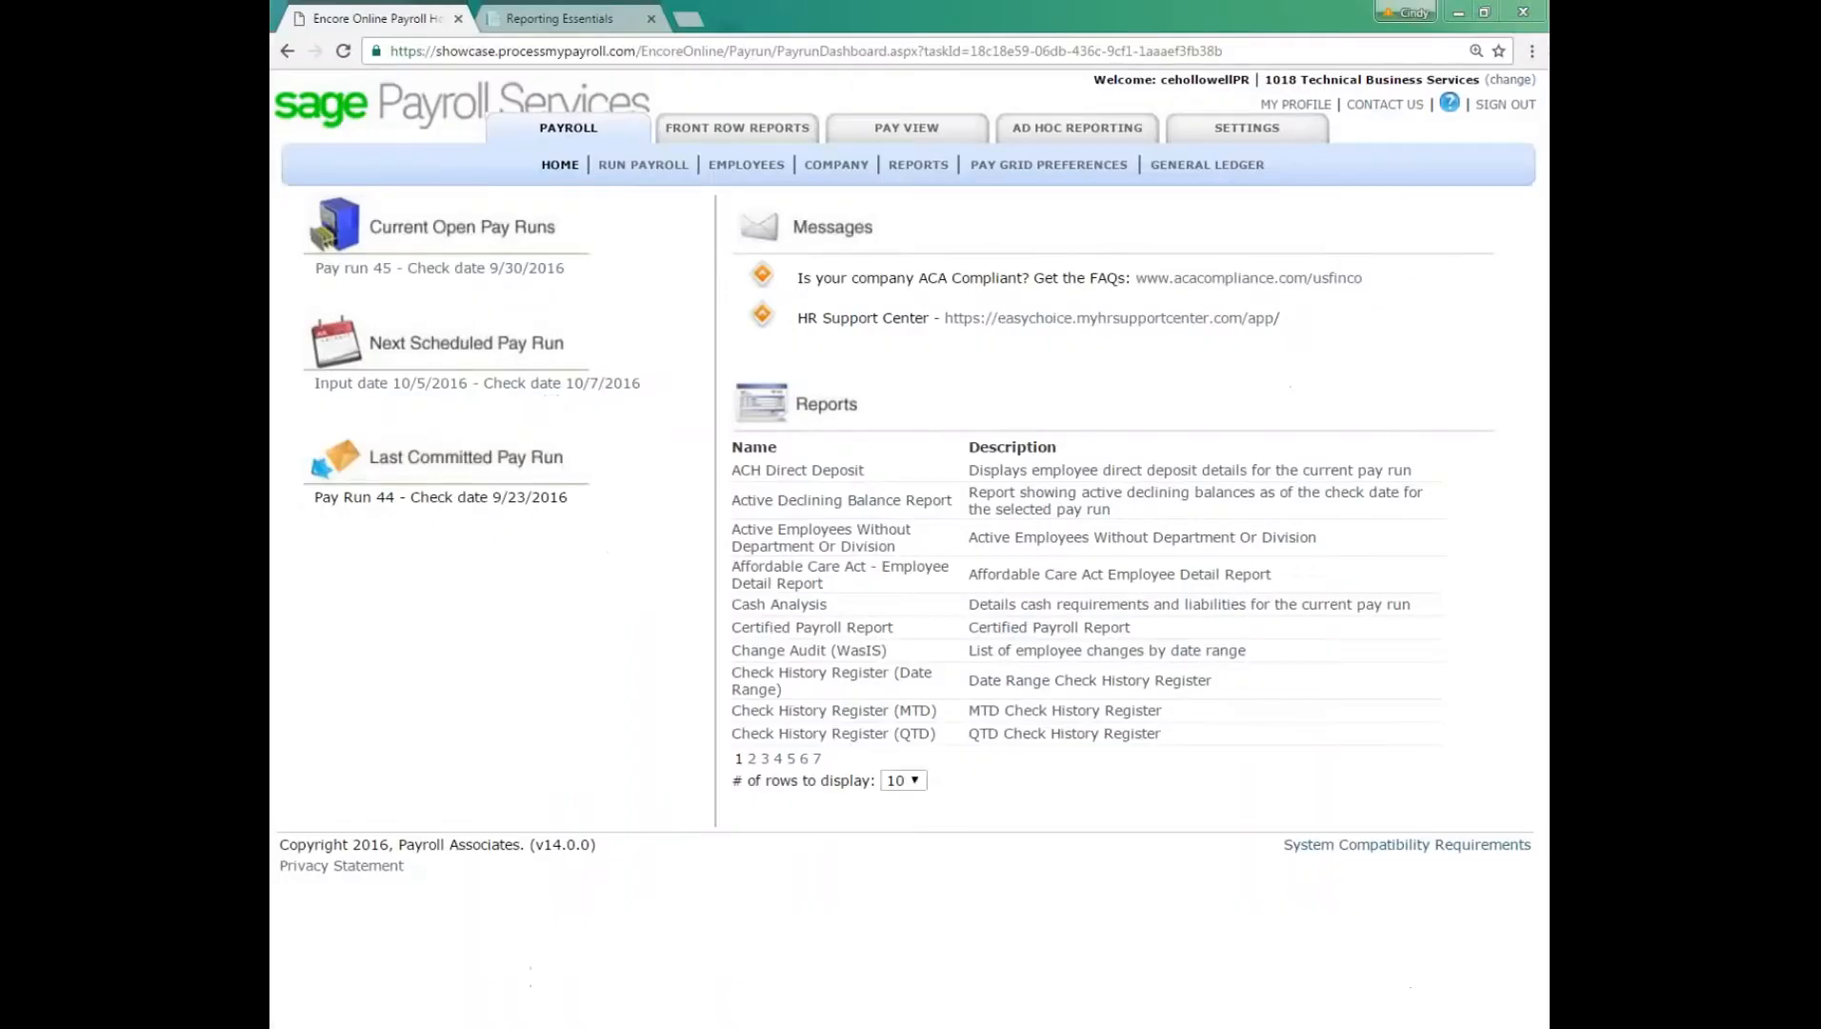
left_click(1237, 169)
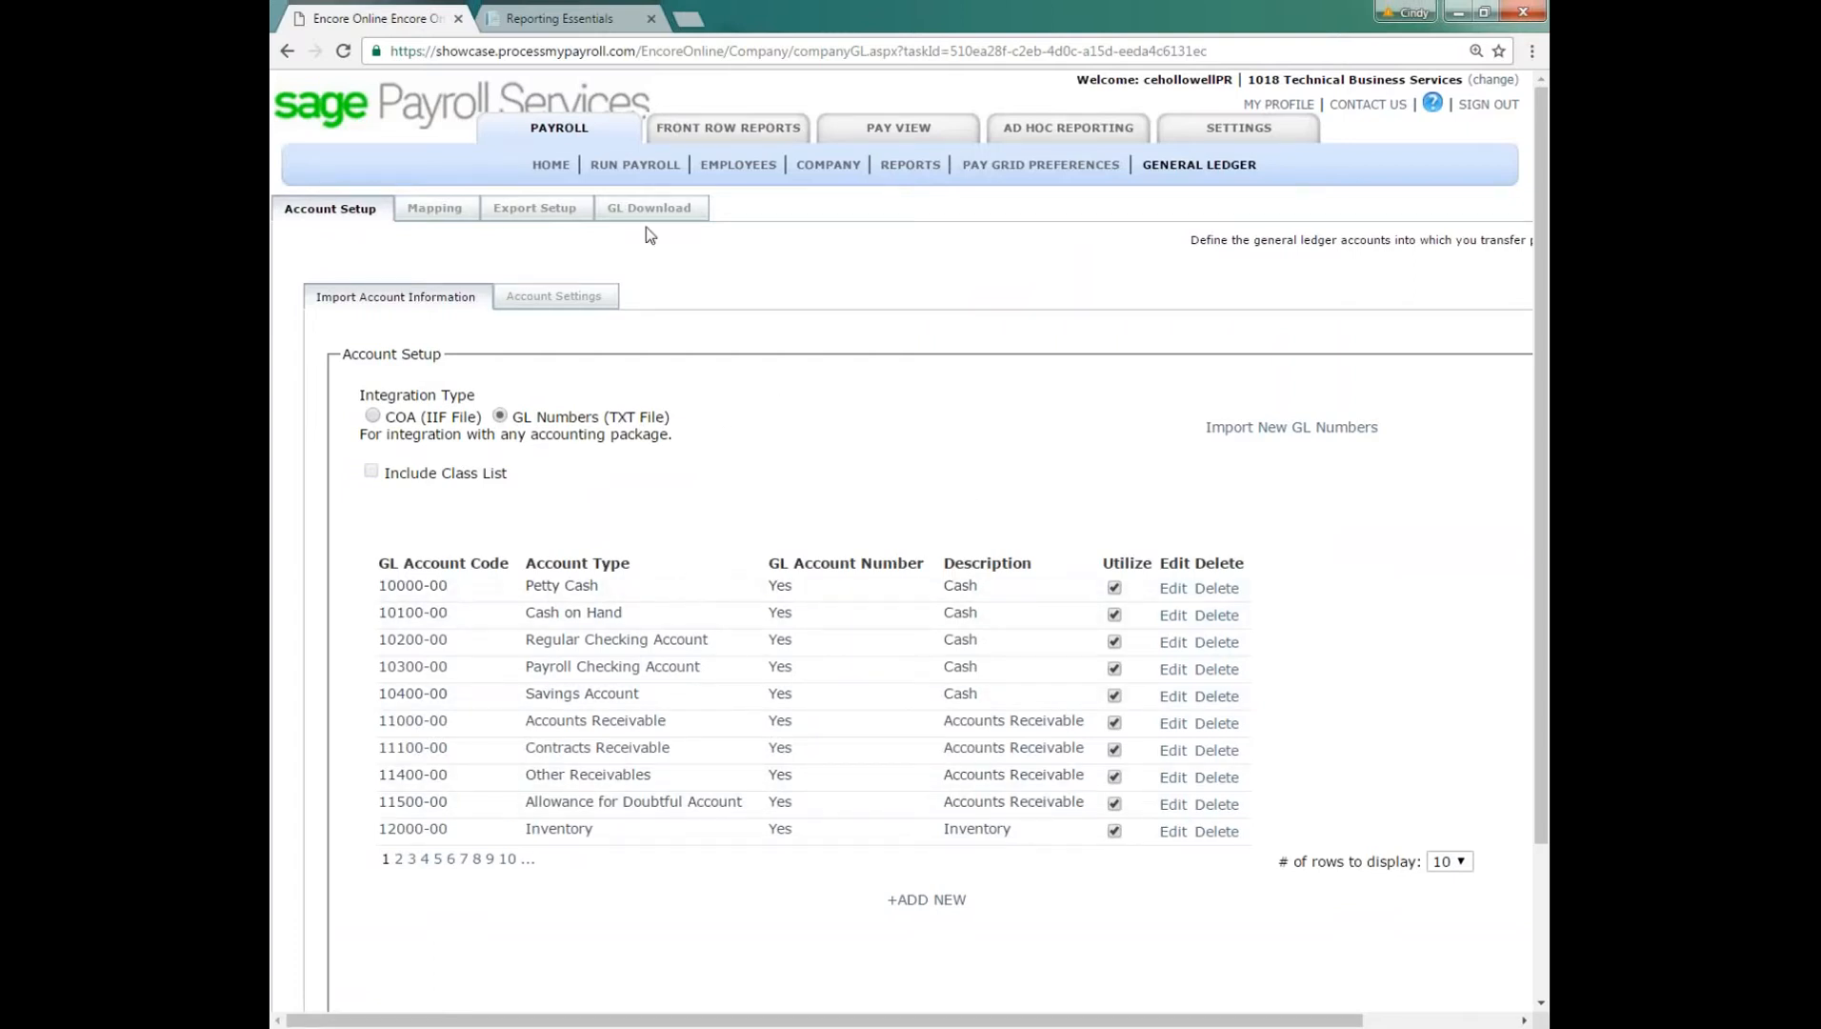
left_click(434, 209)
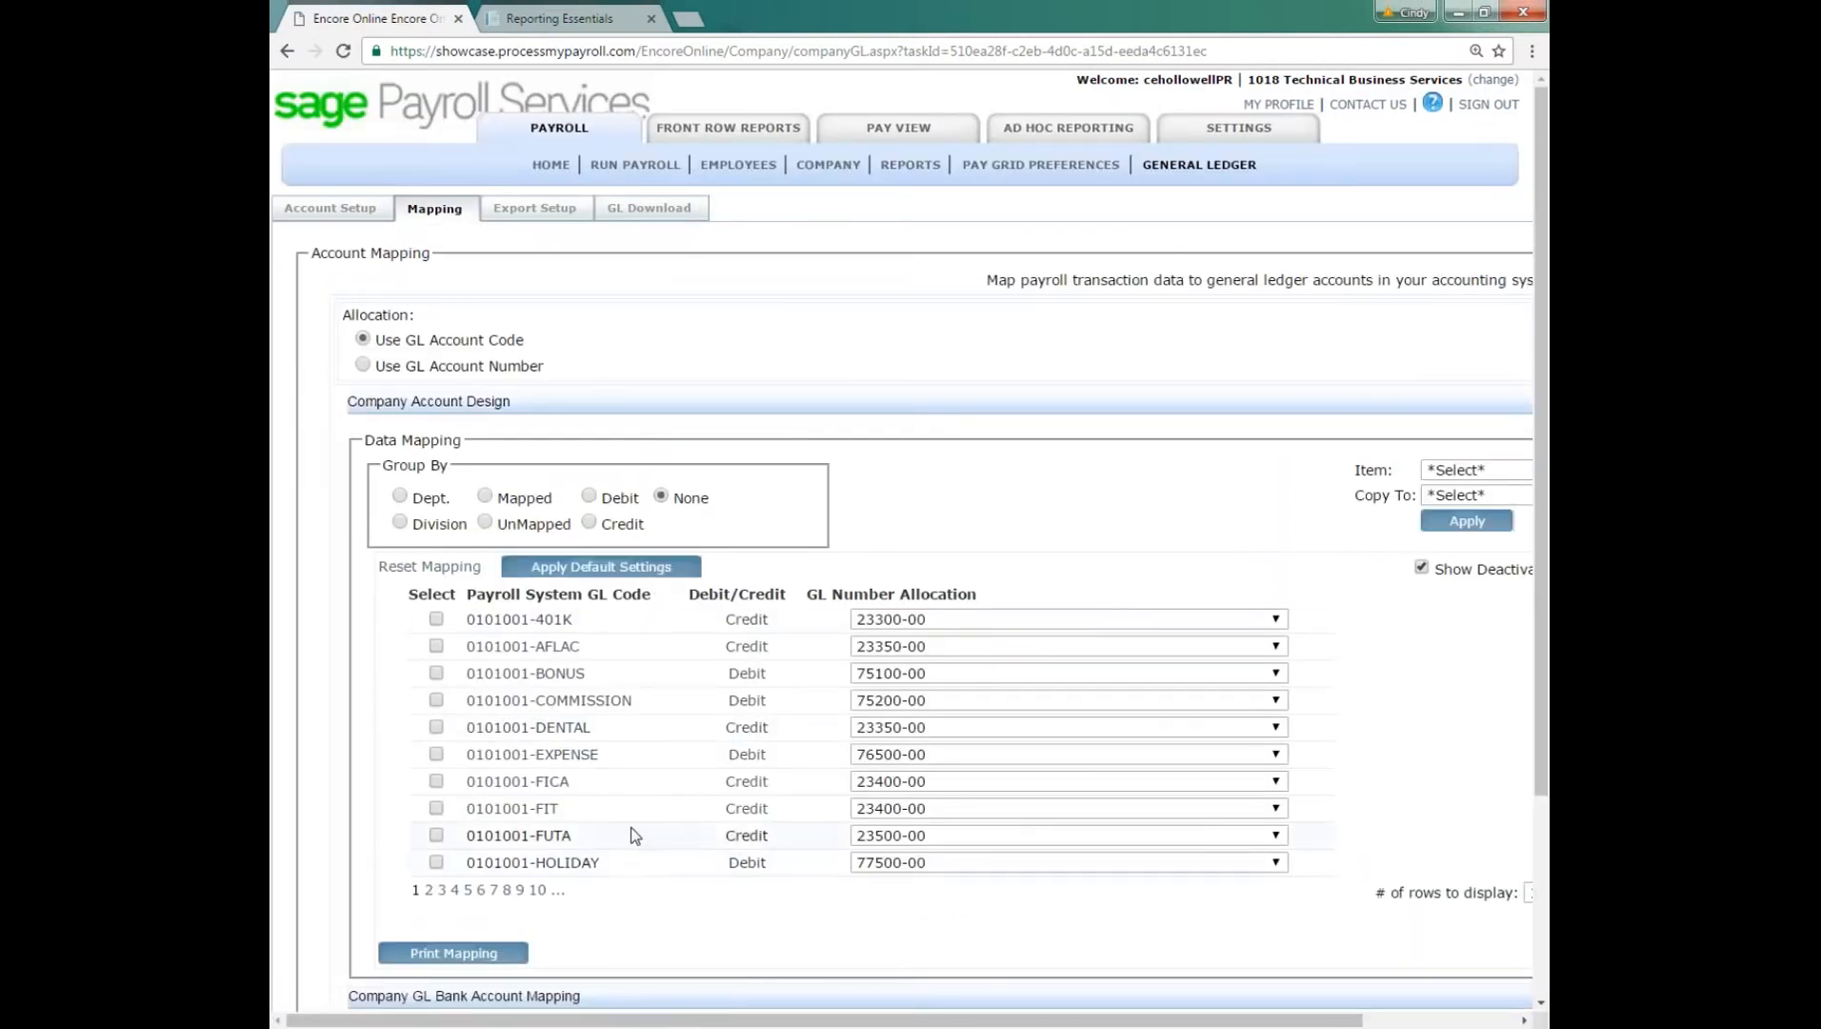
left_click_drag(467, 619, 583, 616)
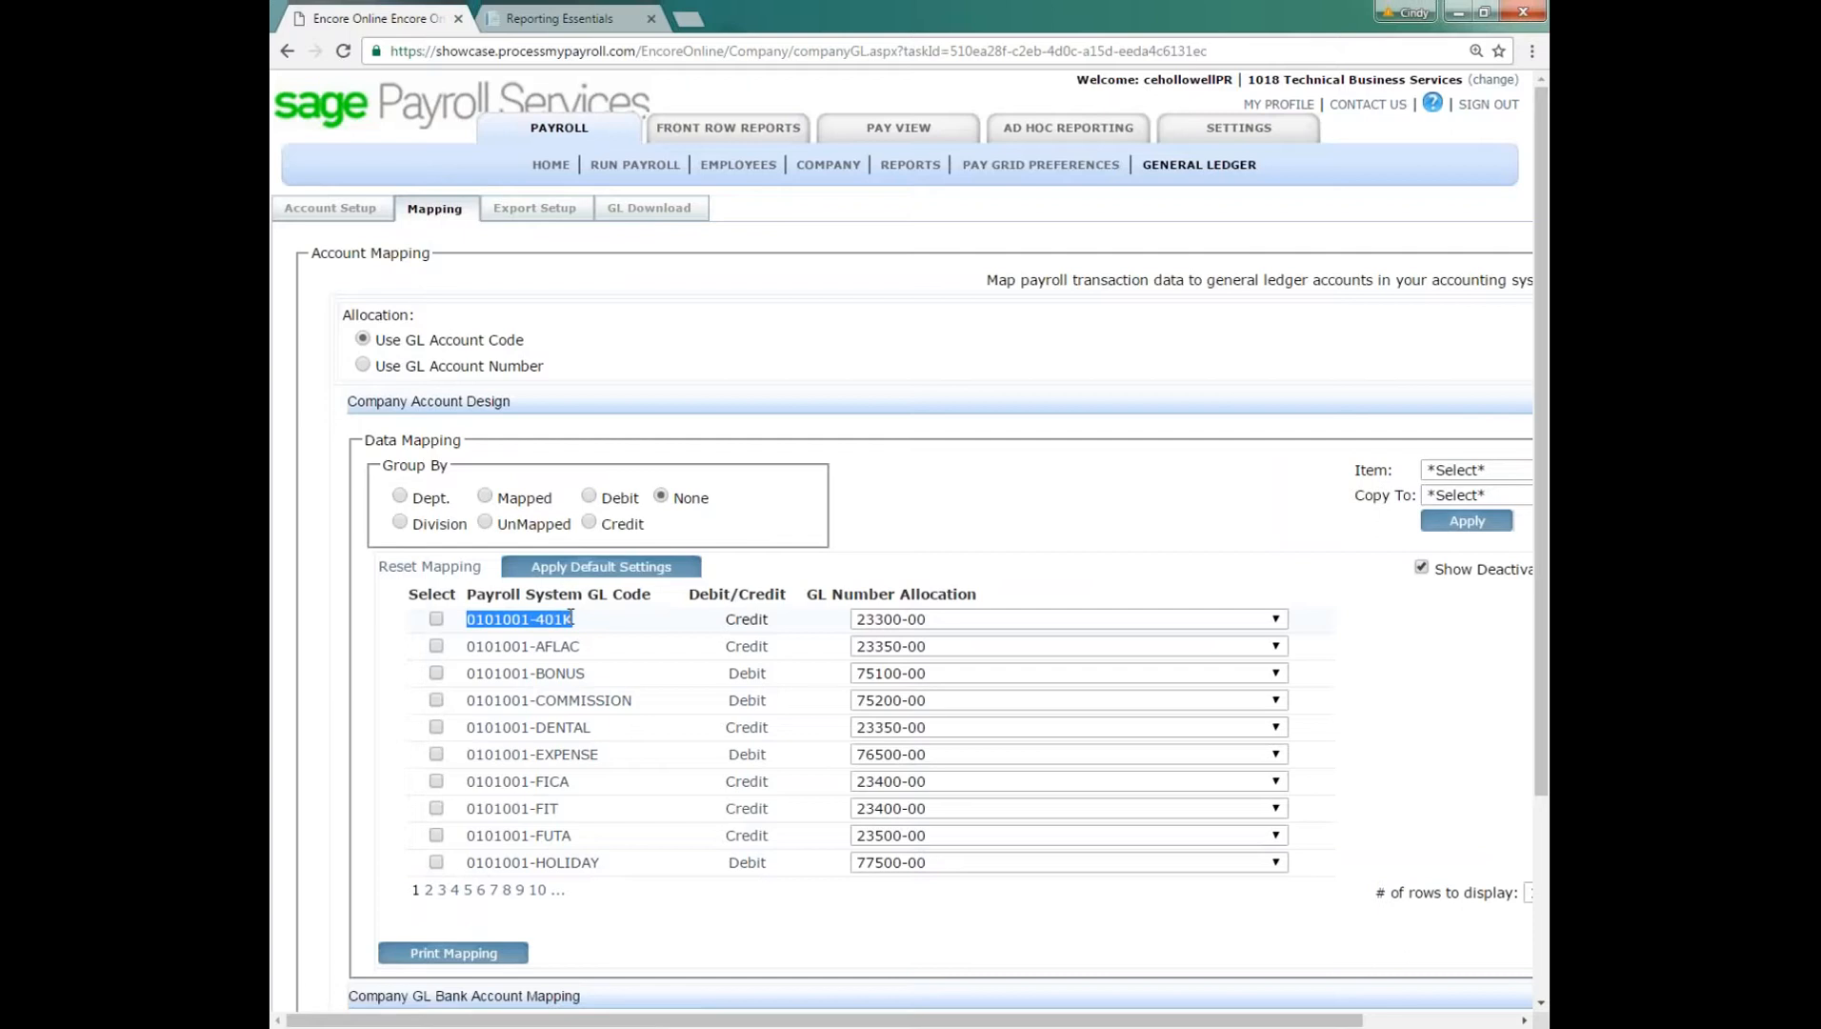
left_click(576, 619)
left_click(658, 212)
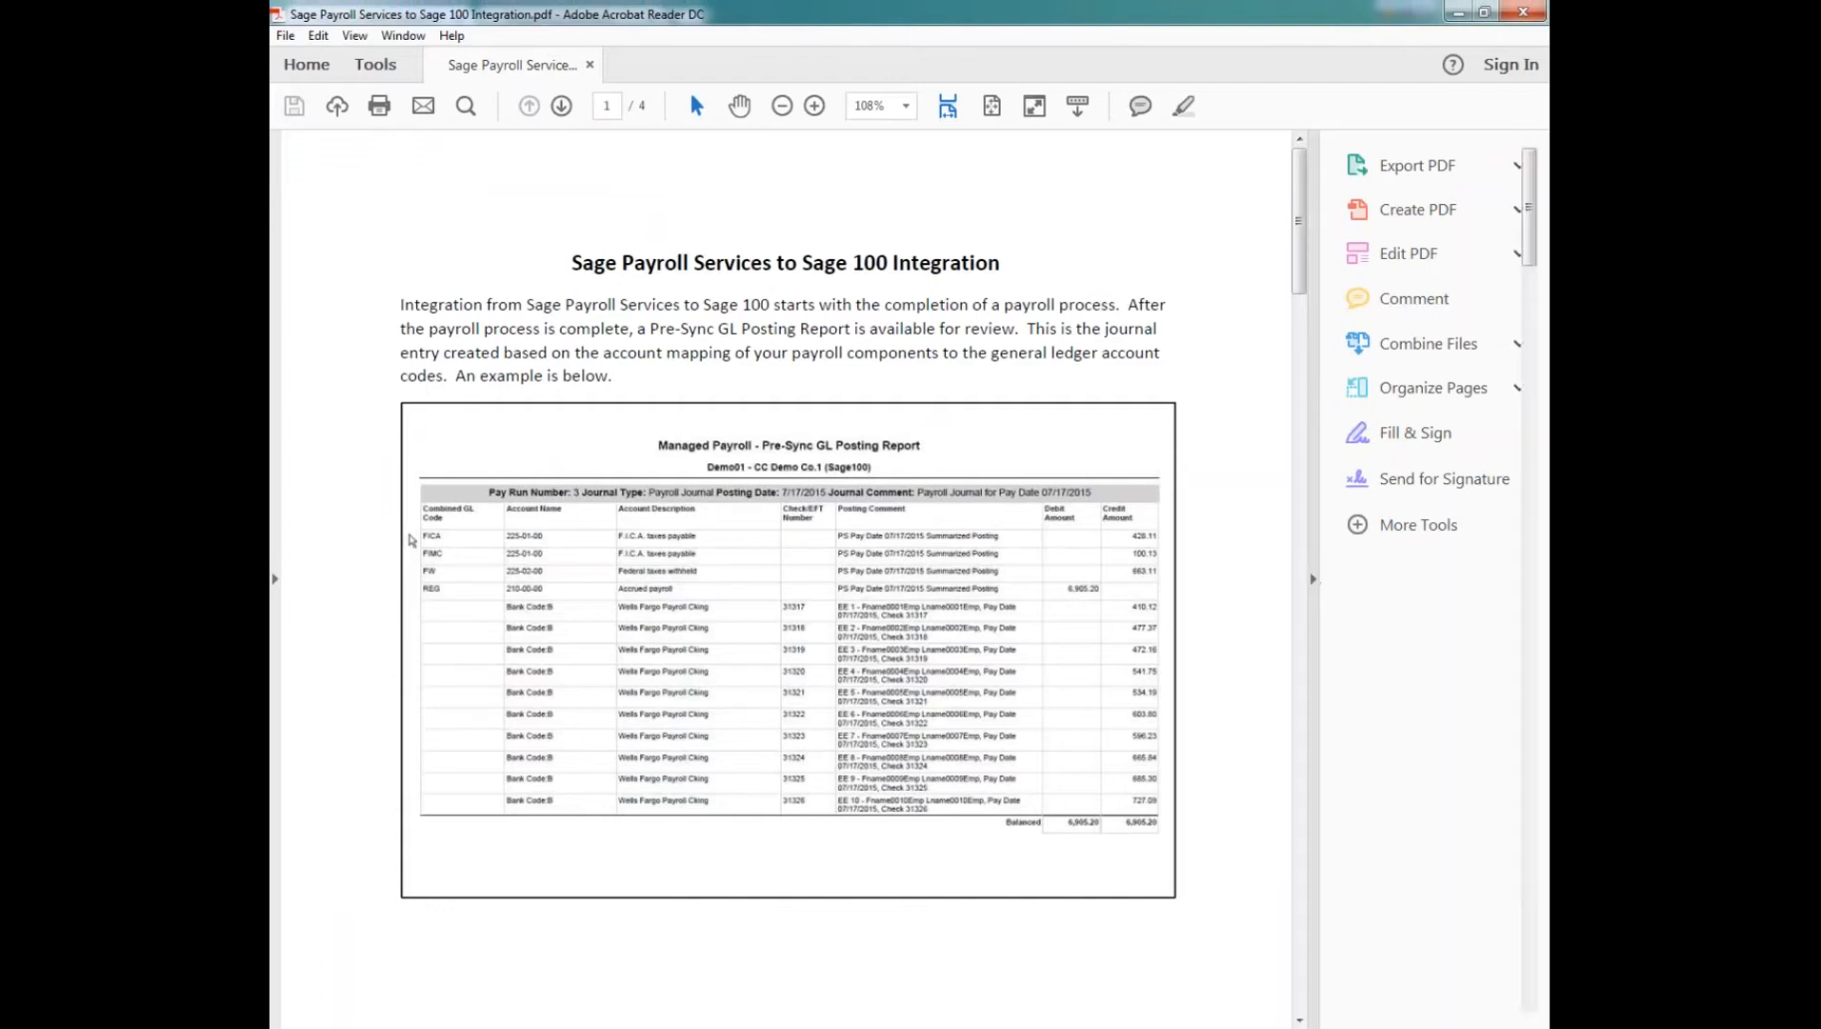
Step: Enlarge the Sage 100 integration guide to 150% and examine its example Pre-Sync GL Posting Report
left_click(1314, 578)
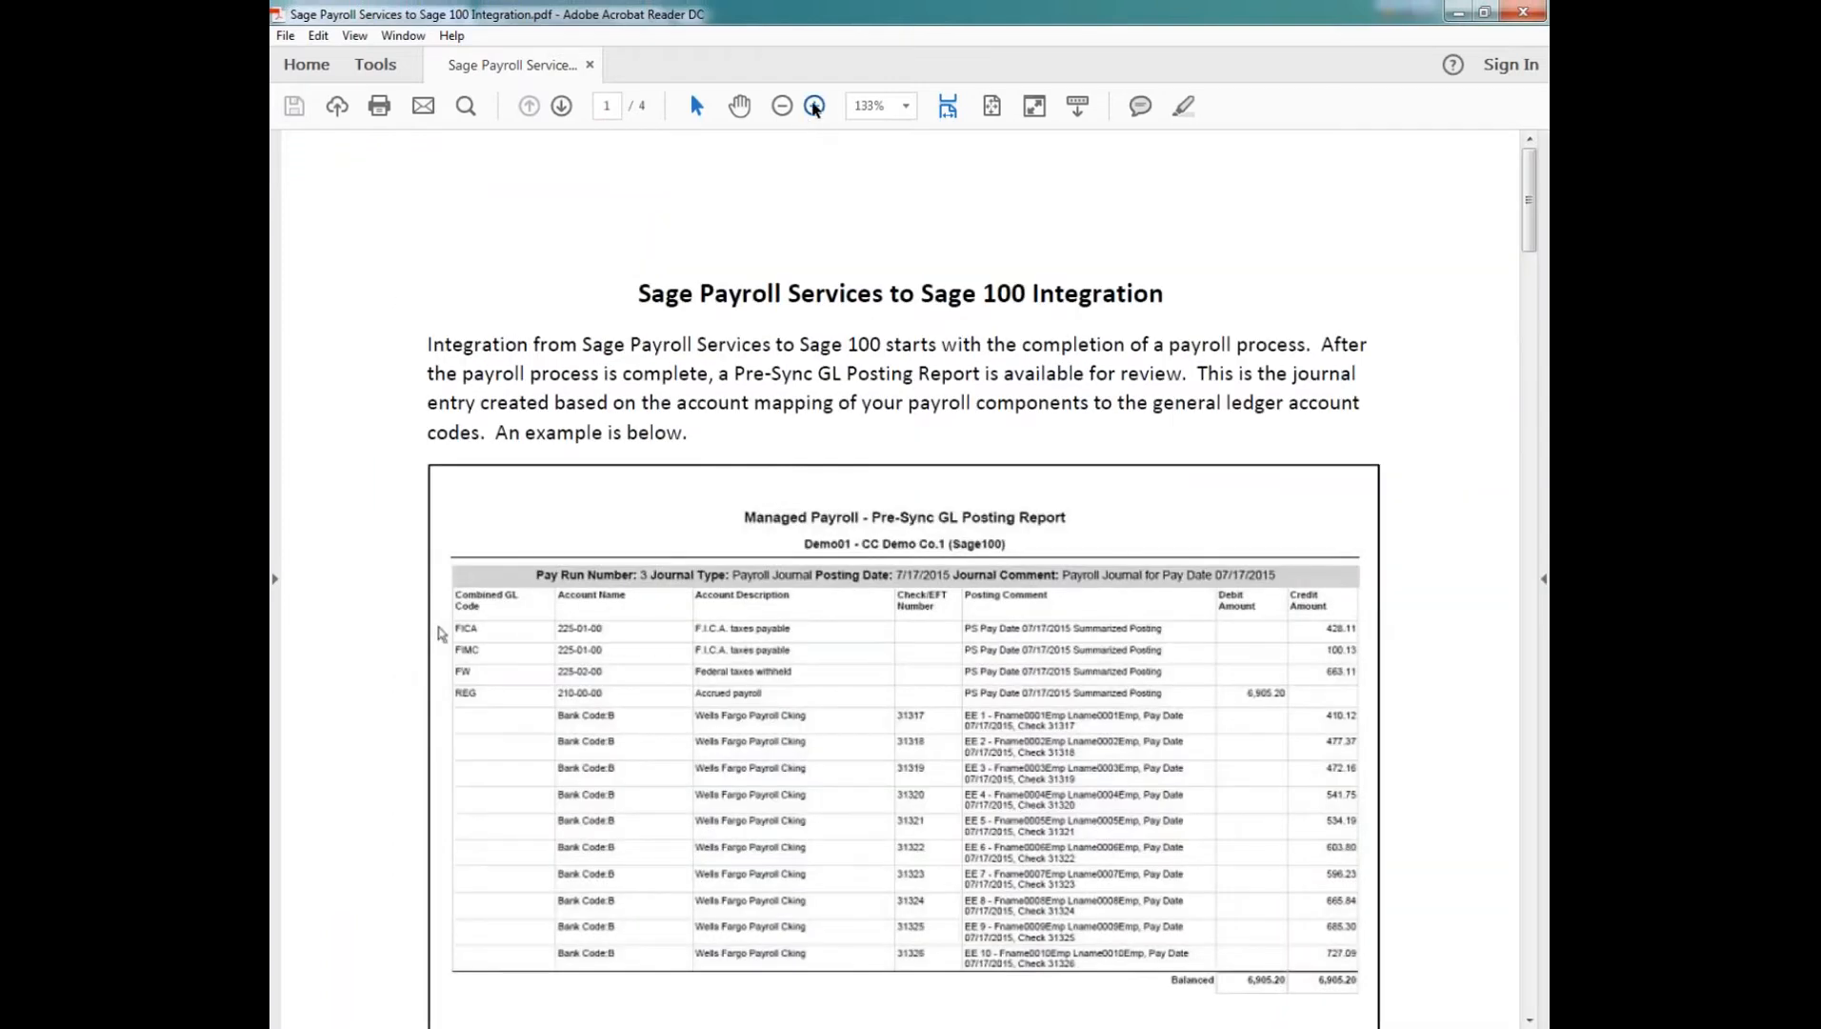
left_click(813, 107)
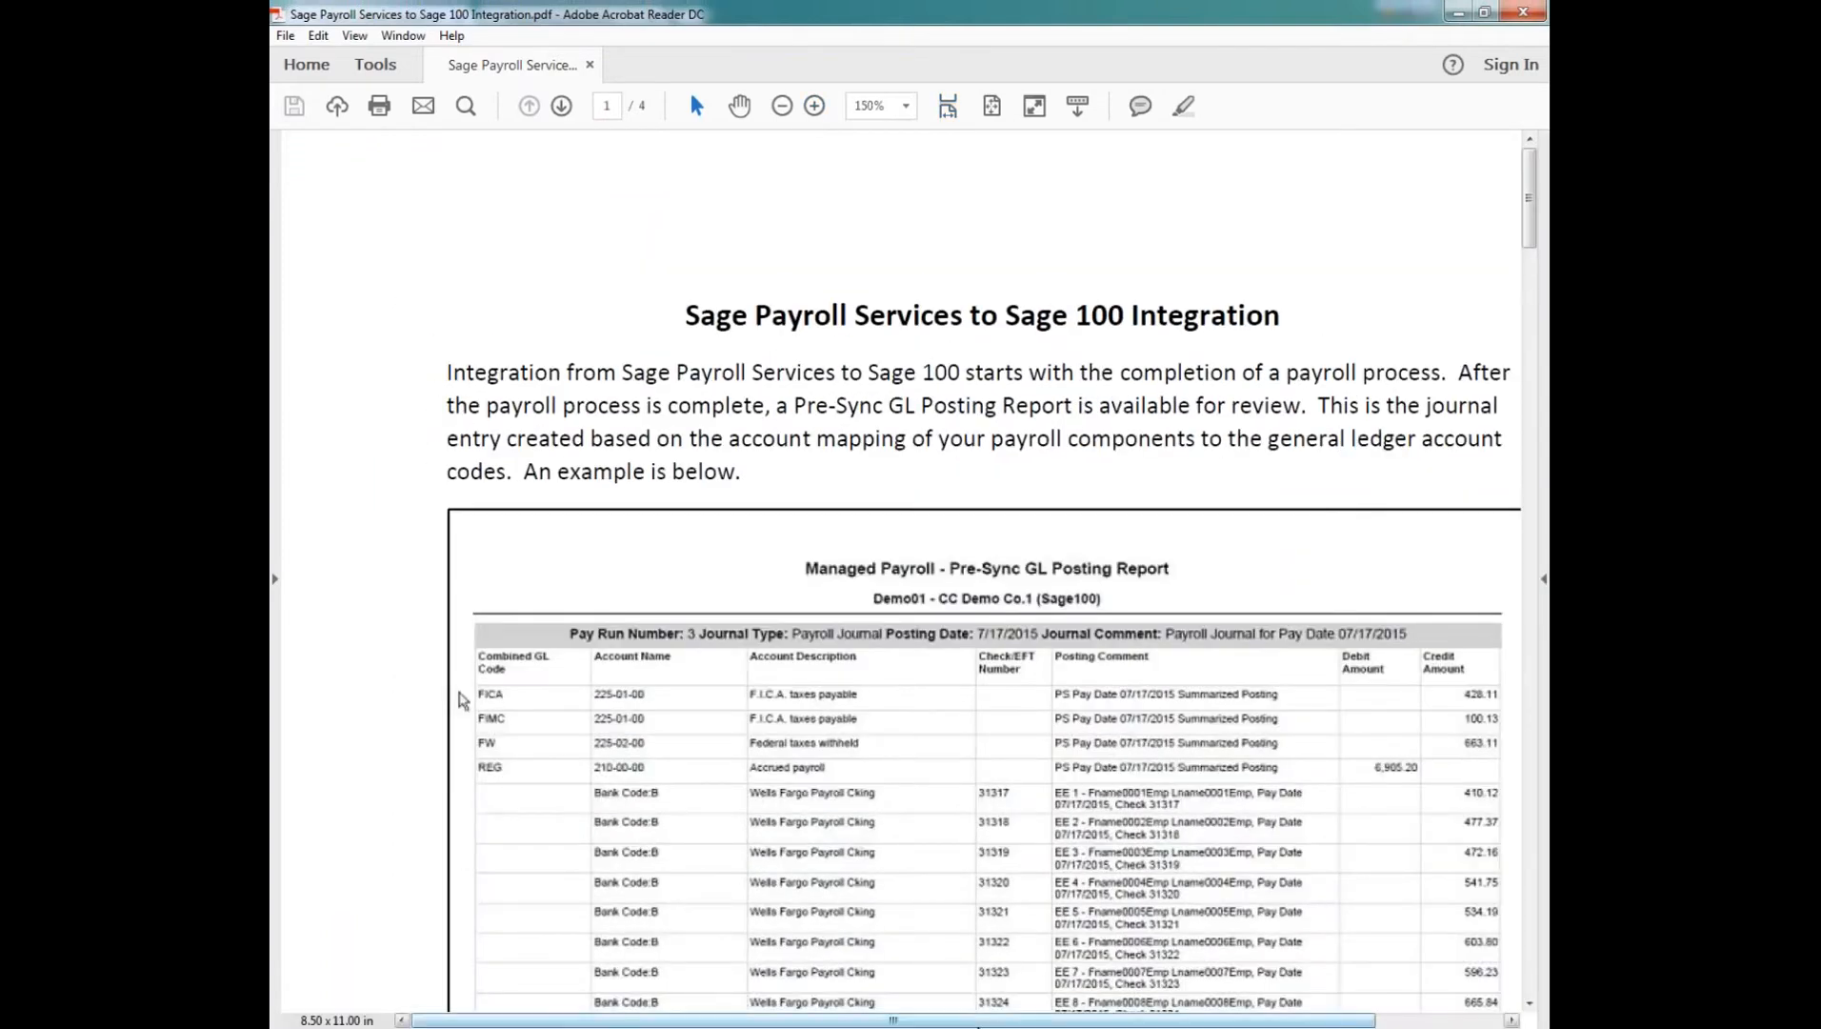
left_click_drag(977, 1024, 1048, 1024)
scroll(709, 491, "down", 3)
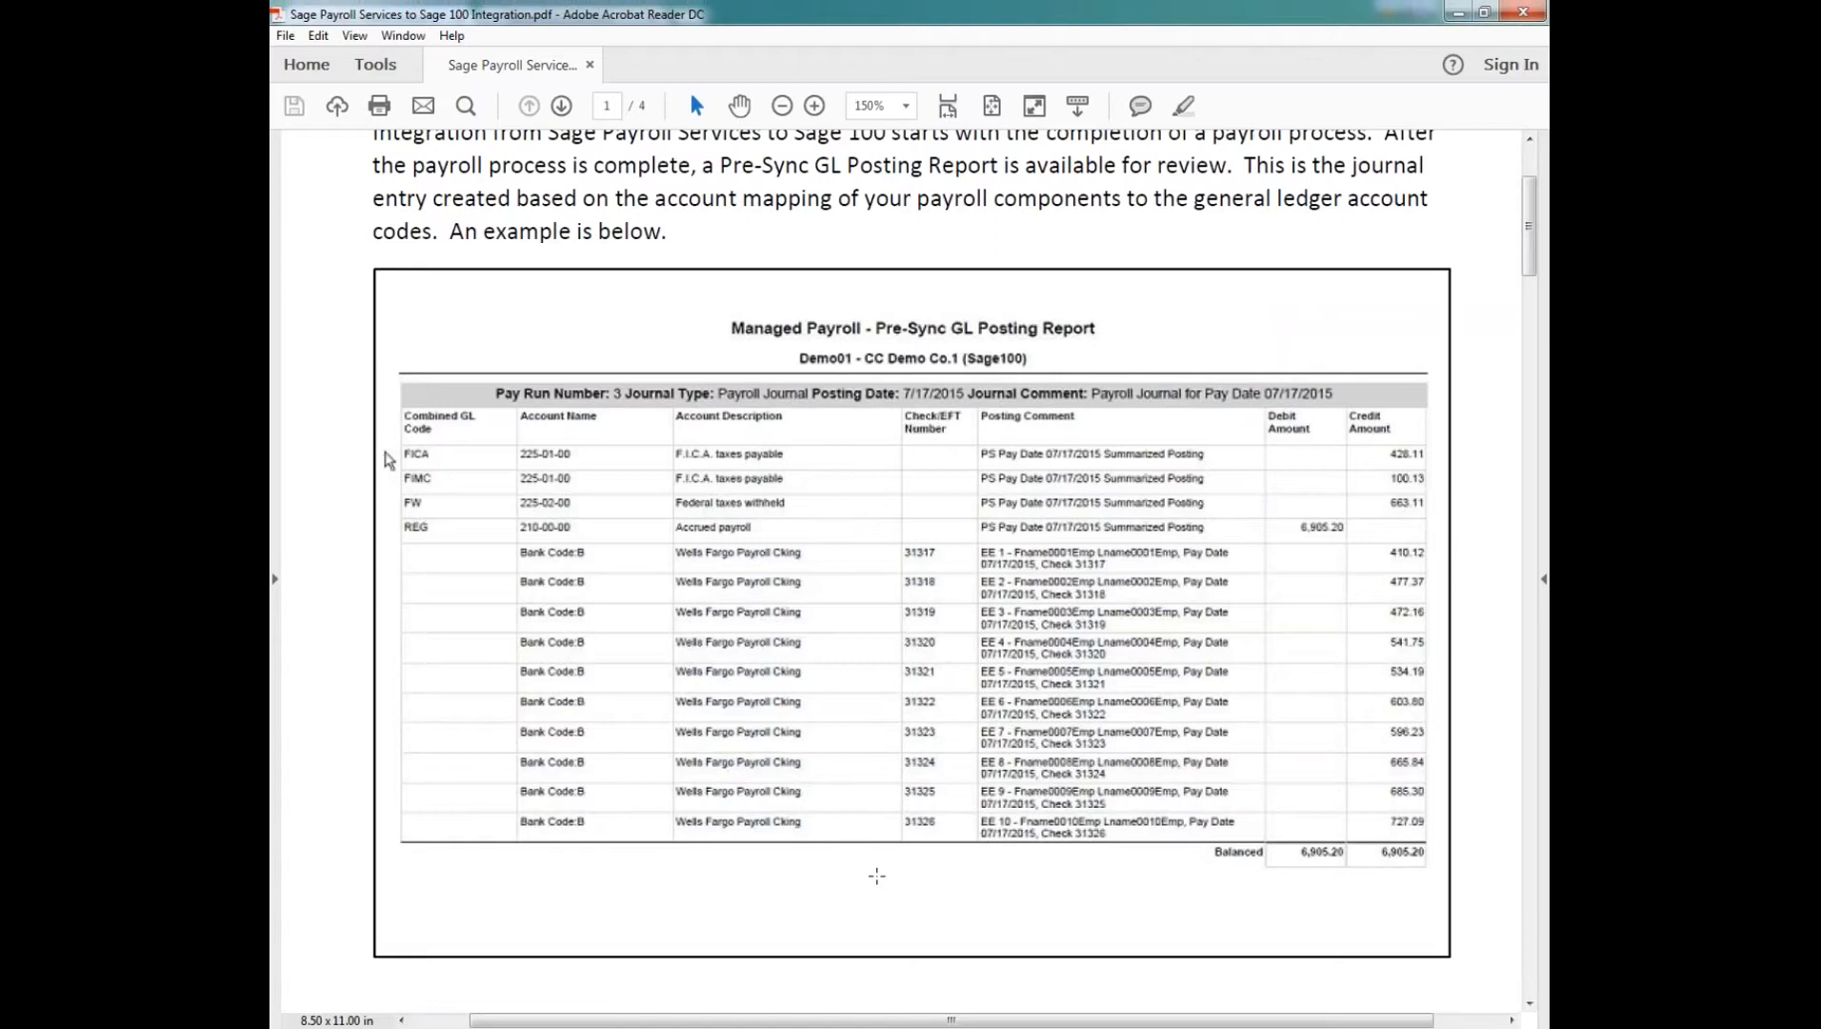
Step: Review the guide's Payroll Services Synchronization Wizard instructions, from the welcome and sign-in pages through synchronization to the completion page
scroll(877, 876, "down", 10)
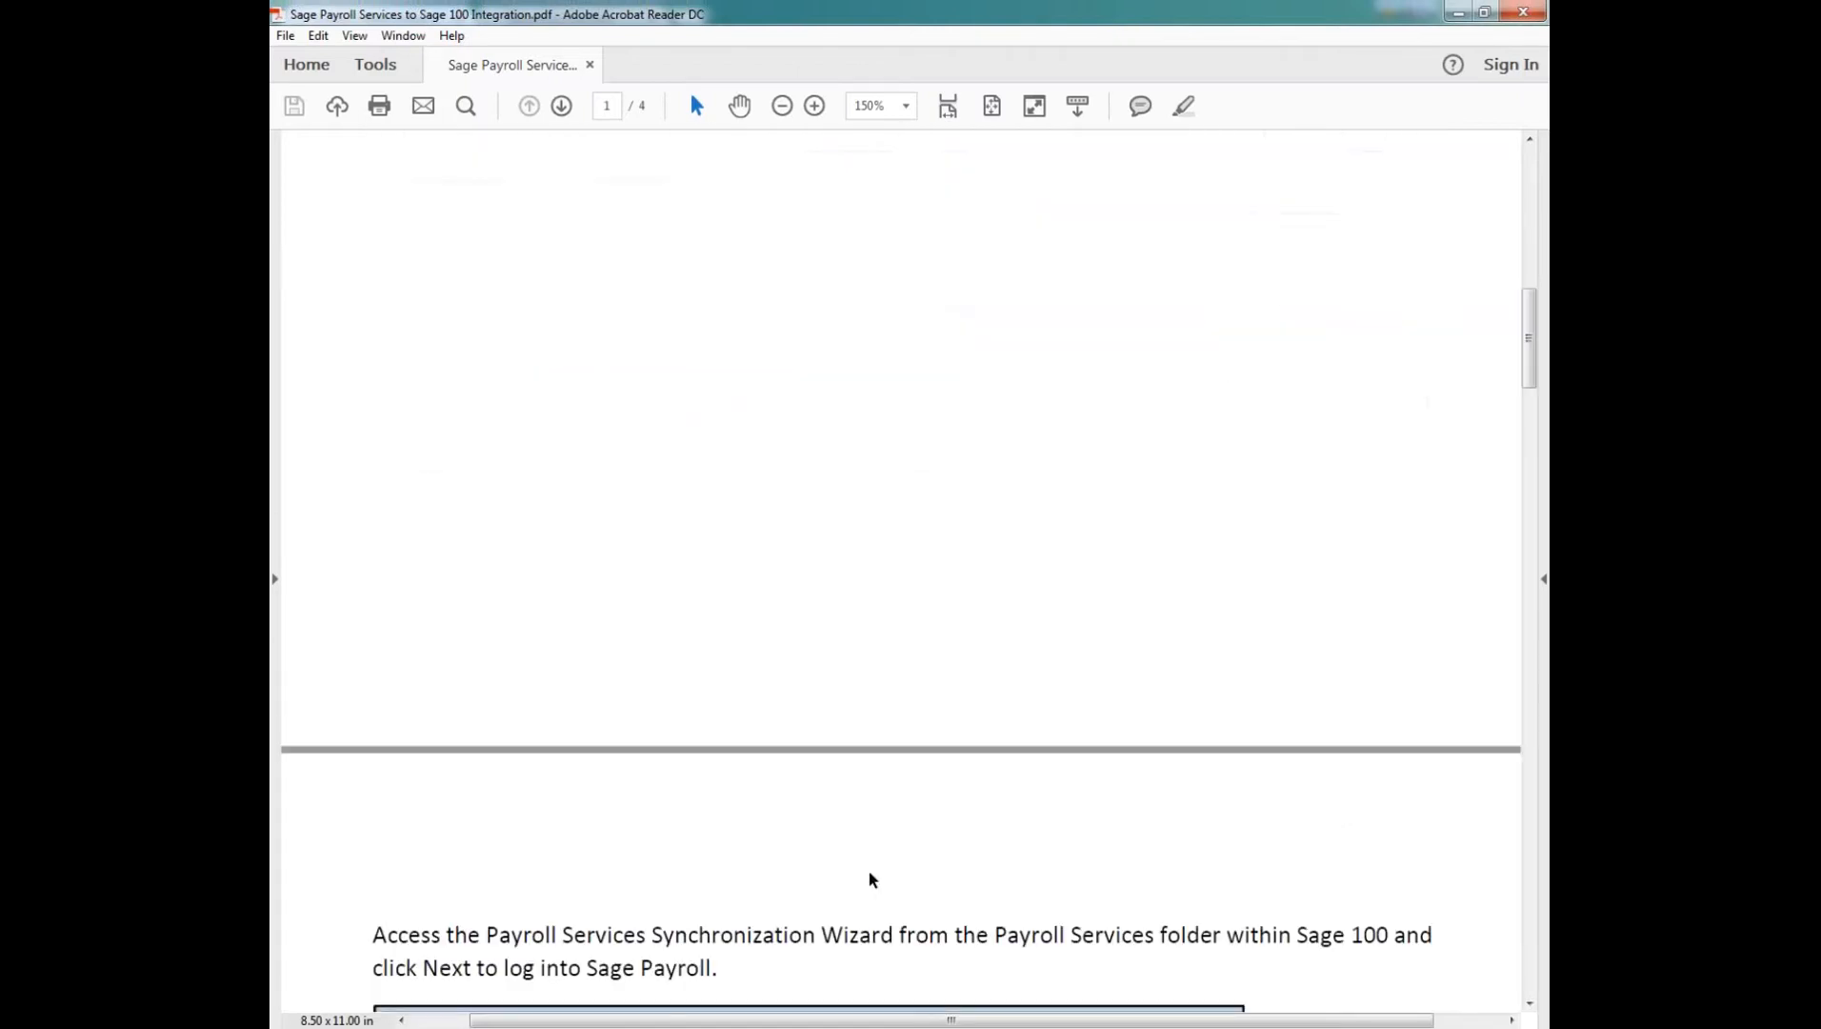
scroll(873, 878, "down", 10)
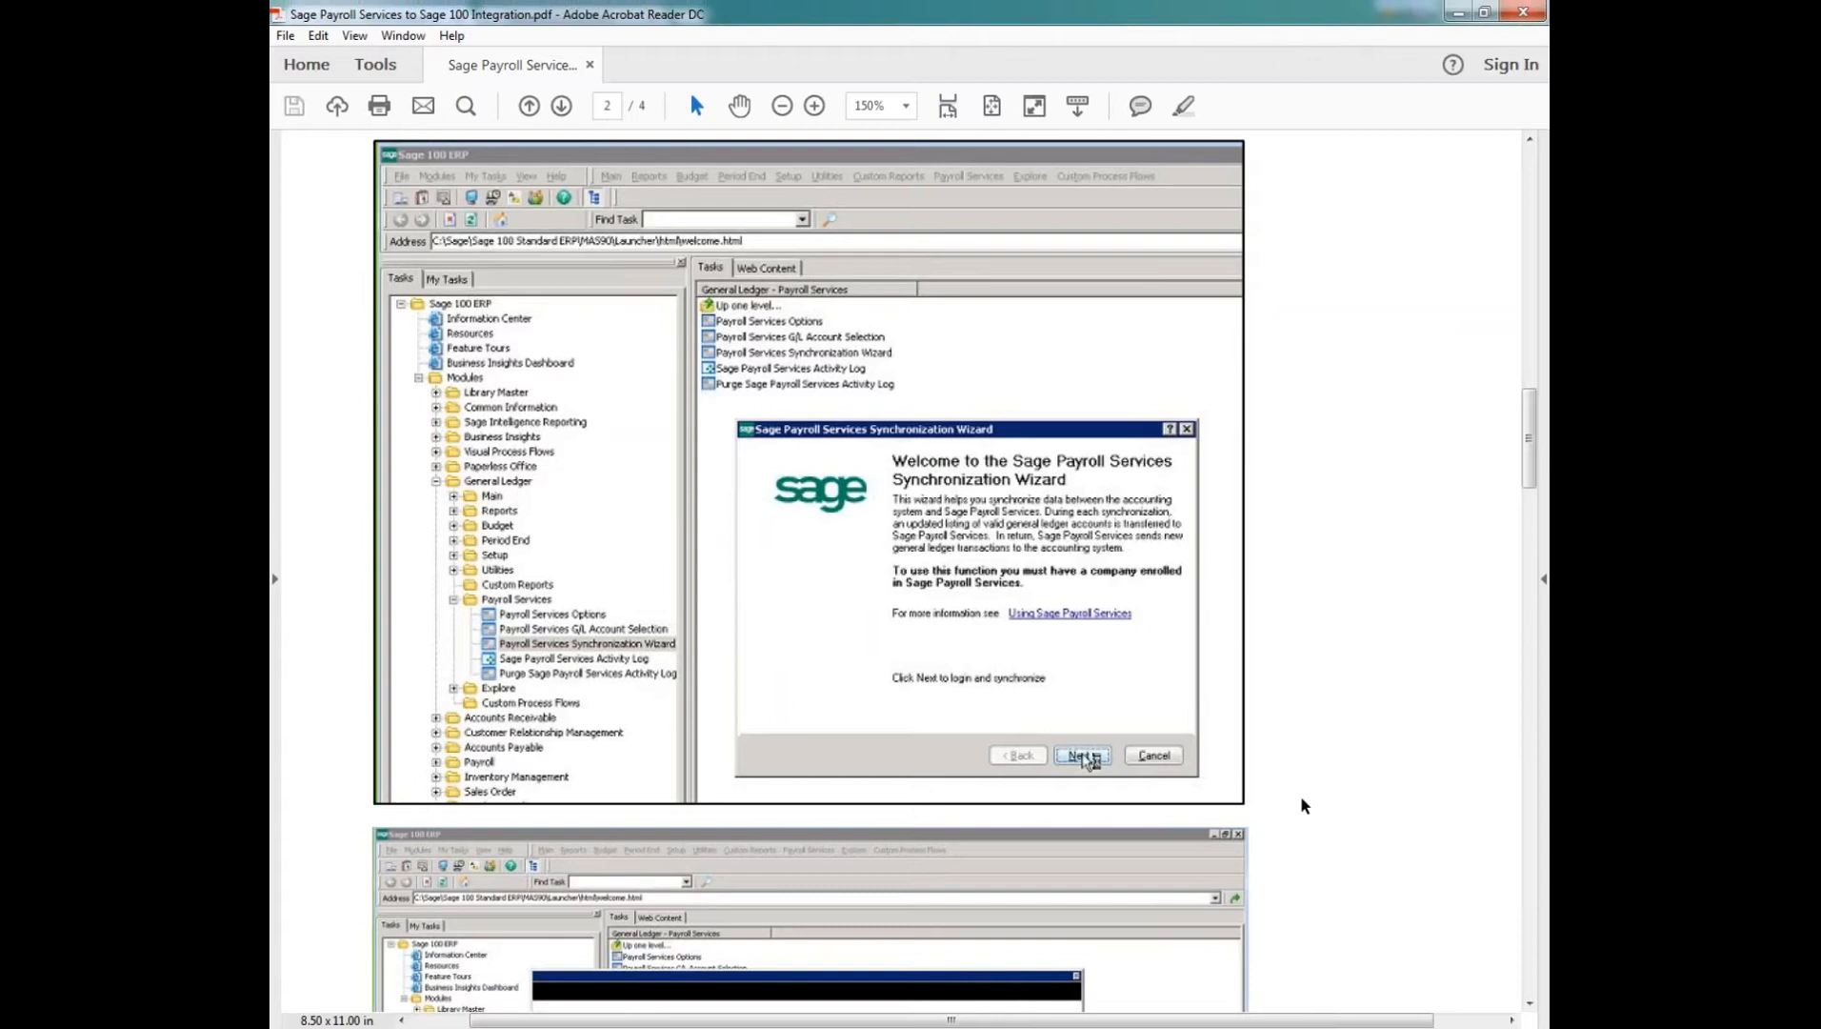
scroll(1304, 805, "down", 10)
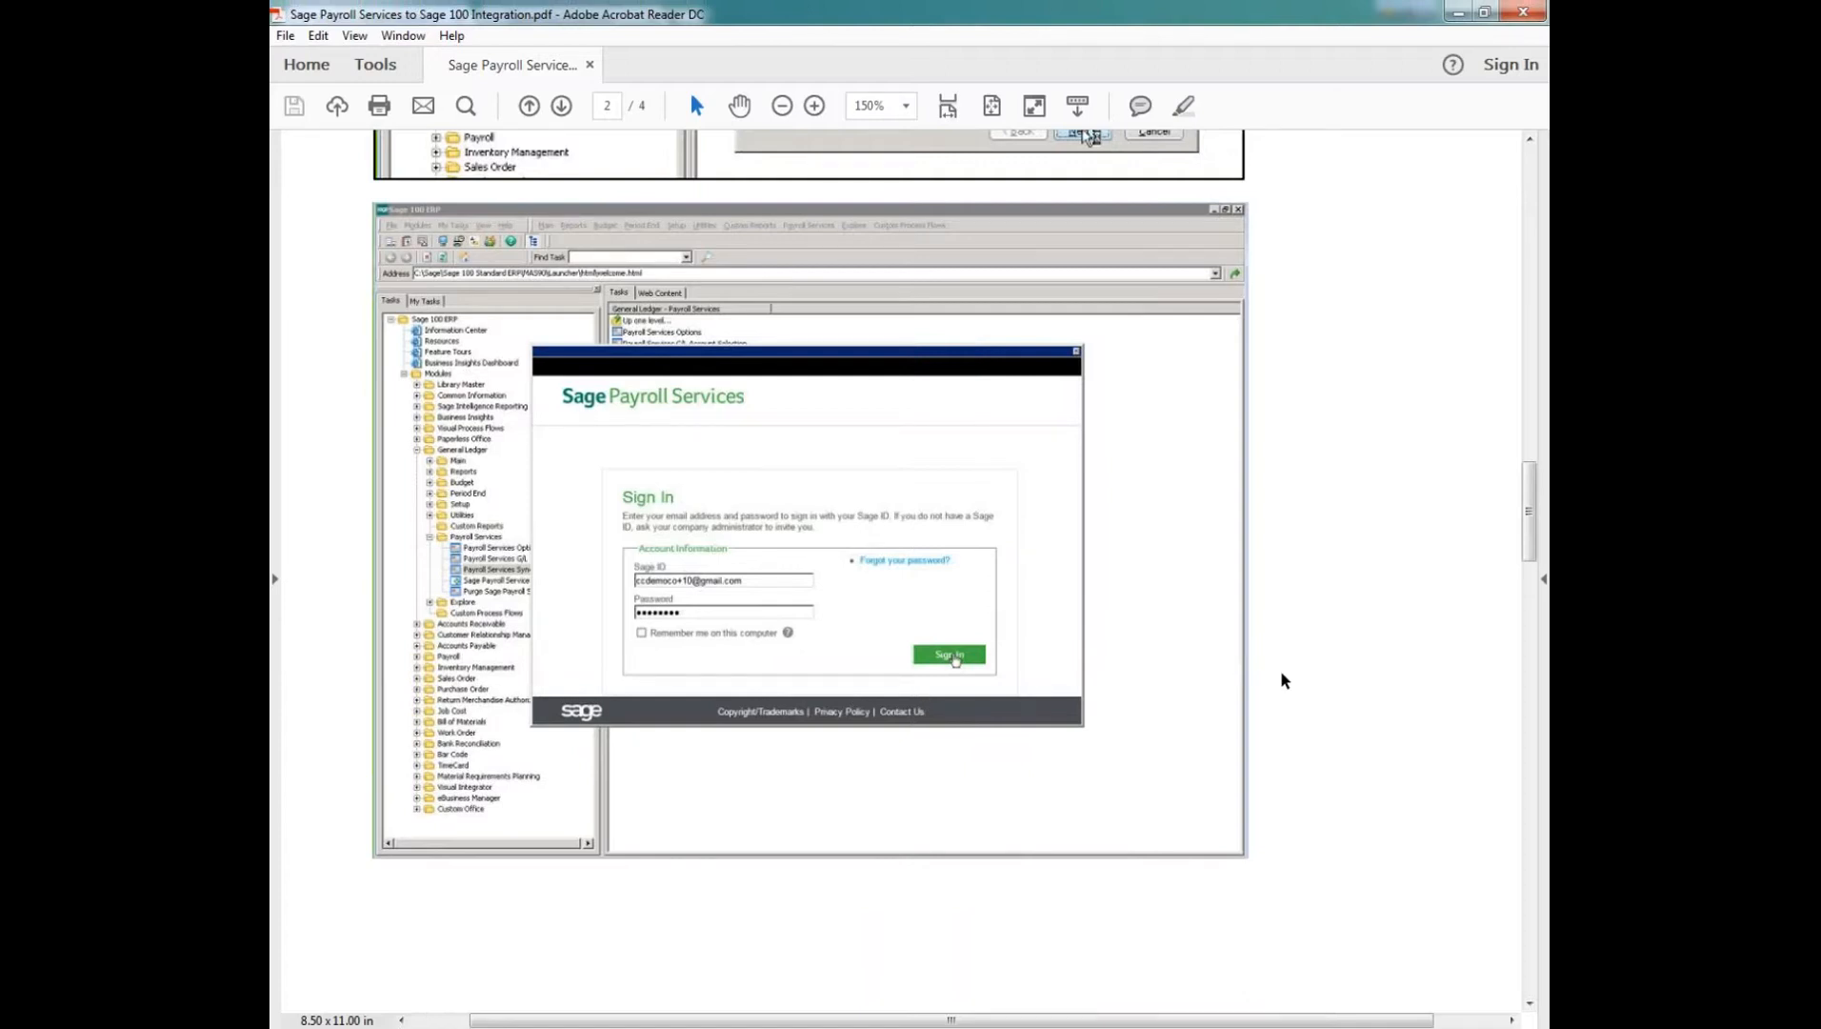
scroll(1282, 680, "down", 1)
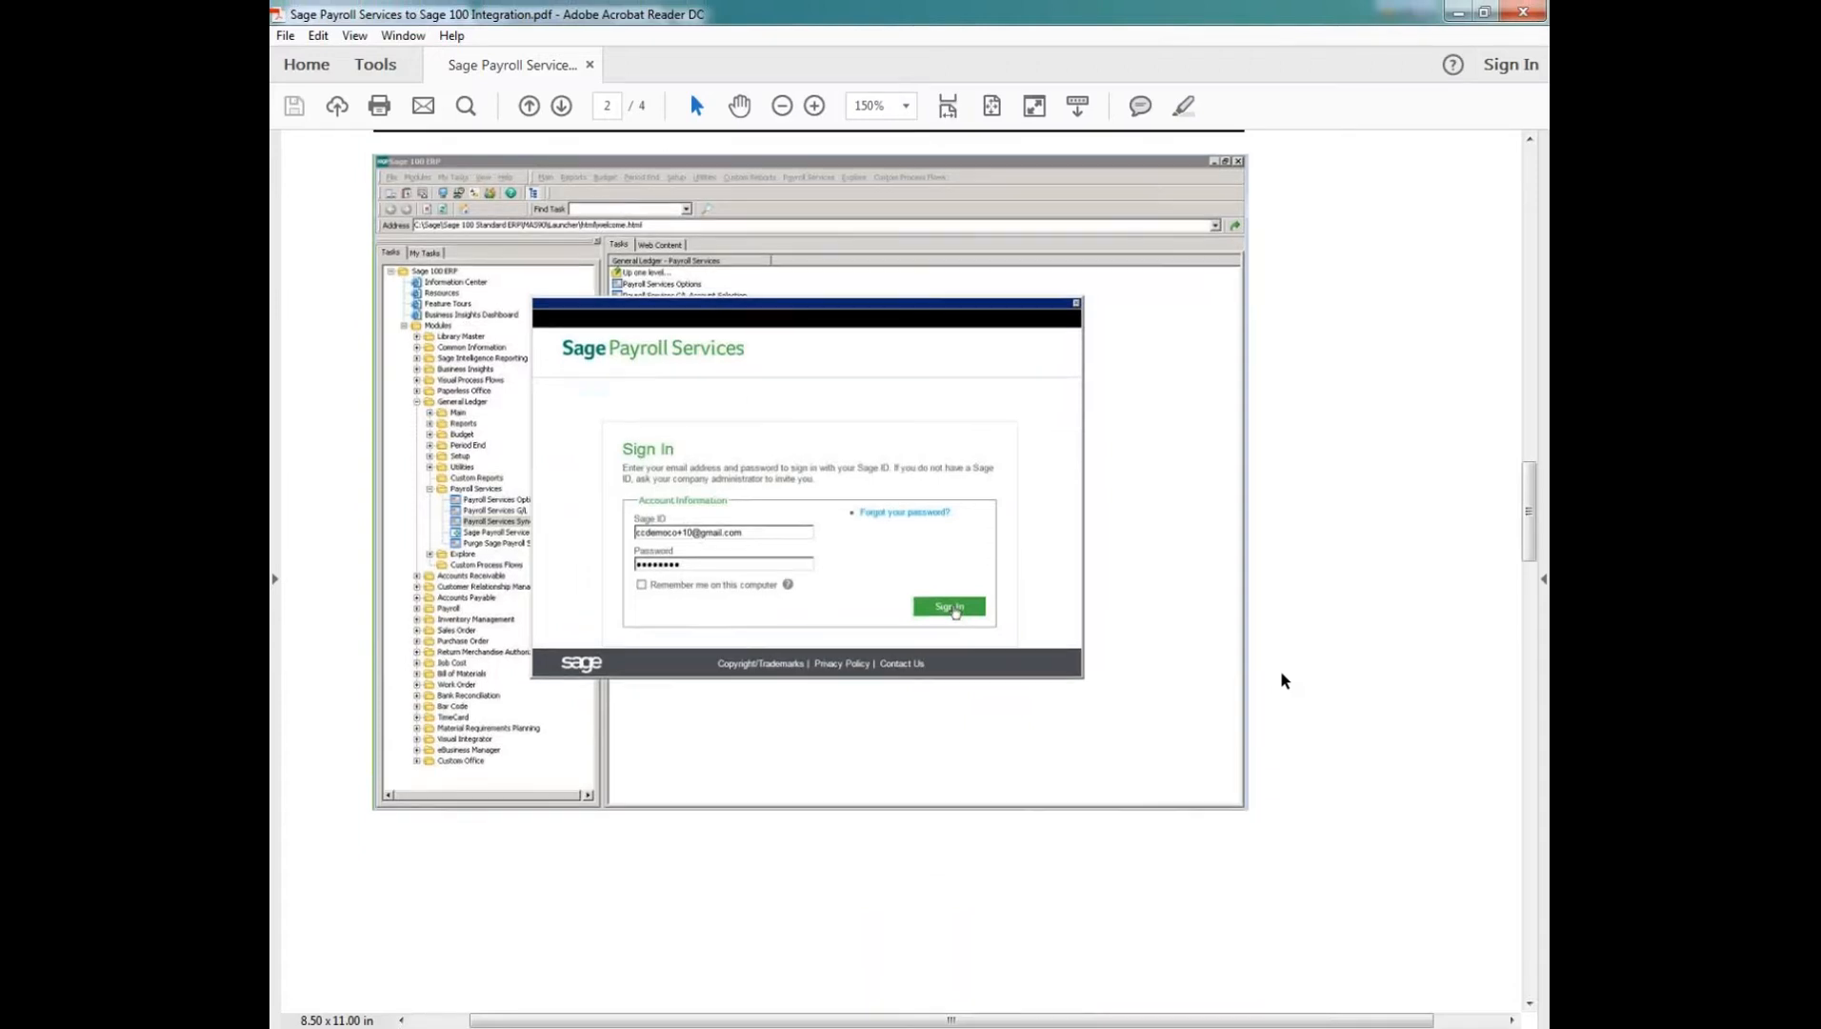
scroll(1282, 680, "down", 20)
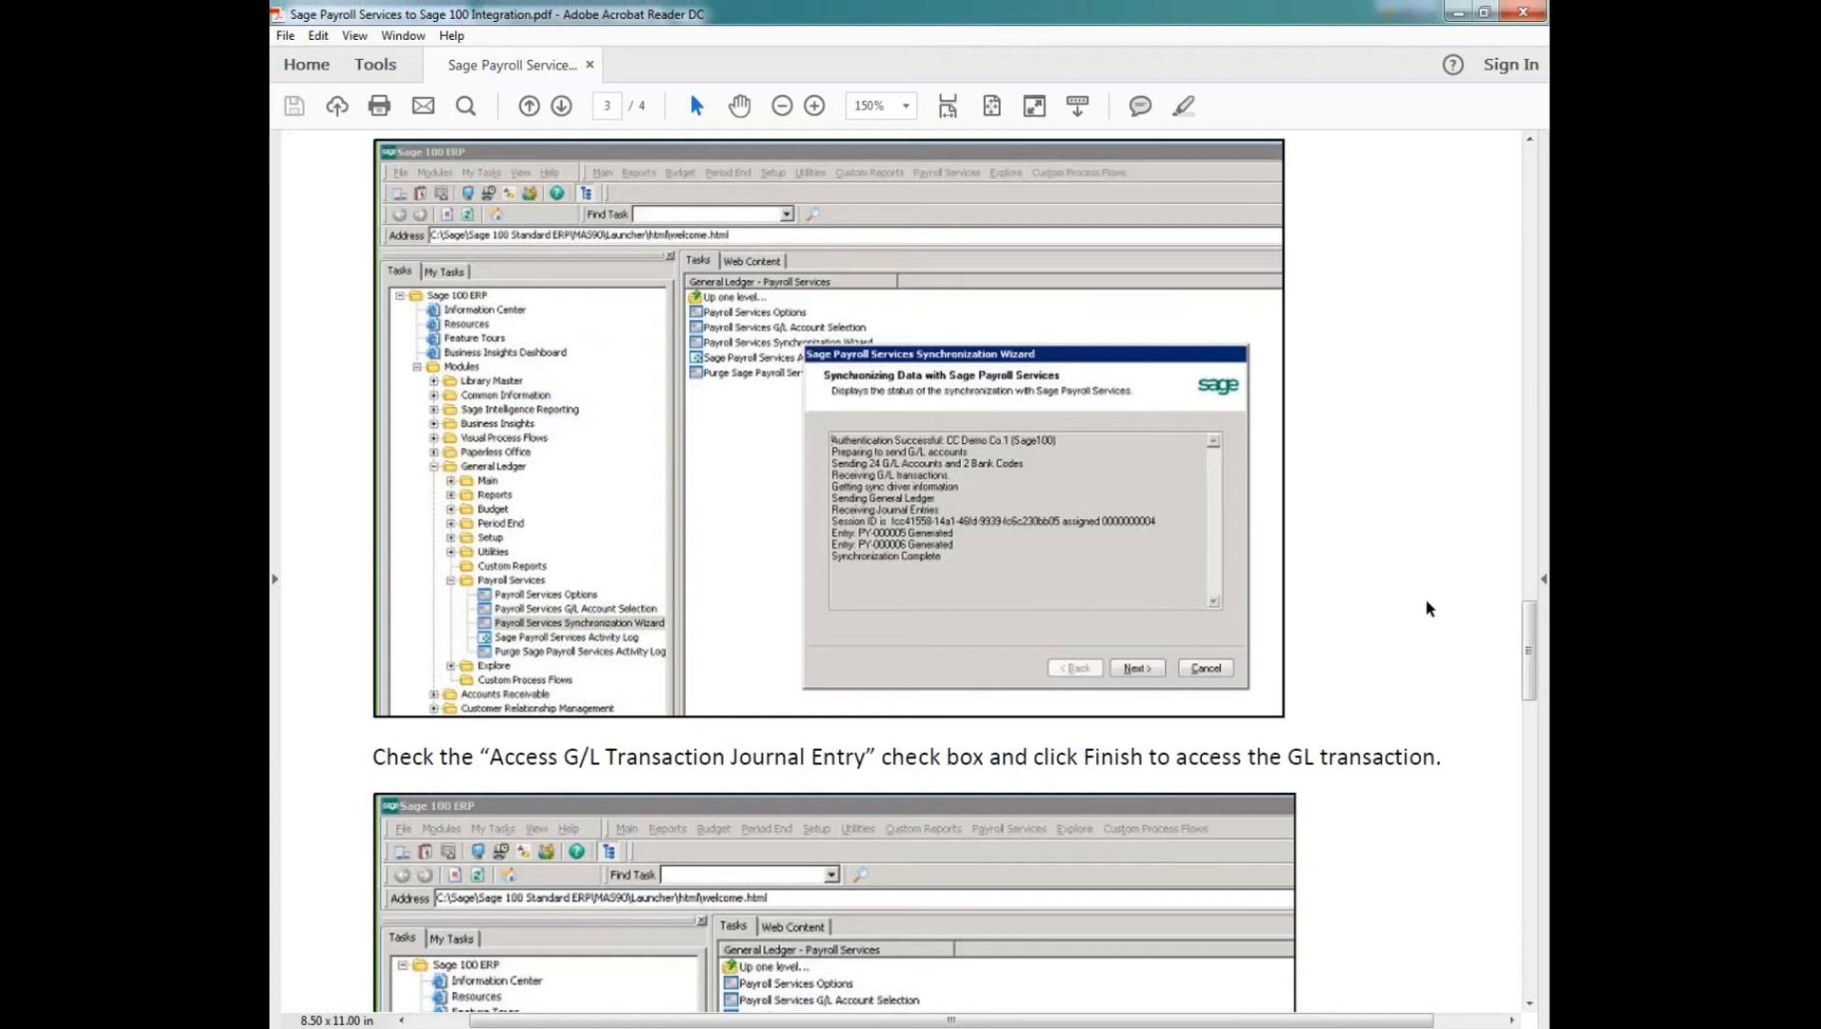
scroll(1428, 607, "down", 14)
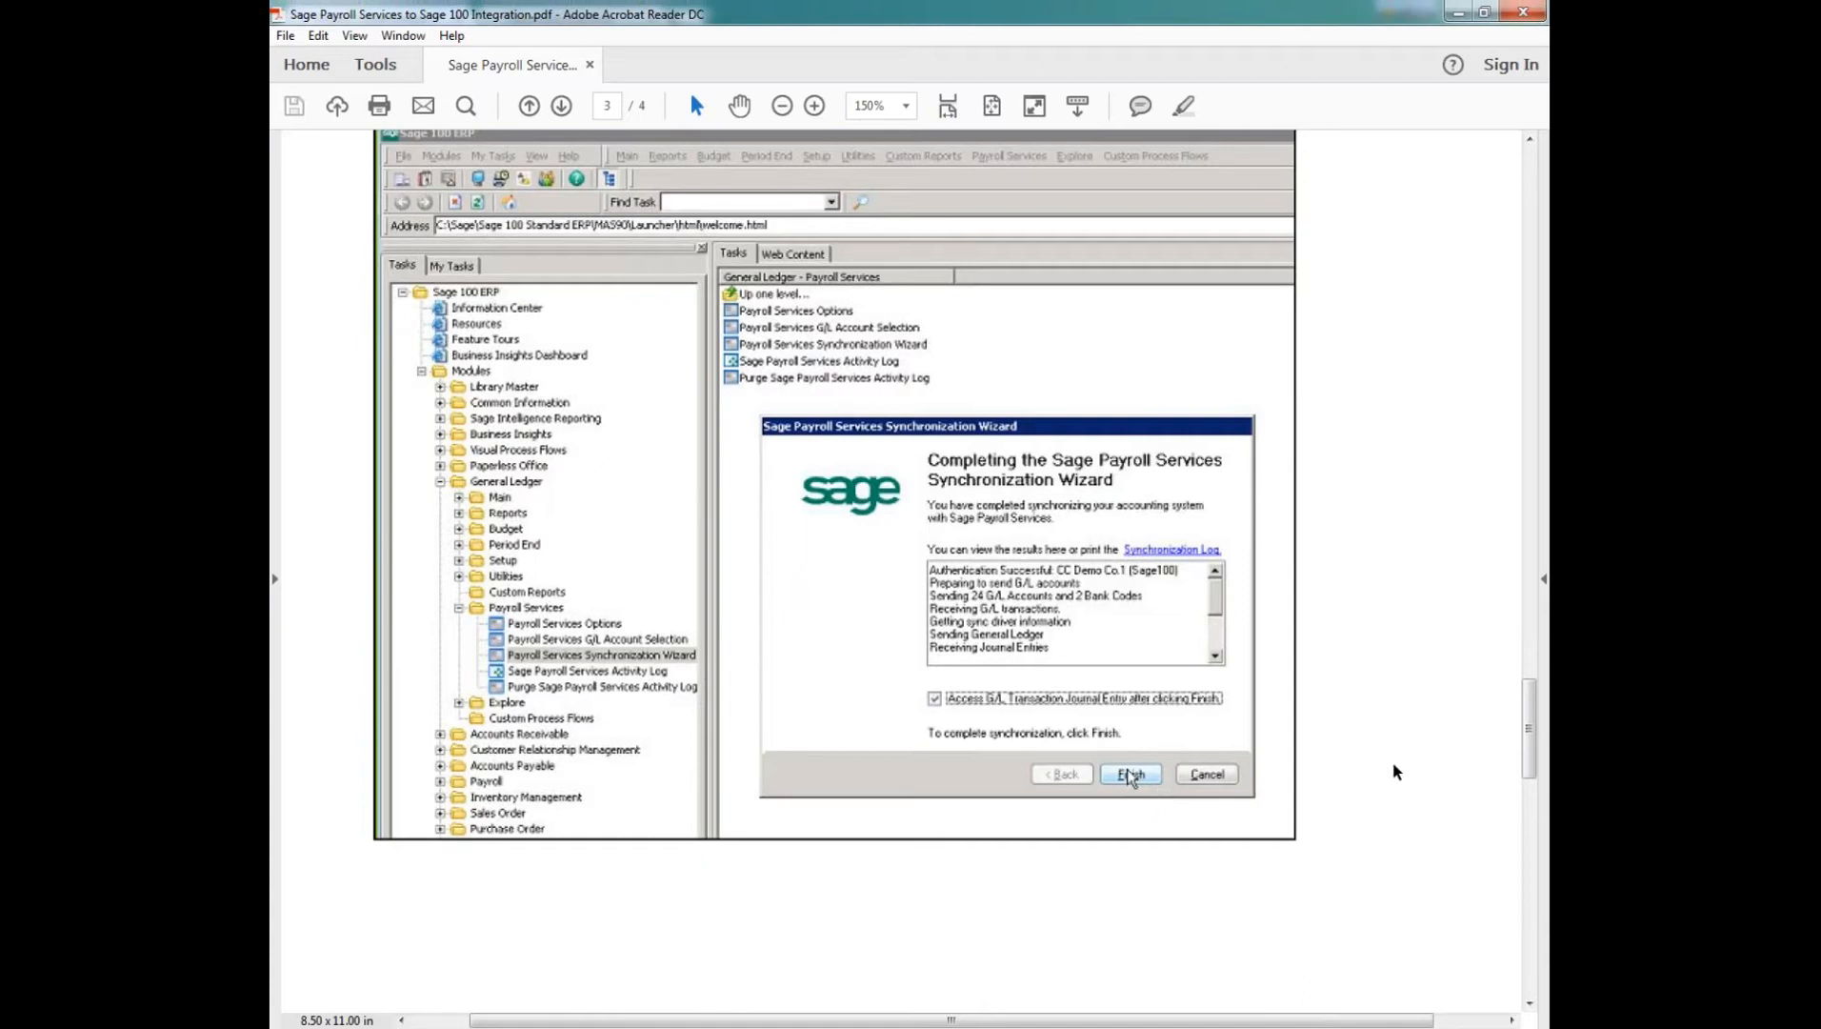
Step: Examine the payroll journal entry's Header and Lines examples in the guide, and close the PDF
scroll(1397, 770, "down", 10)
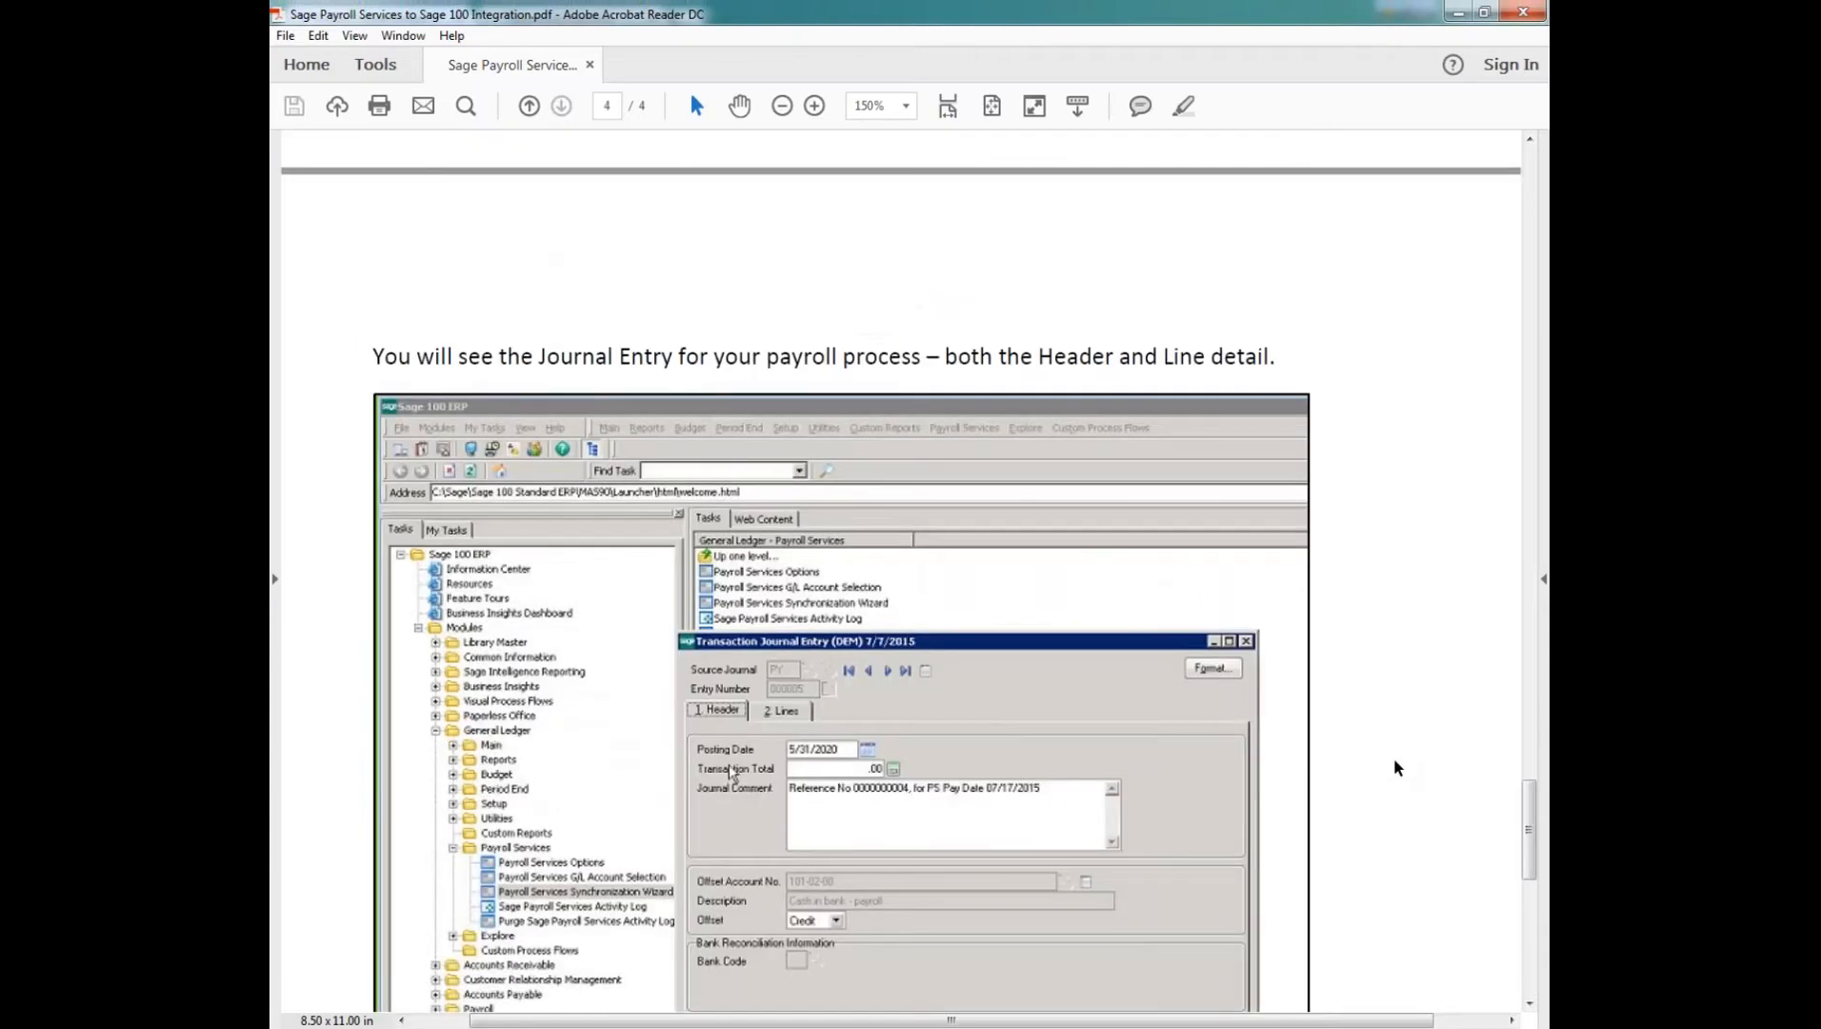
scroll(1397, 768, "down", 5)
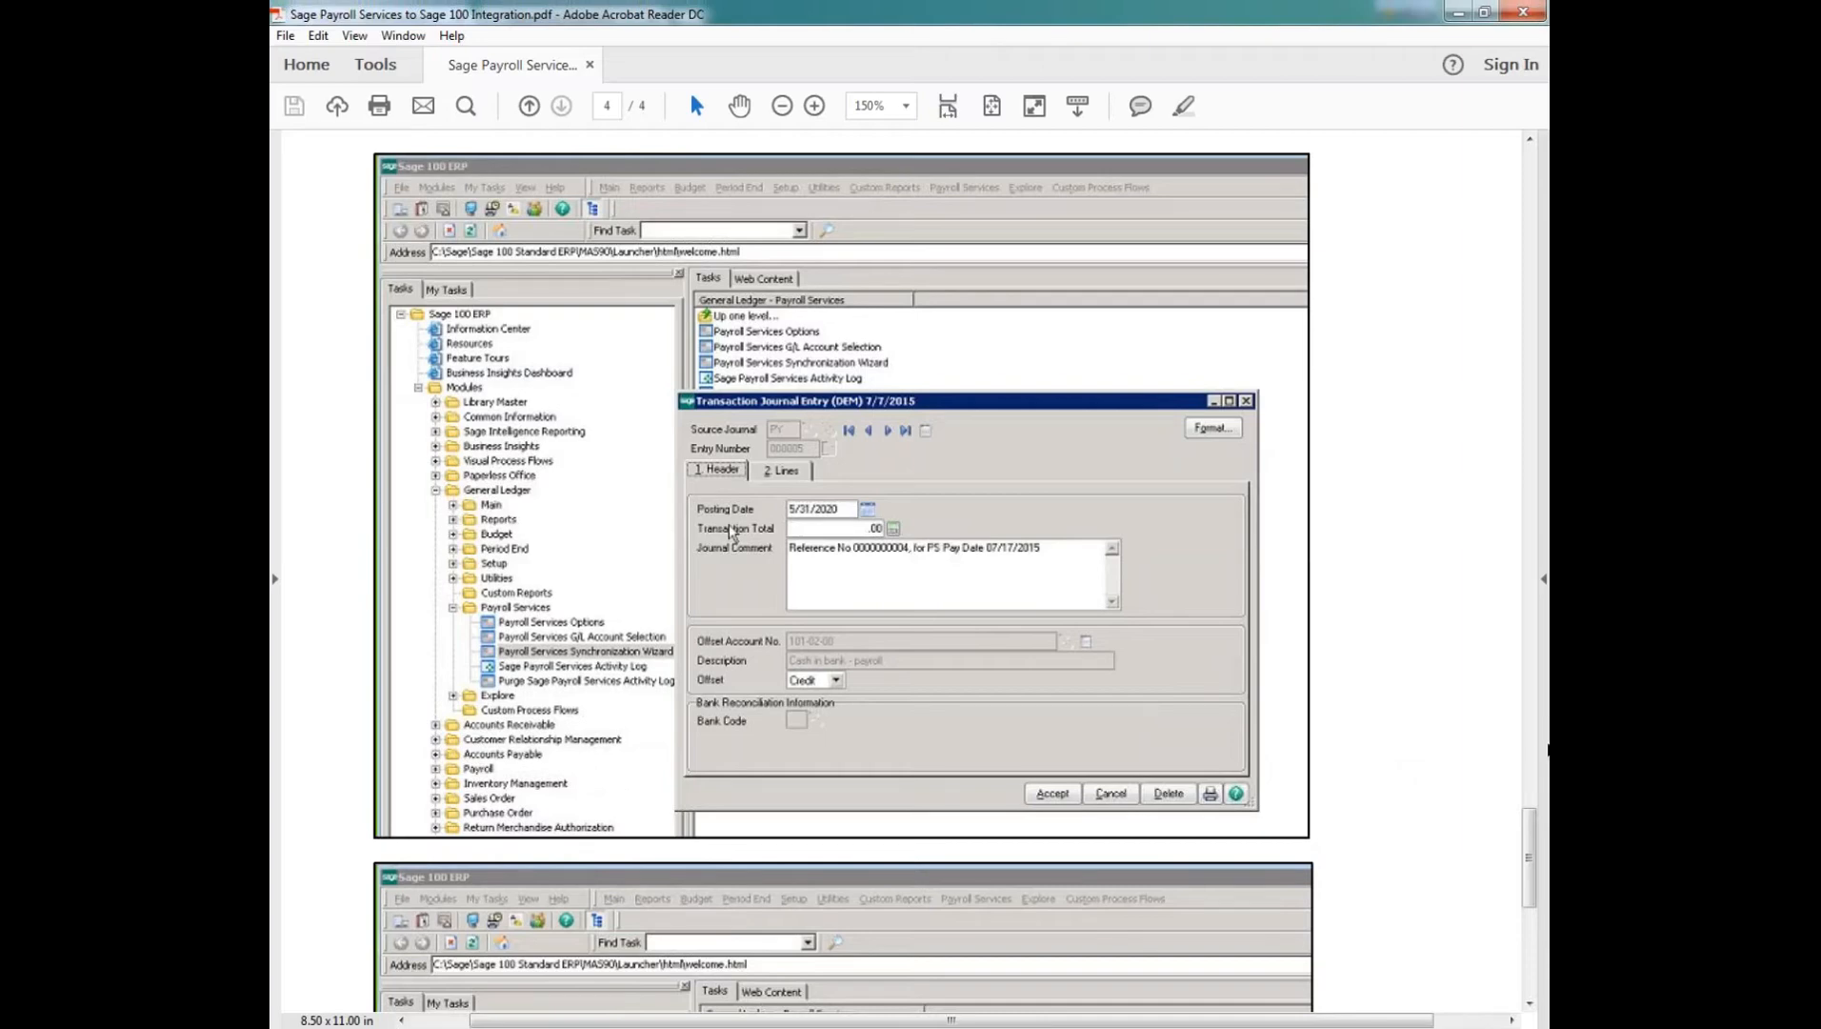
scroll(1545, 758, "down", 2)
scroll(1544, 763, "down", 6)
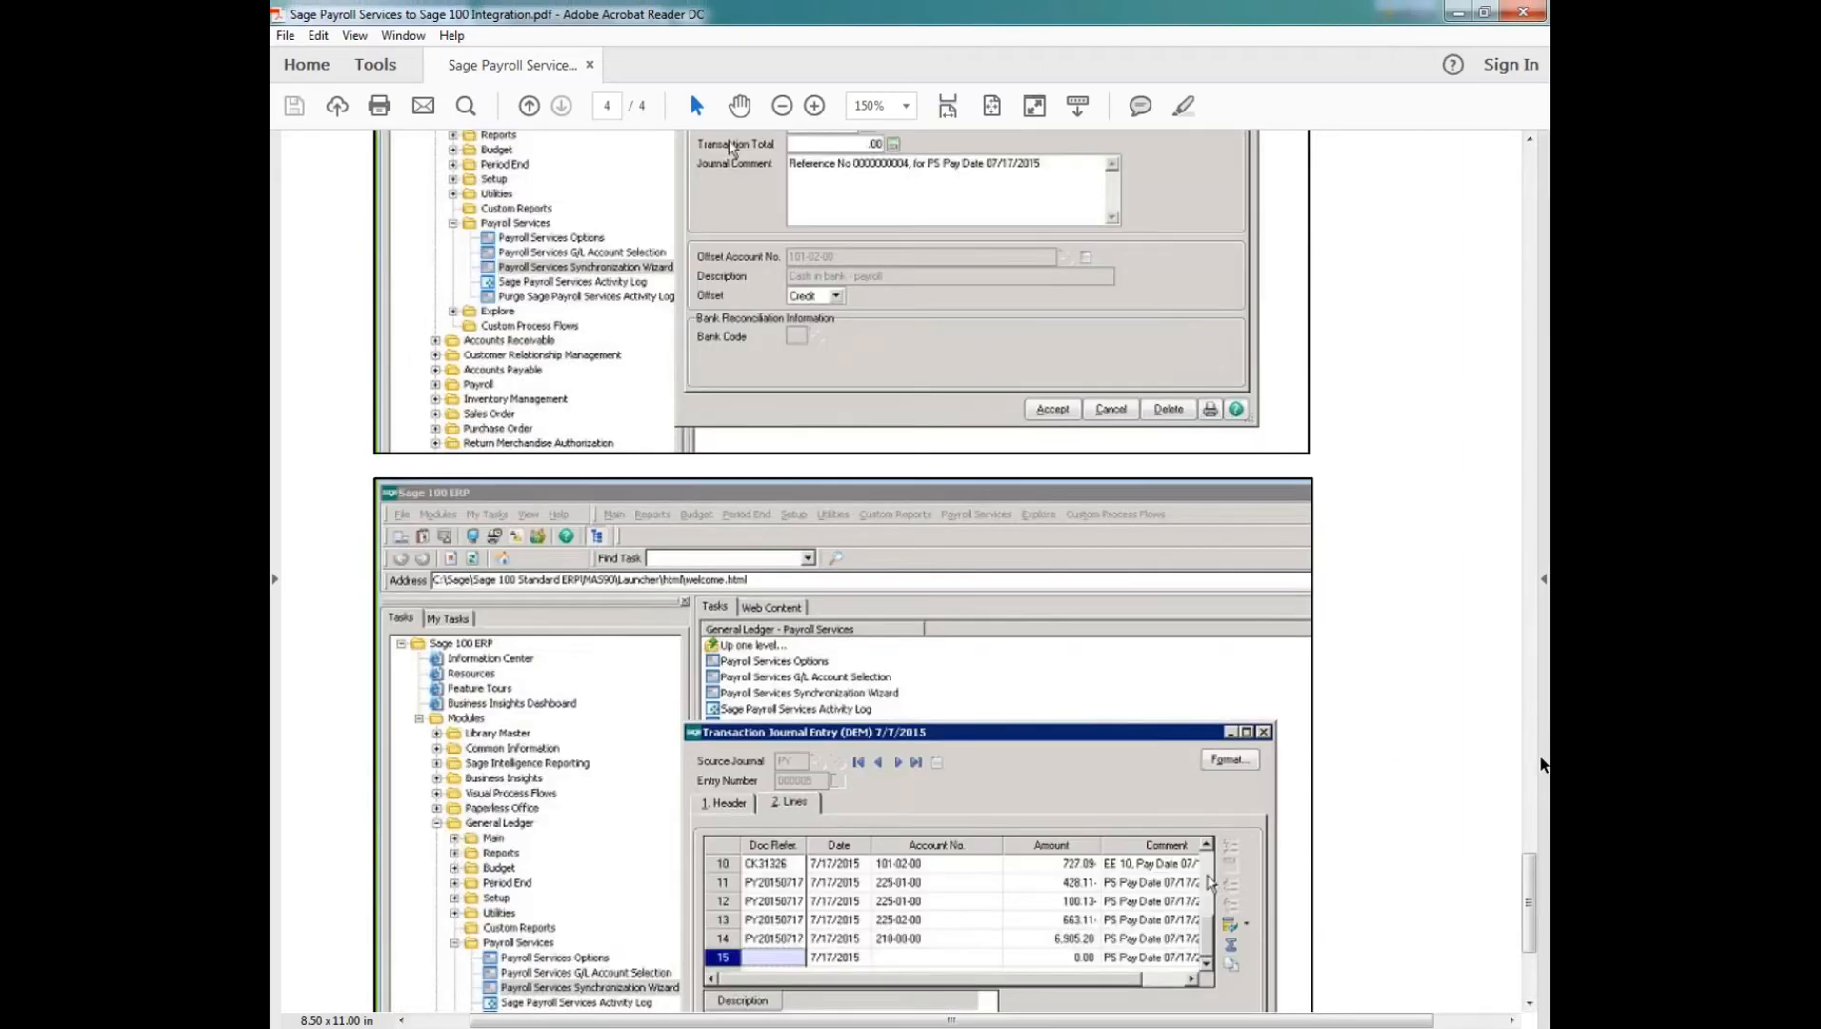
scroll(1544, 763, "down", 5)
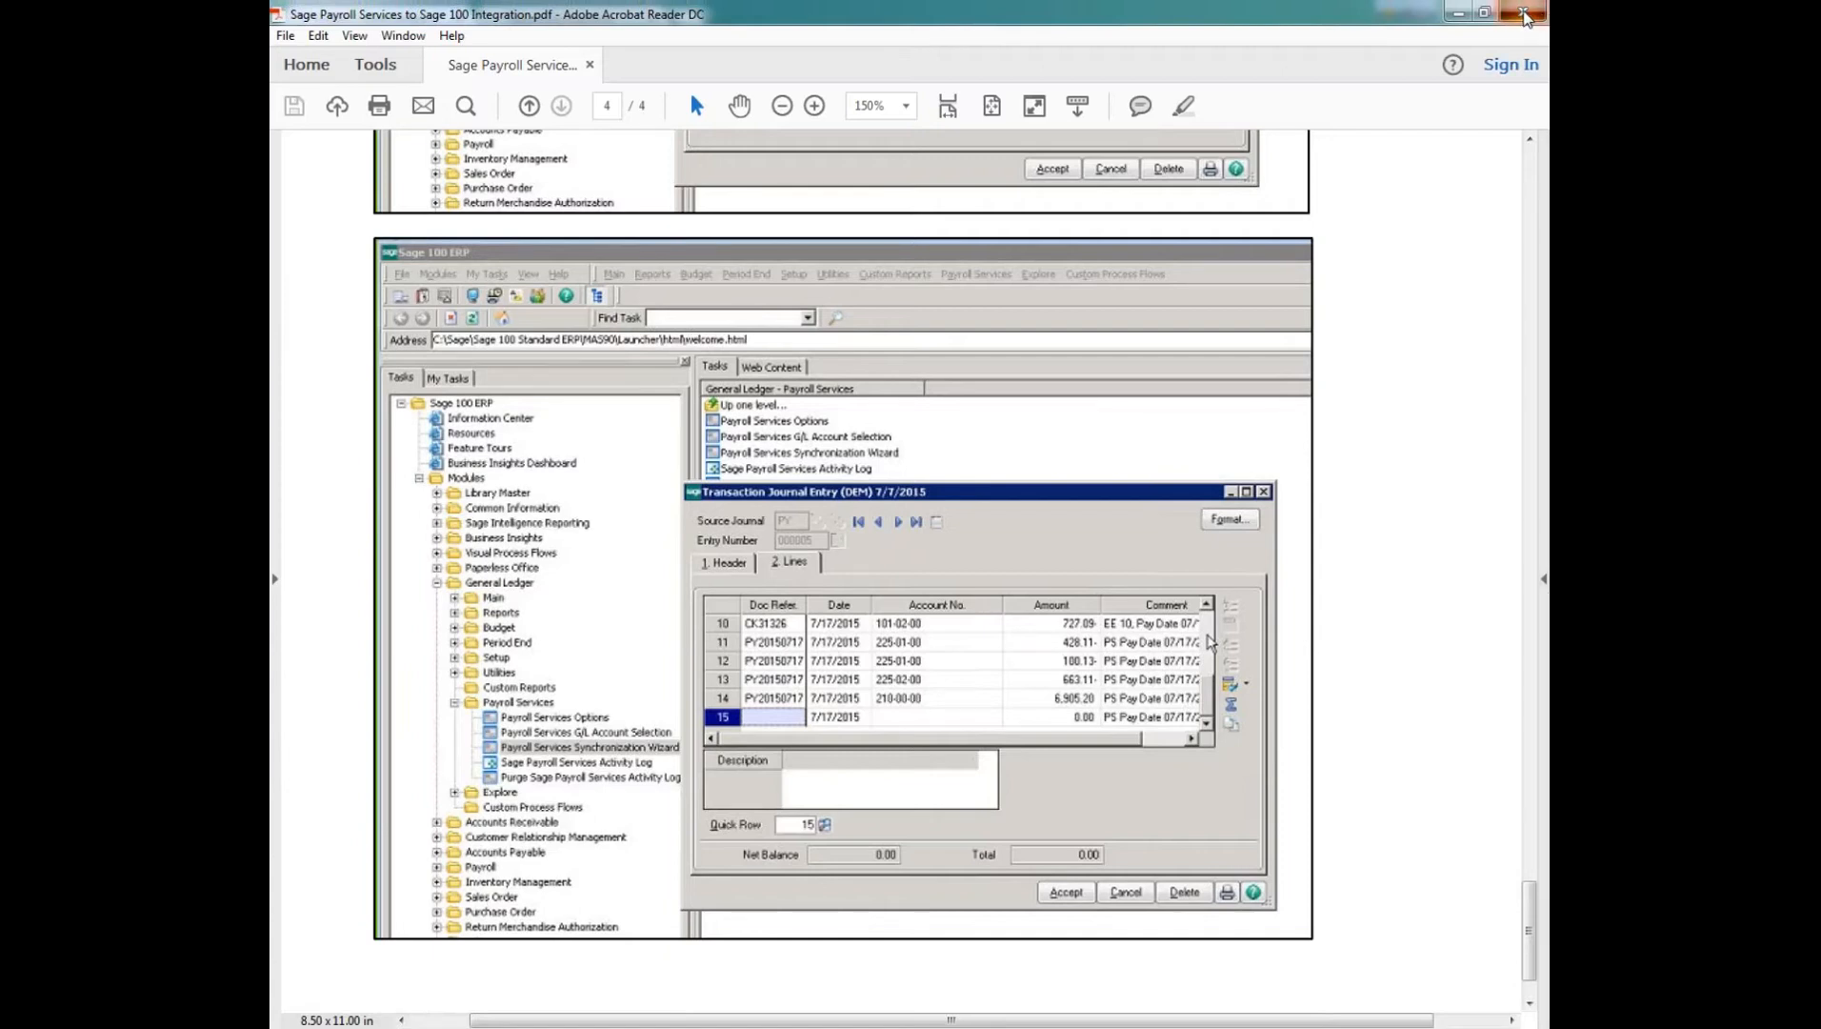
left_click(1525, 15)
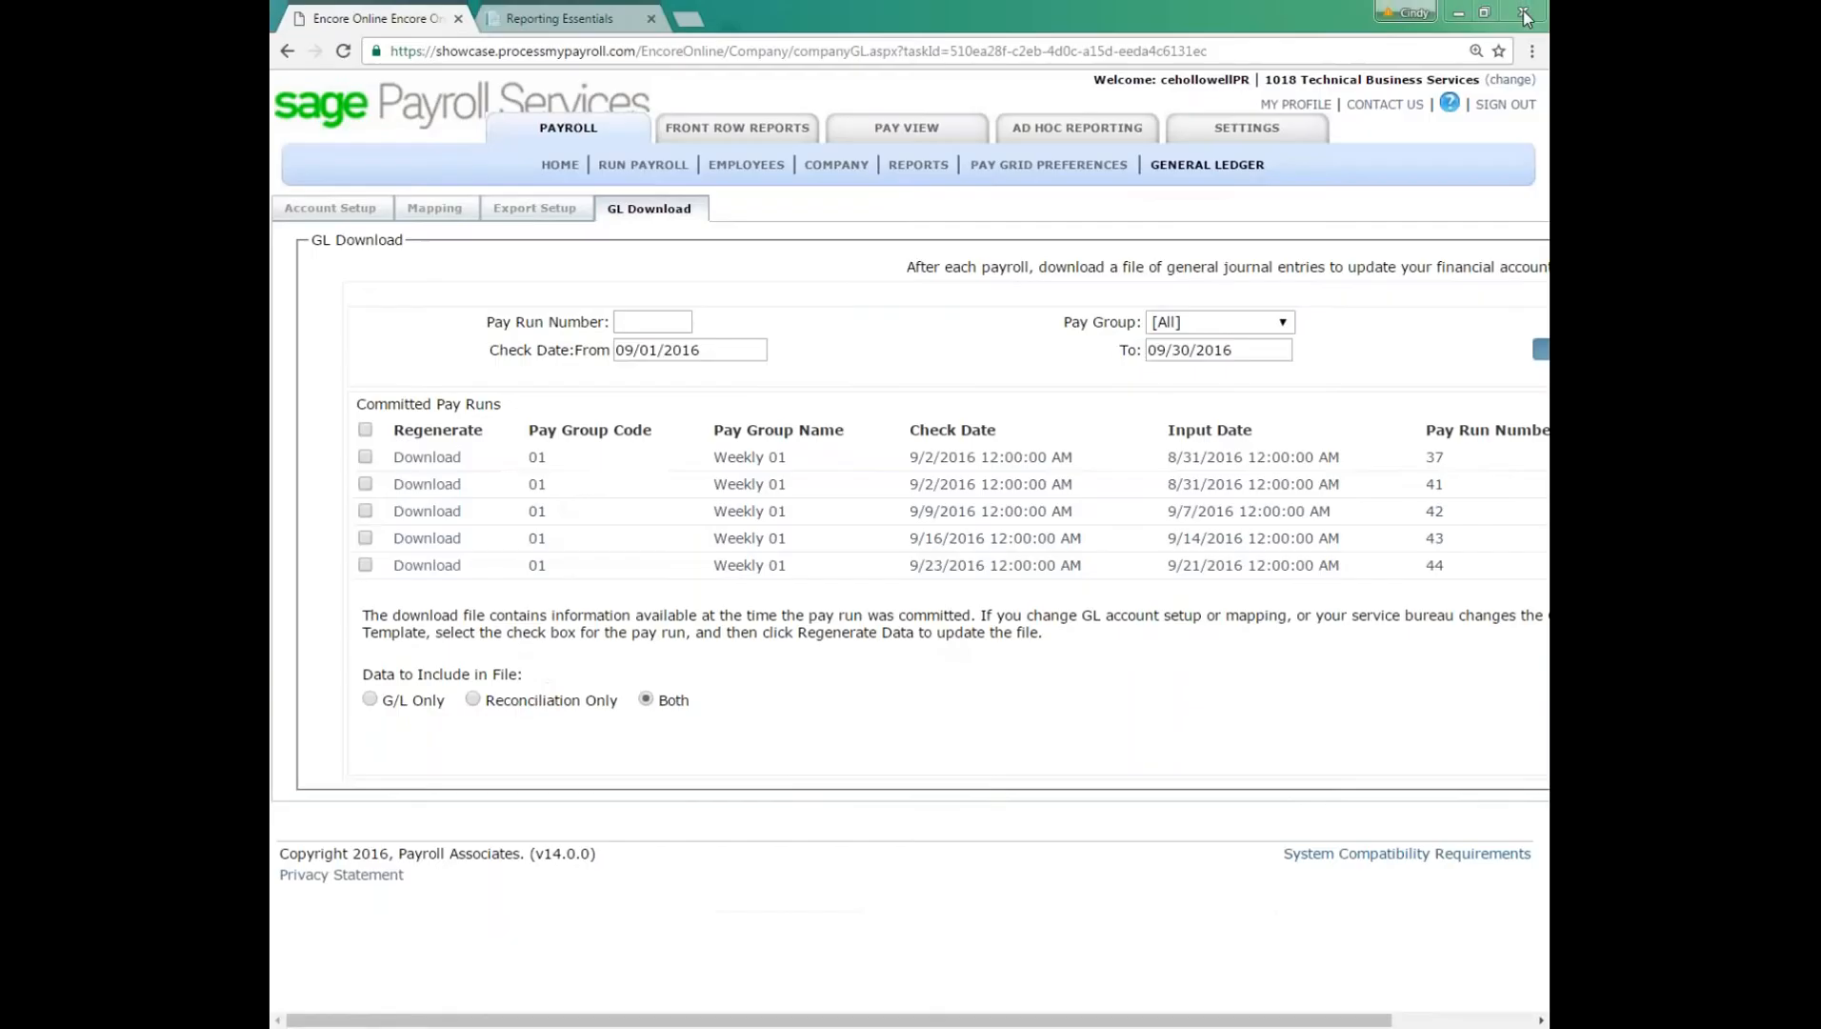
Step: Return to the payroll home page, and switch to the ACA Comply site to open its Resource Page
left_click(463, 169)
left_click(561, 170)
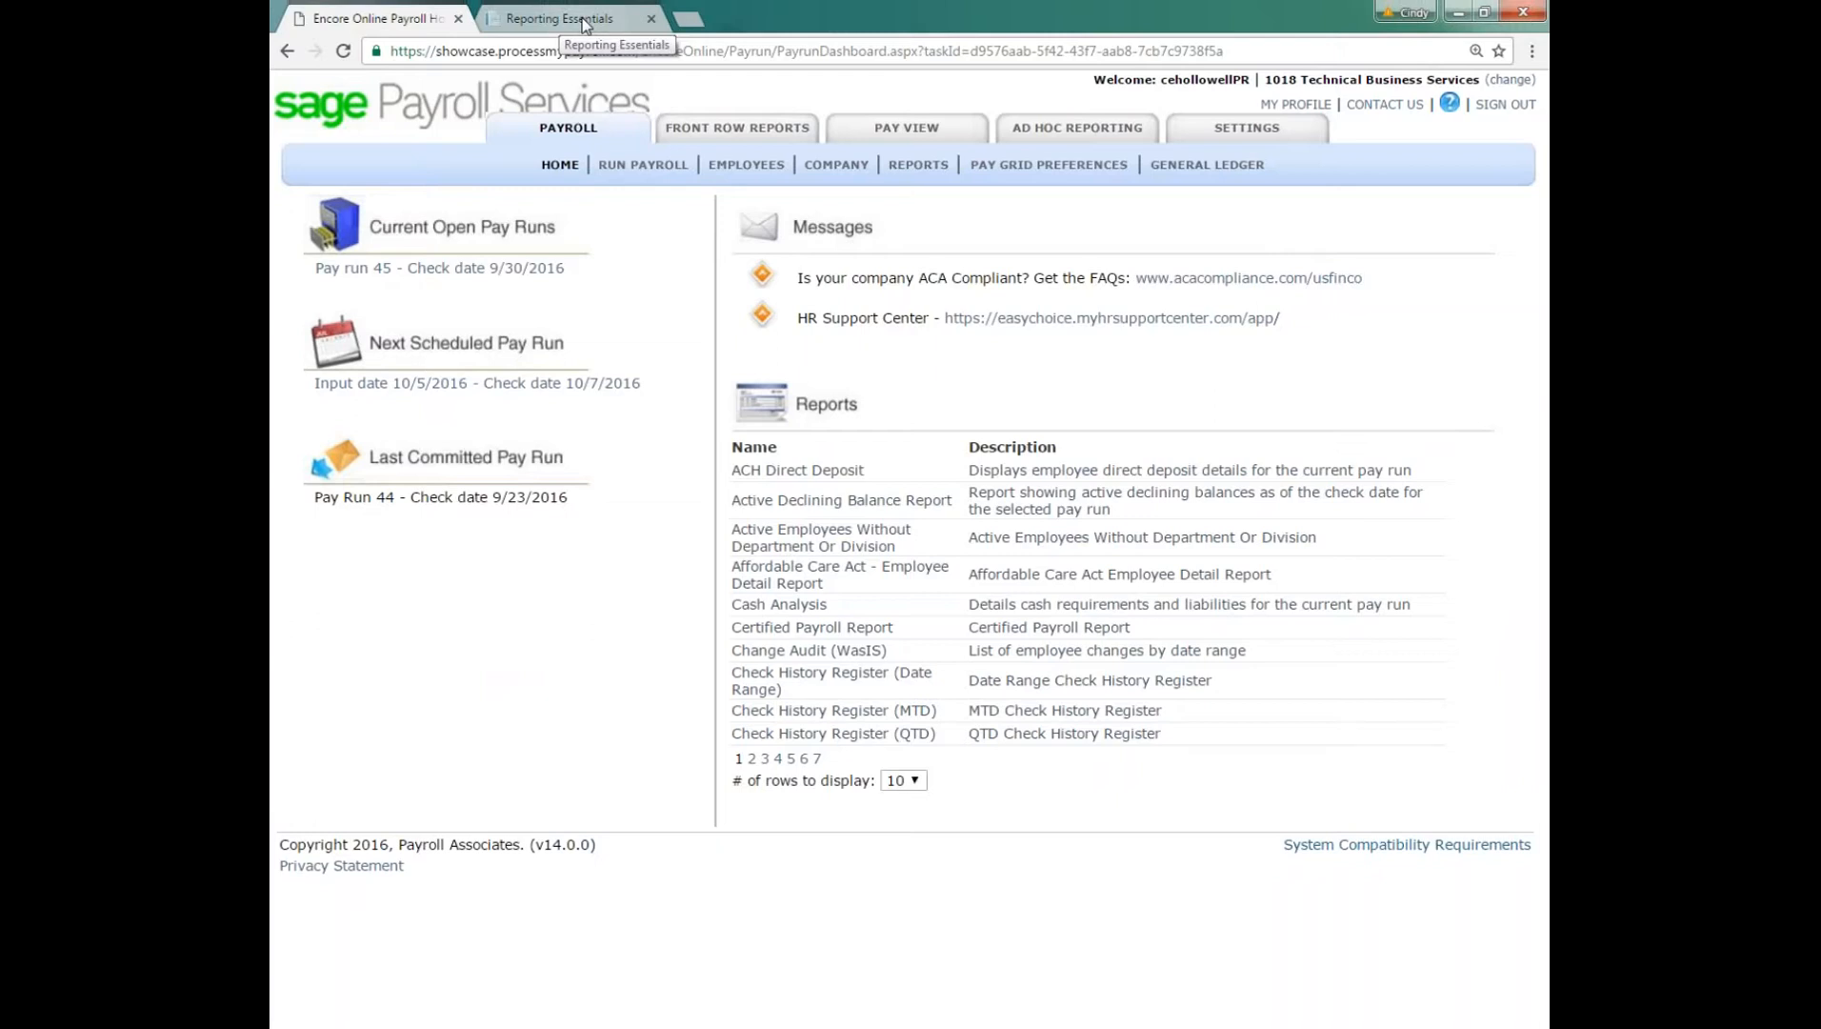
left_click(584, 21)
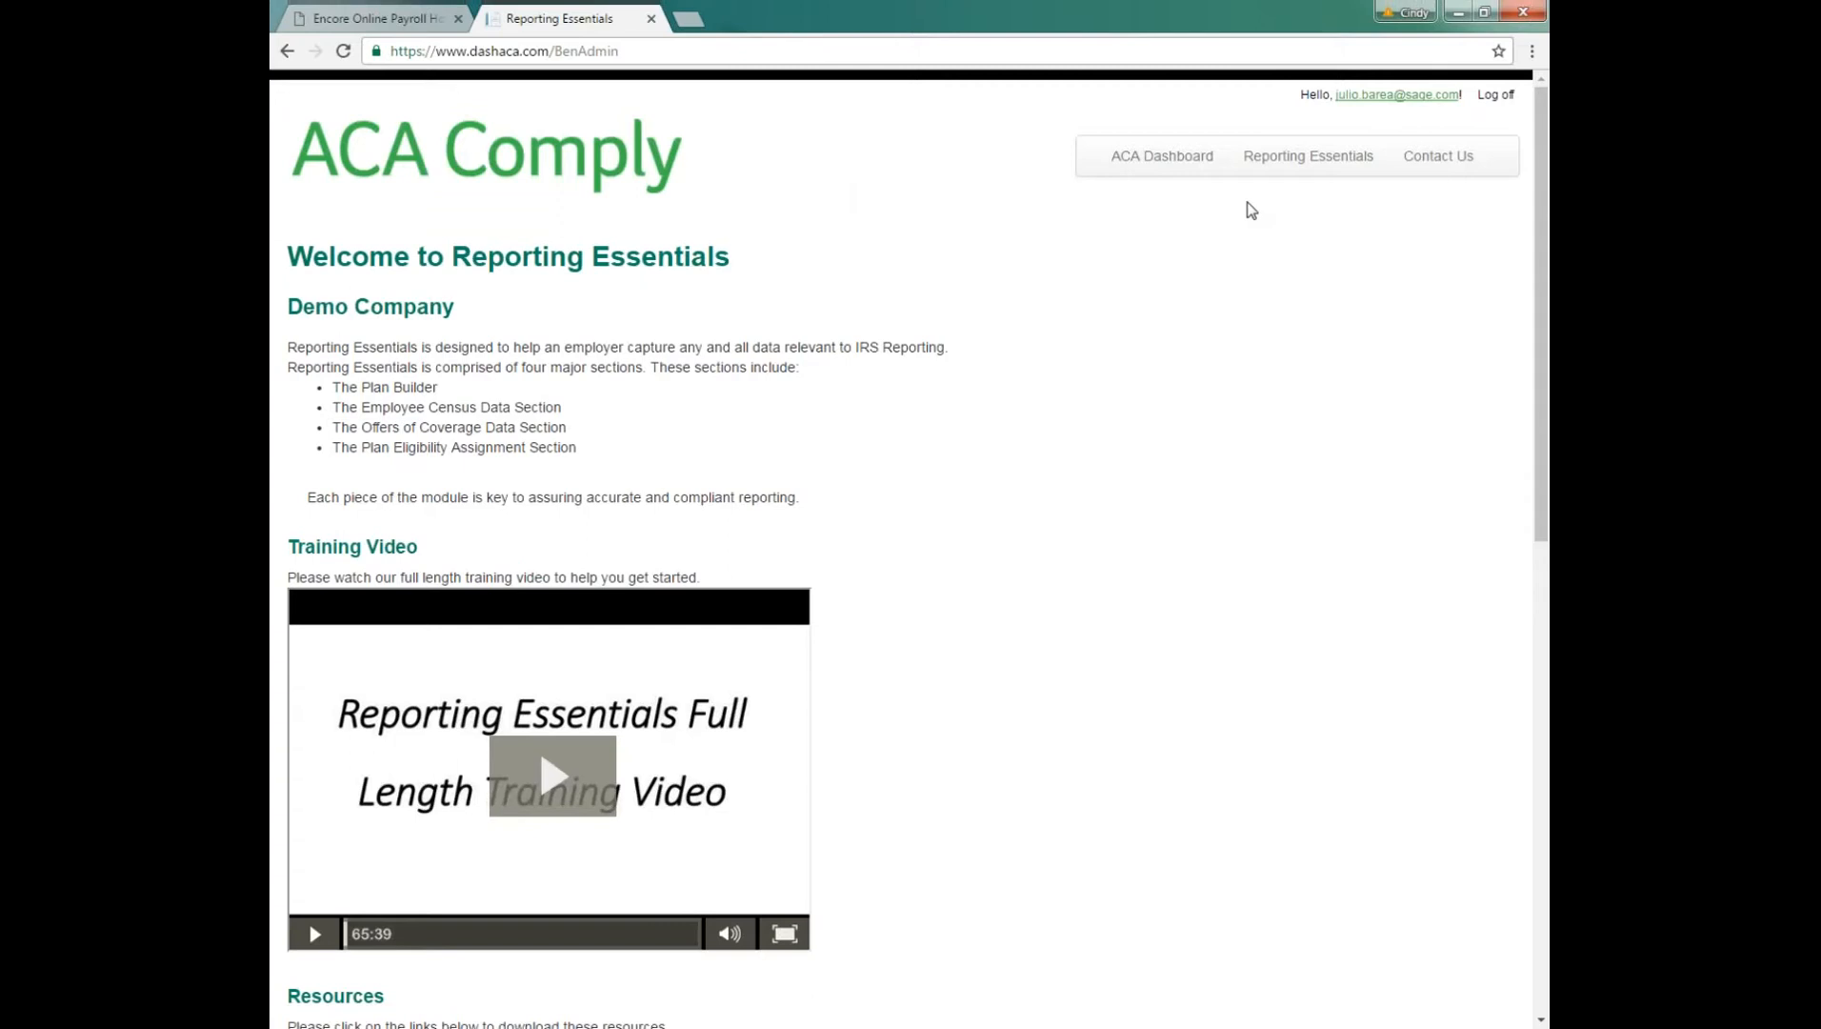
mouse_move(1157, 164)
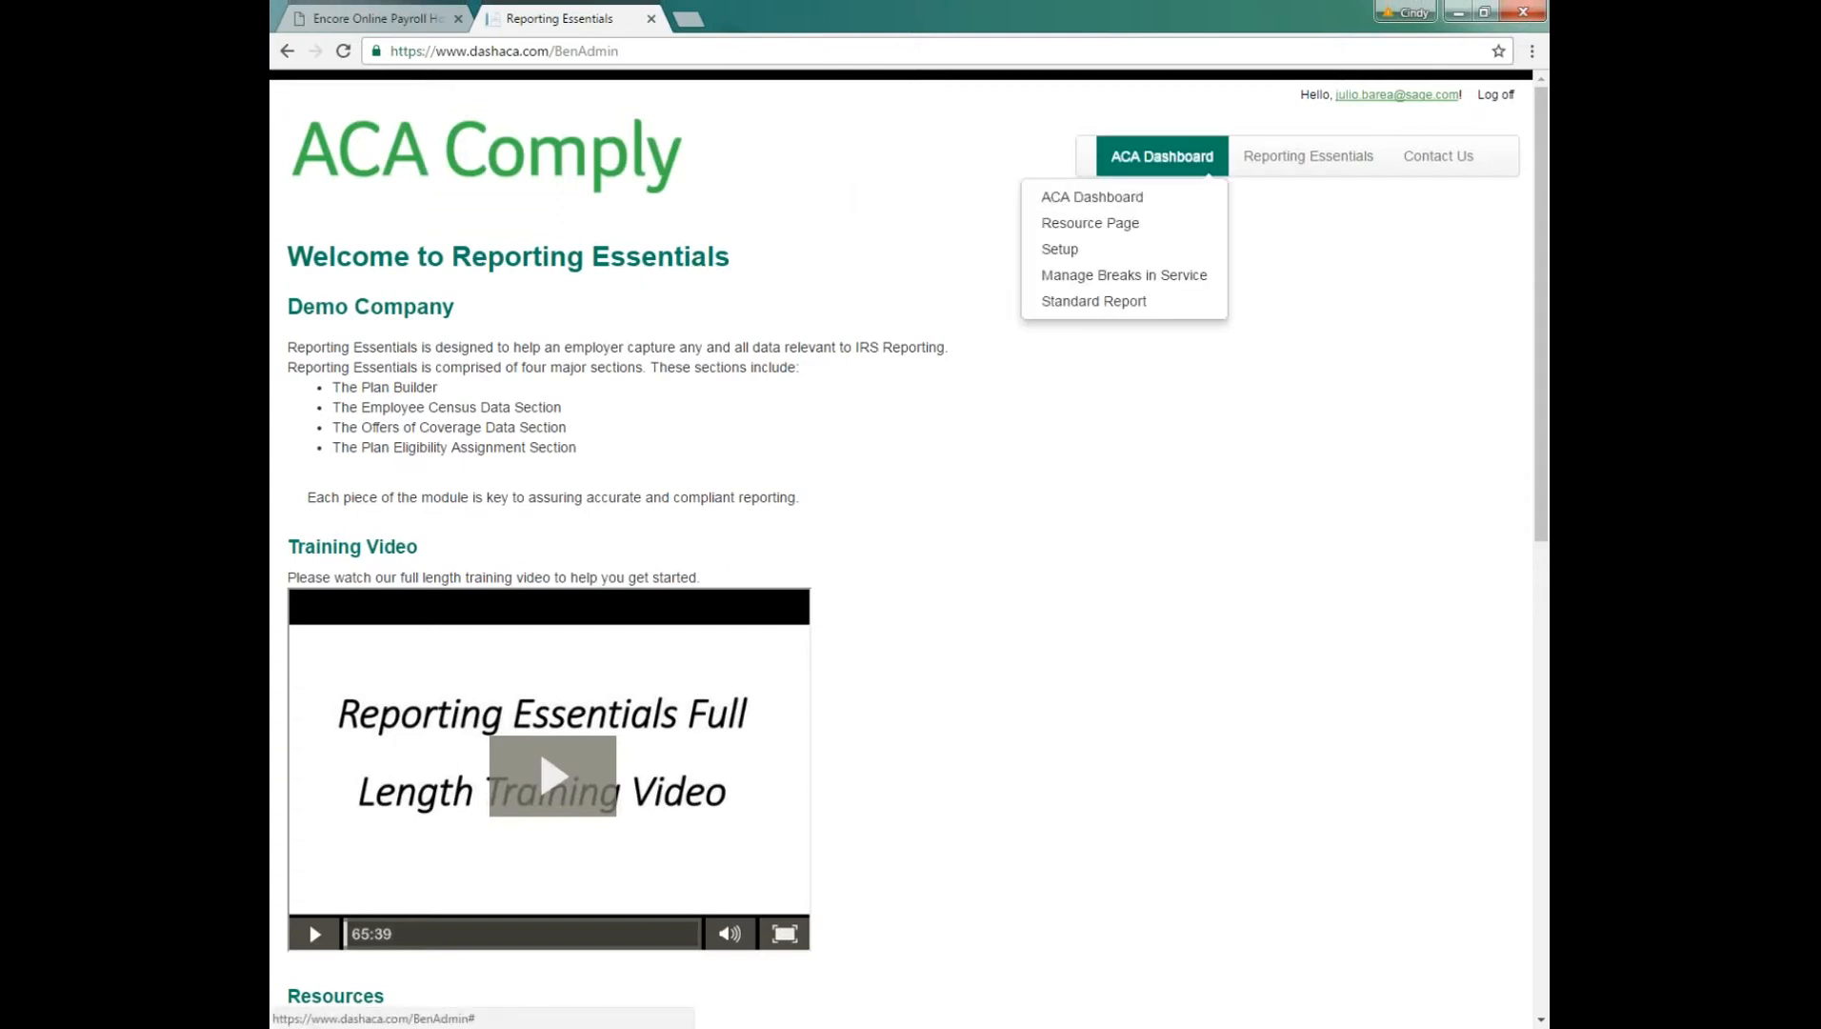
left_click(1112, 229)
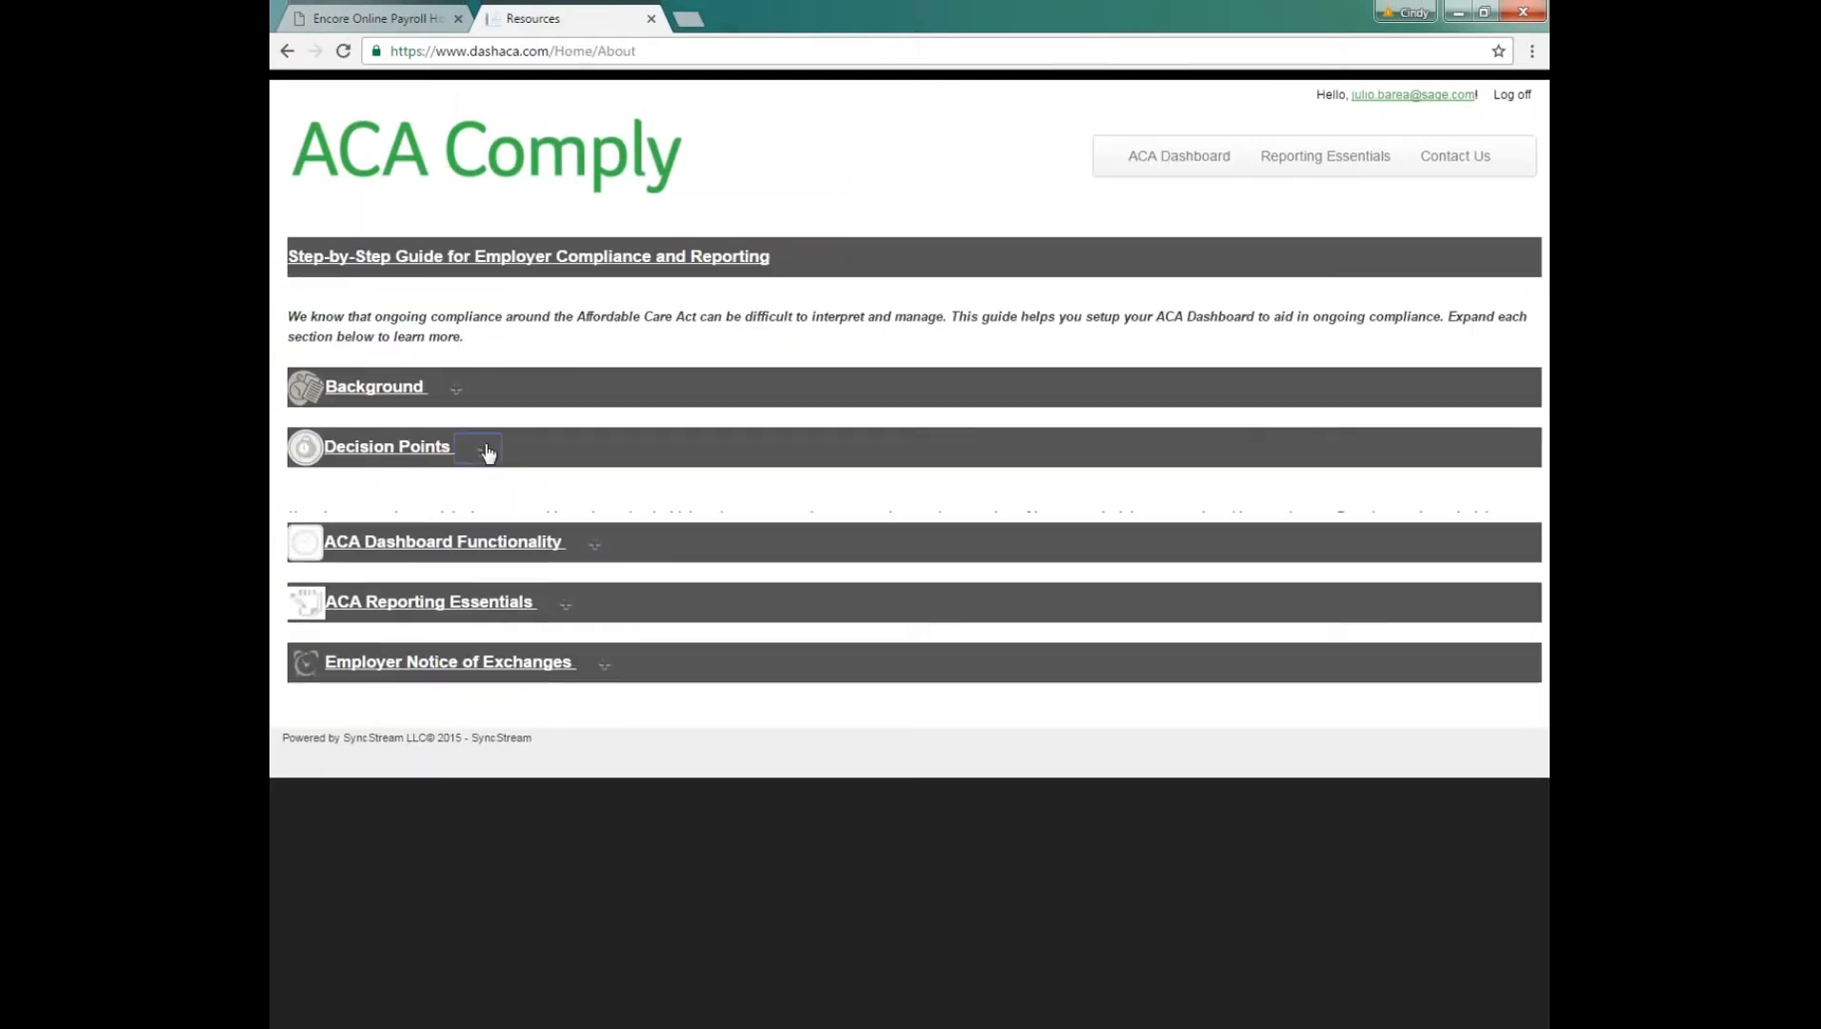
Step: Expand Decision Points and its Measurement Period Example, and examine the chart of measurement, admin and stability periods
left_click(483, 449)
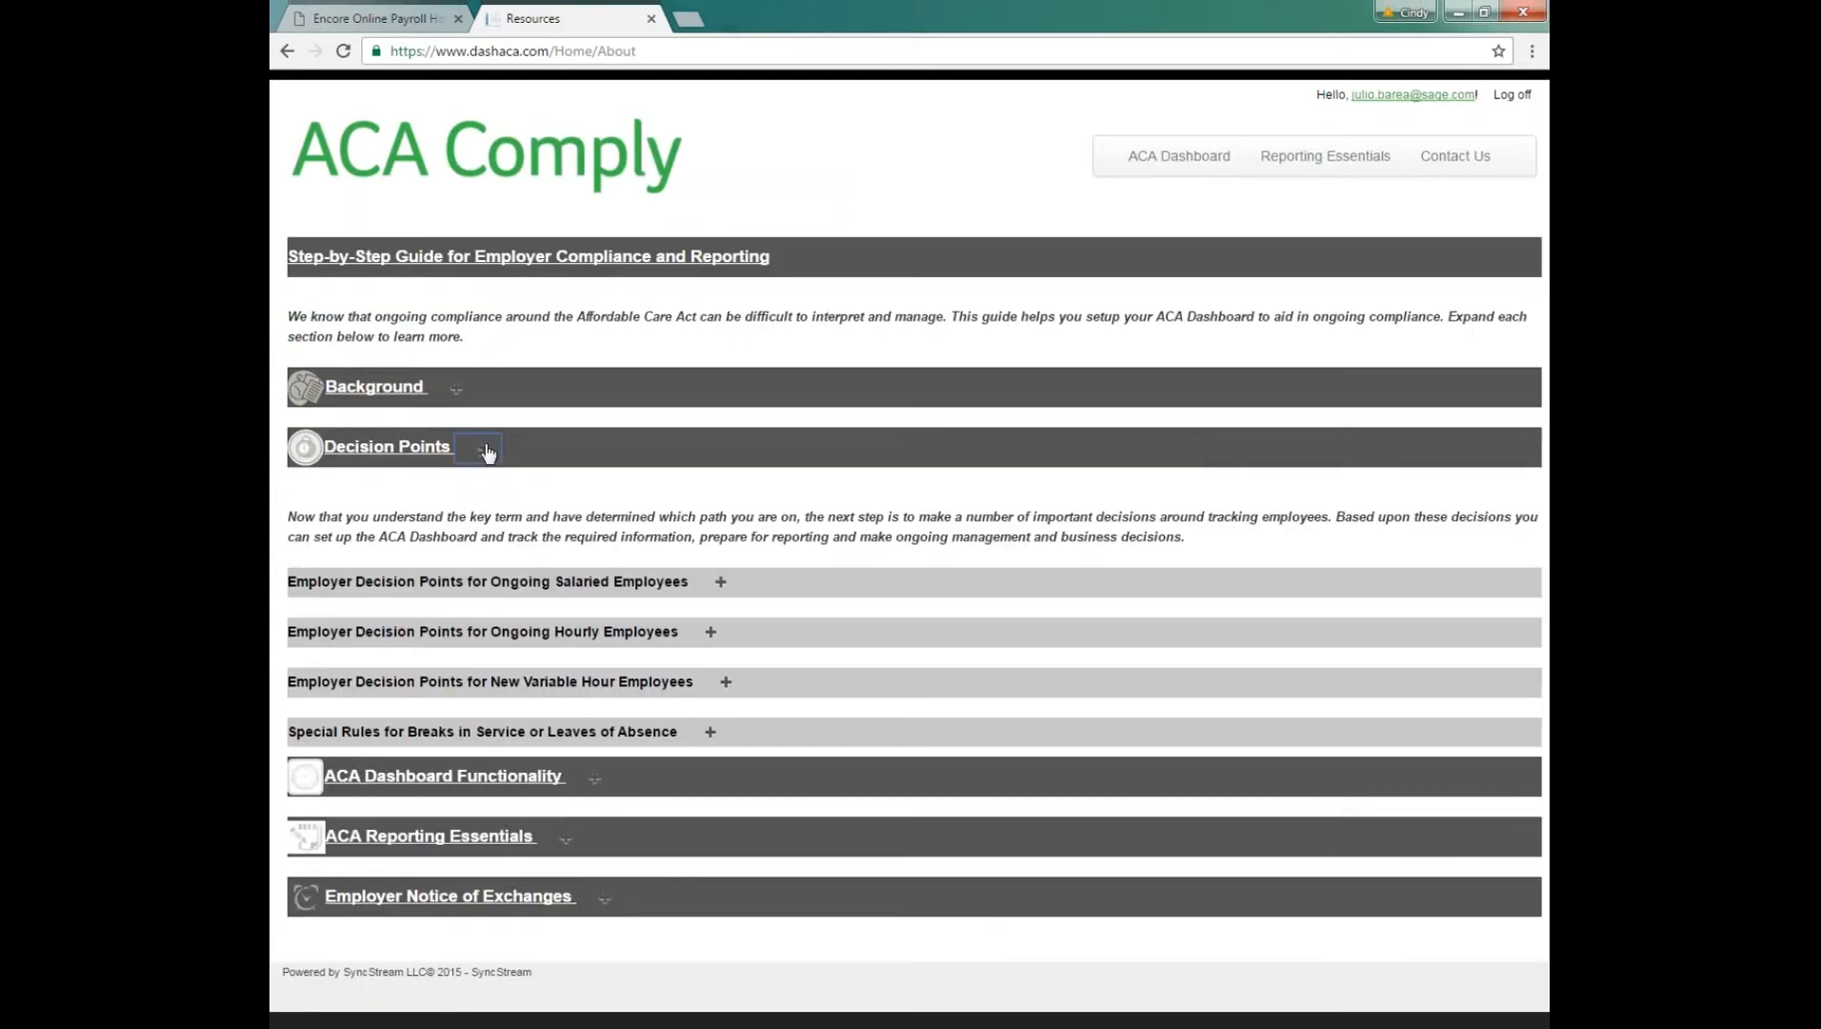
left_click(521, 862)
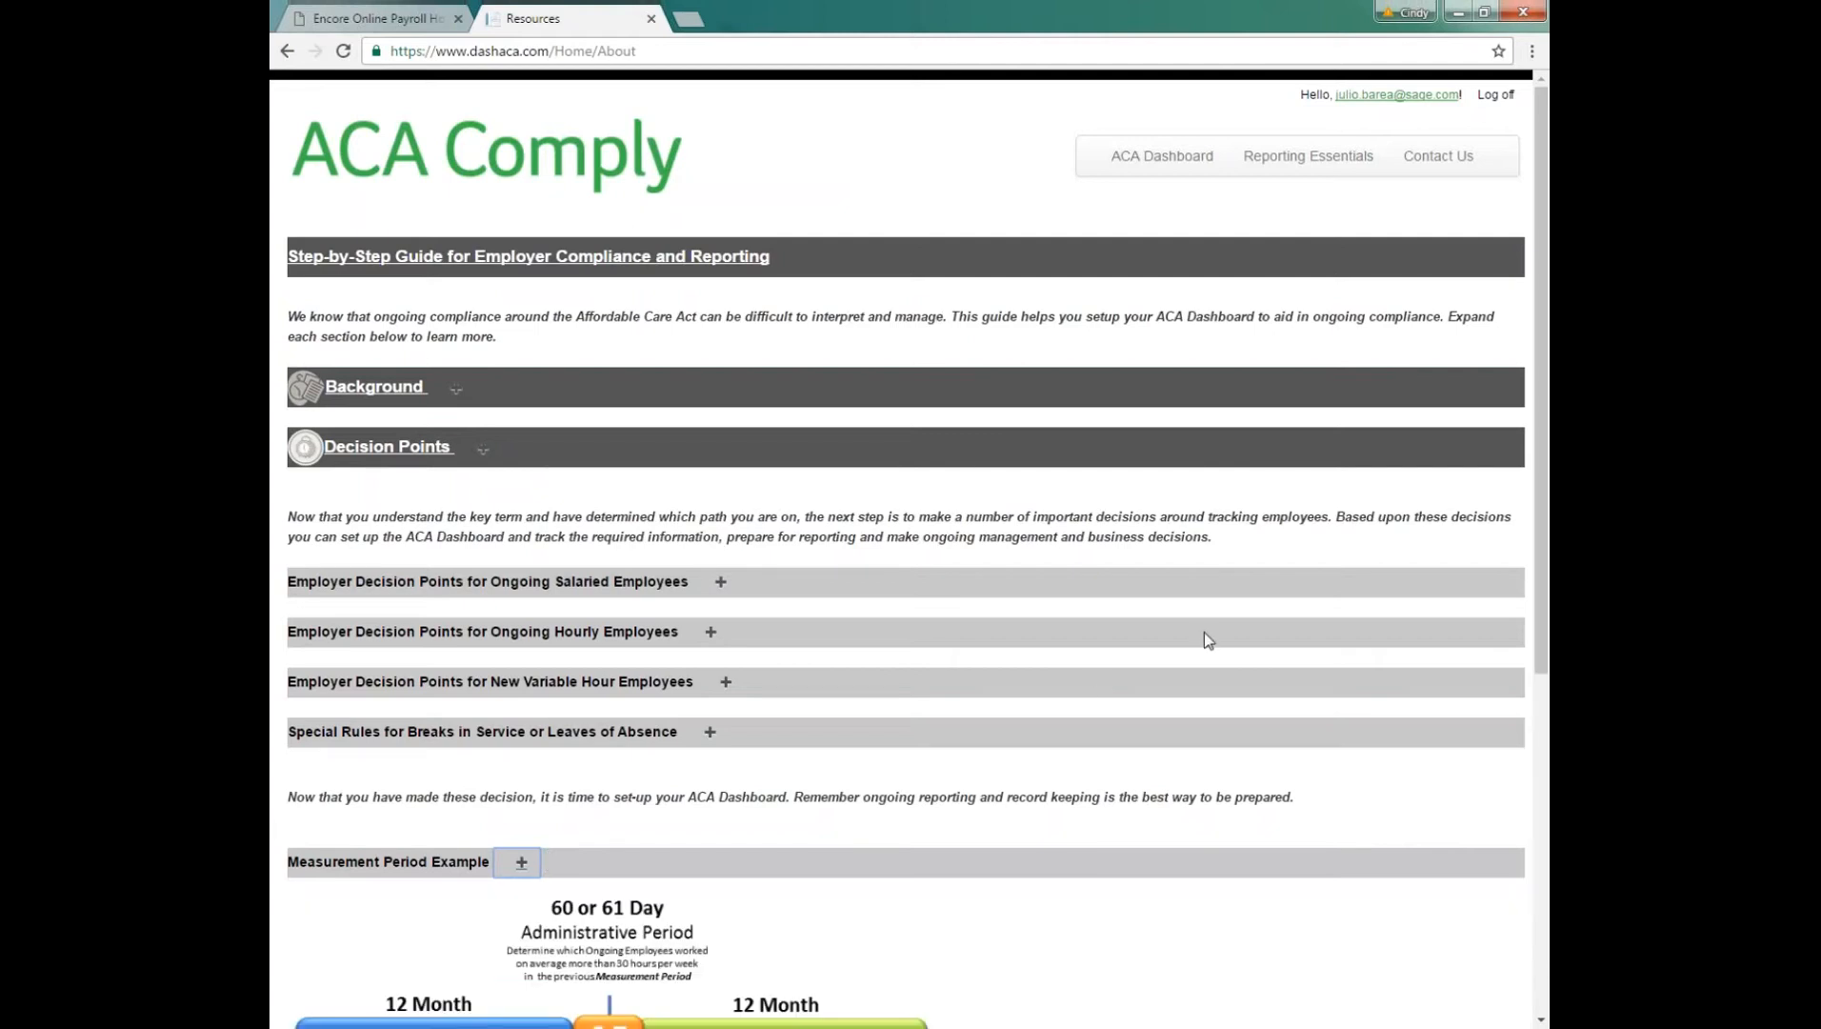
scroll(1204, 632, "down", 6)
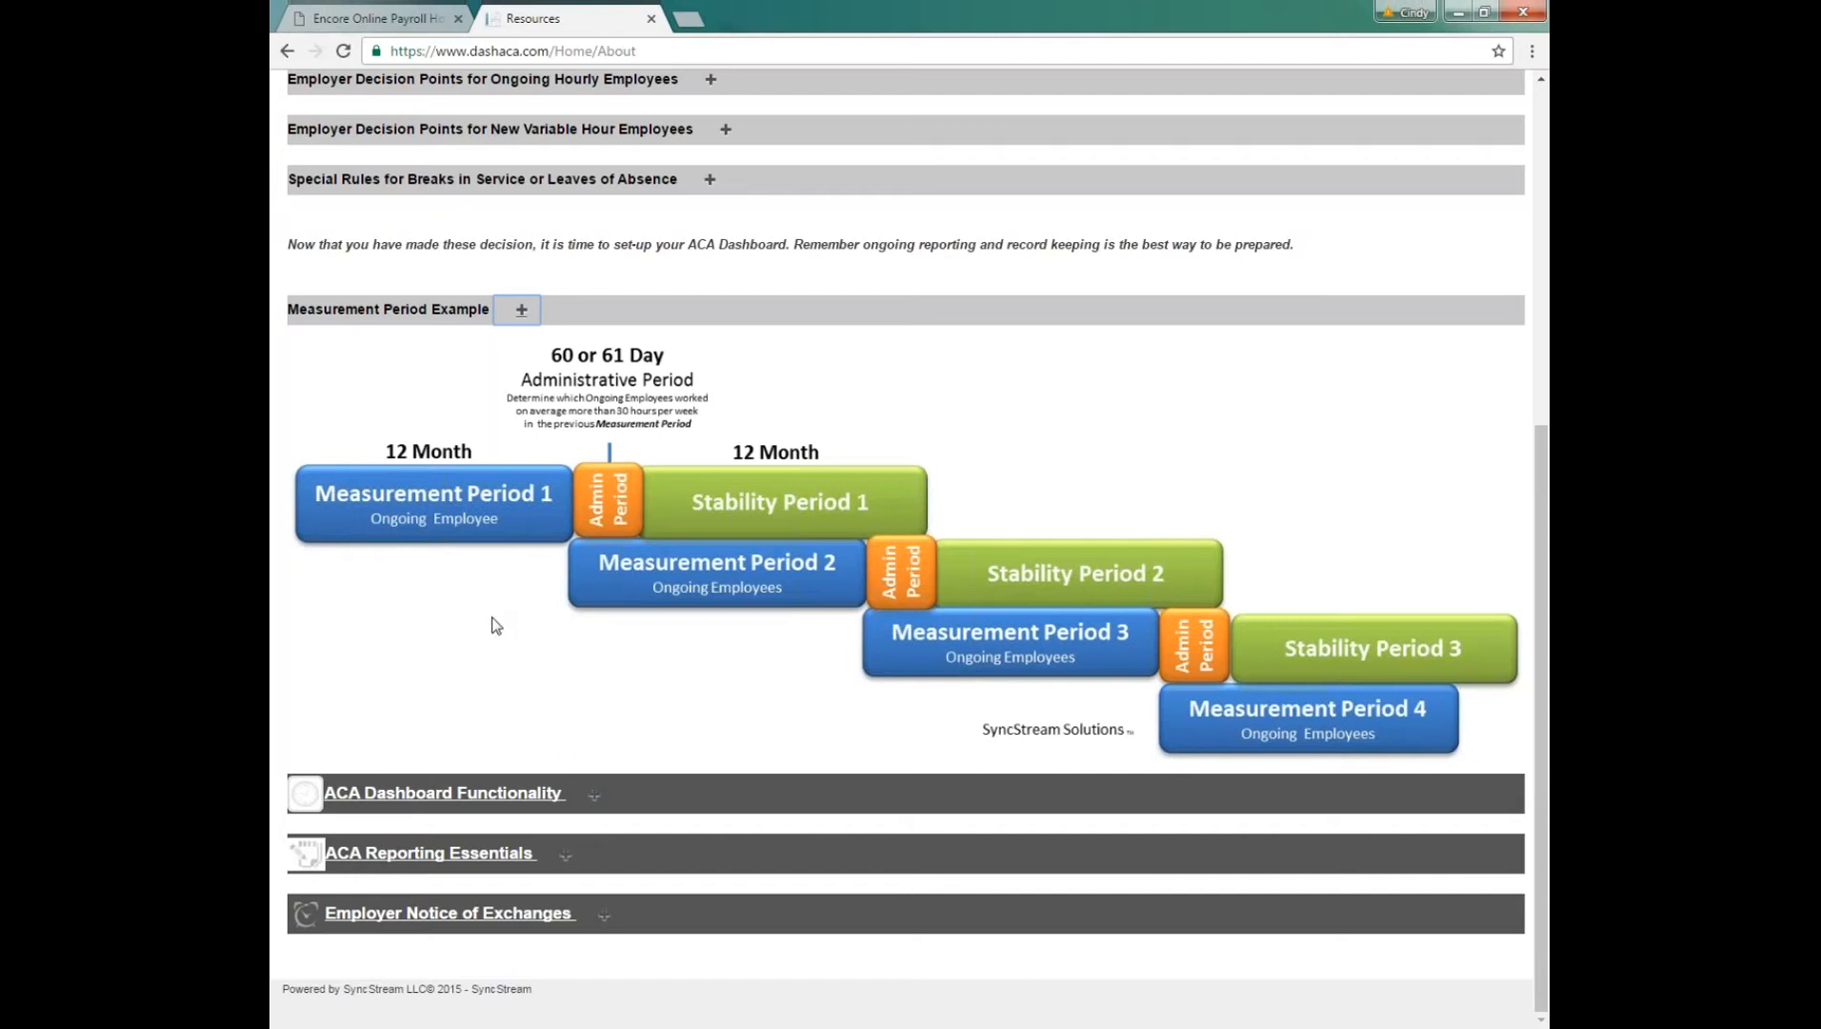
Step: Expand ACA Dashboard Functionality and the IRS Annual Reporting section beneath Compliance Reporting
left_click(593, 796)
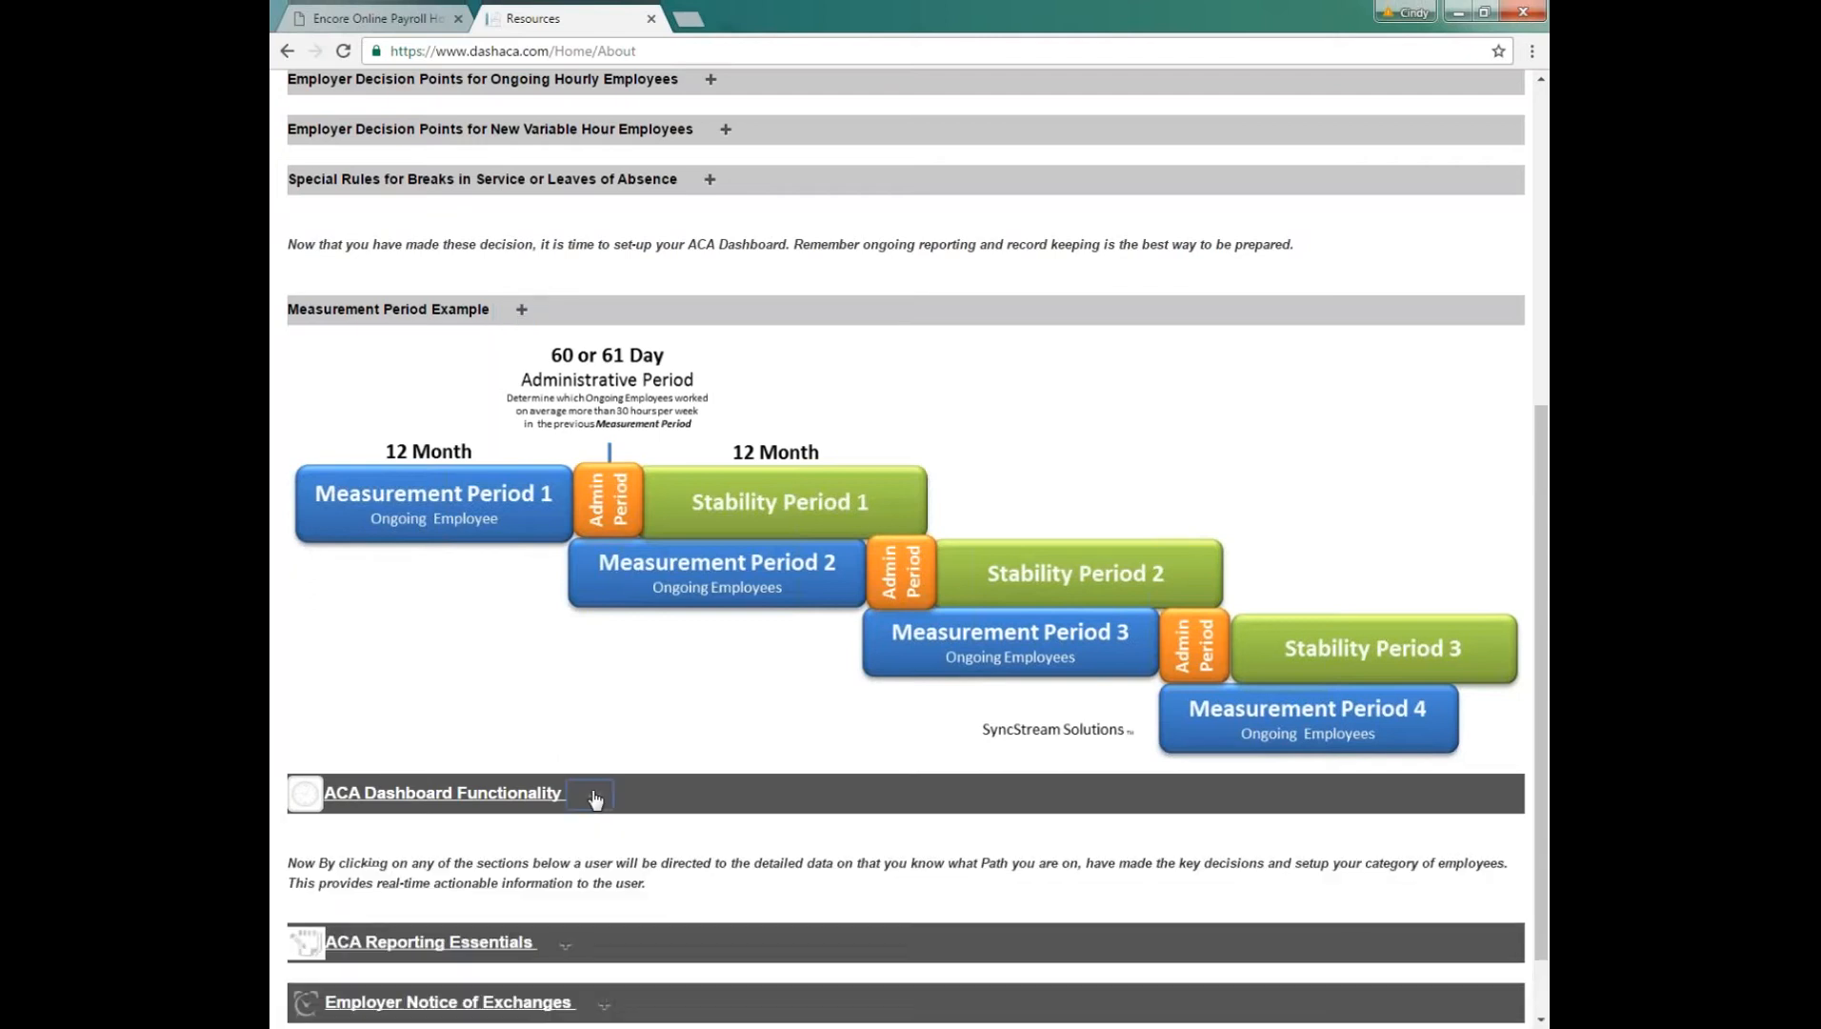
scroll(626, 670, "down", 5)
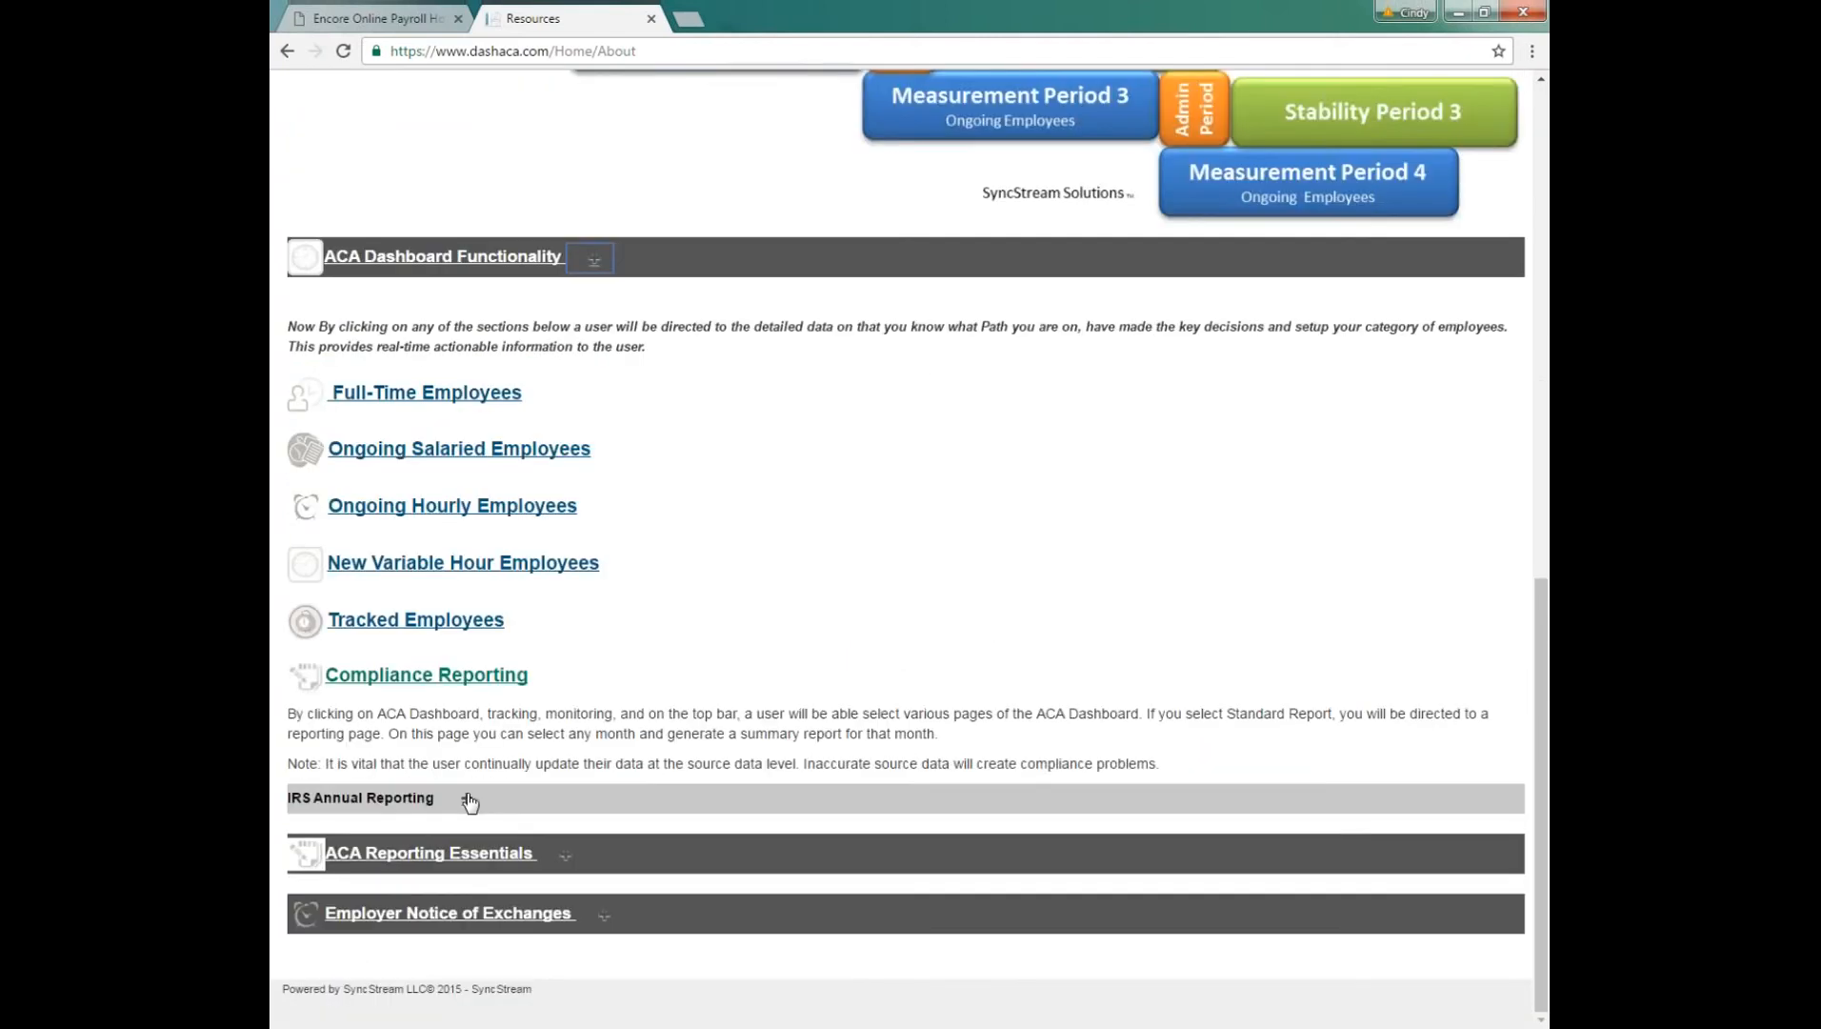
left_click(467, 798)
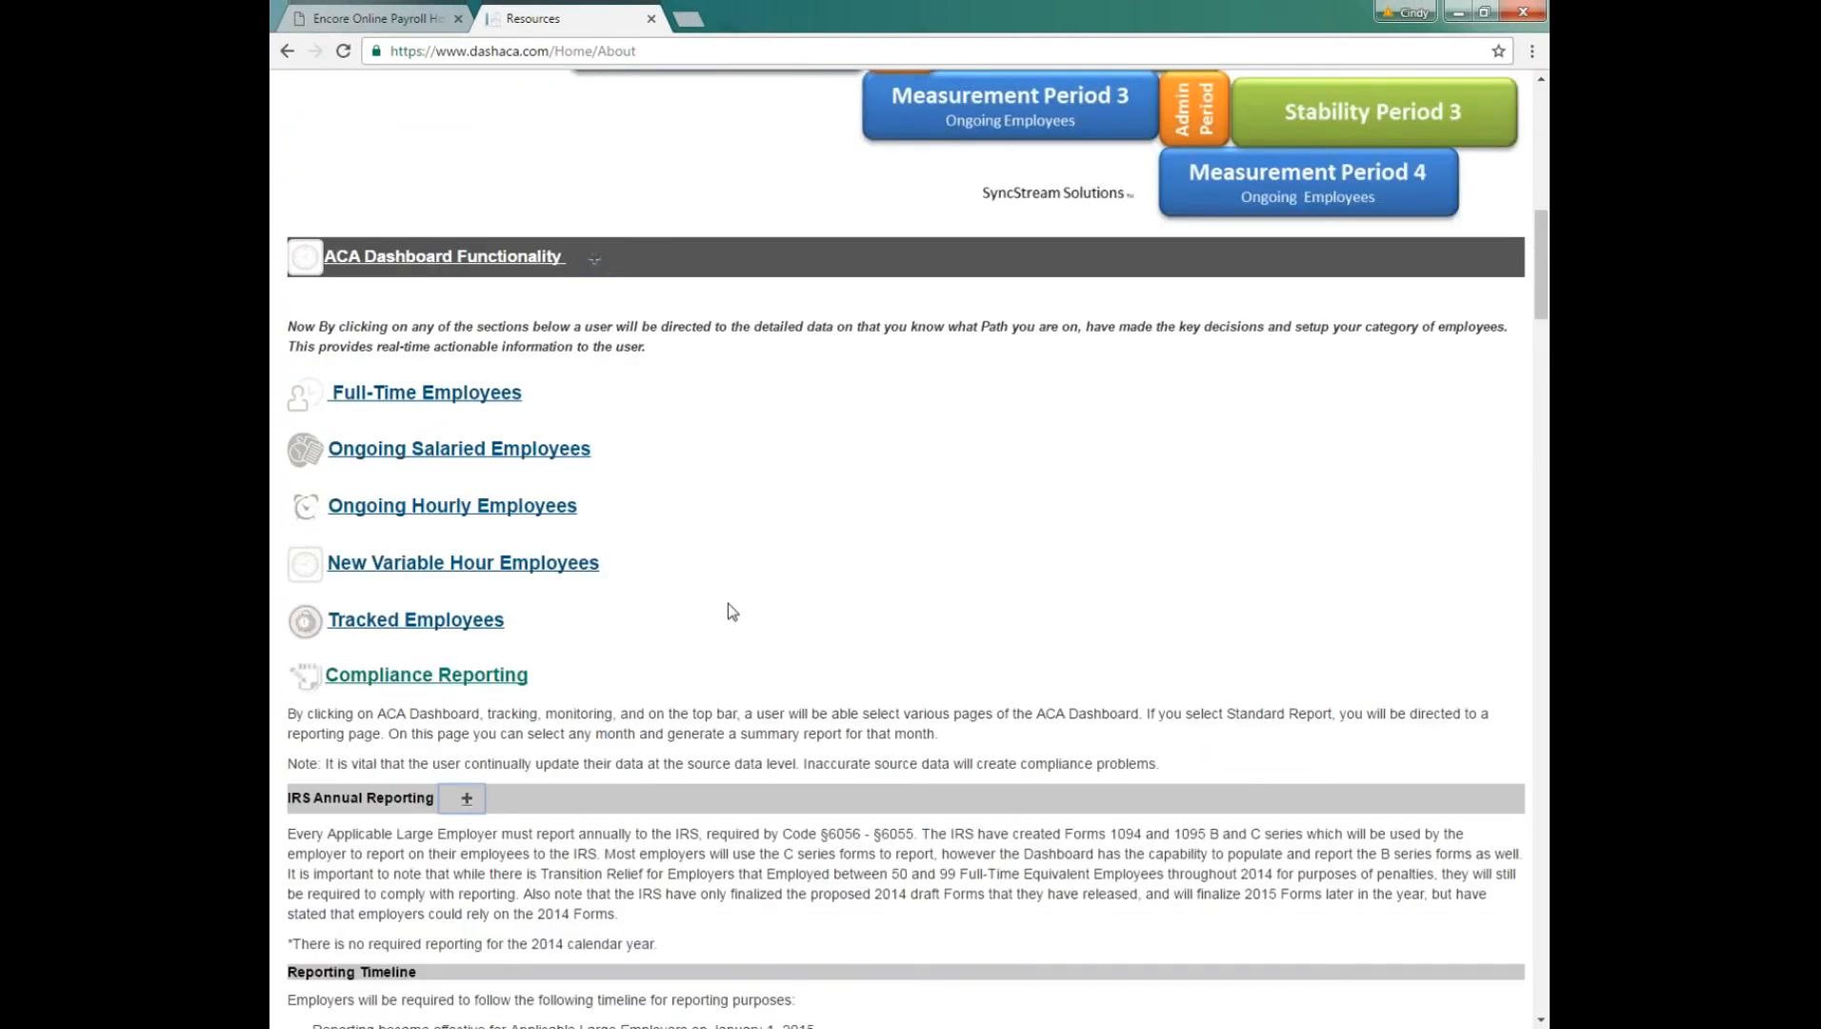
Step: Review the Form 1094-C description and examine the sample form from Part I through Part IV
scroll(731, 609, "down", 10)
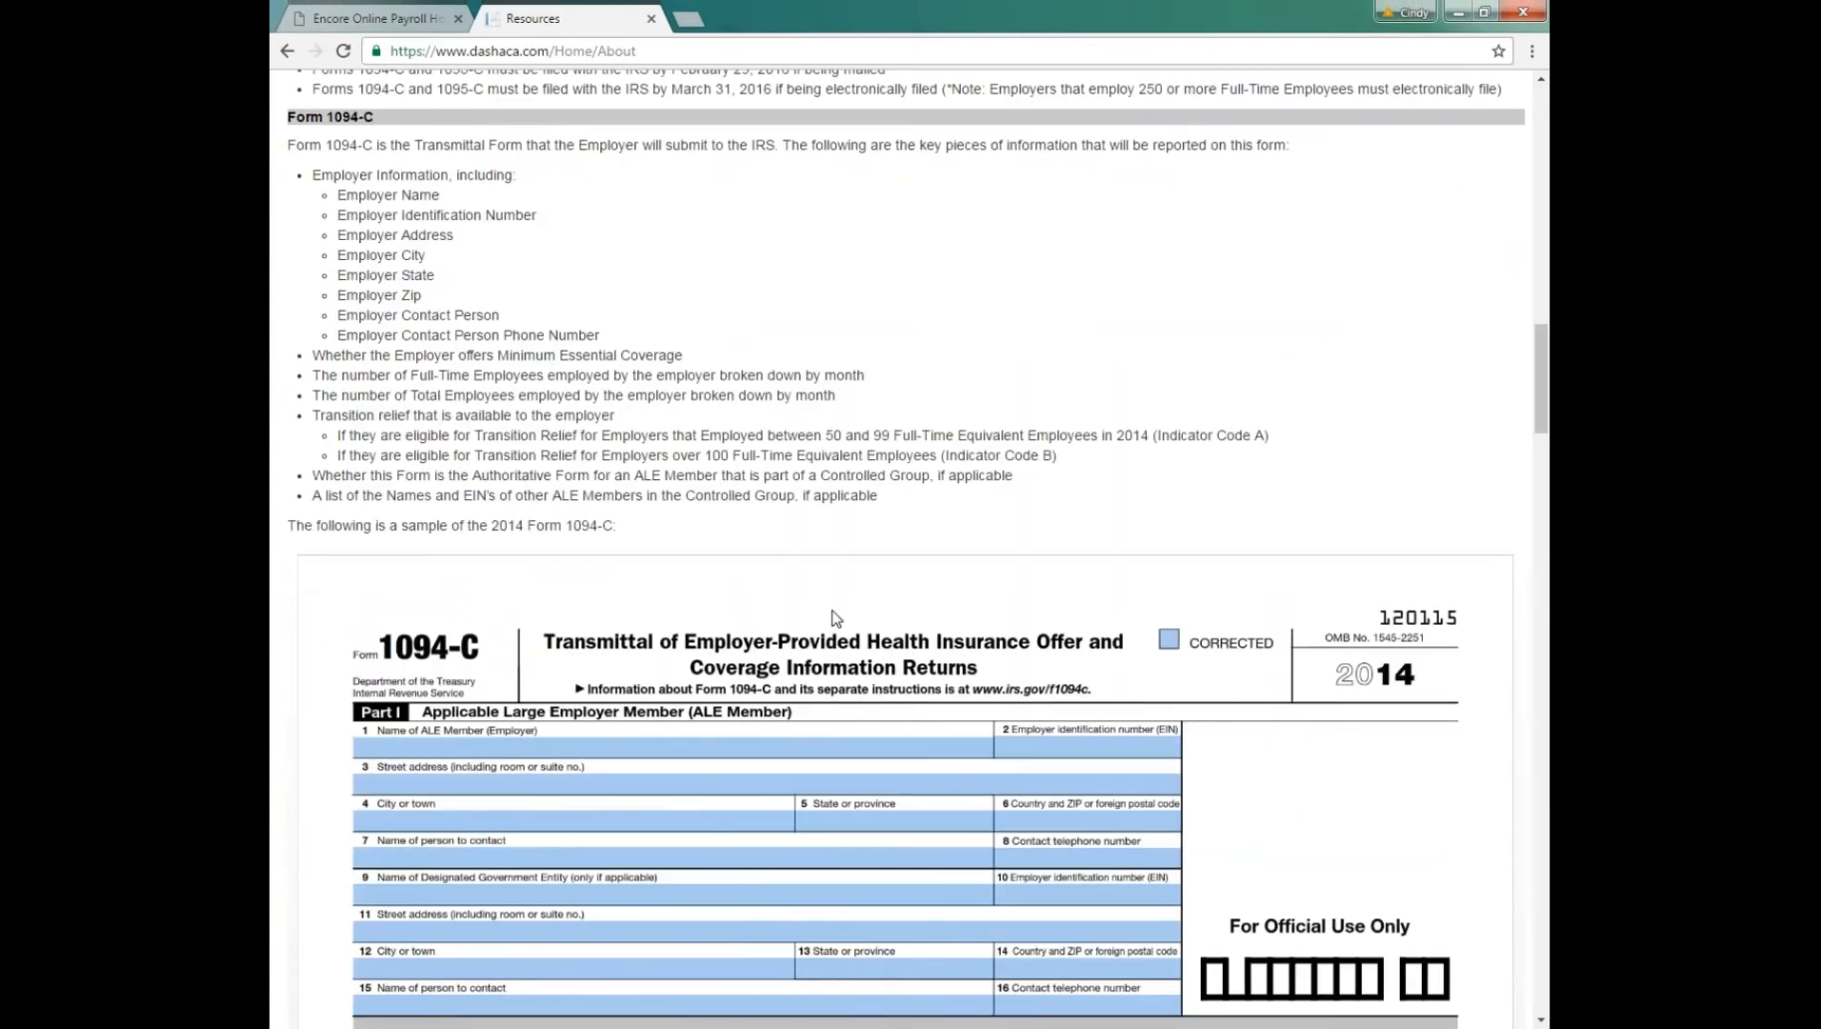
scroll(835, 617, "down", 5)
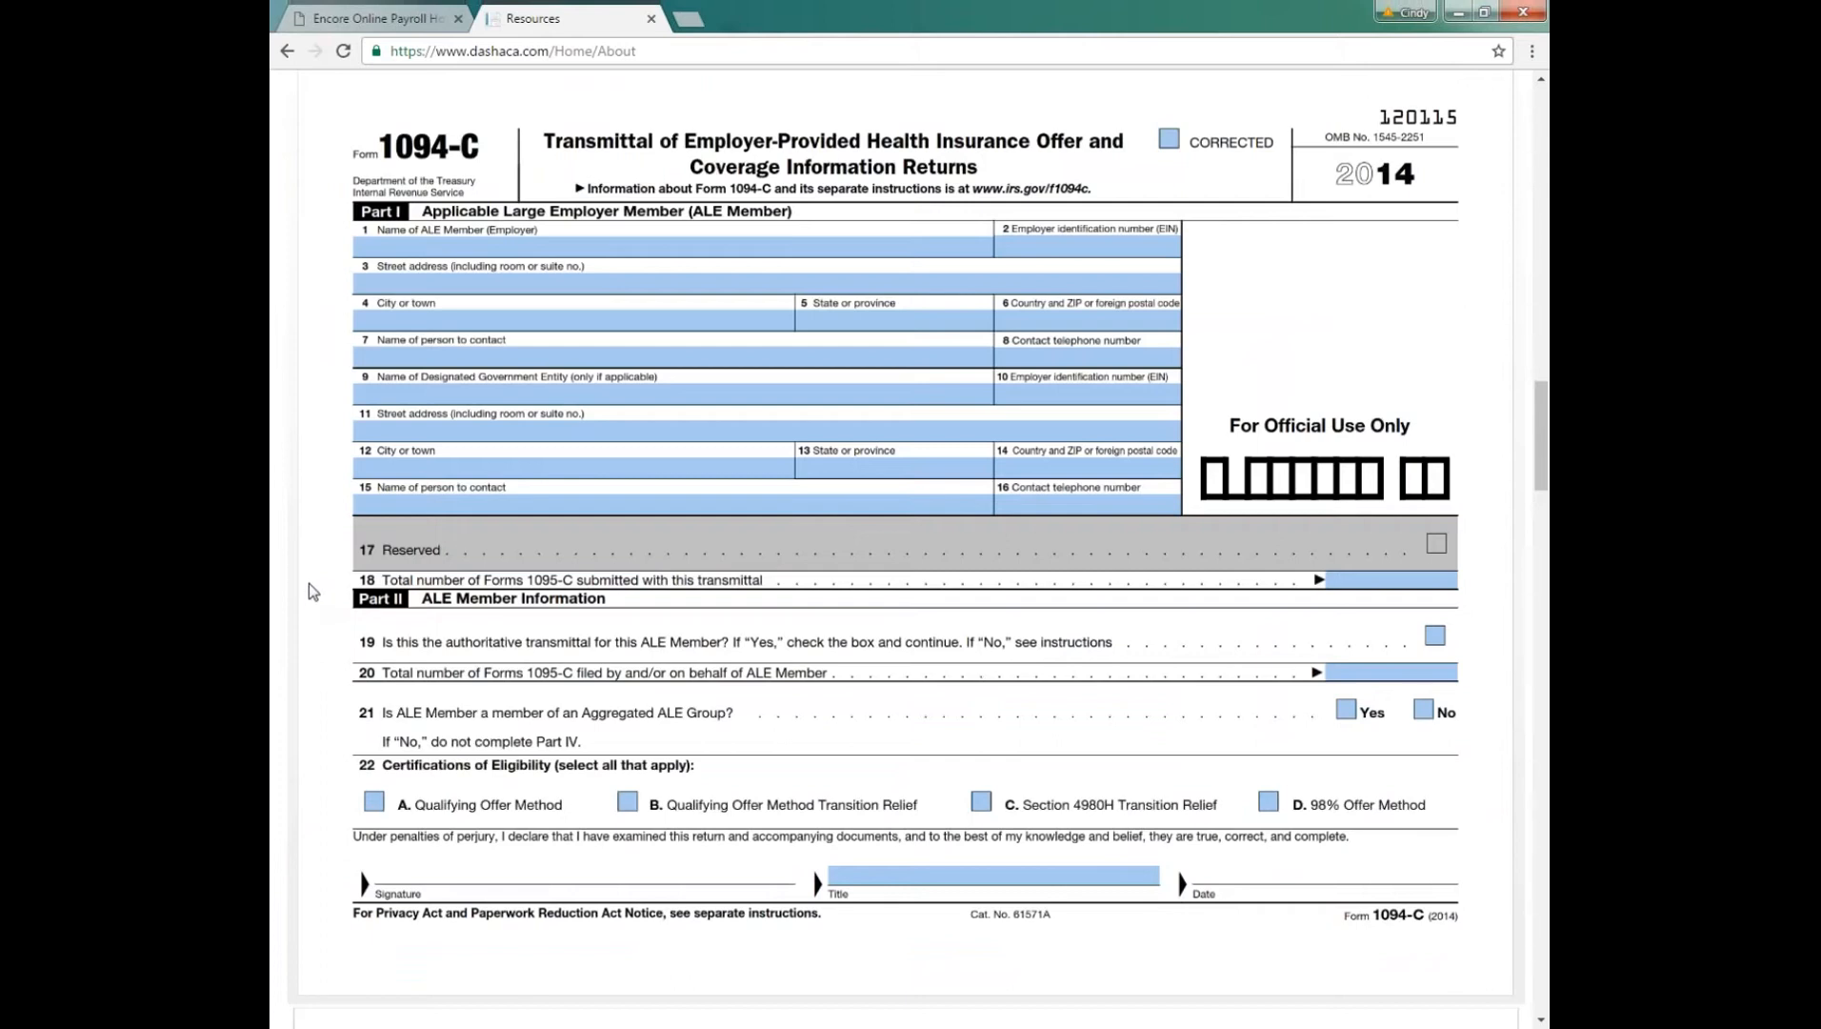
scroll(310, 584, "down", 10)
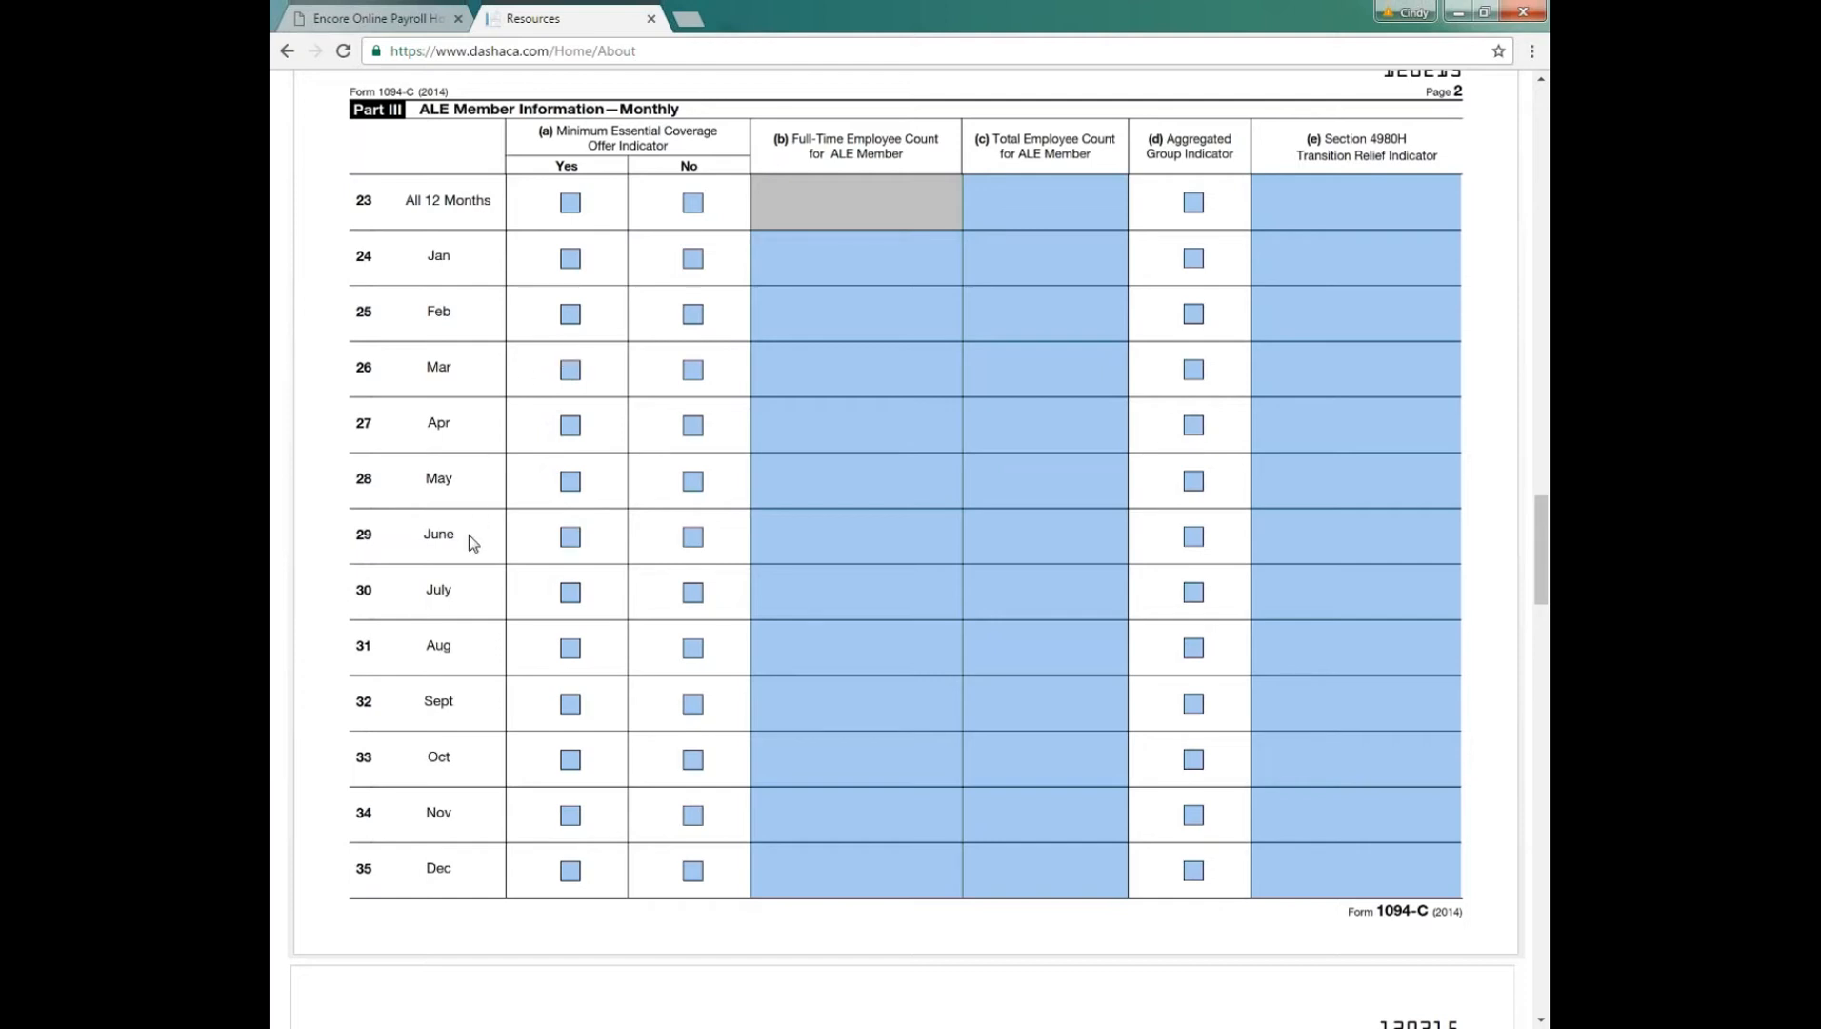
scroll(468, 538, "down", 9)
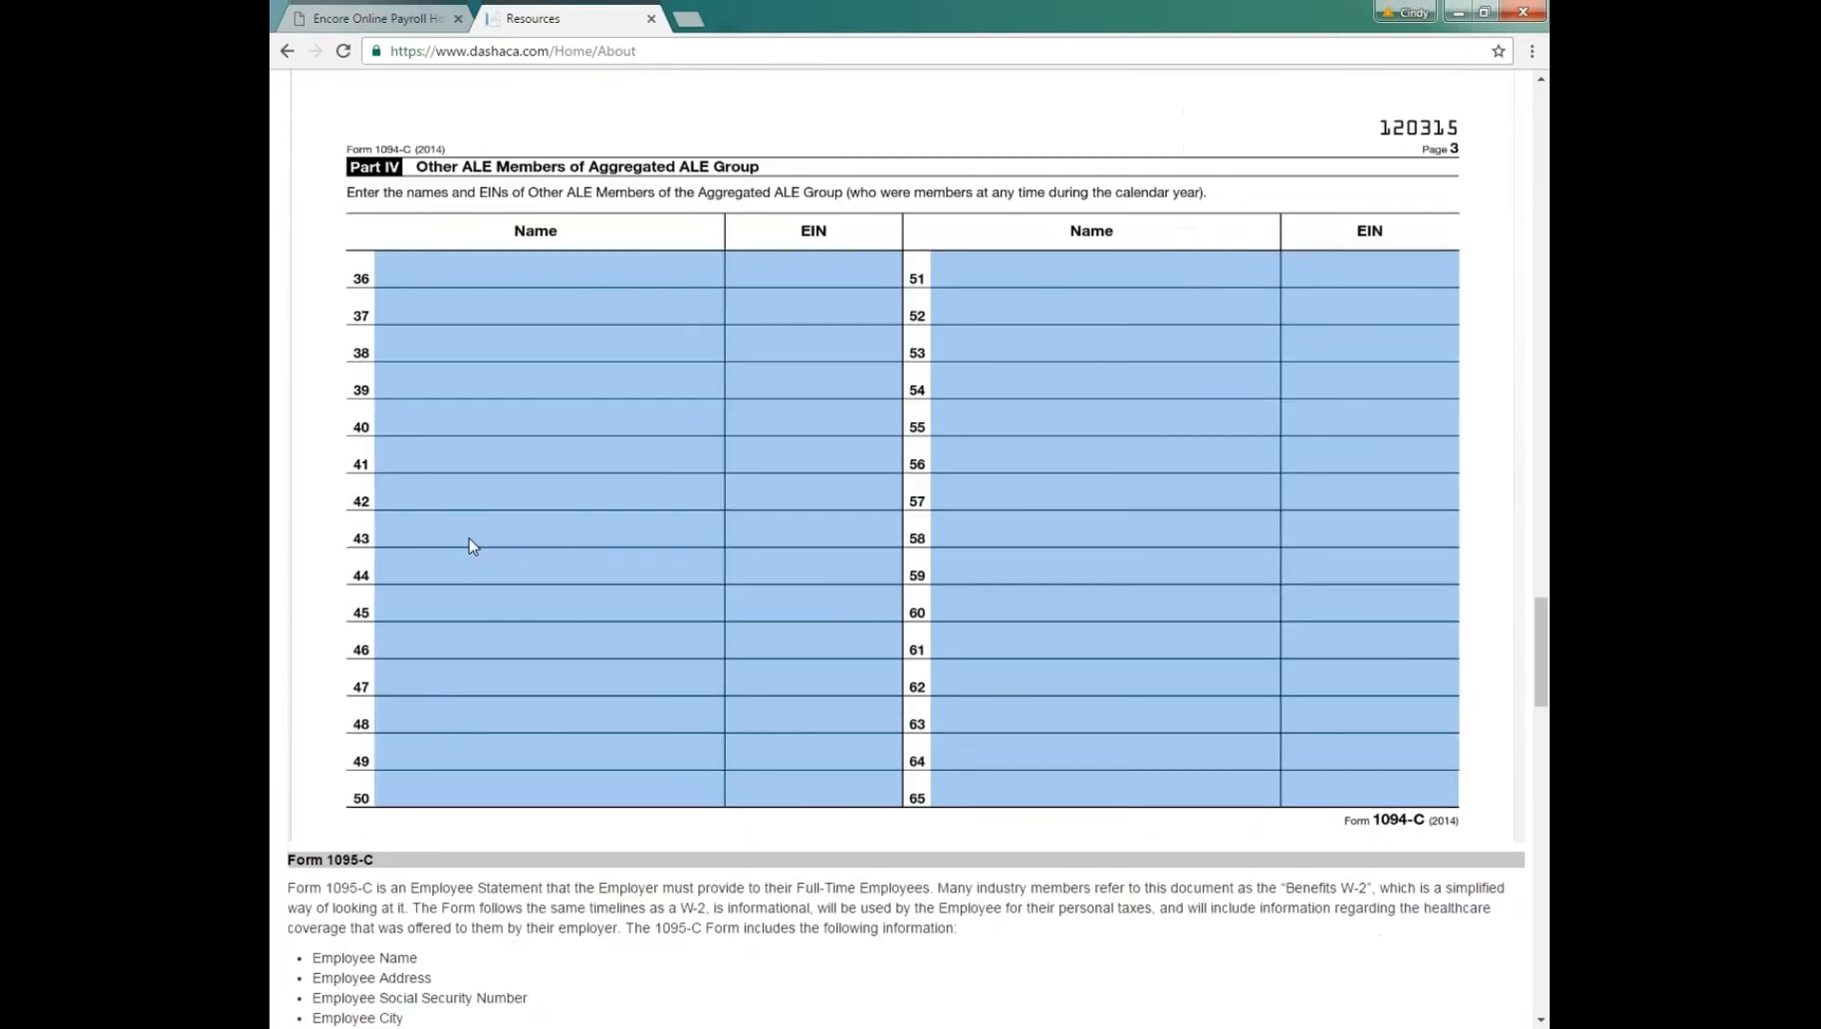
Step: Read the Form 1095-C description and examine the sample form's employee, coverage and covered individuals sections
scroll(468, 538, "down", 2)
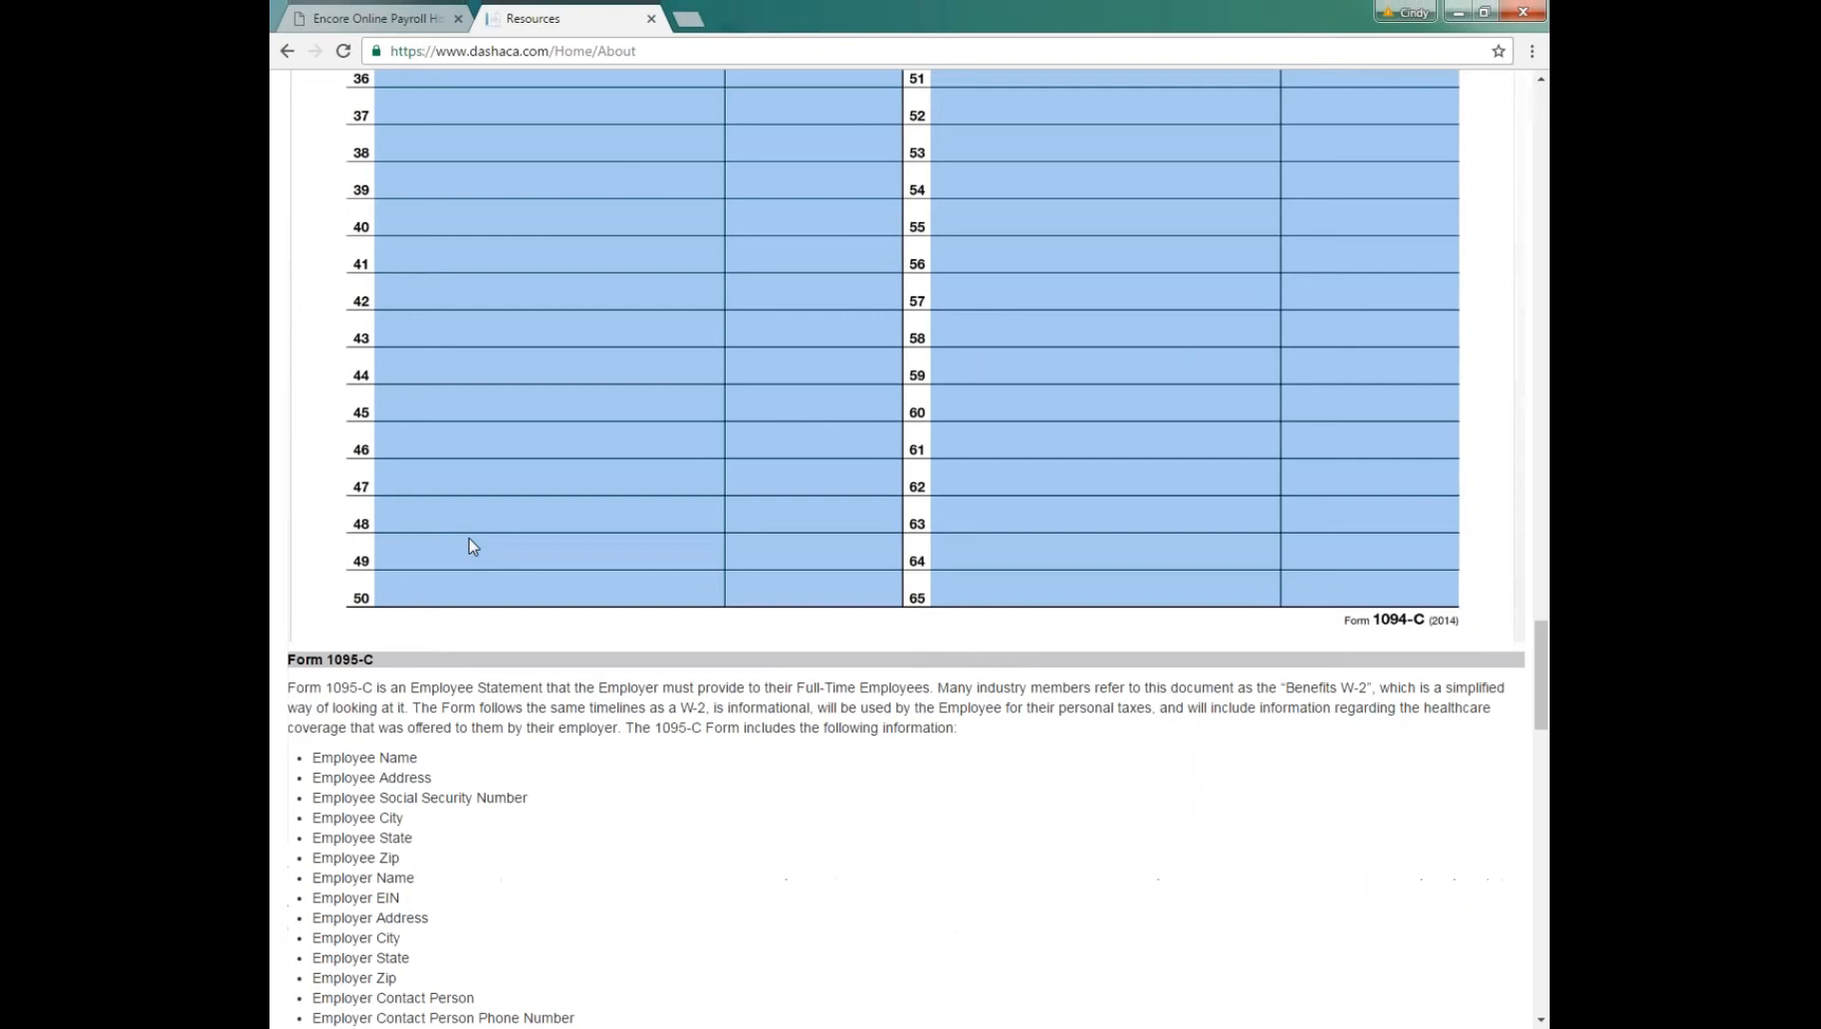
scroll(468, 539, "down", 4)
scroll(468, 535, "down", 8)
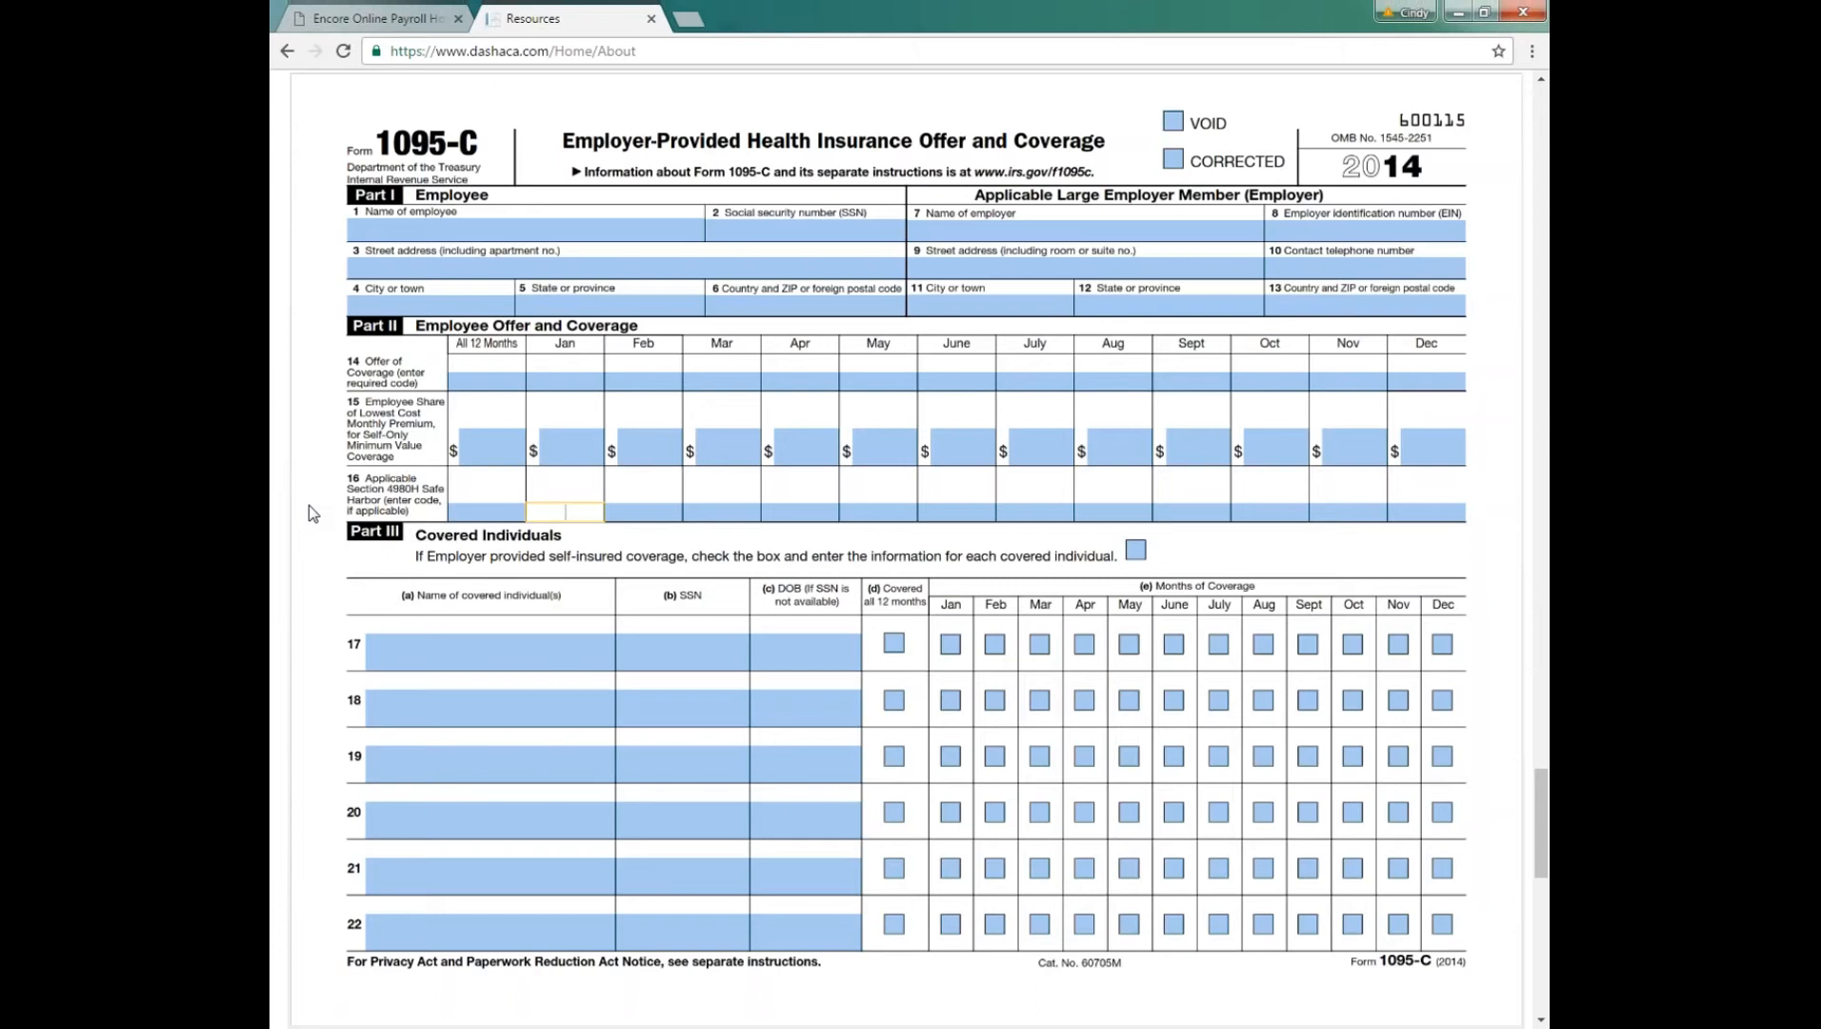
Step: Look back over the sample 1095-C and 1094-C forms to the start of the guide, and switch to the payroll home page
scroll(310, 515, "up", 1)
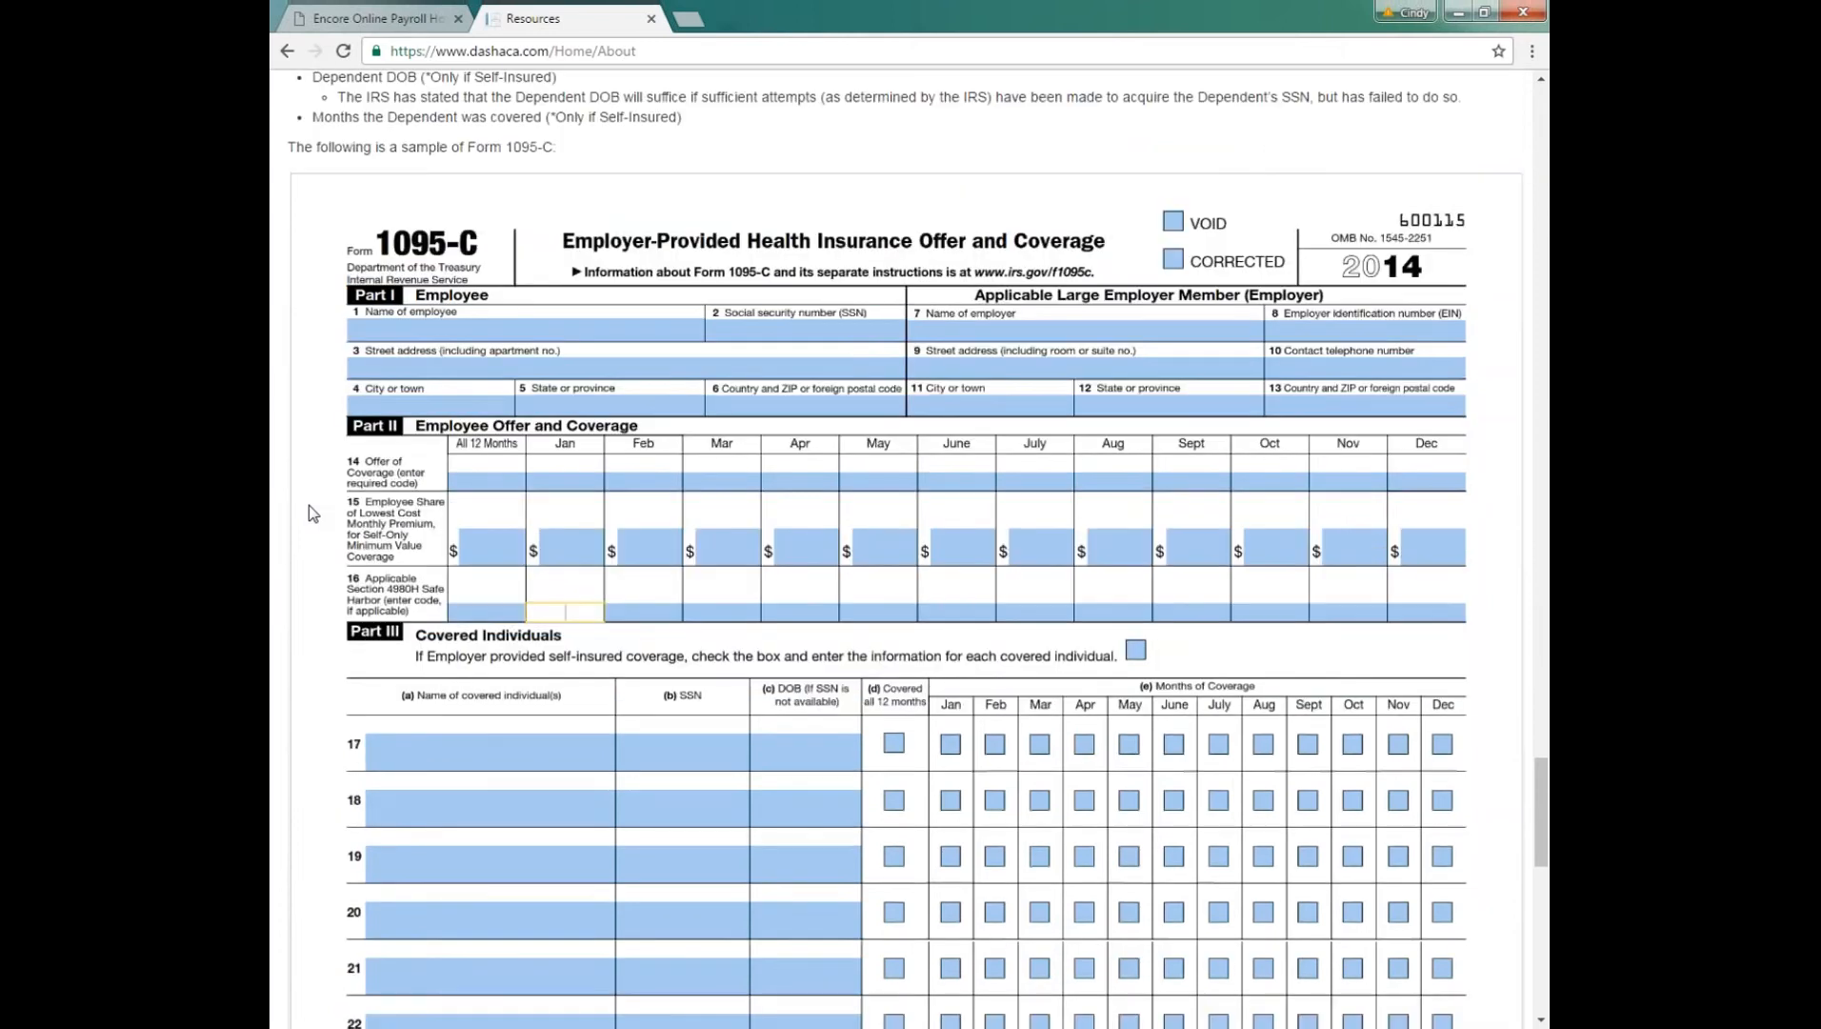
scroll(311, 514, "up", 5)
scroll(315, 510, "up", 10)
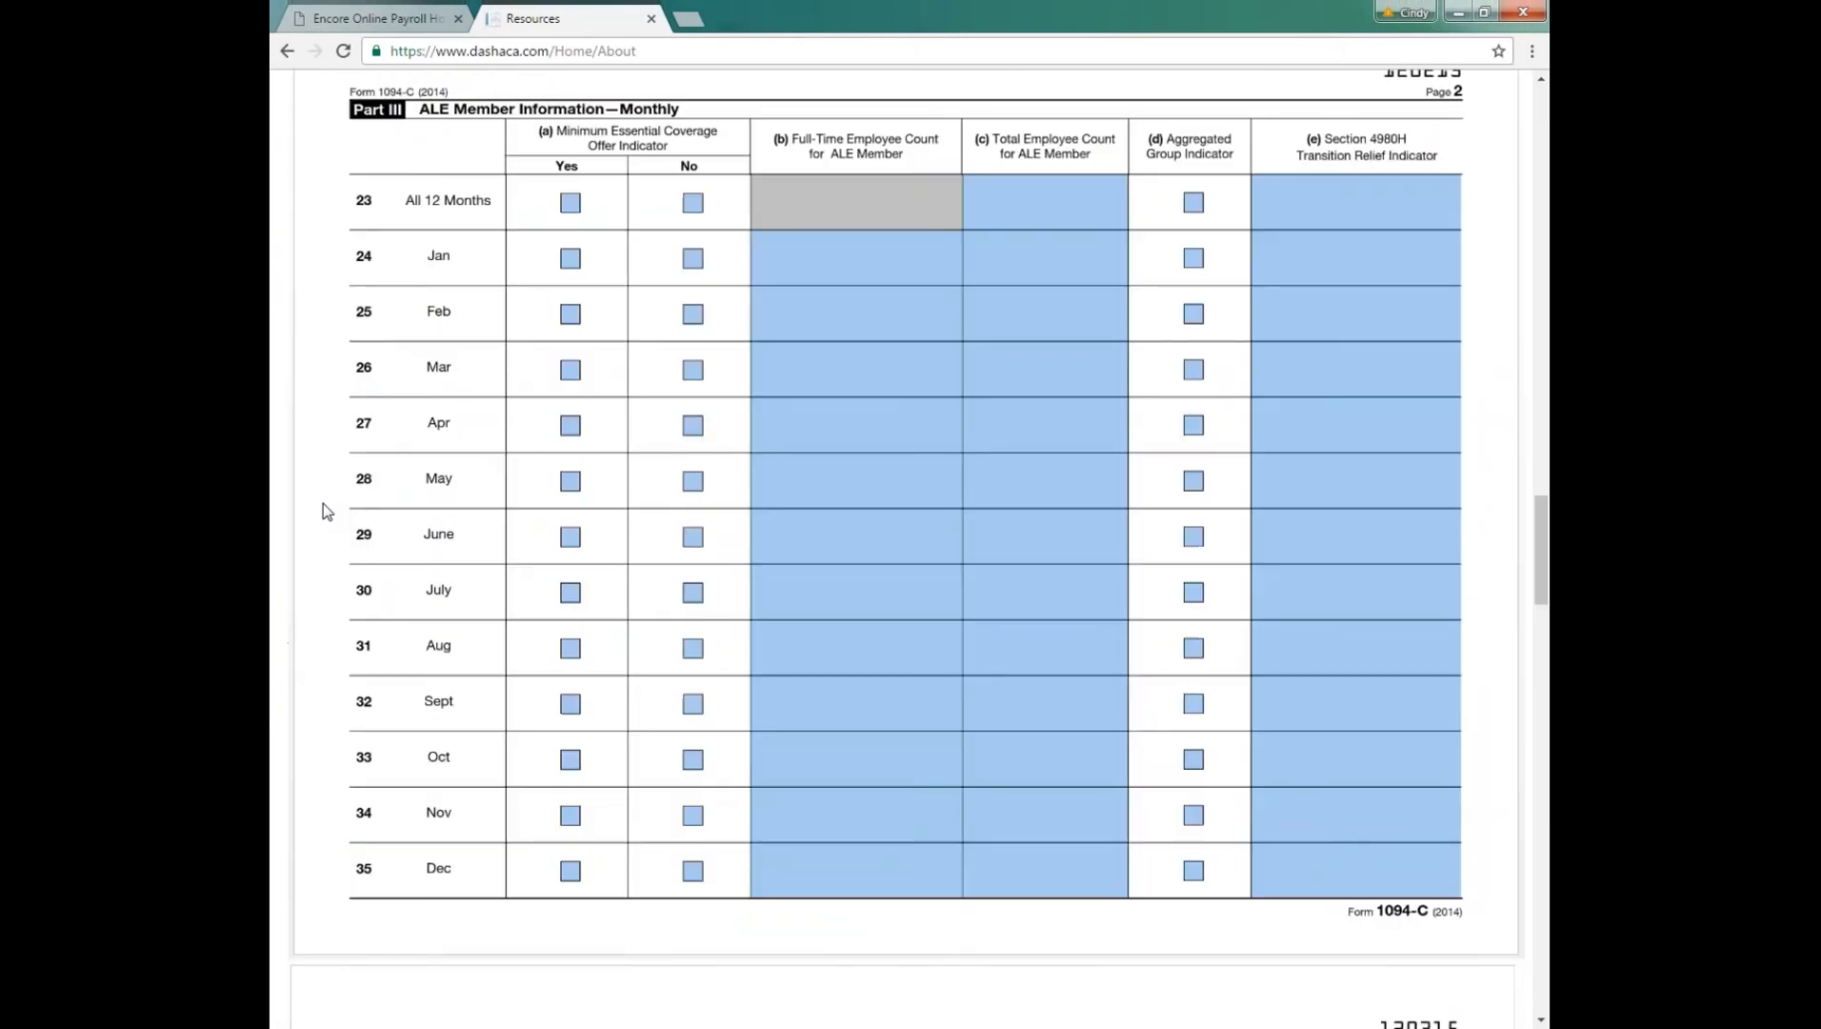
scroll(611, 275, "up", 5)
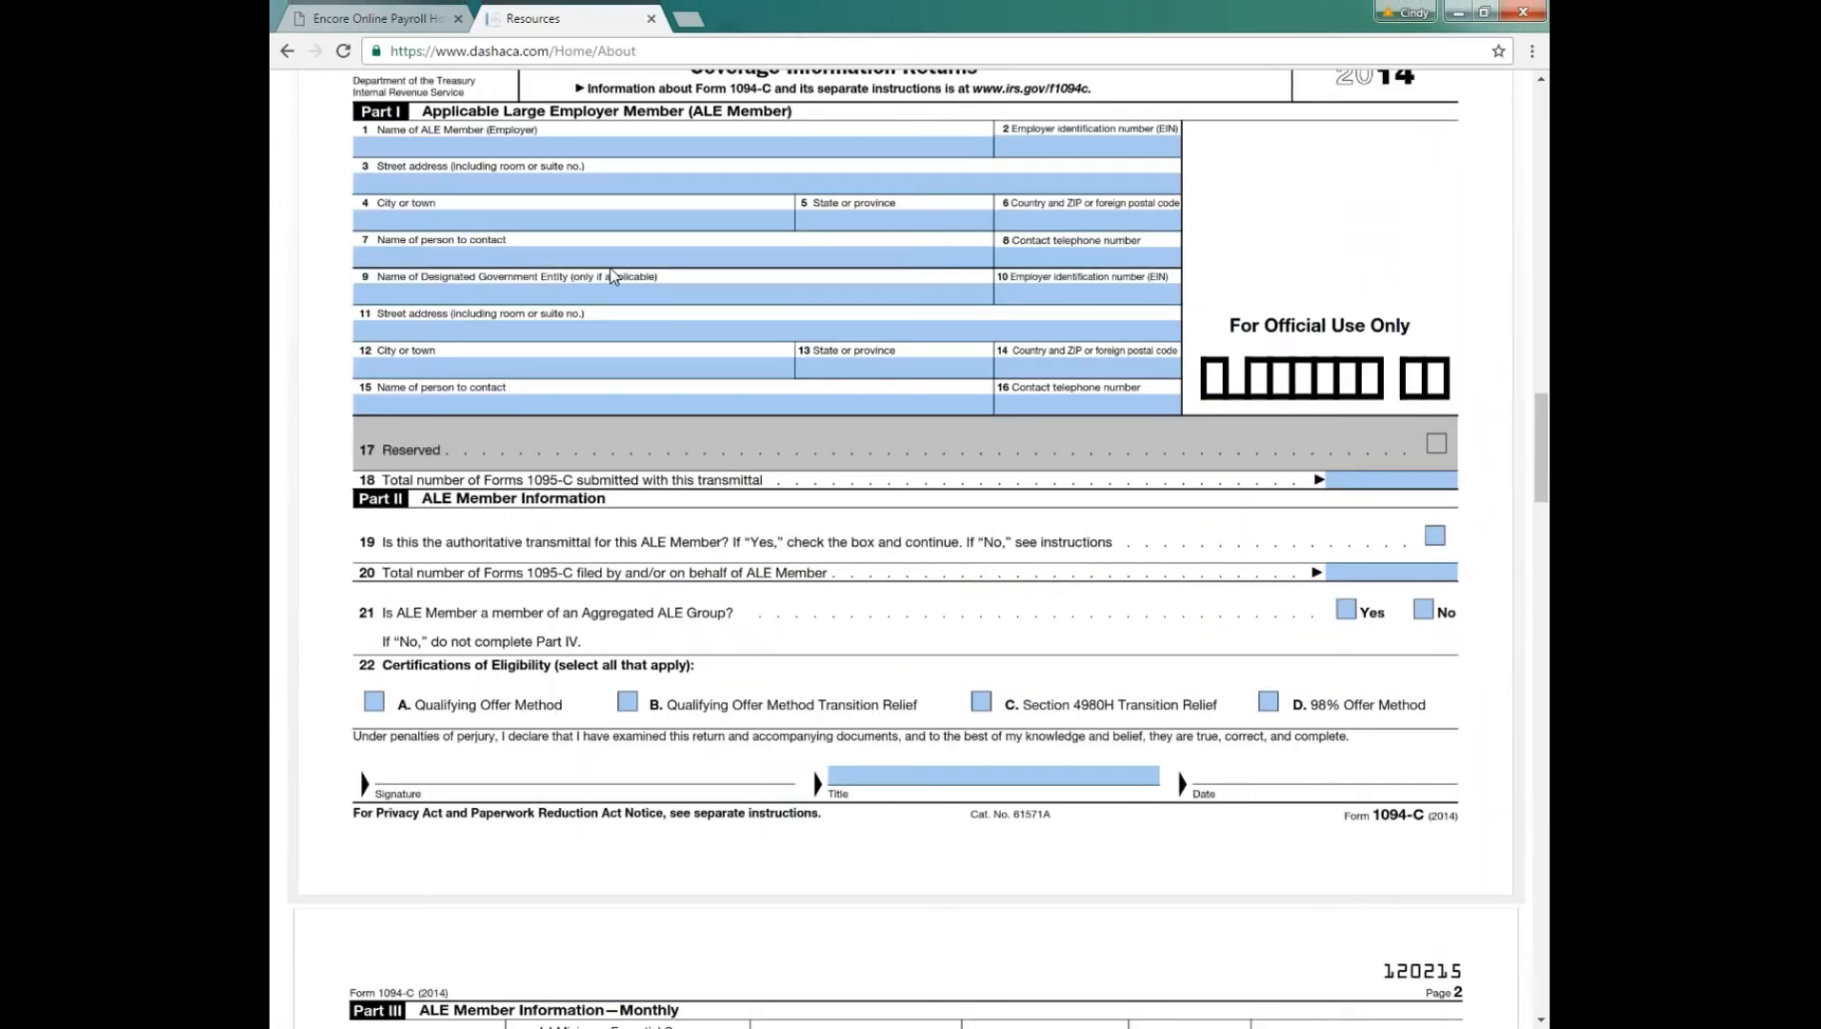
scroll(611, 276, "up", 15)
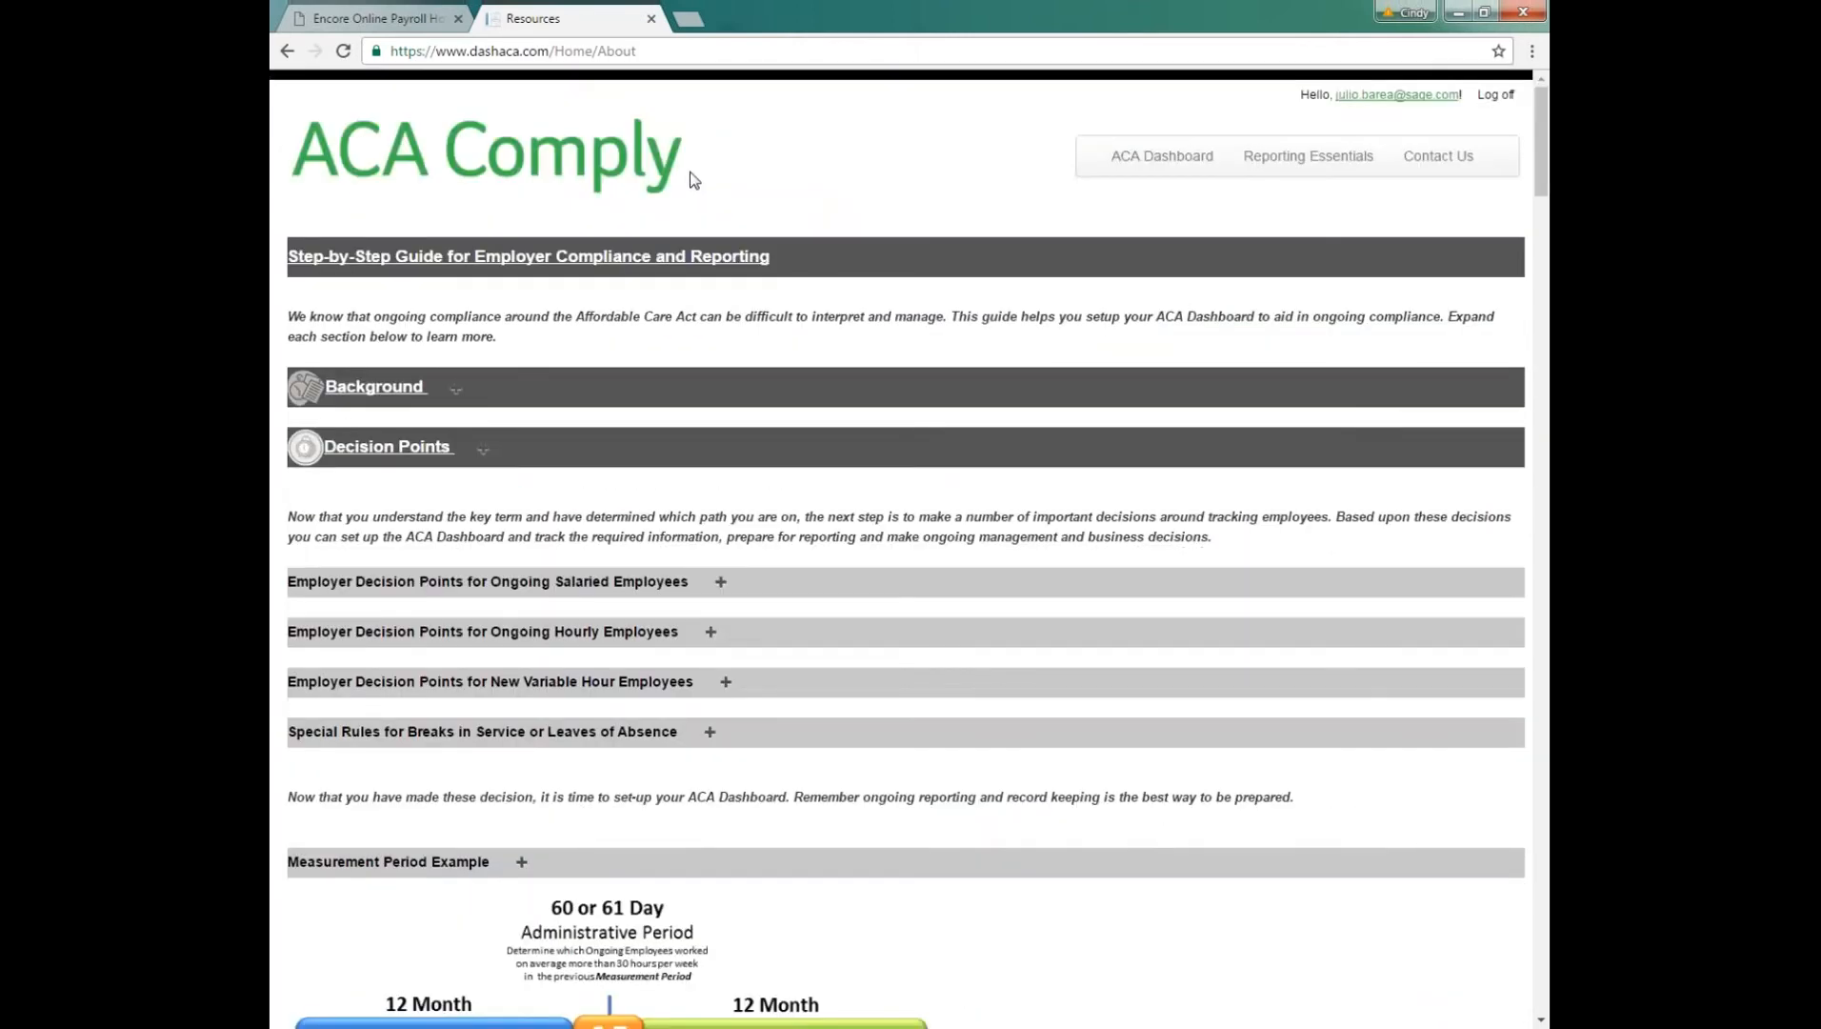
left_click(410, 18)
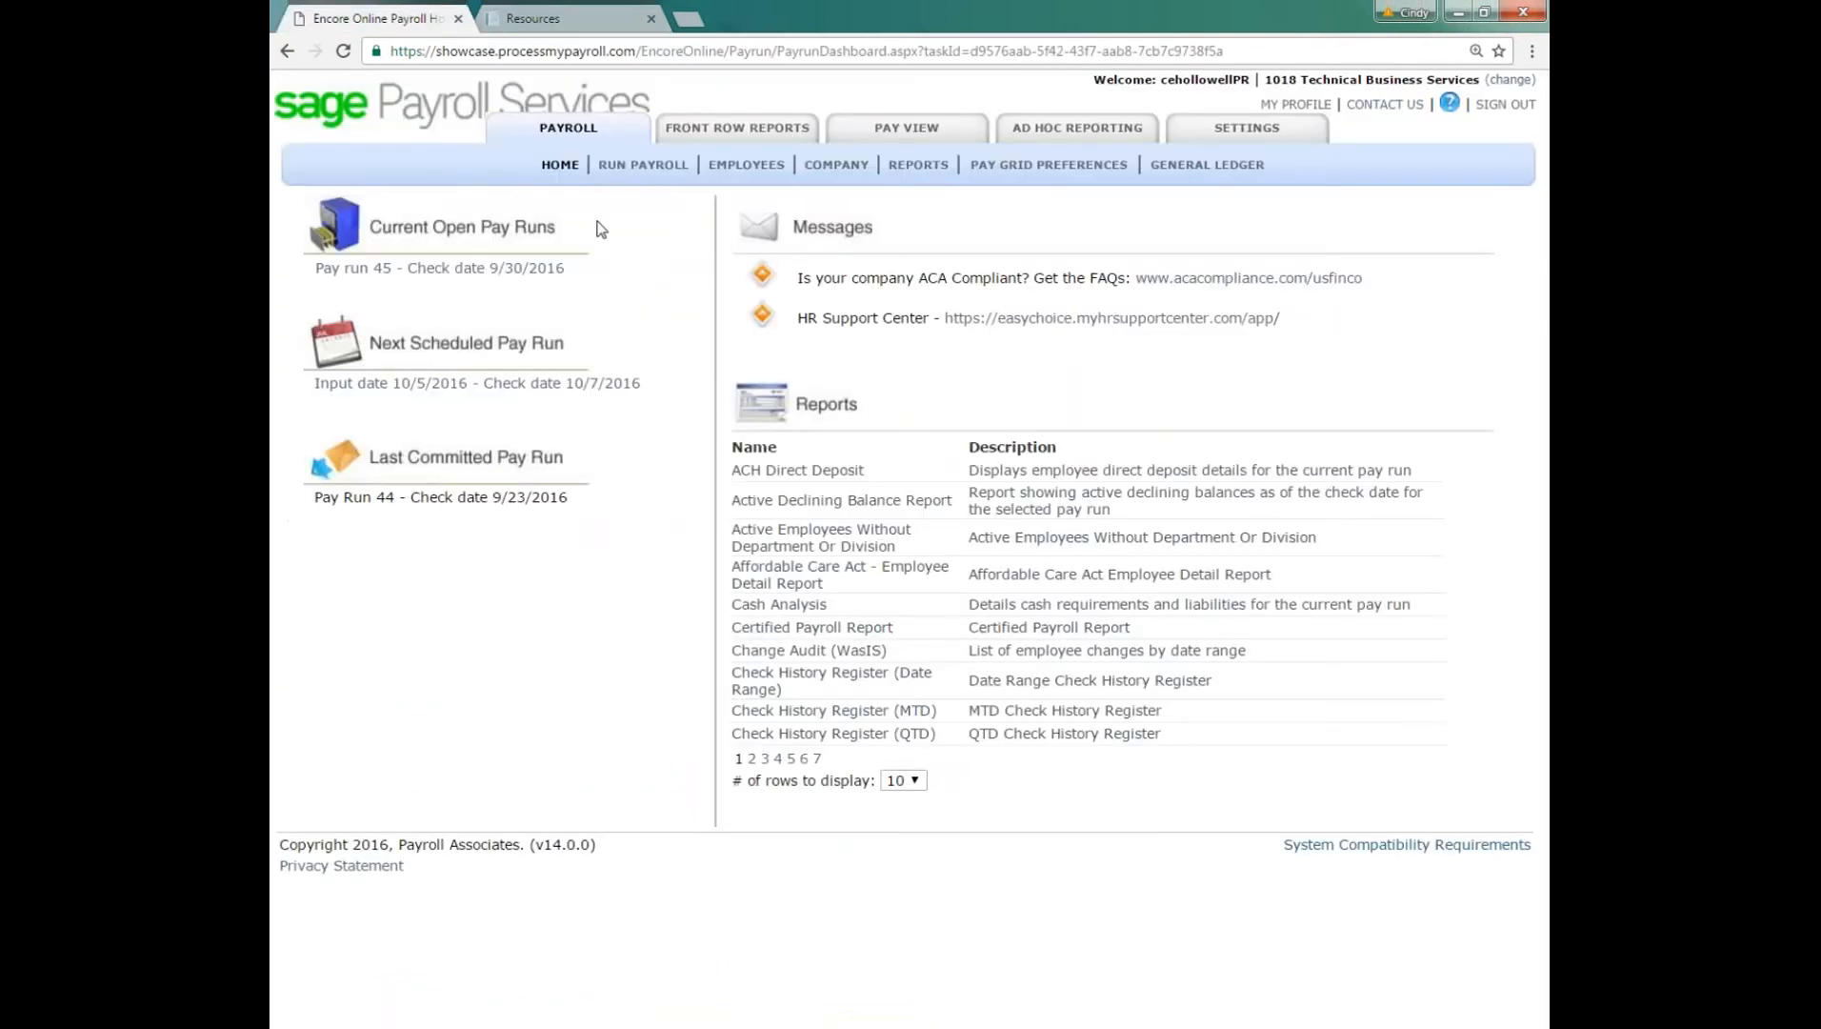
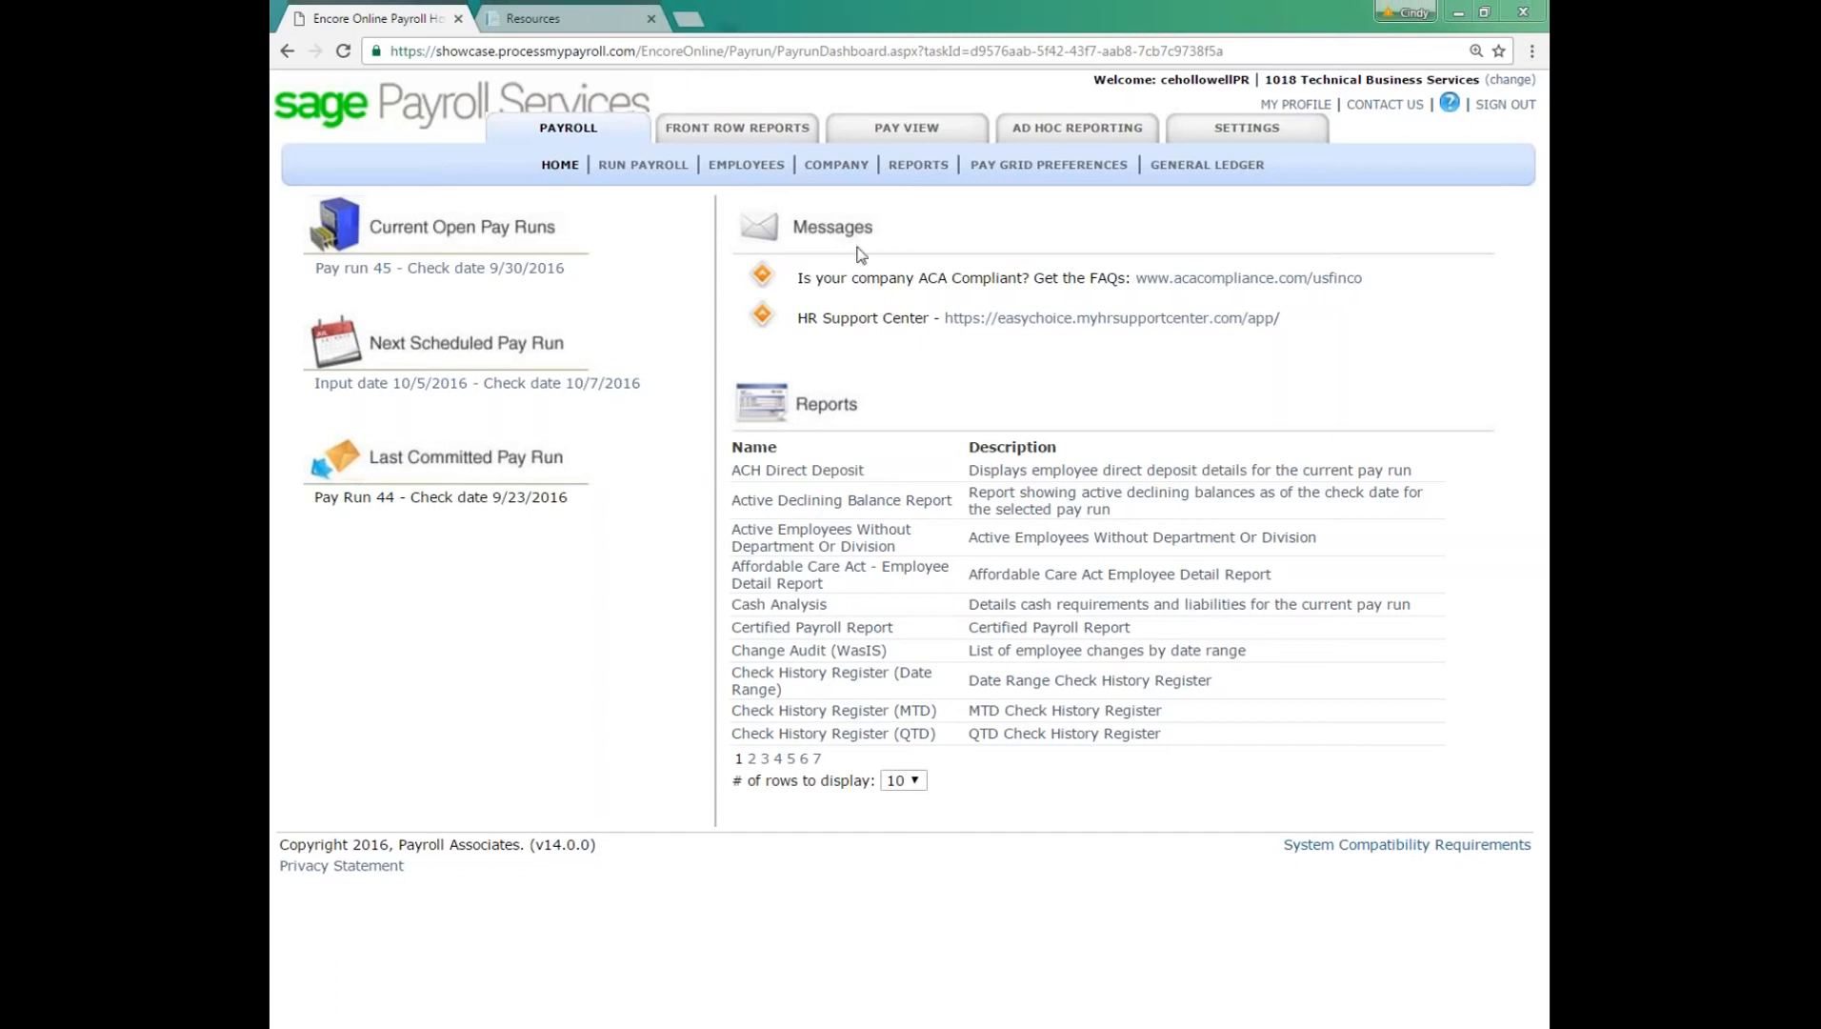
Step: Open the Employee List by DivDept ad hoc report and reduce the browser page zoom by one level
left_click(1094, 135)
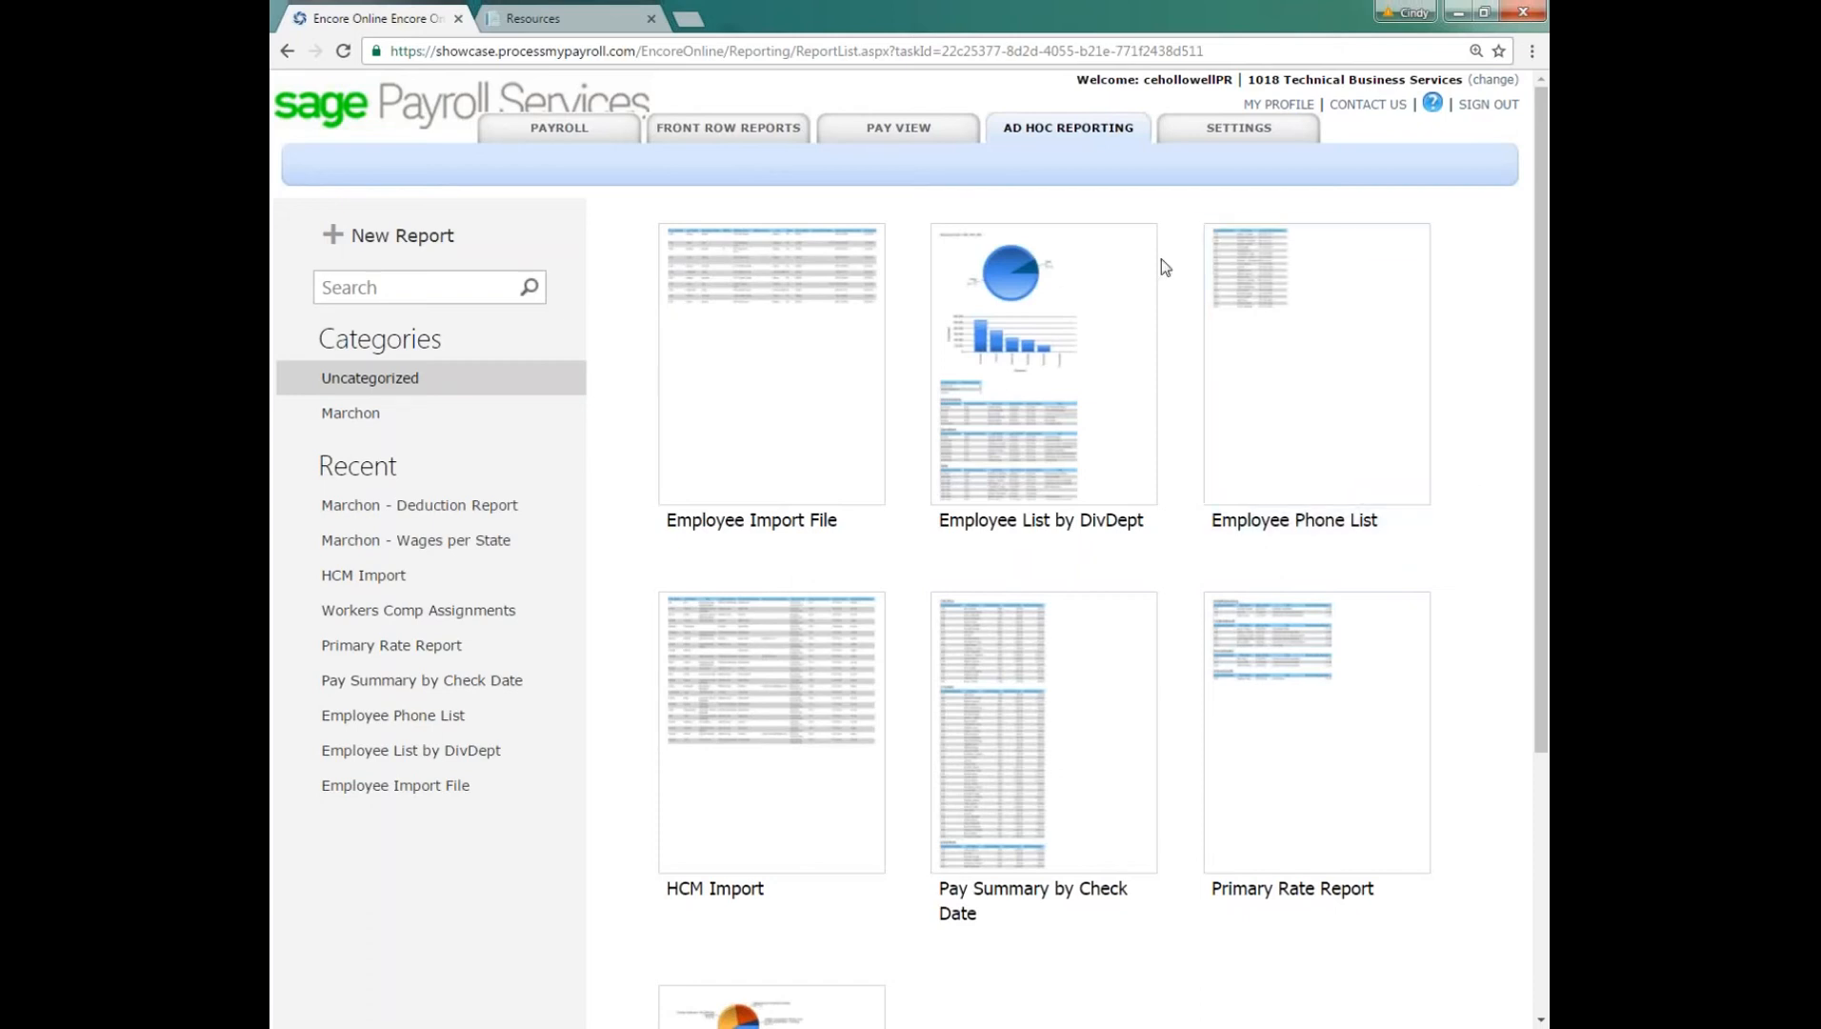
left_click(1019, 419)
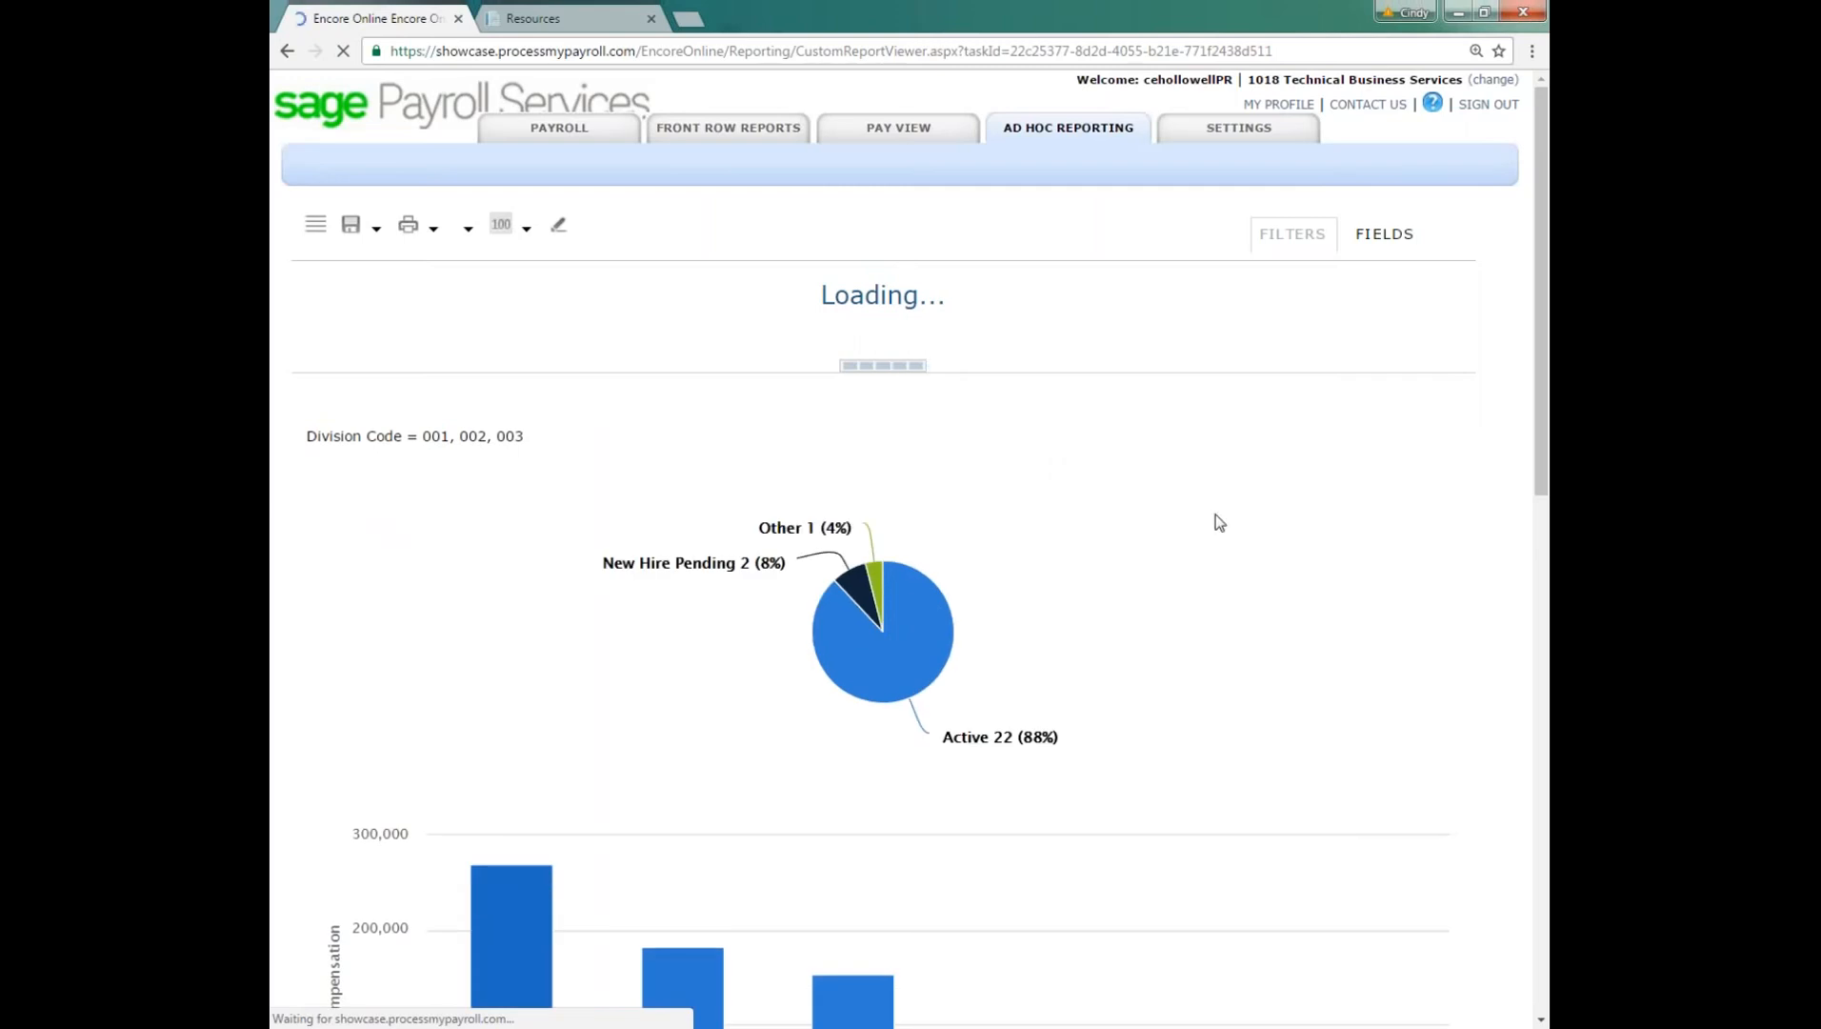
scroll(1224, 532, "down", 1)
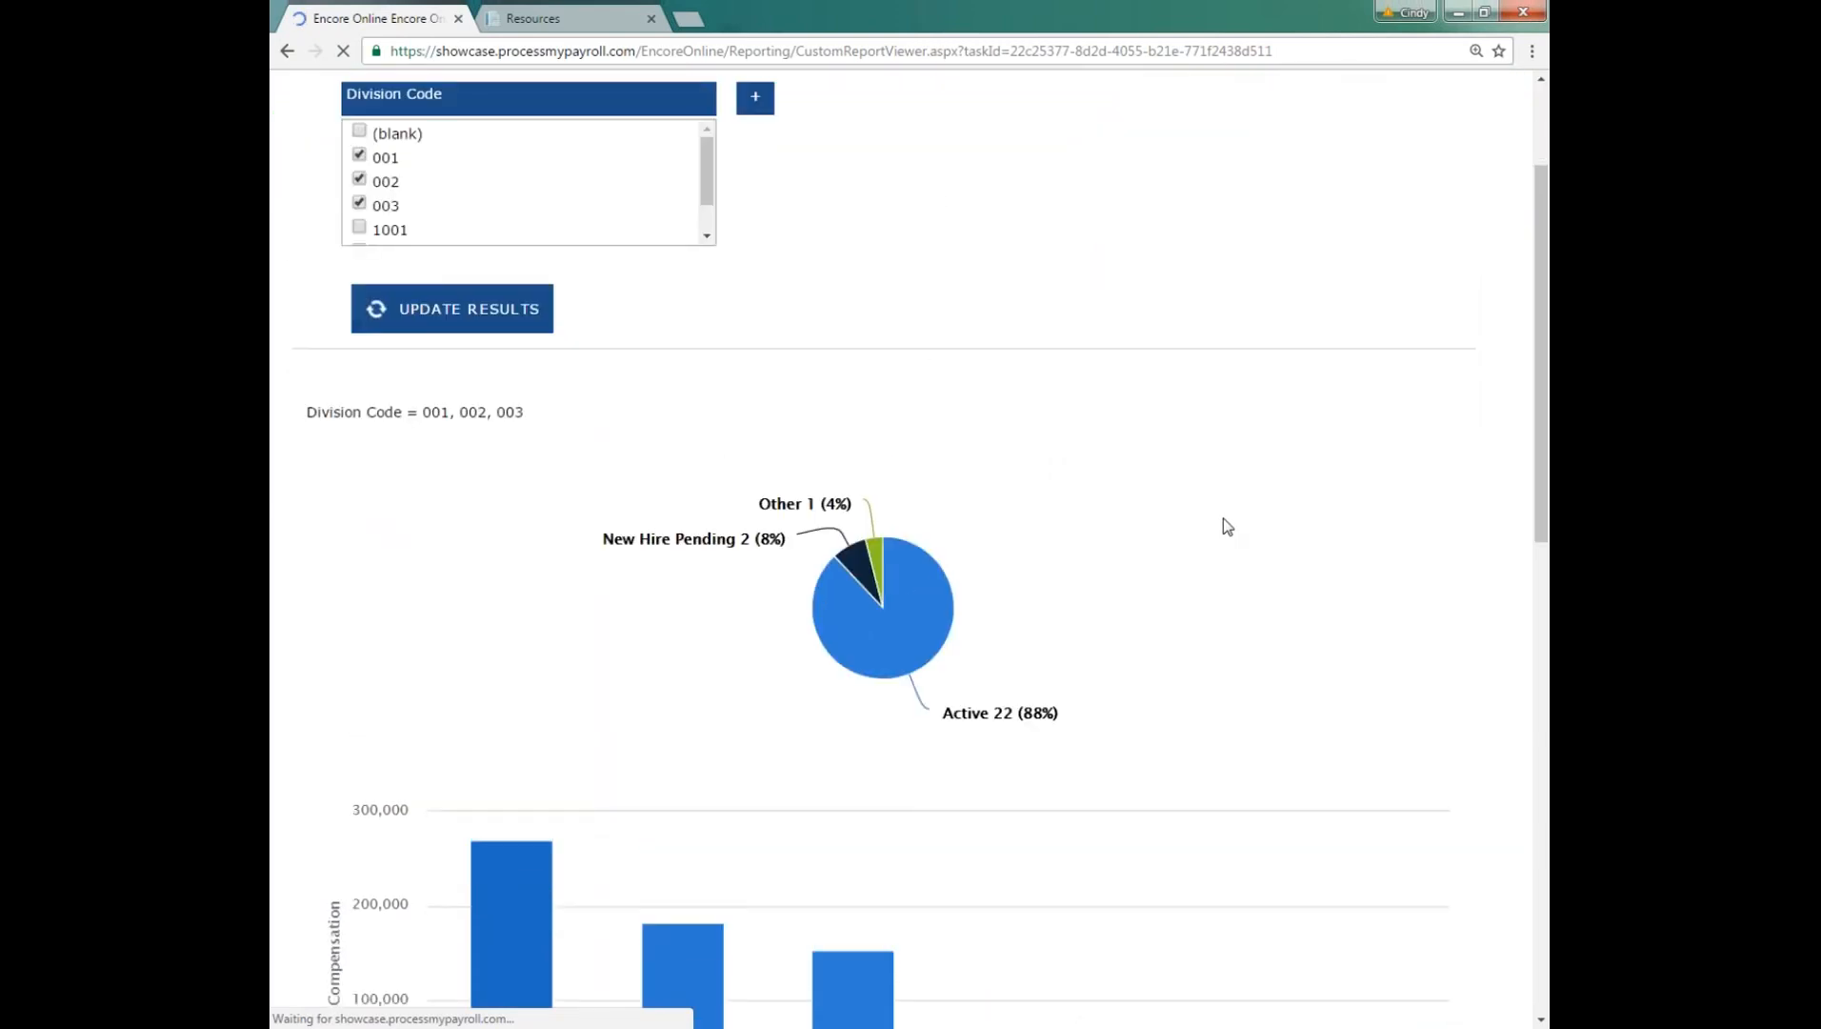
scroll(1224, 519, "up", 1)
left_click(1531, 51)
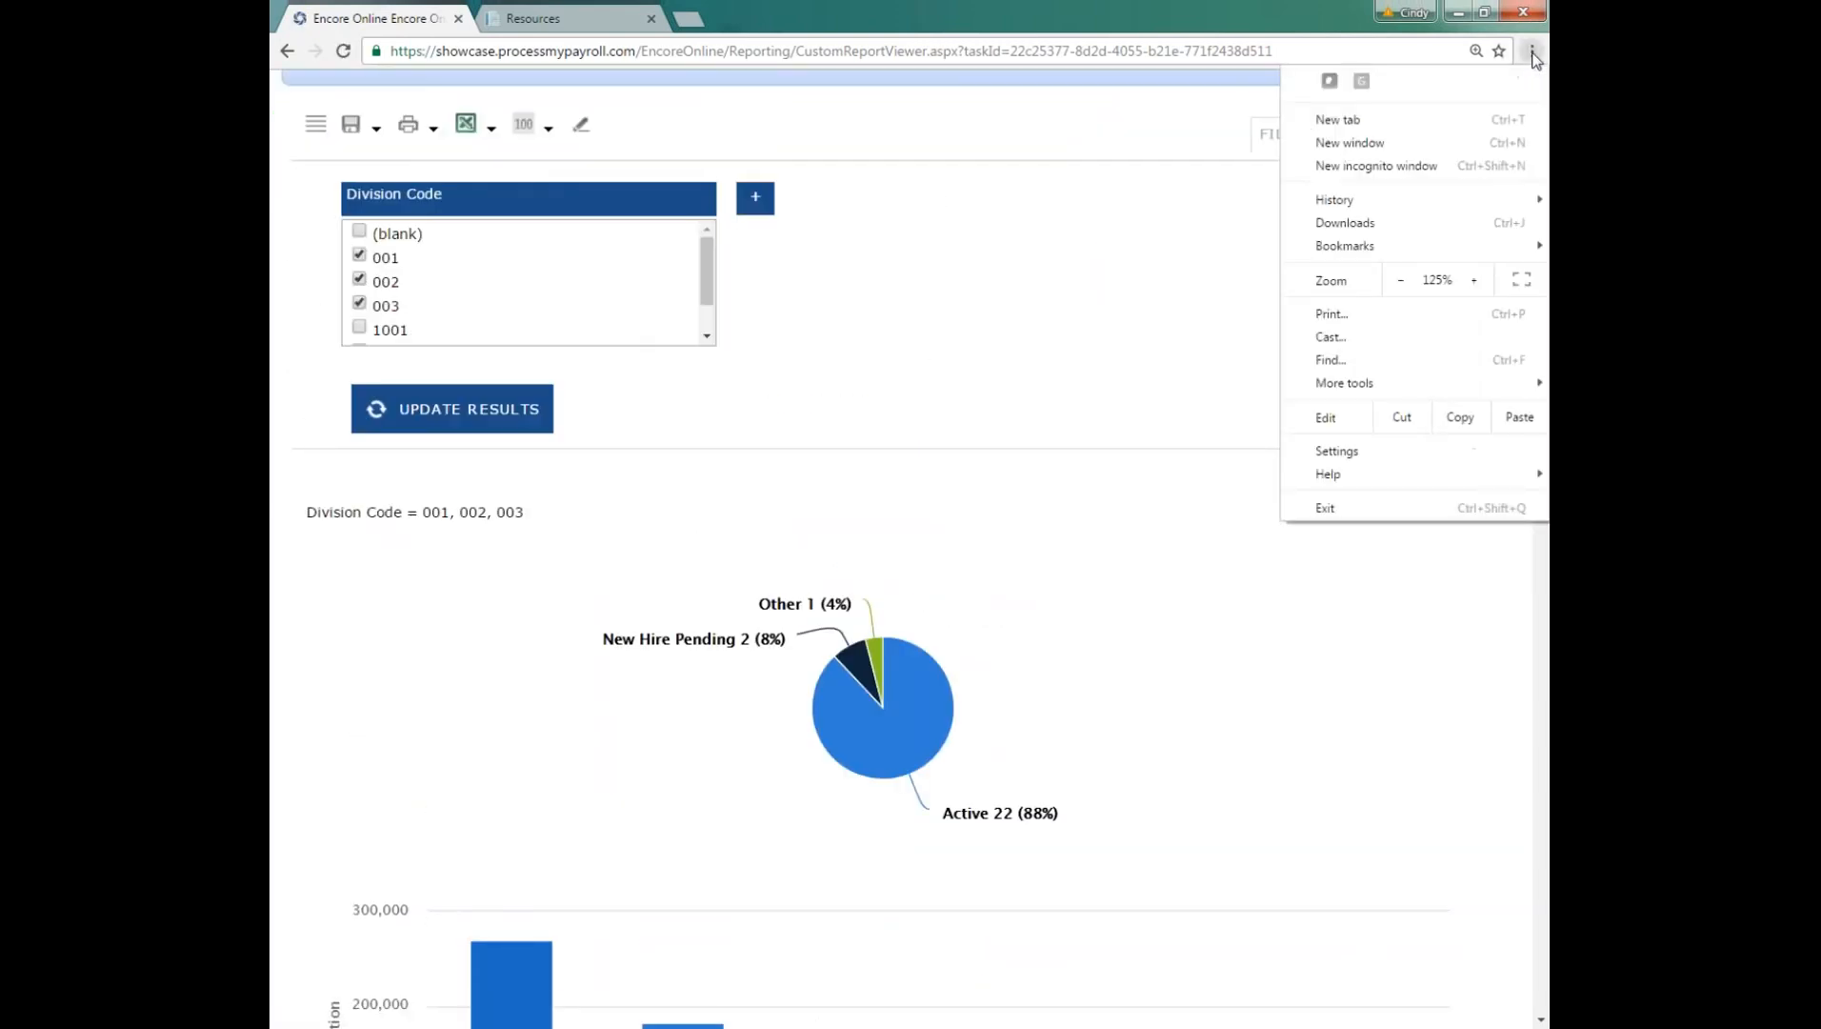
left_click(1402, 277)
left_click(1275, 678)
Step: Examine the report's employee status pie chart, department compensation chart, location counts and employee tables by division
scroll(1272, 674, "down", 2)
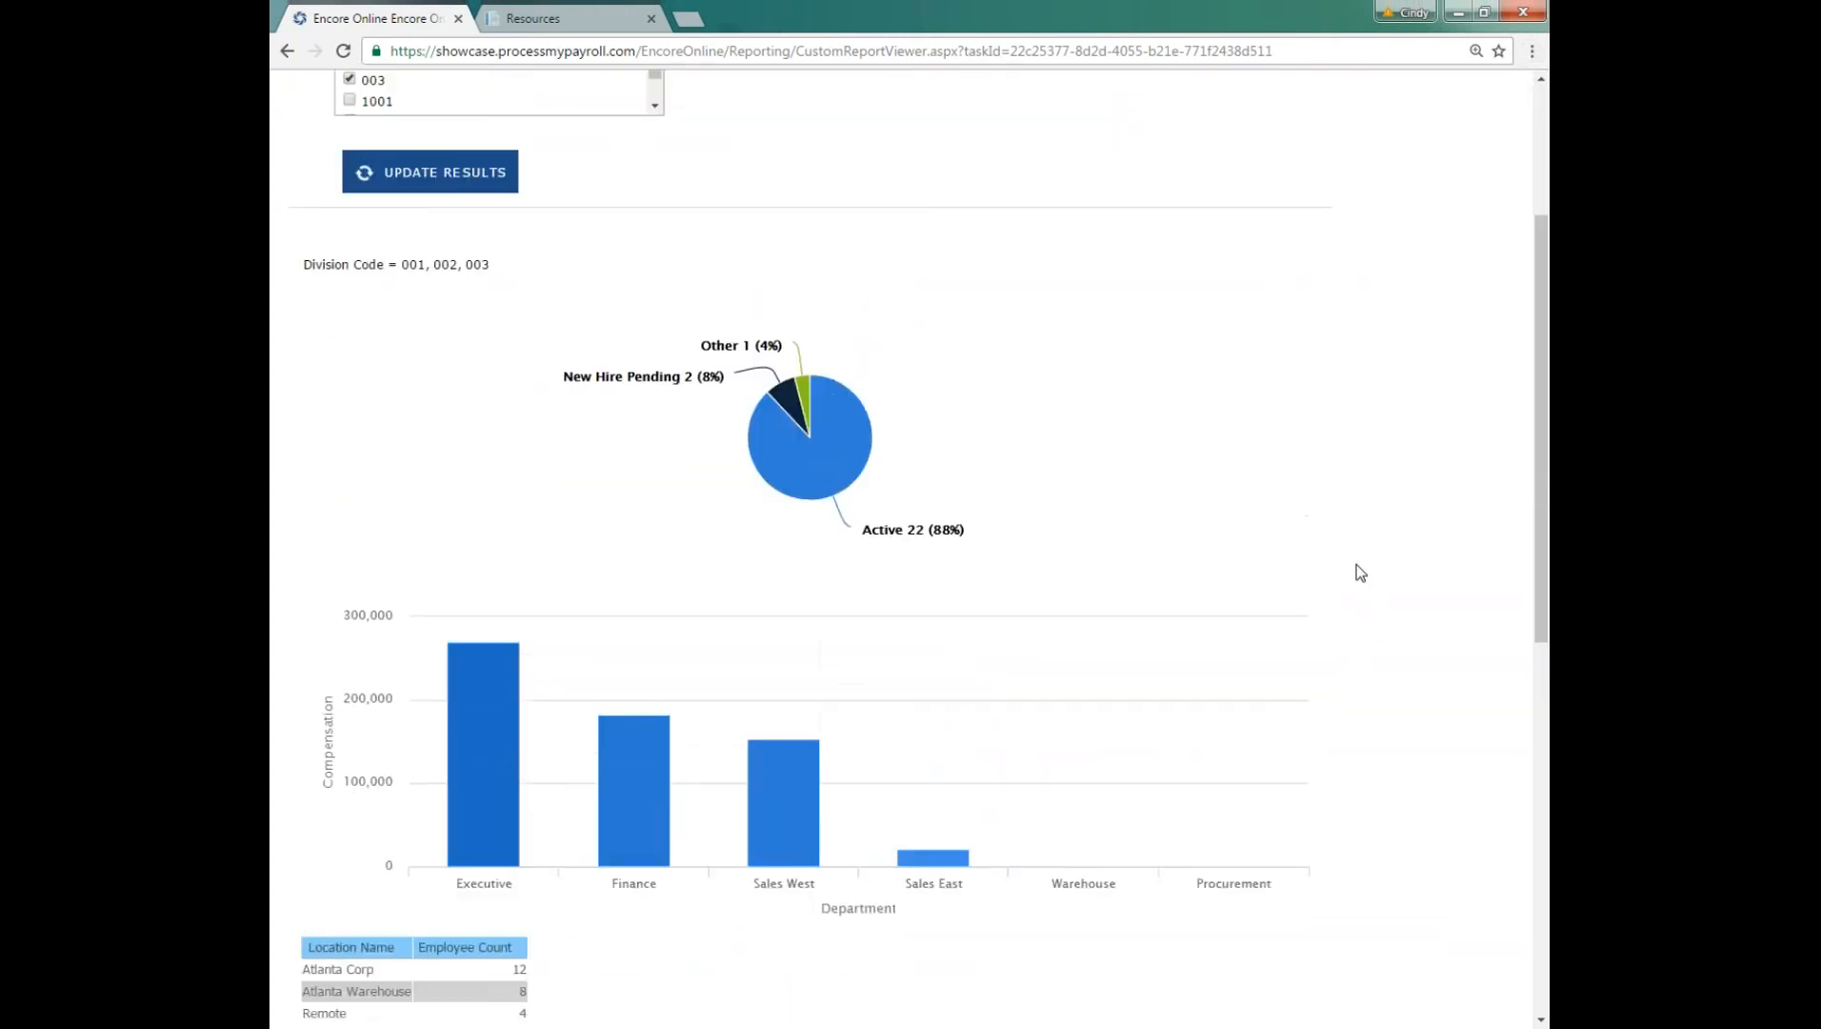
scroll(1353, 581, "down", 4)
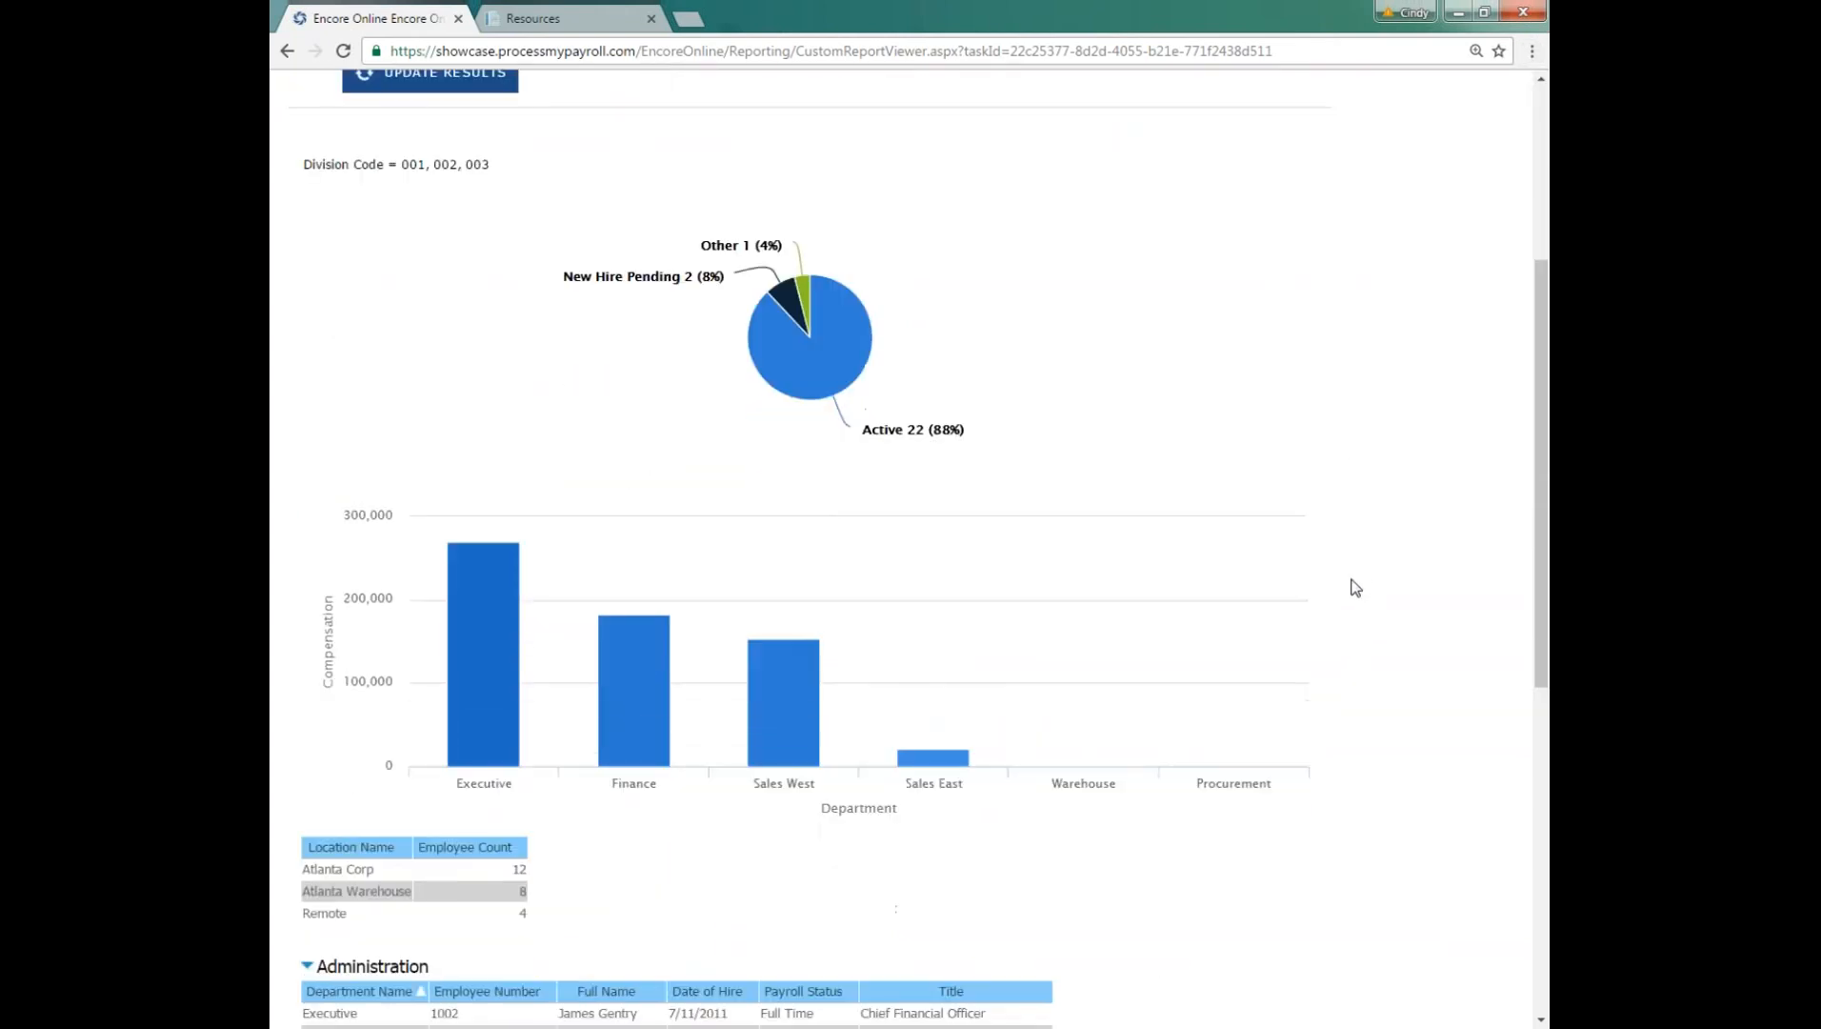
scroll(1341, 609, "down", 4)
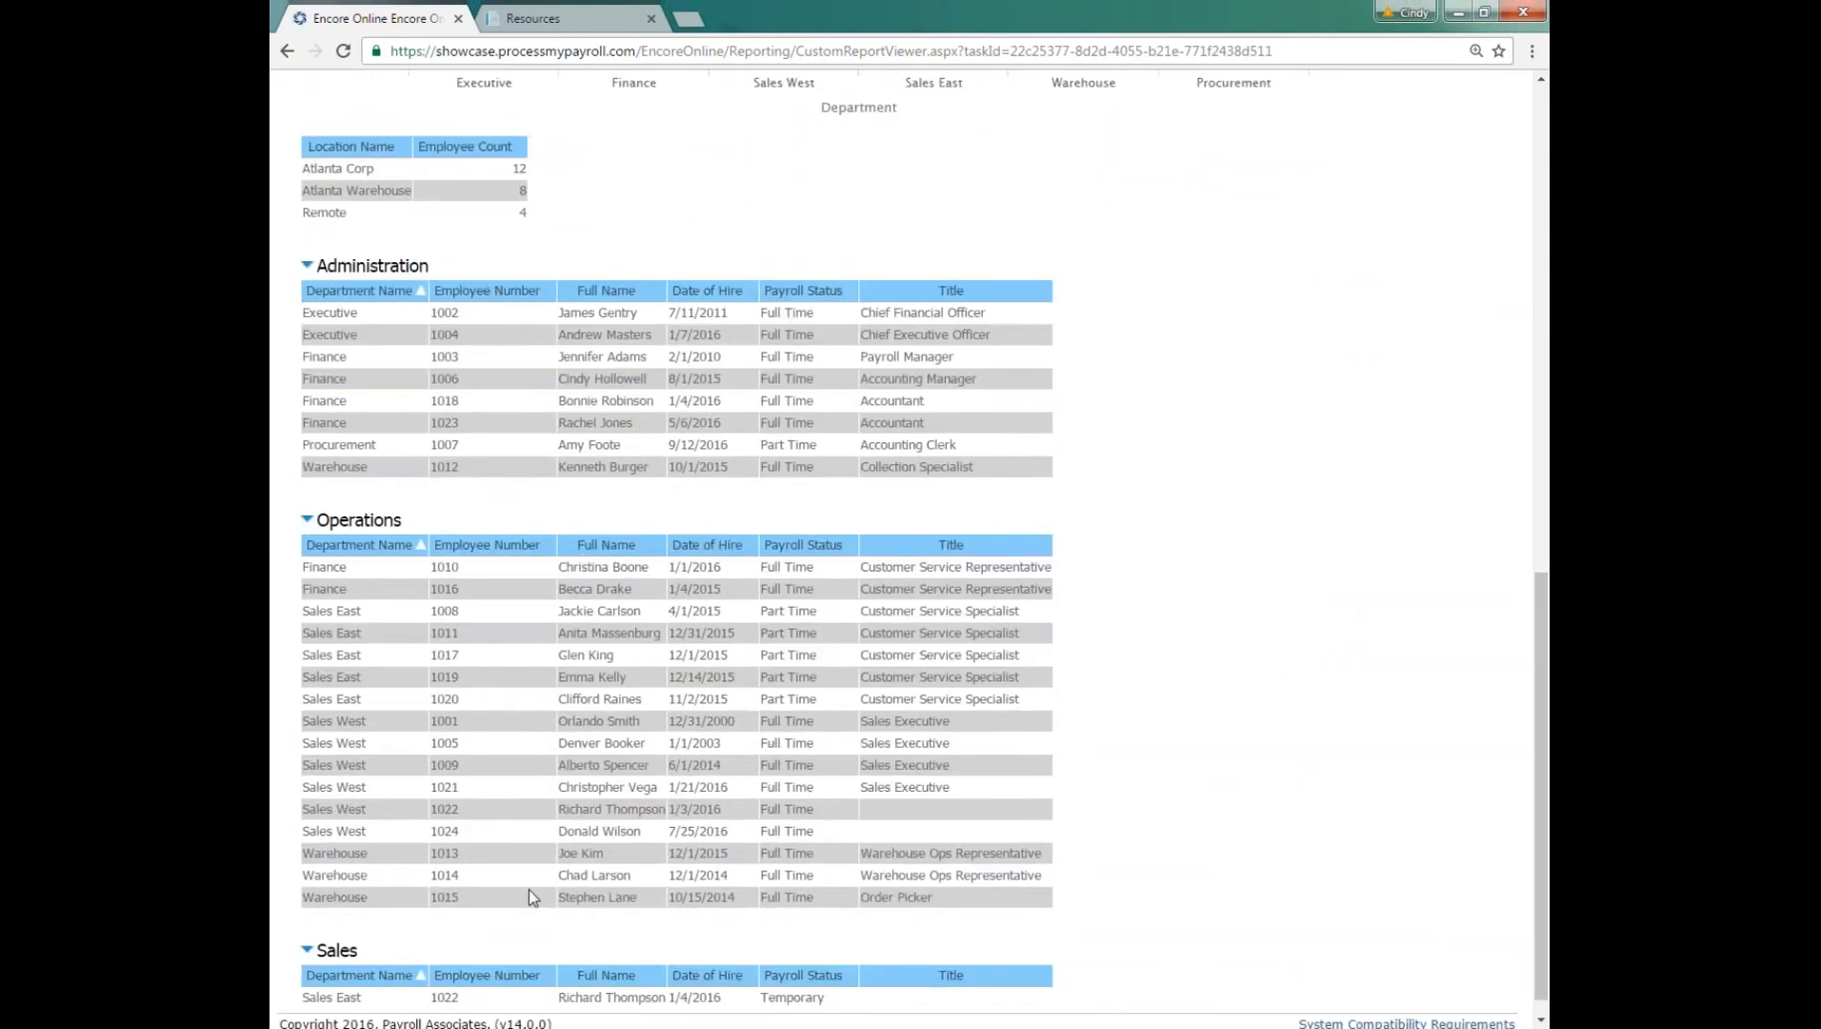
scroll(570, 516, "up", 3)
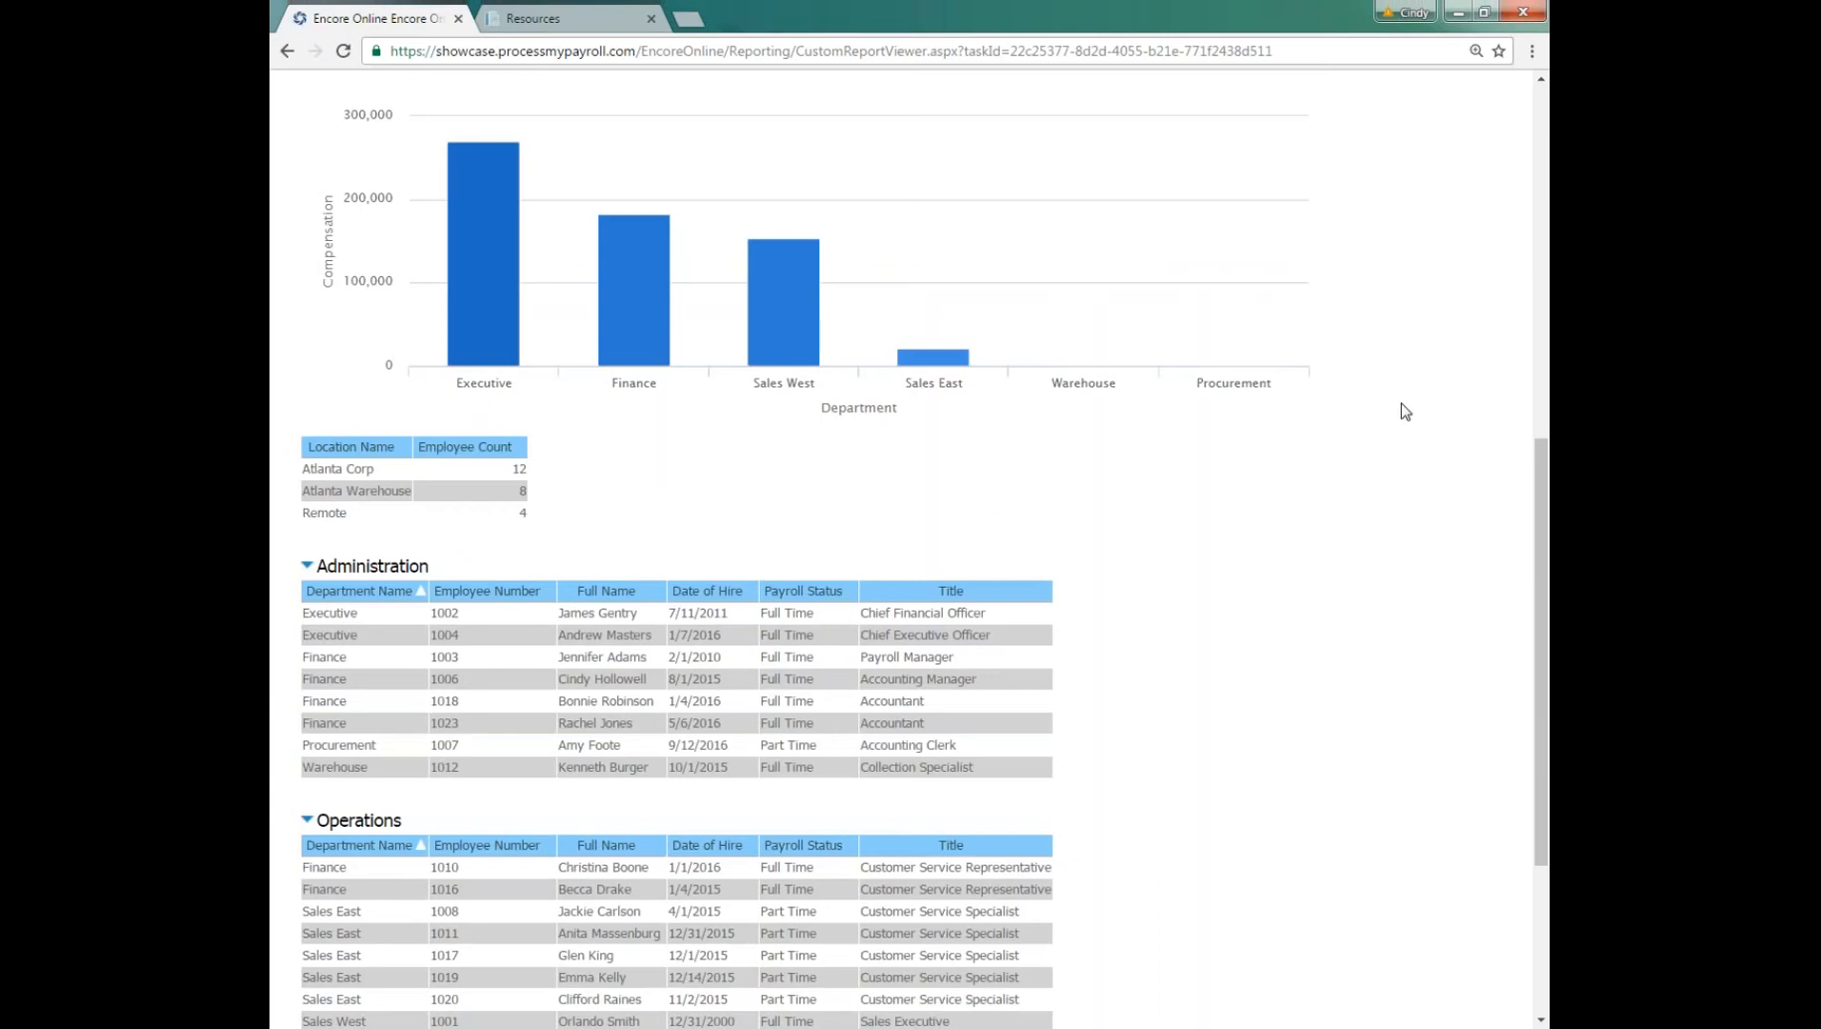
scroll(1405, 411, "up", 2)
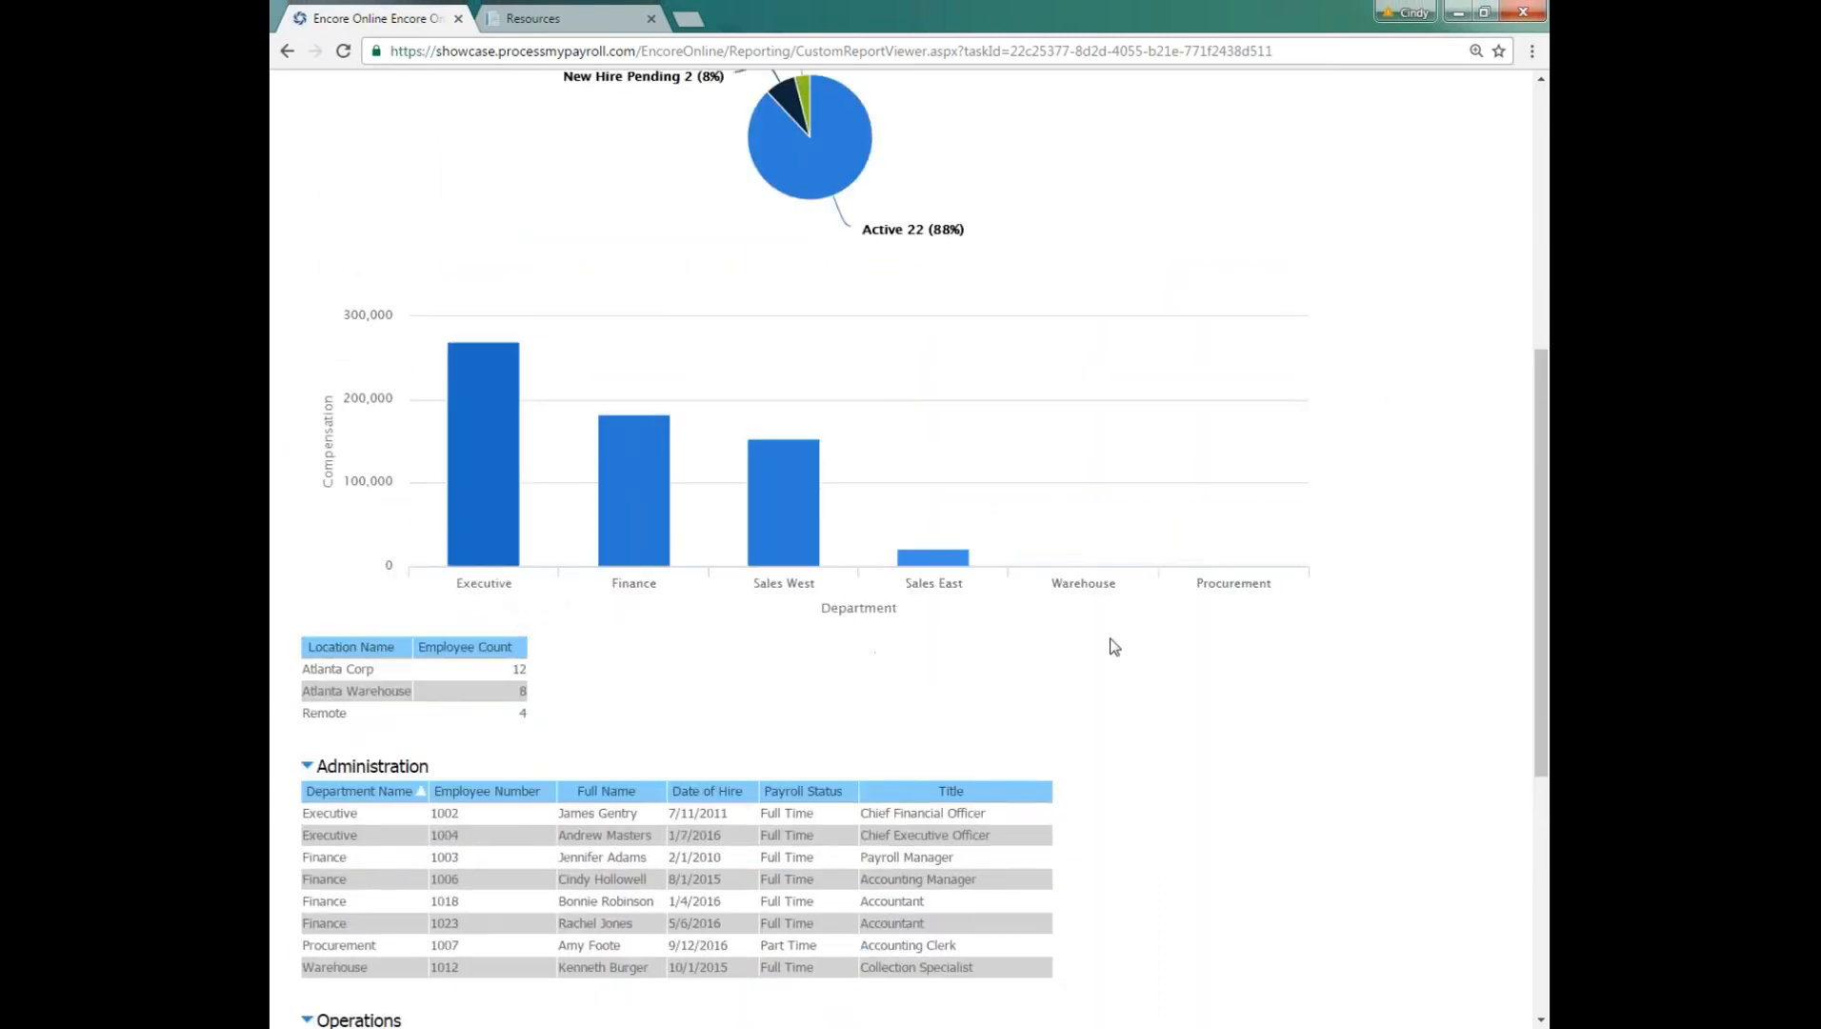
scroll(1409, 514, "up", 3)
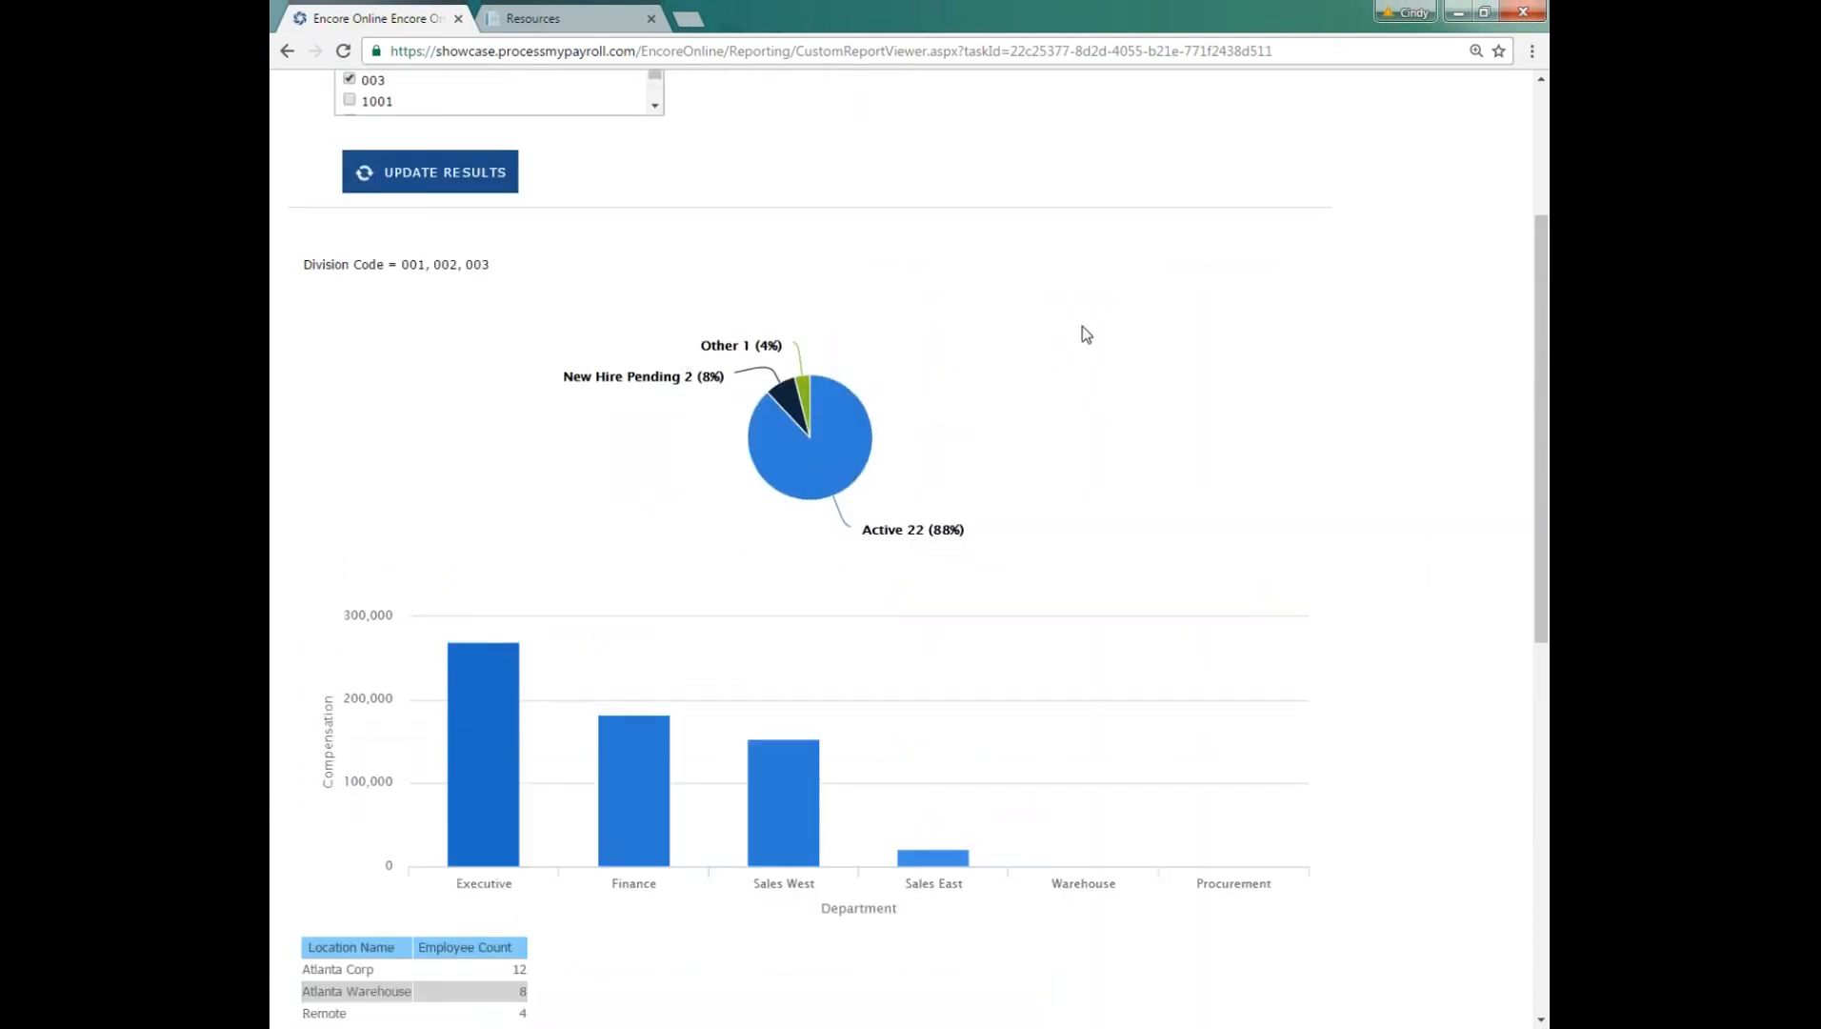
scroll(1081, 330, "up", 1)
scroll(1086, 328, "up", 2)
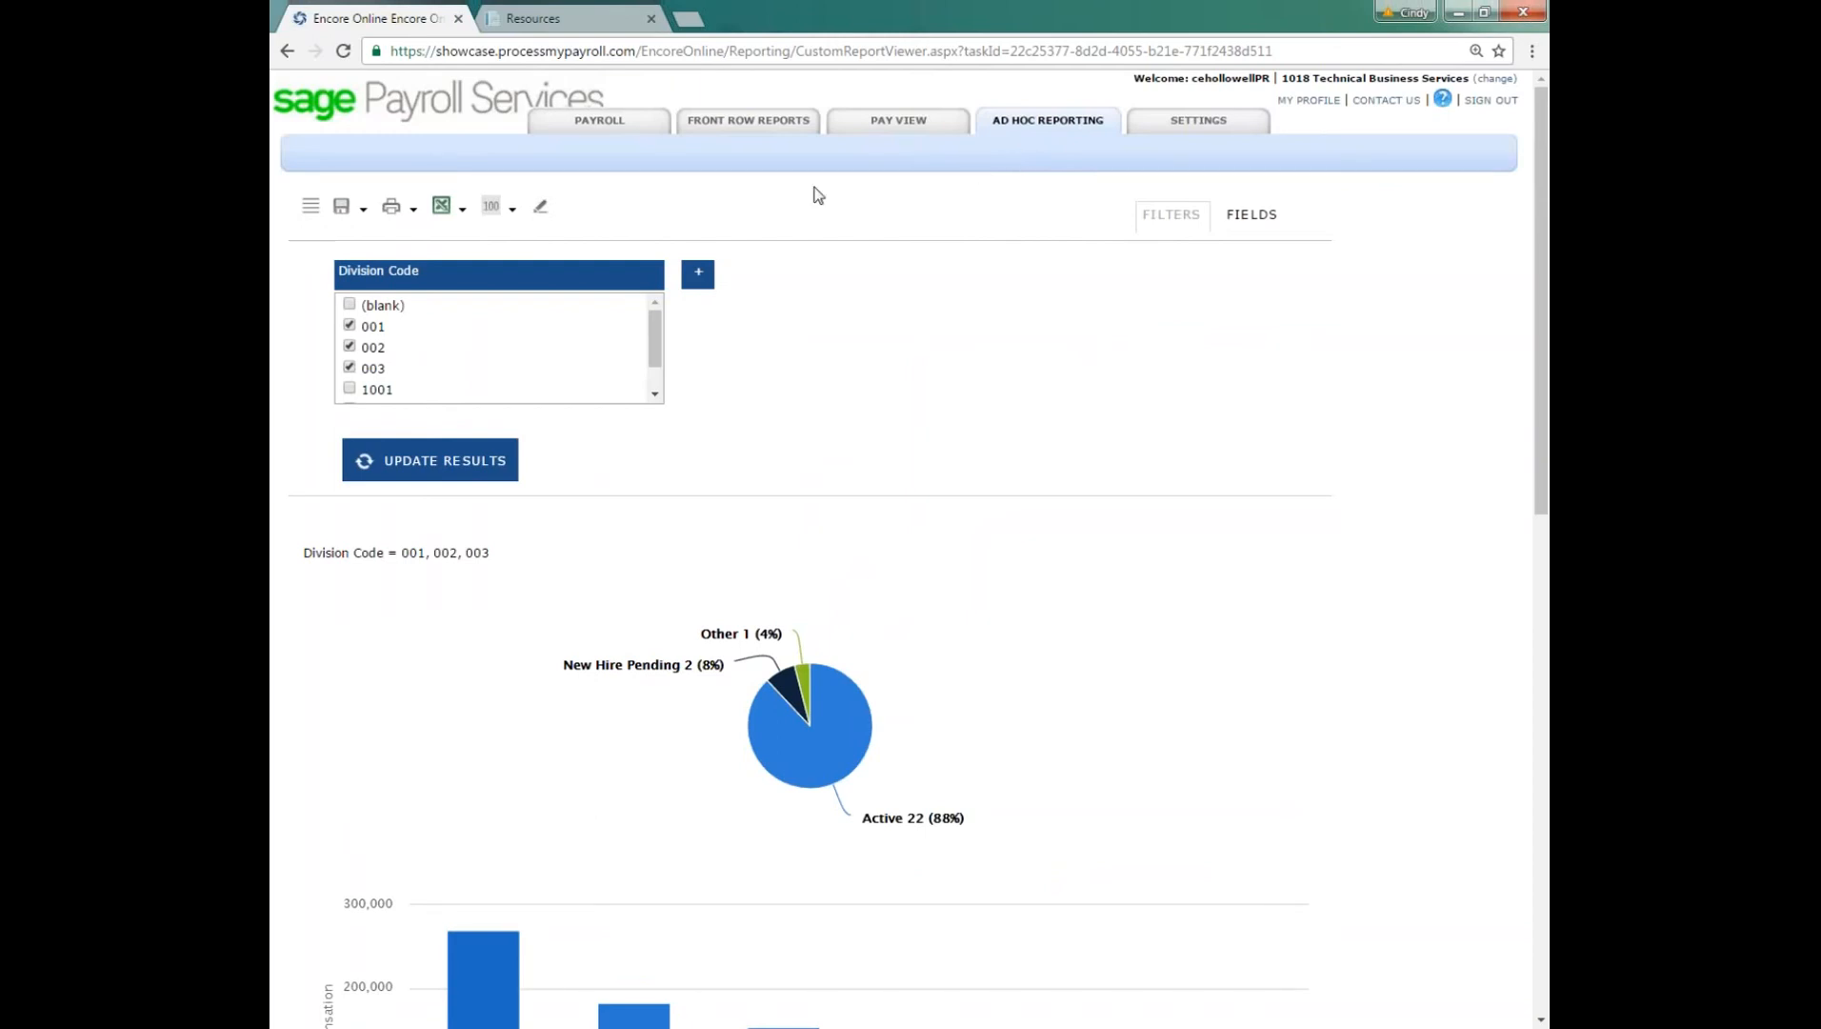
Step: Review the report's export formats without exporting, and return to the payroll home page
left_click(463, 211)
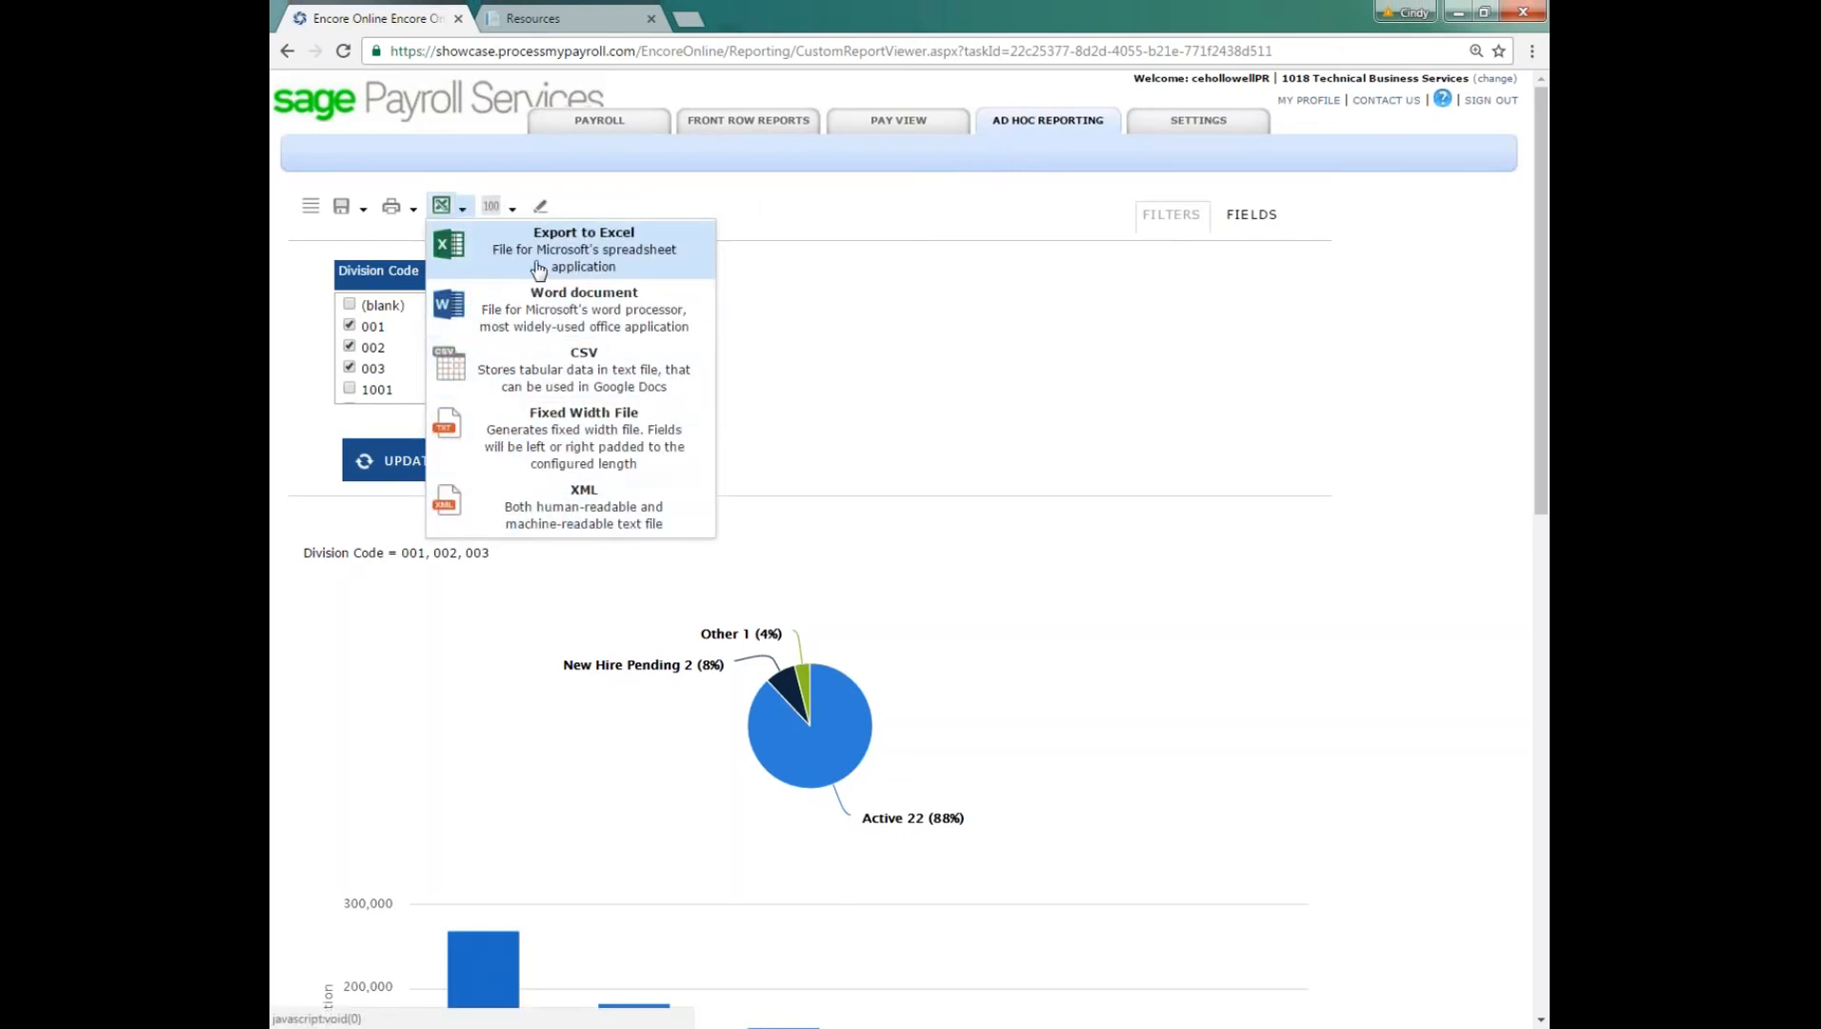
left_click(854, 211)
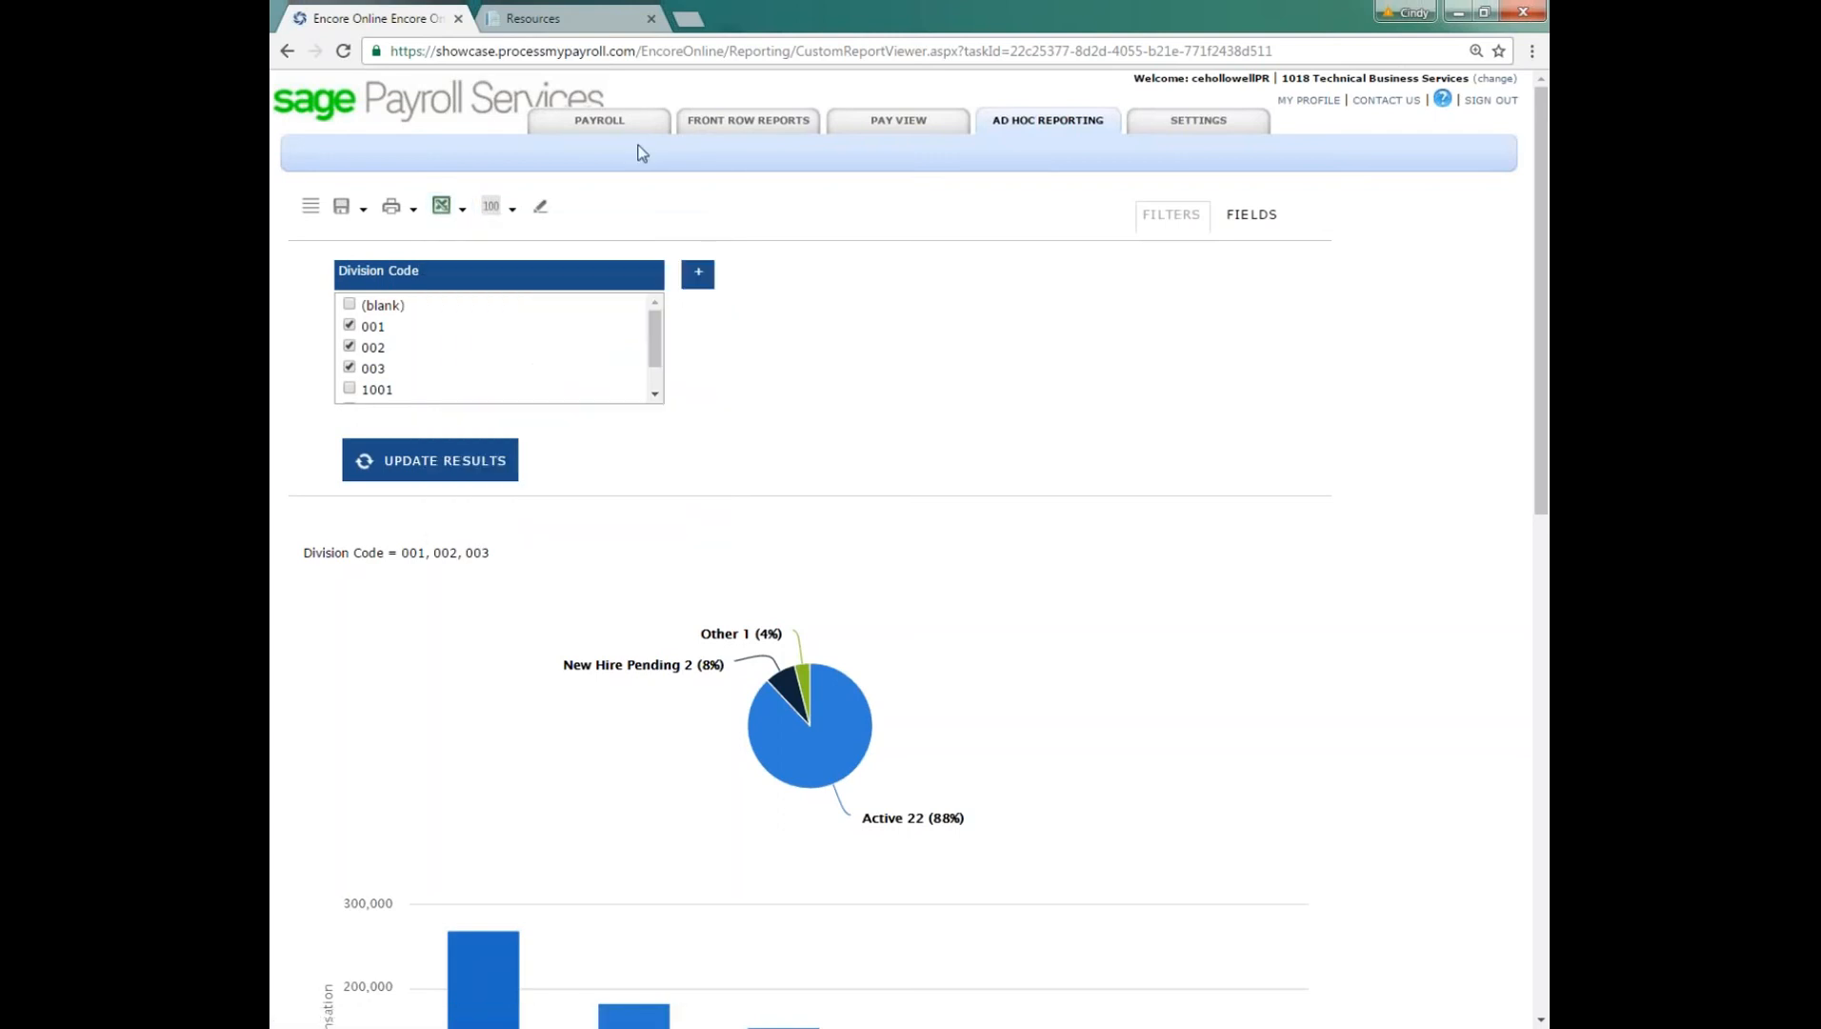
left_click(601, 125)
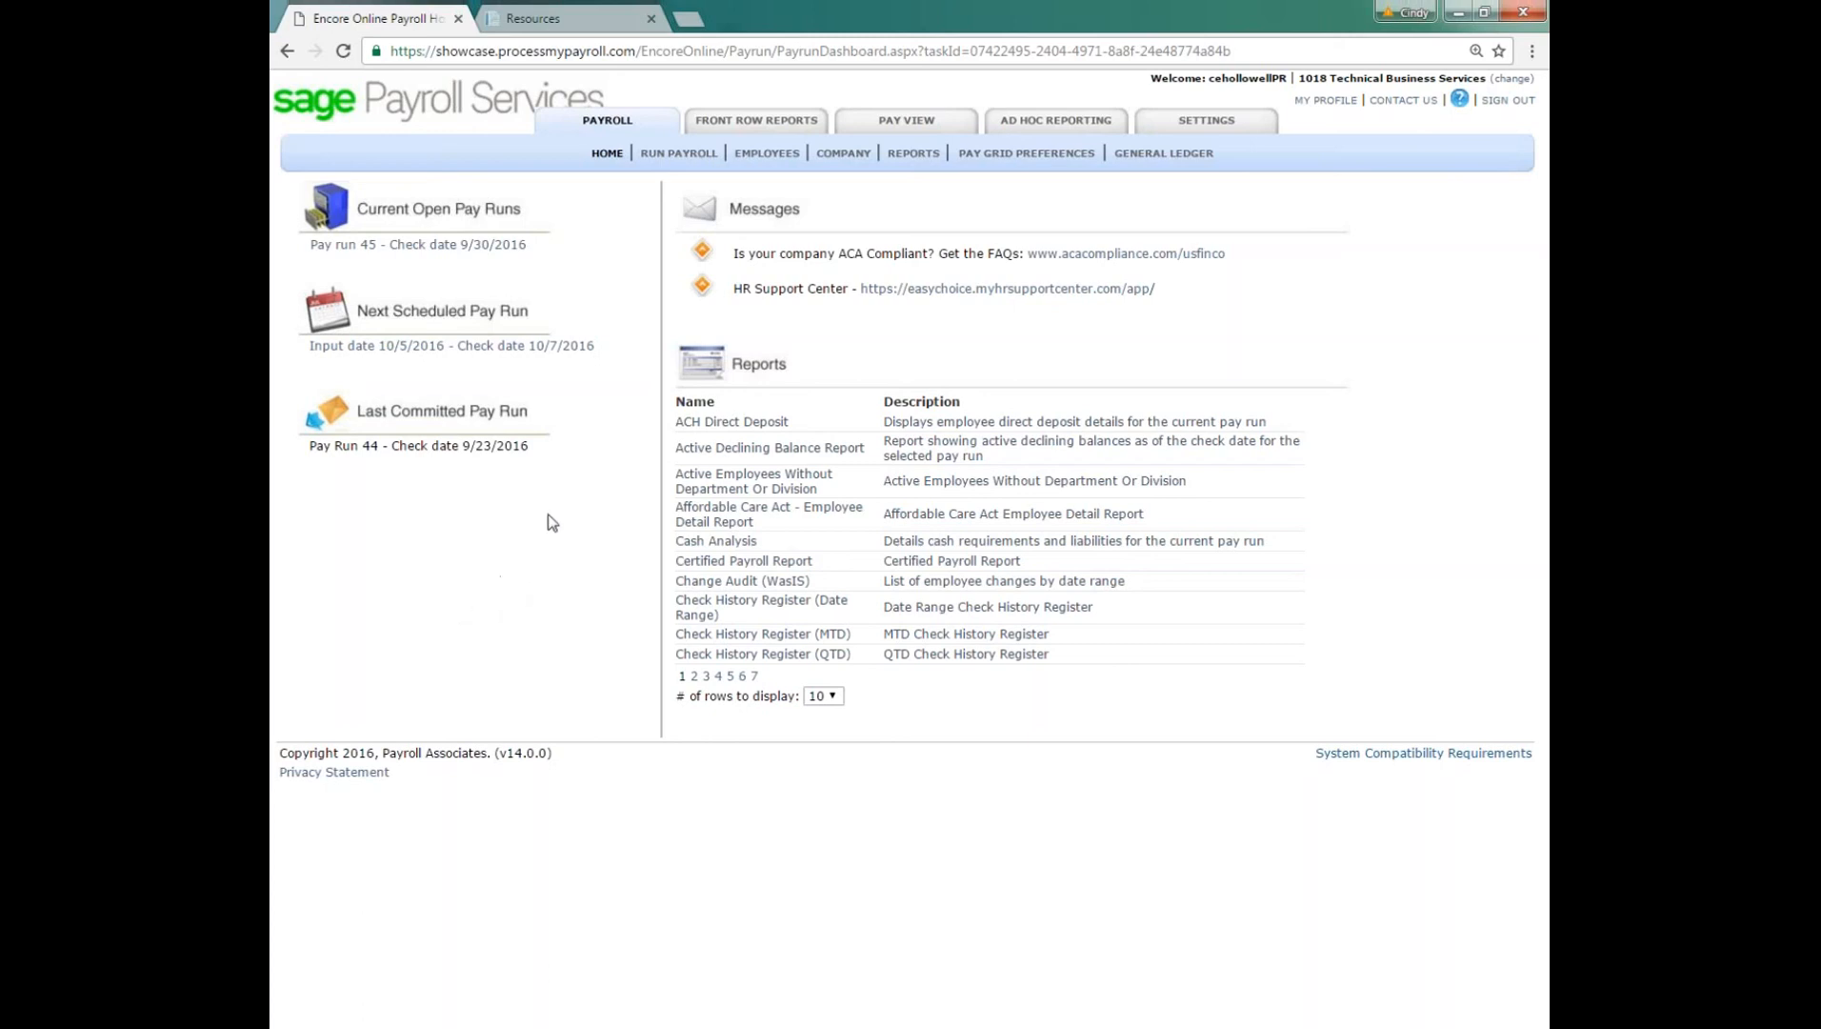
Step: Open the first listed user's account settings, review the Add New Employee, Submit Pay Run and Pay Run Data Entry permissions, and return to payroll
left_click(1208, 124)
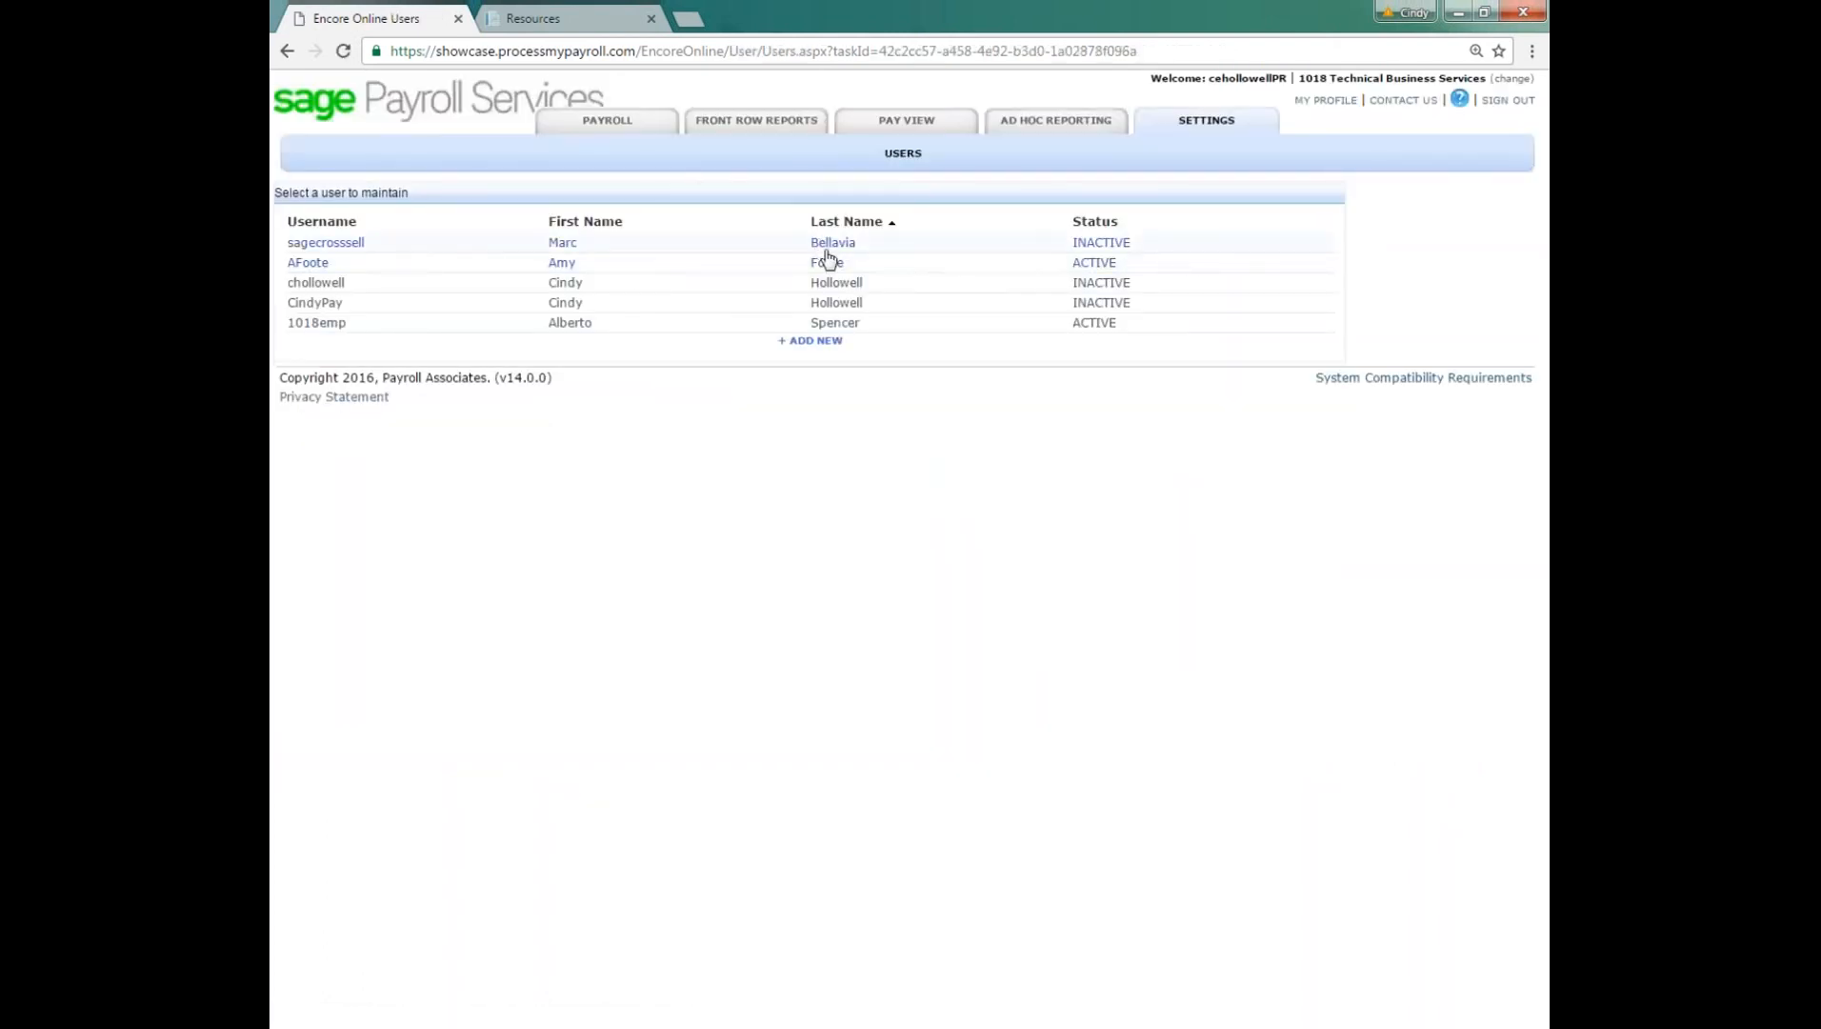
left_click(846, 246)
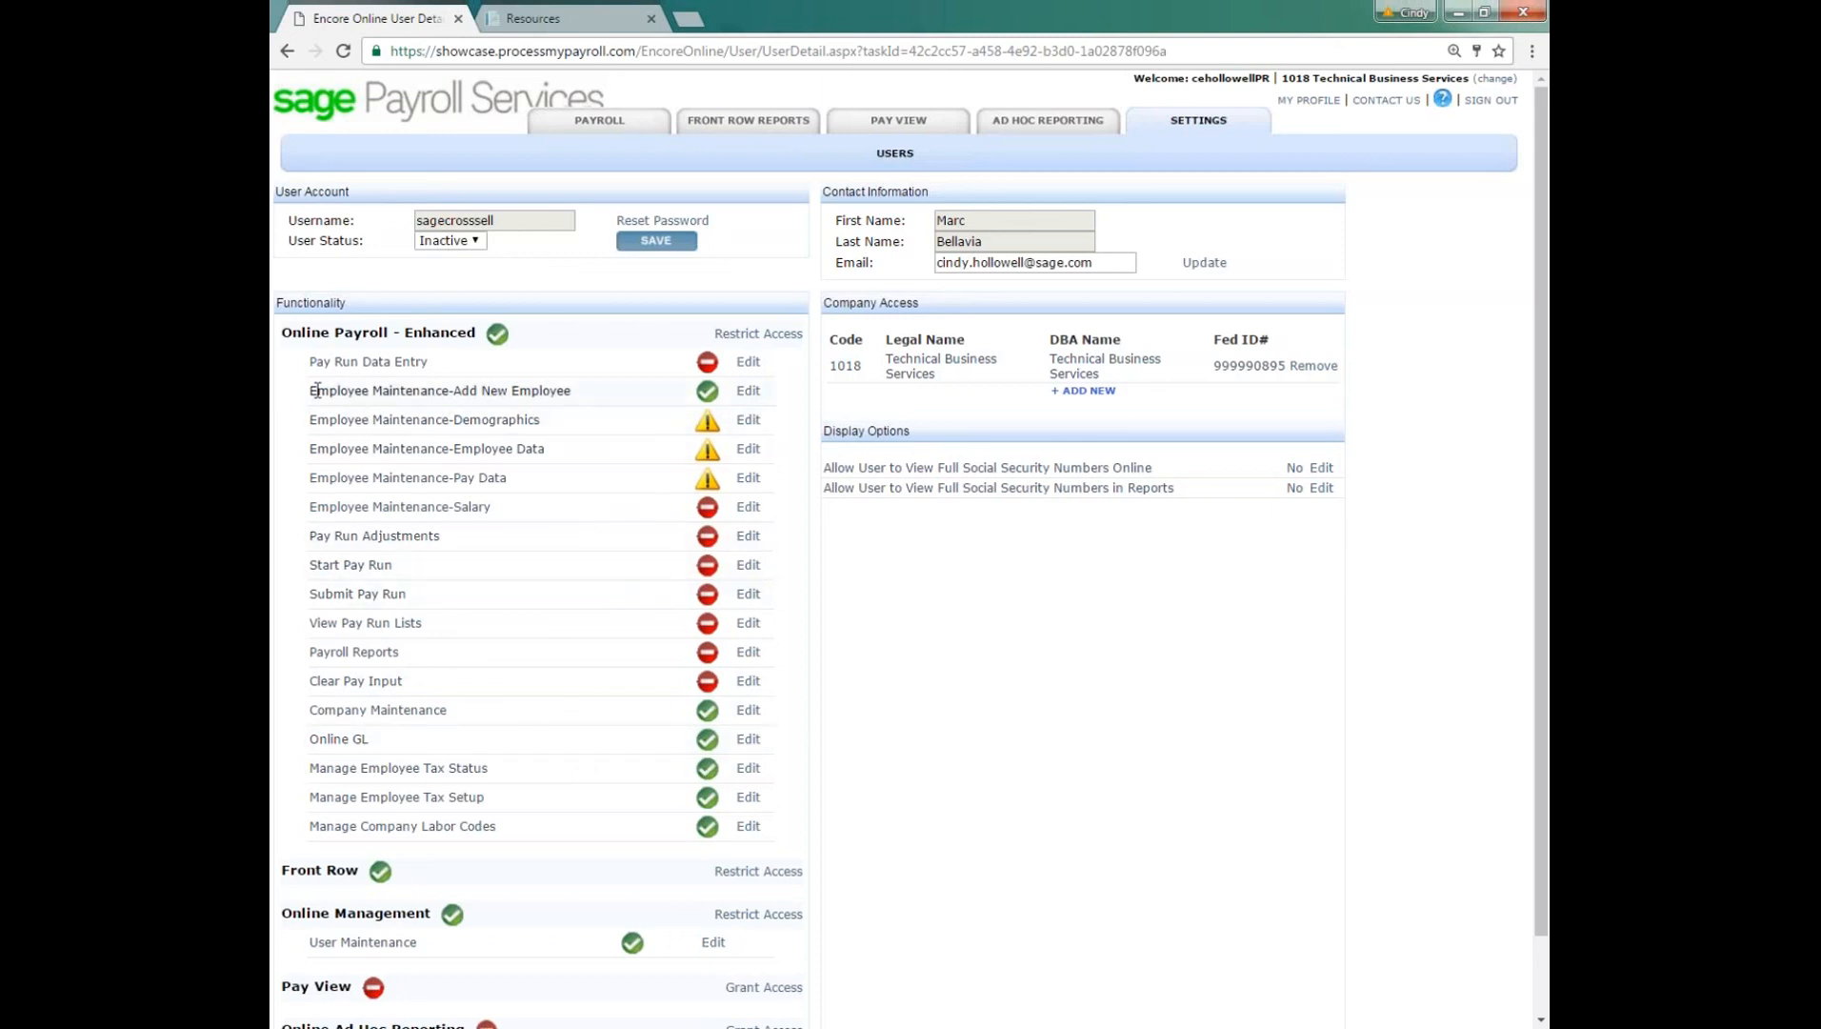
left_click_drag(311, 390, 576, 390)
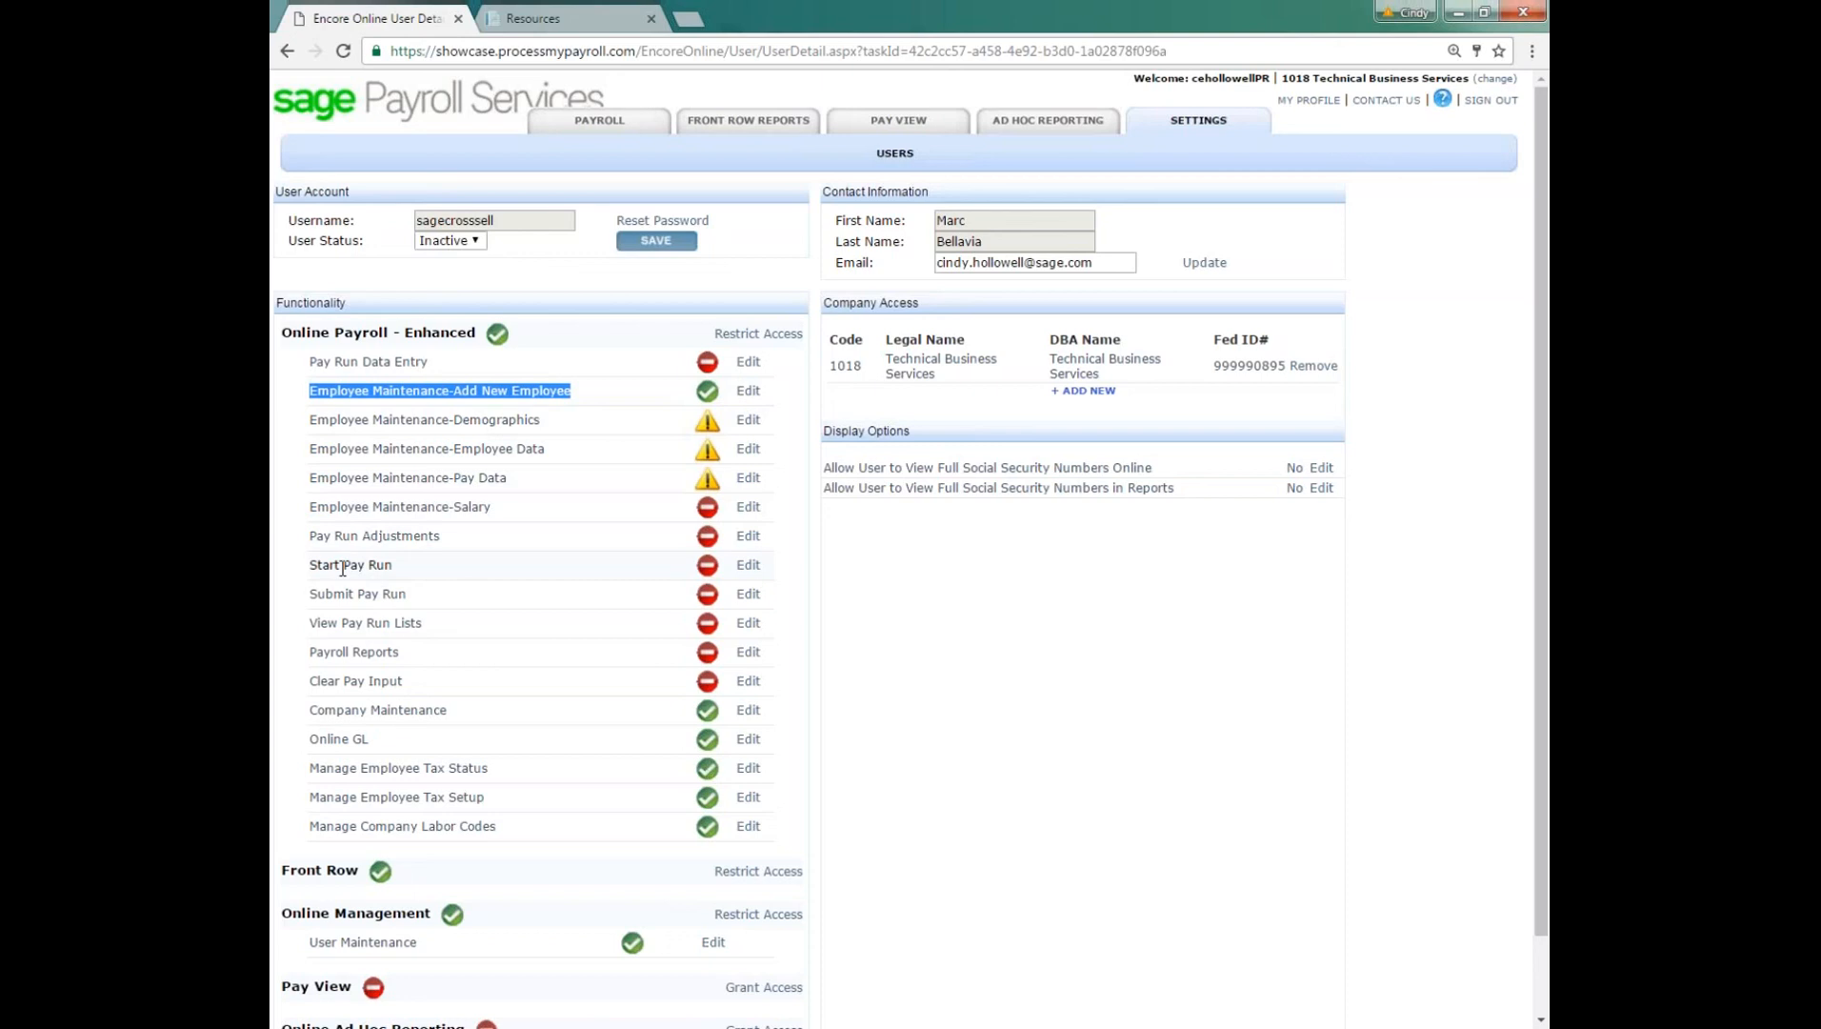
left_click_drag(311, 569, 409, 595)
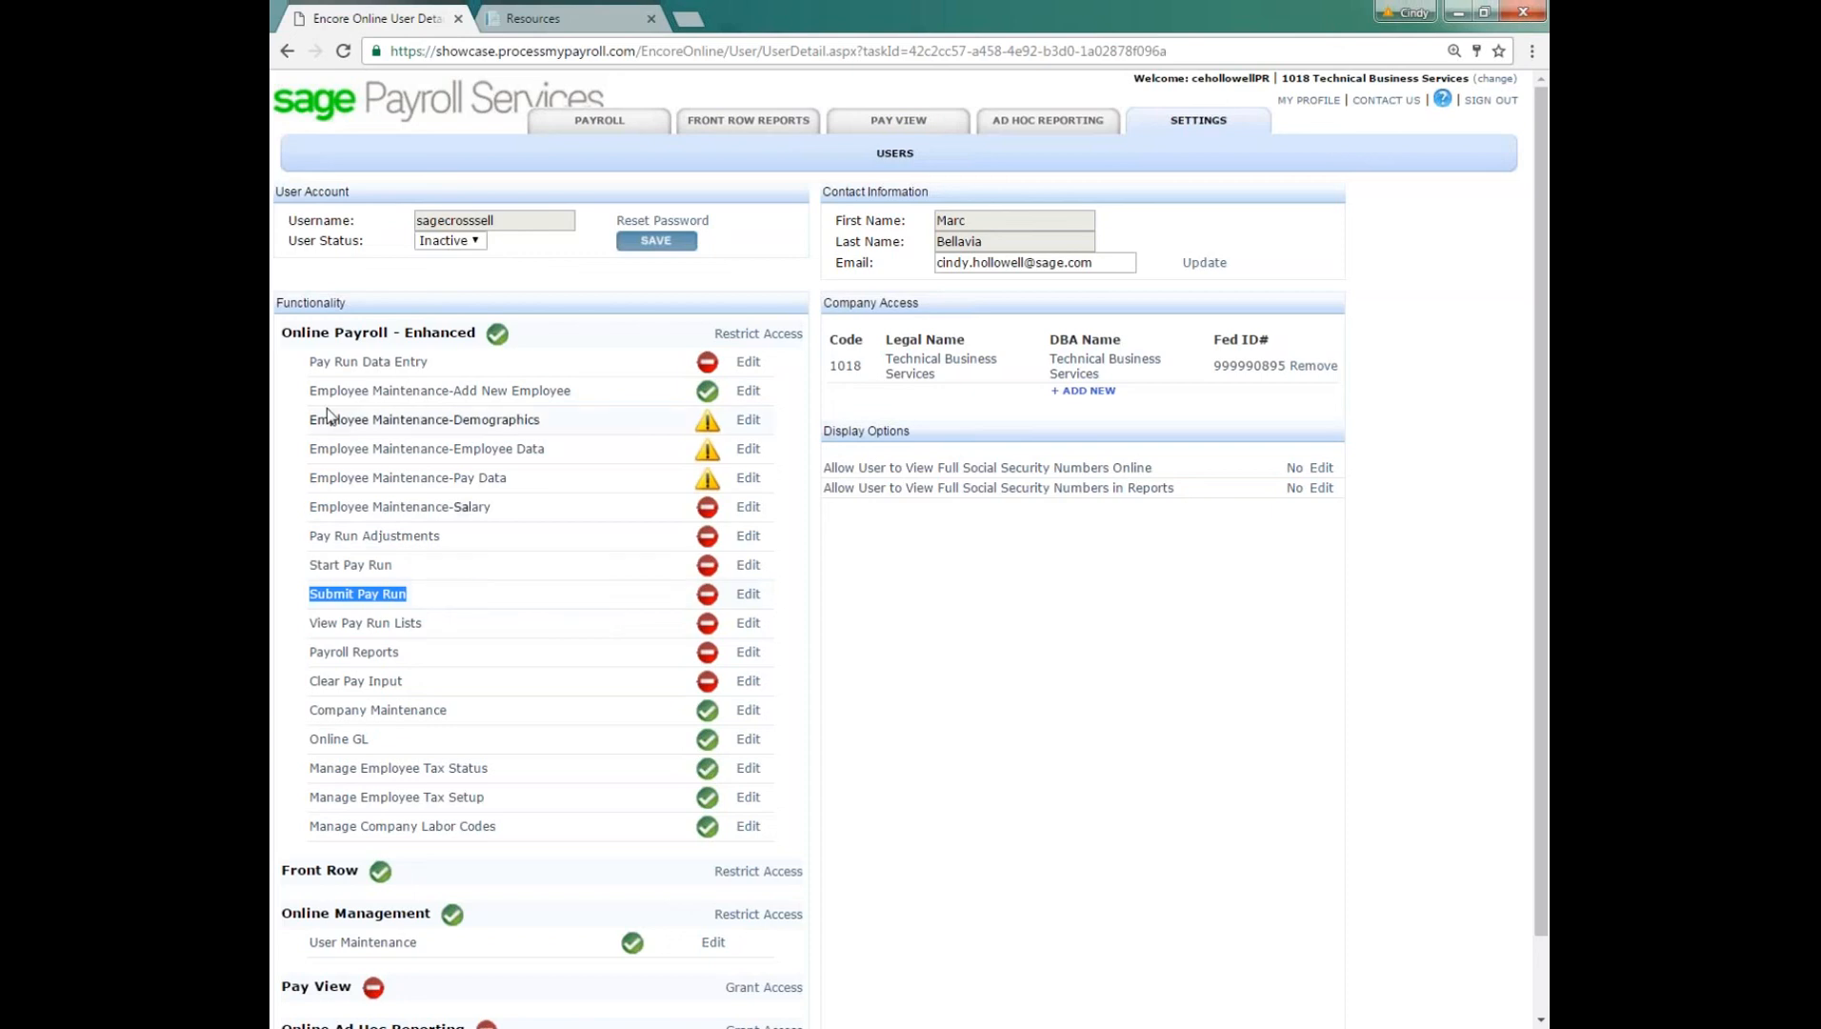
left_click_drag(309, 362, 448, 364)
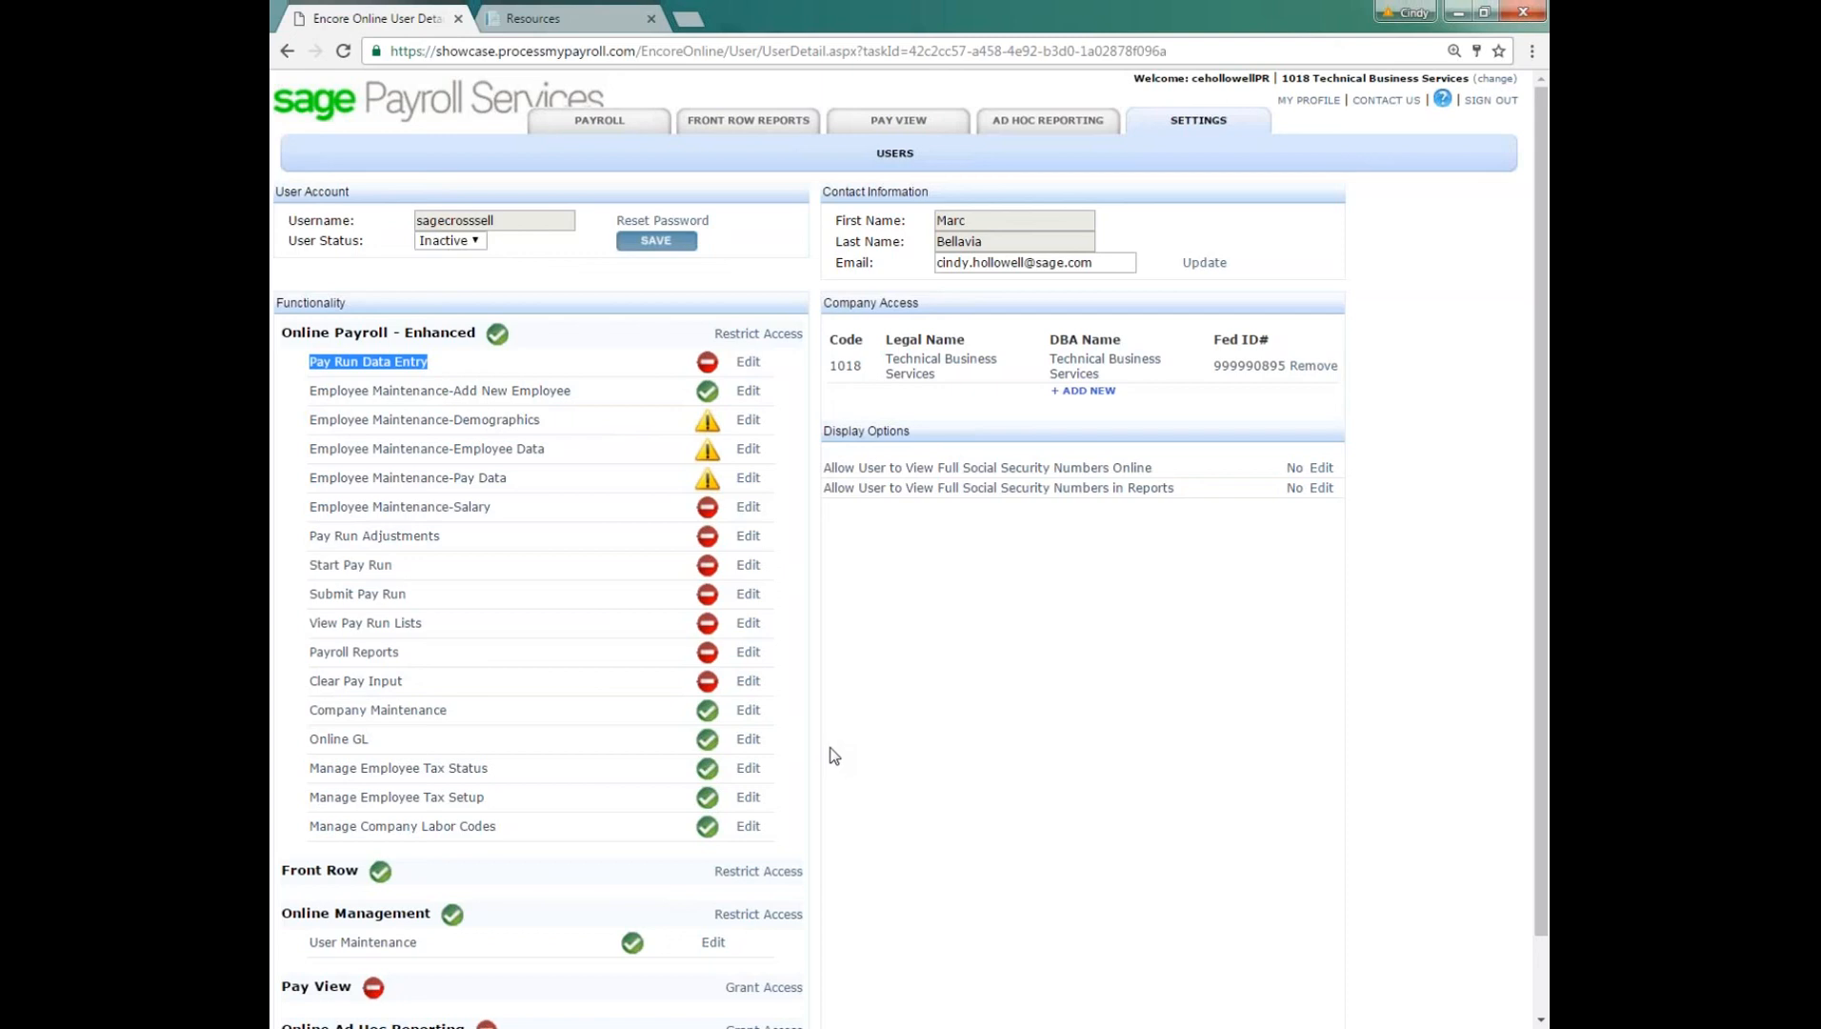
left_click(601, 121)
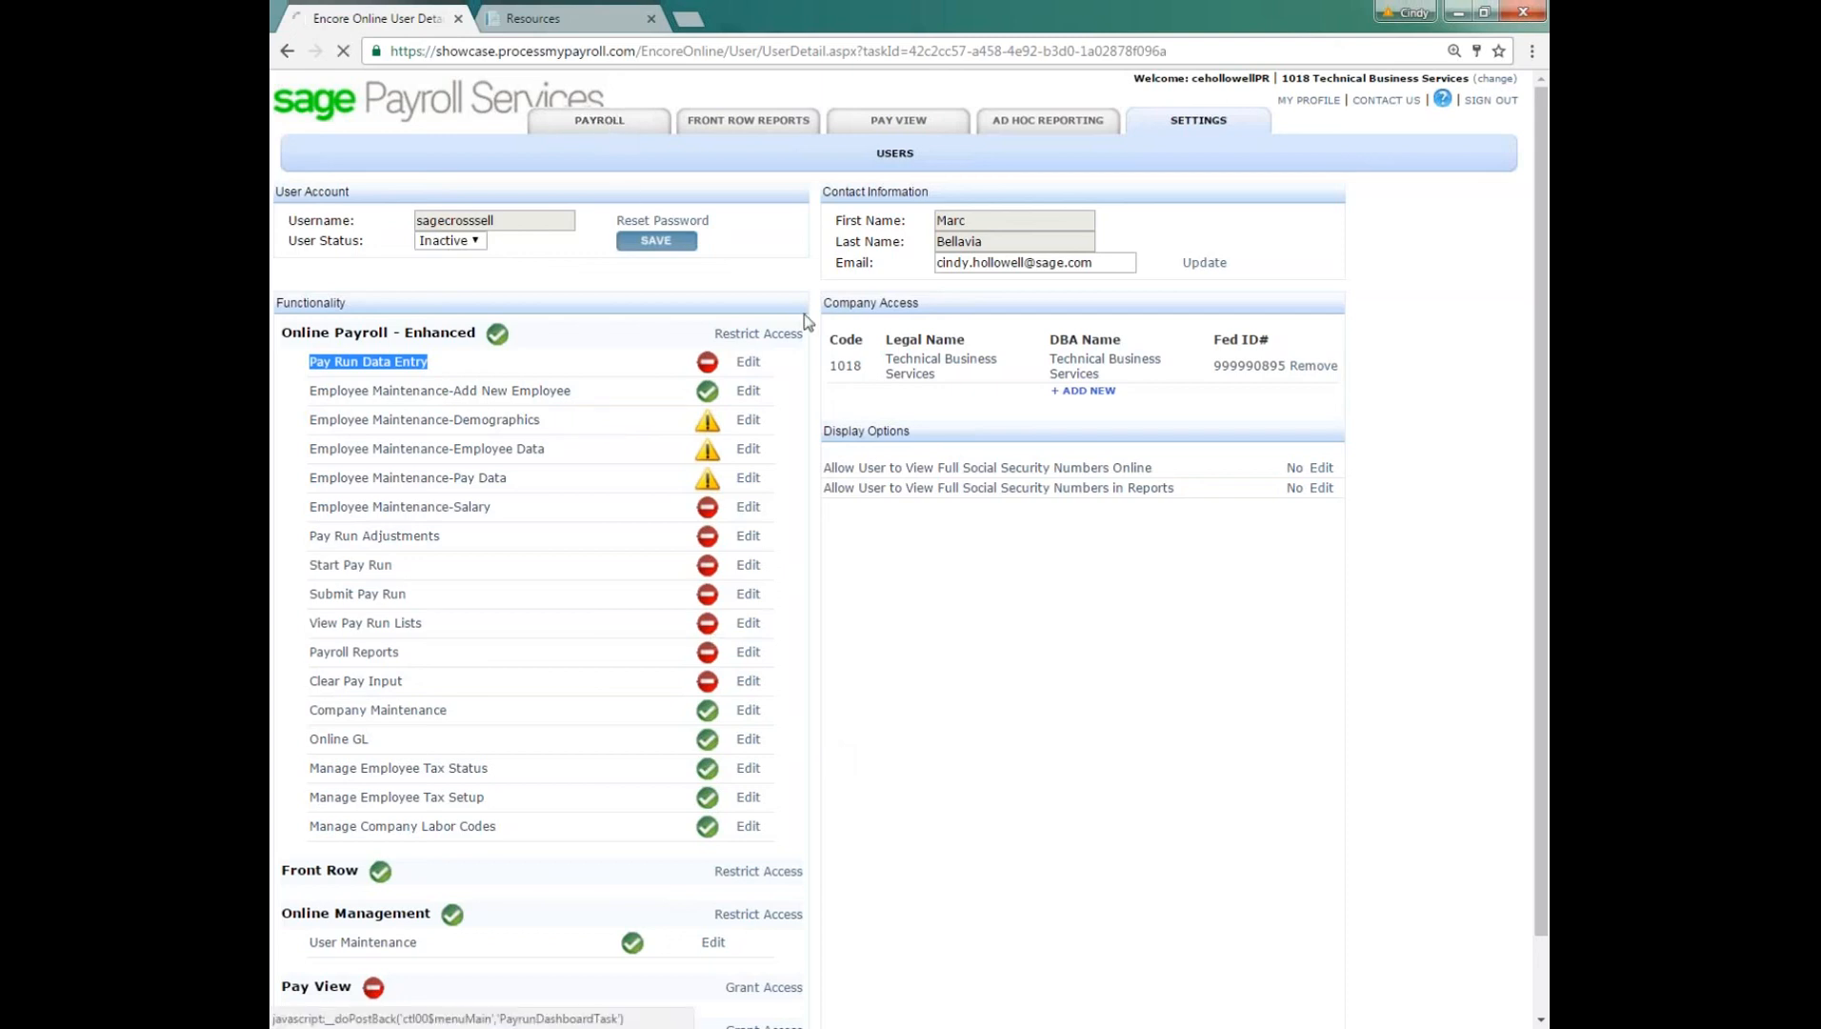